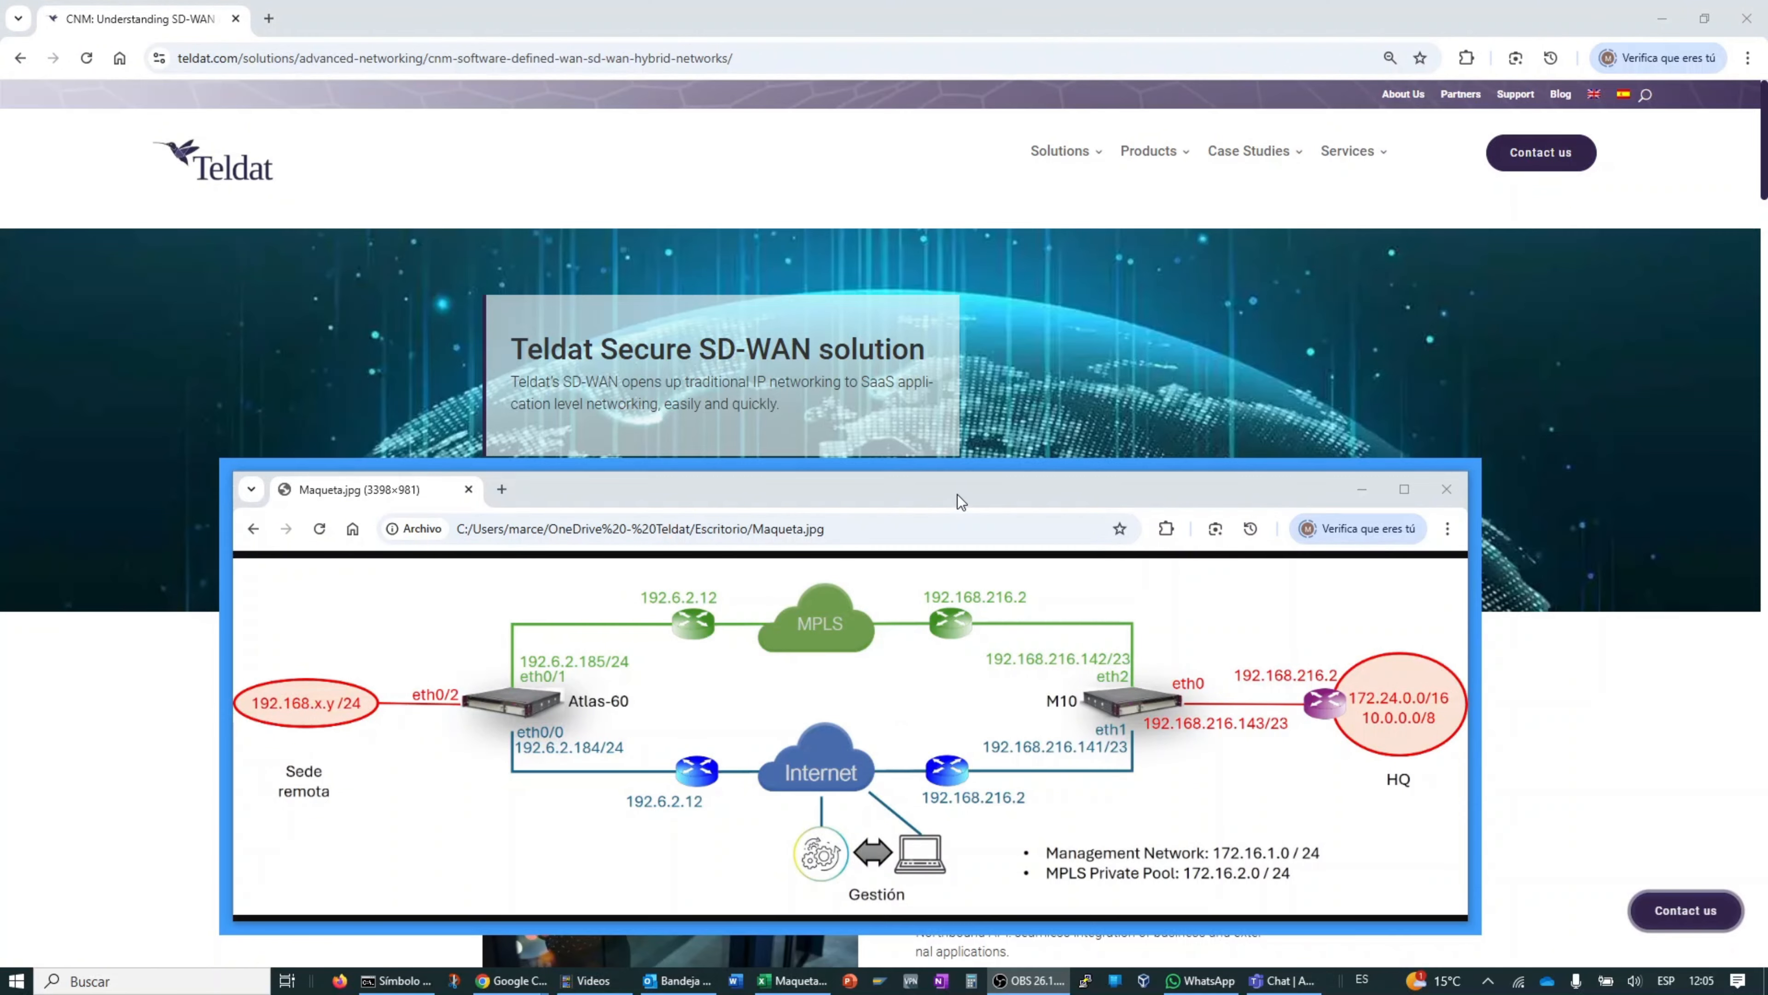
Step: Move the network diagram window aside and open teldat.cloudnetmanager.com in the main browser window
drag(957, 495, 726, 530)
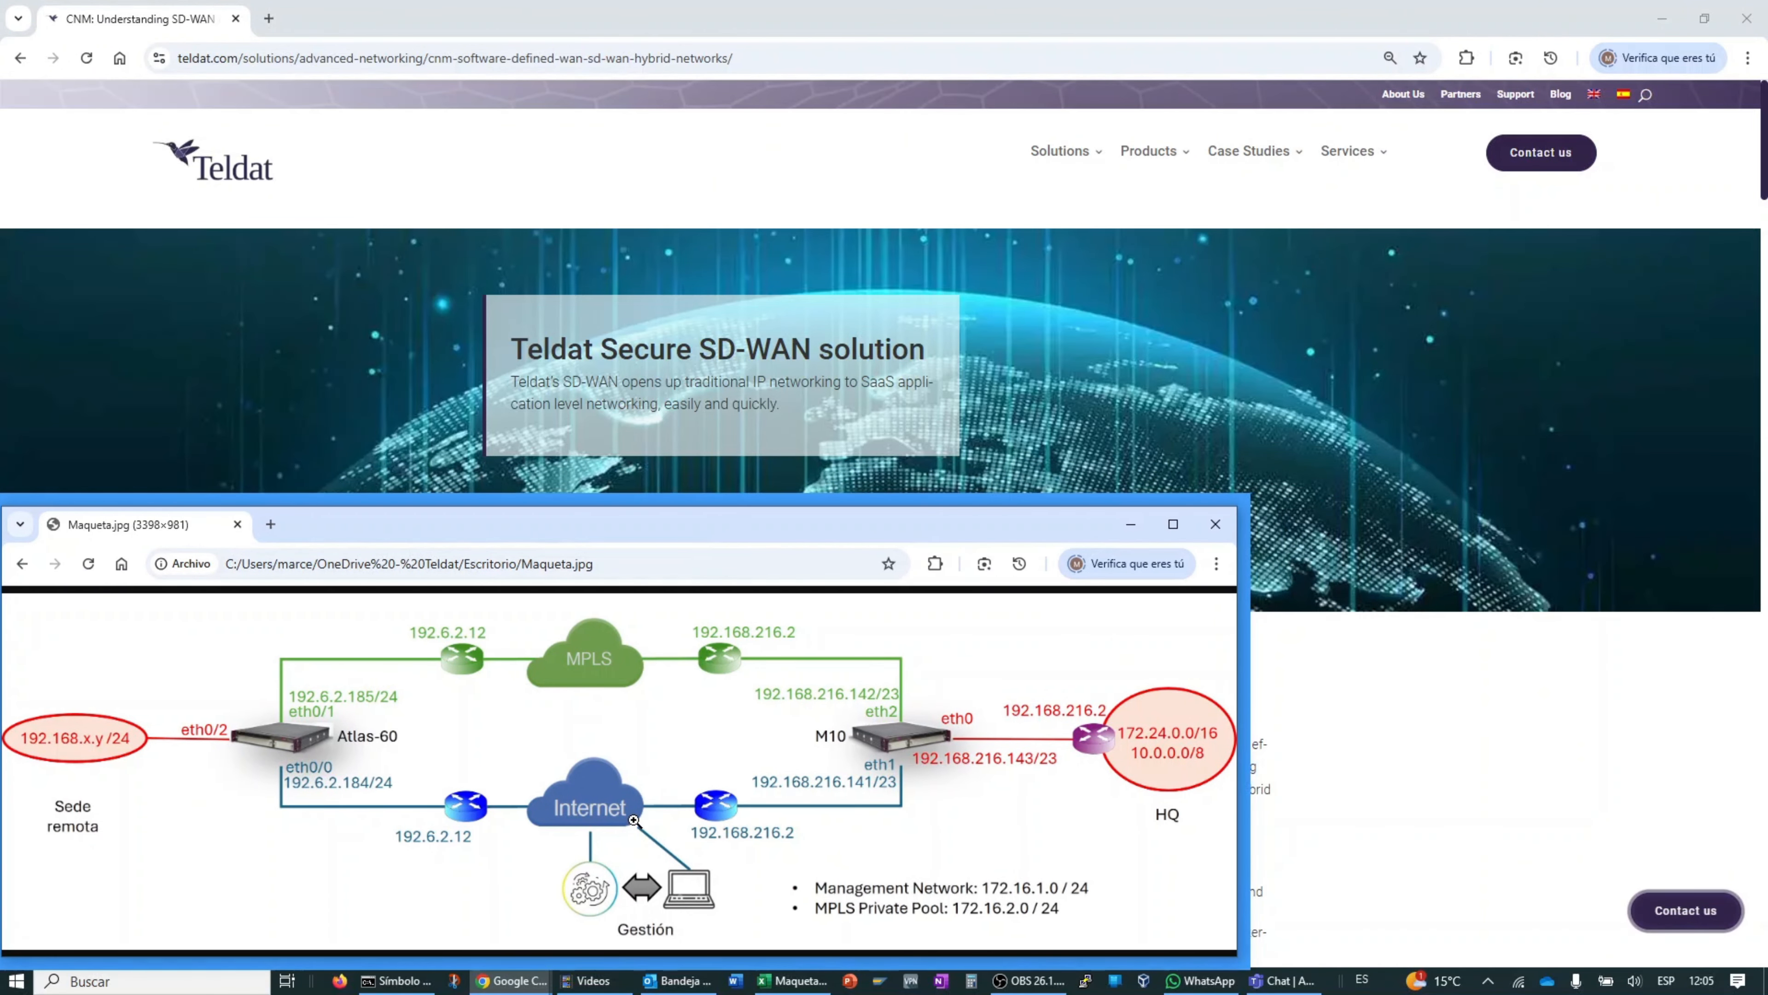
click(755, 61)
text(teld)
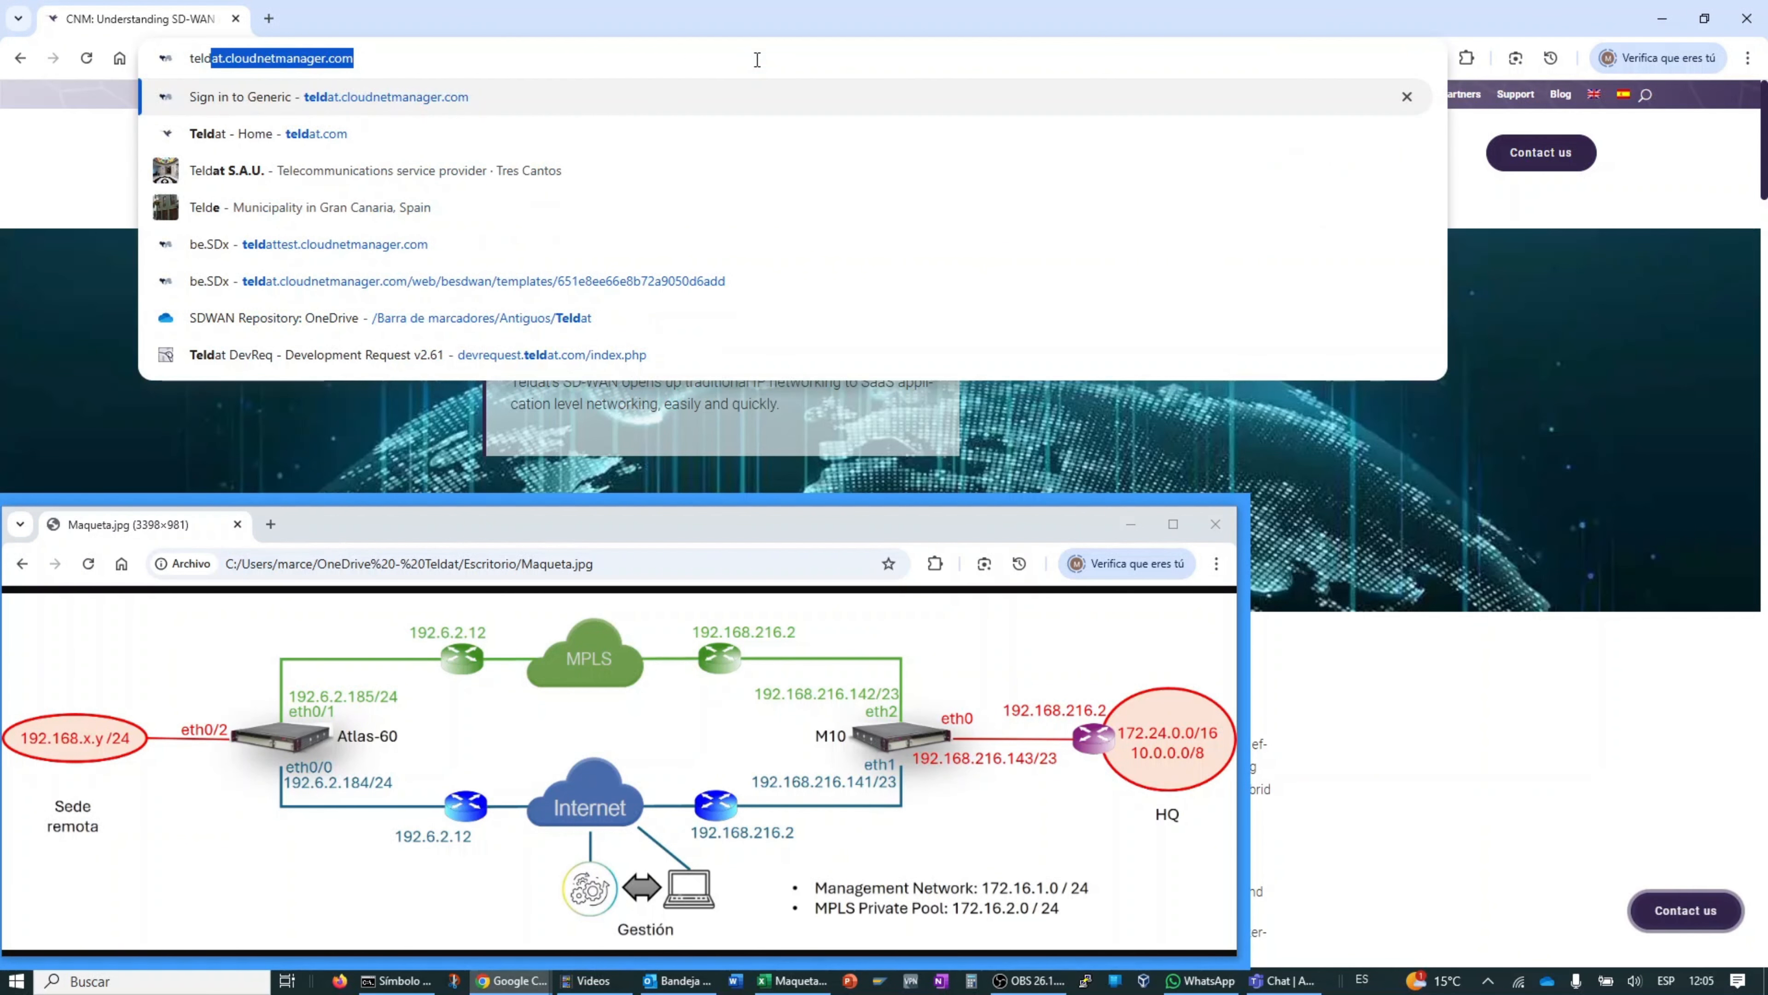
key(End)
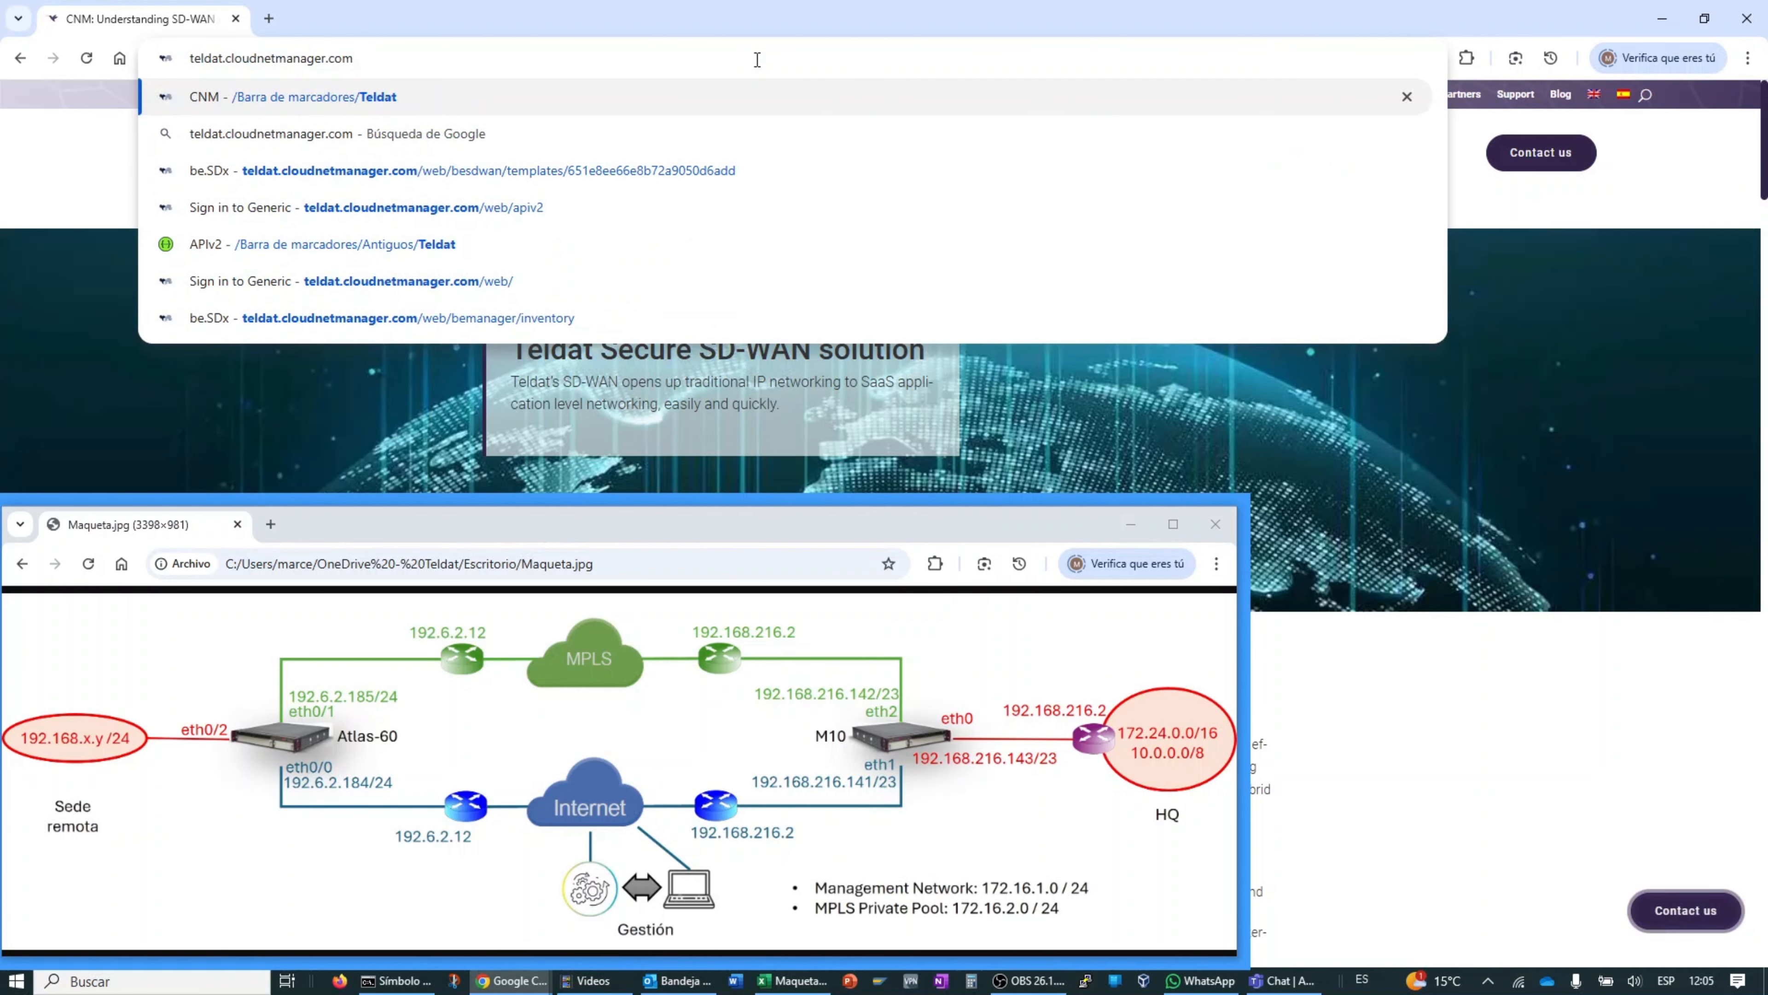
key(Return)
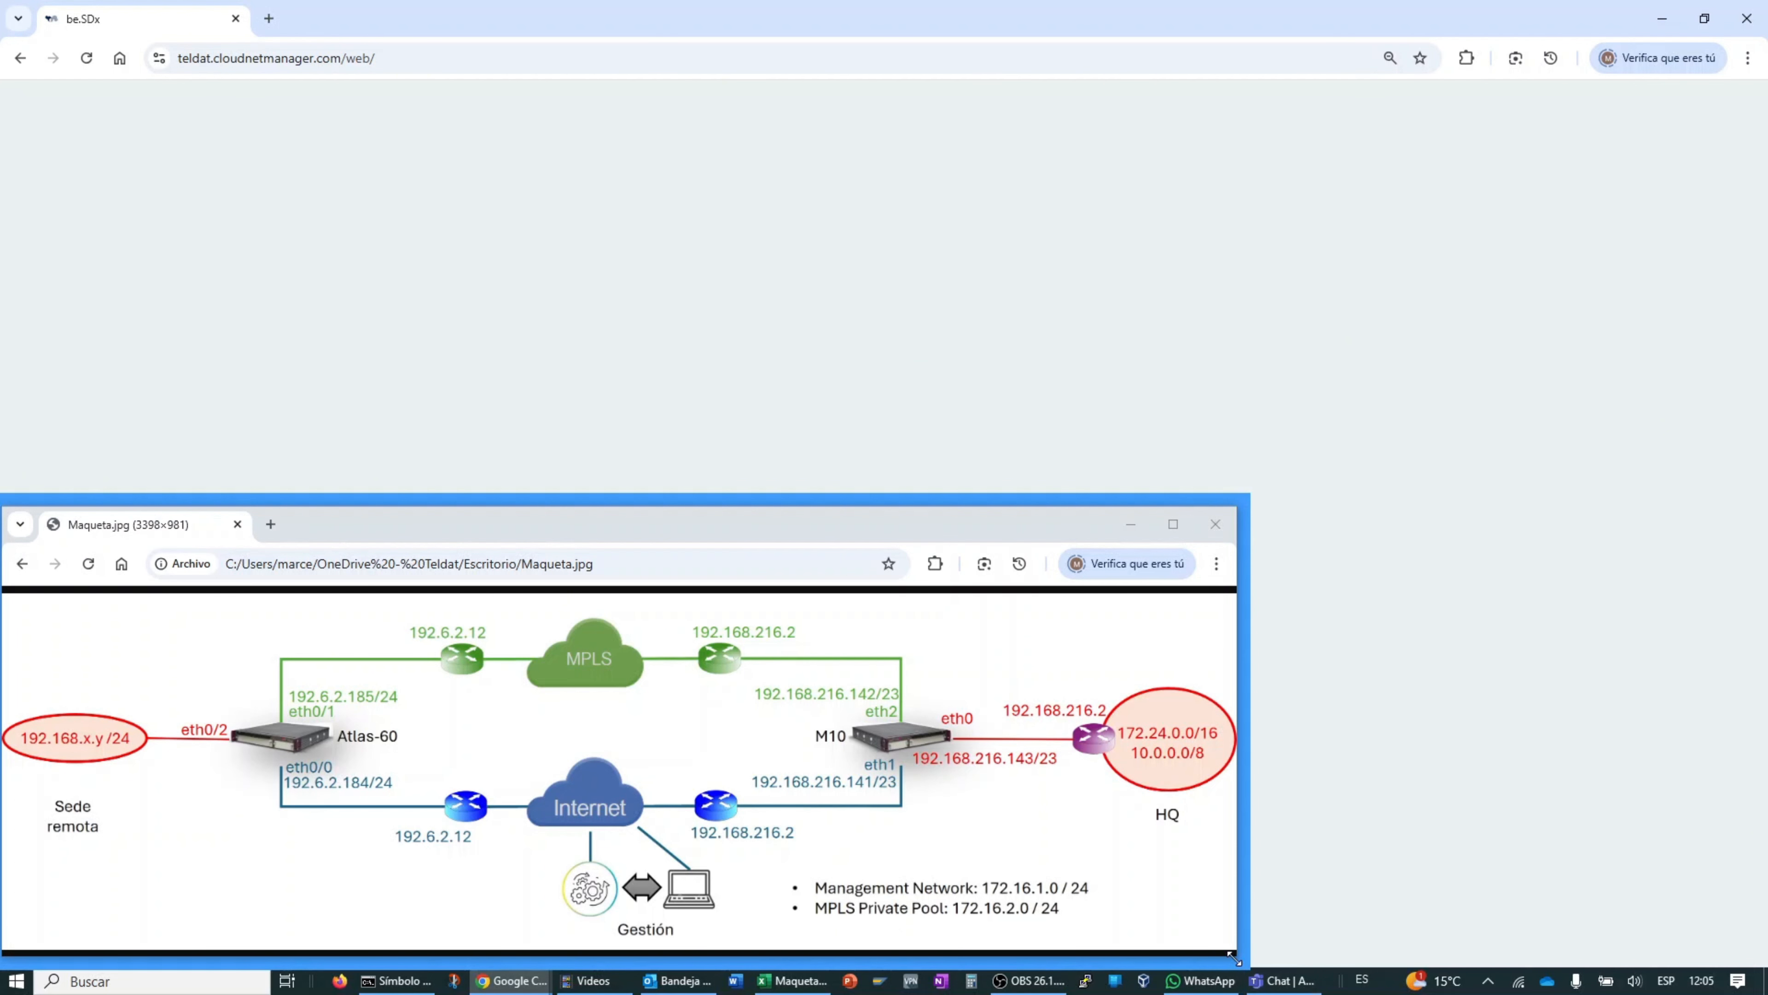
Step: Shrink the network diagram window, move it clear of the login form, and open the company registration page
drag(1233, 960, 830, 855)
drag(525, 525, 530, 640)
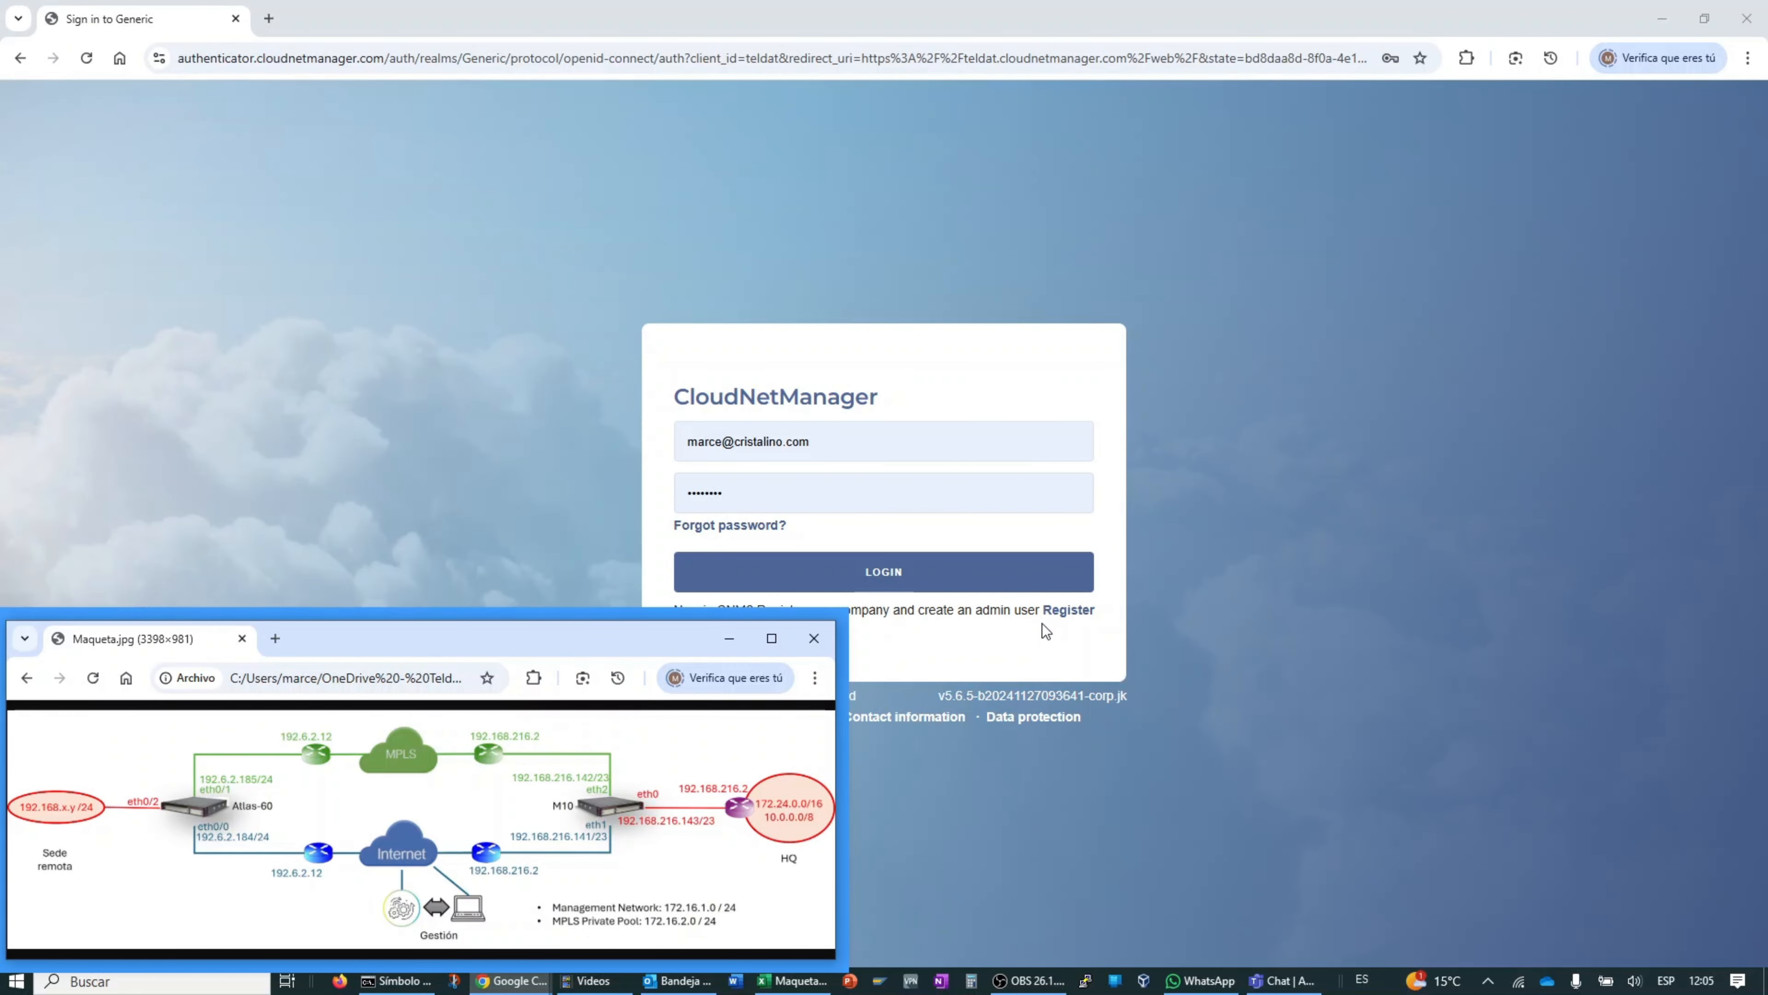
drag(636, 635, 639, 717)
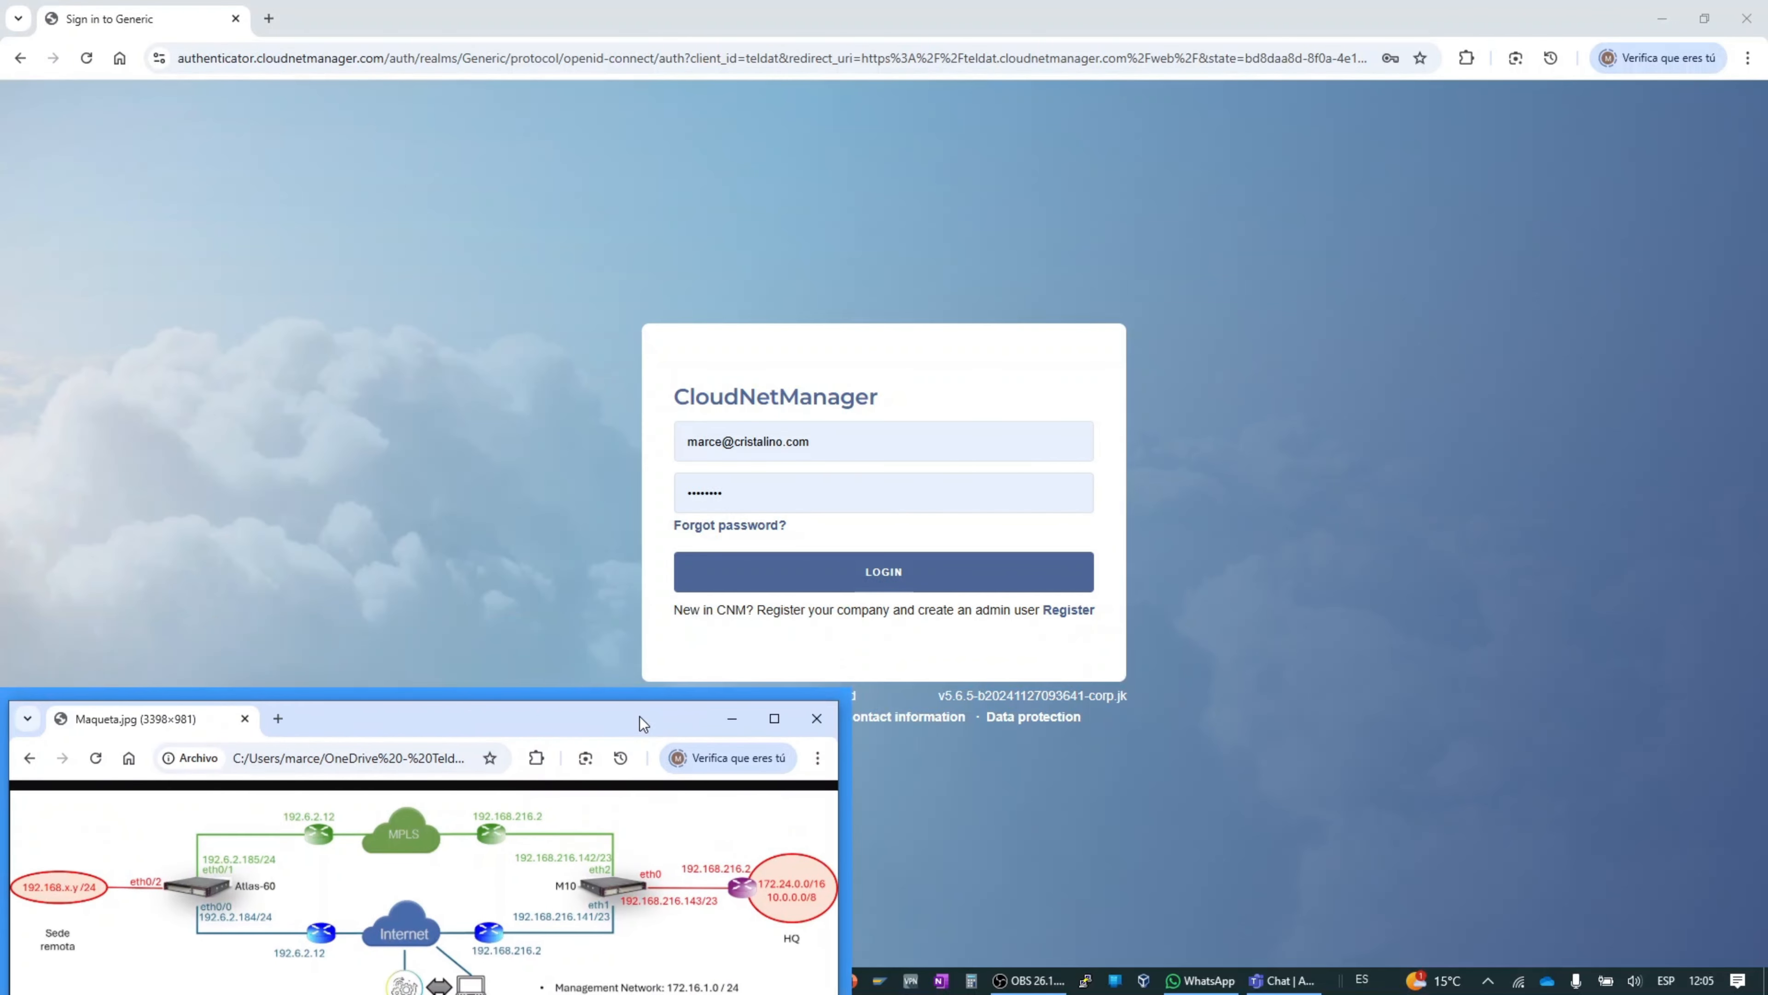
click(1069, 610)
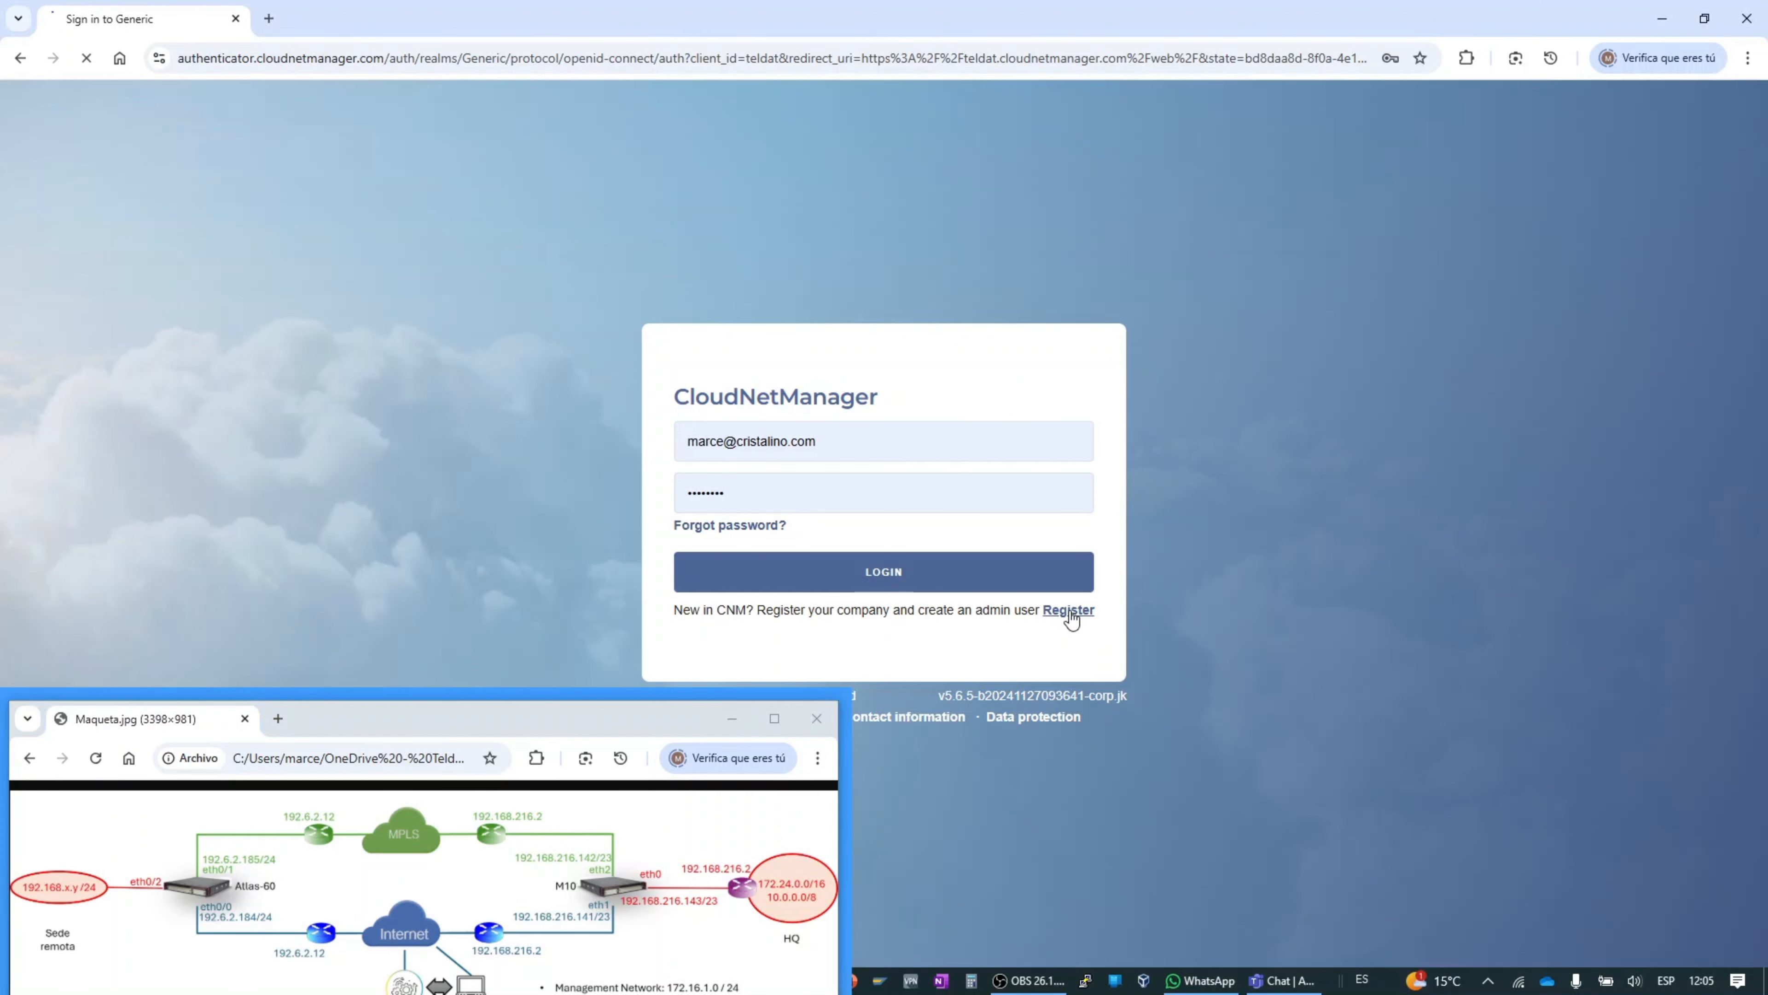
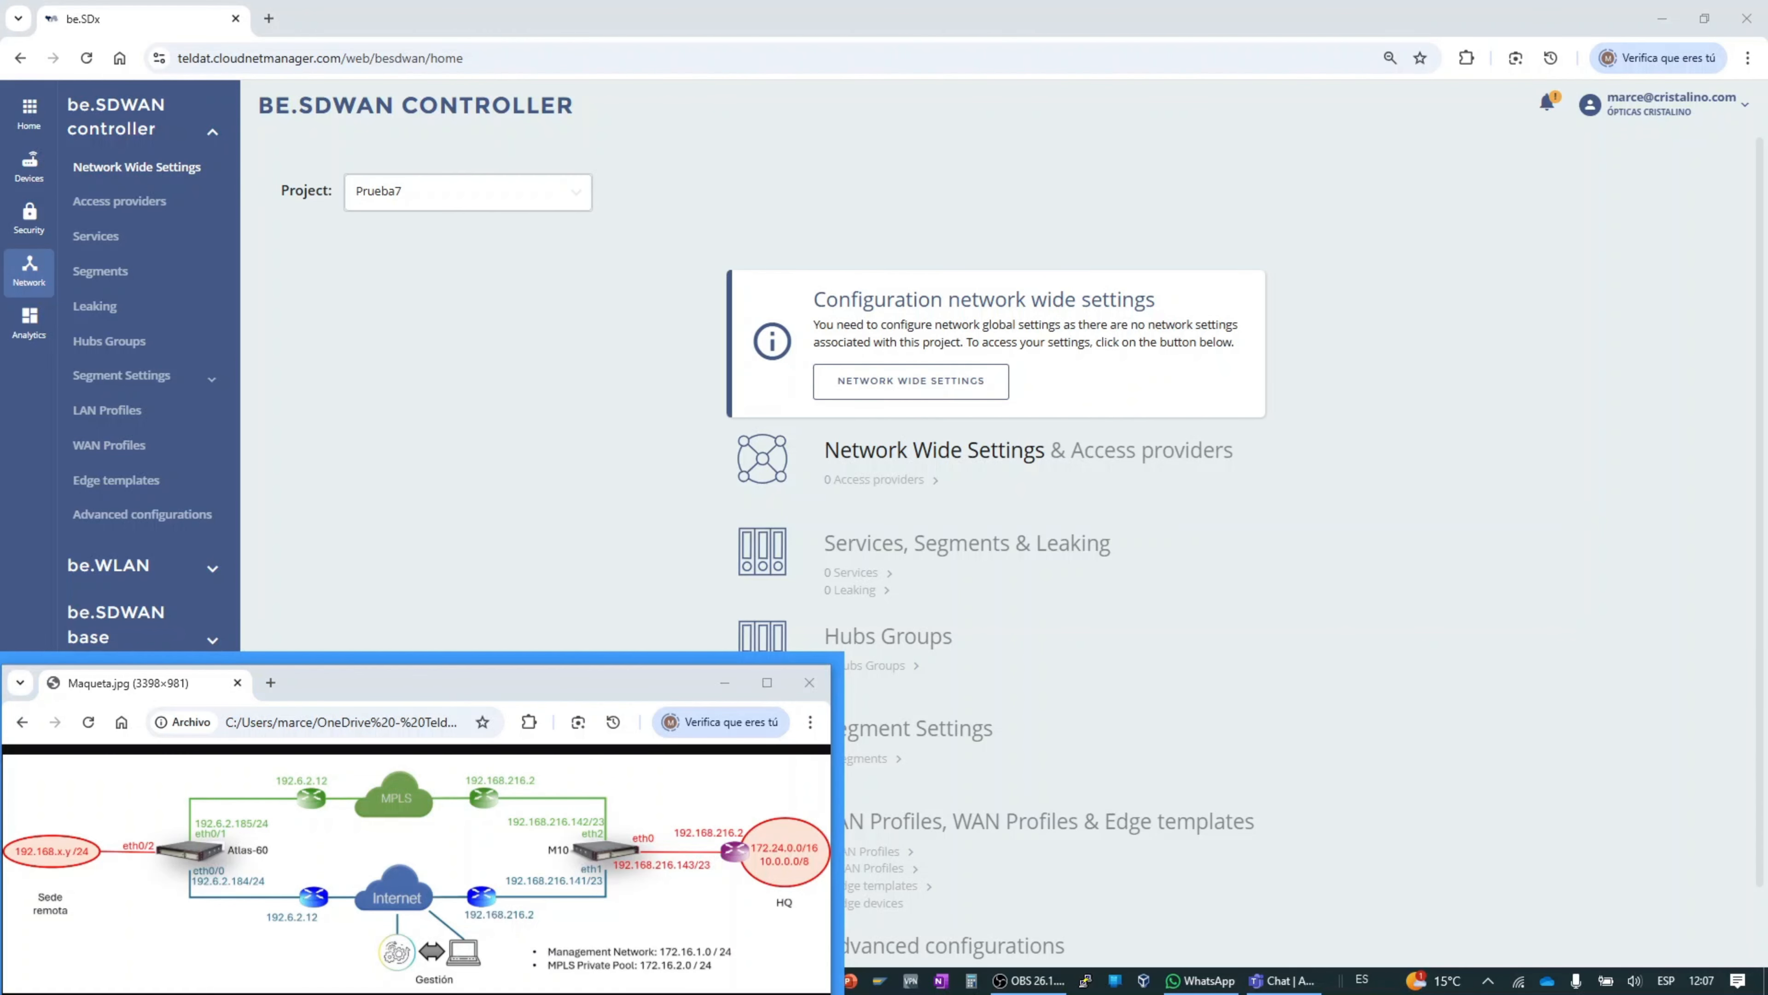
Step: Open the Prueba7 project's network wide settings and submit them blank to check which sections are mandatory
click(920, 385)
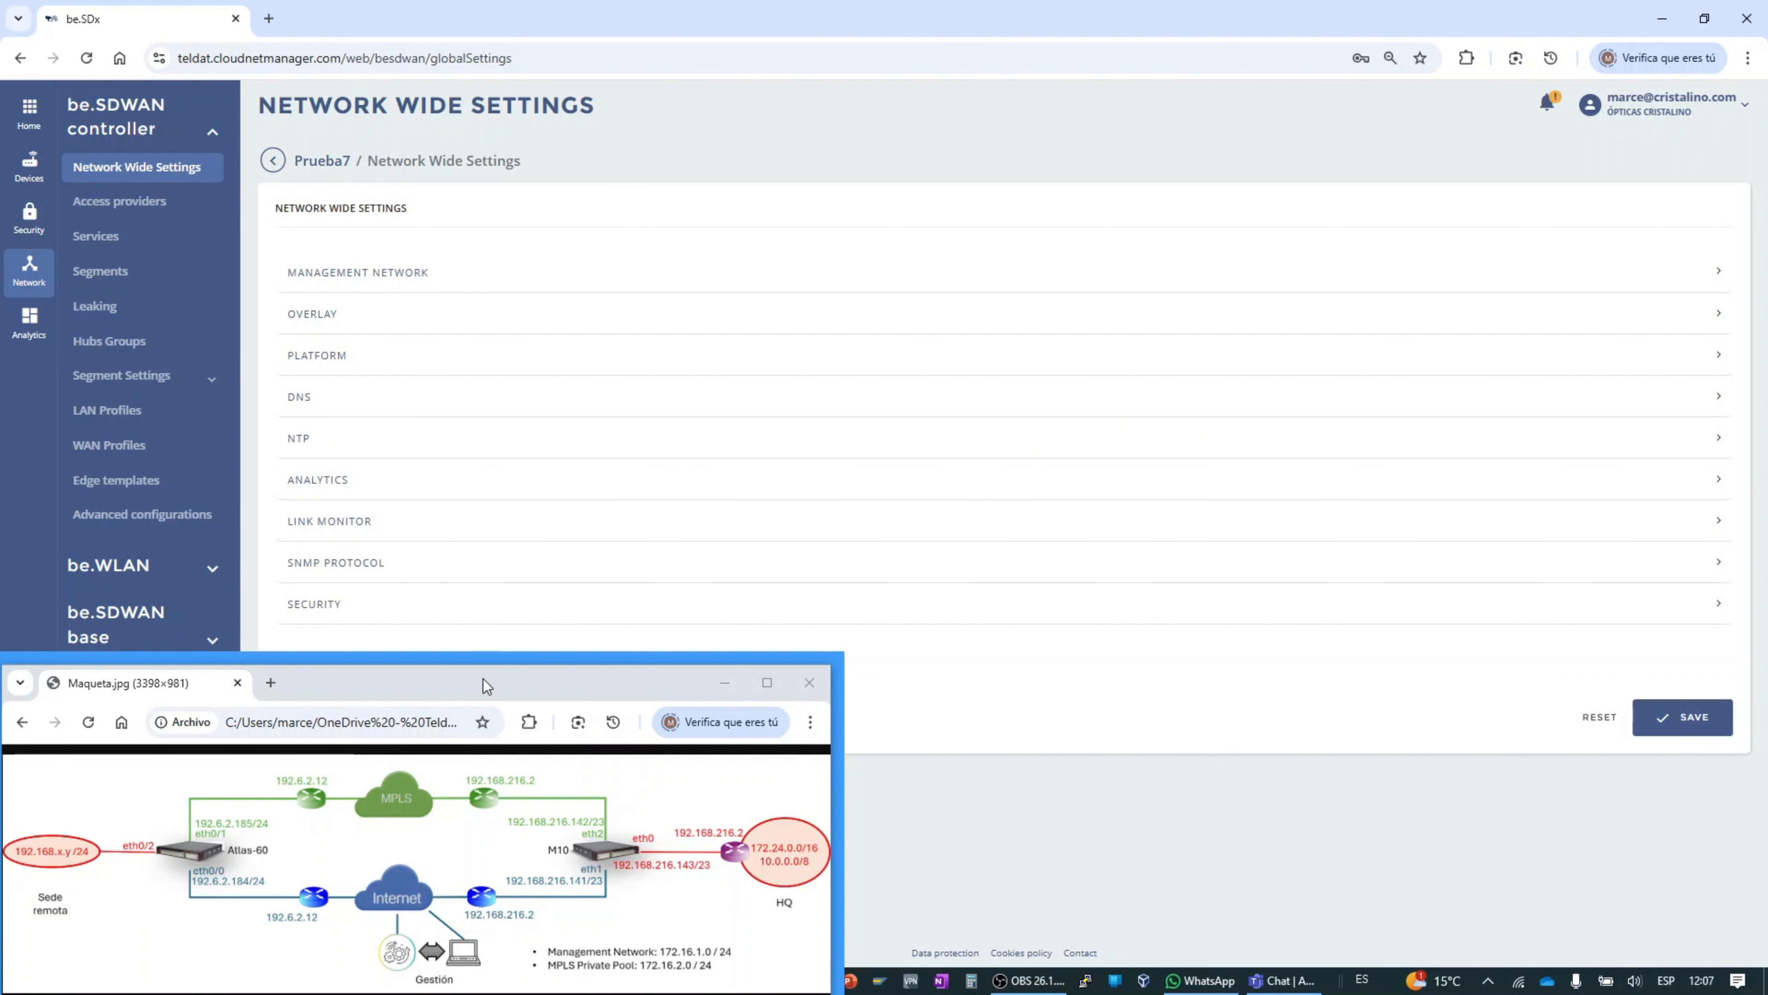
drag(483, 680, 482, 989)
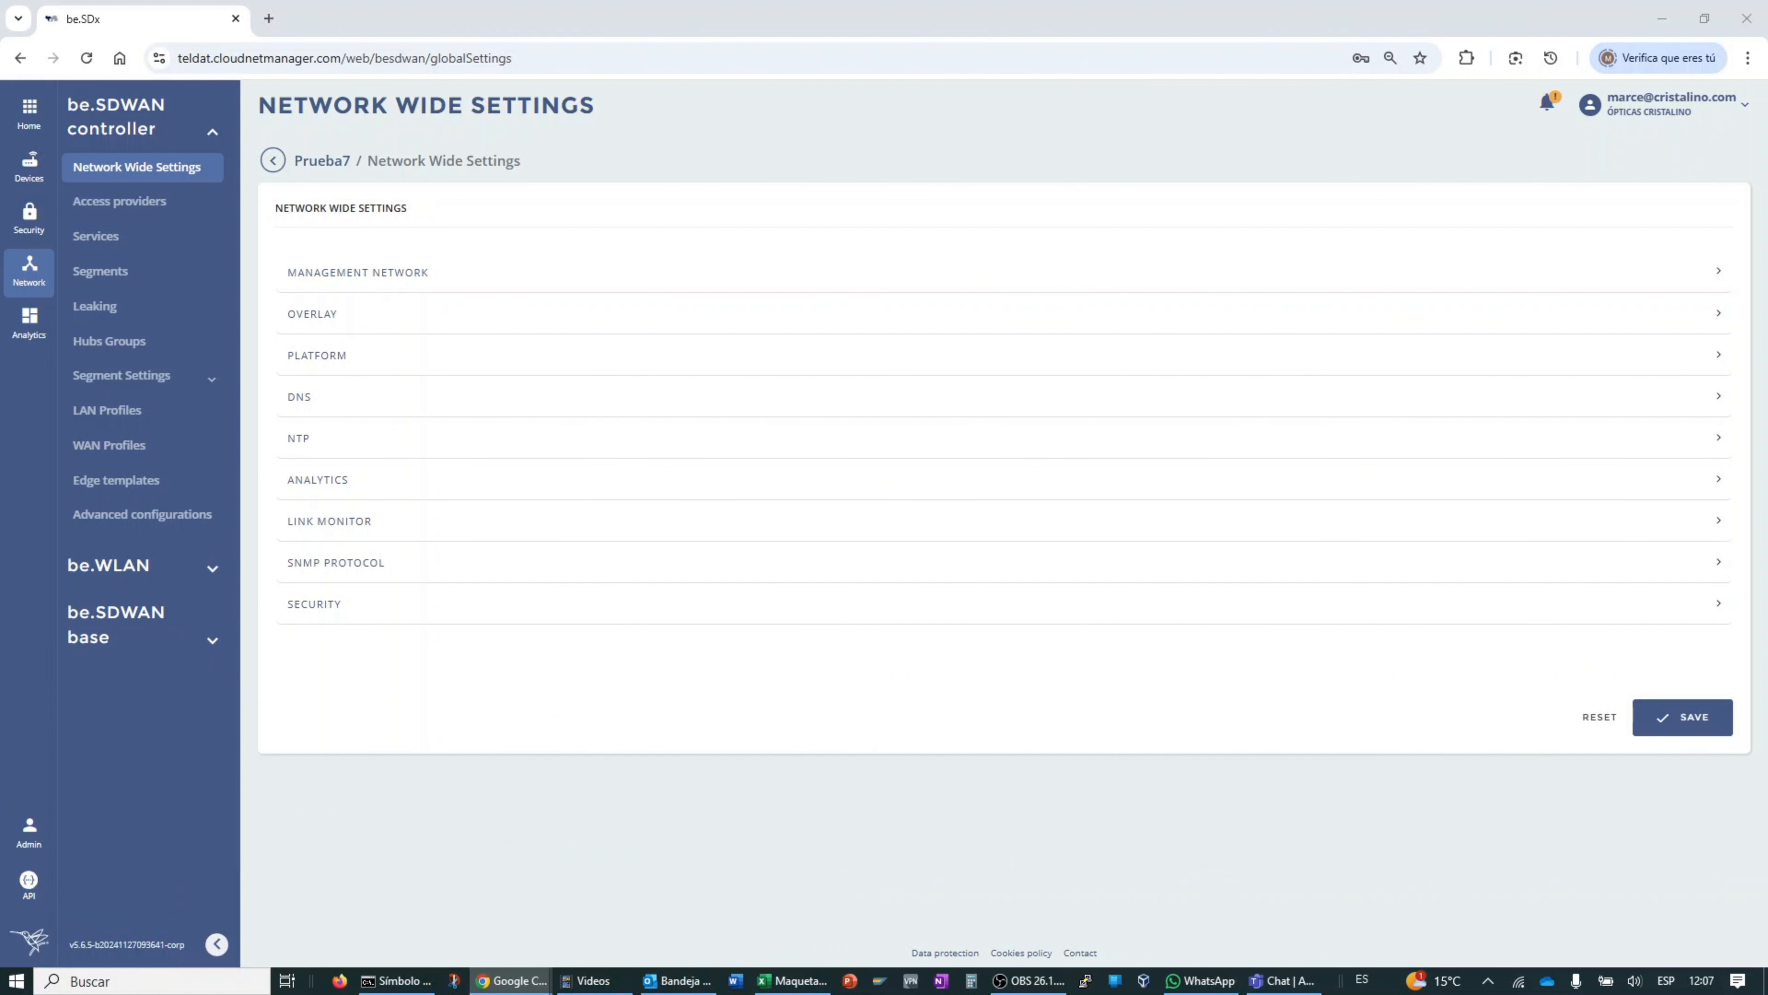
drag(0, 588, 506, 659)
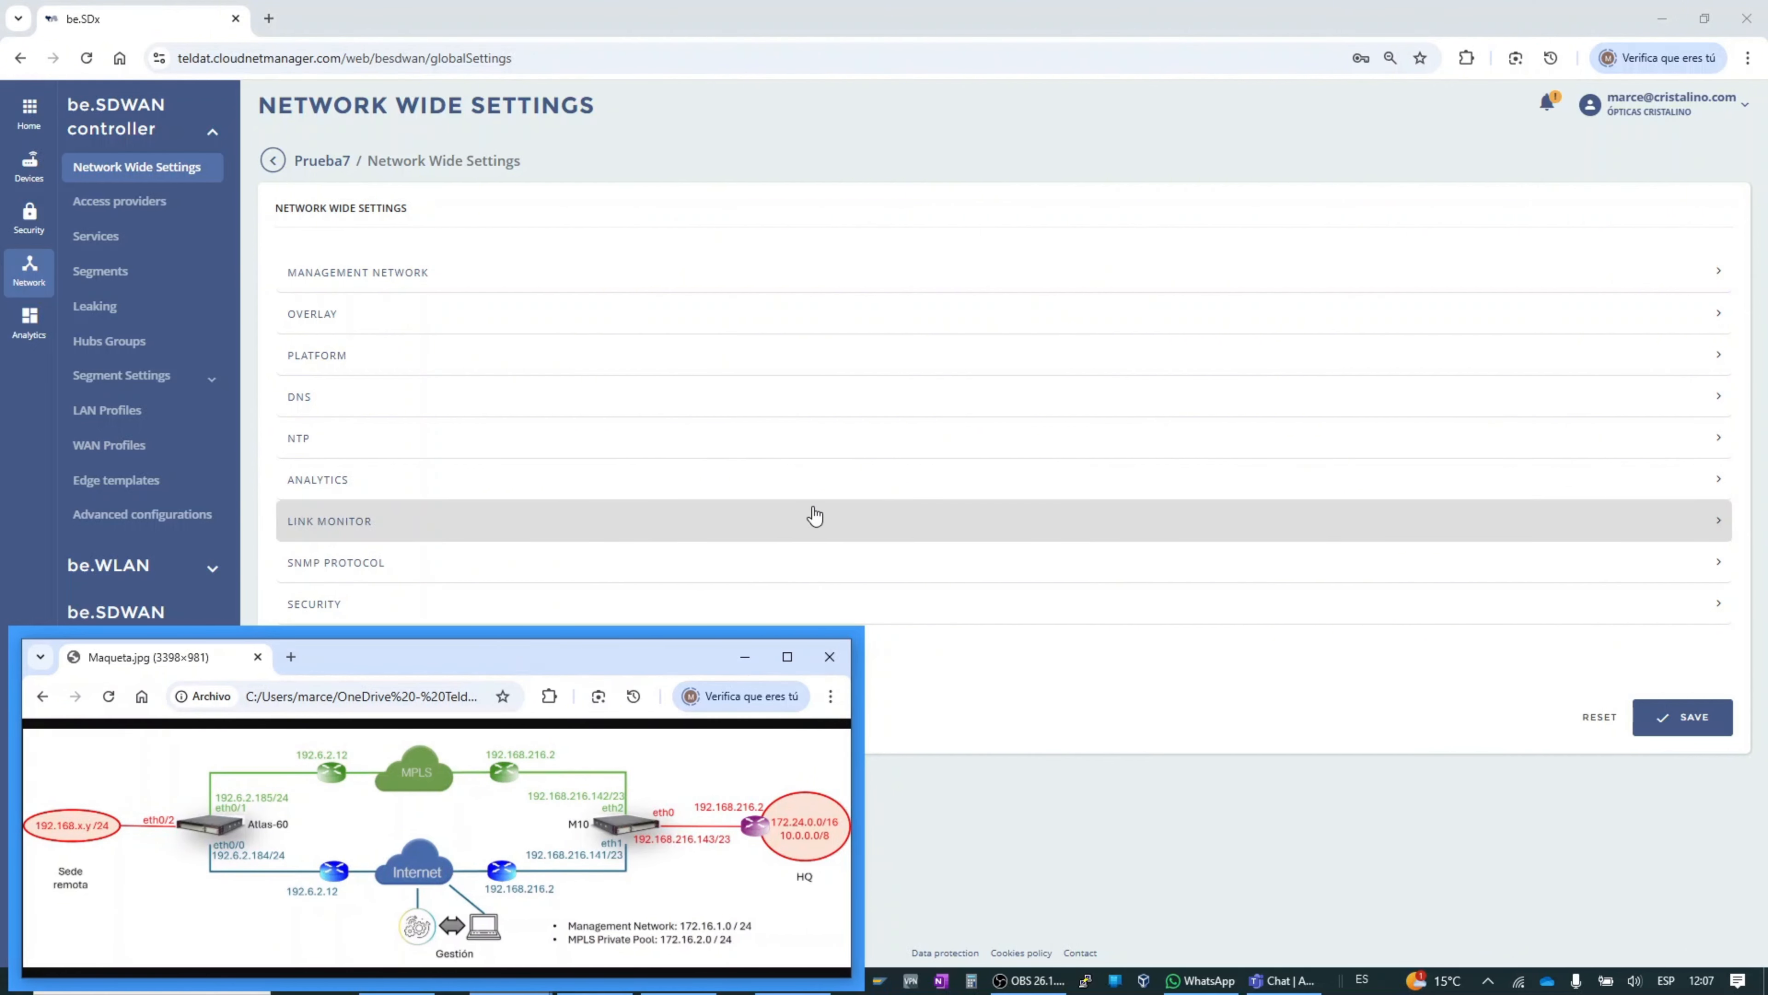
click(1707, 725)
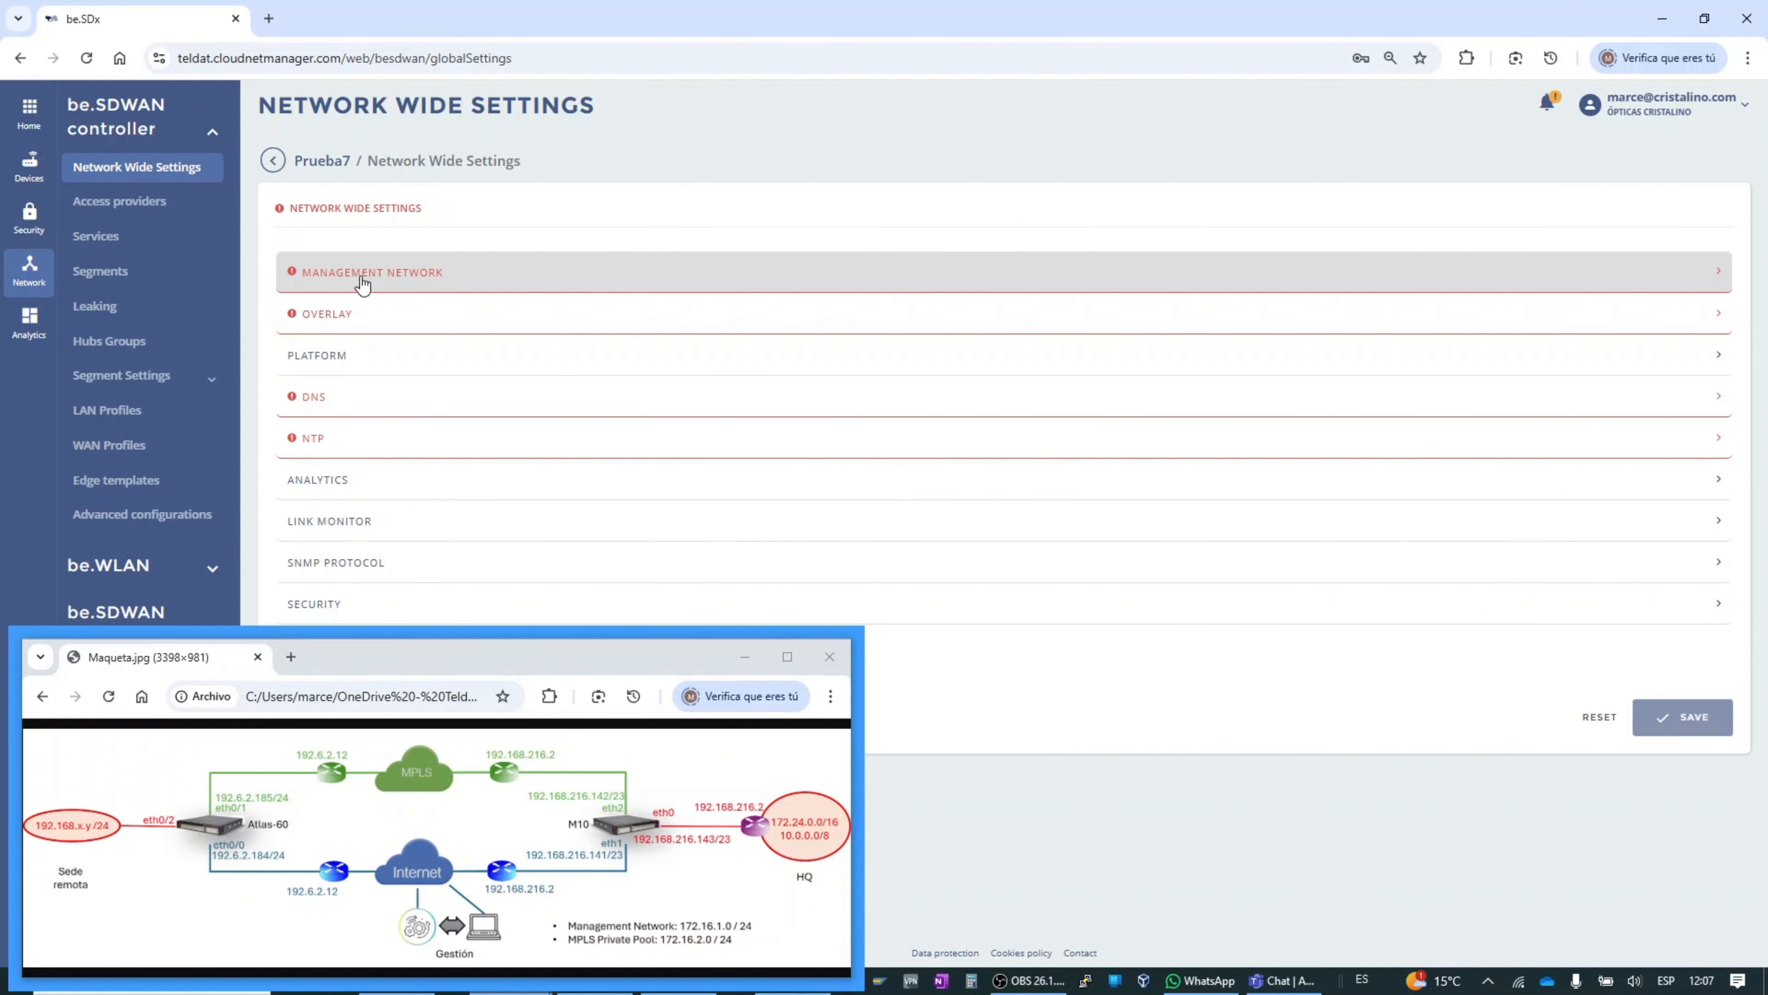
Step: Set the management network to IP address 172.16.1.0 with mask 255.255.255.0, as given in the network diagram
click(407, 274)
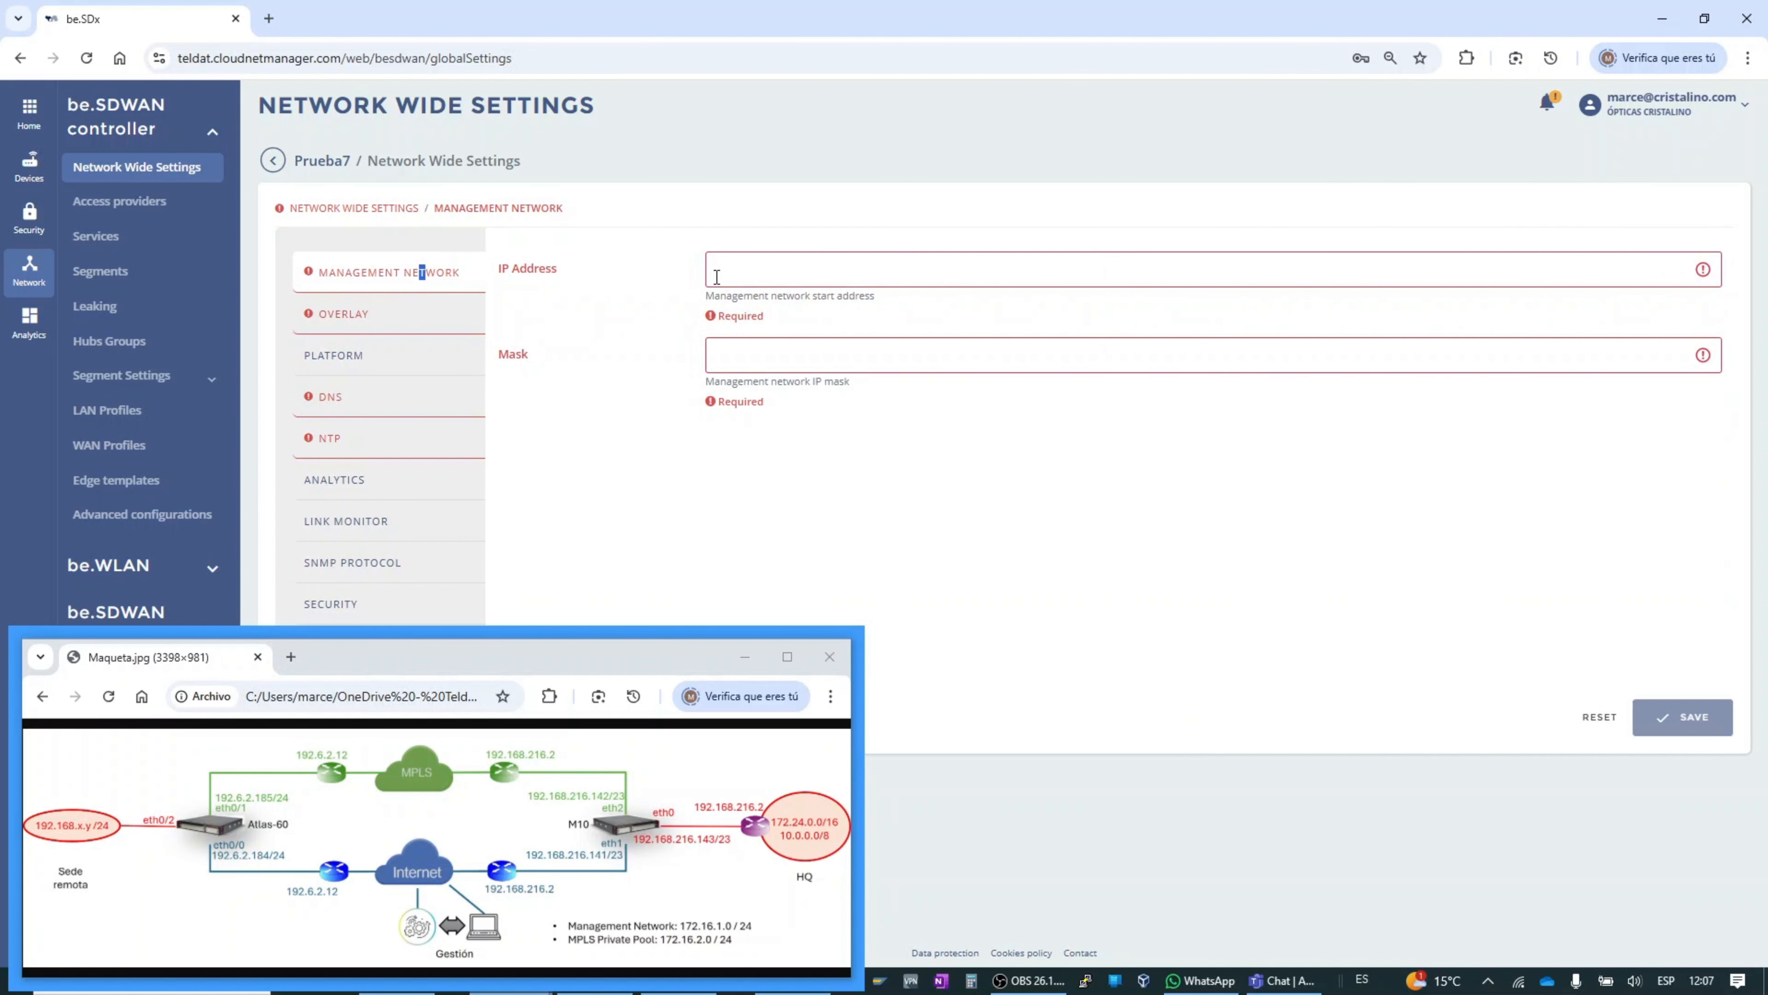
click(716, 939)
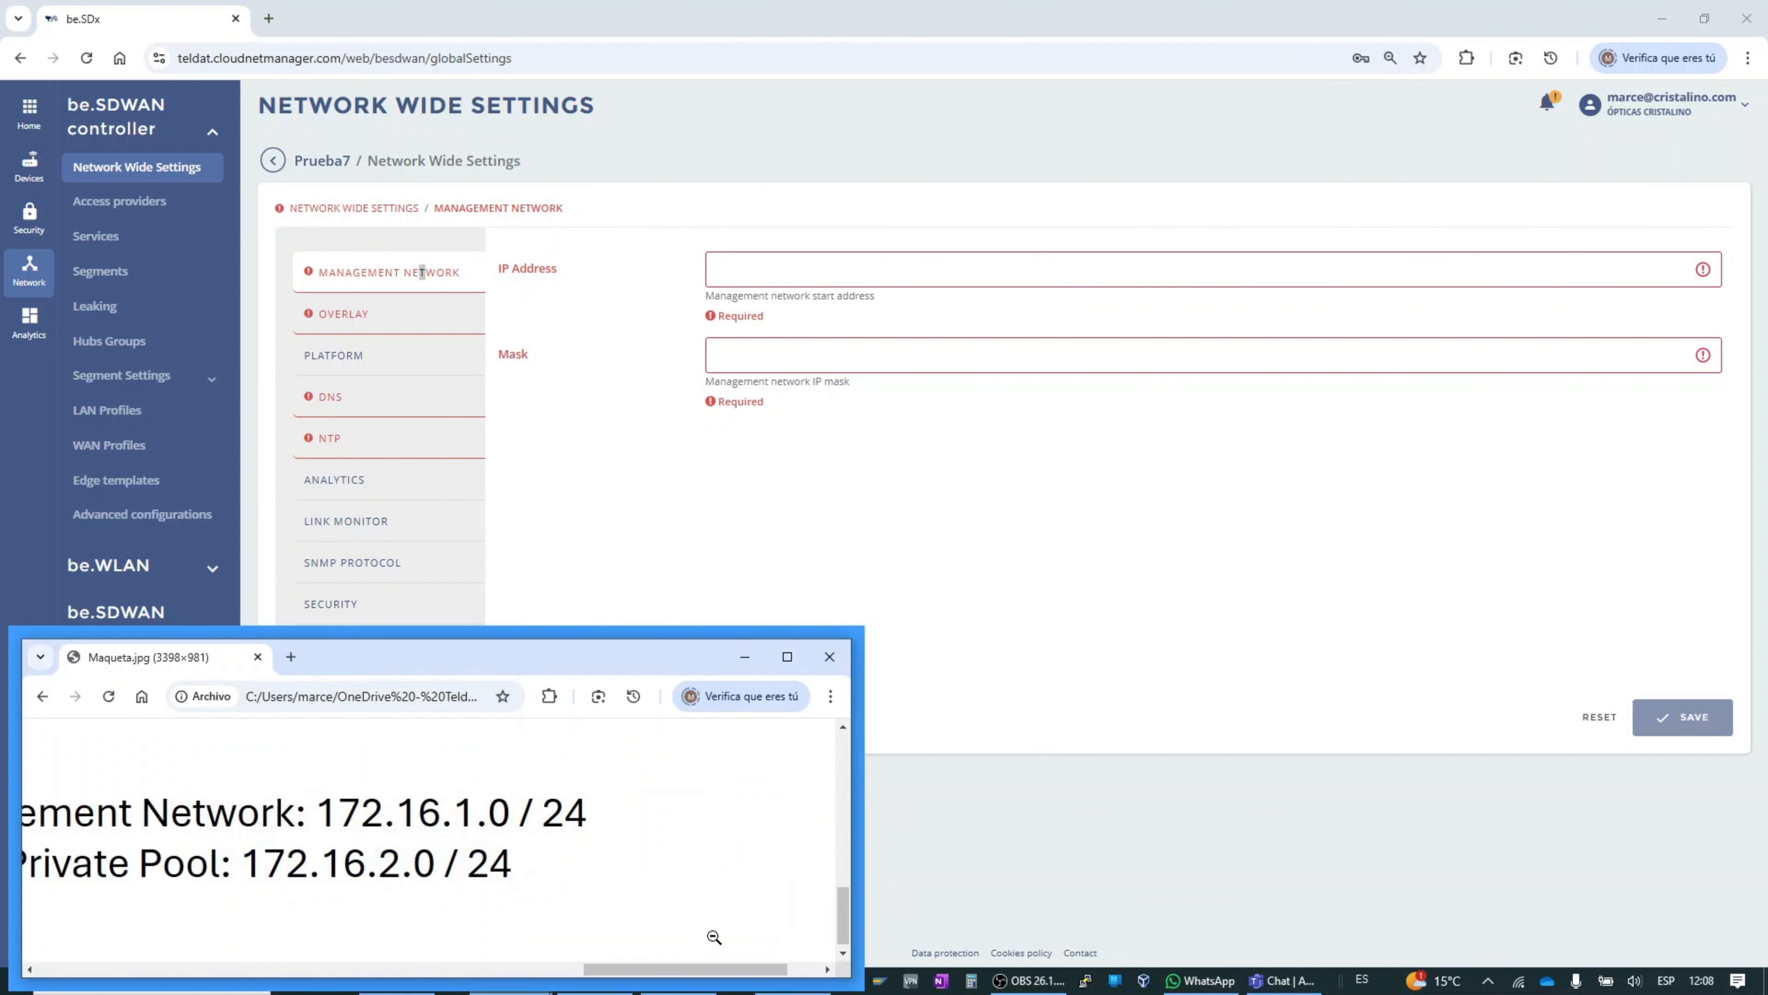
drag(603, 969, 543, 970)
click(766, 270)
text(172.16.1.0)
click(776, 337)
text(255.255.25)
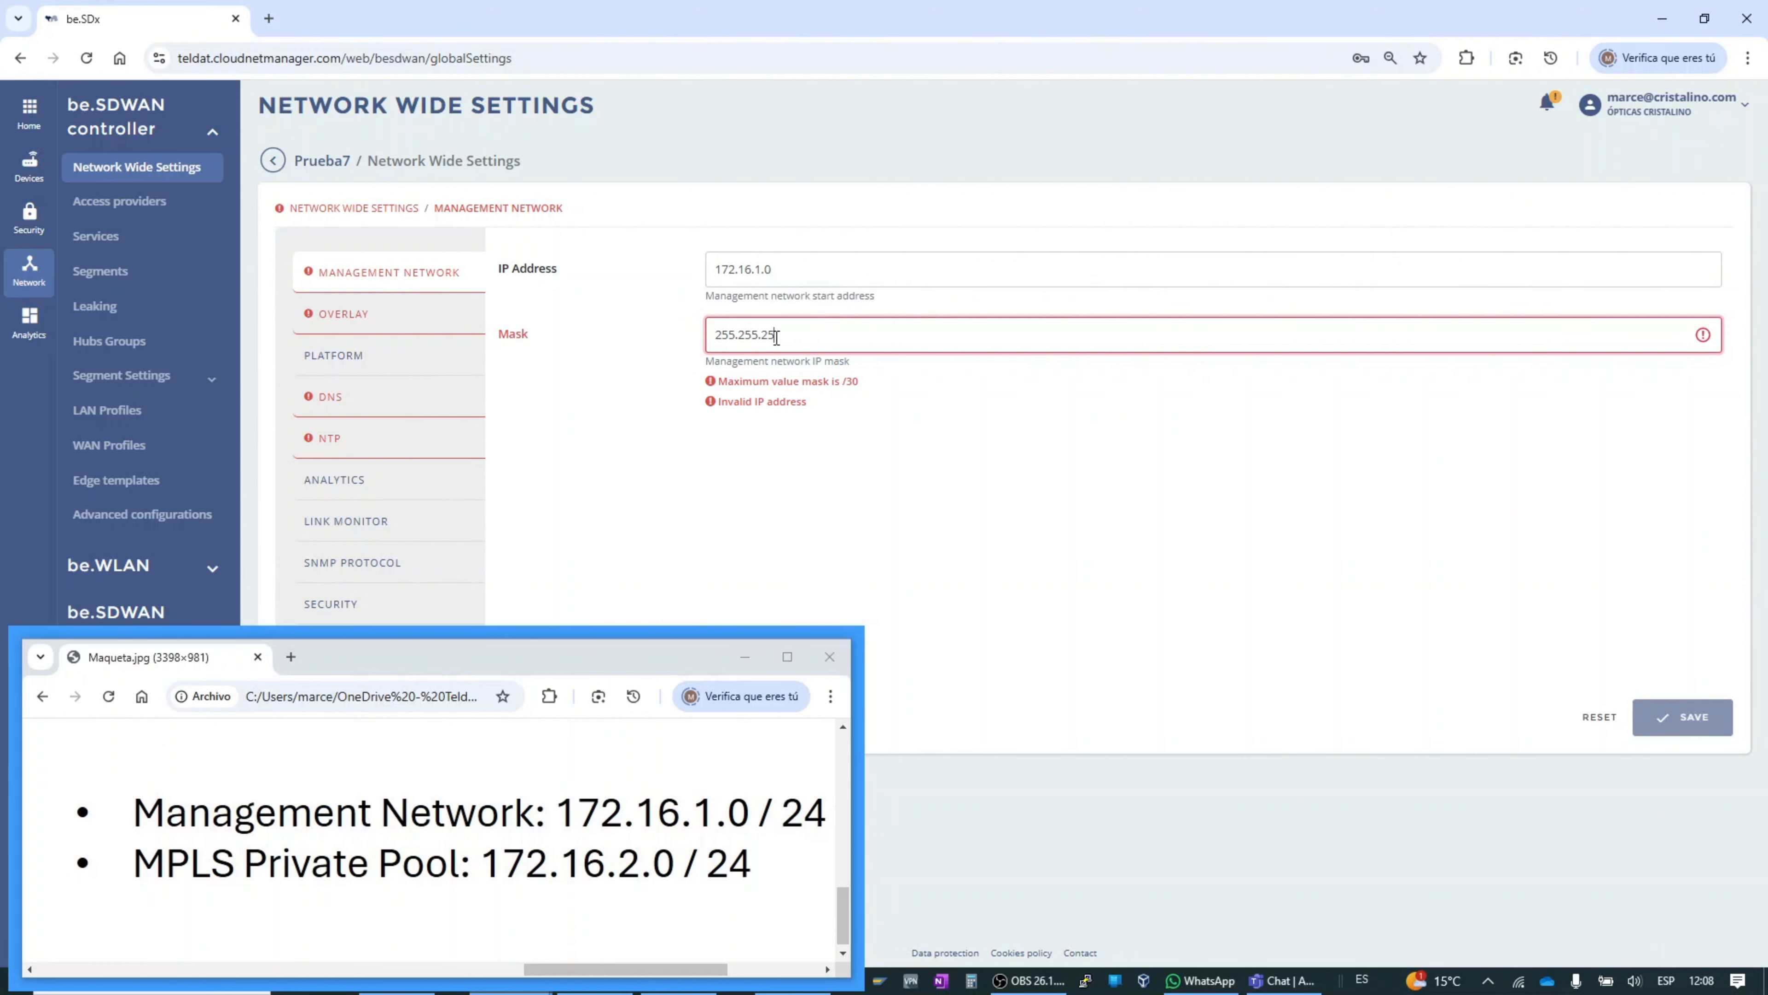
text(5.0)
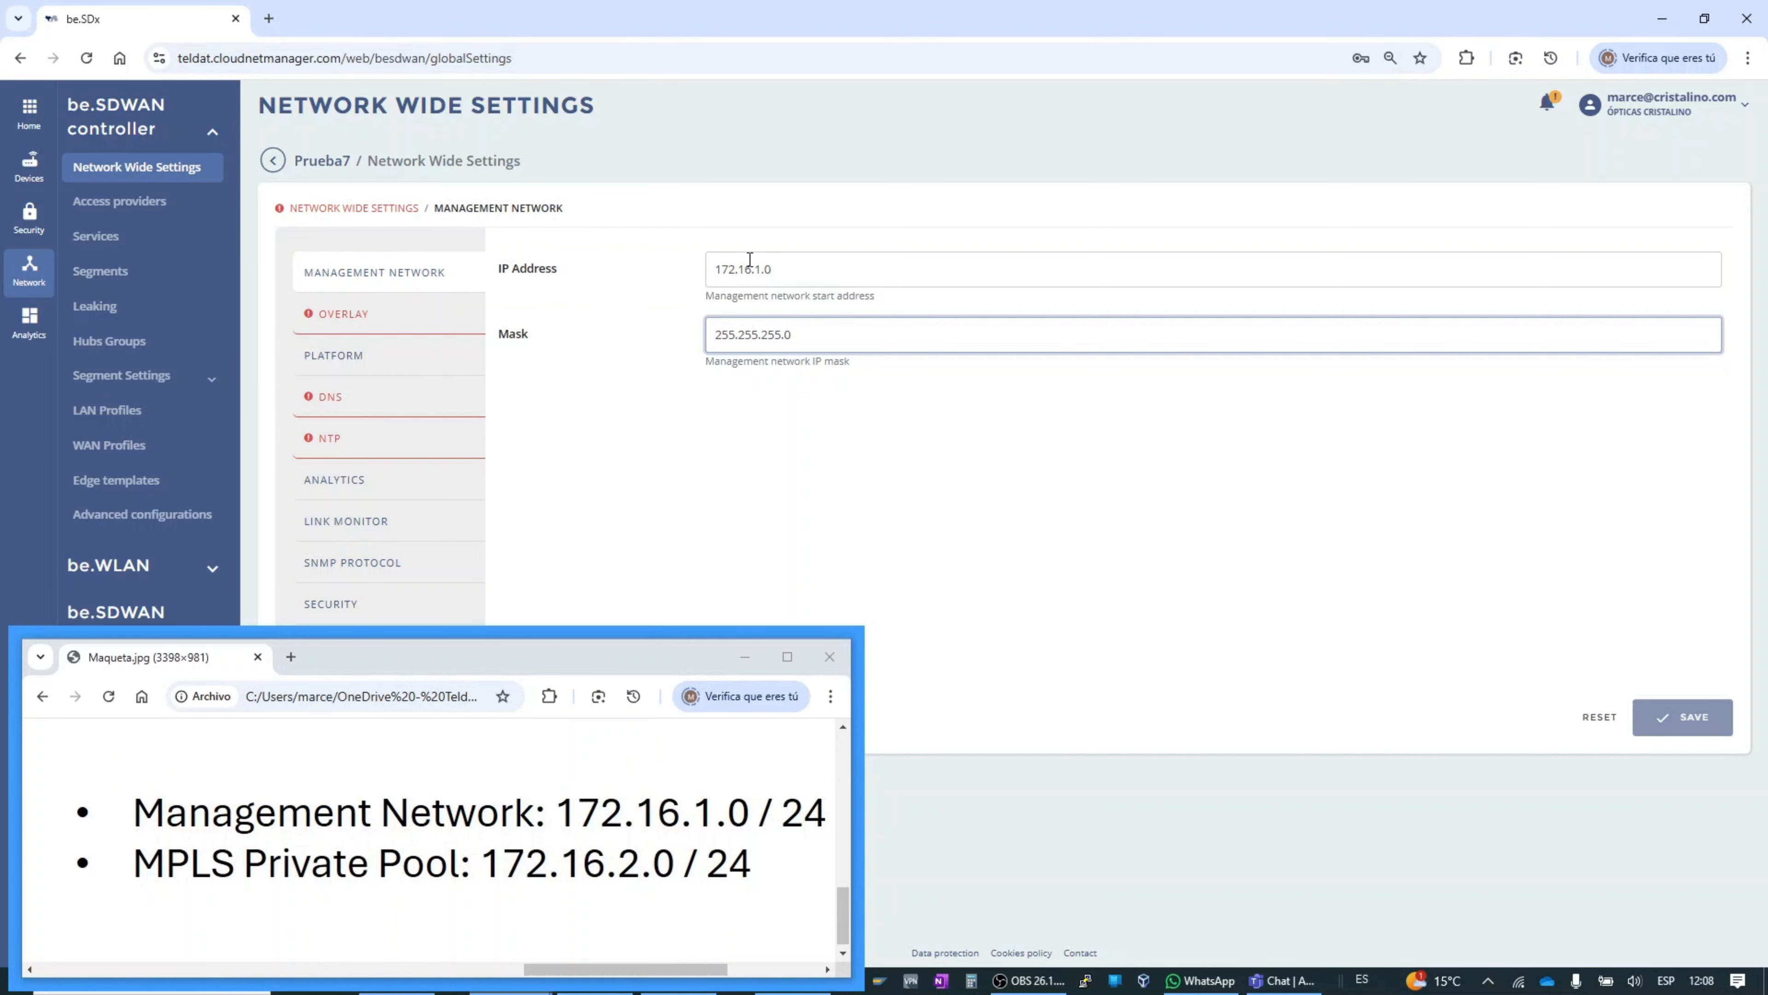
Step: Open the overlay's security settings, look at the Certificates authentication fields, and set the authentication method back to Pre-shared key
click(342, 315)
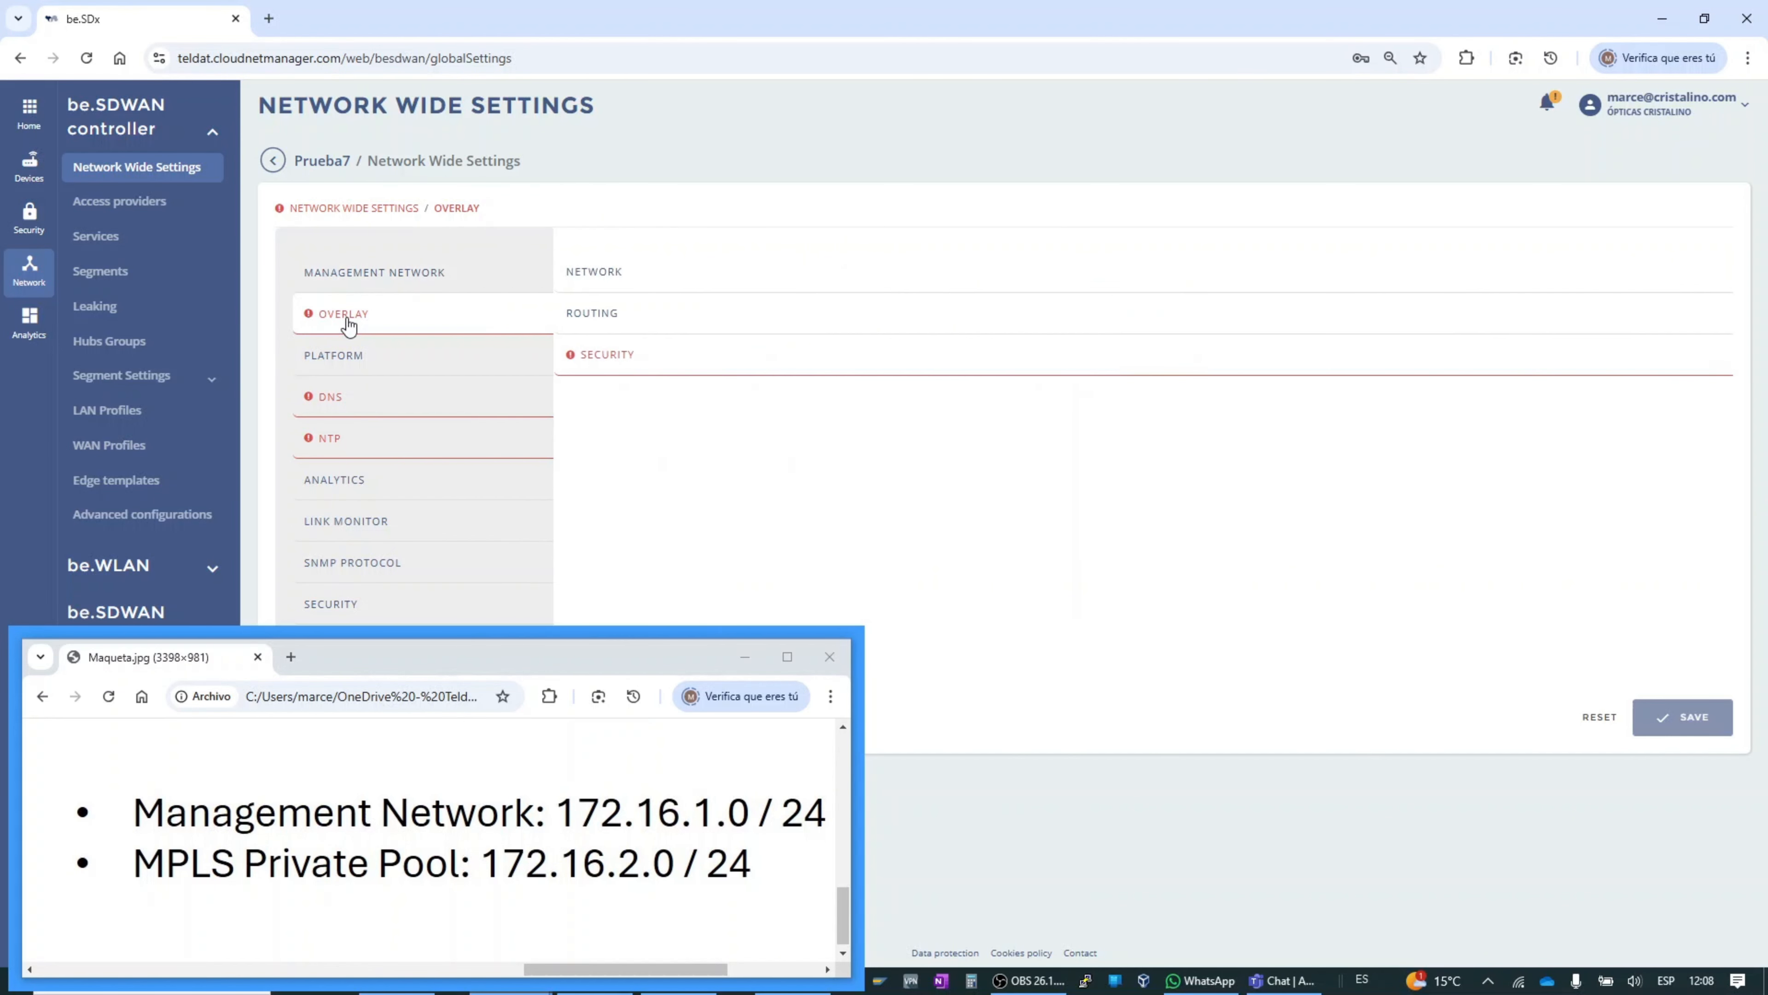
click(544, 364)
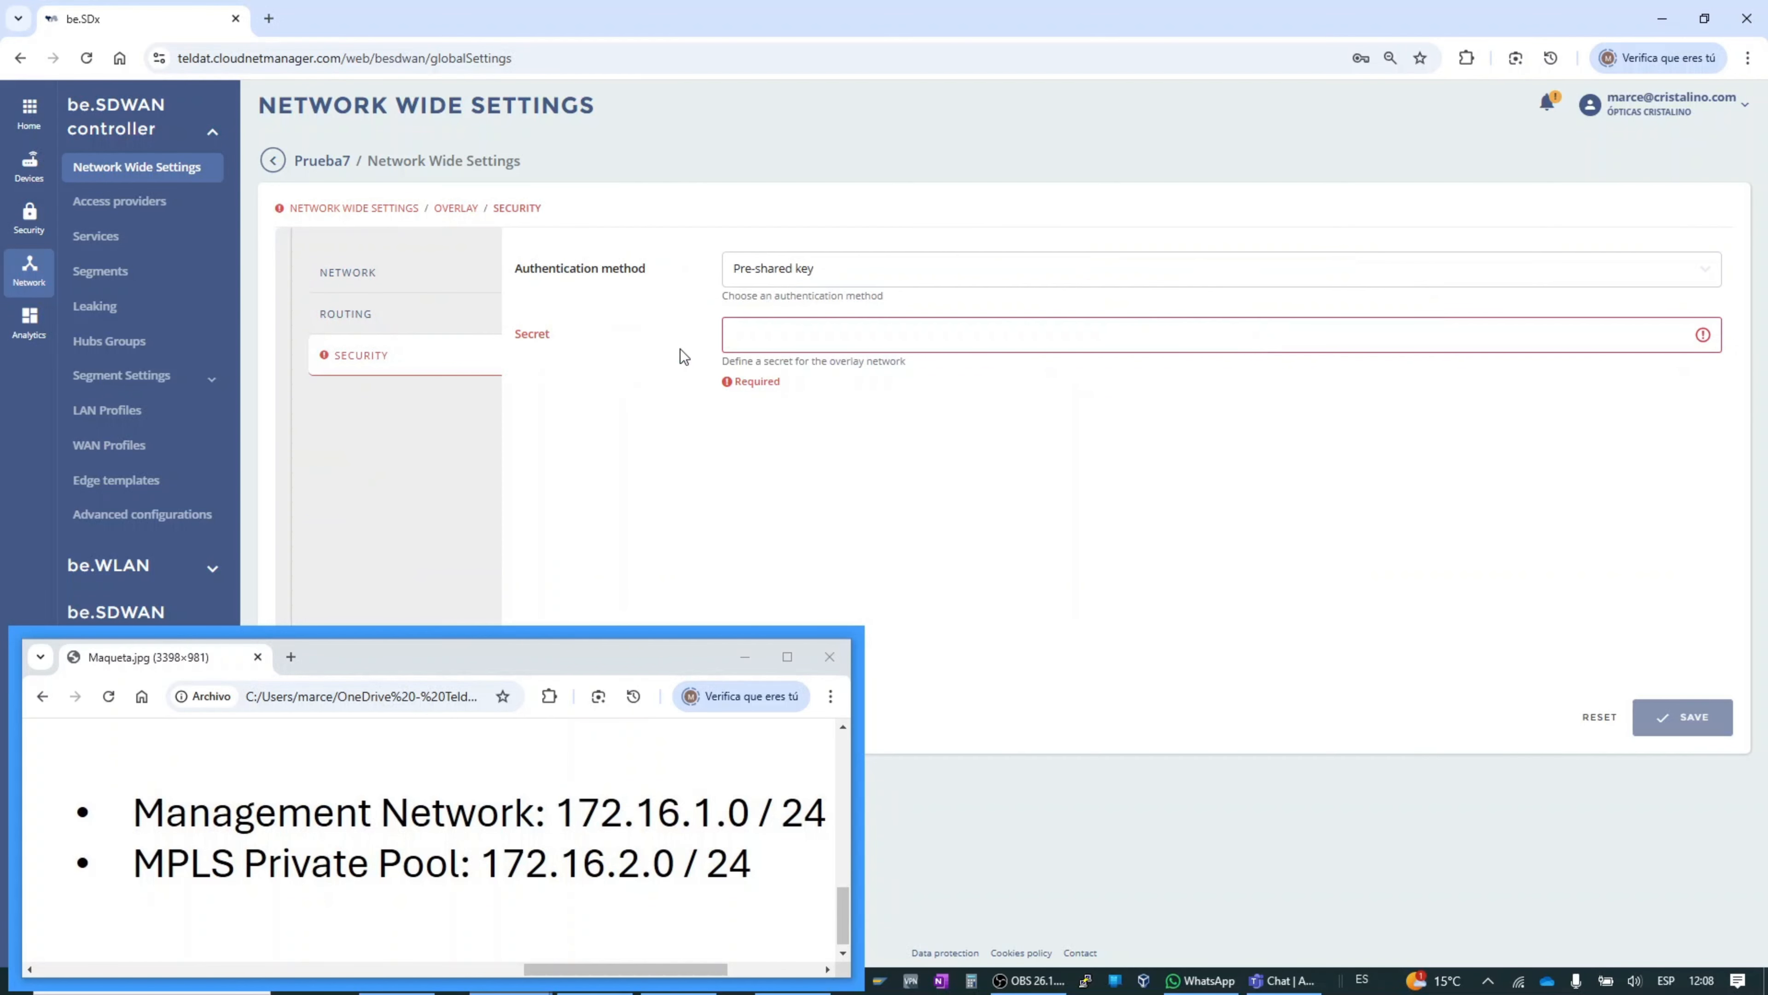
click(760, 340)
click(785, 269)
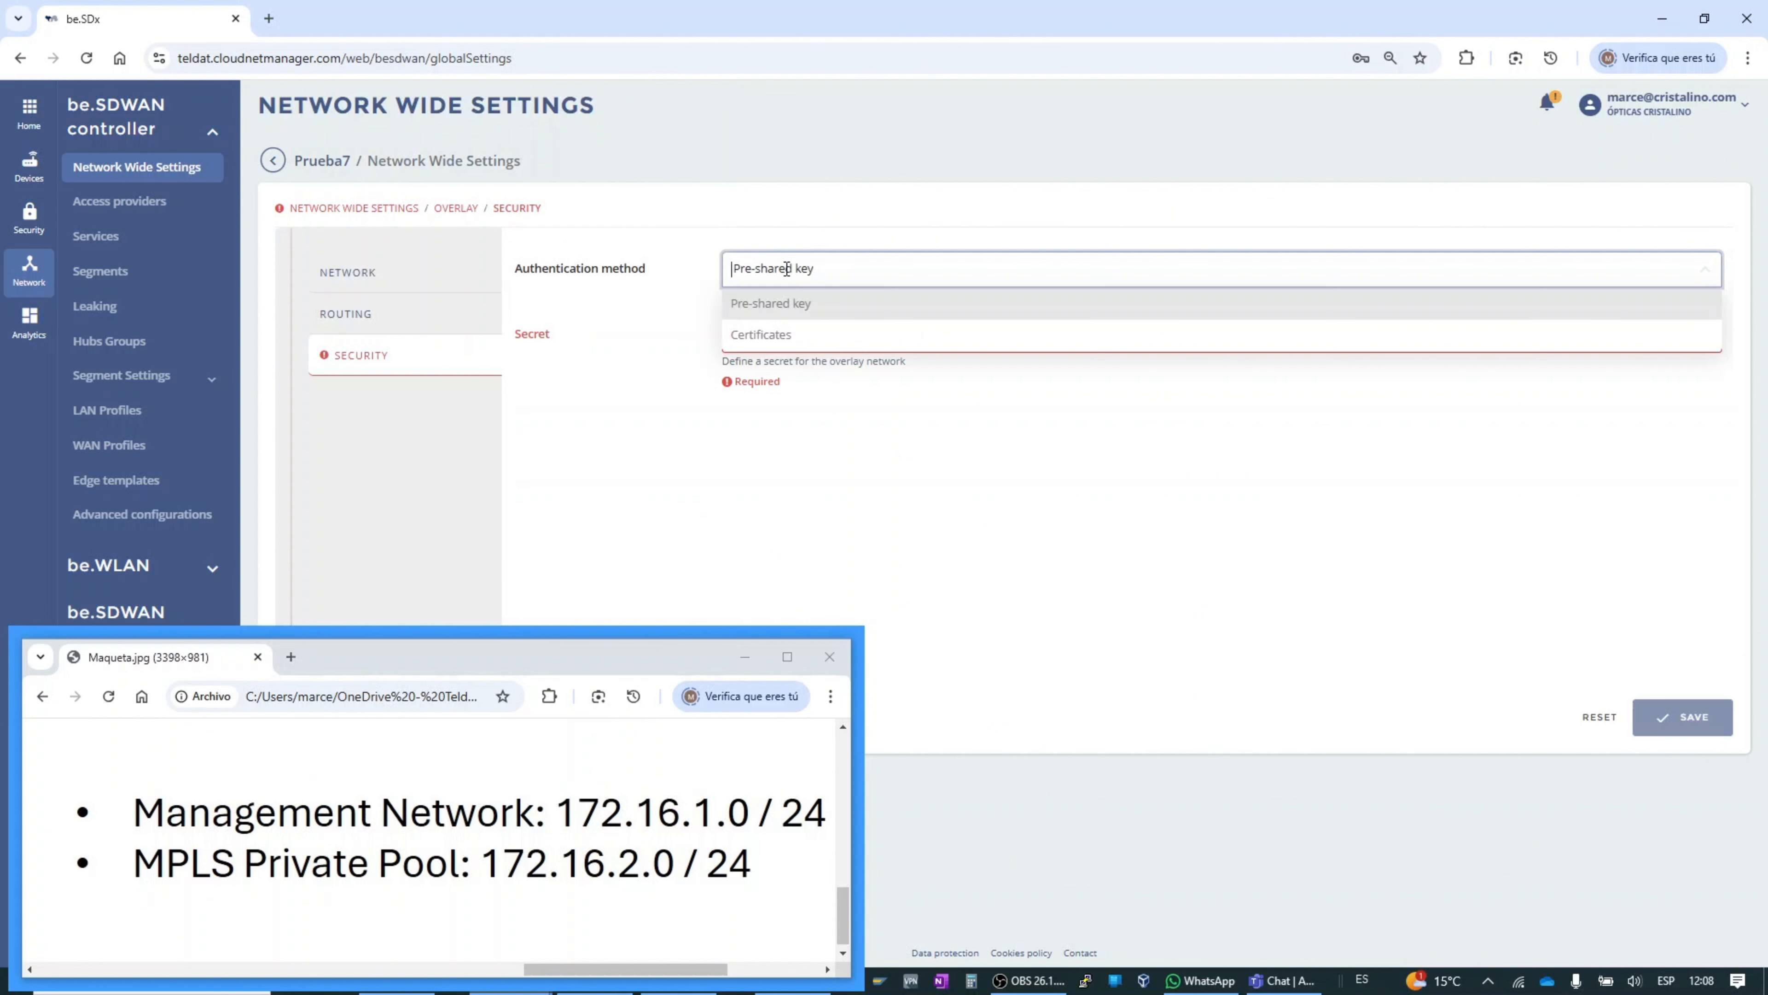
click(785, 334)
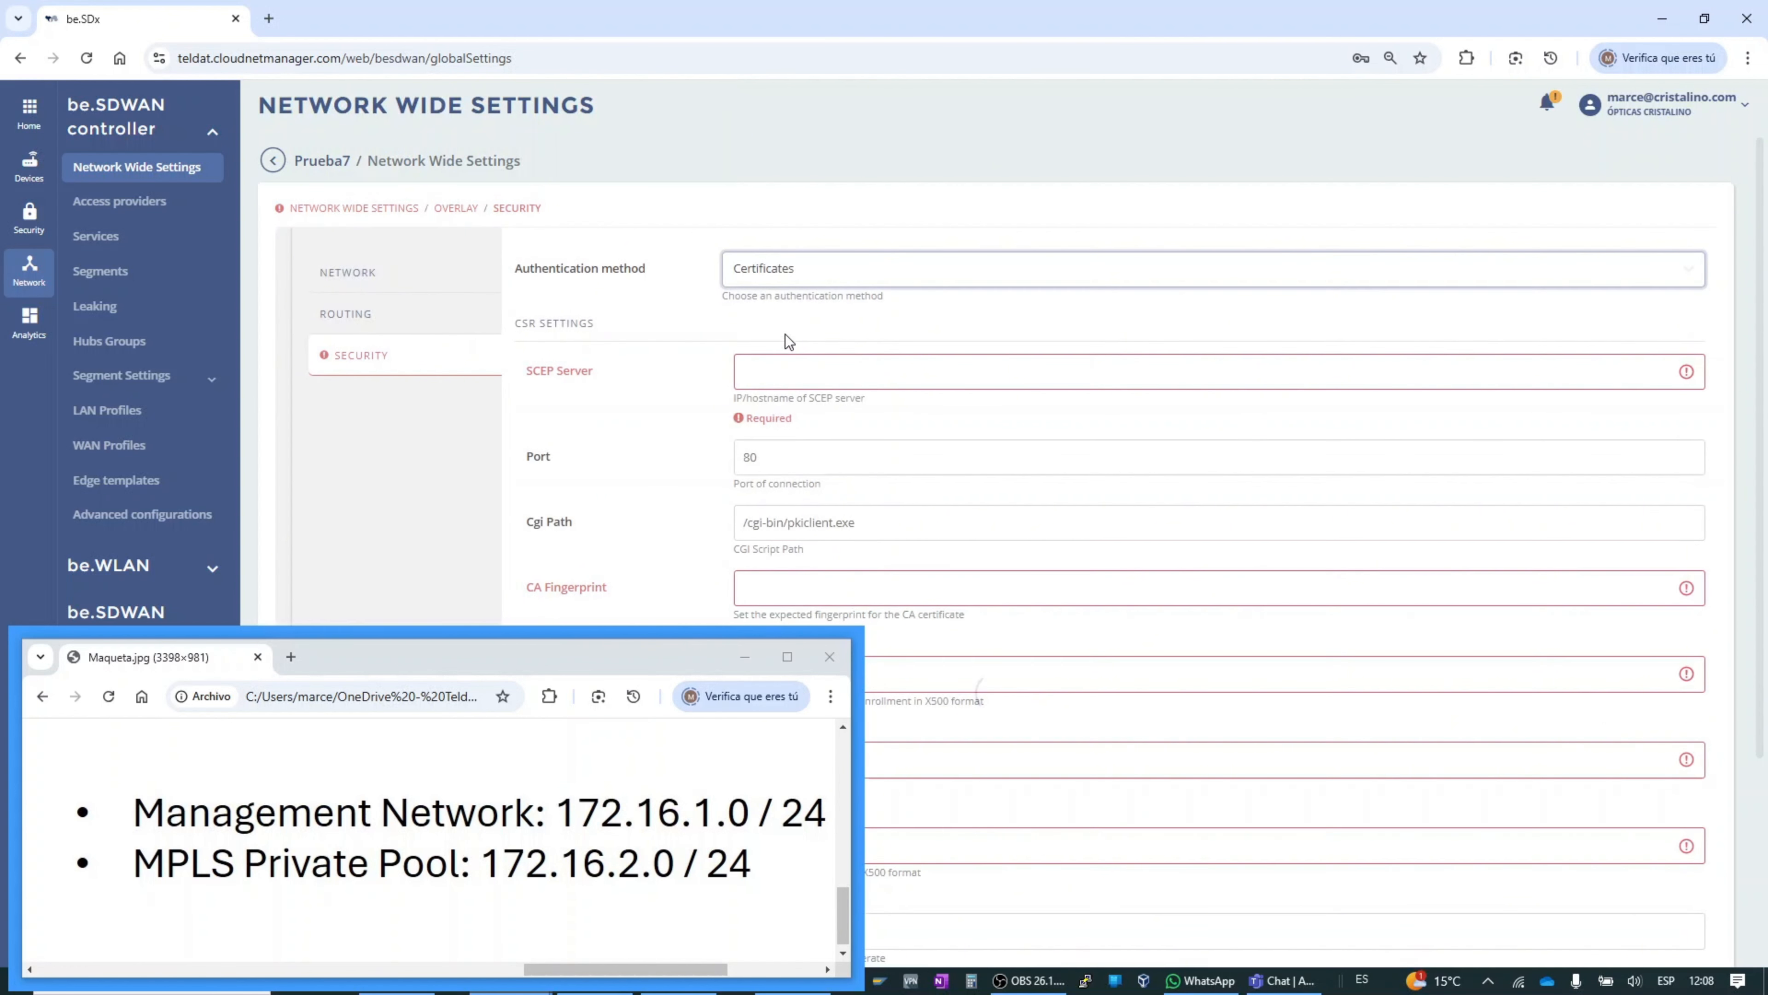
click(777, 265)
click(784, 304)
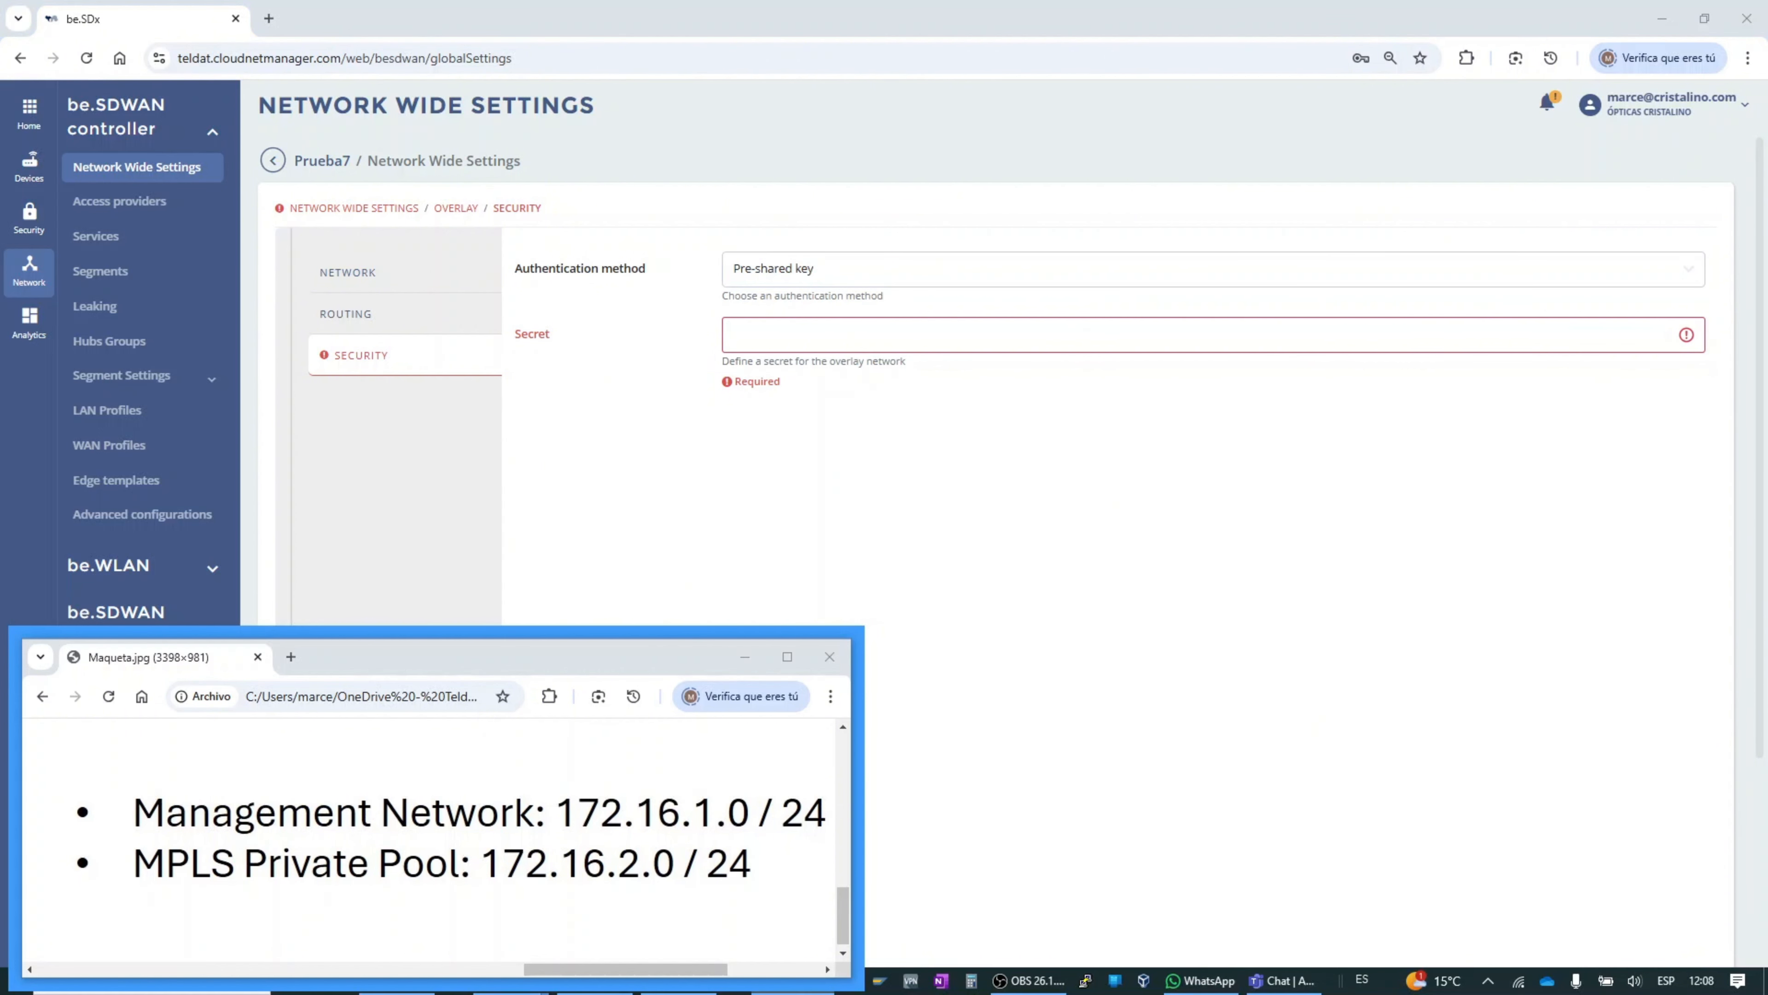
Step: Enter the overlay network's pre-shared secret and return to the overview of network wide settings
click(840, 344)
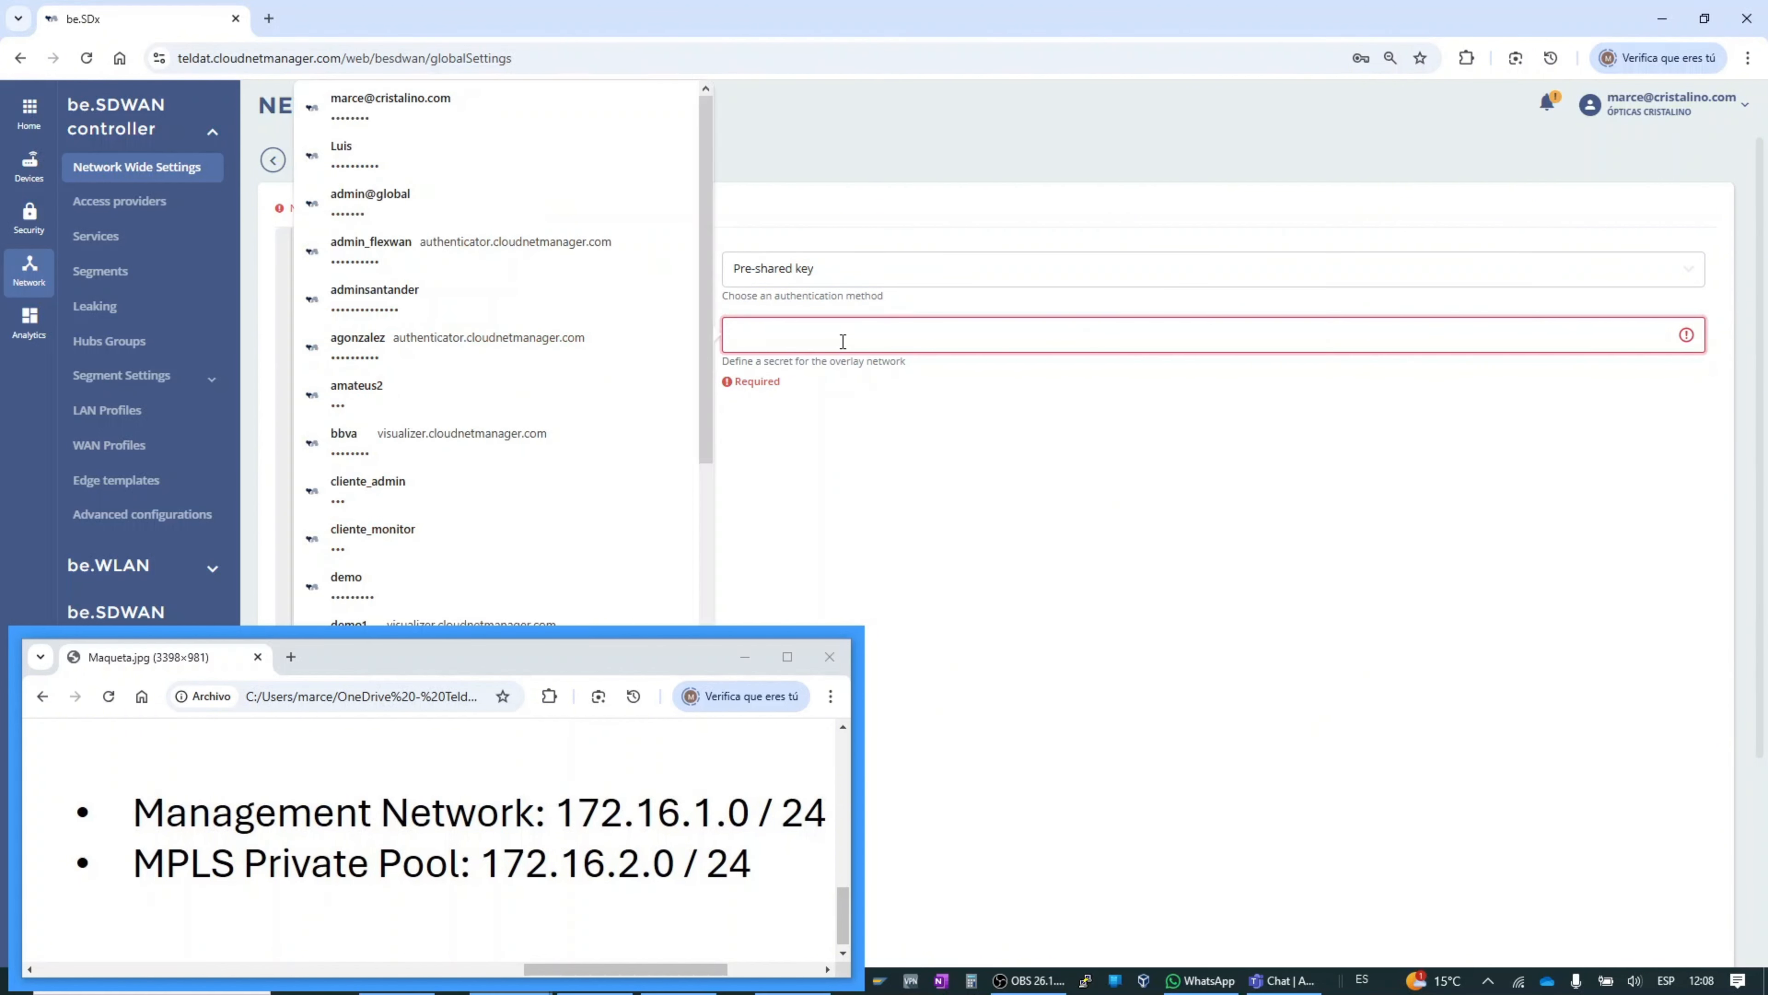
key(ctrl+v)
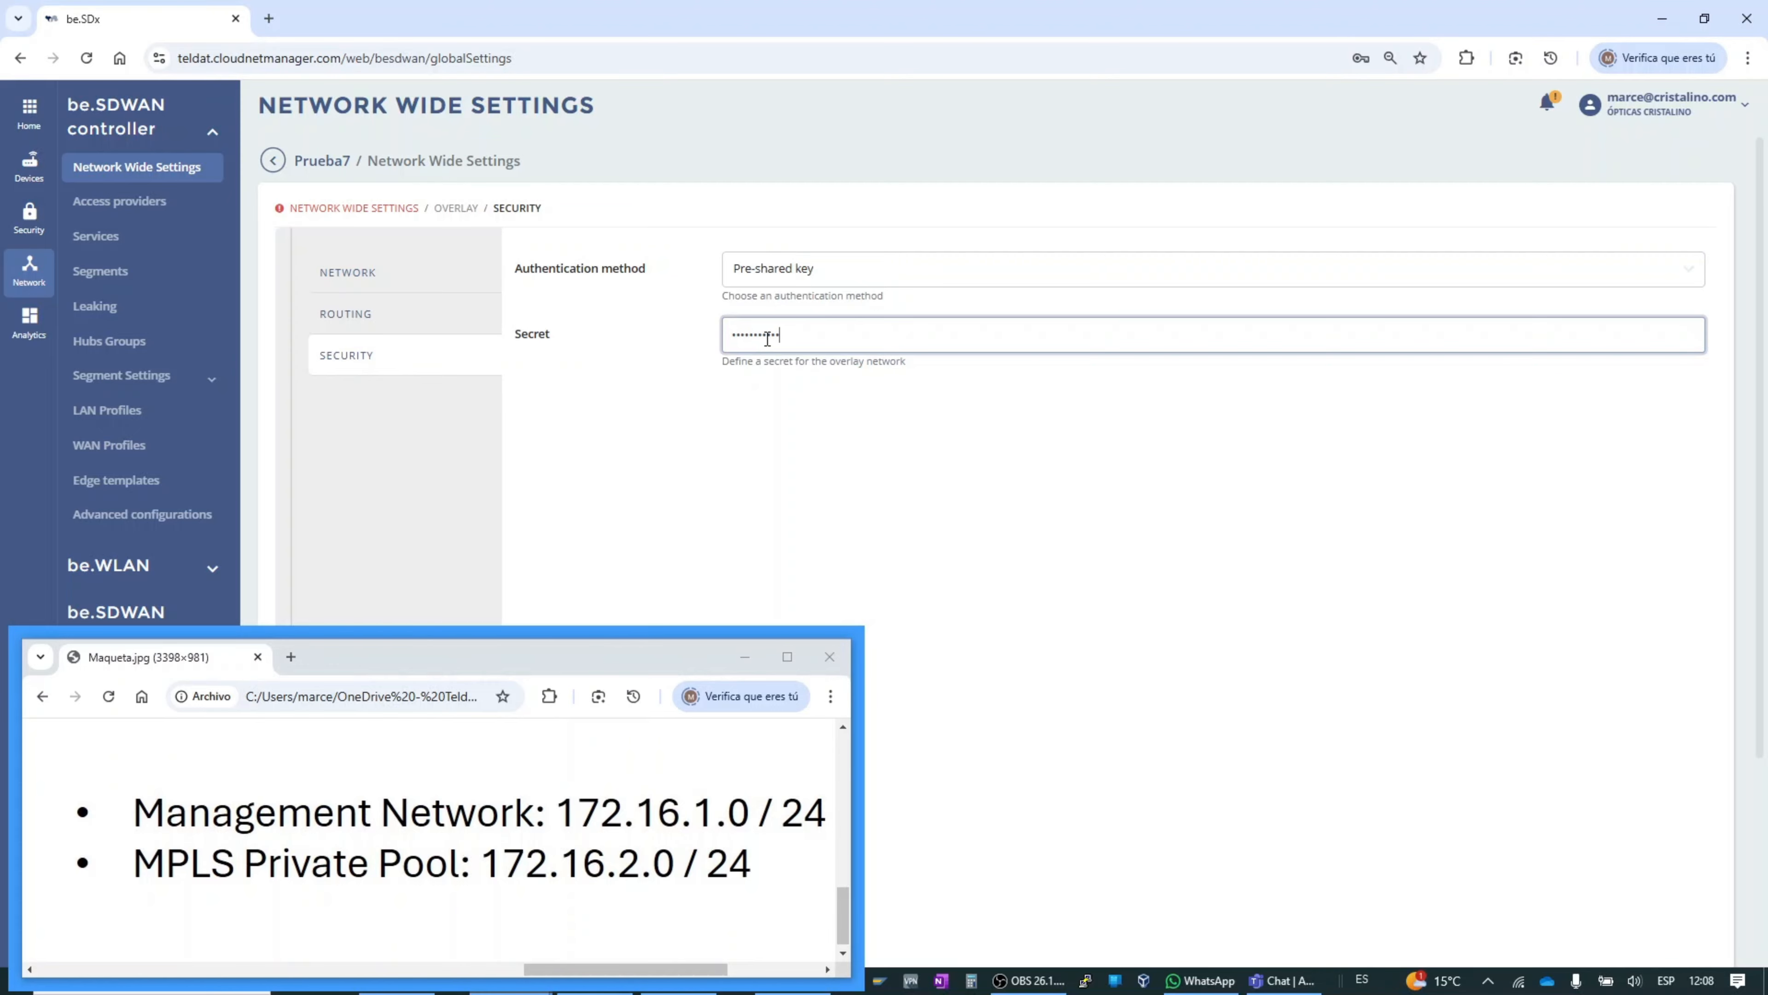
click(338, 210)
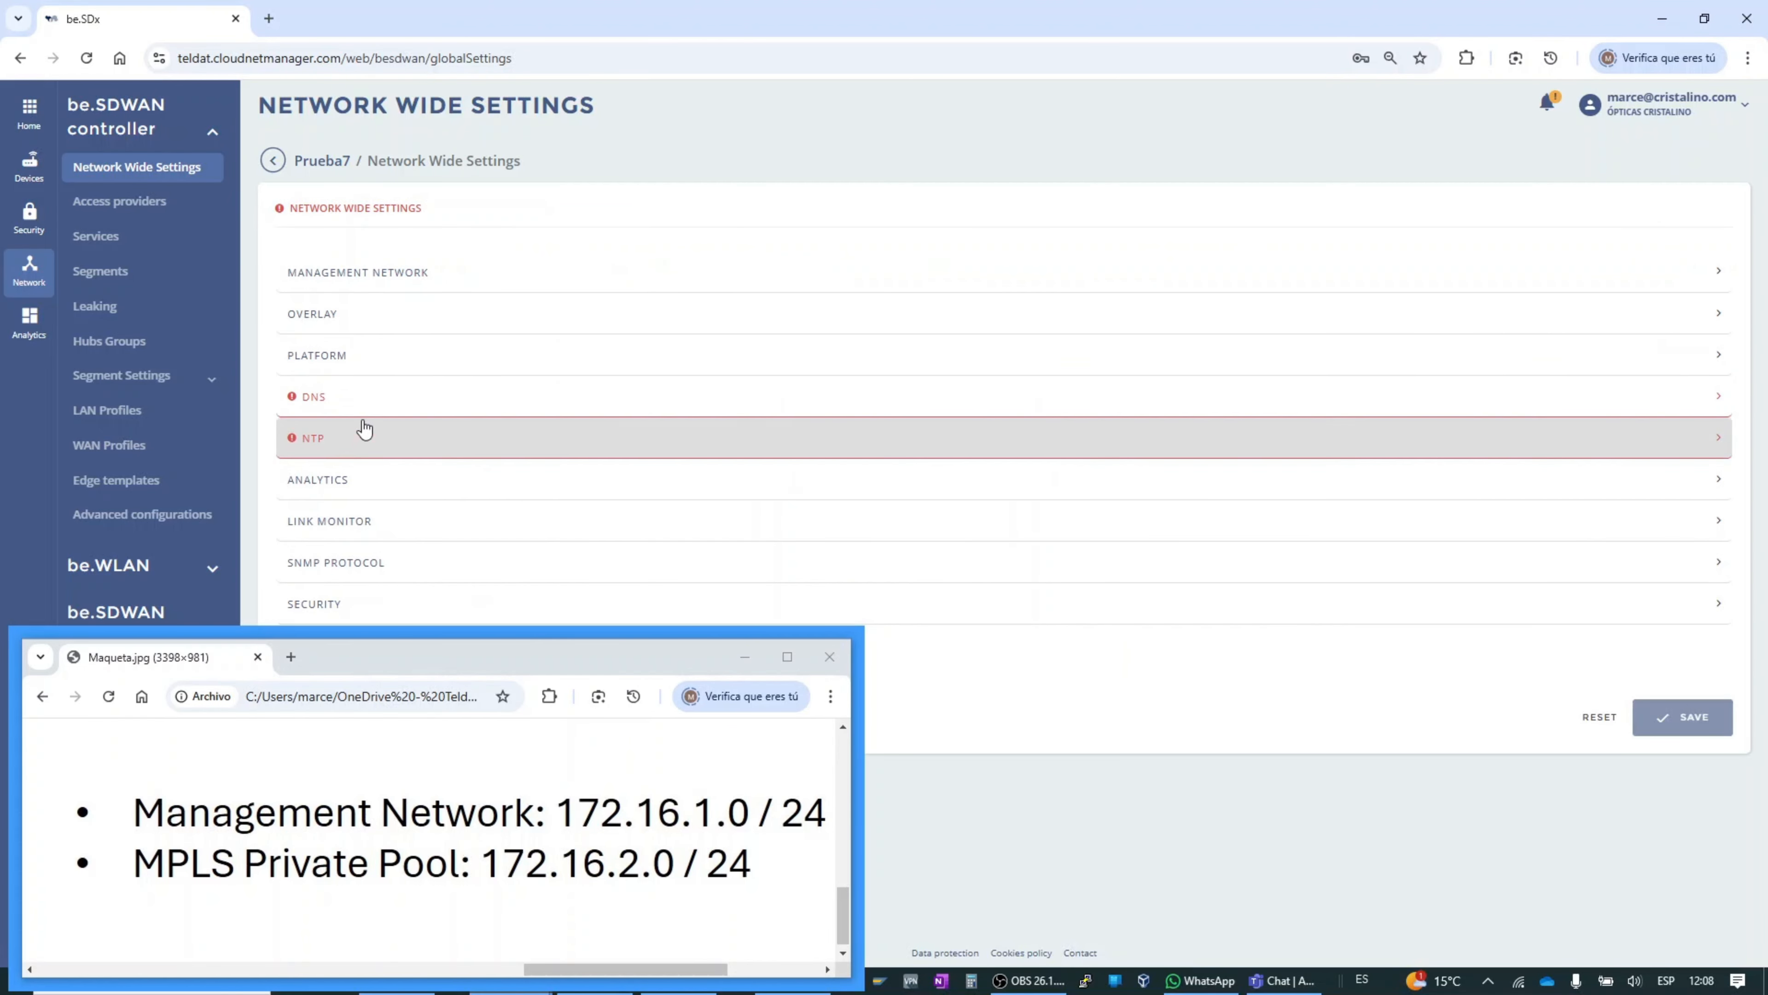
Step: Add 8.8.8.8 as the DNS server in the network wide settings
click(368, 402)
click(813, 278)
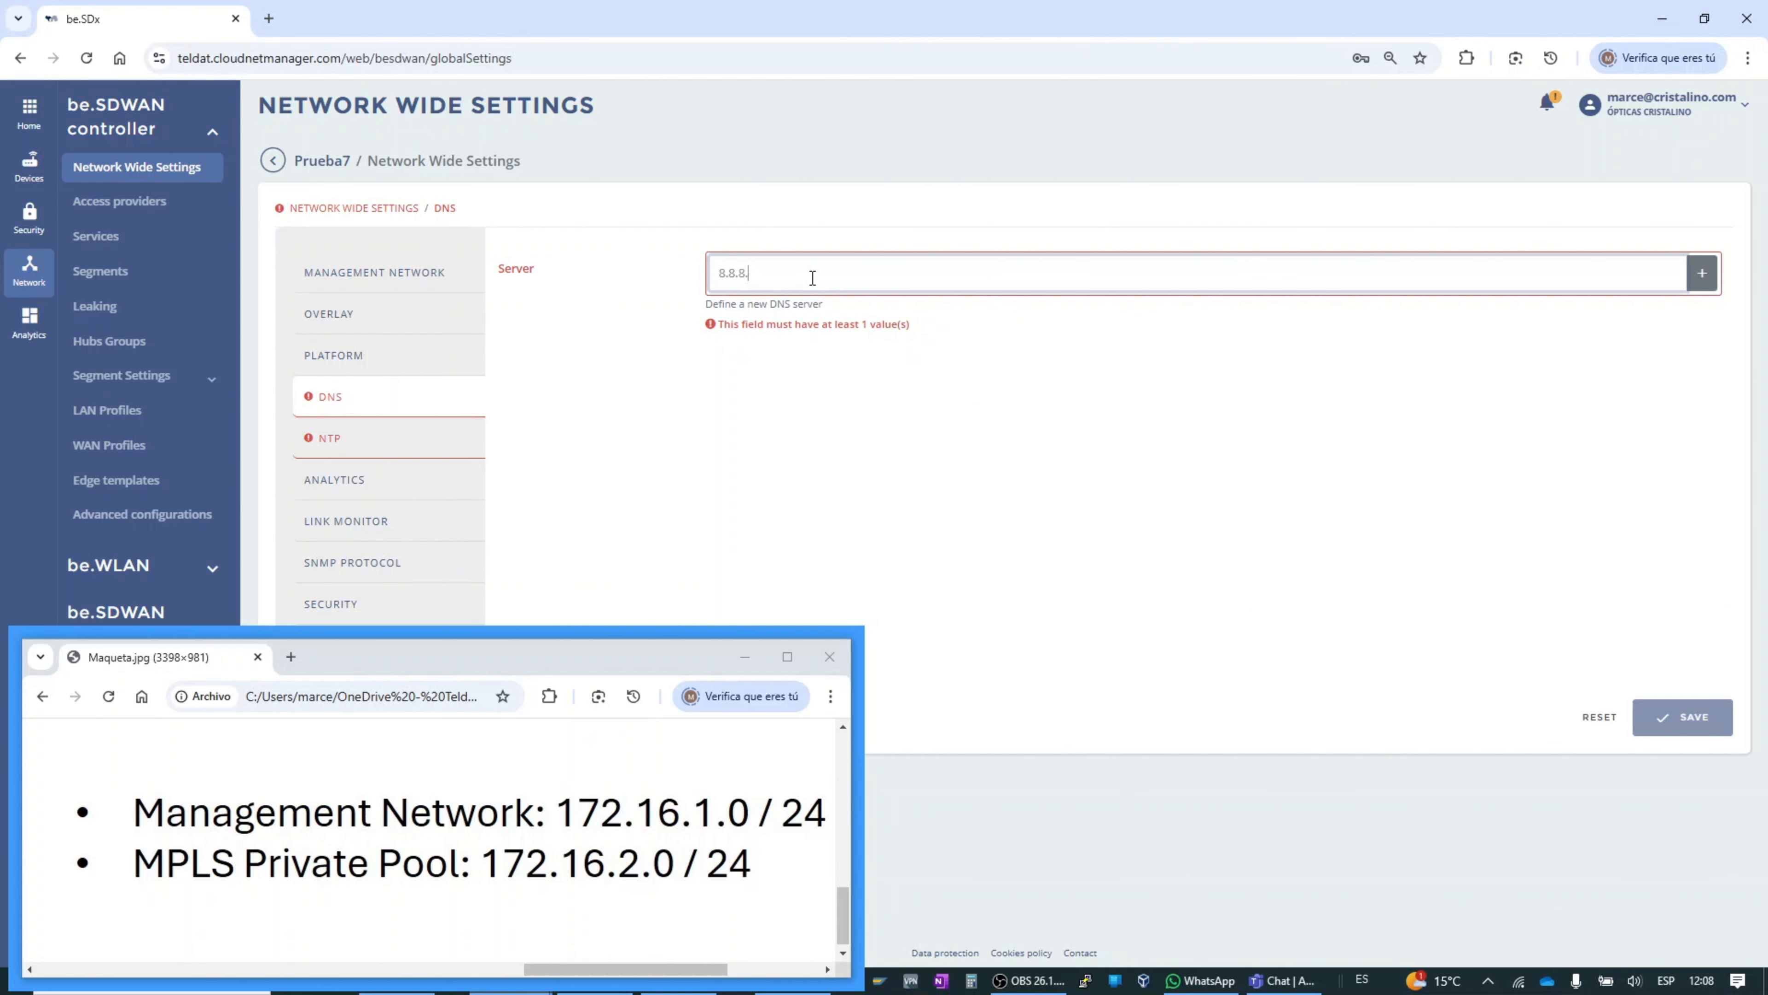
click(1702, 272)
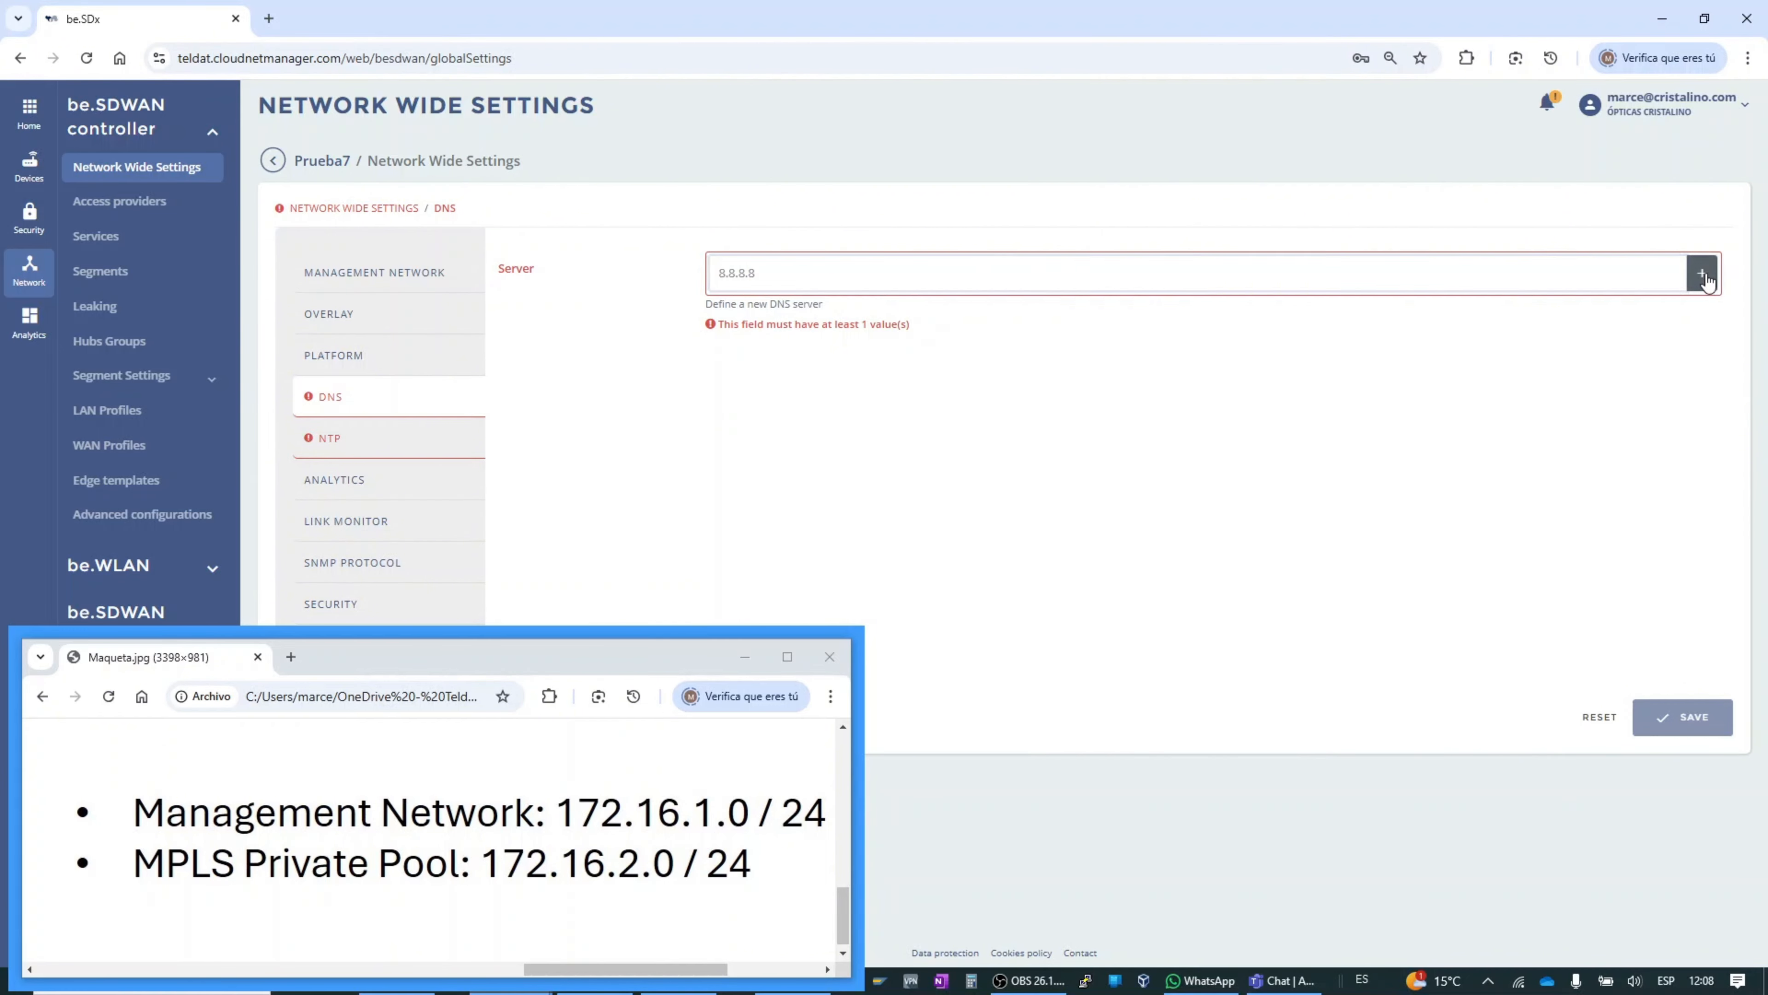
Step: Add pool.ntp.org as the NTP server in the network wide settings
click(375, 446)
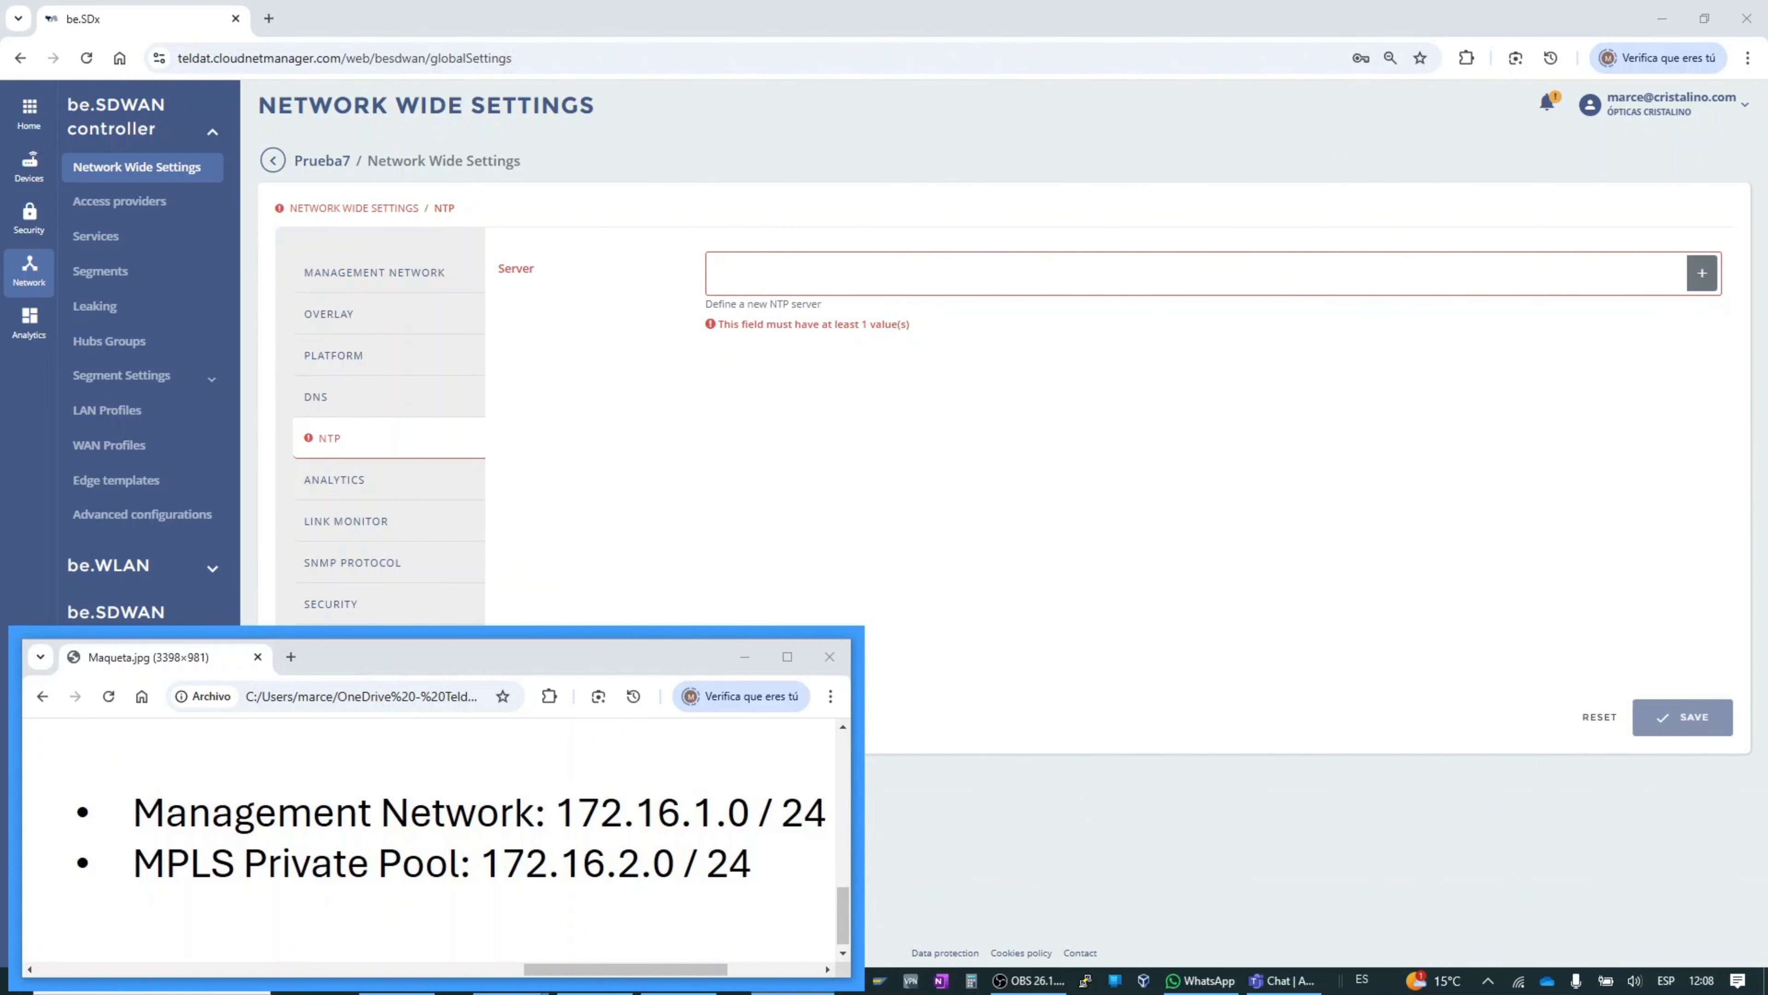
click(724, 273)
text(pool.ntp.org)
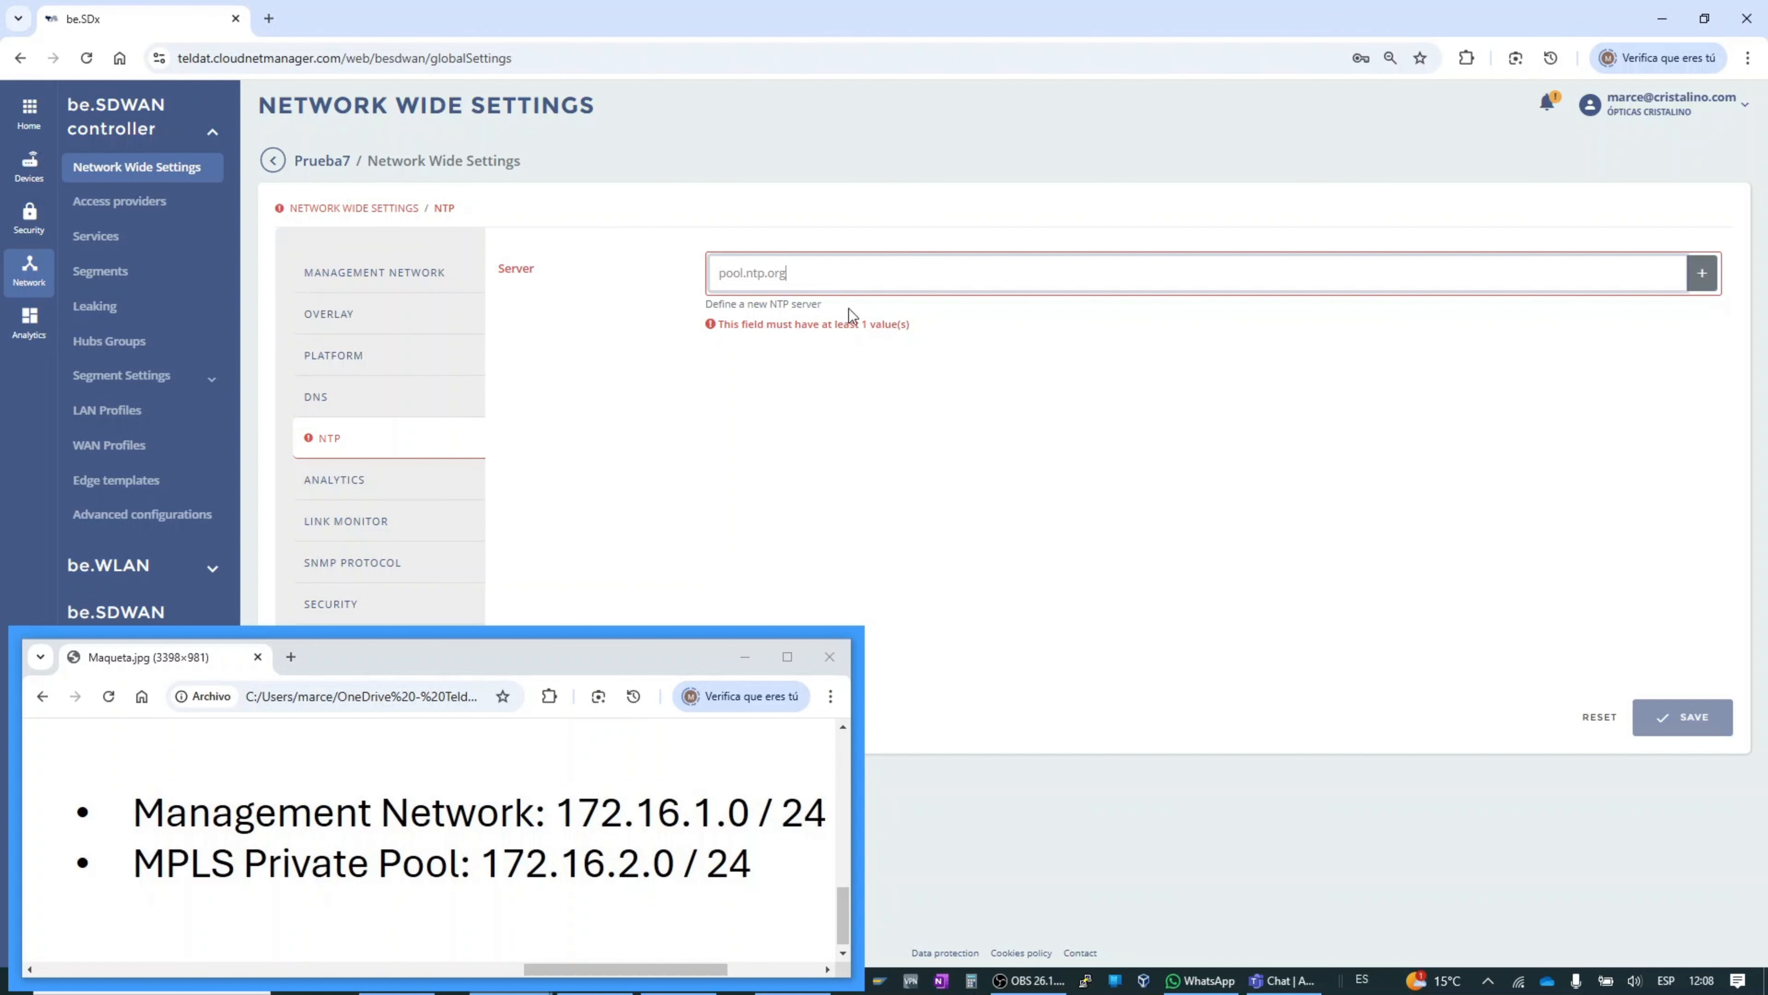
click(1702, 272)
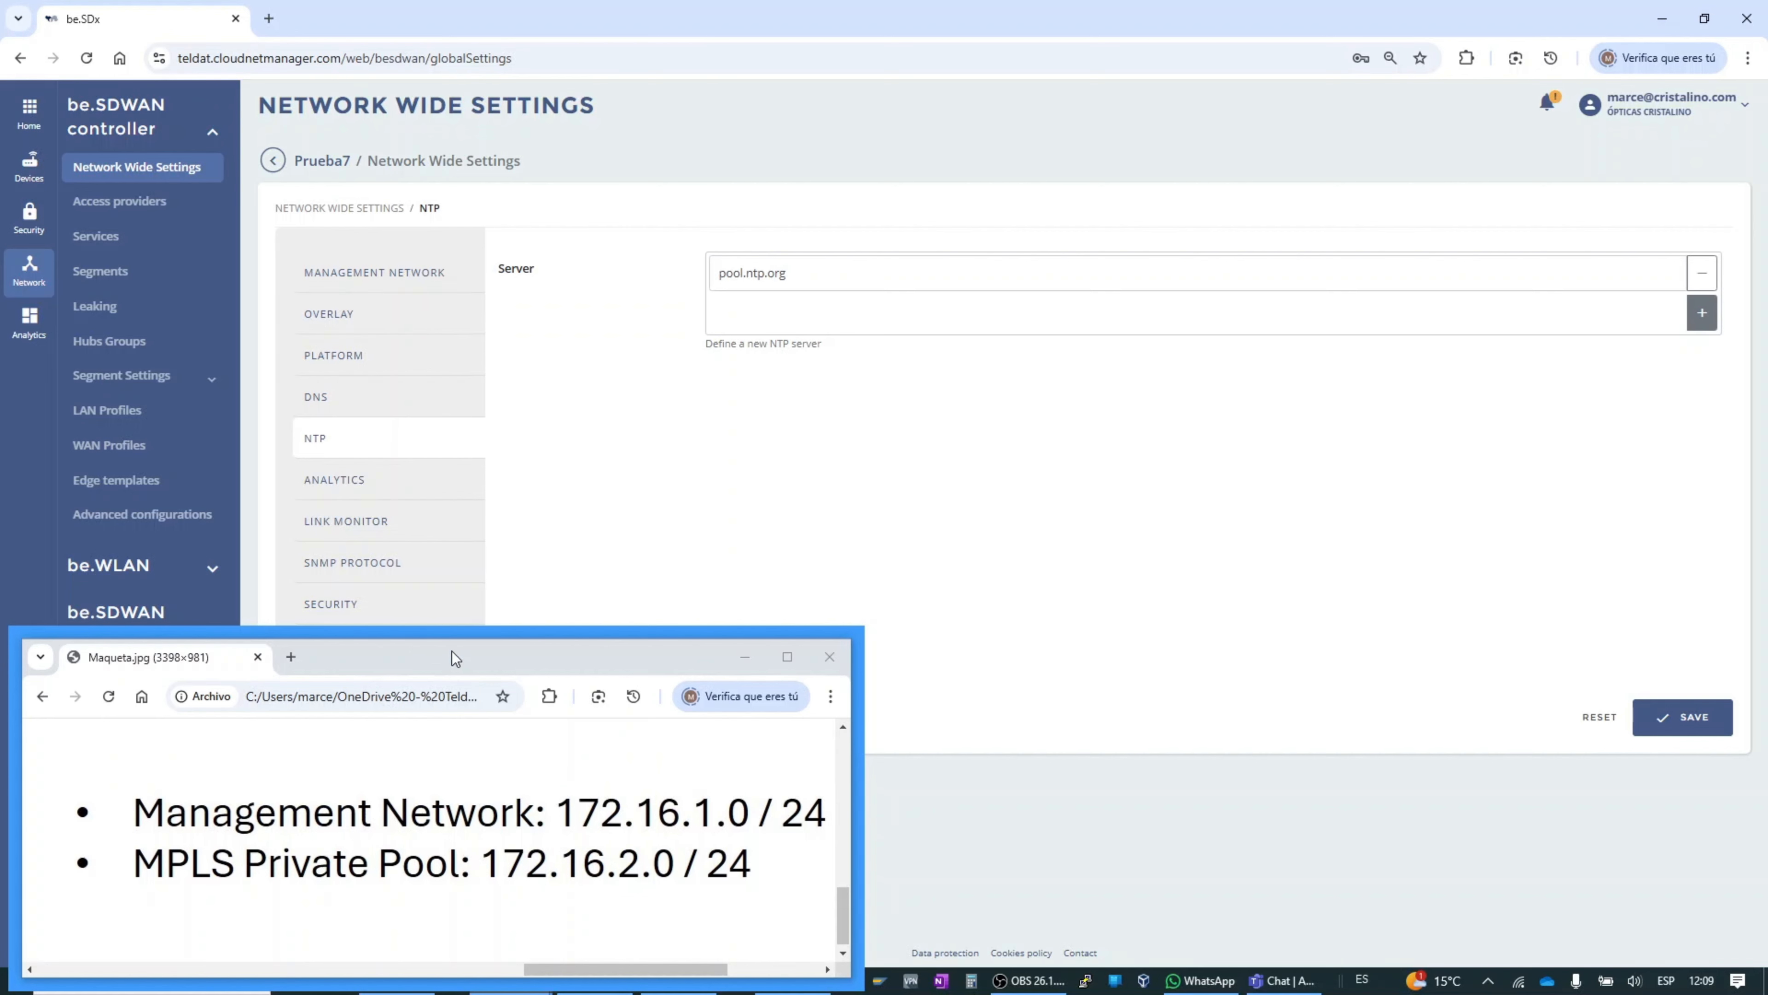
Step: Save the network wide settings and reposition the network diagram window
drag(451, 654, 425, 693)
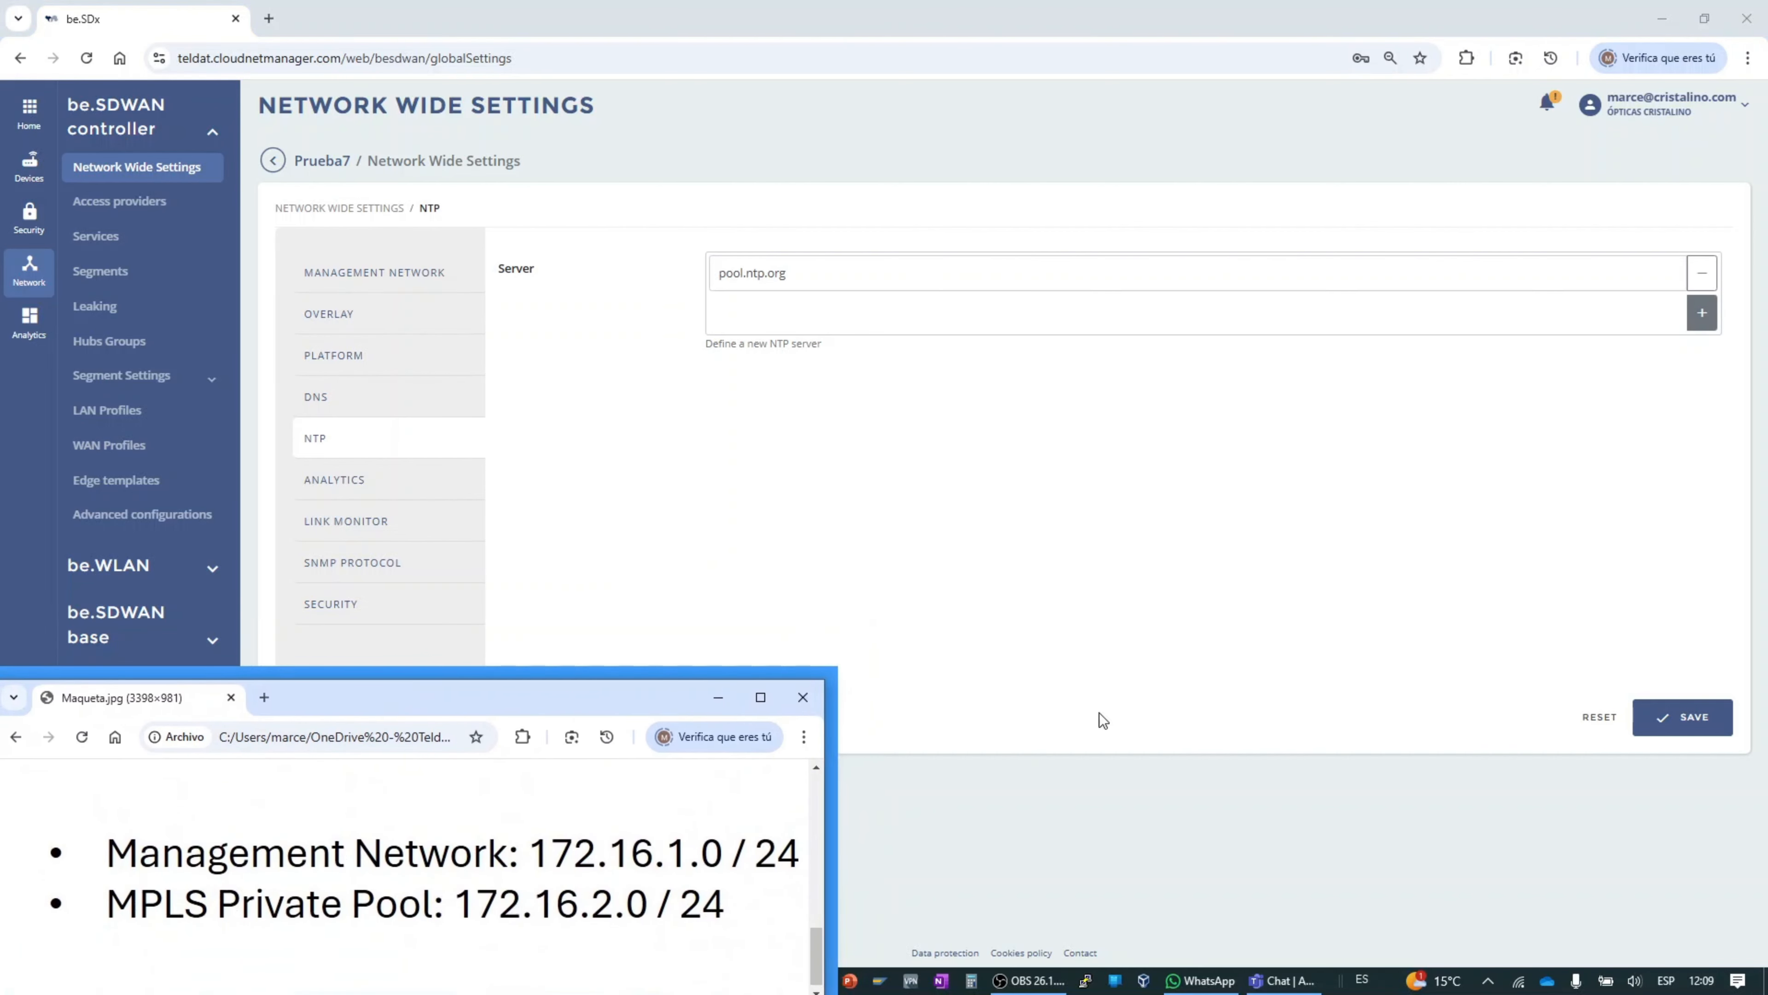
click(1670, 721)
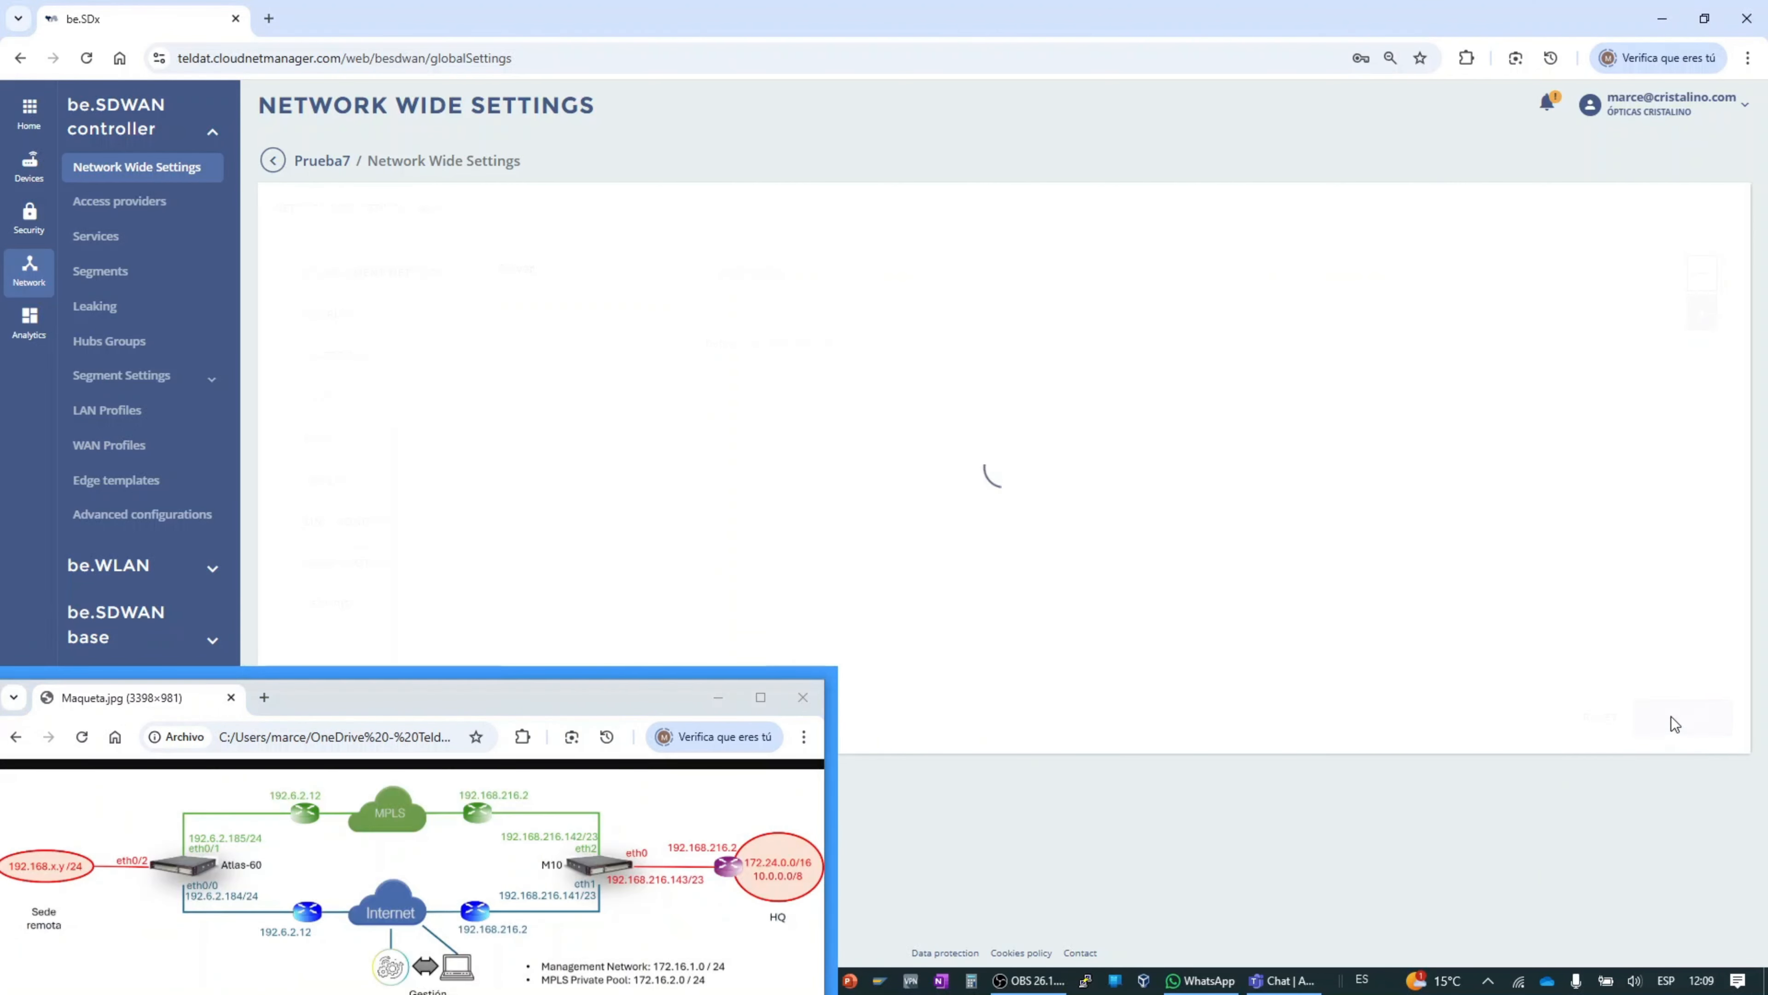
drag(434, 697, 468, 664)
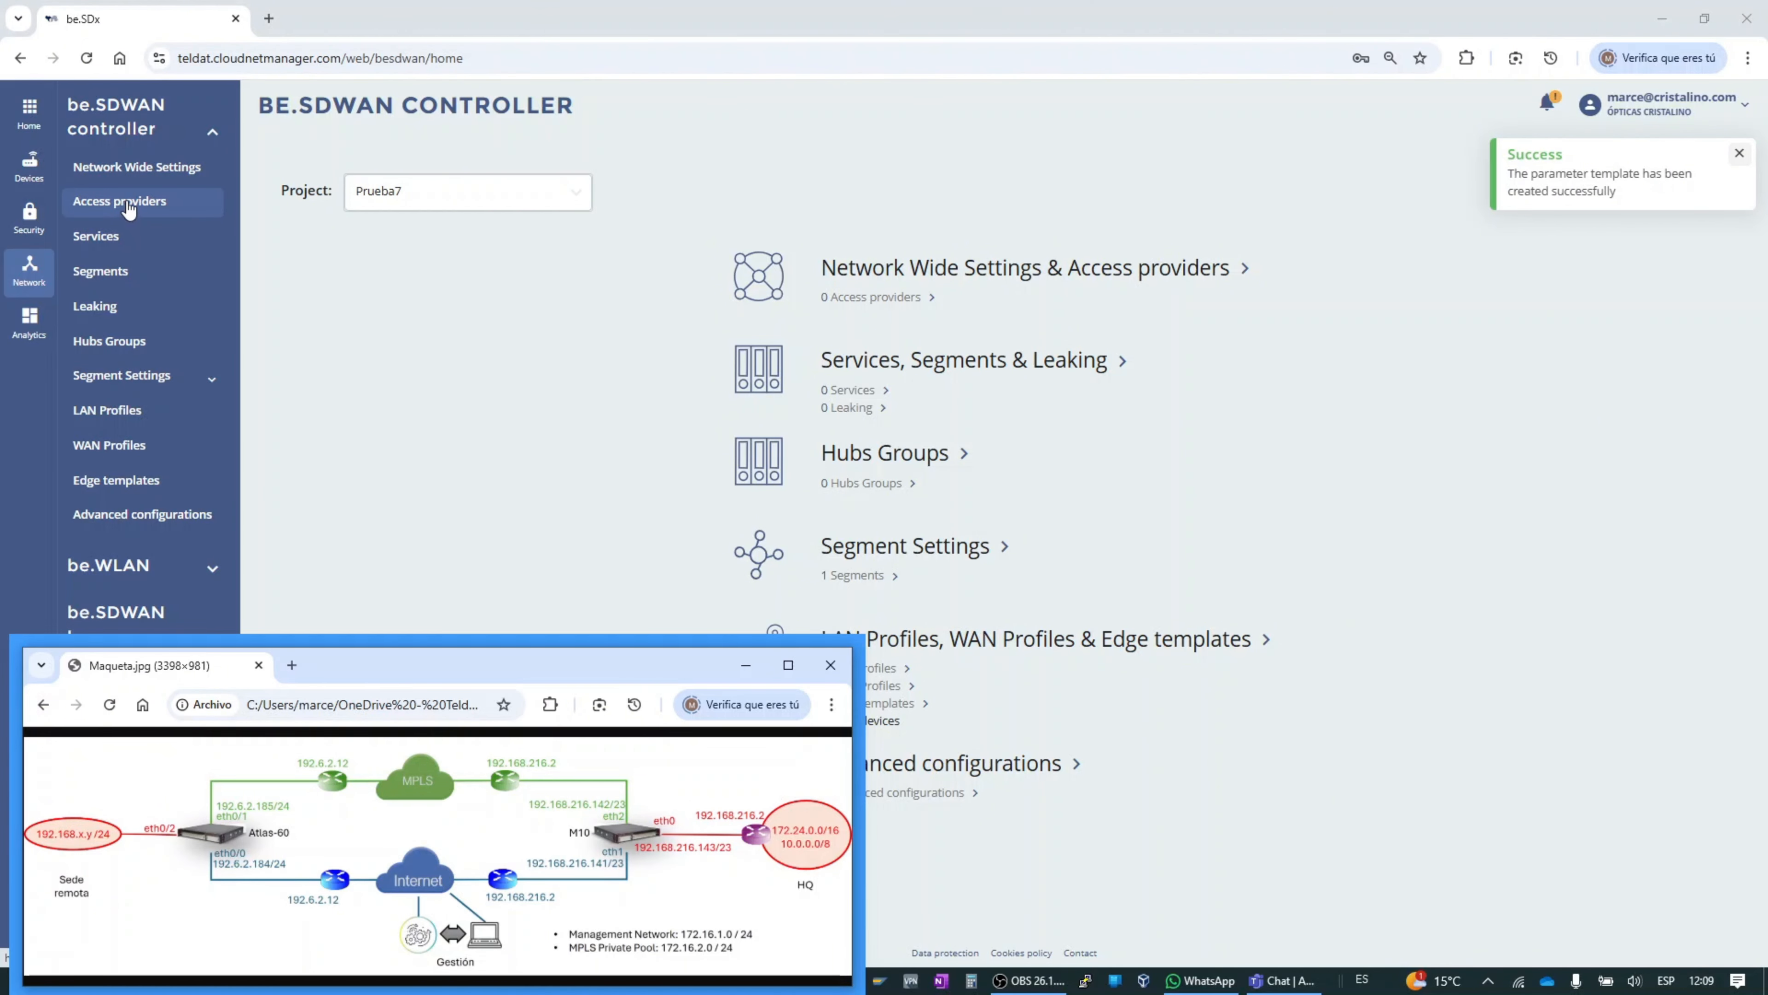
Step: Create and save an access provider named Internet with the internet access type
click(128, 208)
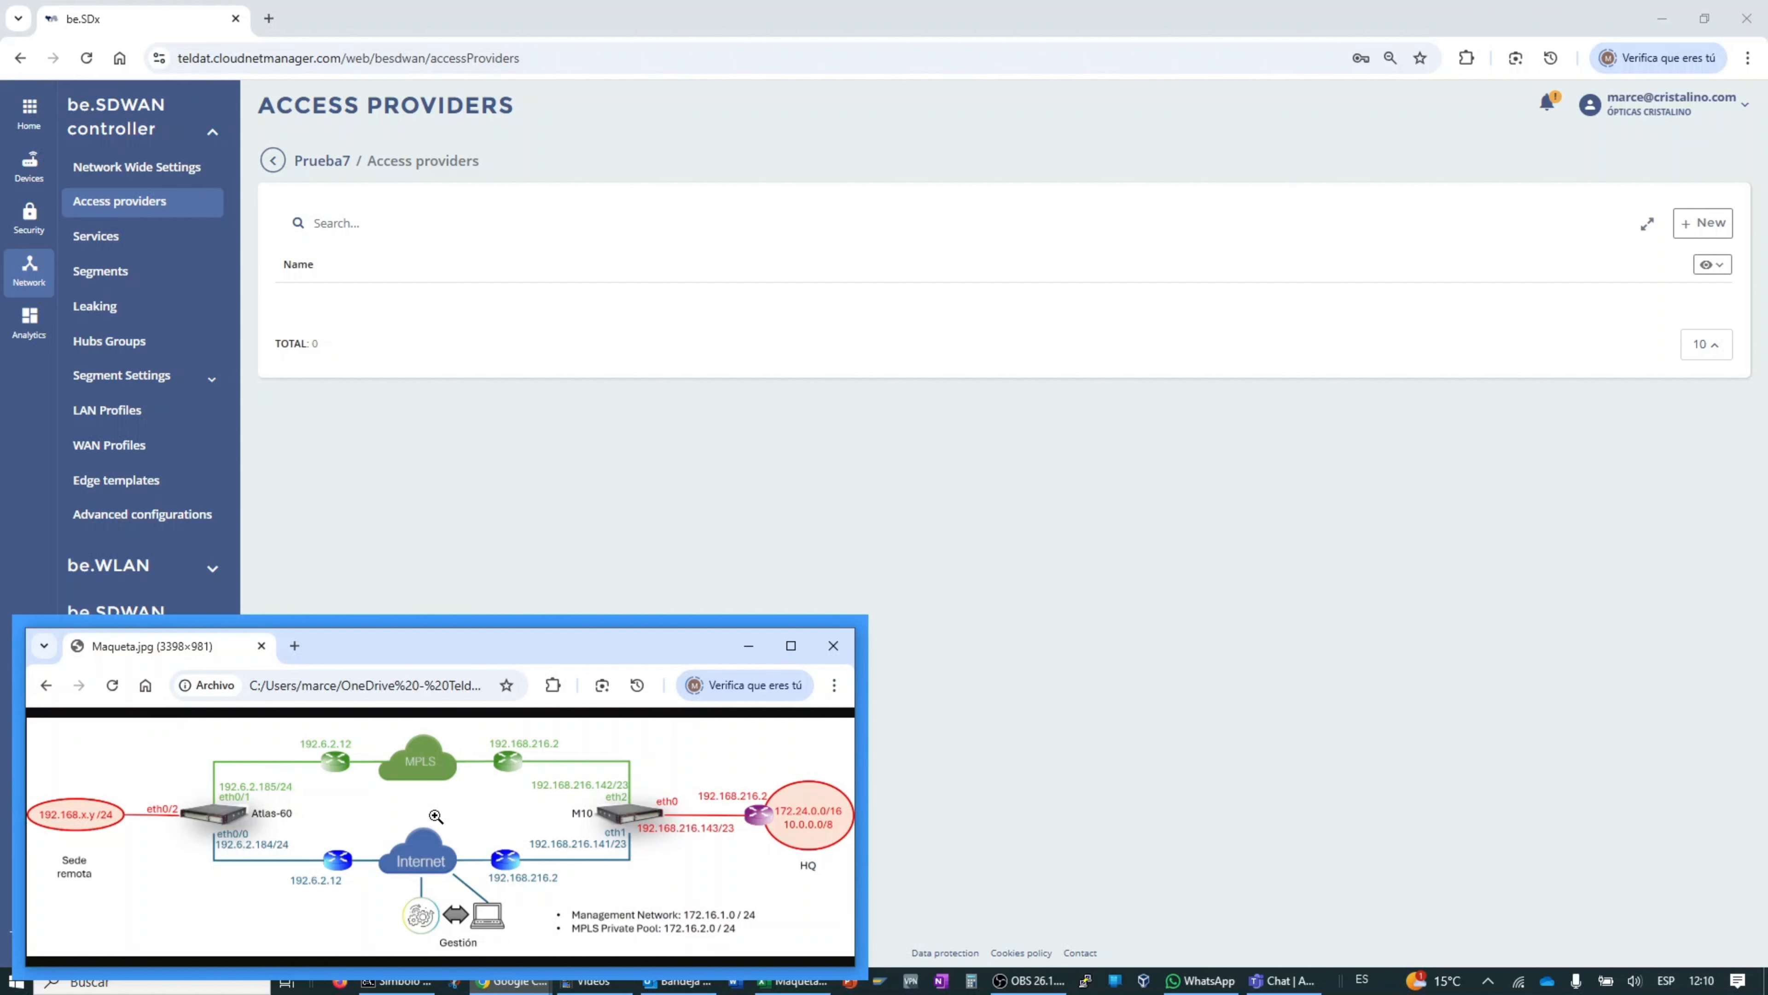
key(alt+Tab)
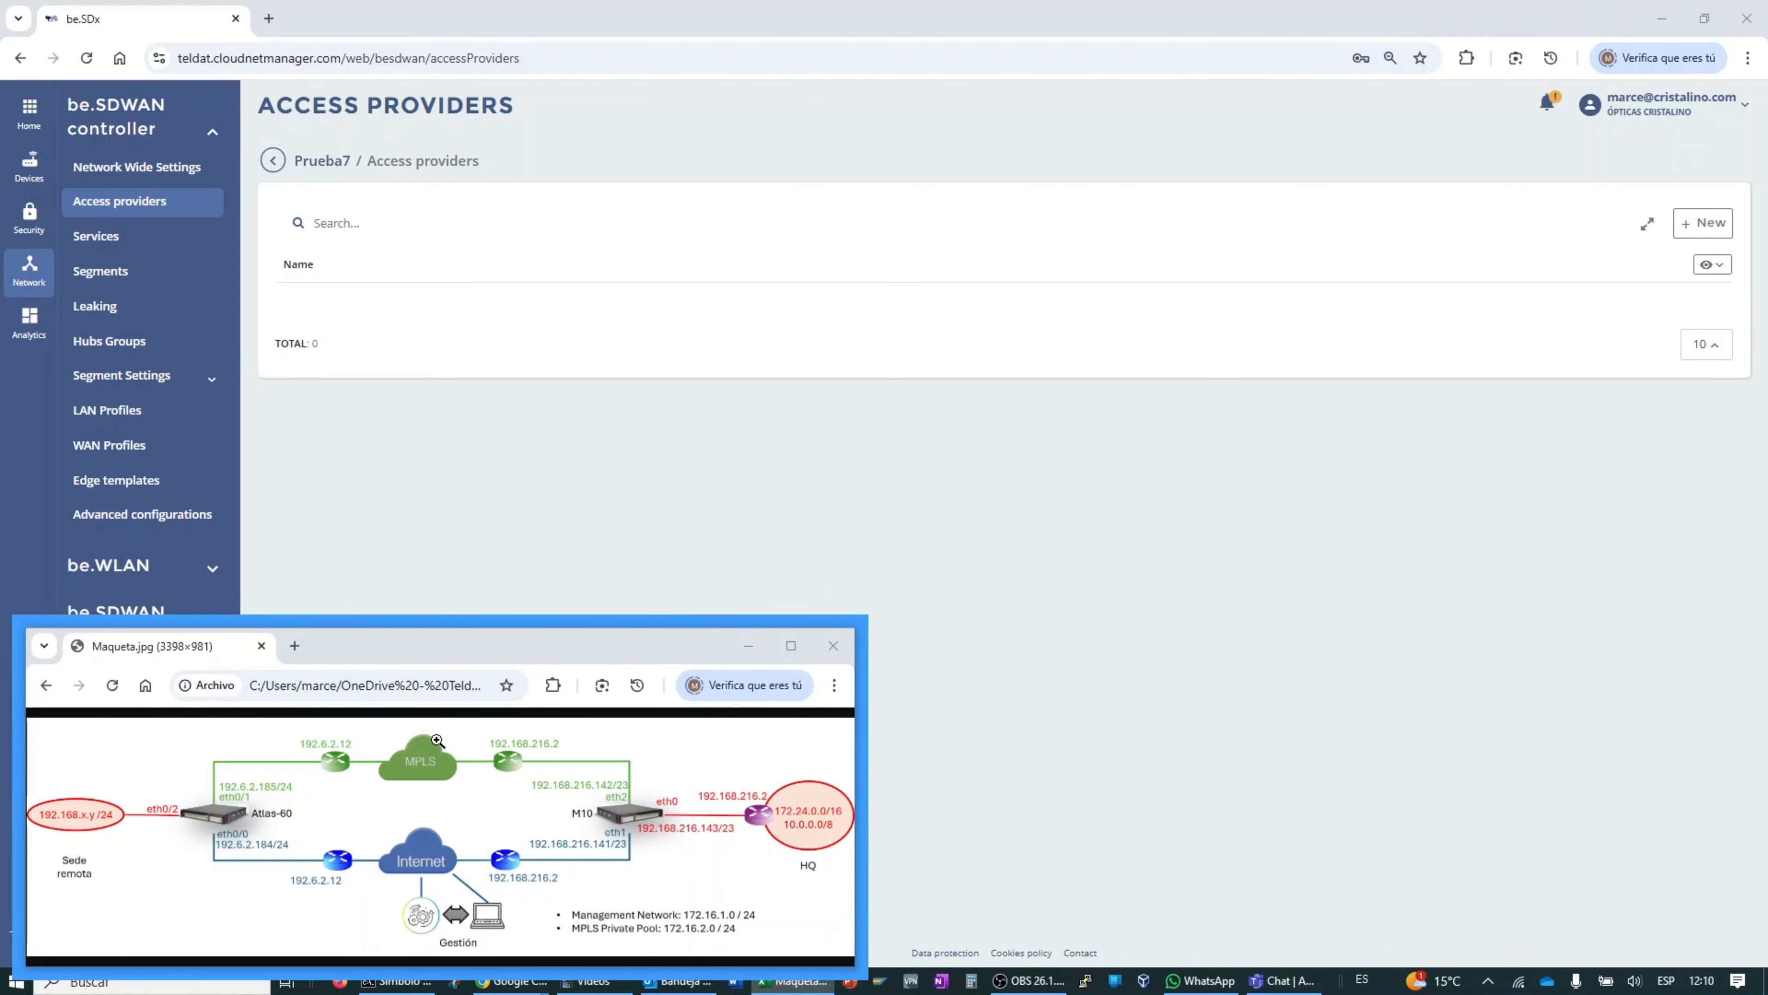
click(1703, 226)
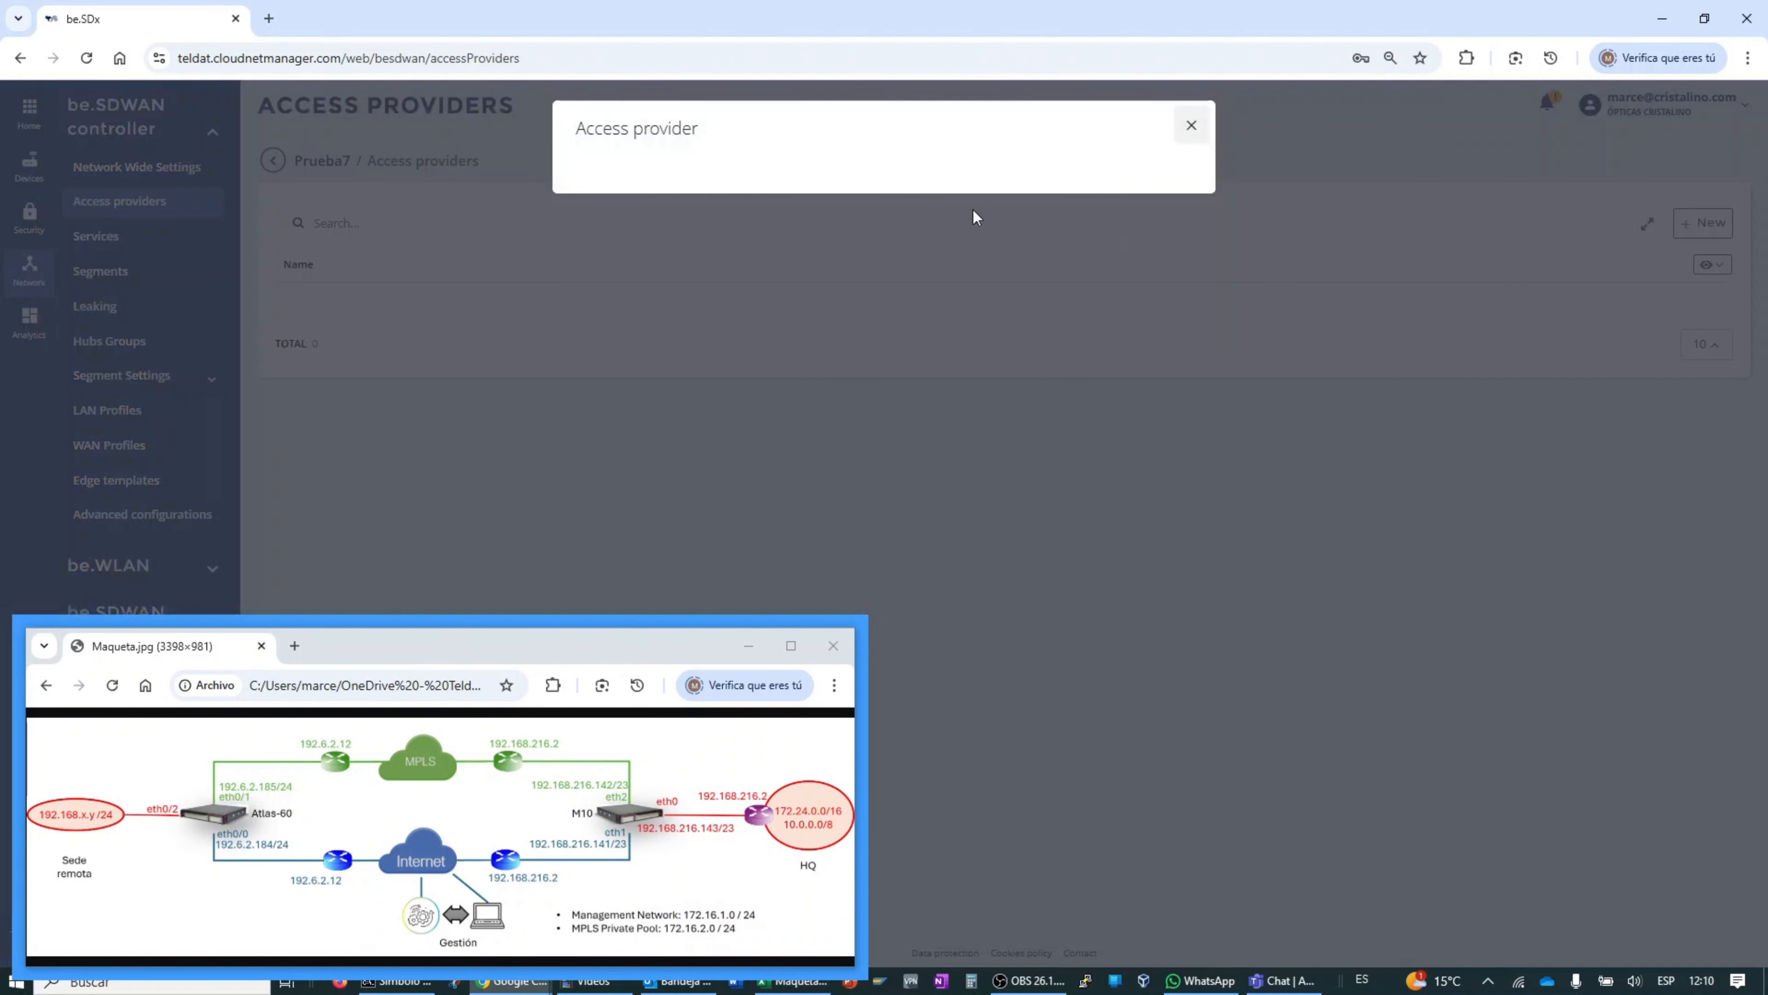
click(838, 187)
text(Internet)
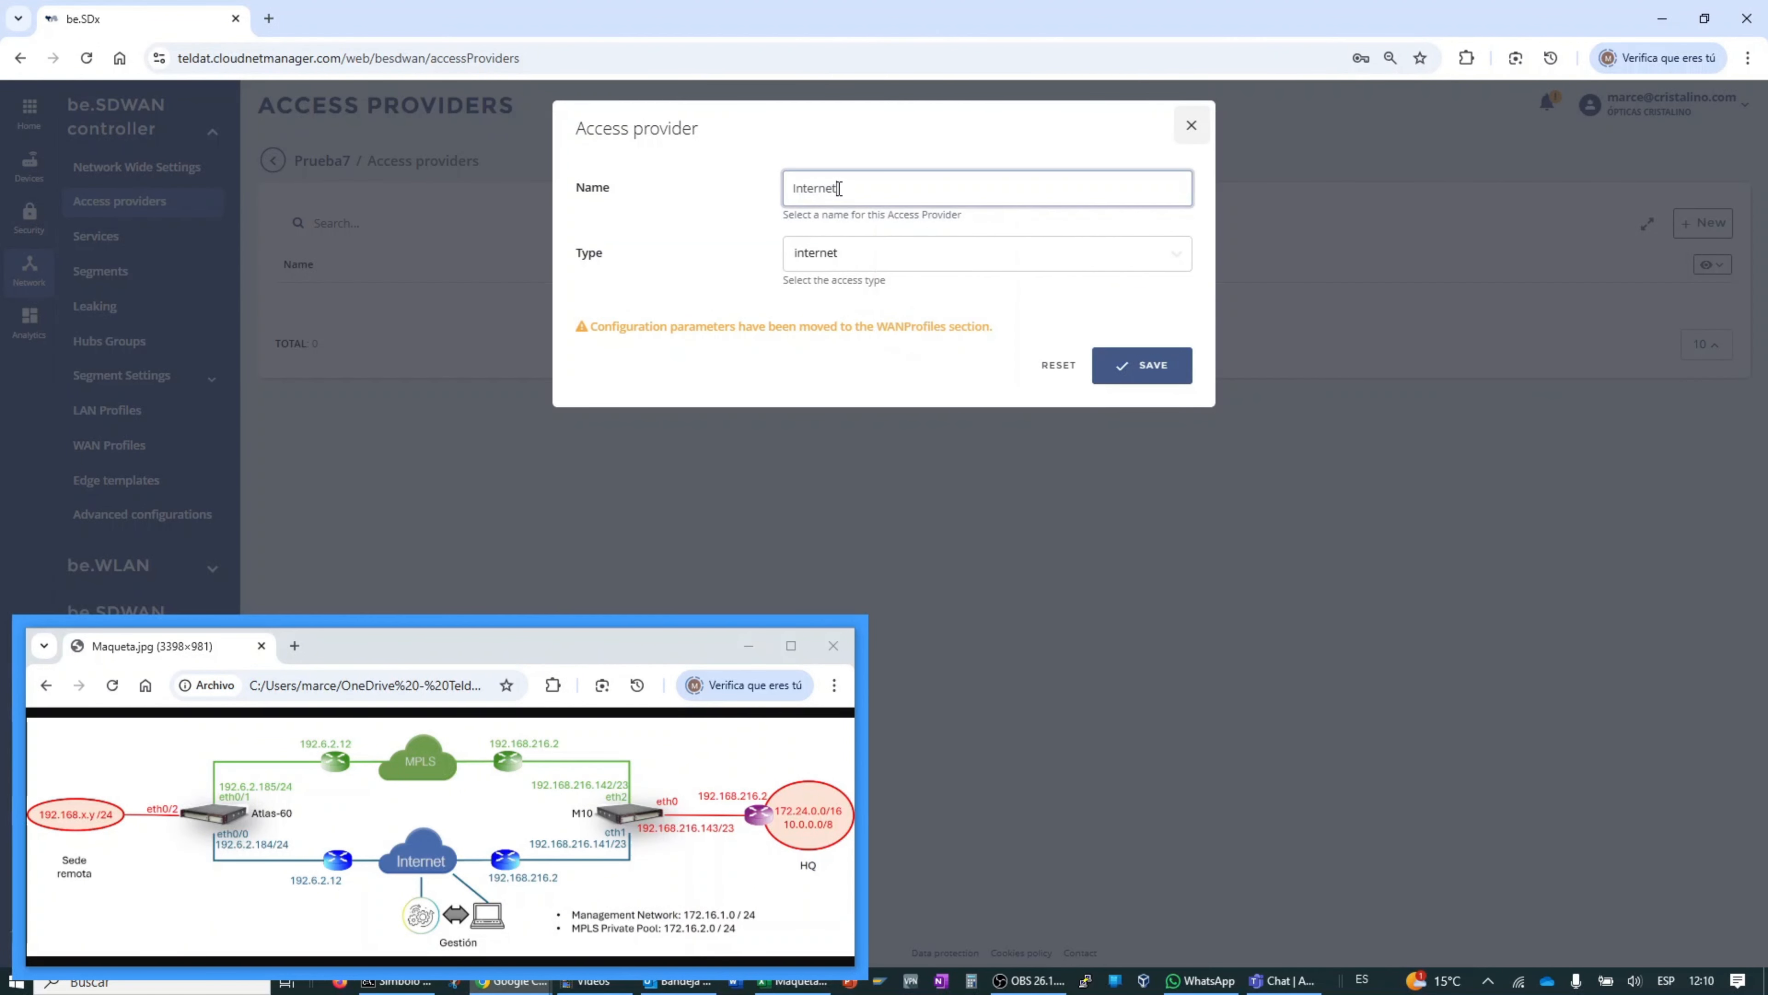
click(854, 257)
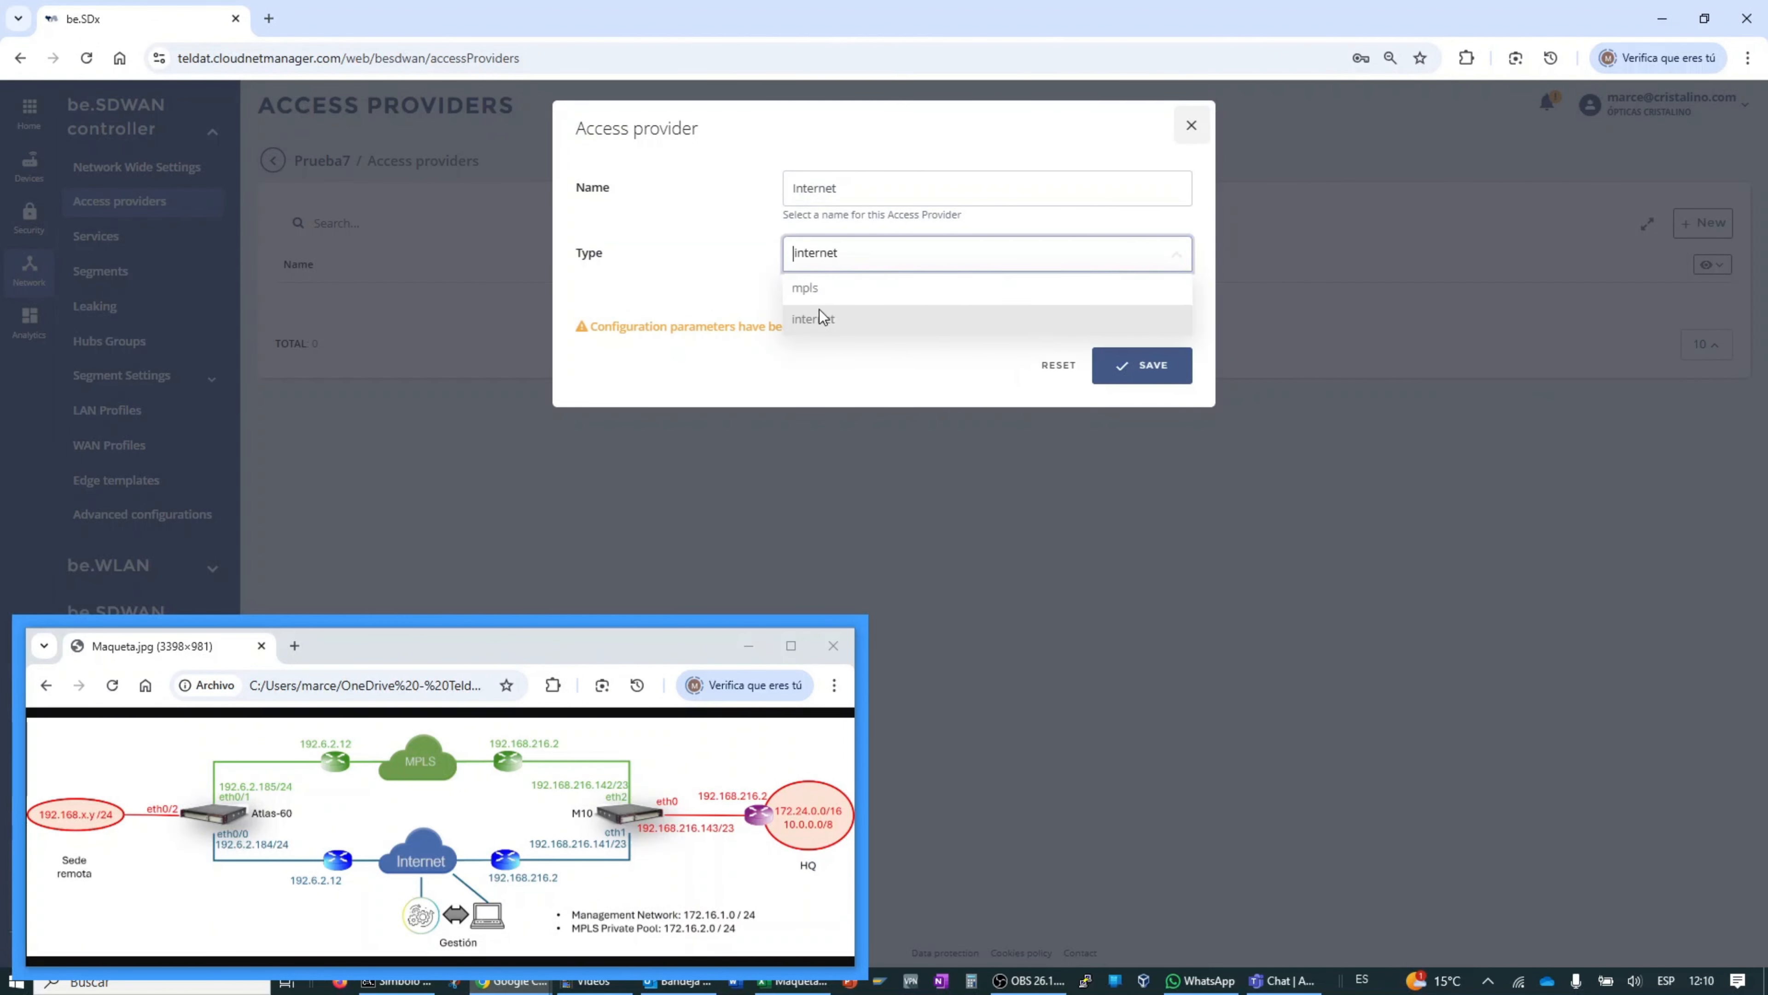
click(819, 252)
double_click(857, 185)
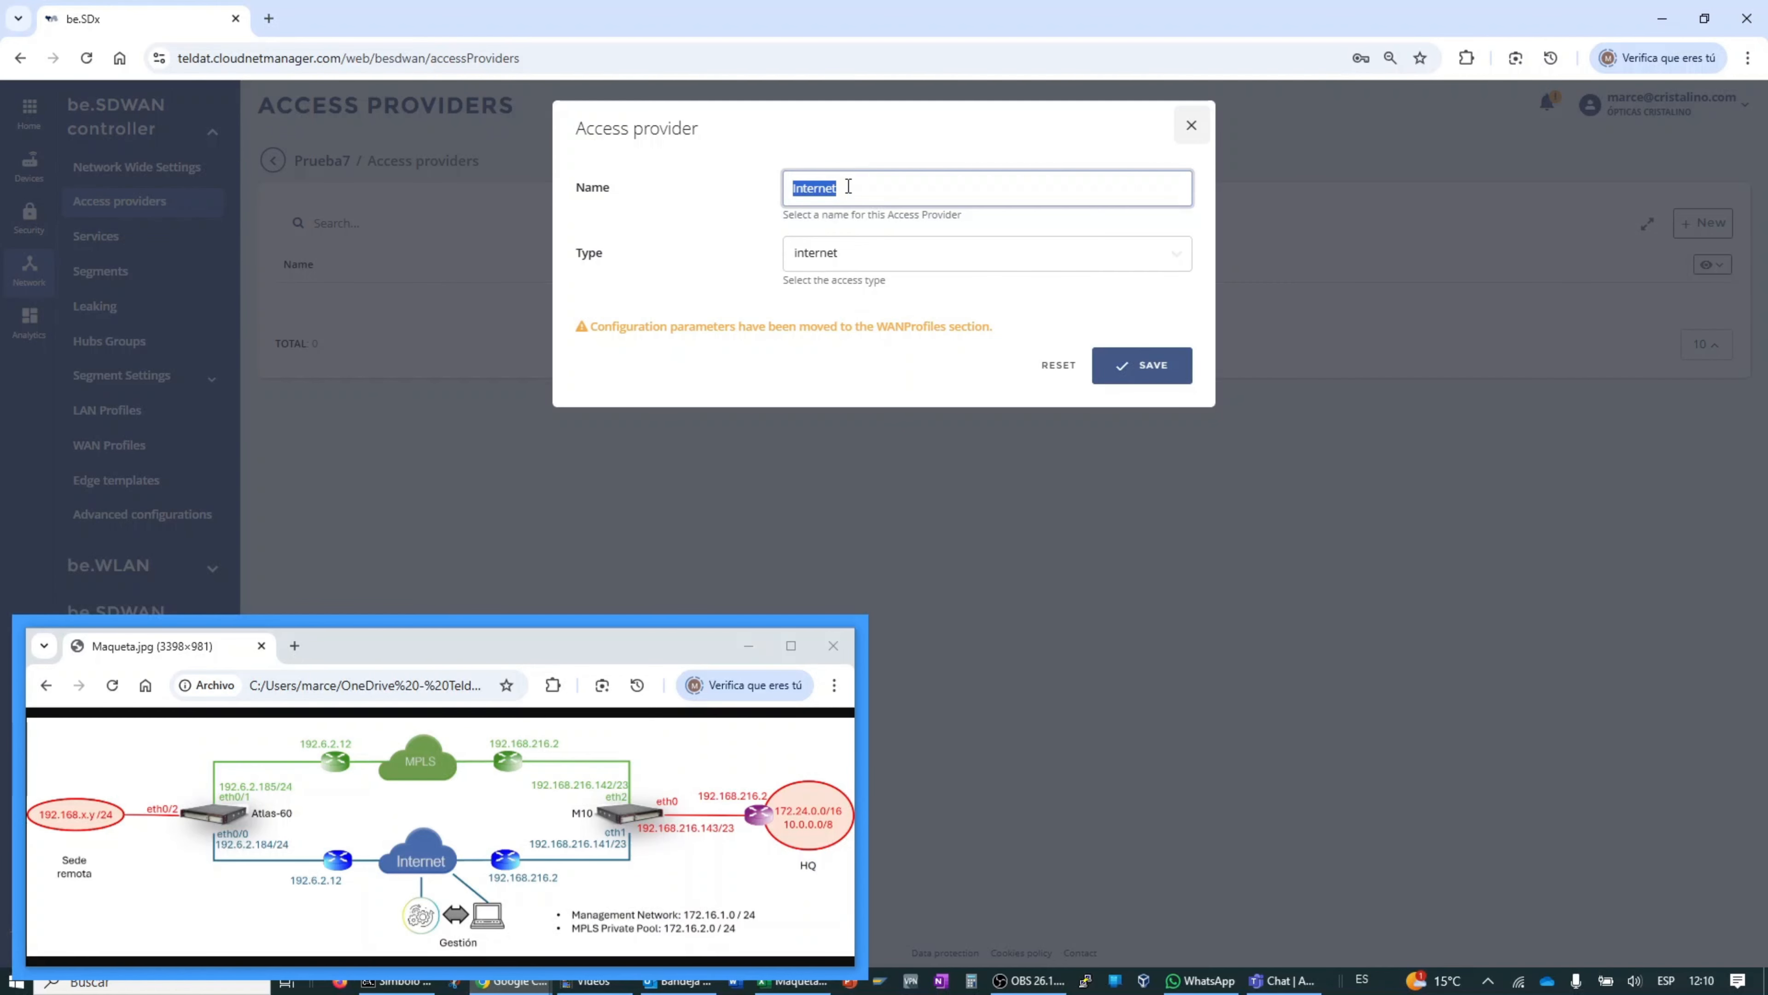
click(718, 185)
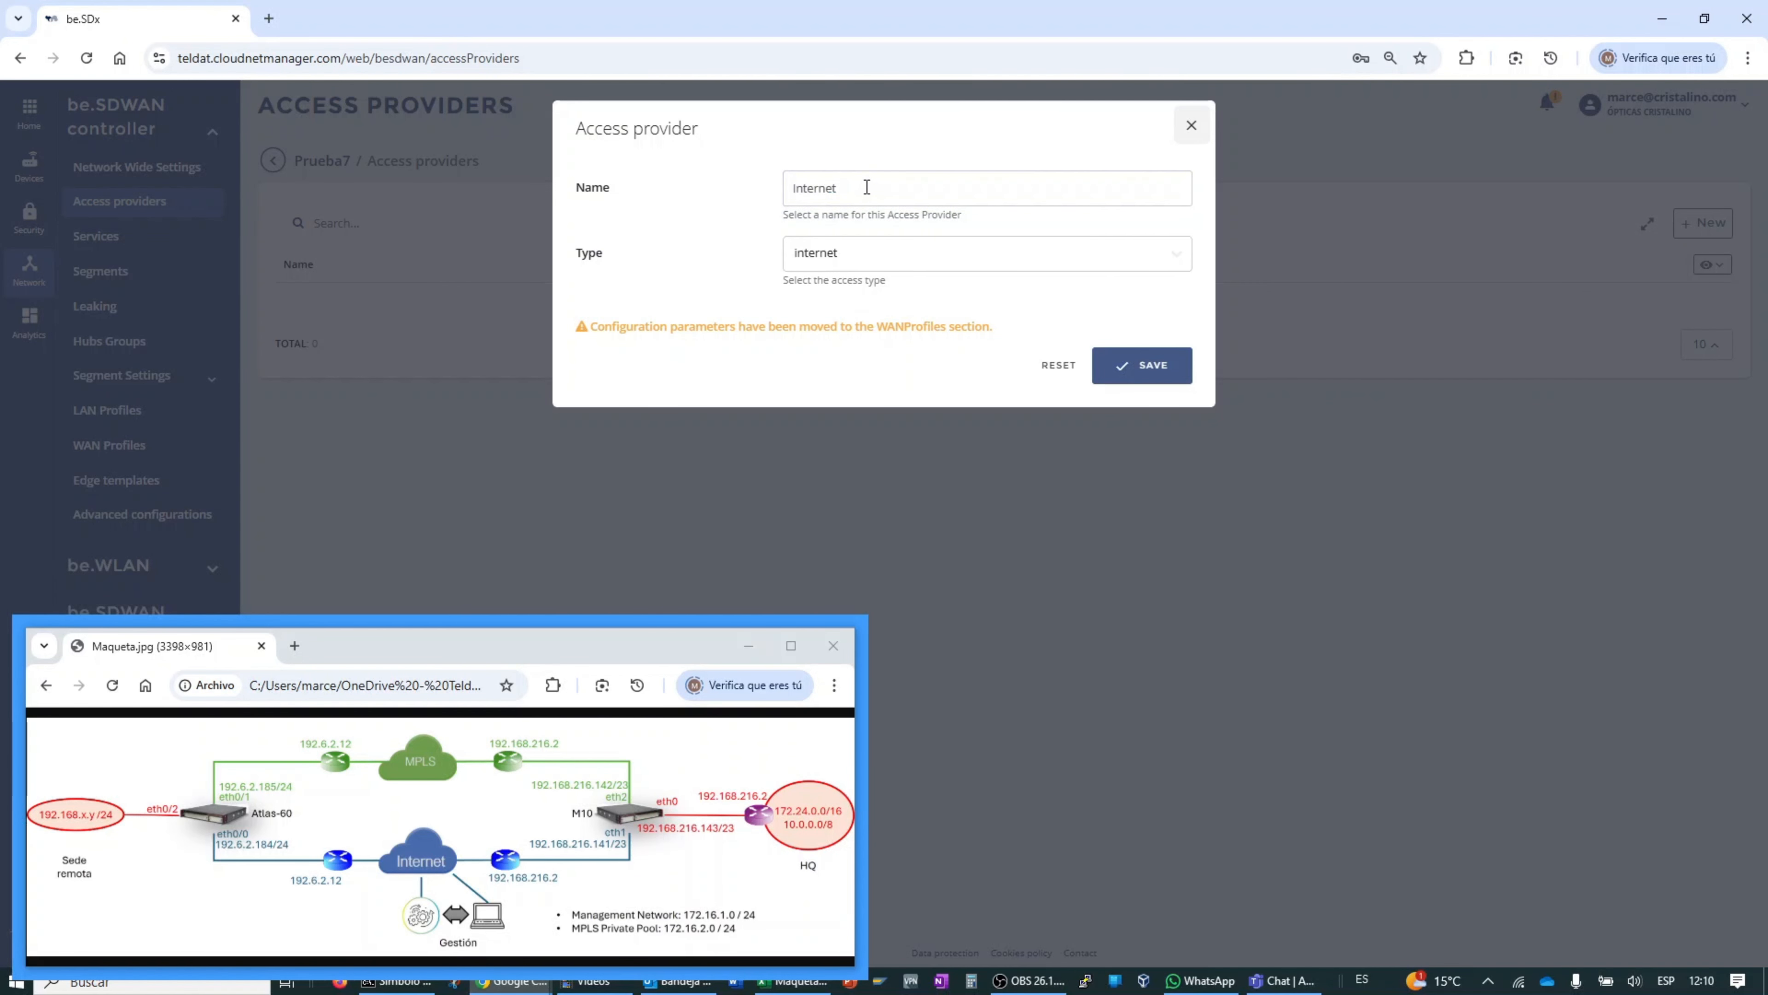
double_click(774, 189)
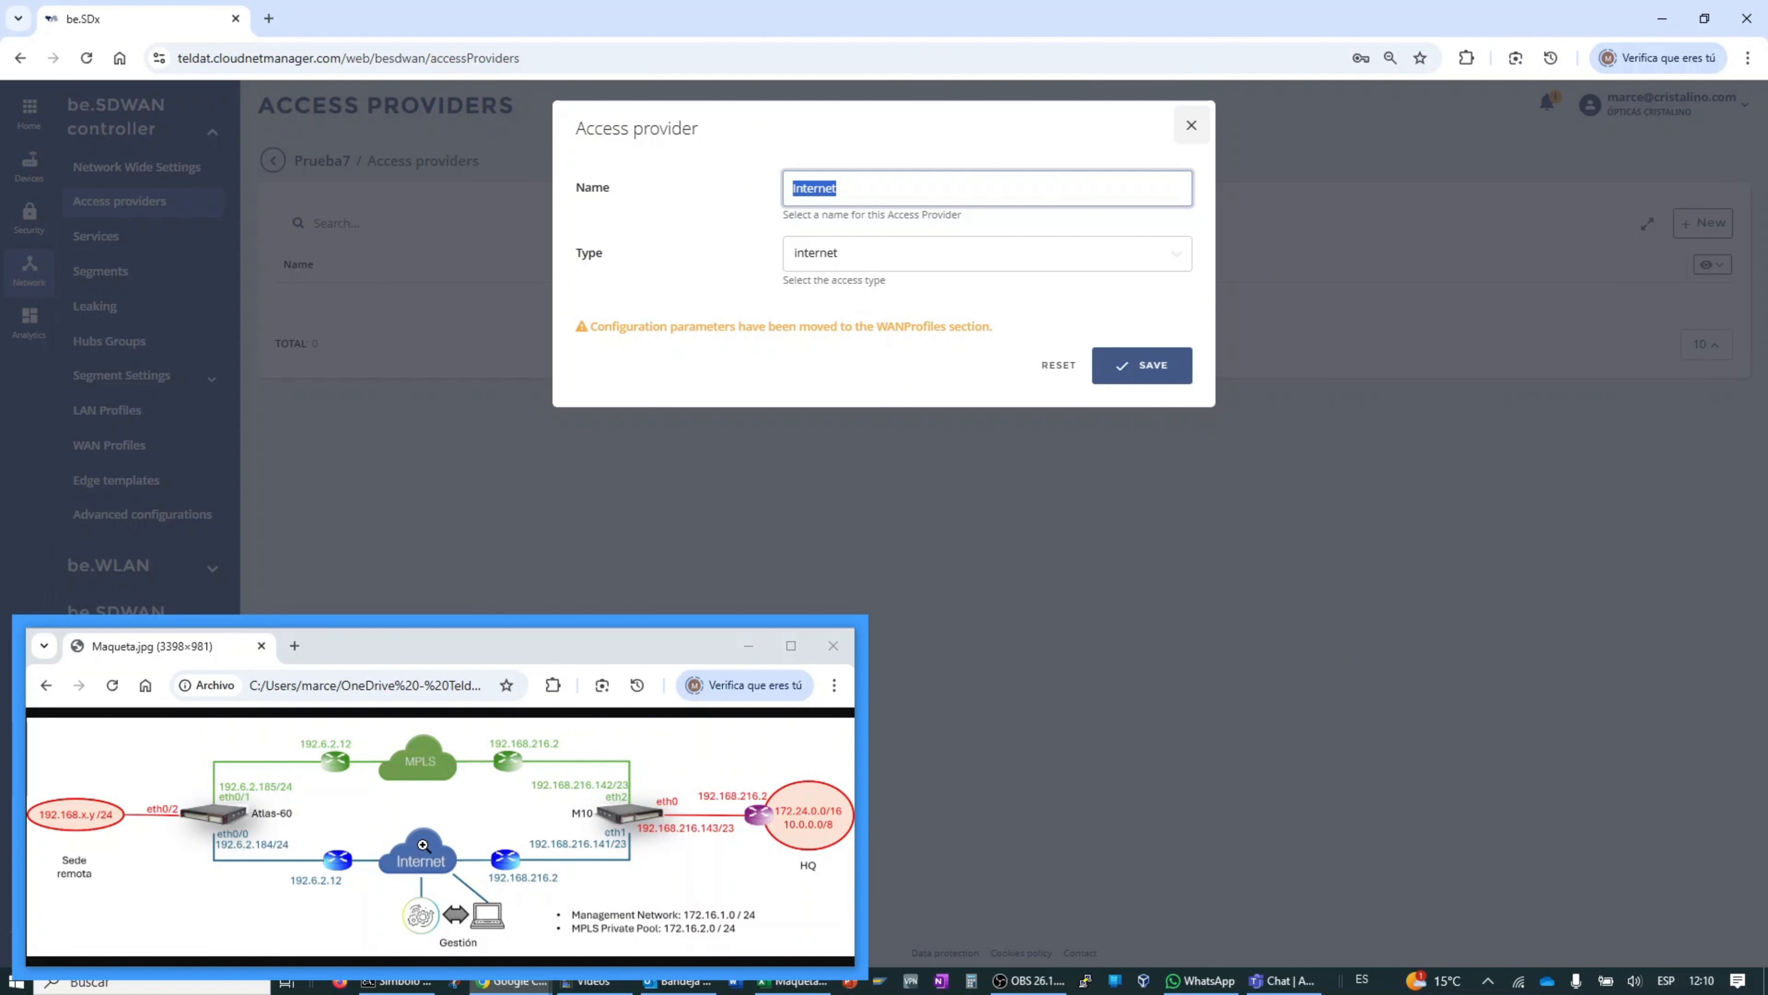
click(1164, 367)
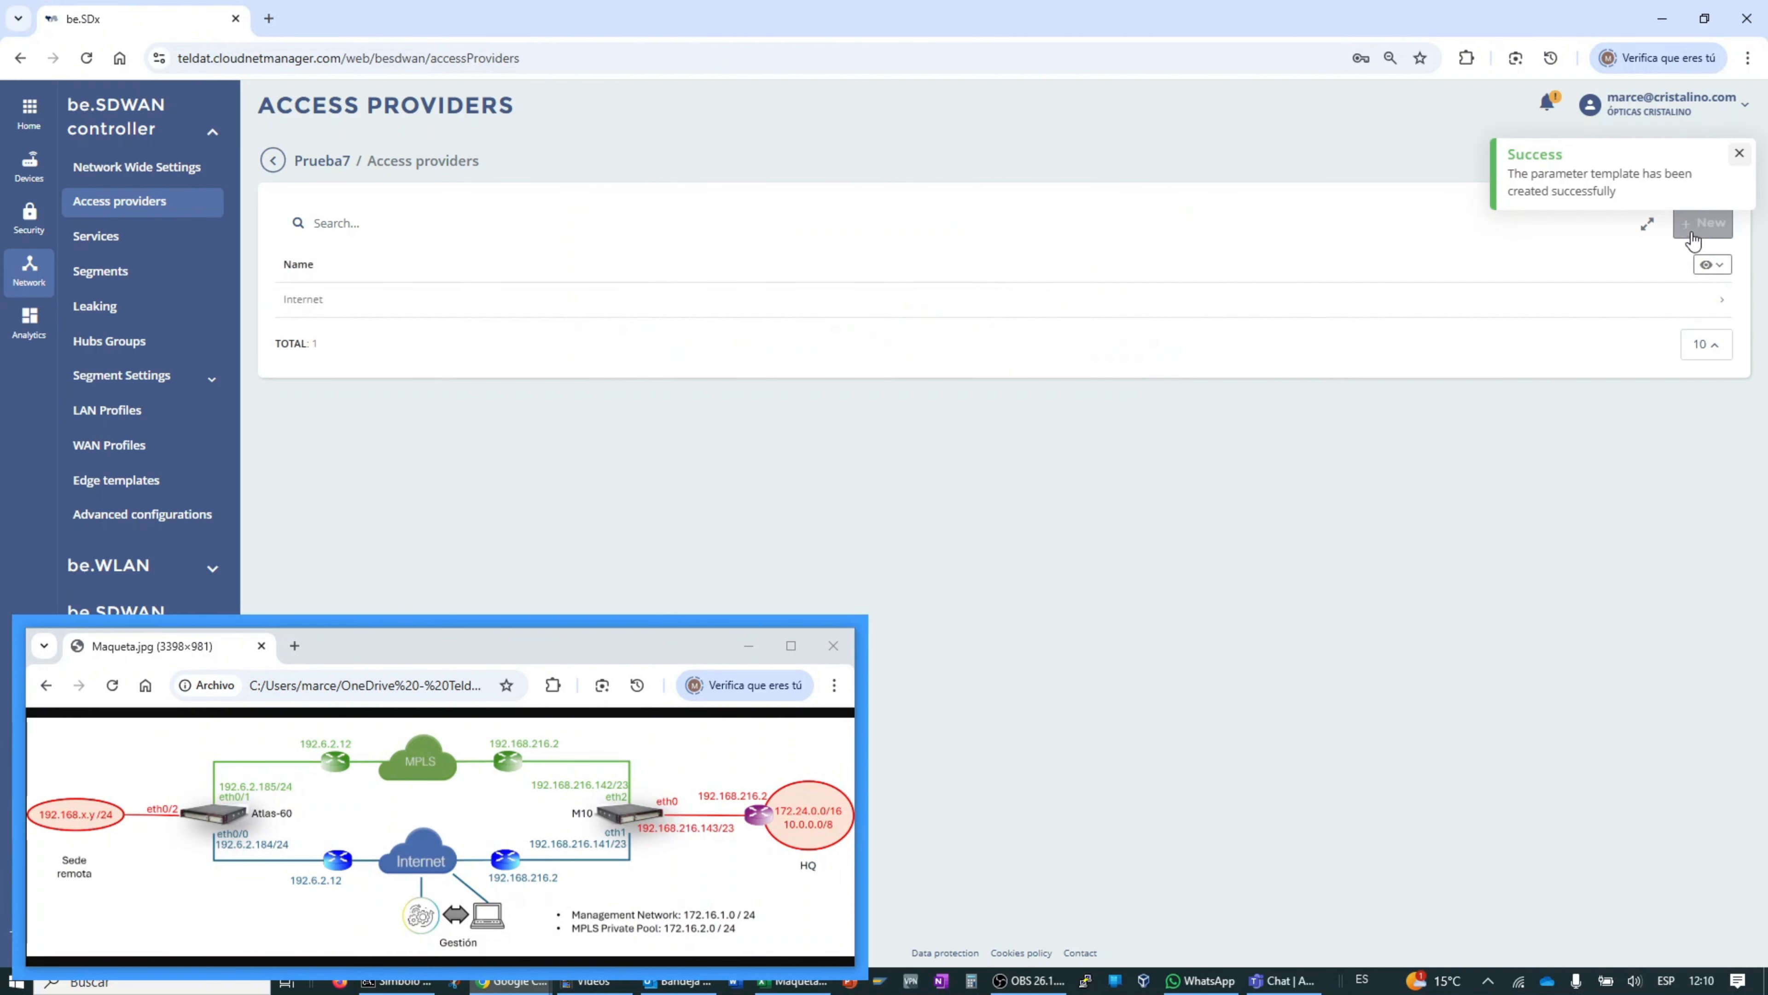
Step: Start another access provider named MPLS, with type mpls and automatic address management enabled
click(1693, 236)
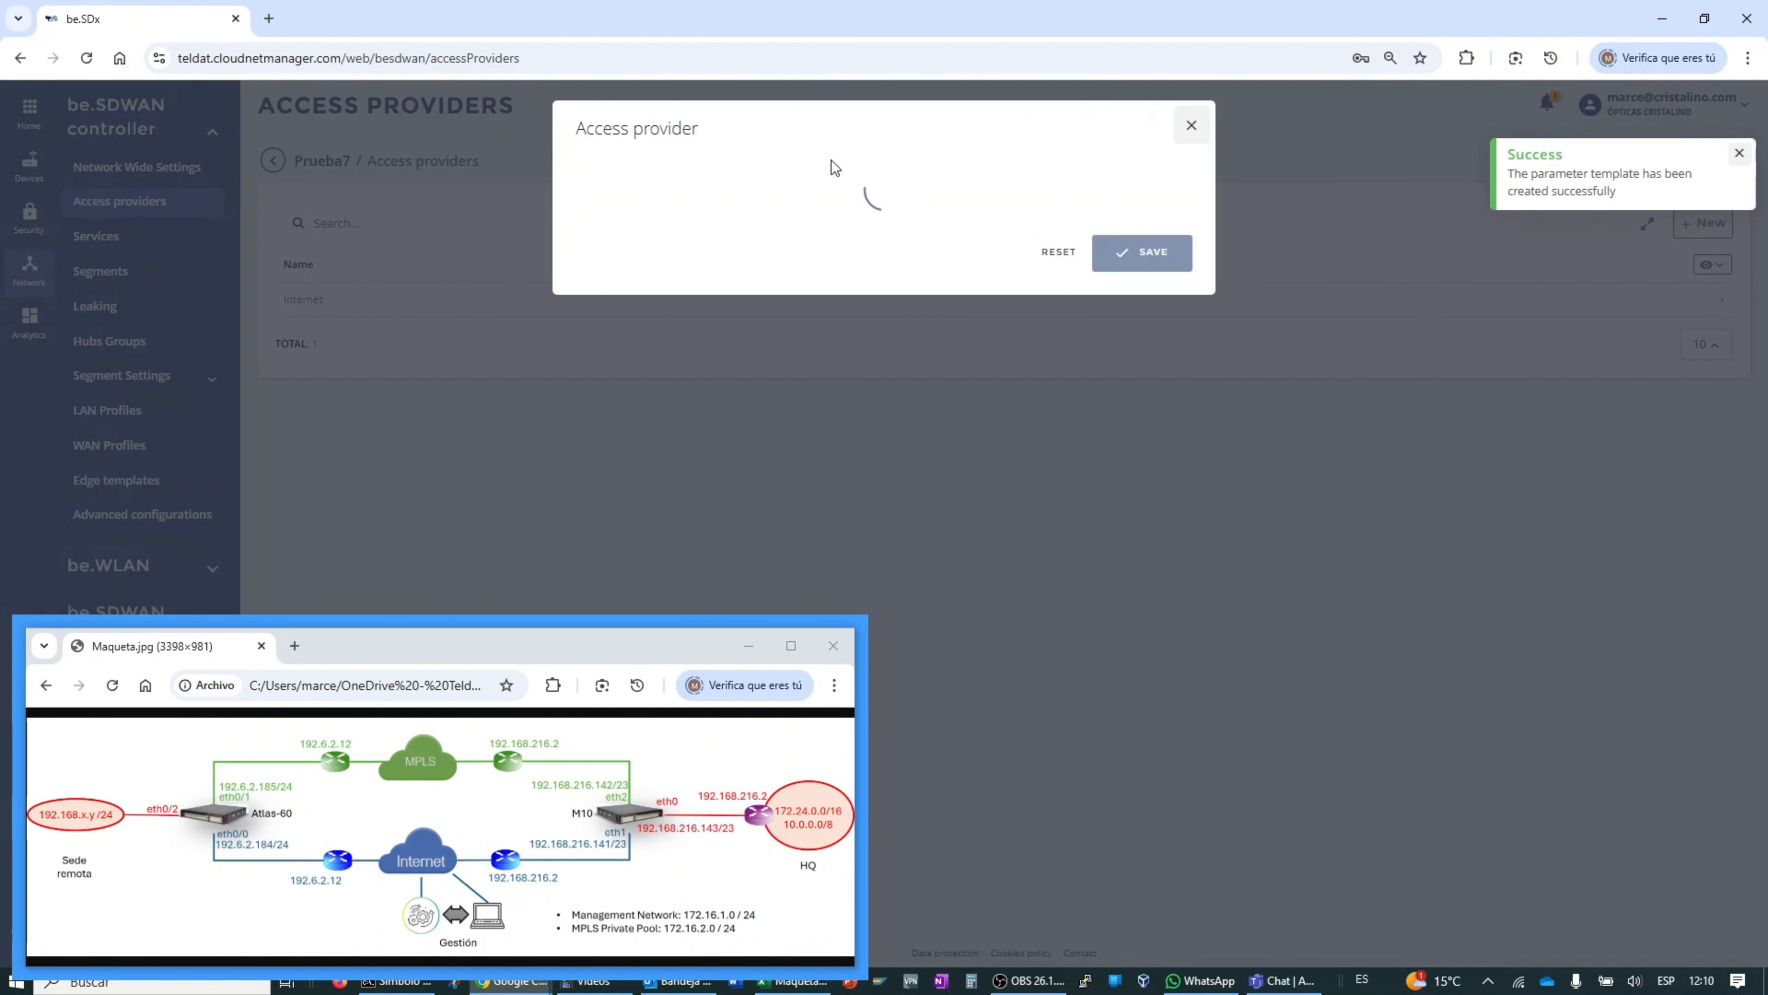
key(alt+Tab)
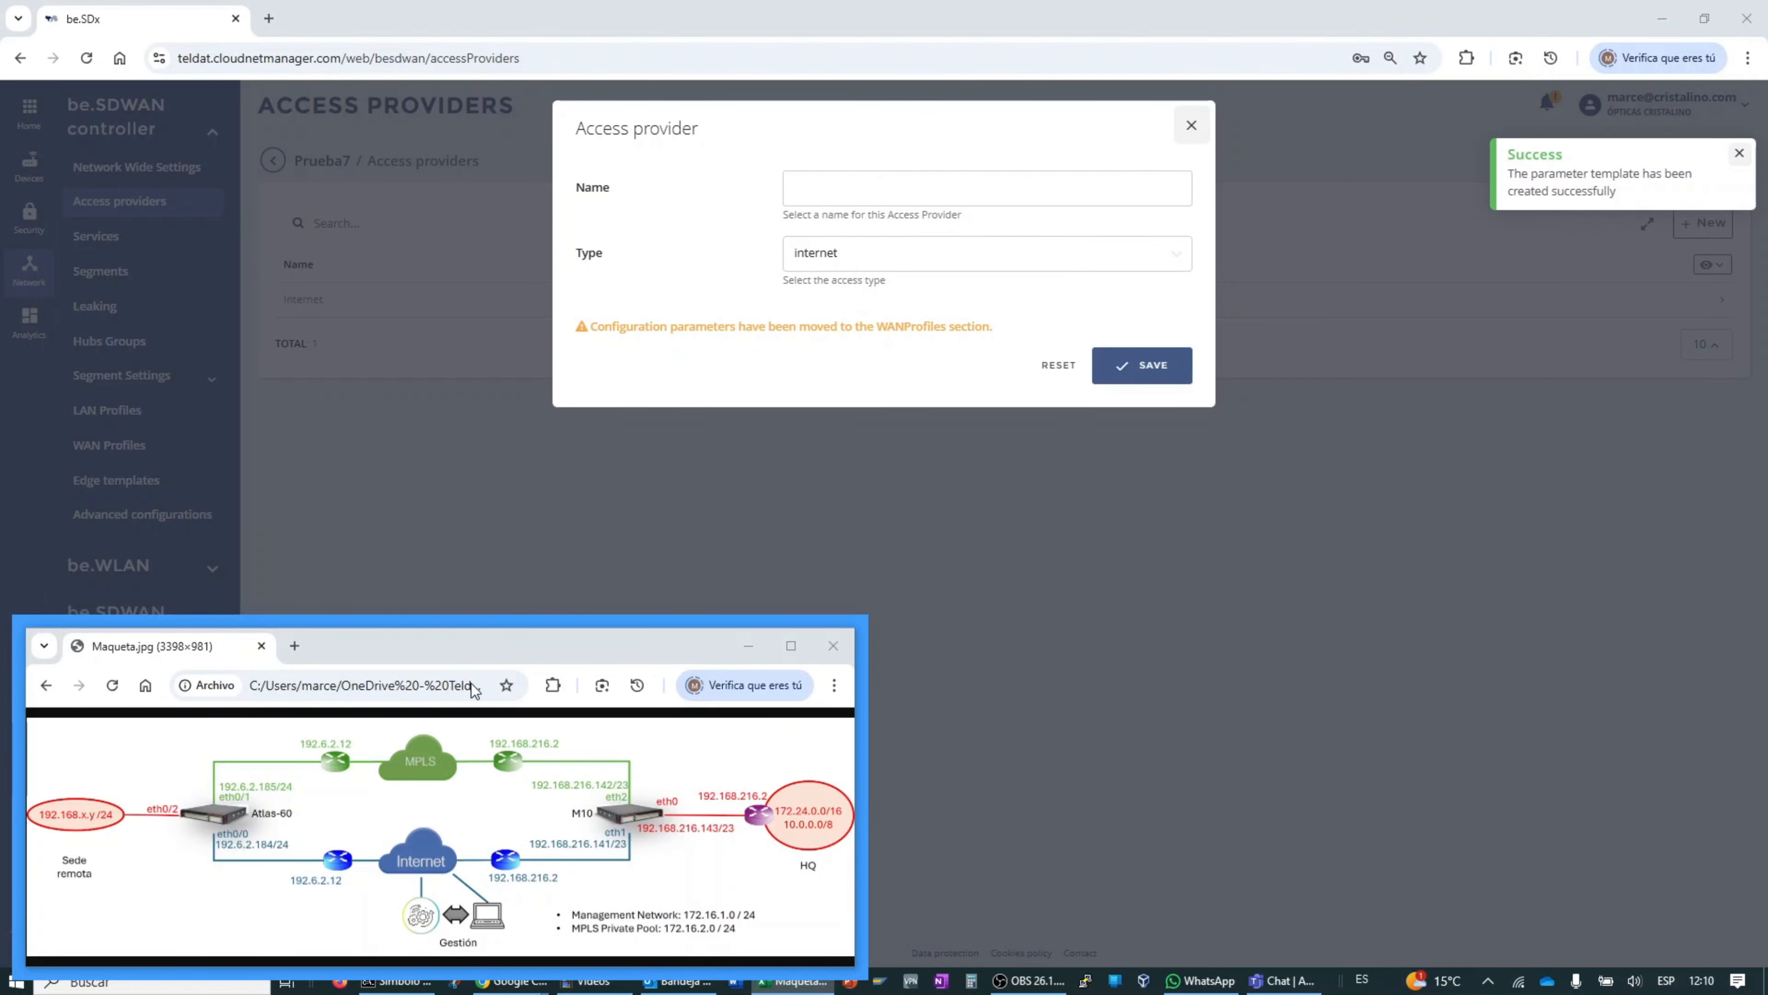
click(870, 199)
text(MPLS)
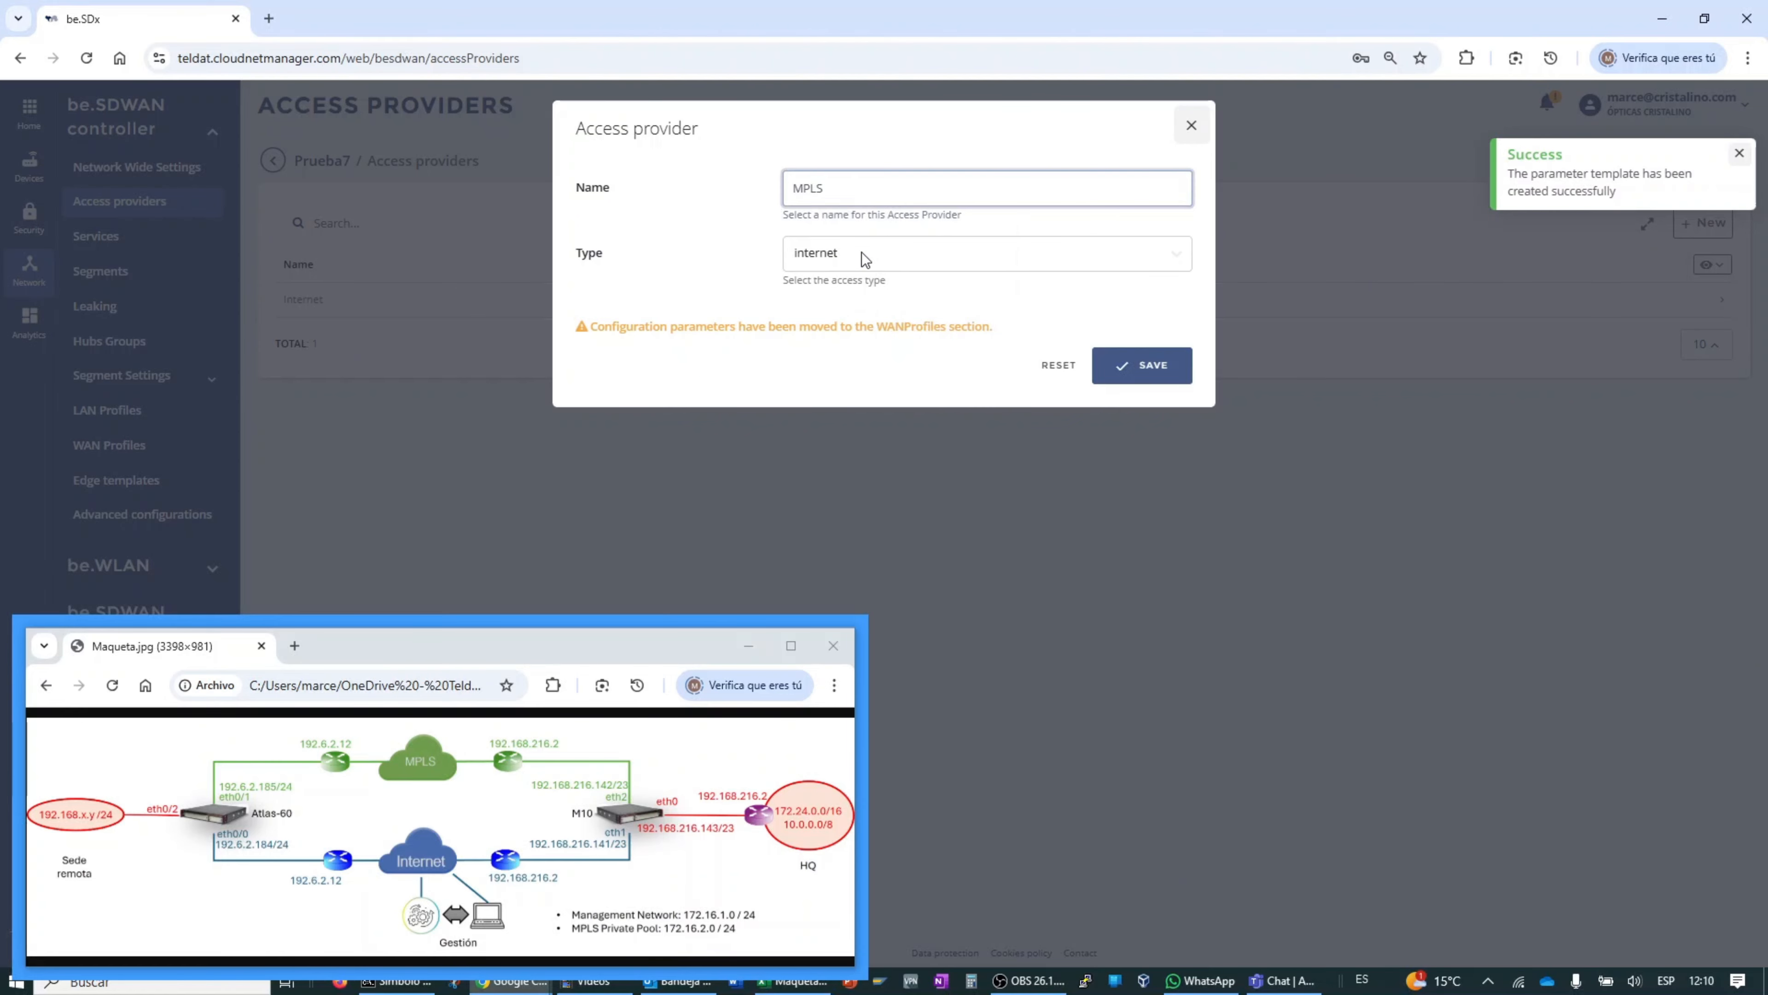
click(853, 254)
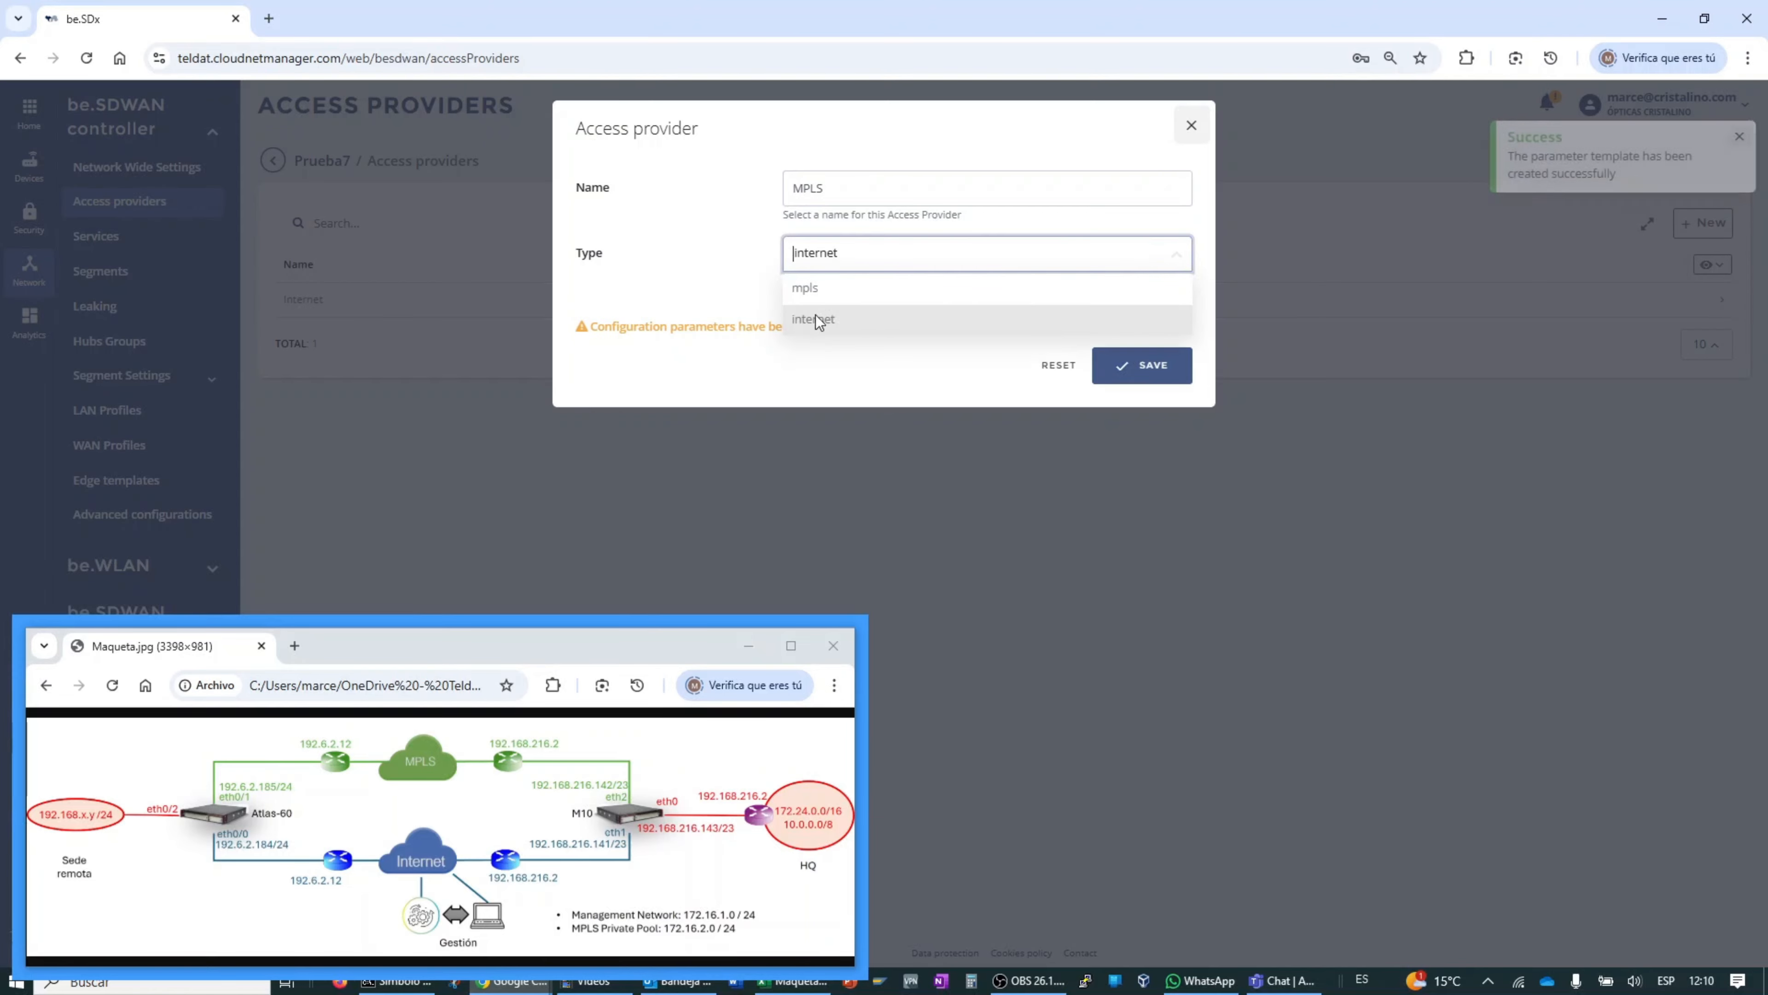
click(818, 287)
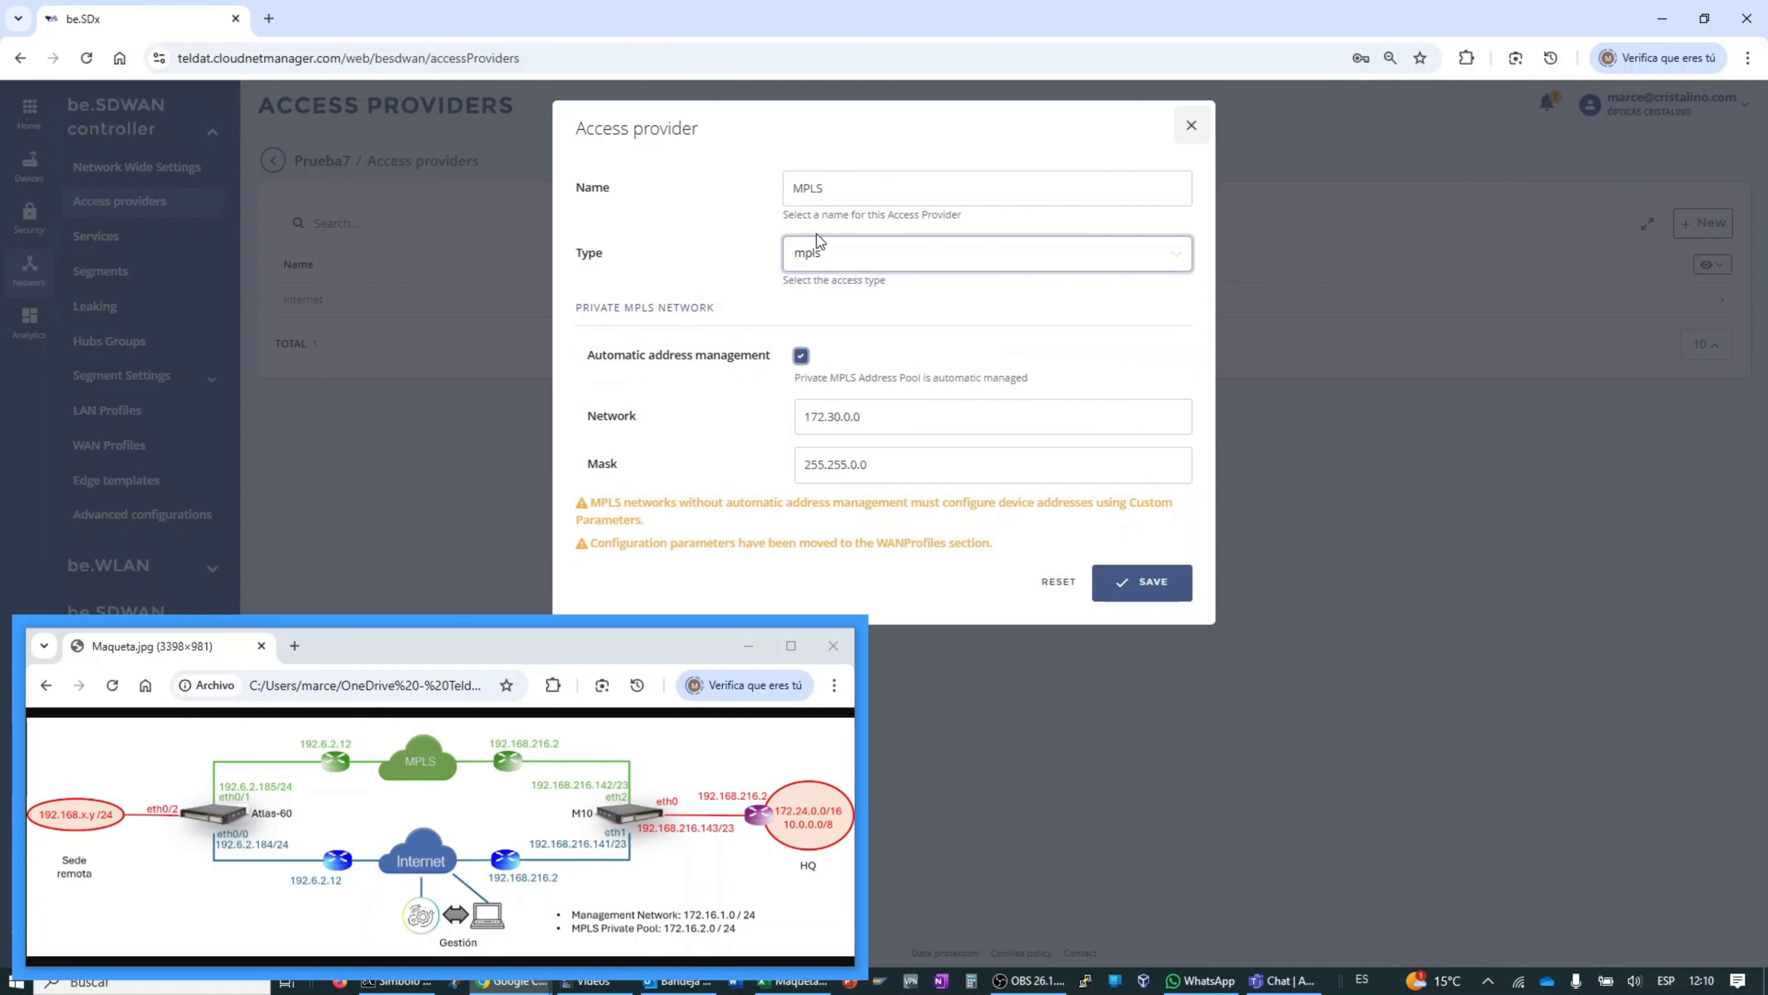
click(802, 359)
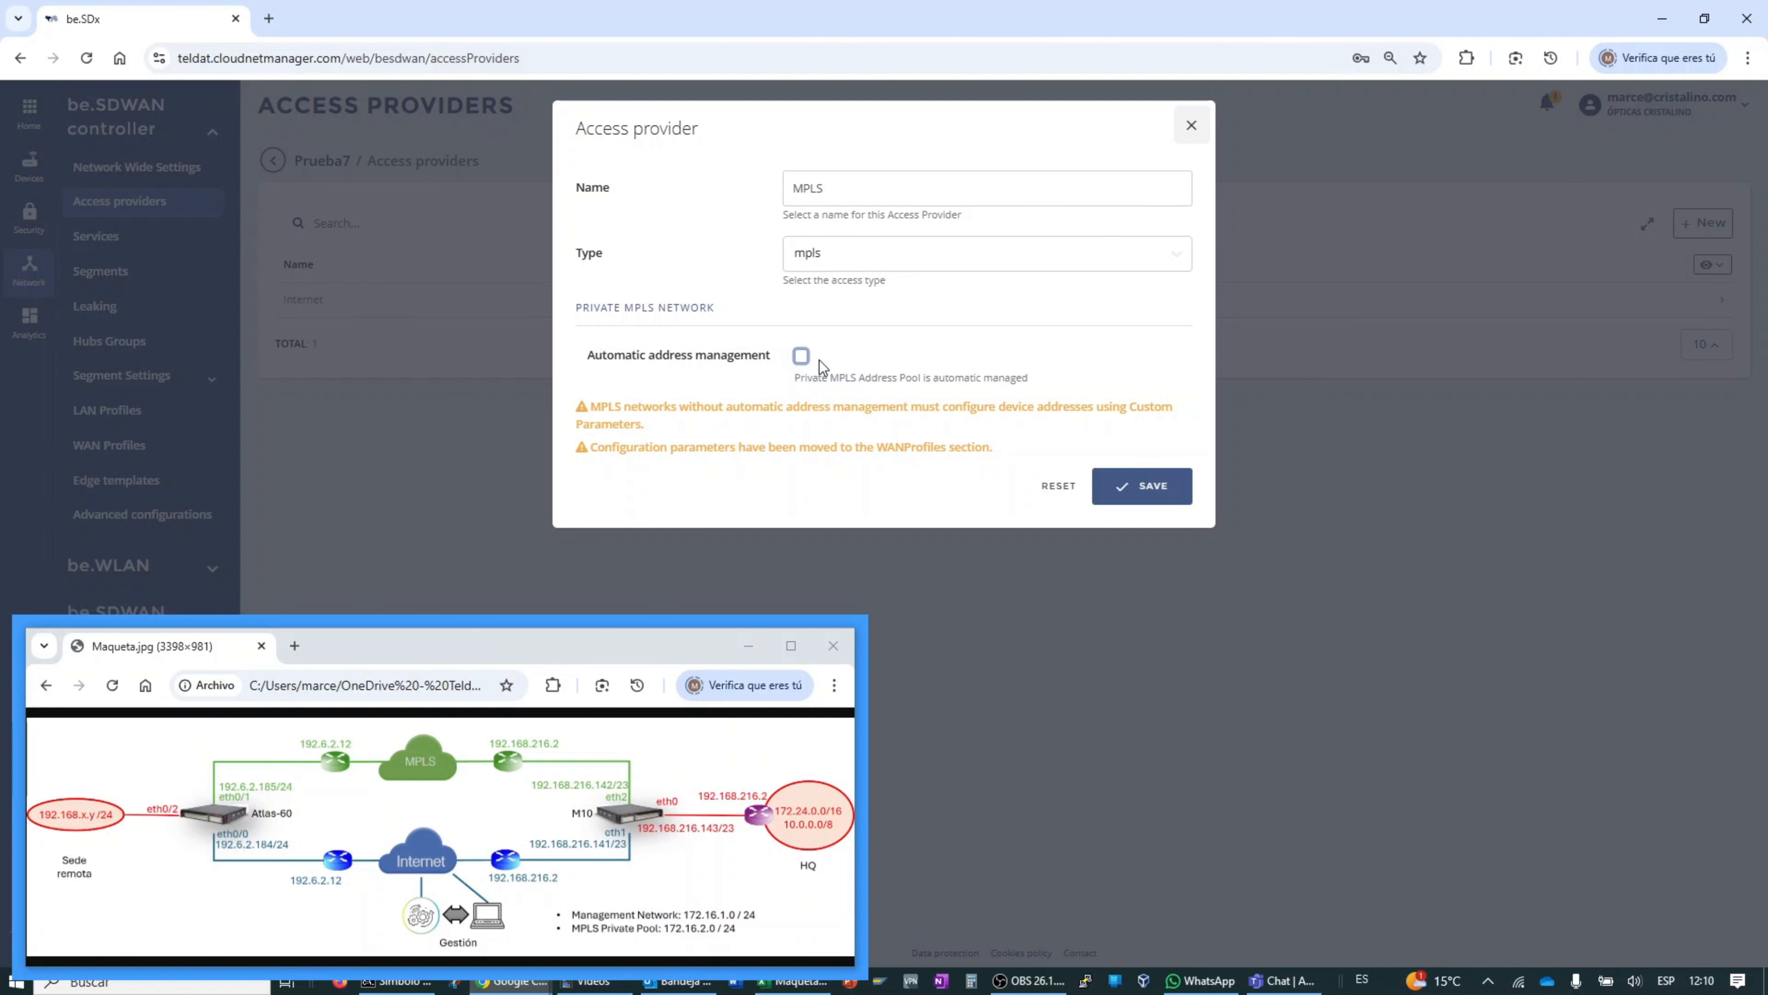
click(801, 358)
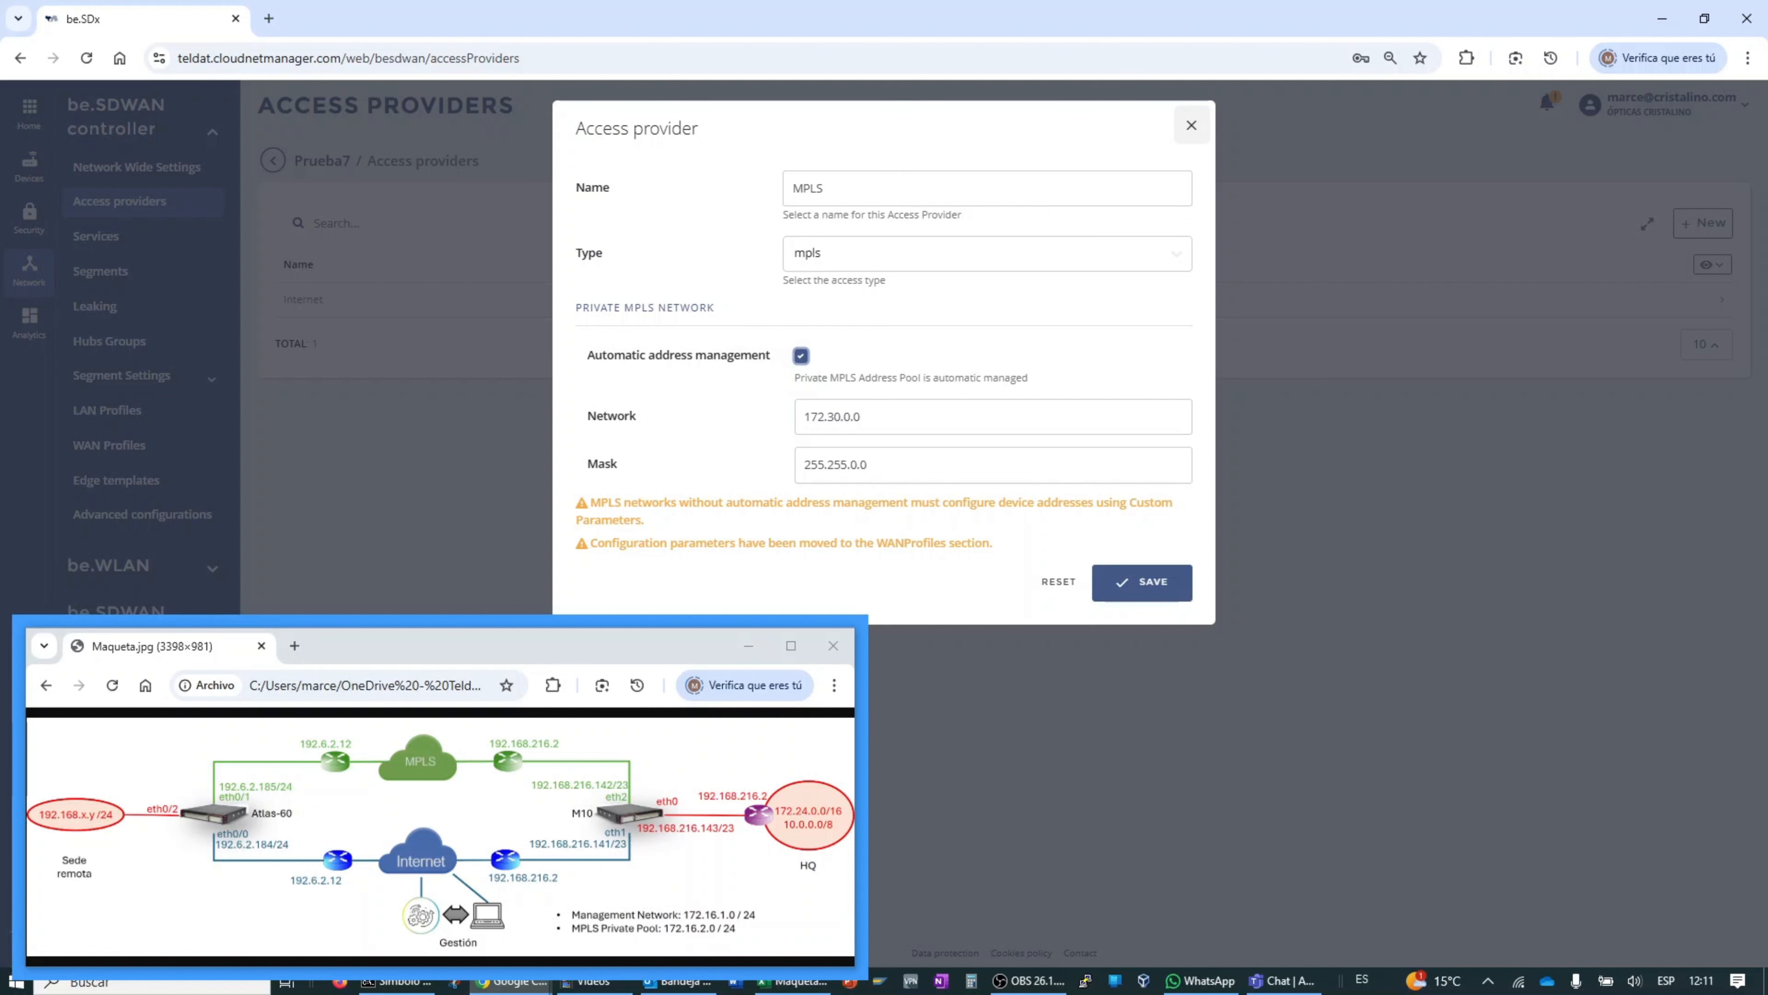
Step: Set the private MPLS network to 172.16.2.0 with mask 255.255.255.0
key(alt+Tab)
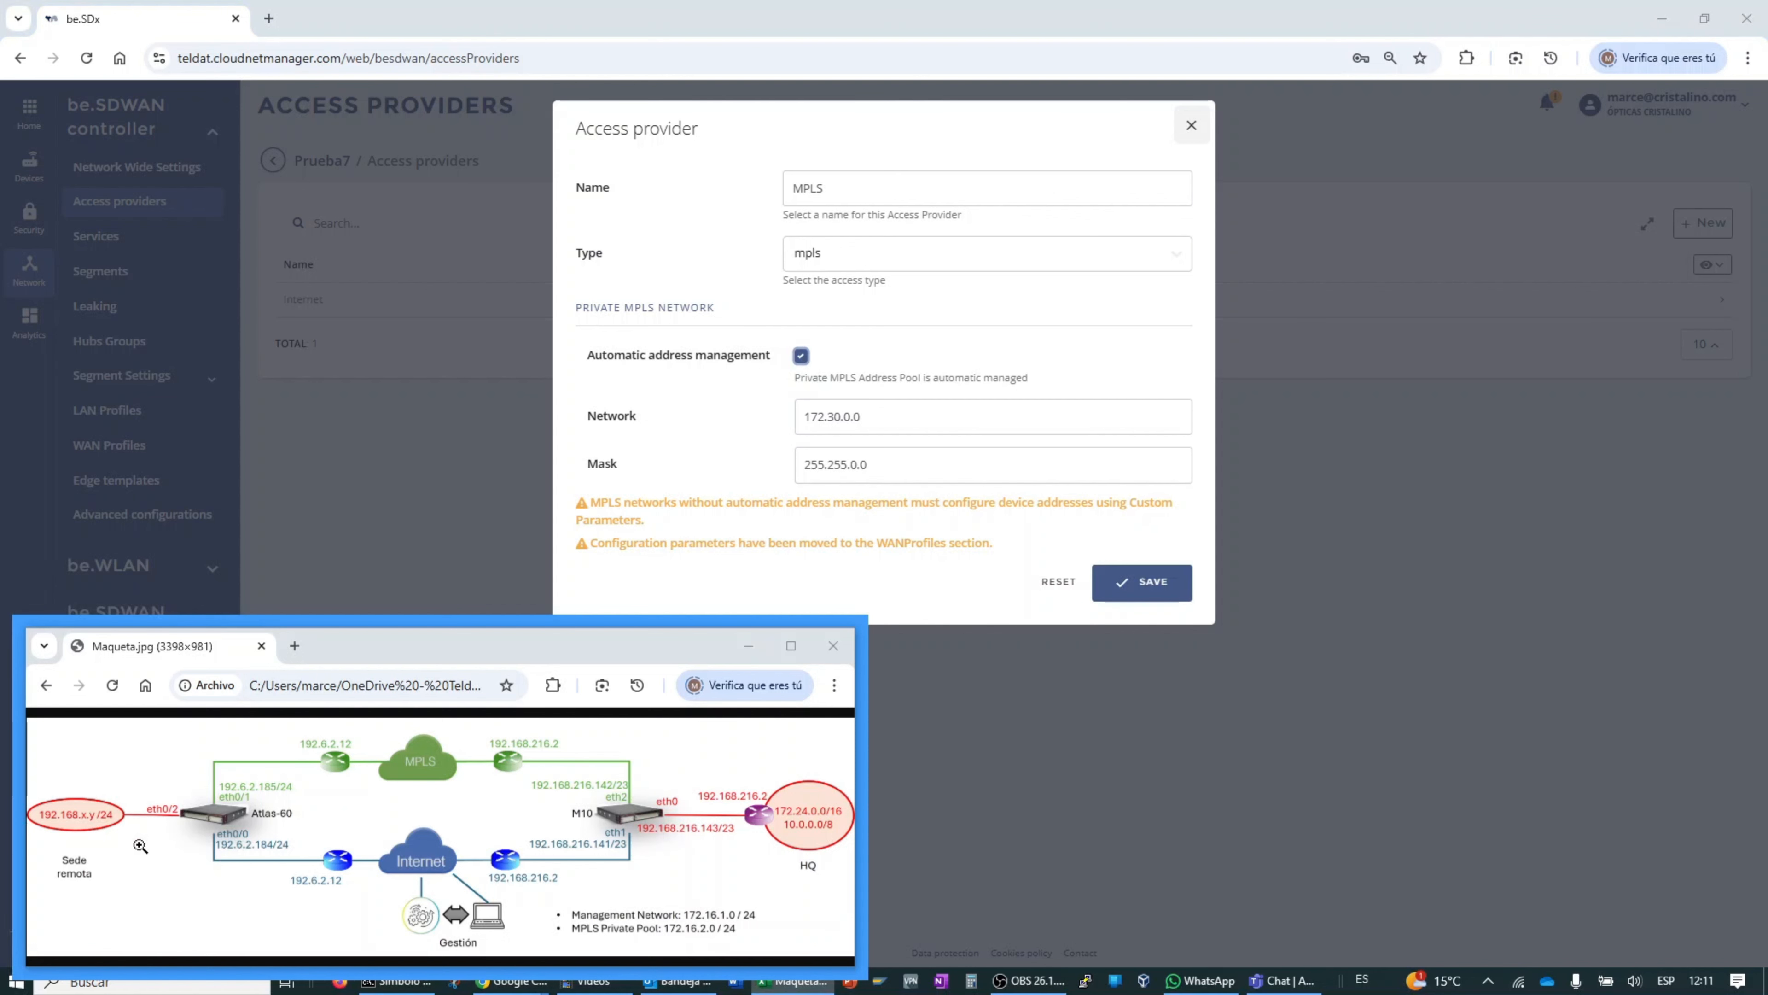
drag(899, 433, 607, 408)
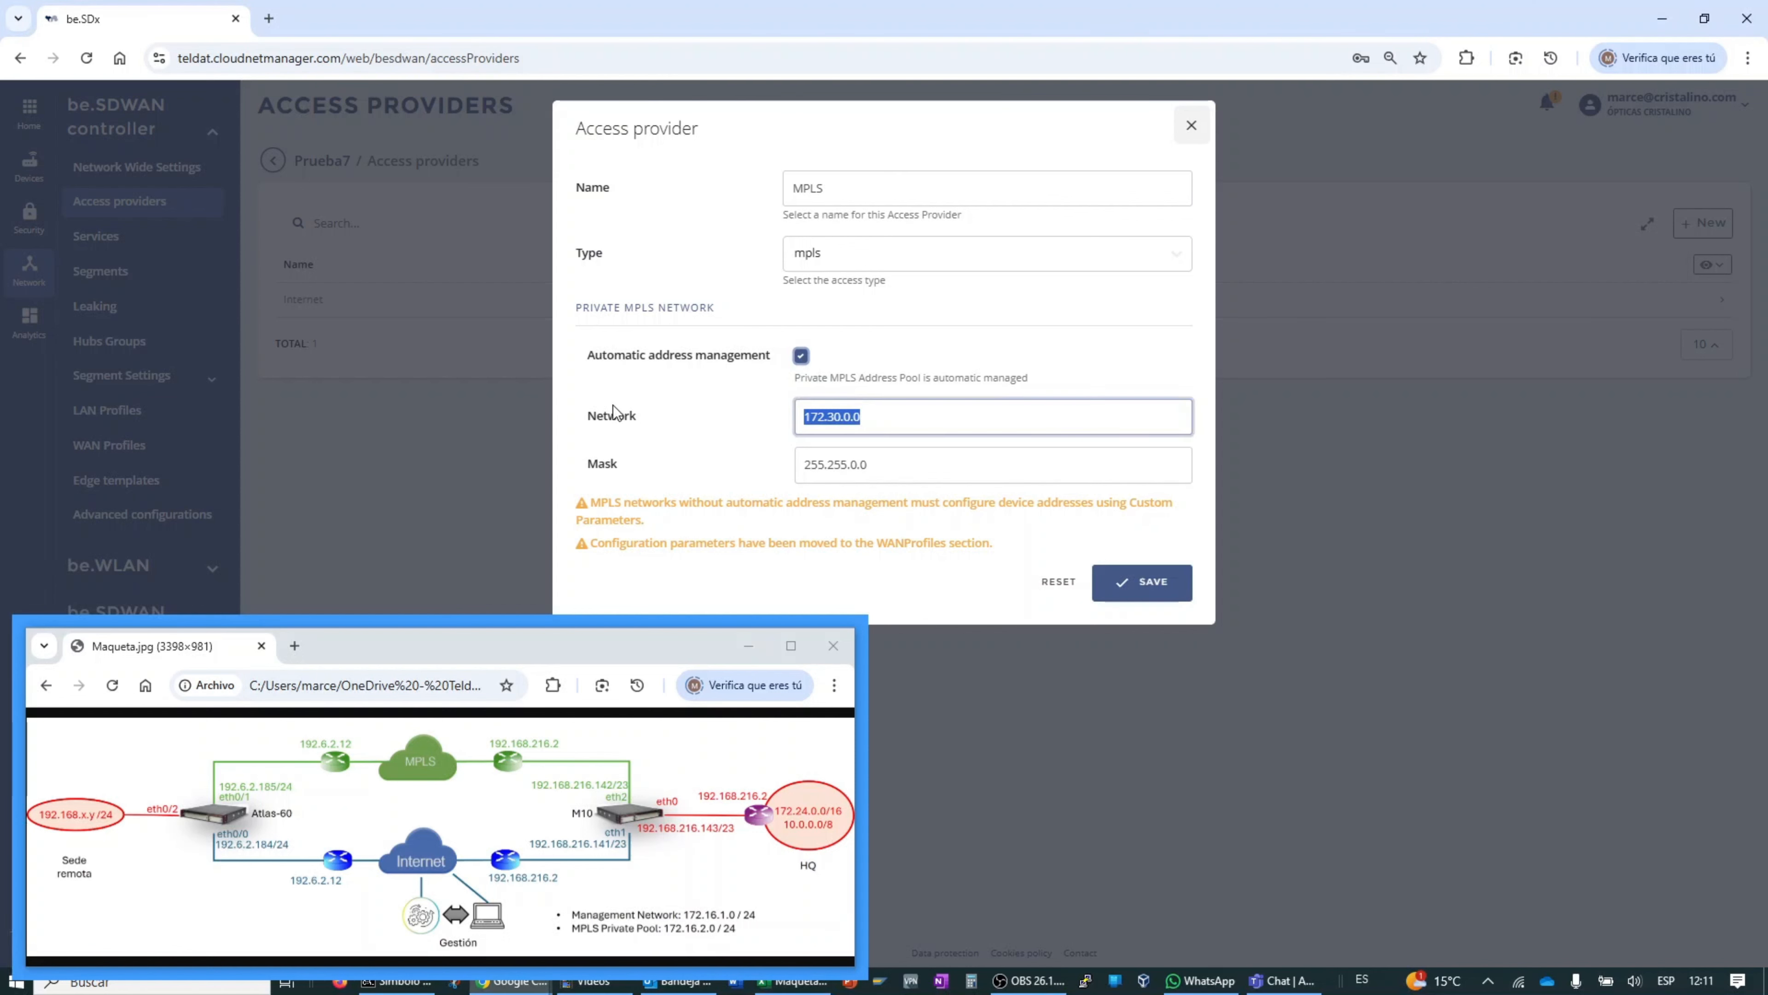
text(172.16.2.0)
double_click(853, 465)
text(2)
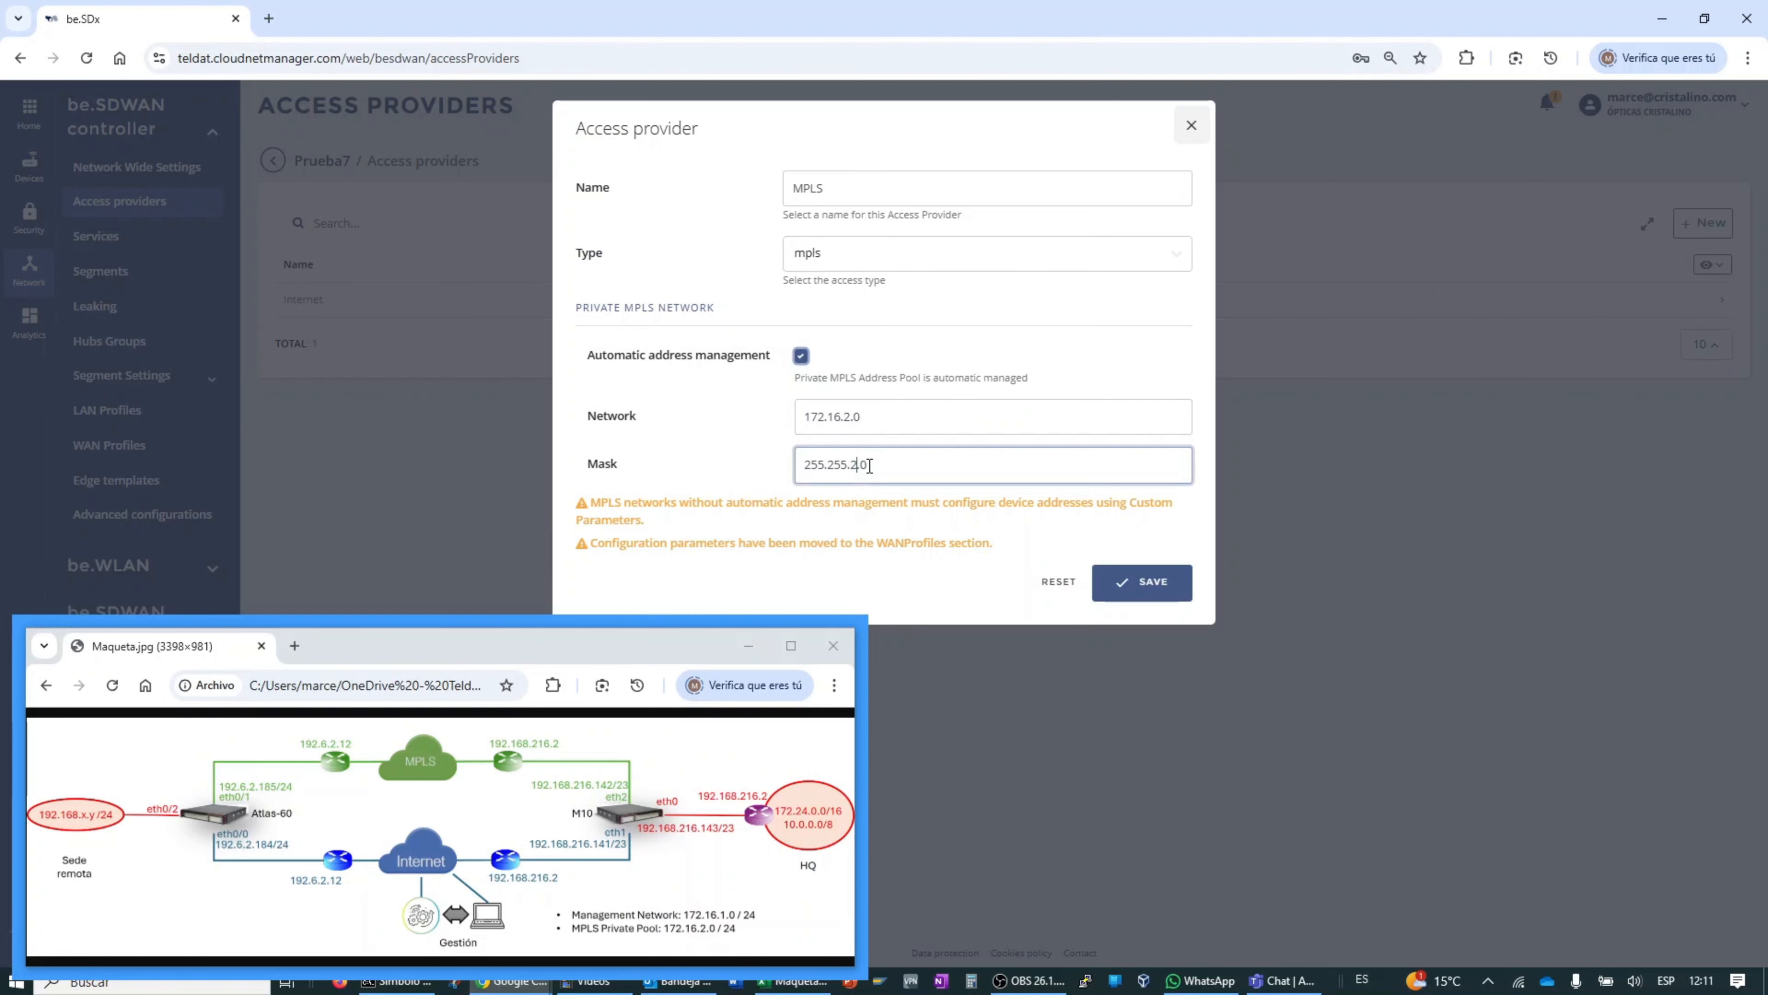
text(55)
Step: Check the MPLS private pool in the network diagram and save the MPLS access provider
click(703, 936)
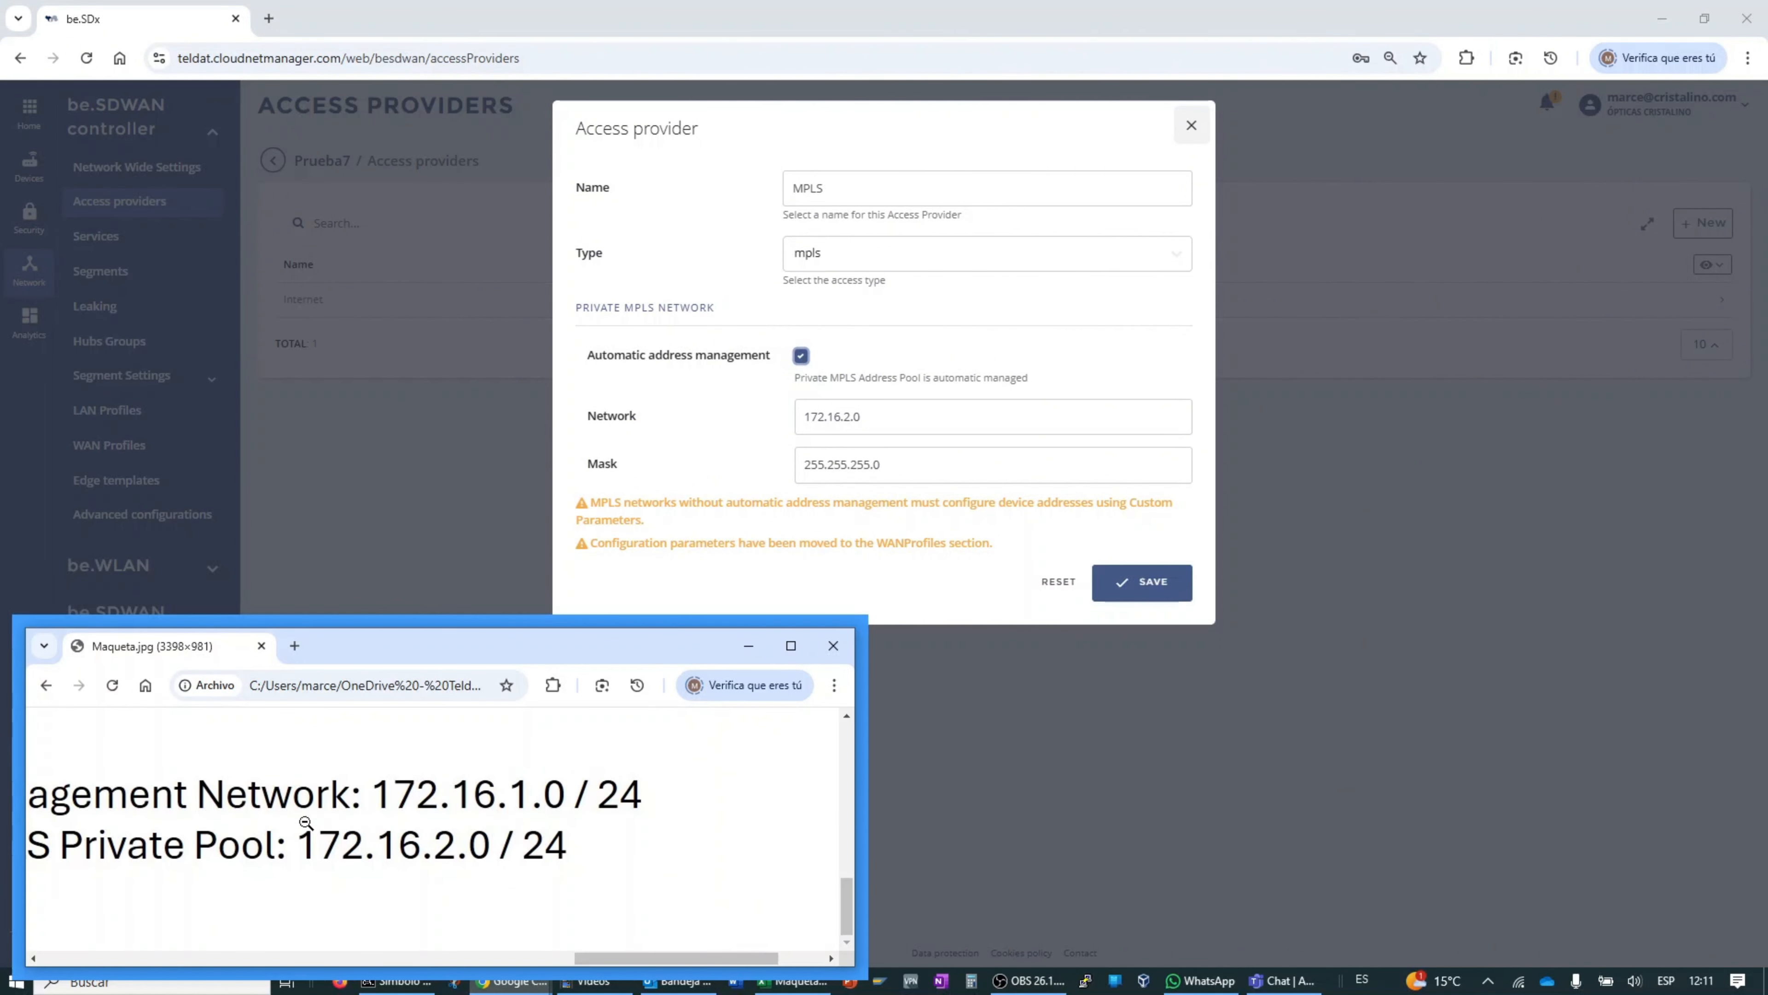
drag(599, 962, 566, 959)
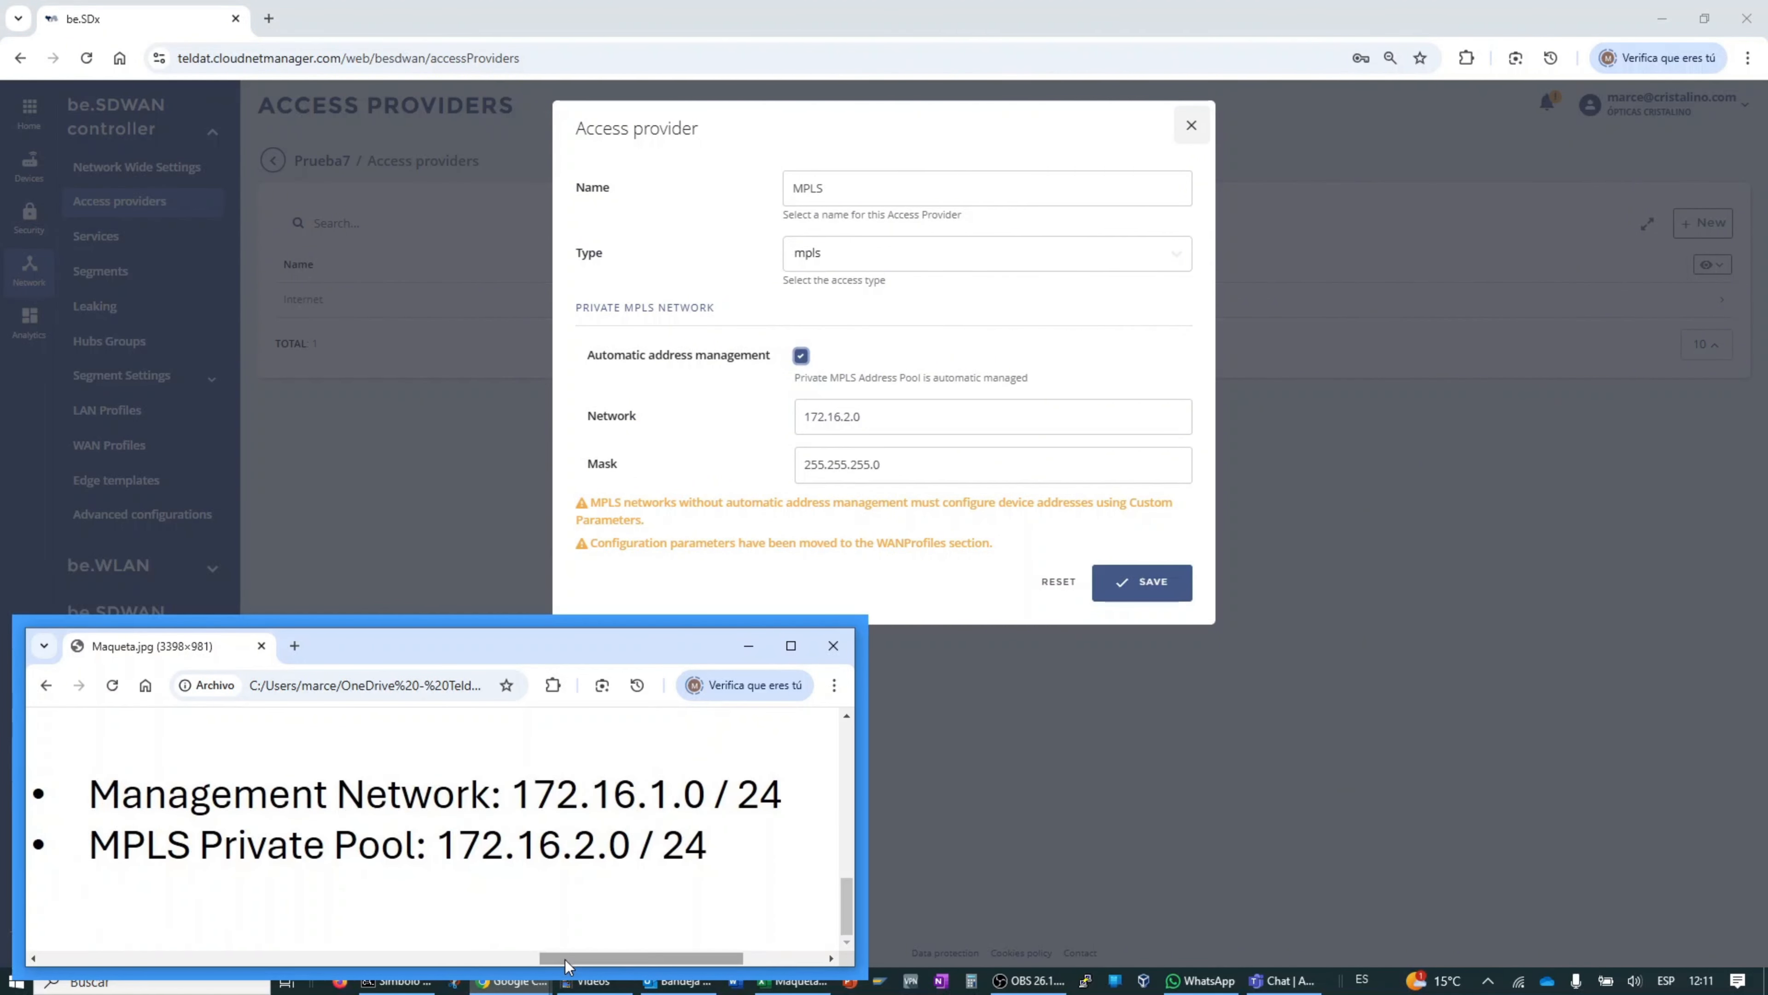
click(572, 851)
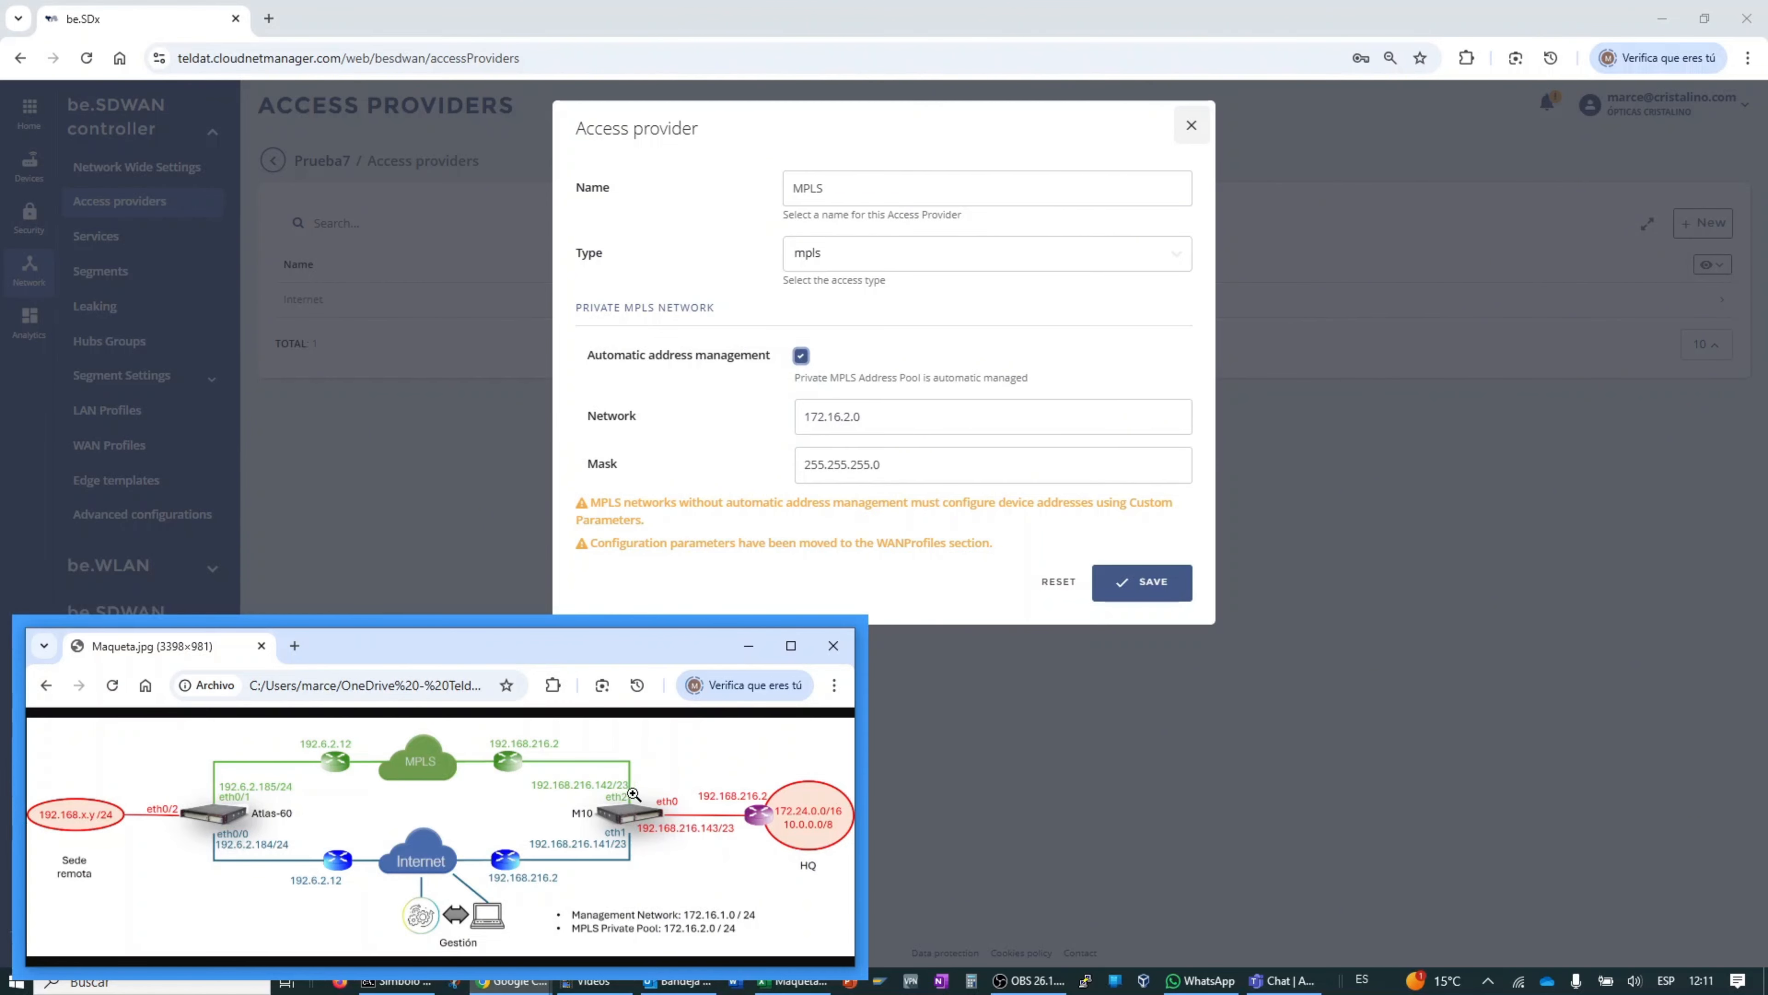
click(880, 426)
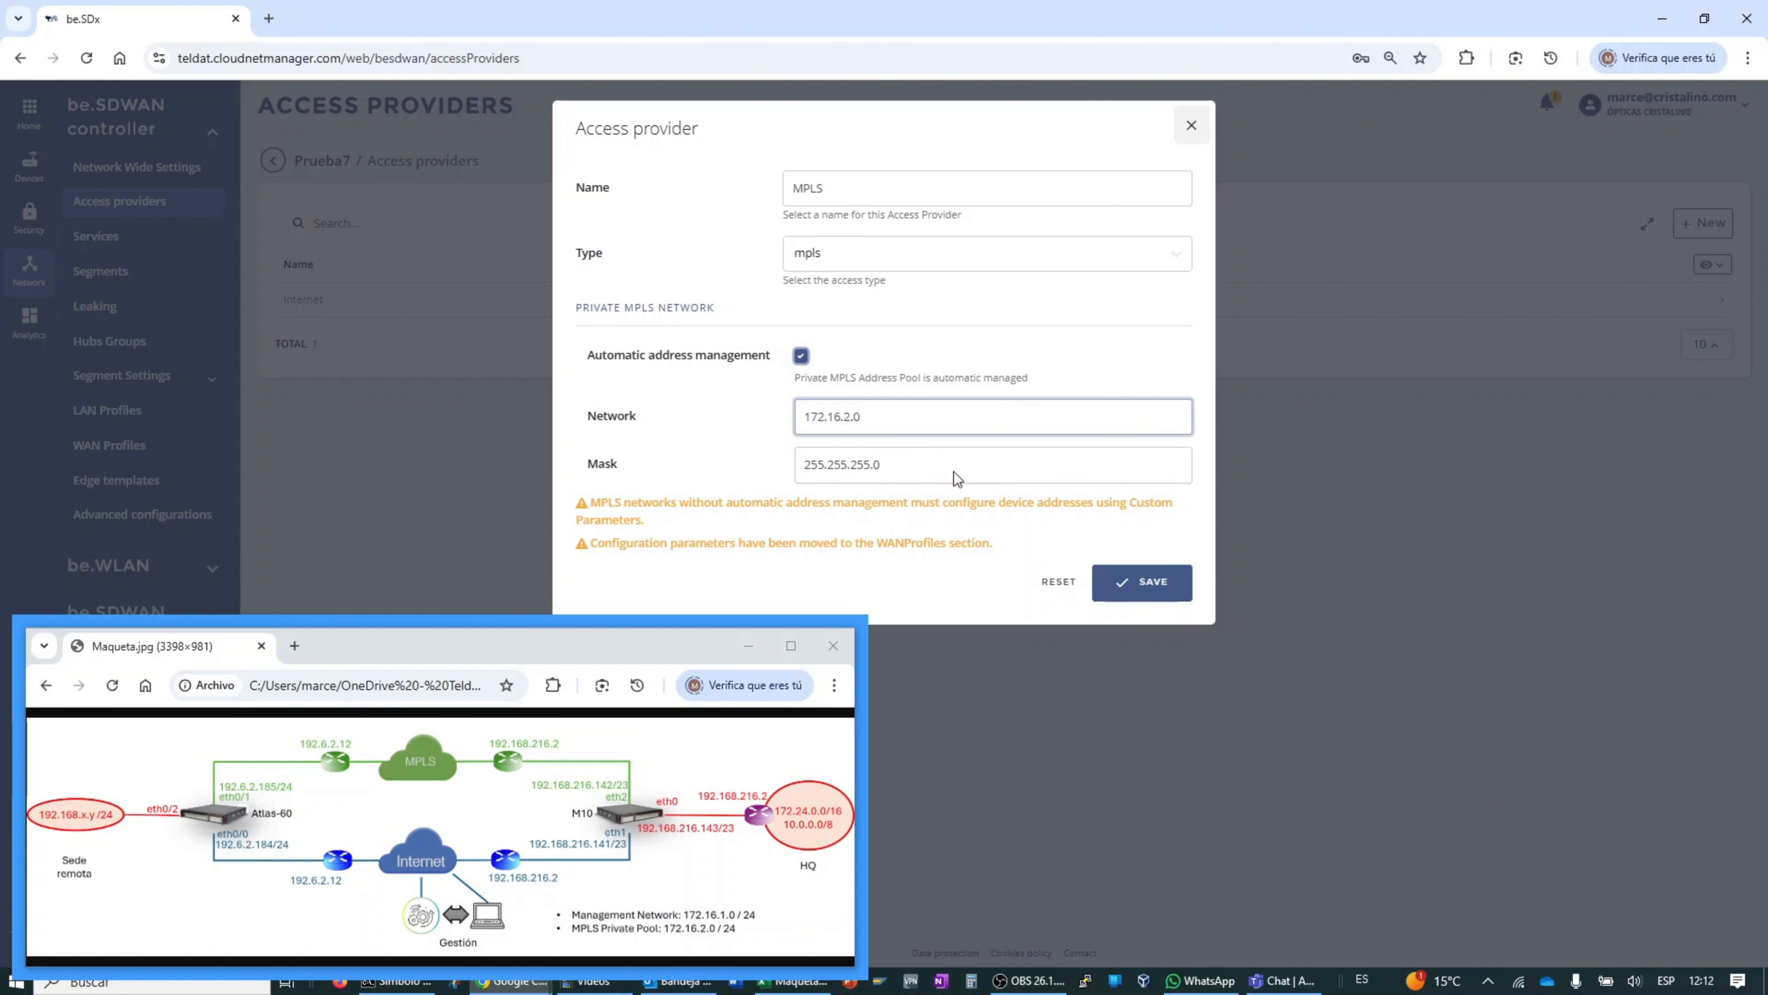
drag(870, 419, 766, 425)
click(1140, 584)
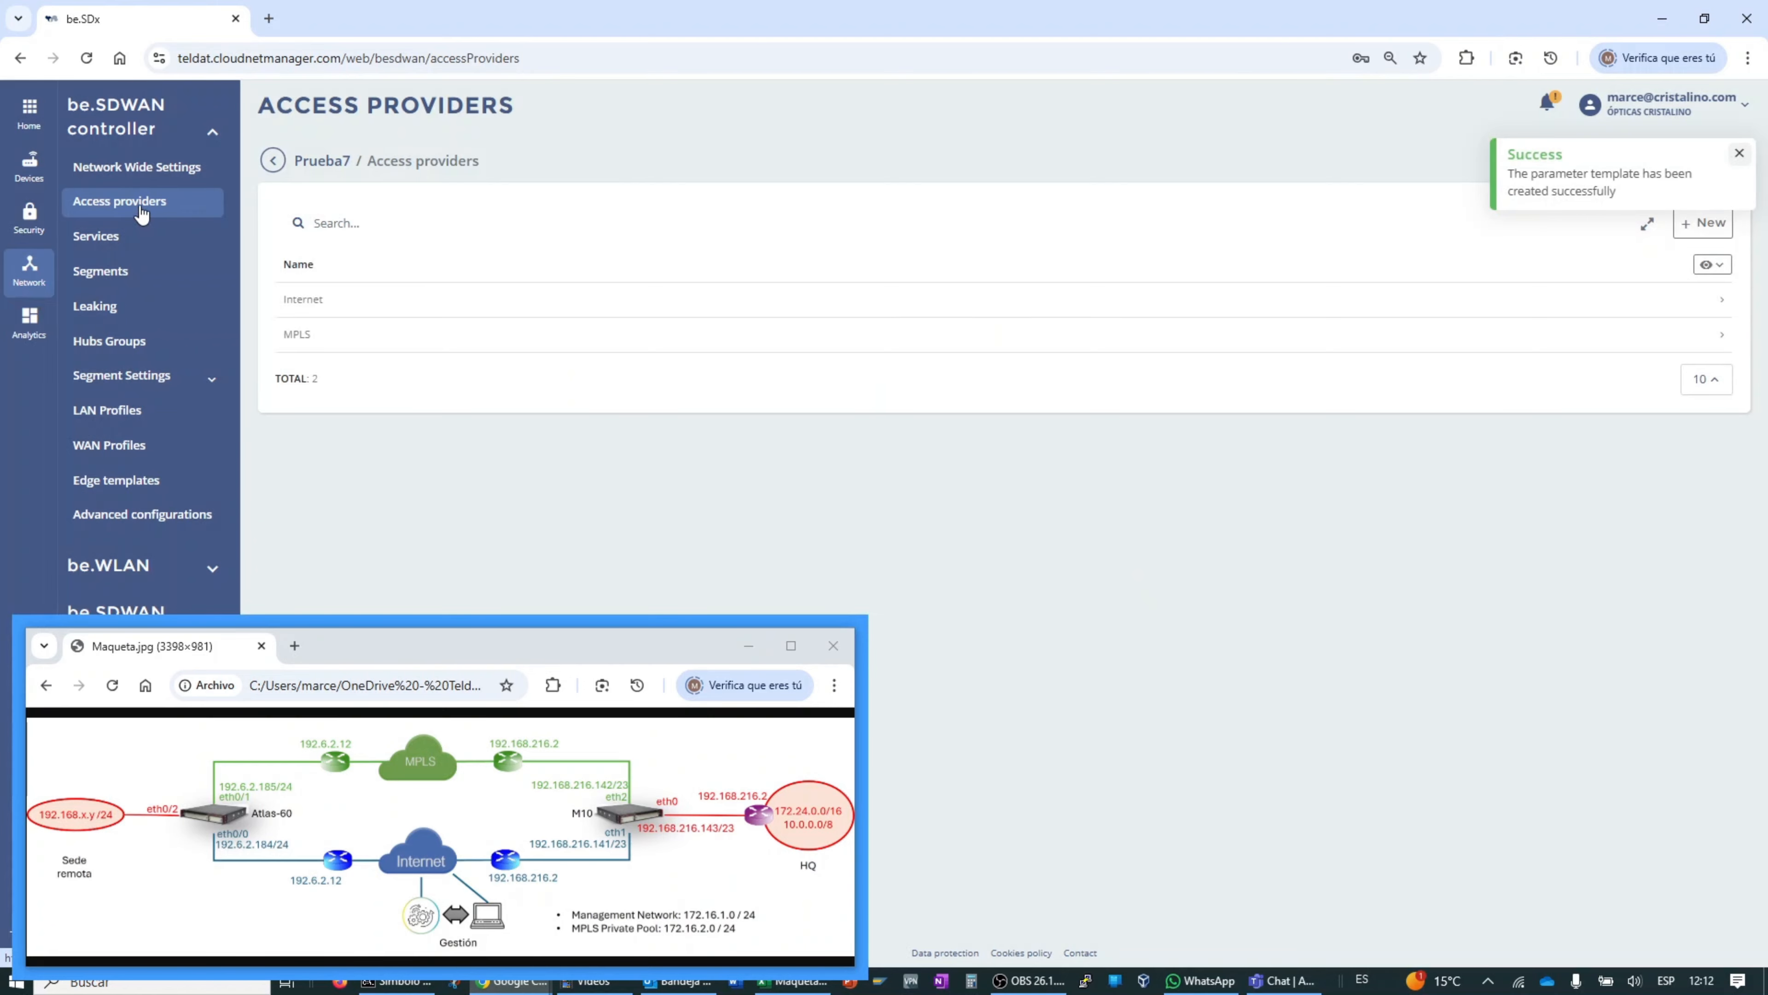
Step: Start a new service and name it Redes IP en HQ
click(127, 239)
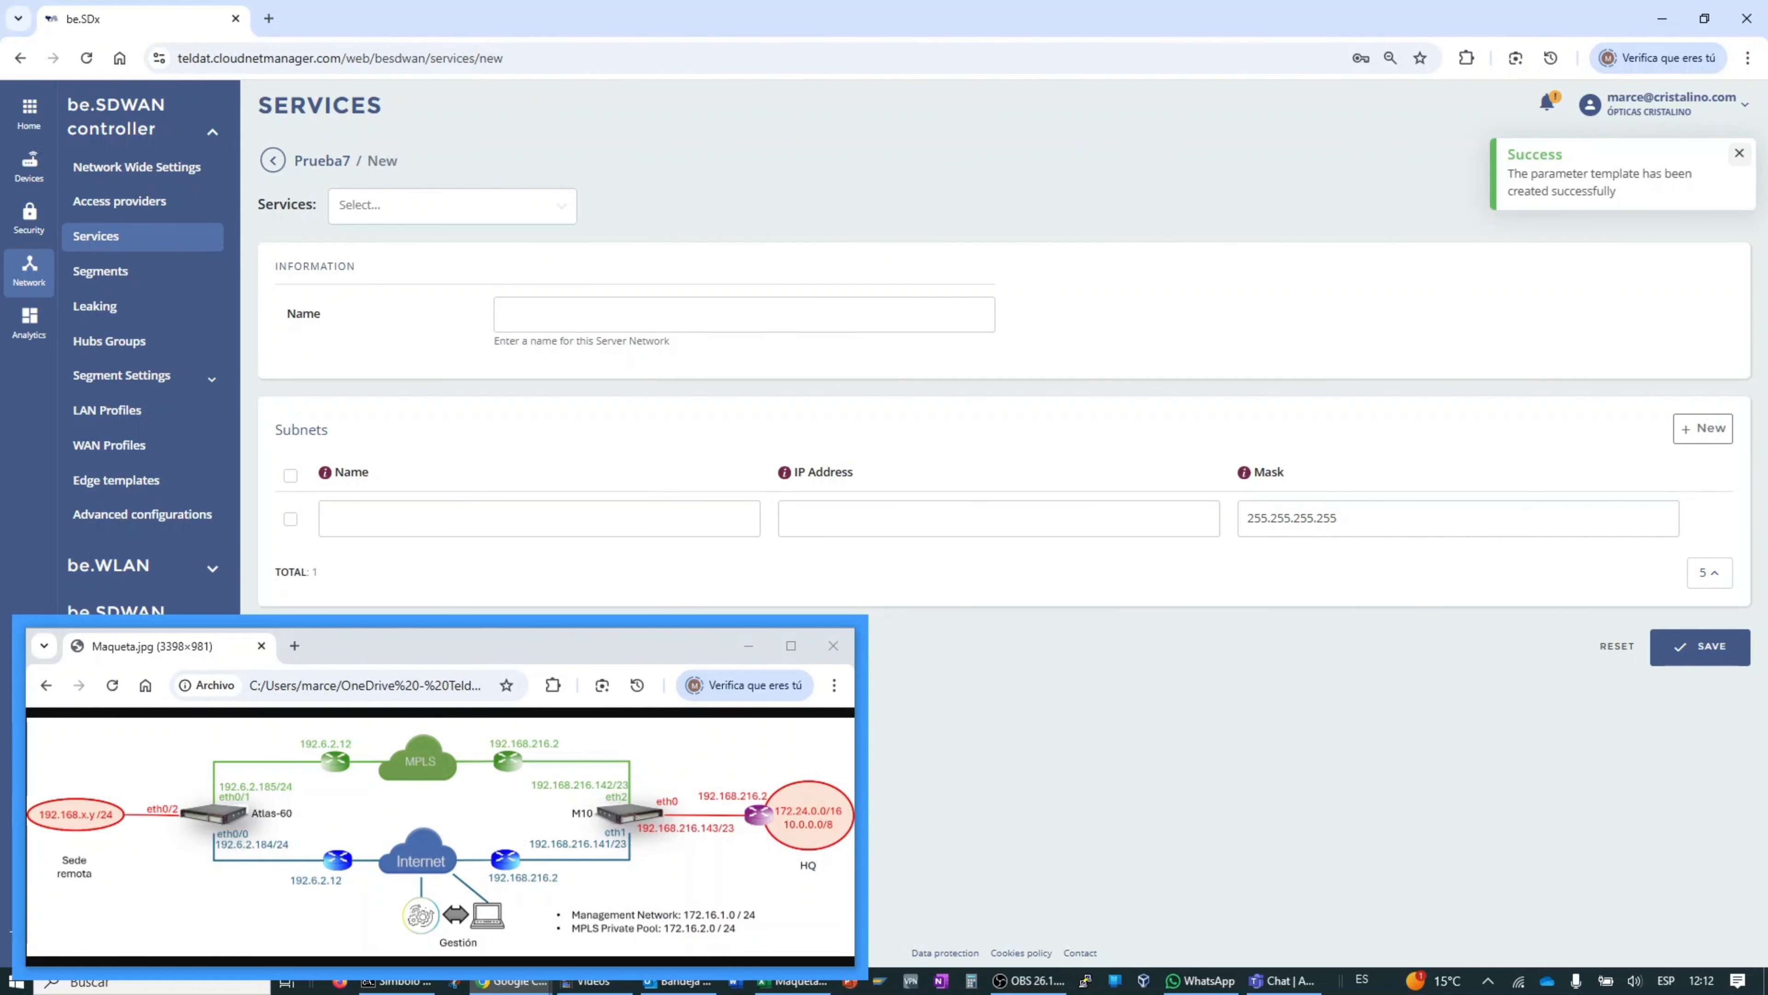
key(alt+Tab)
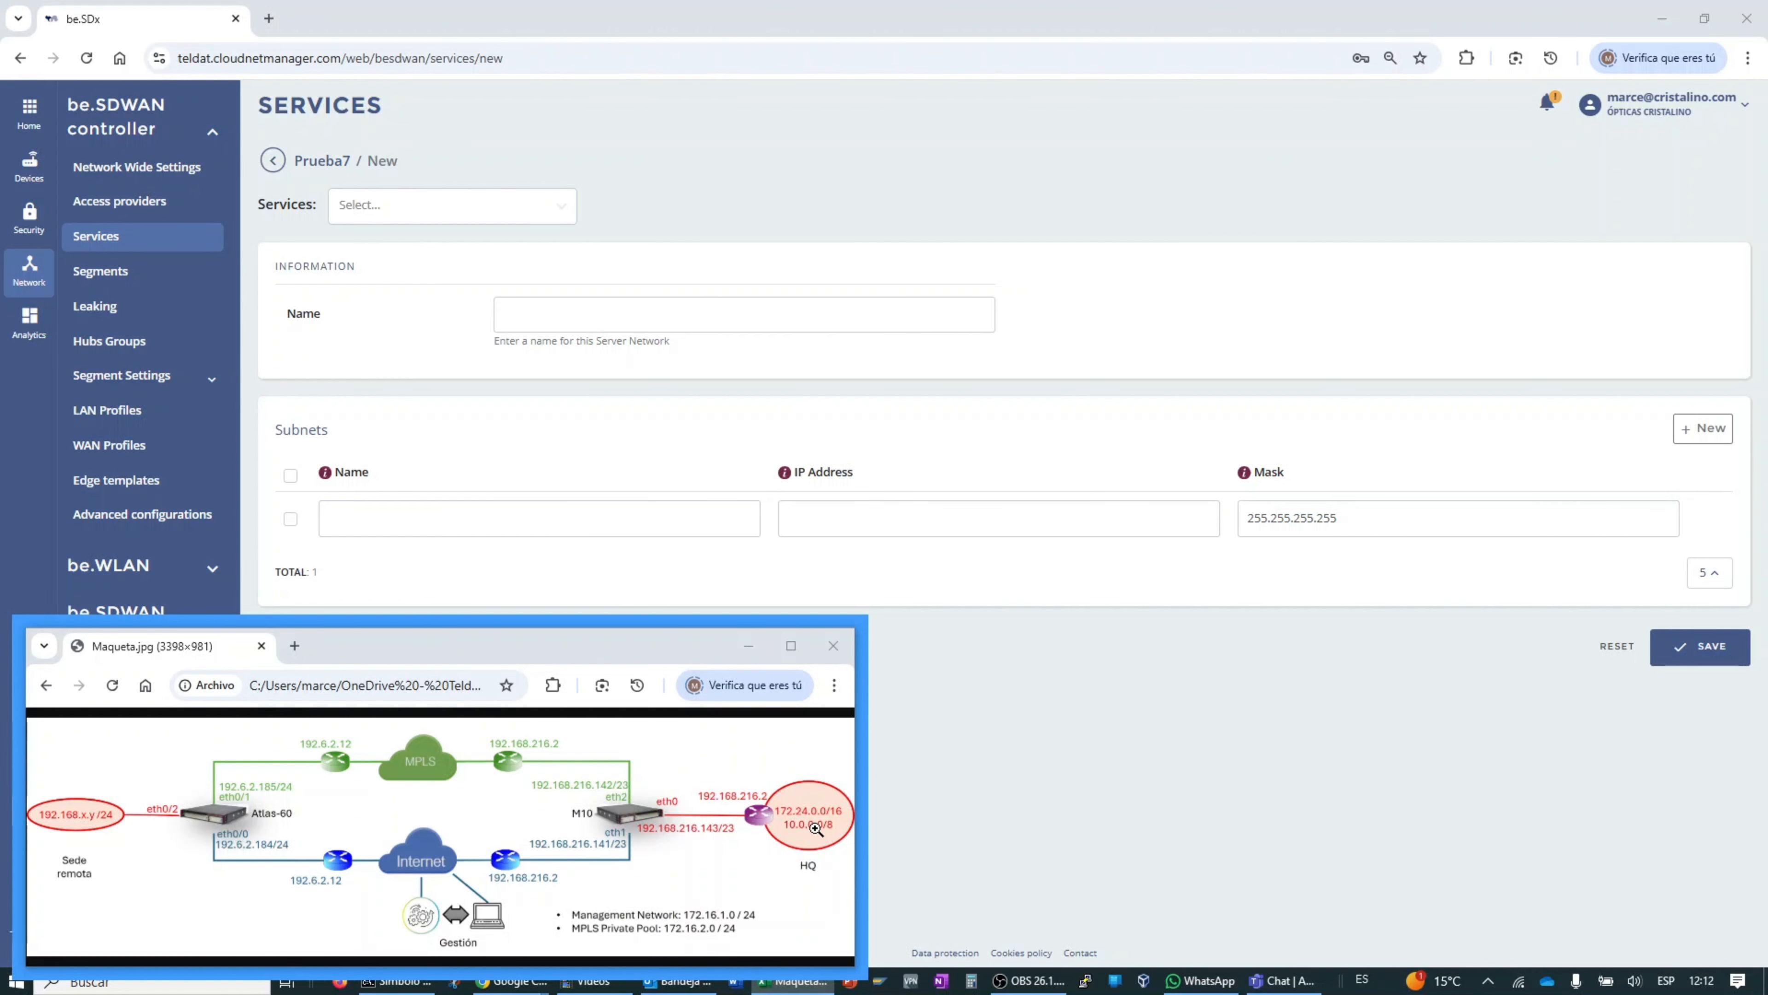
click(616, 317)
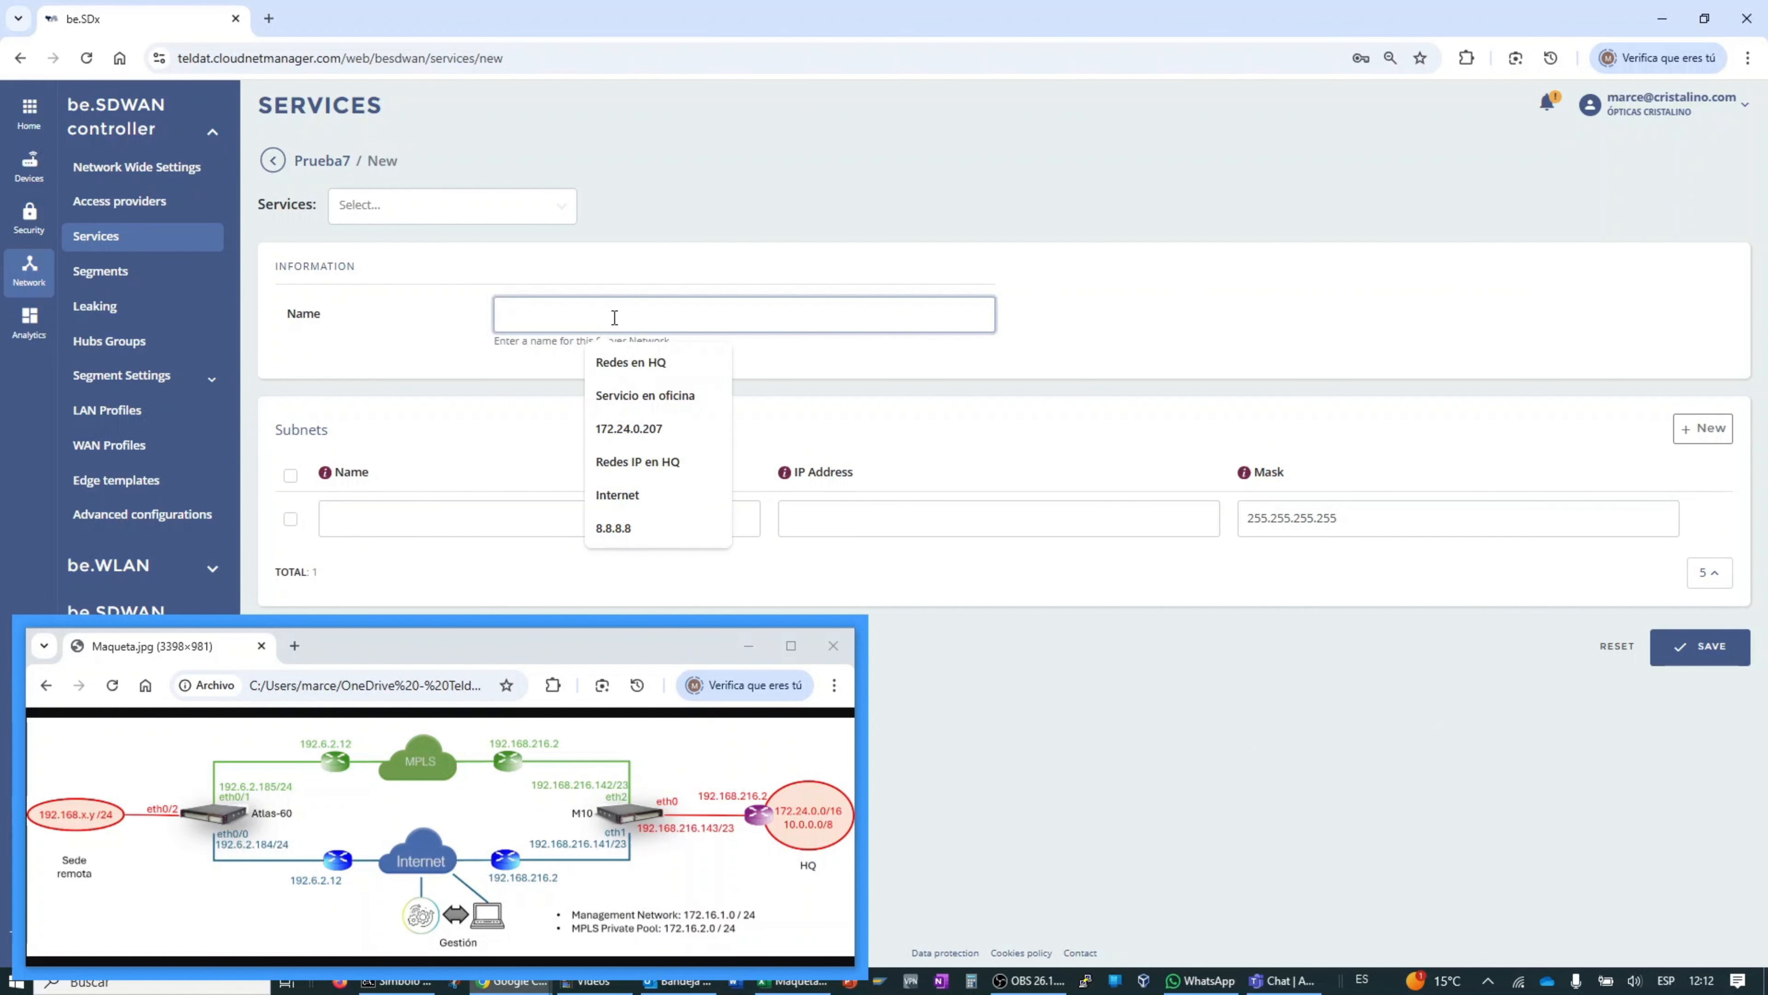
text(Redes IP en HQ)
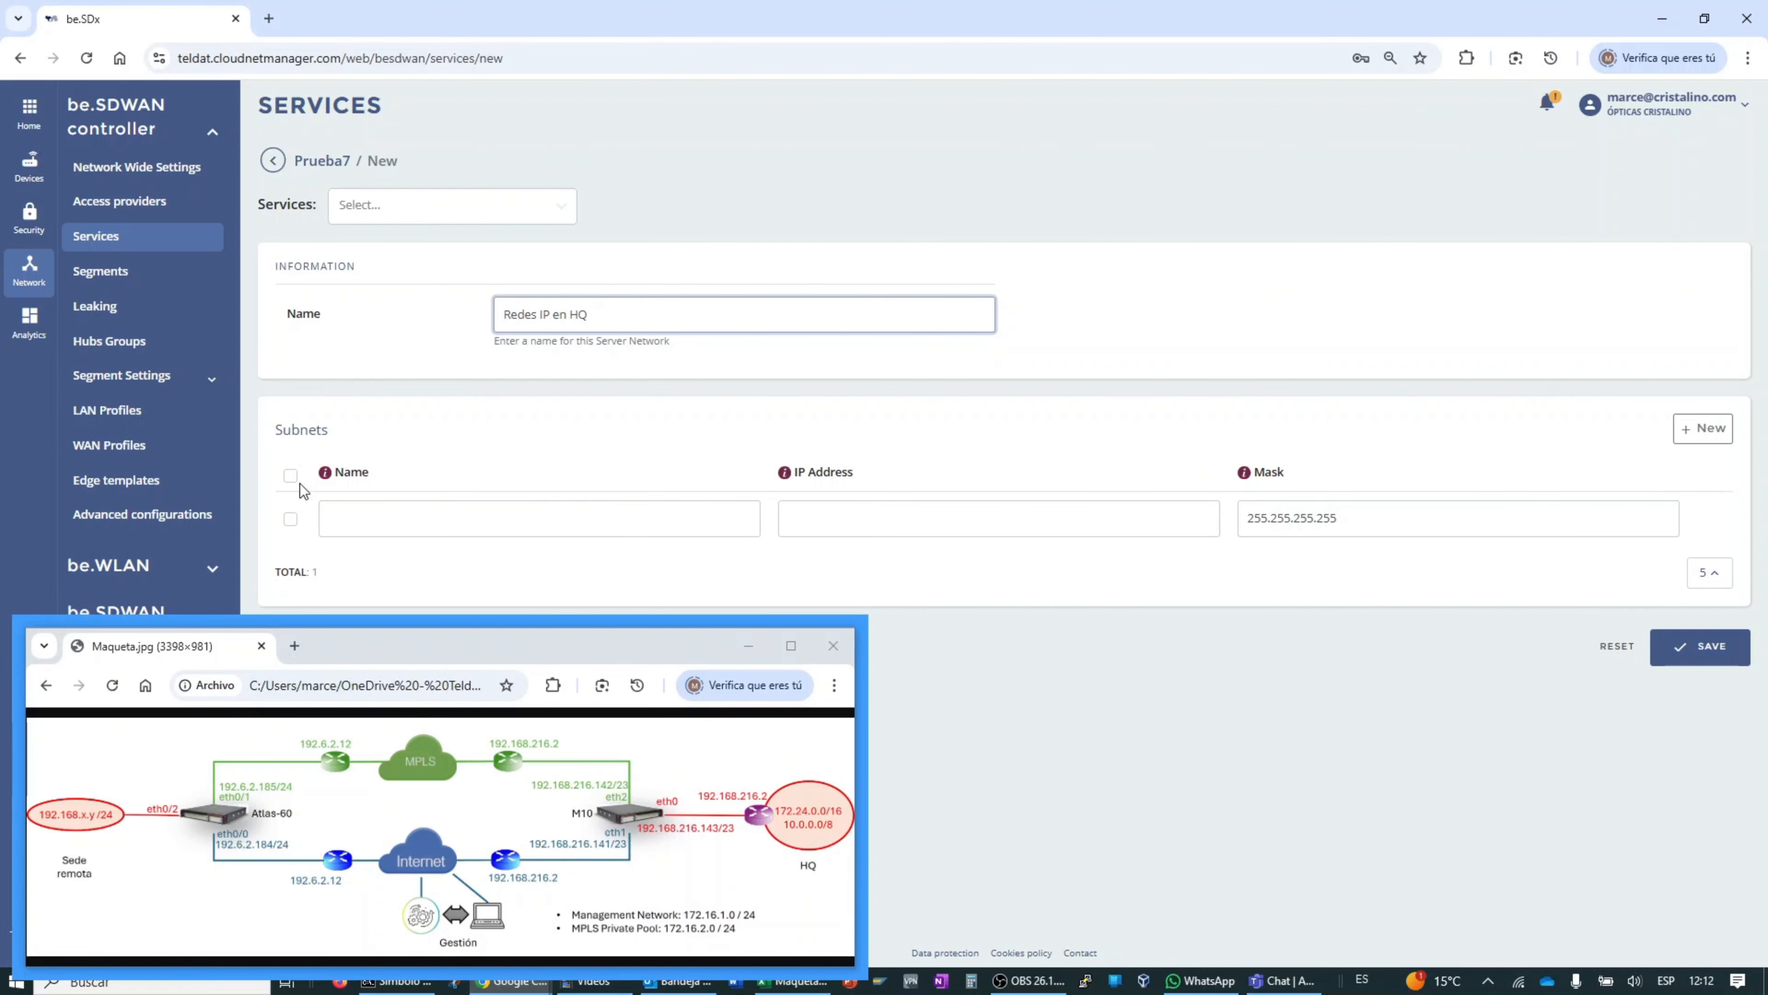
Step: Fill in the service's first subnet with name and IP address 172.24.0.0 and mask 255.255.0.0
key(alt+Tab)
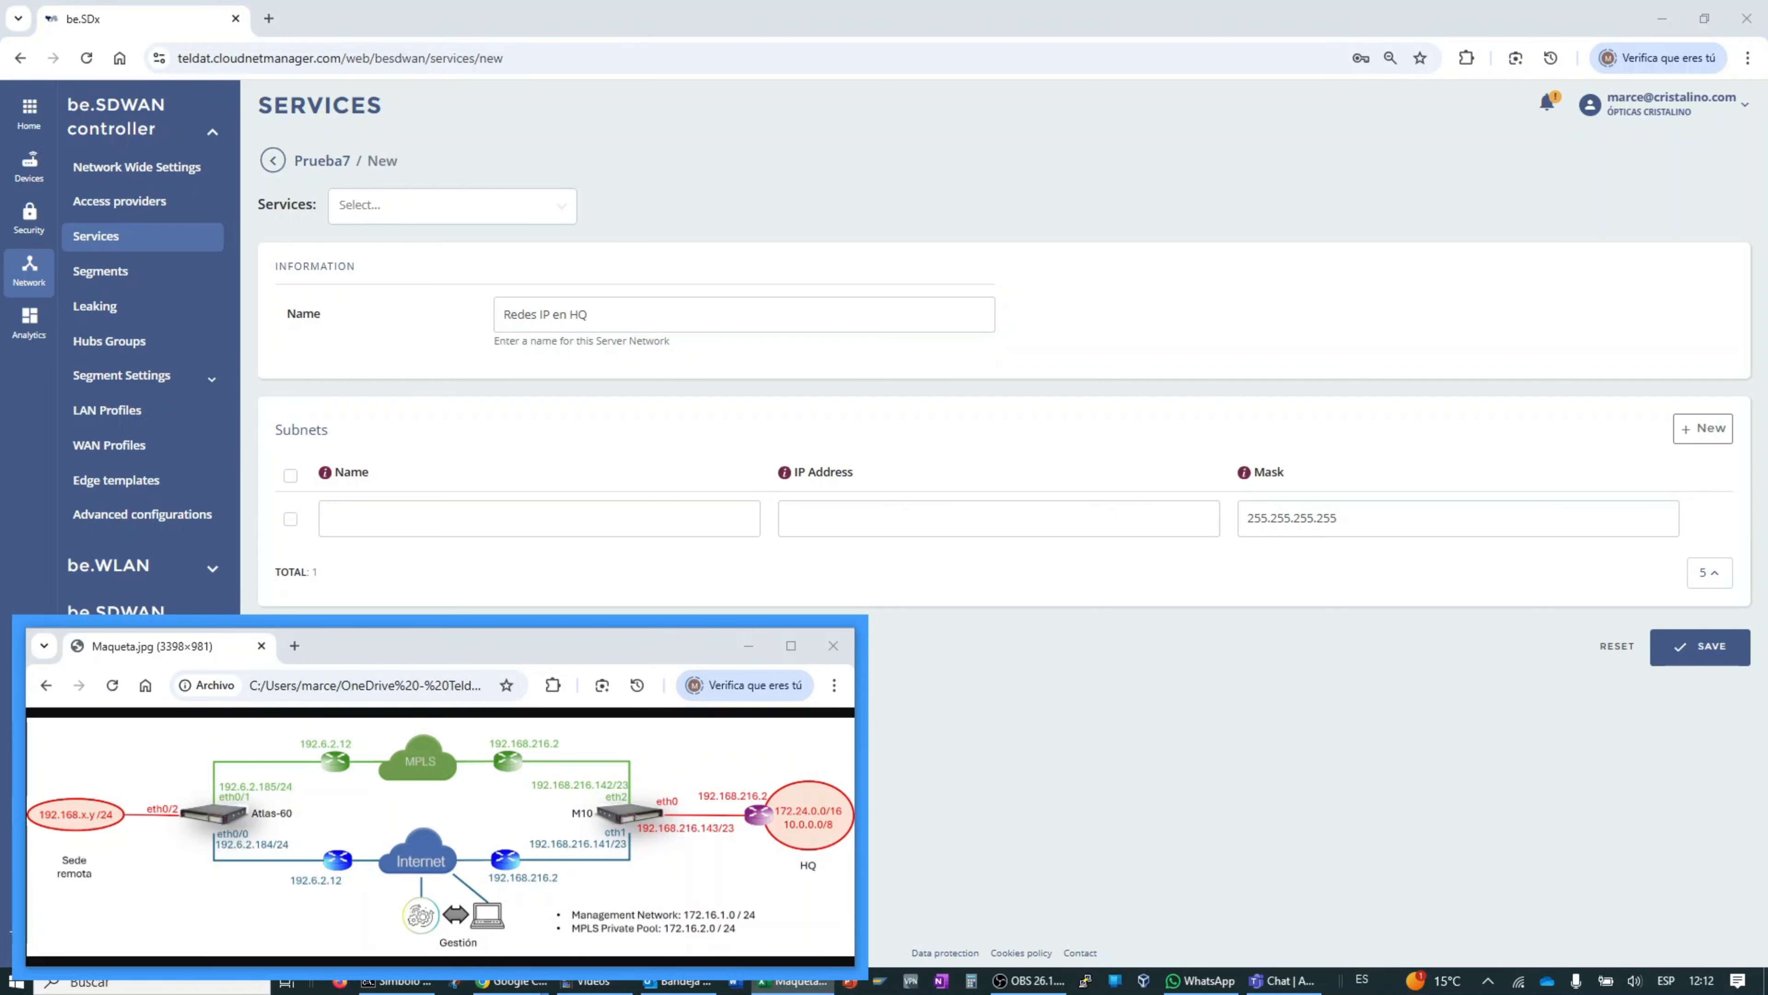
click(449, 521)
text(172.24.0.0)
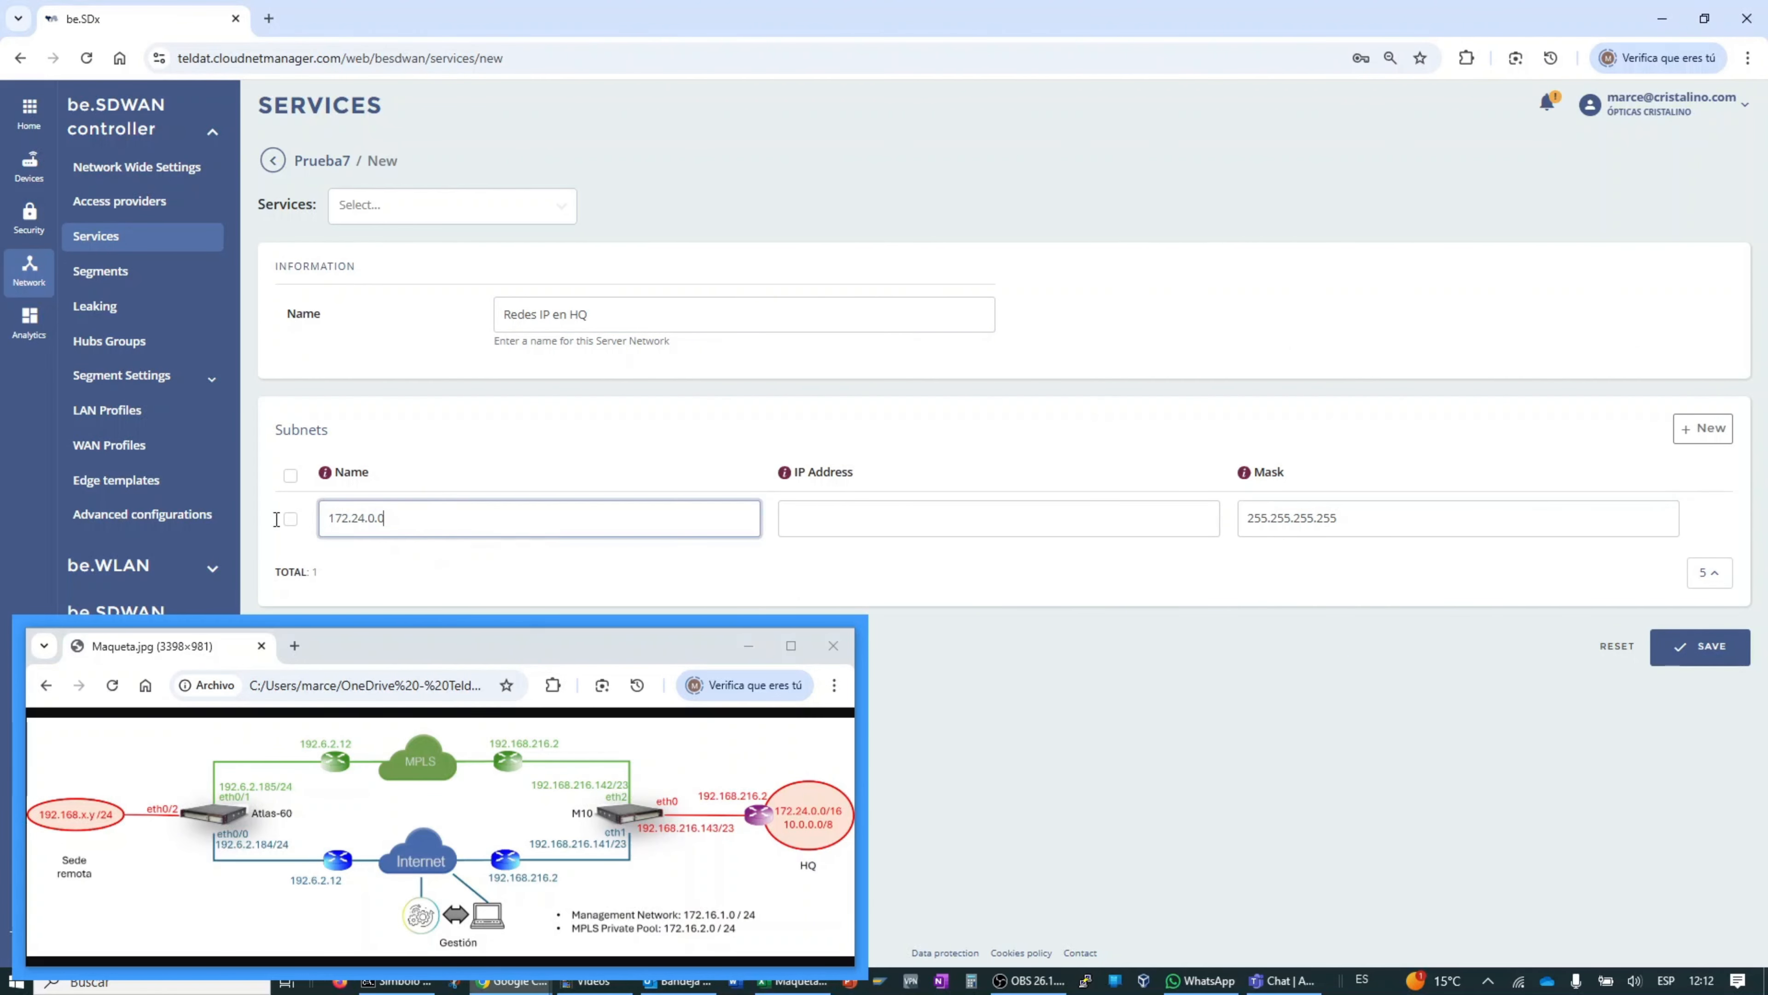
double_click(405, 530)
key(ctrl+c)
click(806, 512)
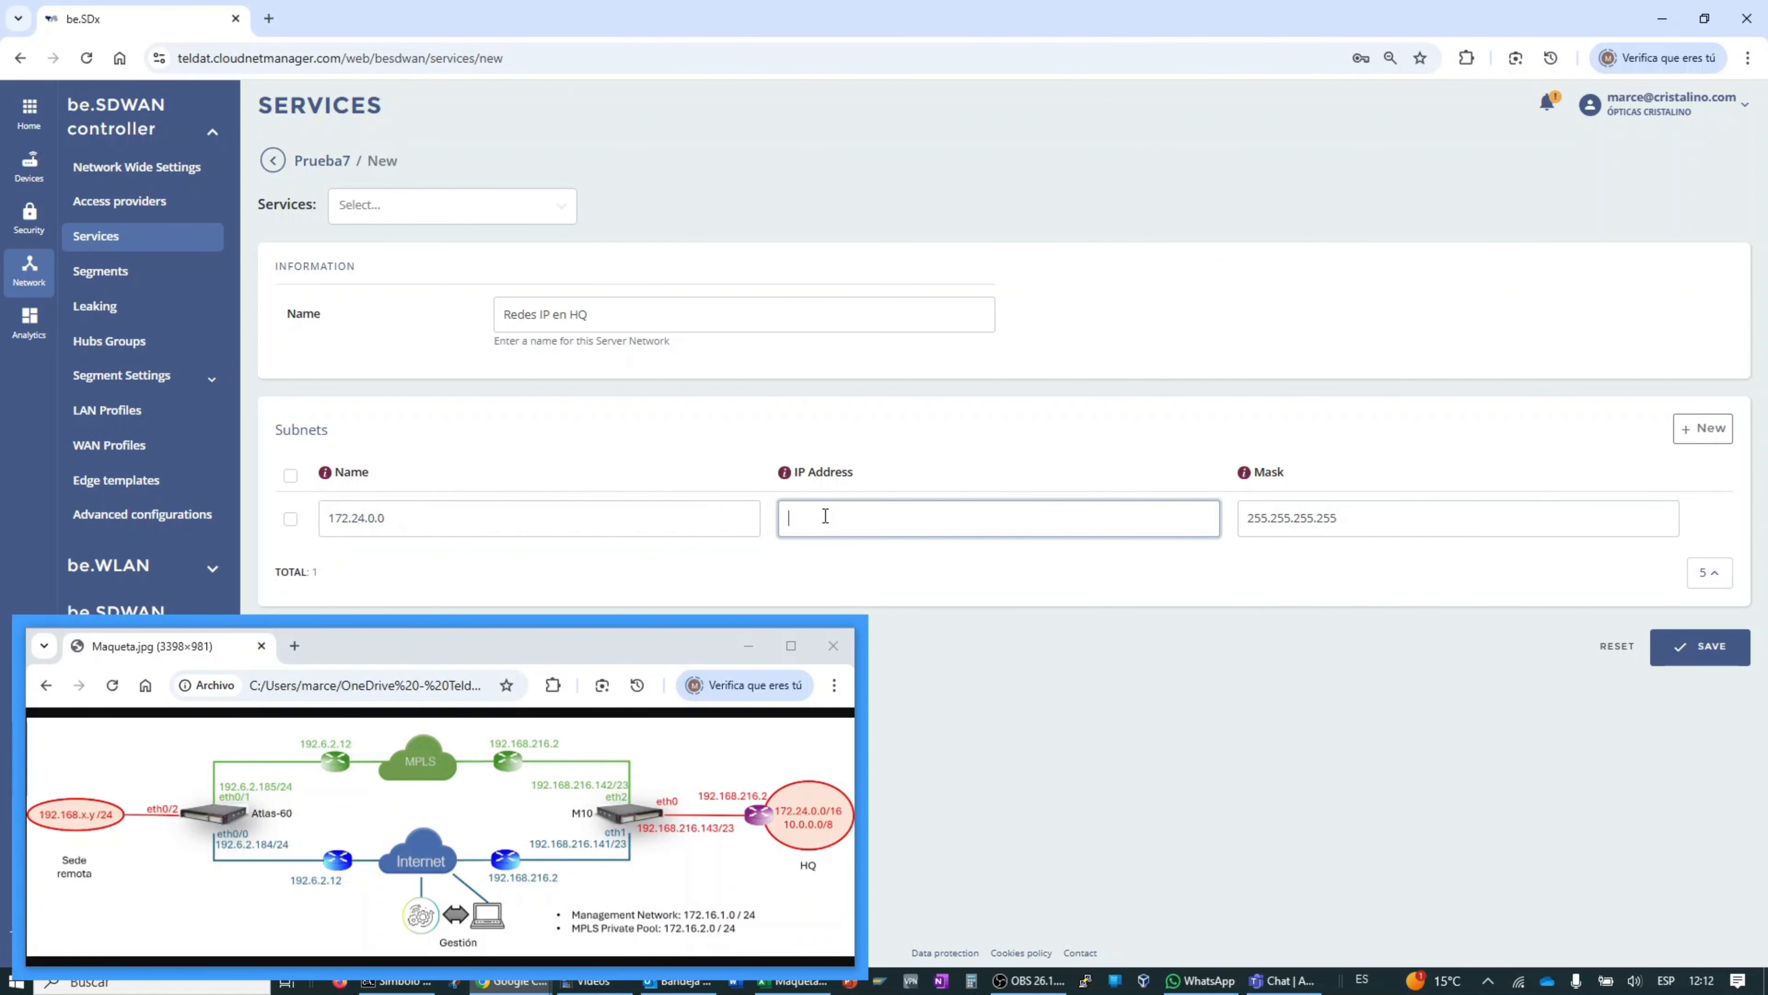
key(ctrl+v)
drag(1296, 521, 1464, 521)
text(0.)
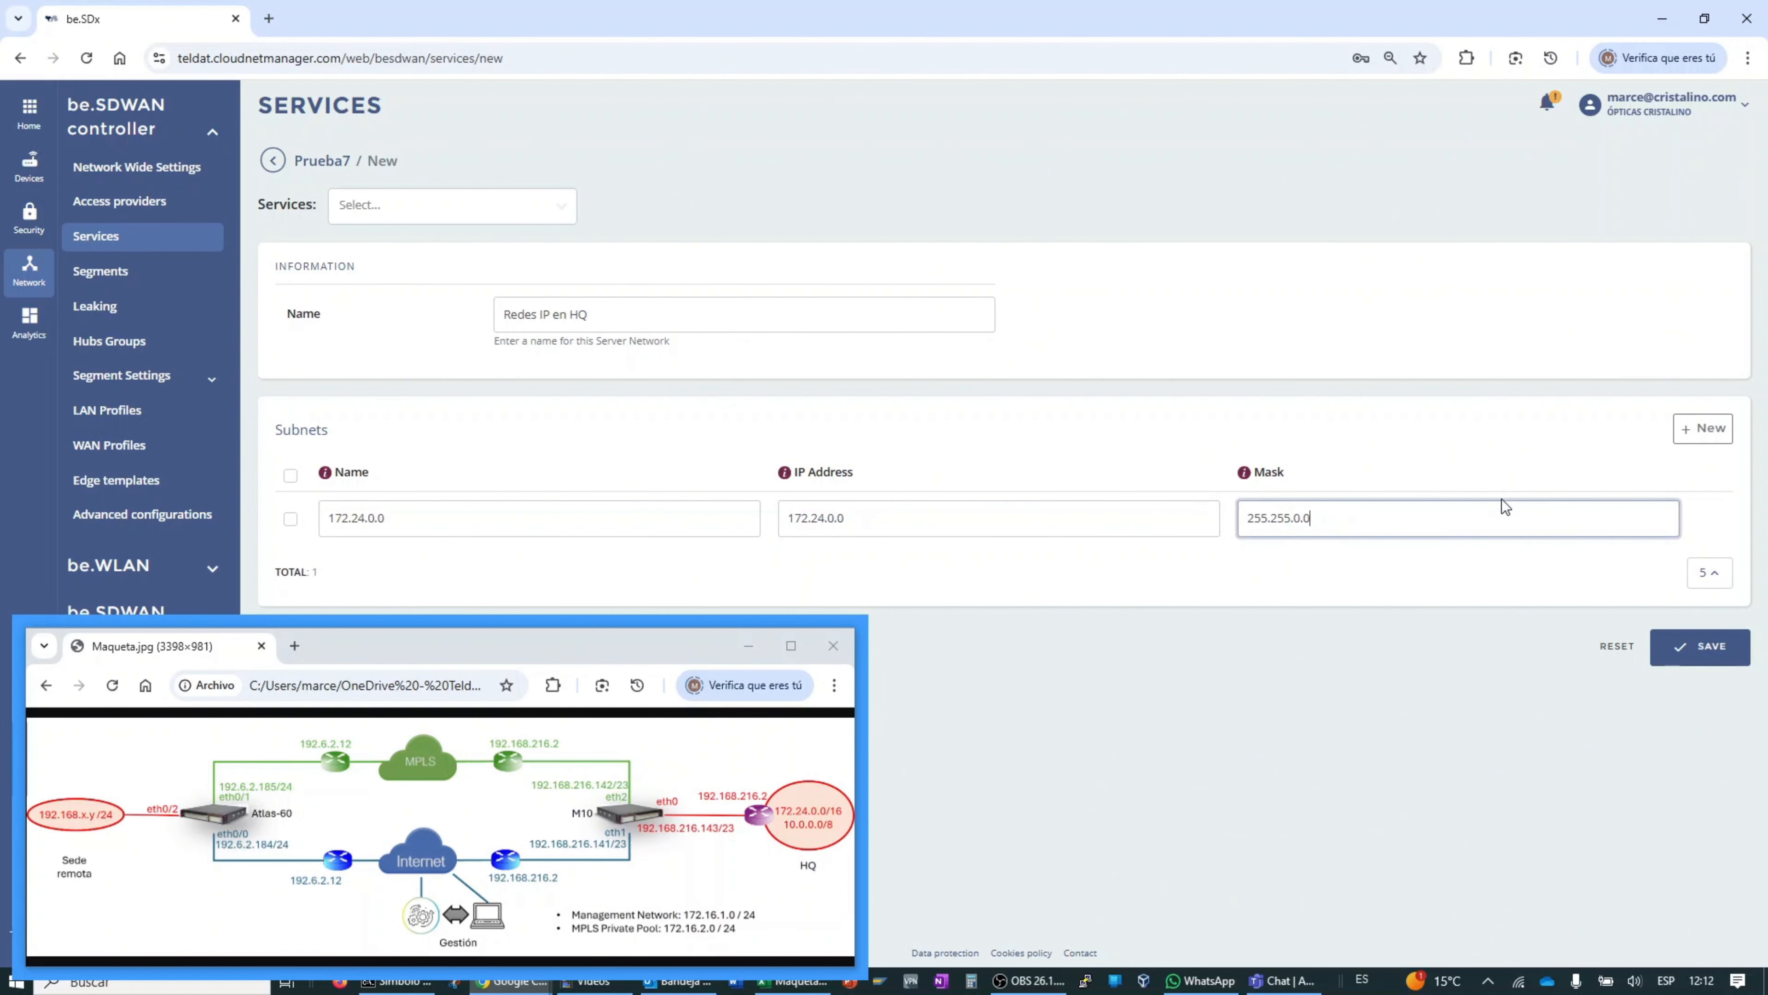
Step: Add a second subnet with name and IP address 10.0.0.0 and mask 255.0.0.0, and save the service
click(1703, 428)
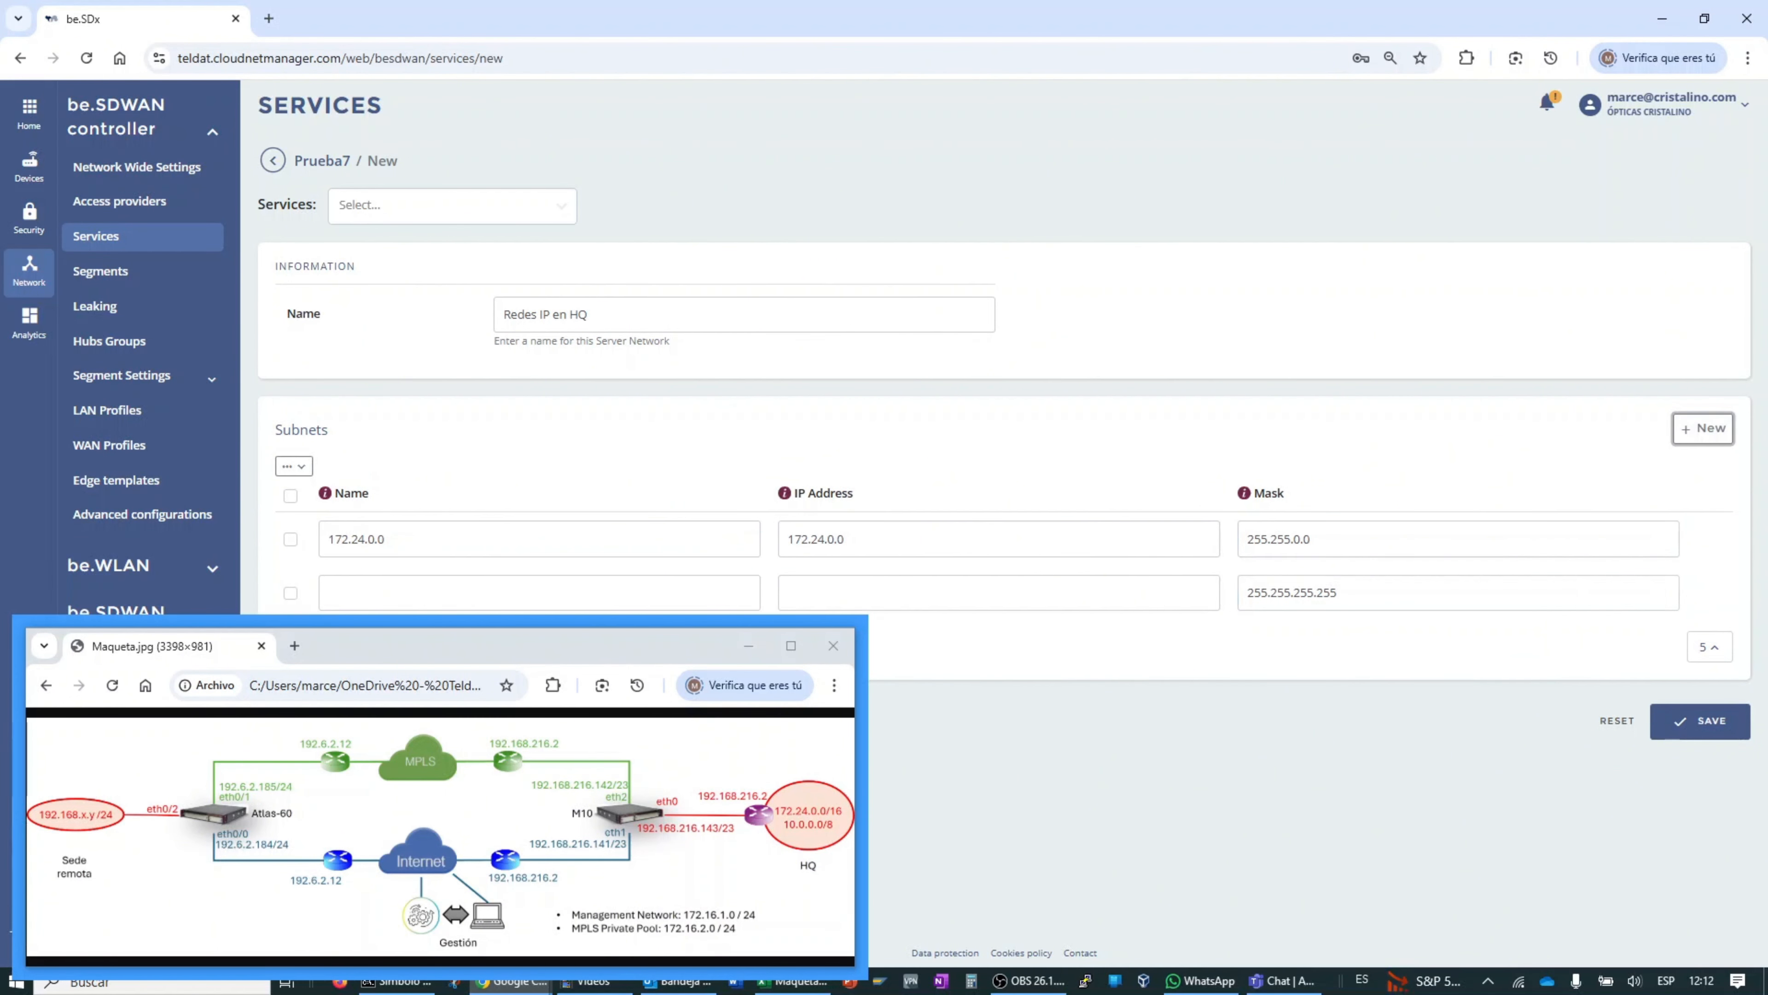
click(390, 598)
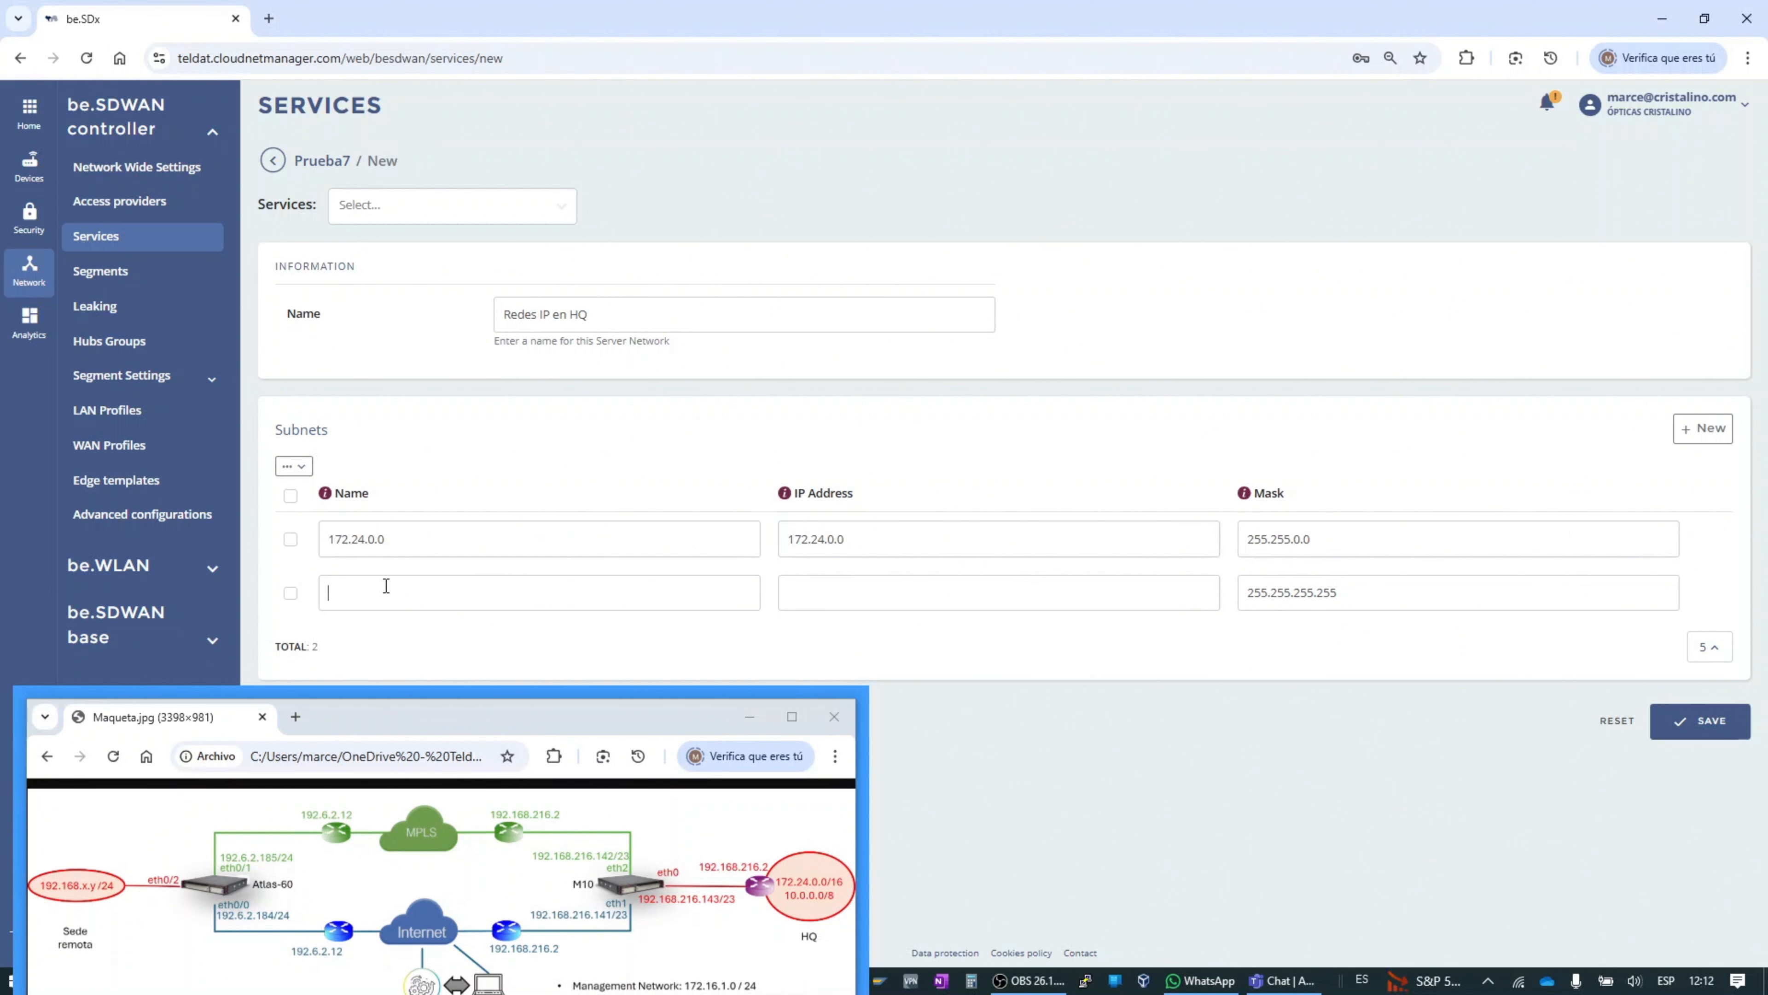
click(398, 592)
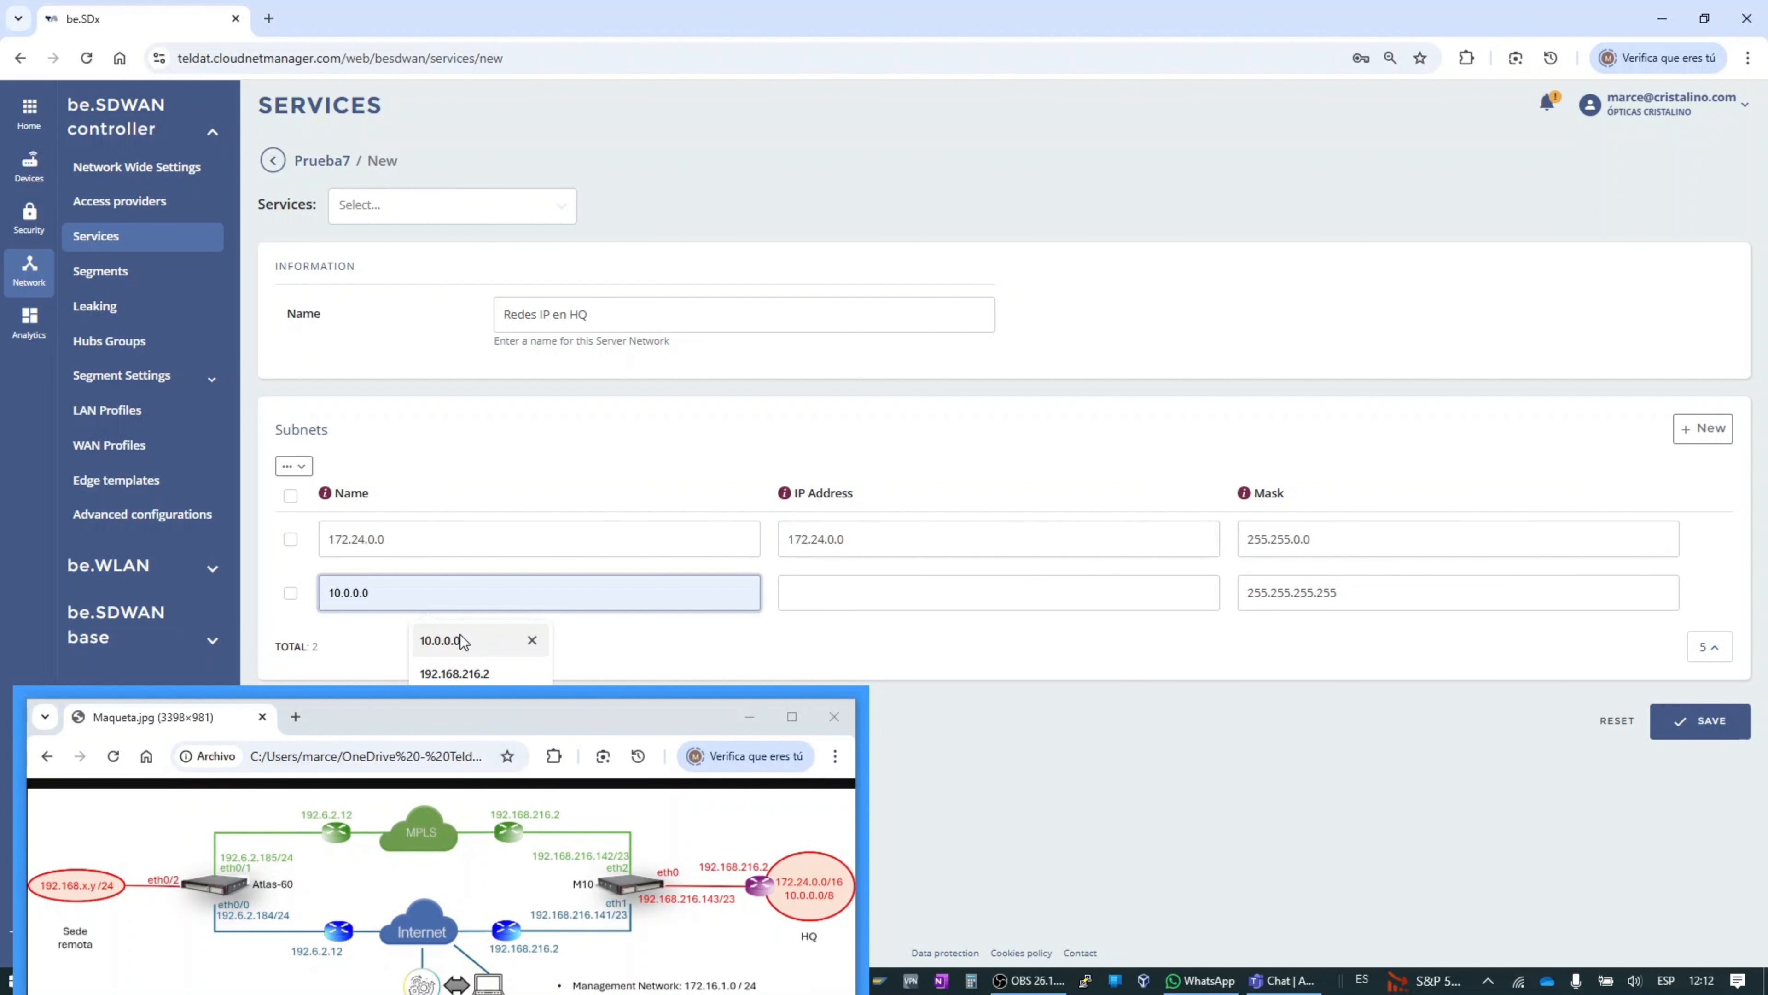
click(440, 640)
click(807, 598)
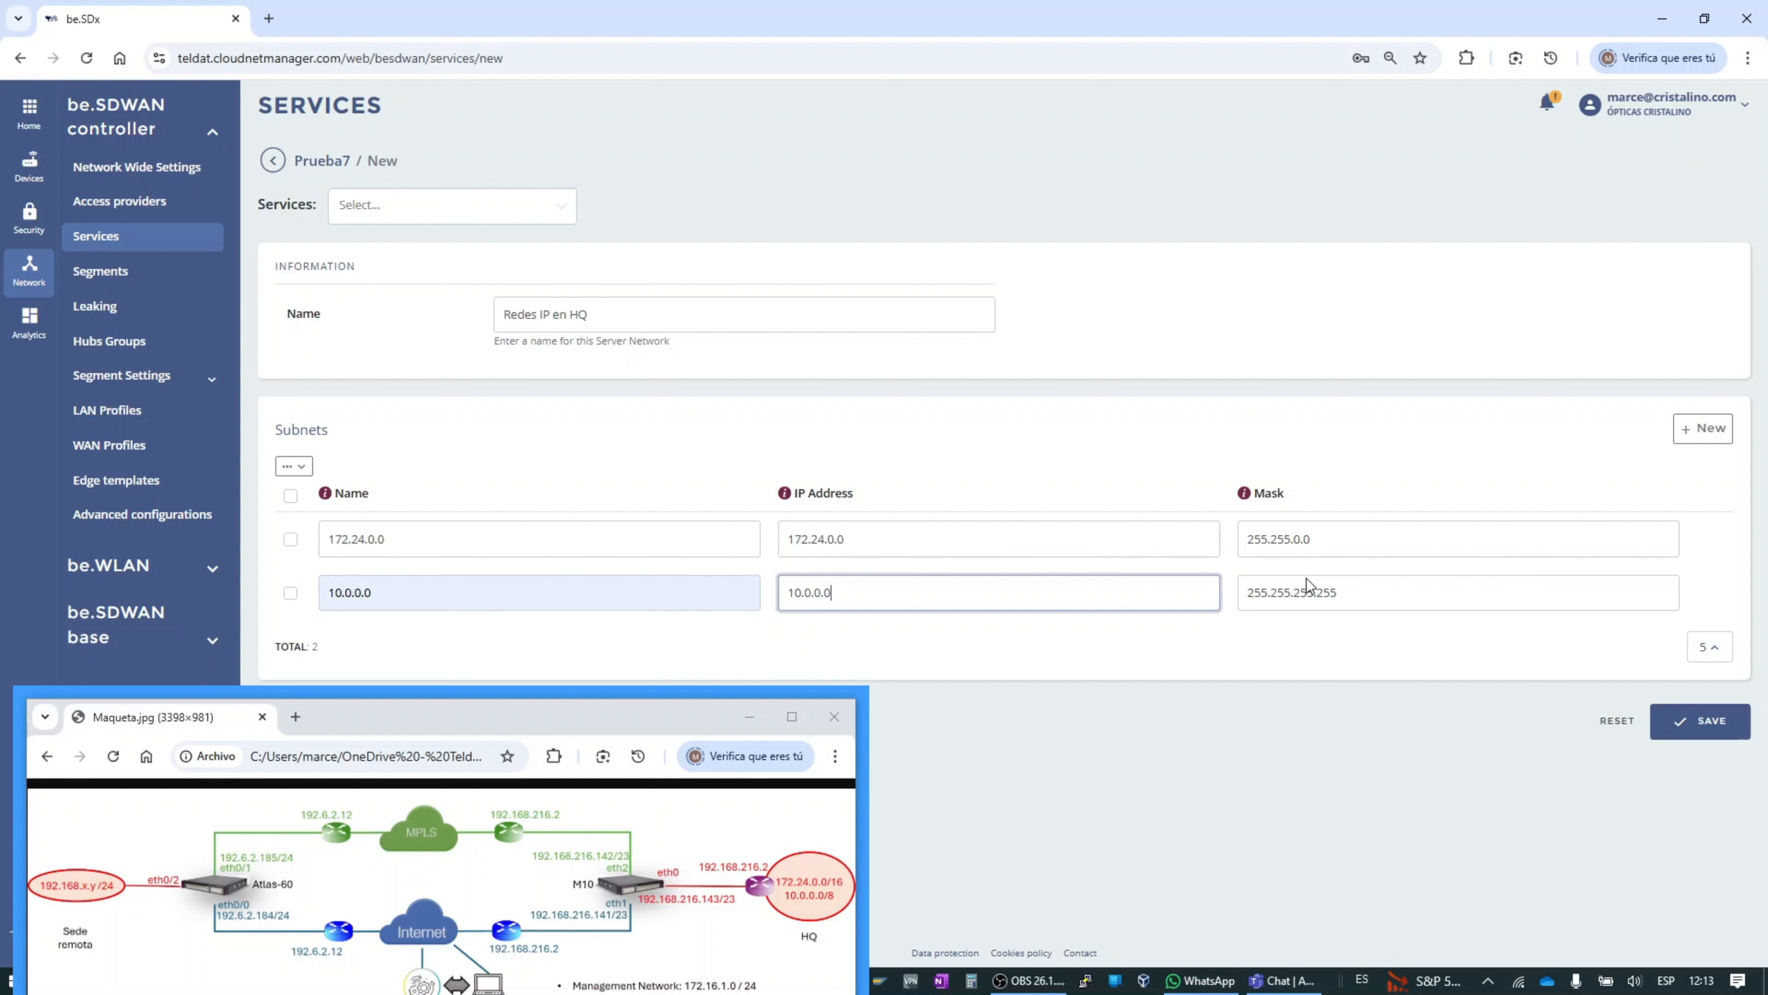
drag(1275, 590, 1645, 601)
text(0.0.0)
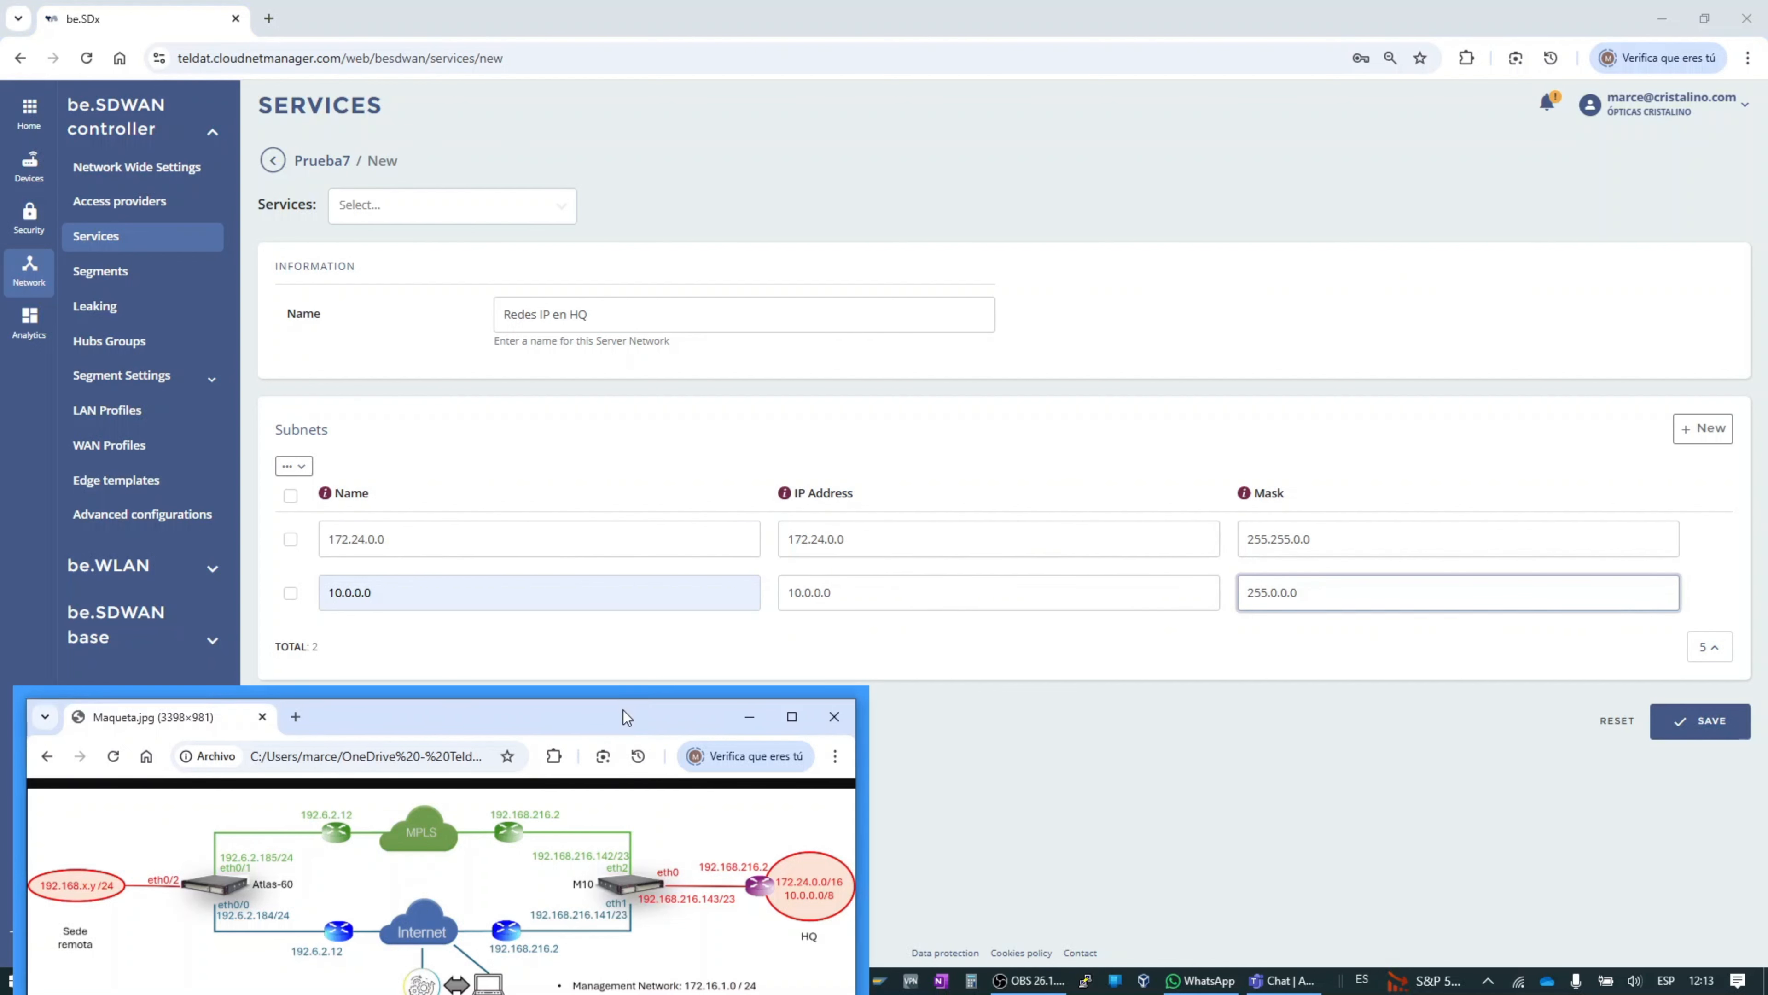
drag(623, 710, 636, 627)
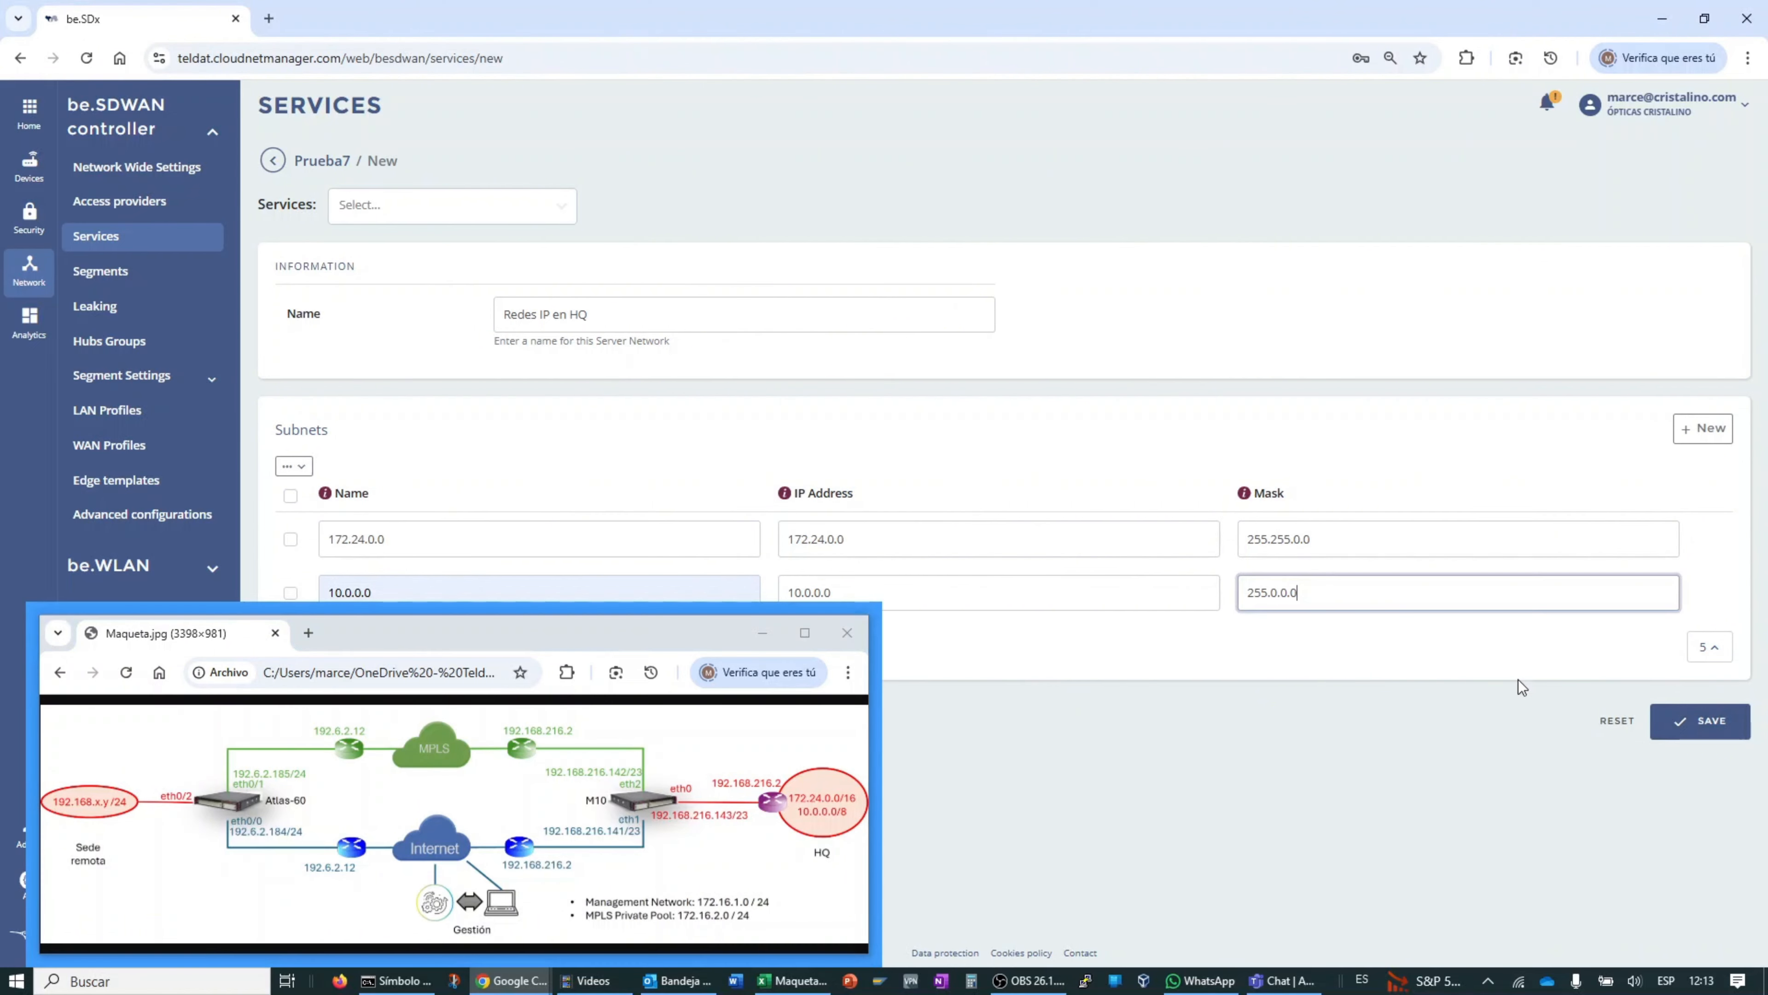
click(1700, 720)
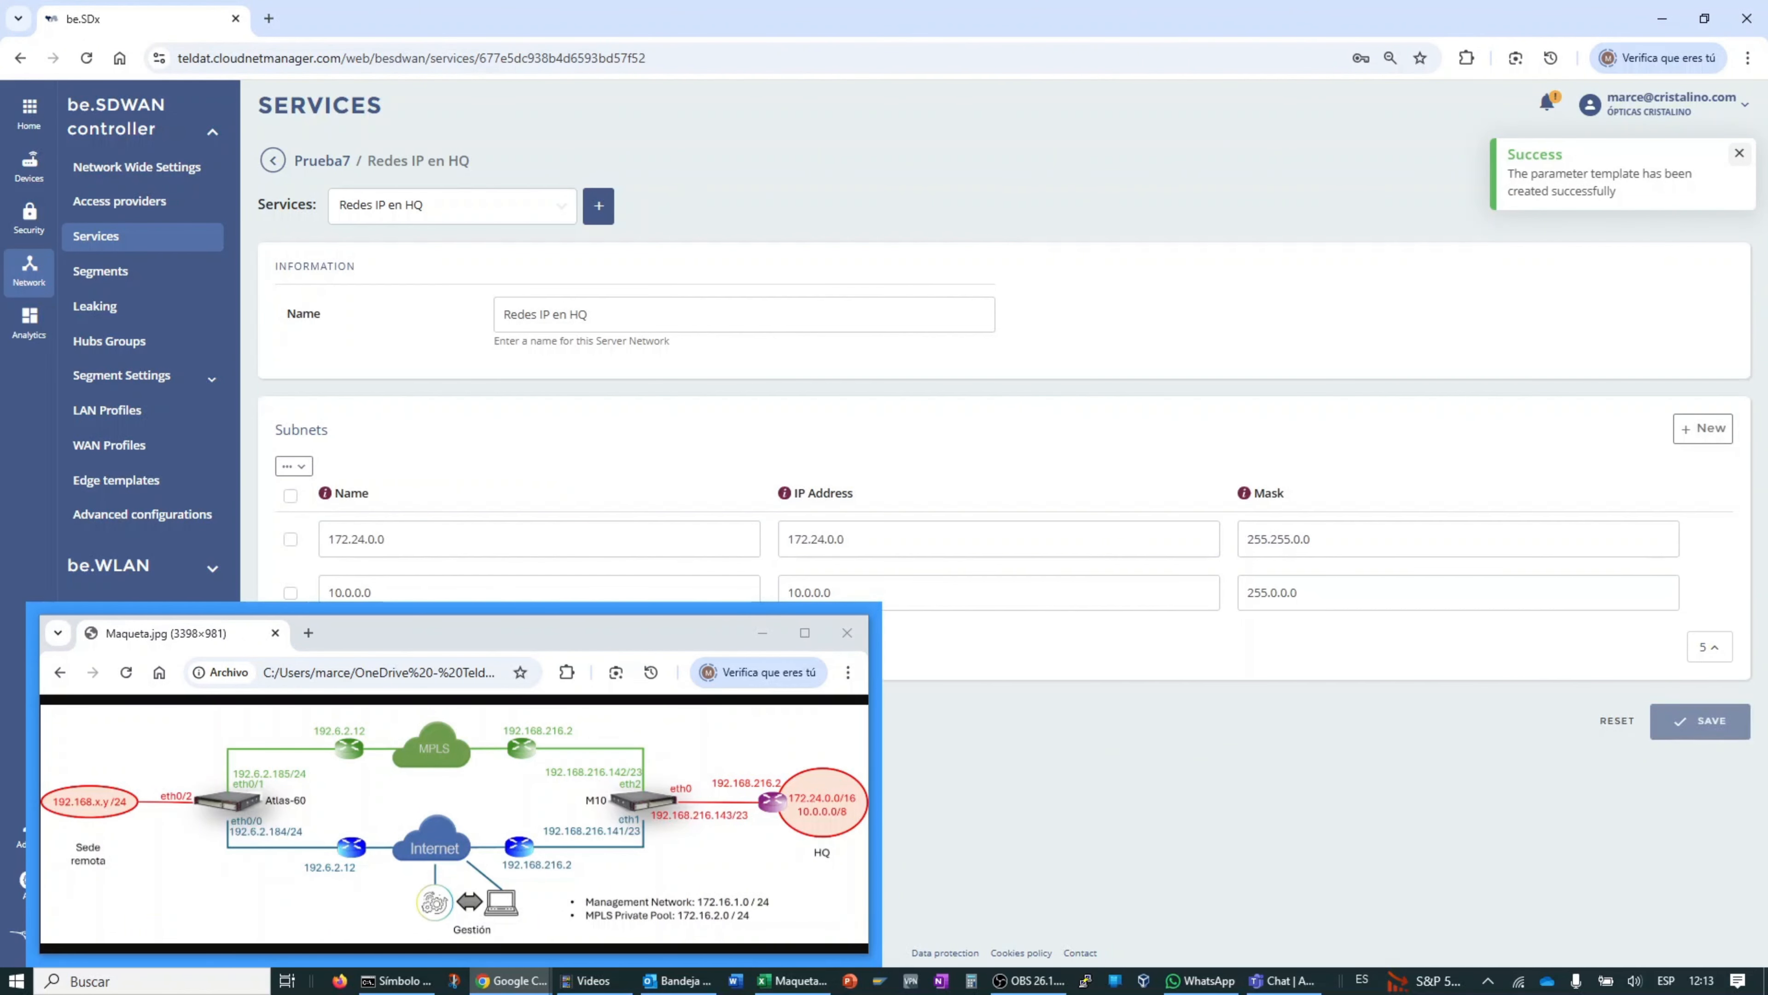
Step: Check the segments and leaking settings, and create a hubs group named Hubs de HQ
click(132, 273)
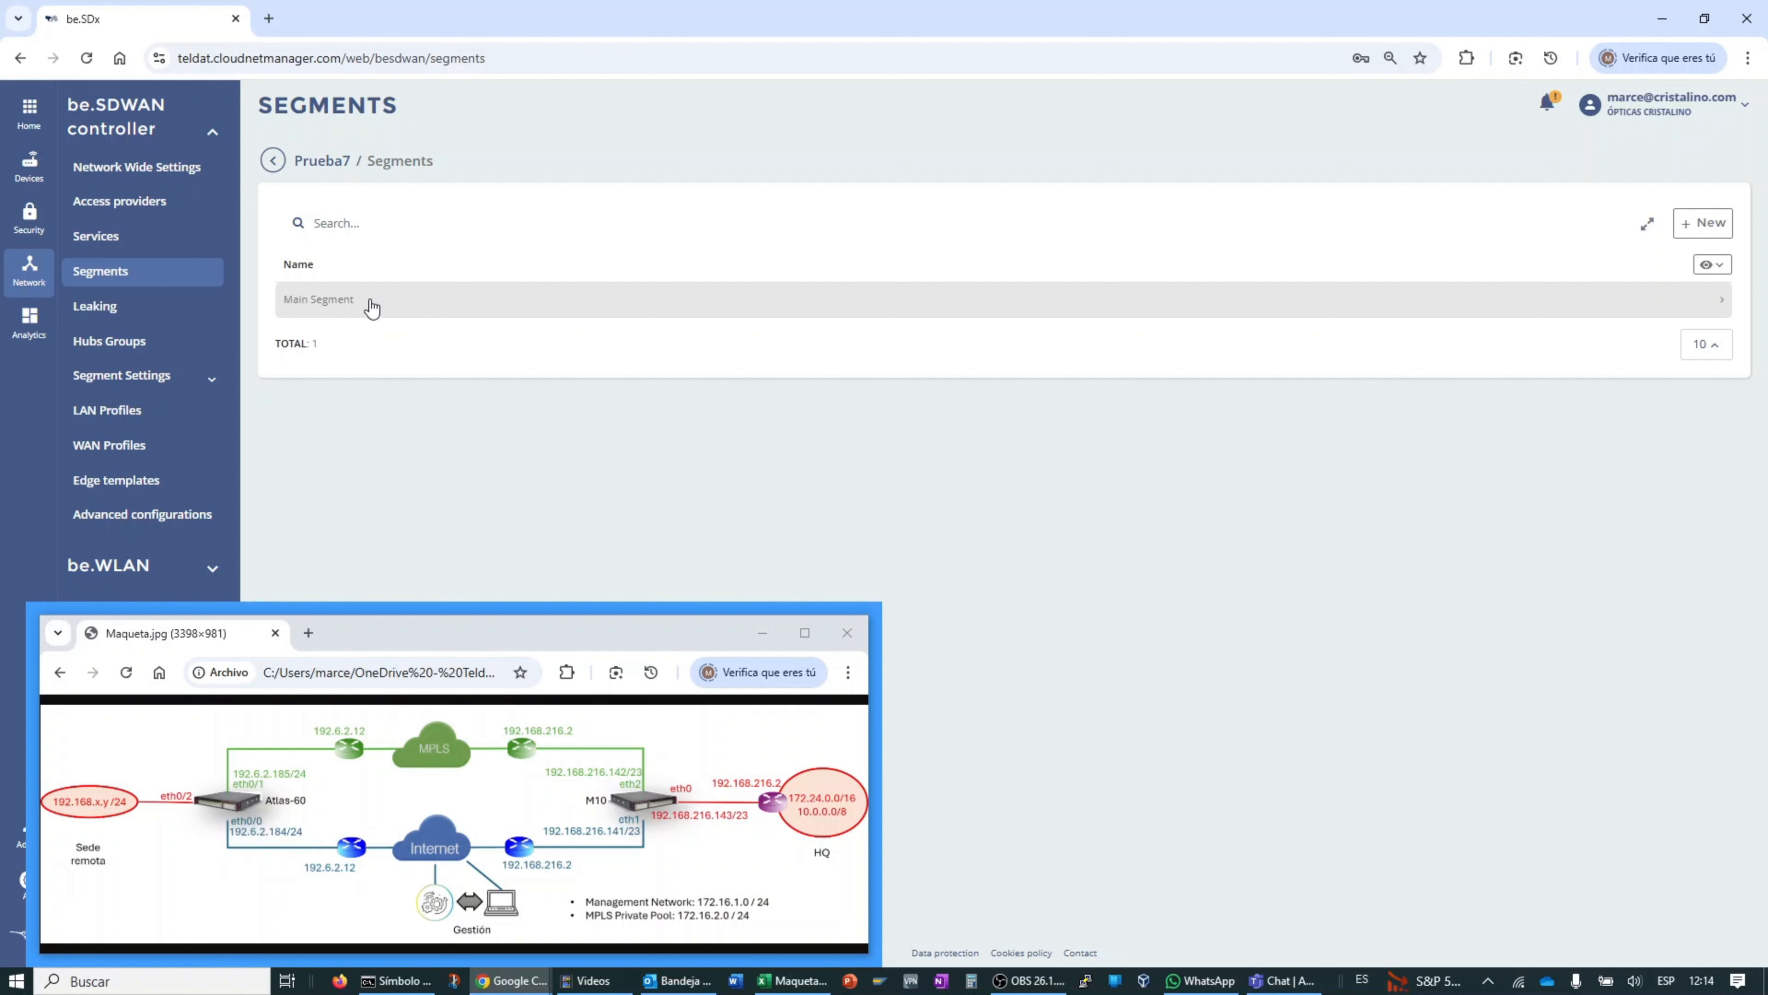
click(105, 311)
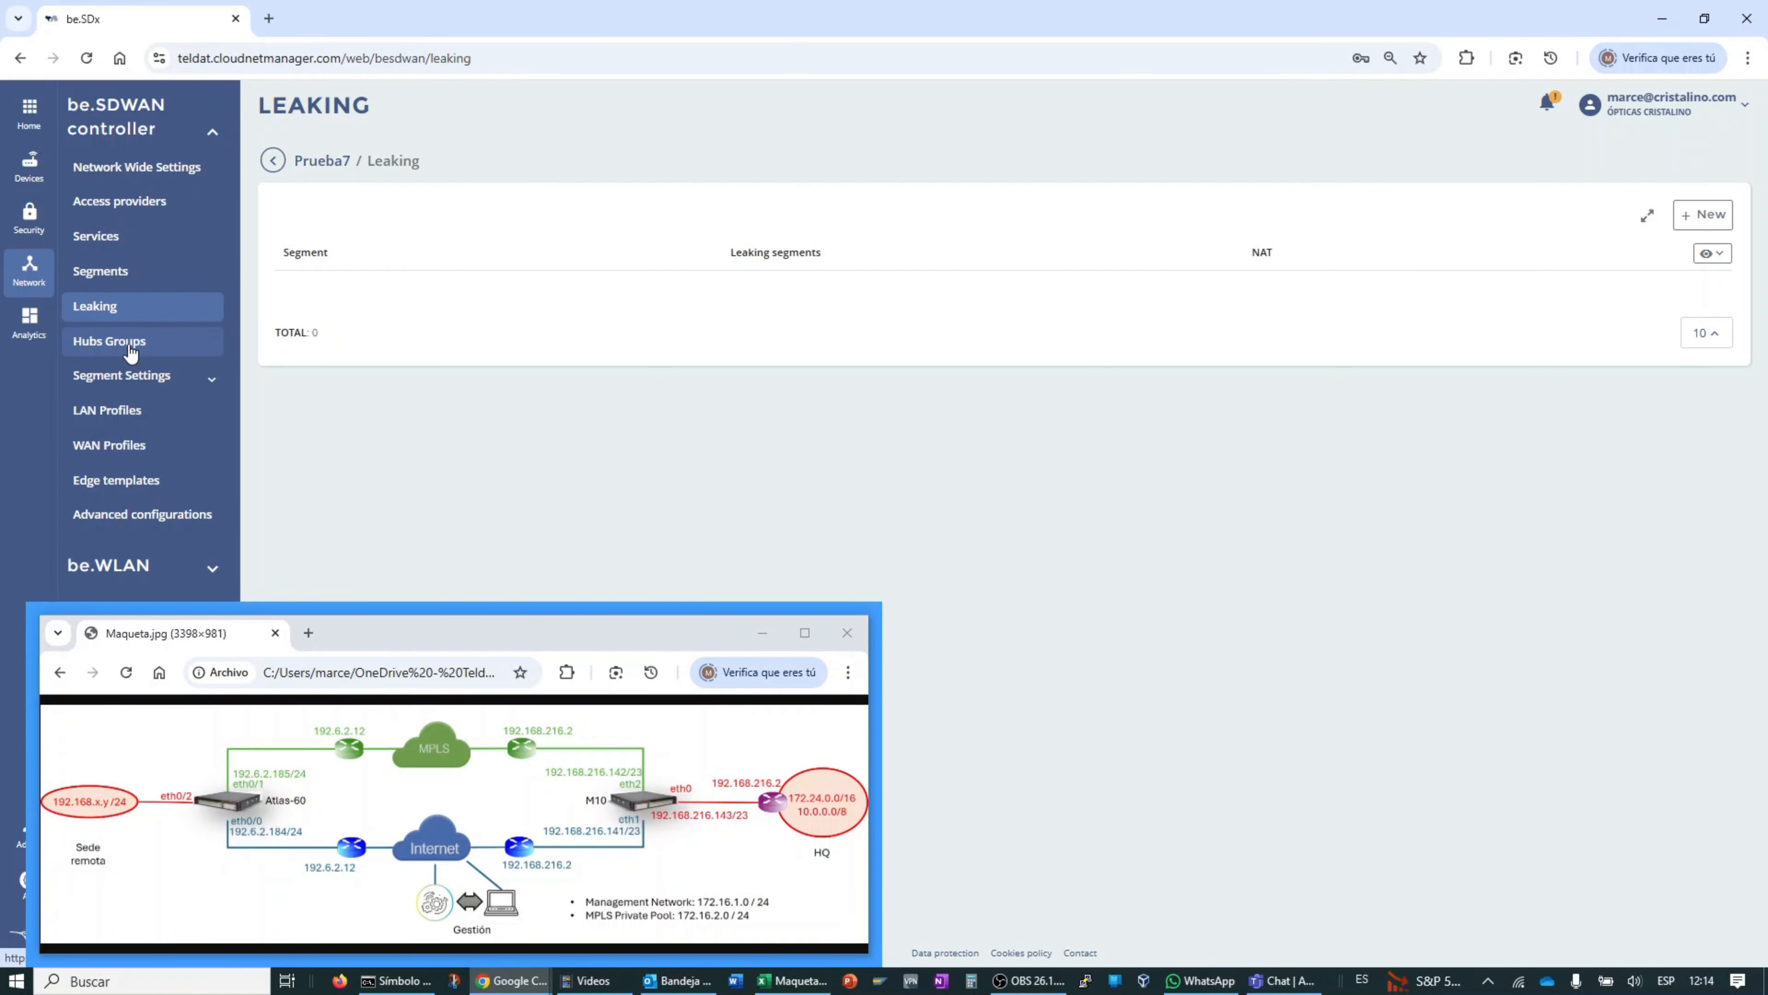
click(109, 342)
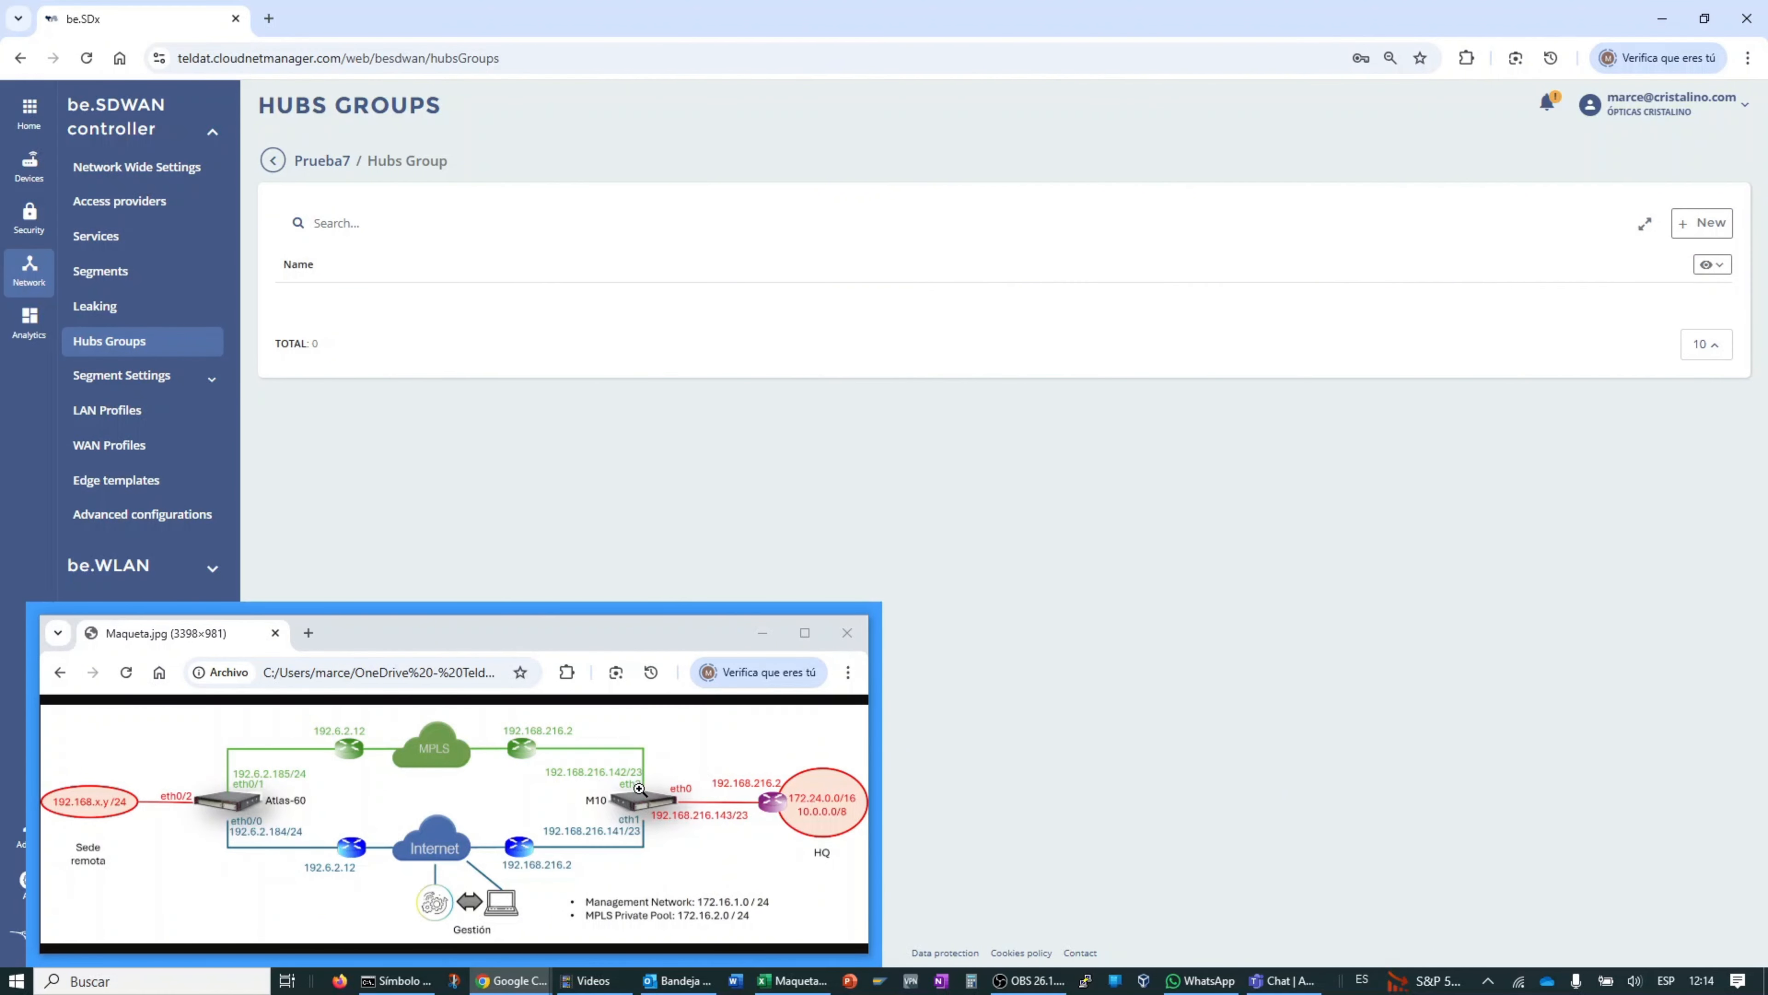
click(1702, 222)
key(alt+Tab)
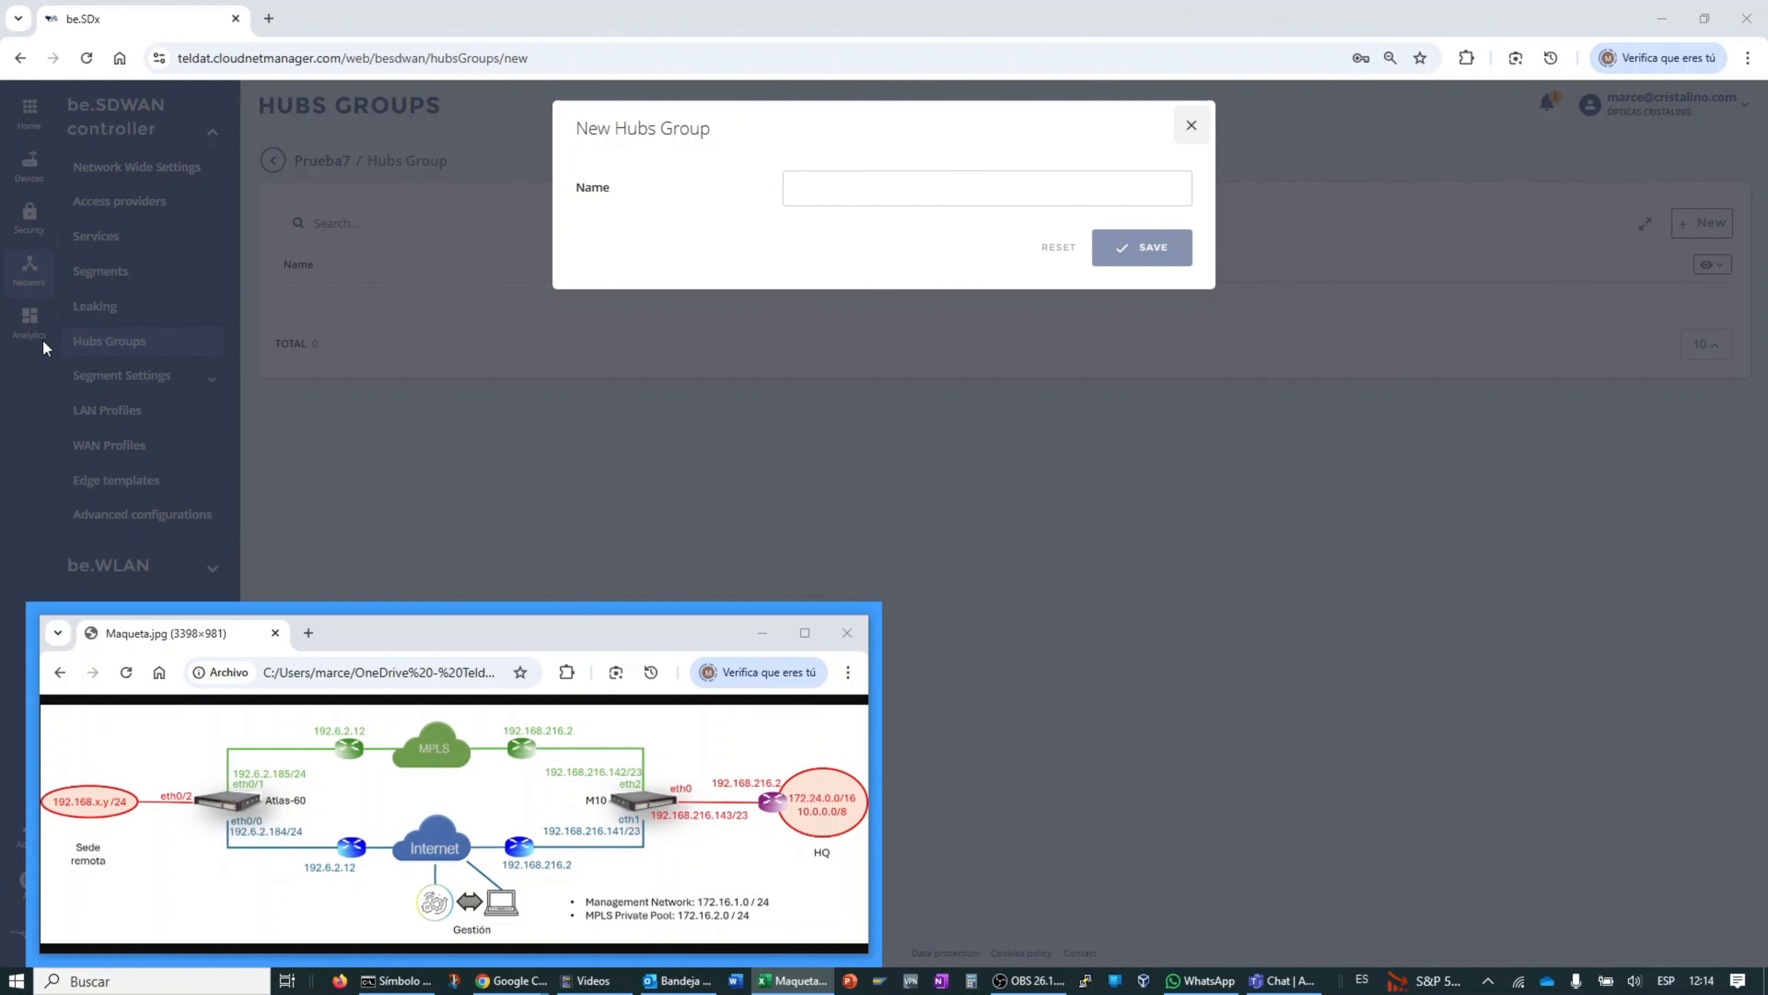
click(868, 191)
text(Hubs de HQ)
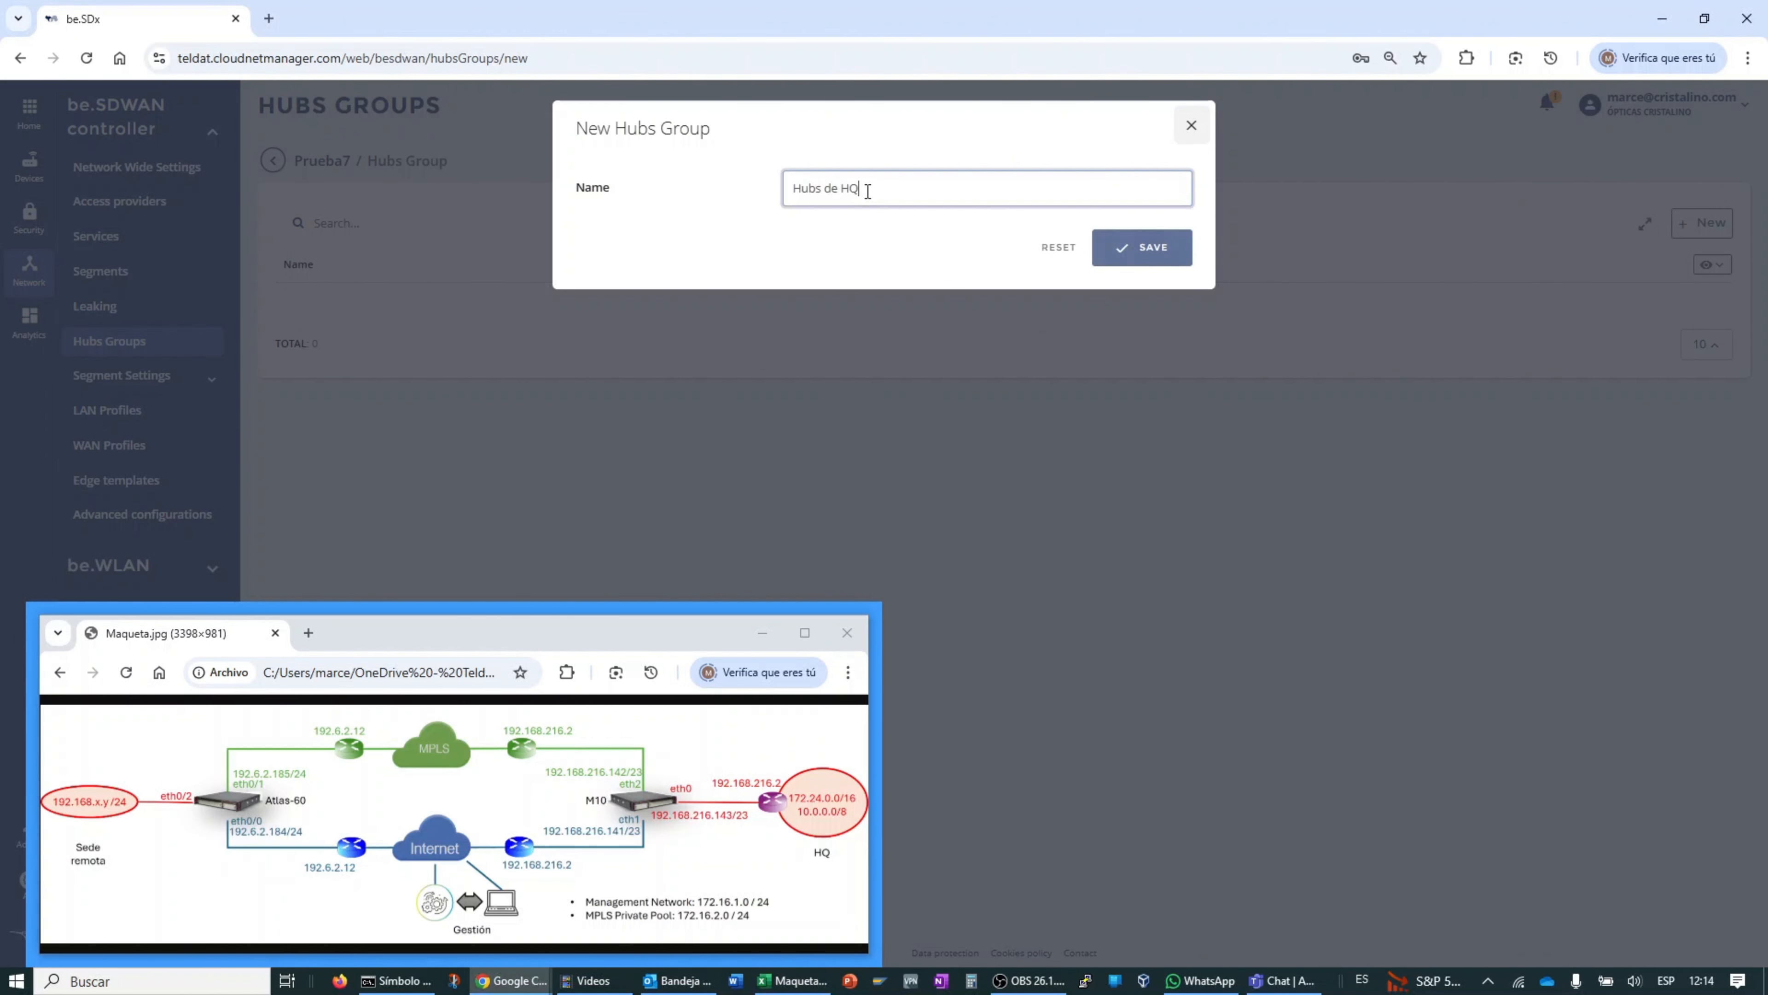
click(1145, 247)
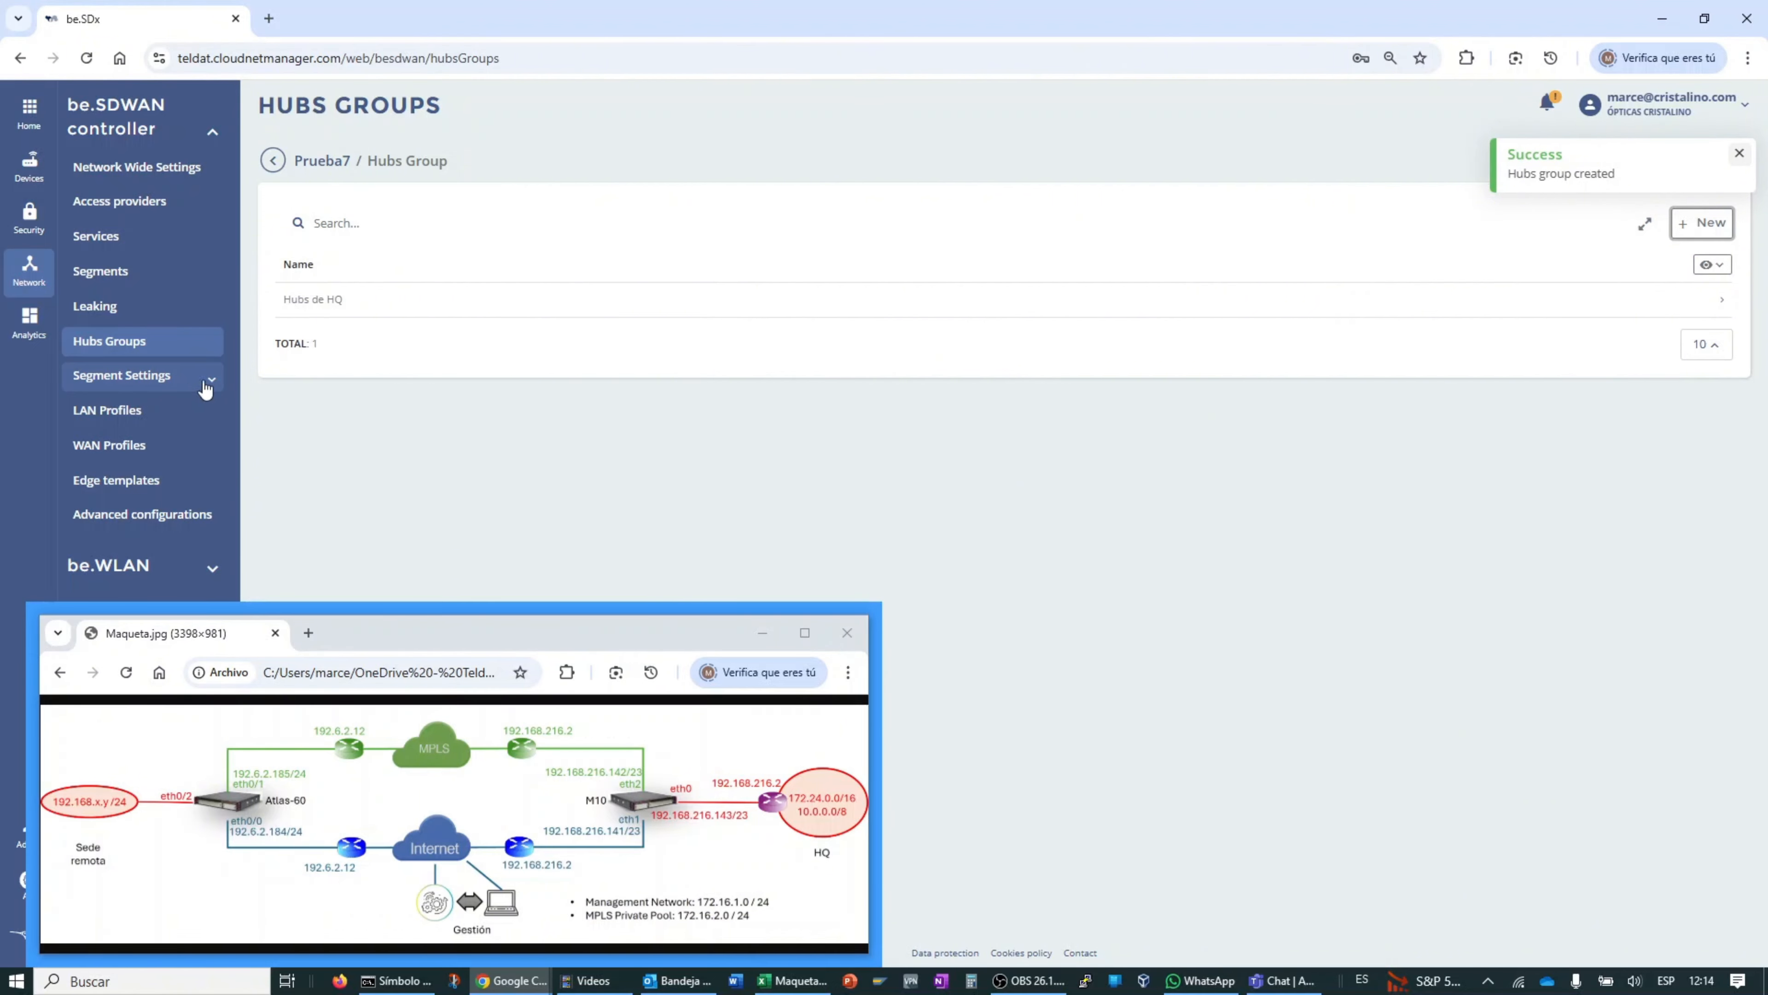
Step: Start a new user/device group named Redes IP en sedes remotas in the Main Segment and enable self-management of its address pools
click(185, 386)
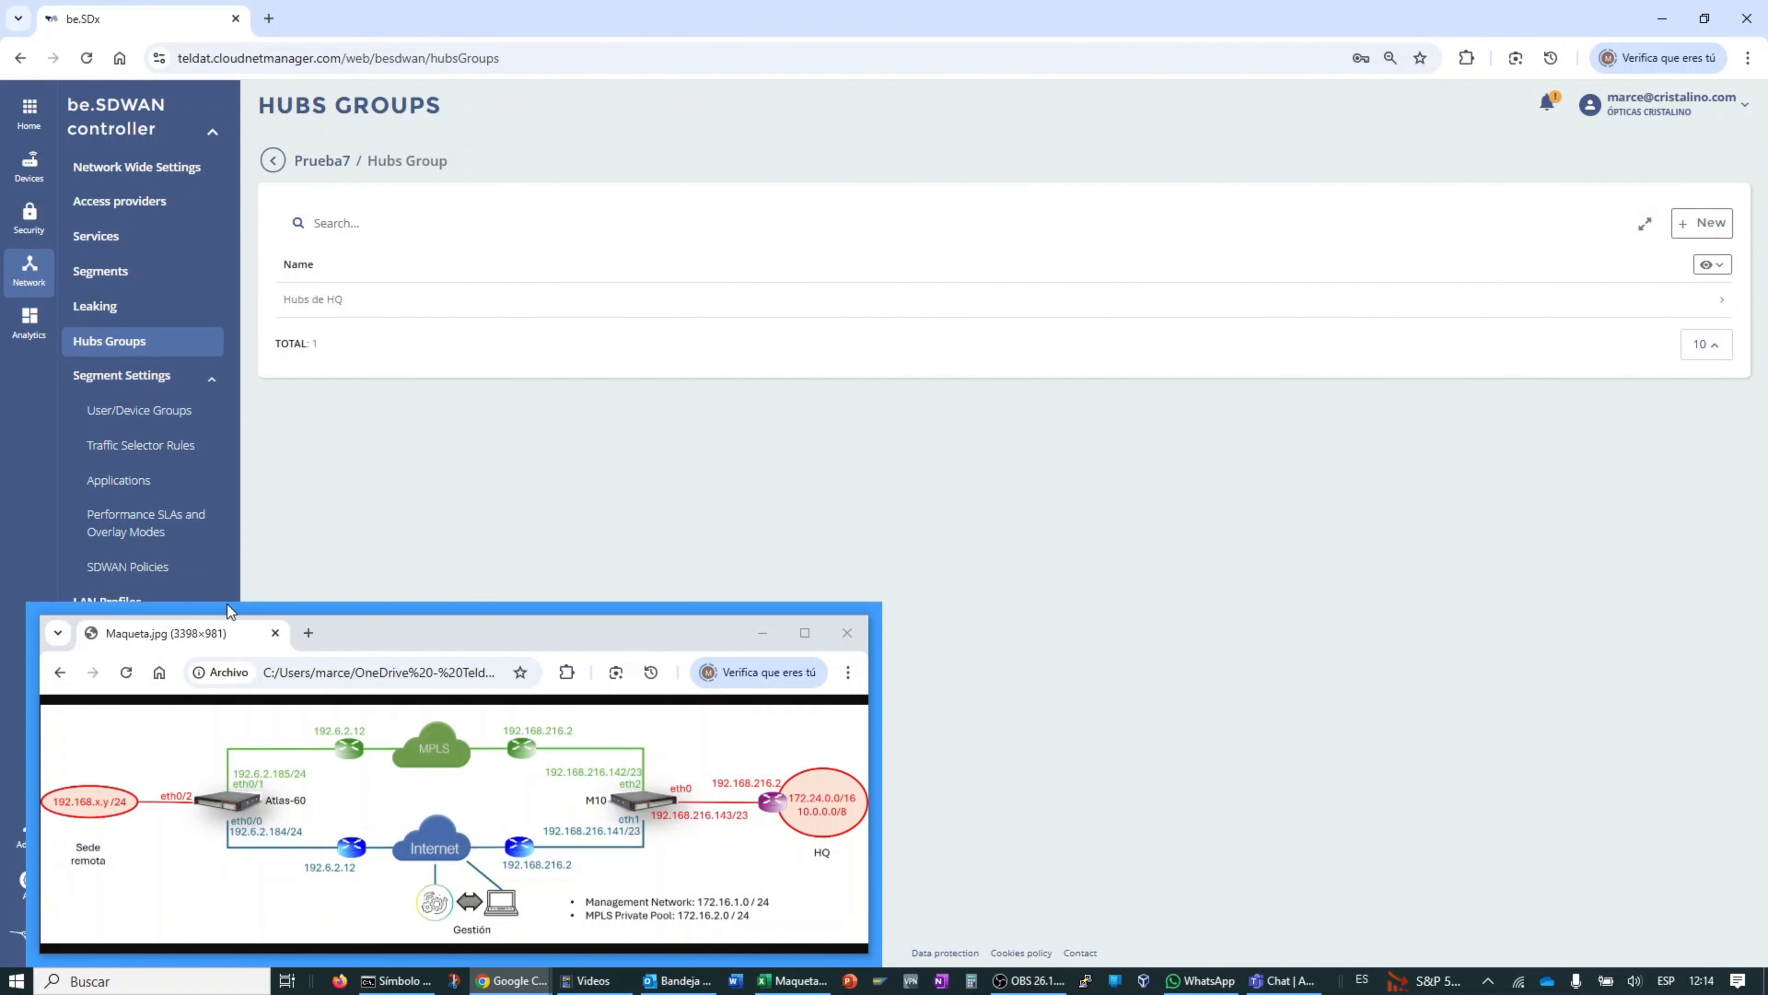
drag(384, 639, 1258, 648)
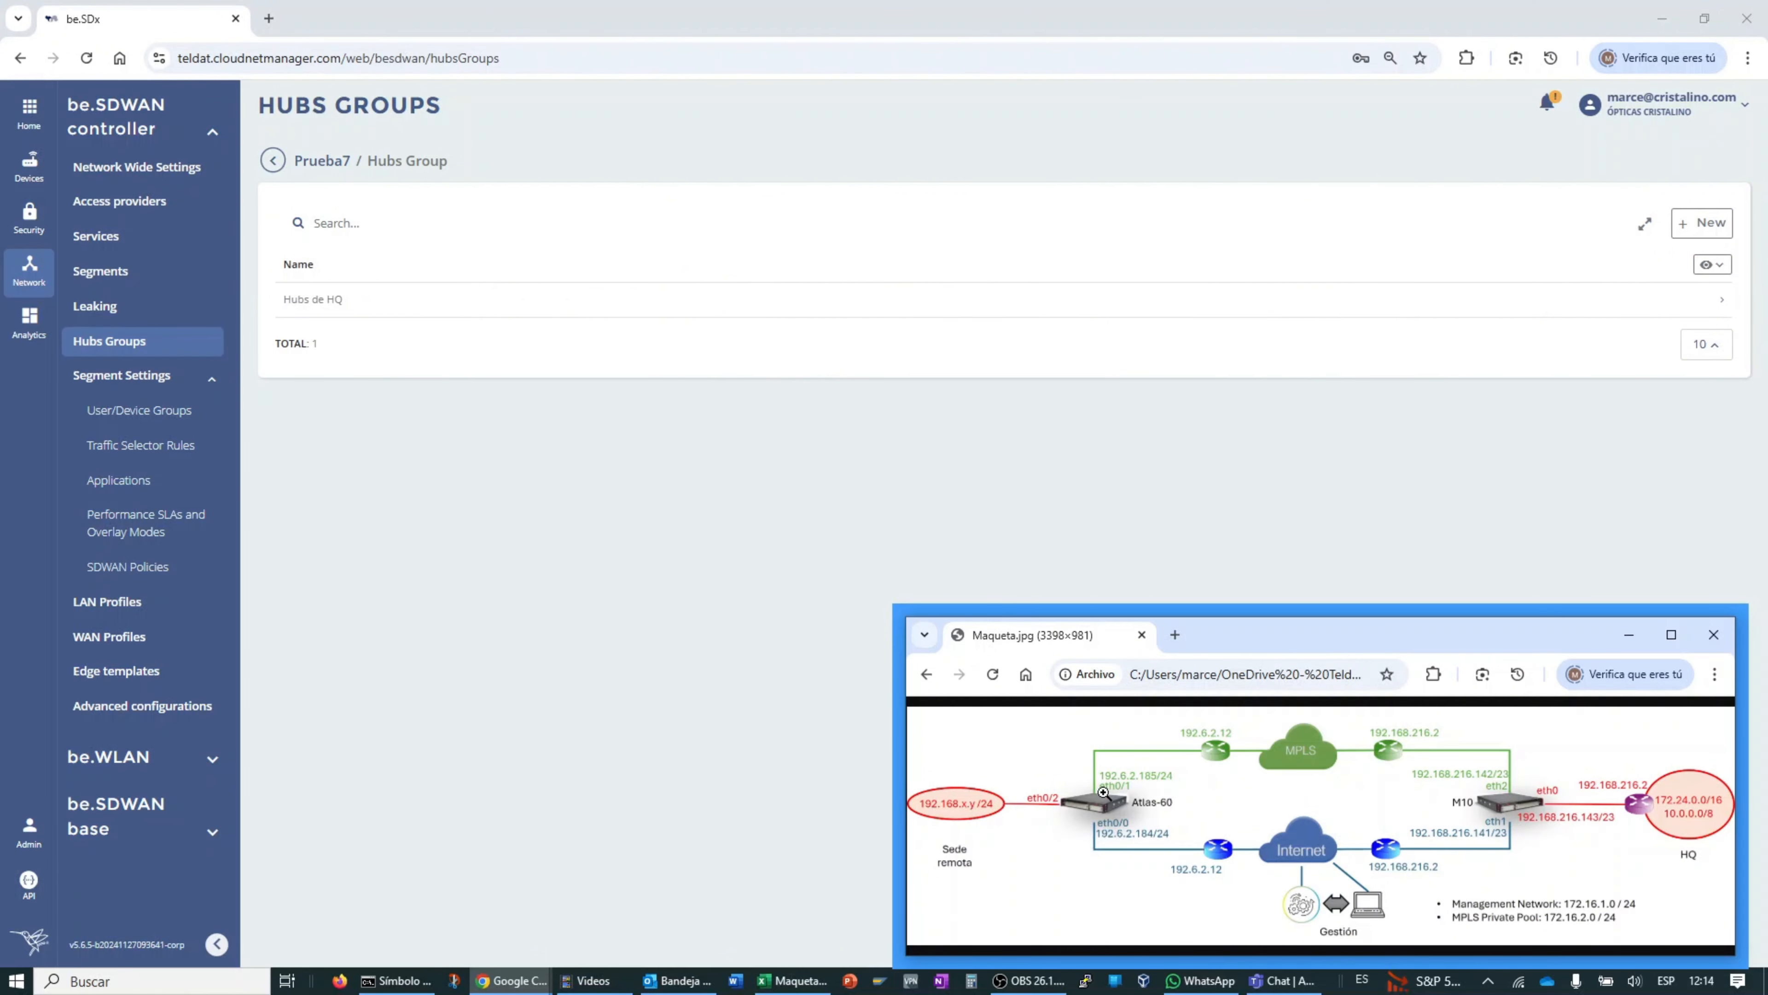
click(137, 418)
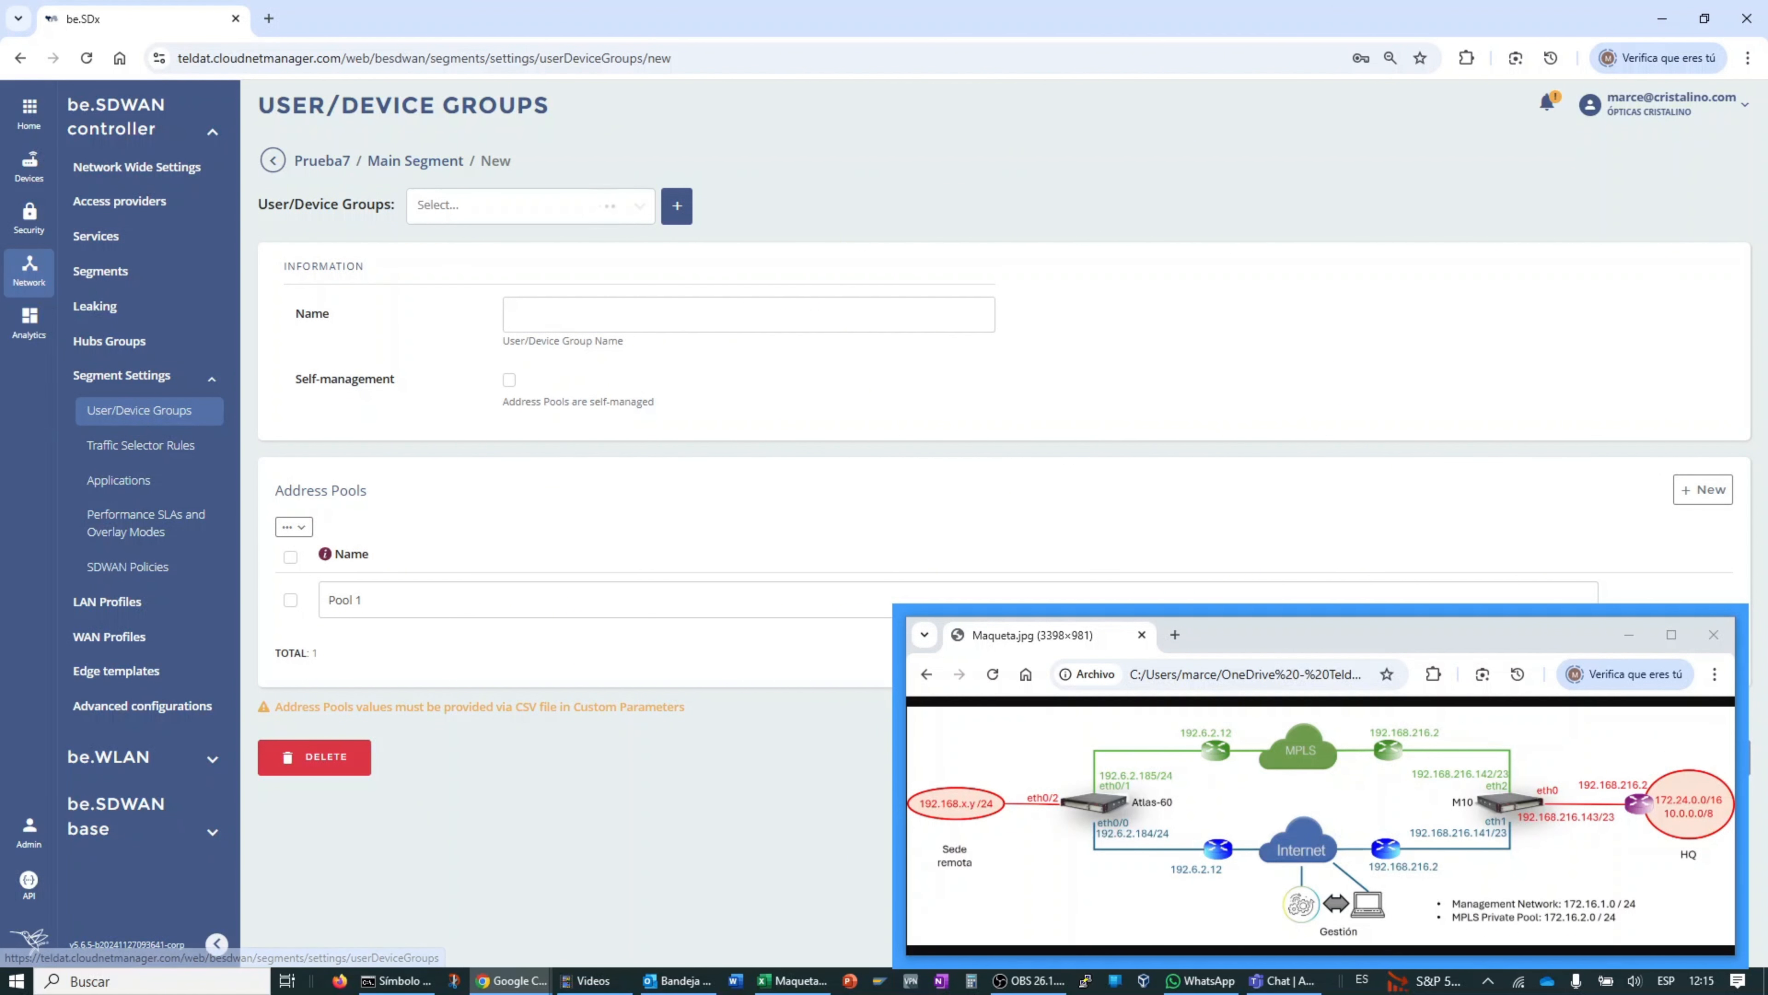
key(alt+Tab)
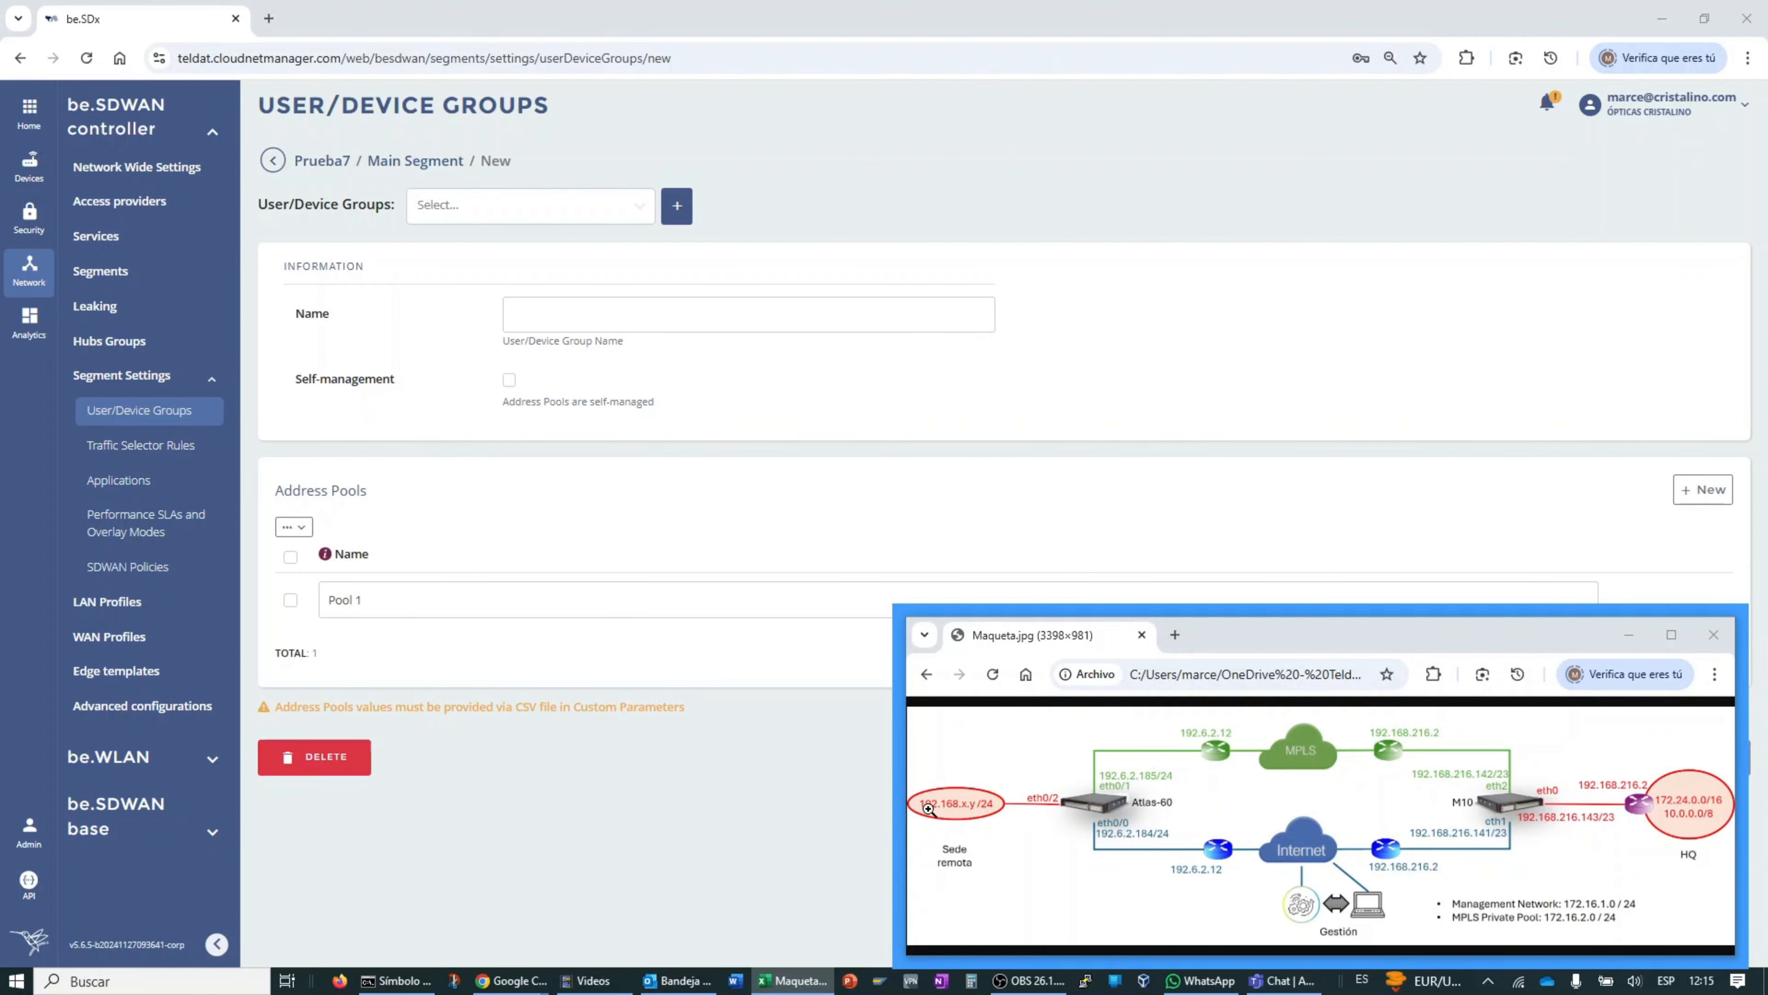
click(568, 307)
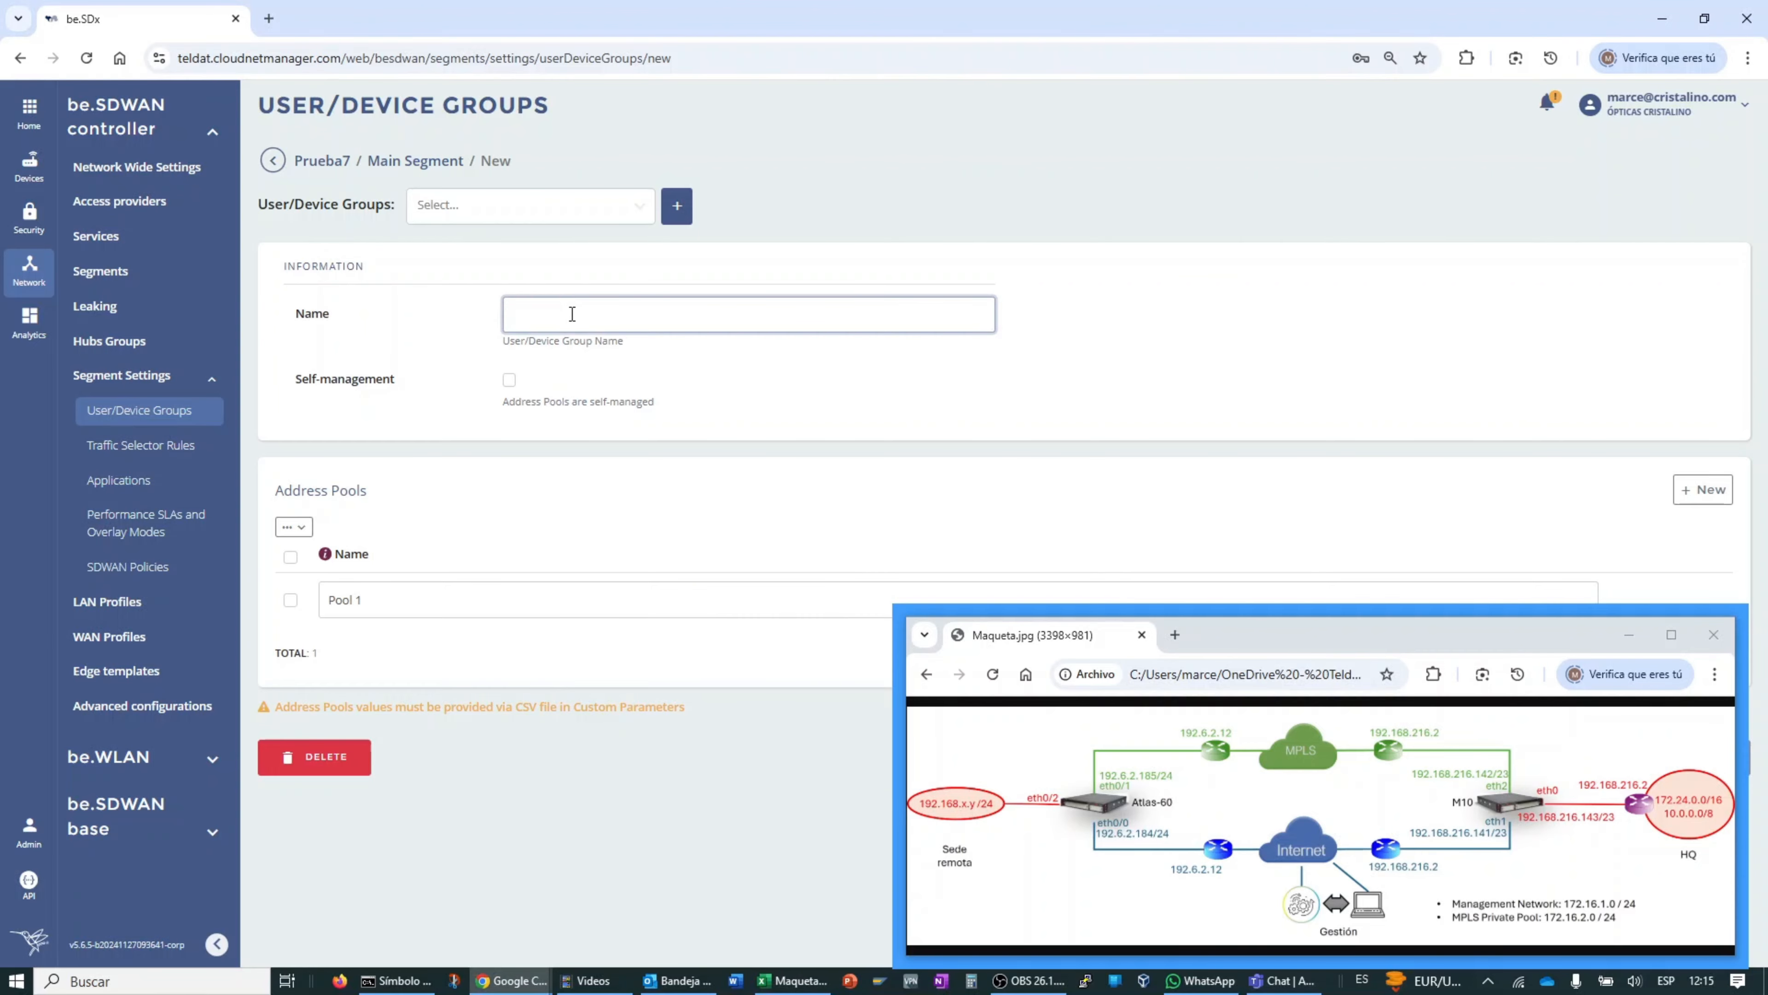
text(Redes IP en sedes remotas)
drag(671, 314, 480, 317)
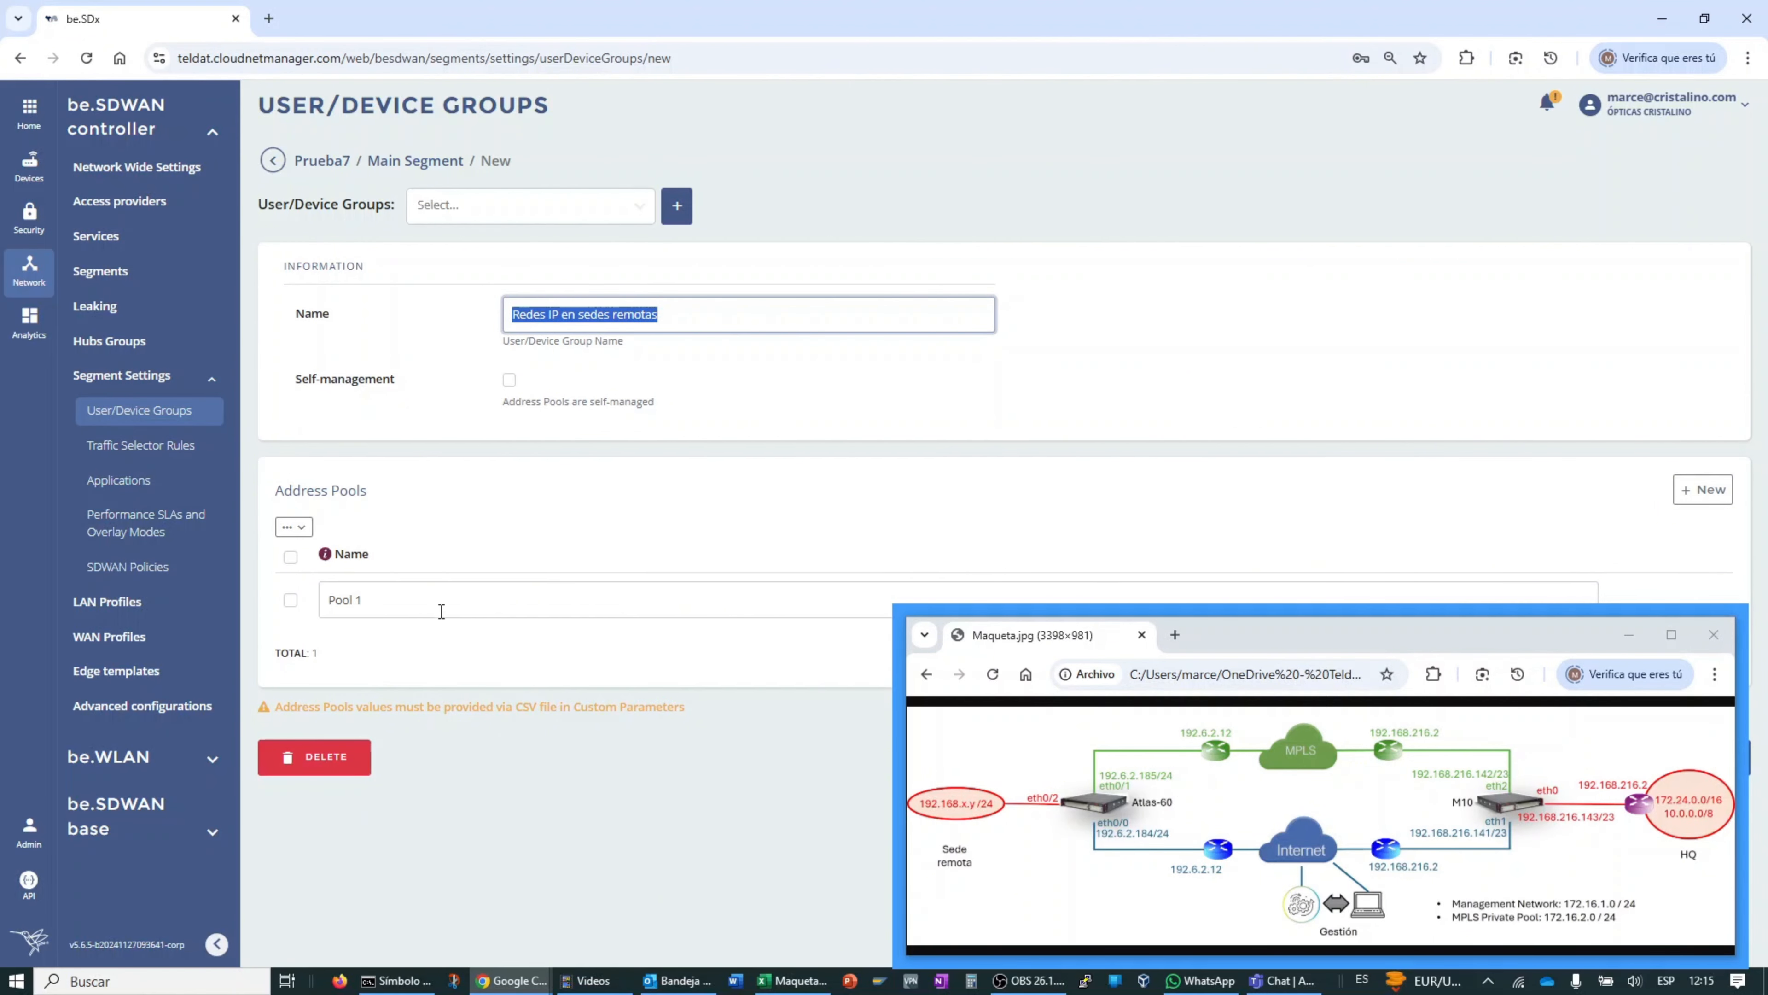
drag(1381, 635, 584, 673)
click(505, 399)
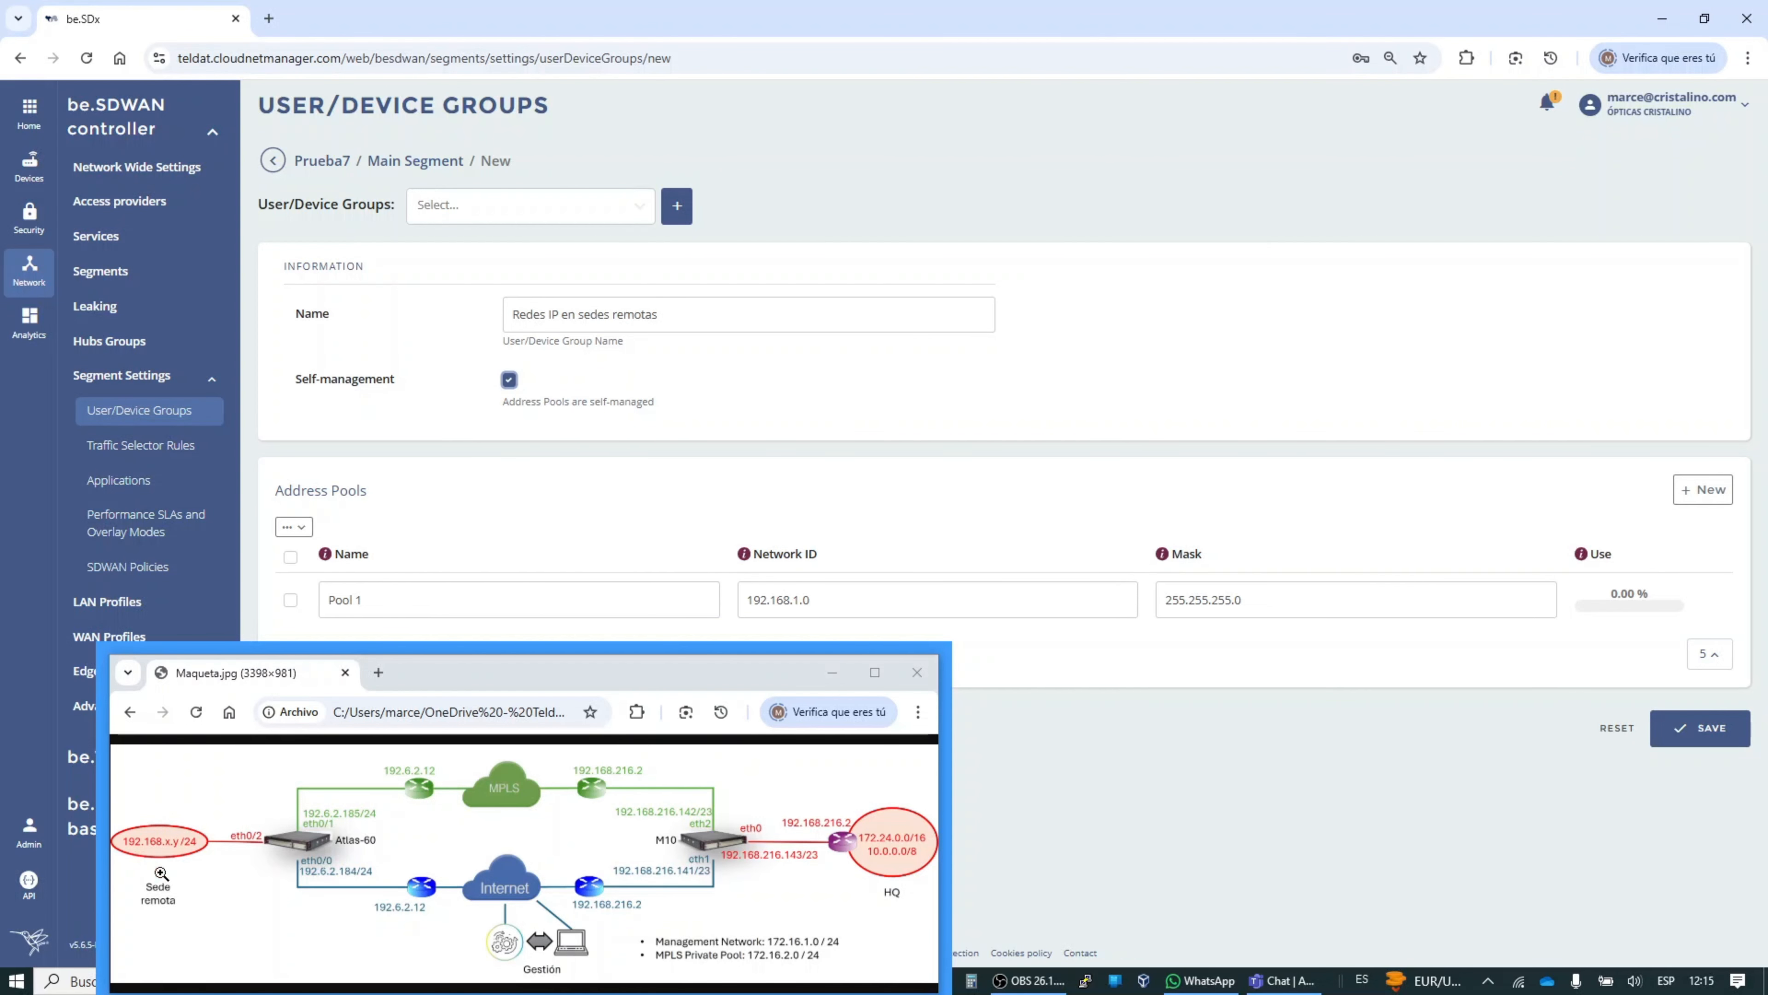
Step: Set the address pool's name and network ID to 192.168.0.0 with mask 255.255.0.0, and save the user/device group
drag(484, 677, 412, 699)
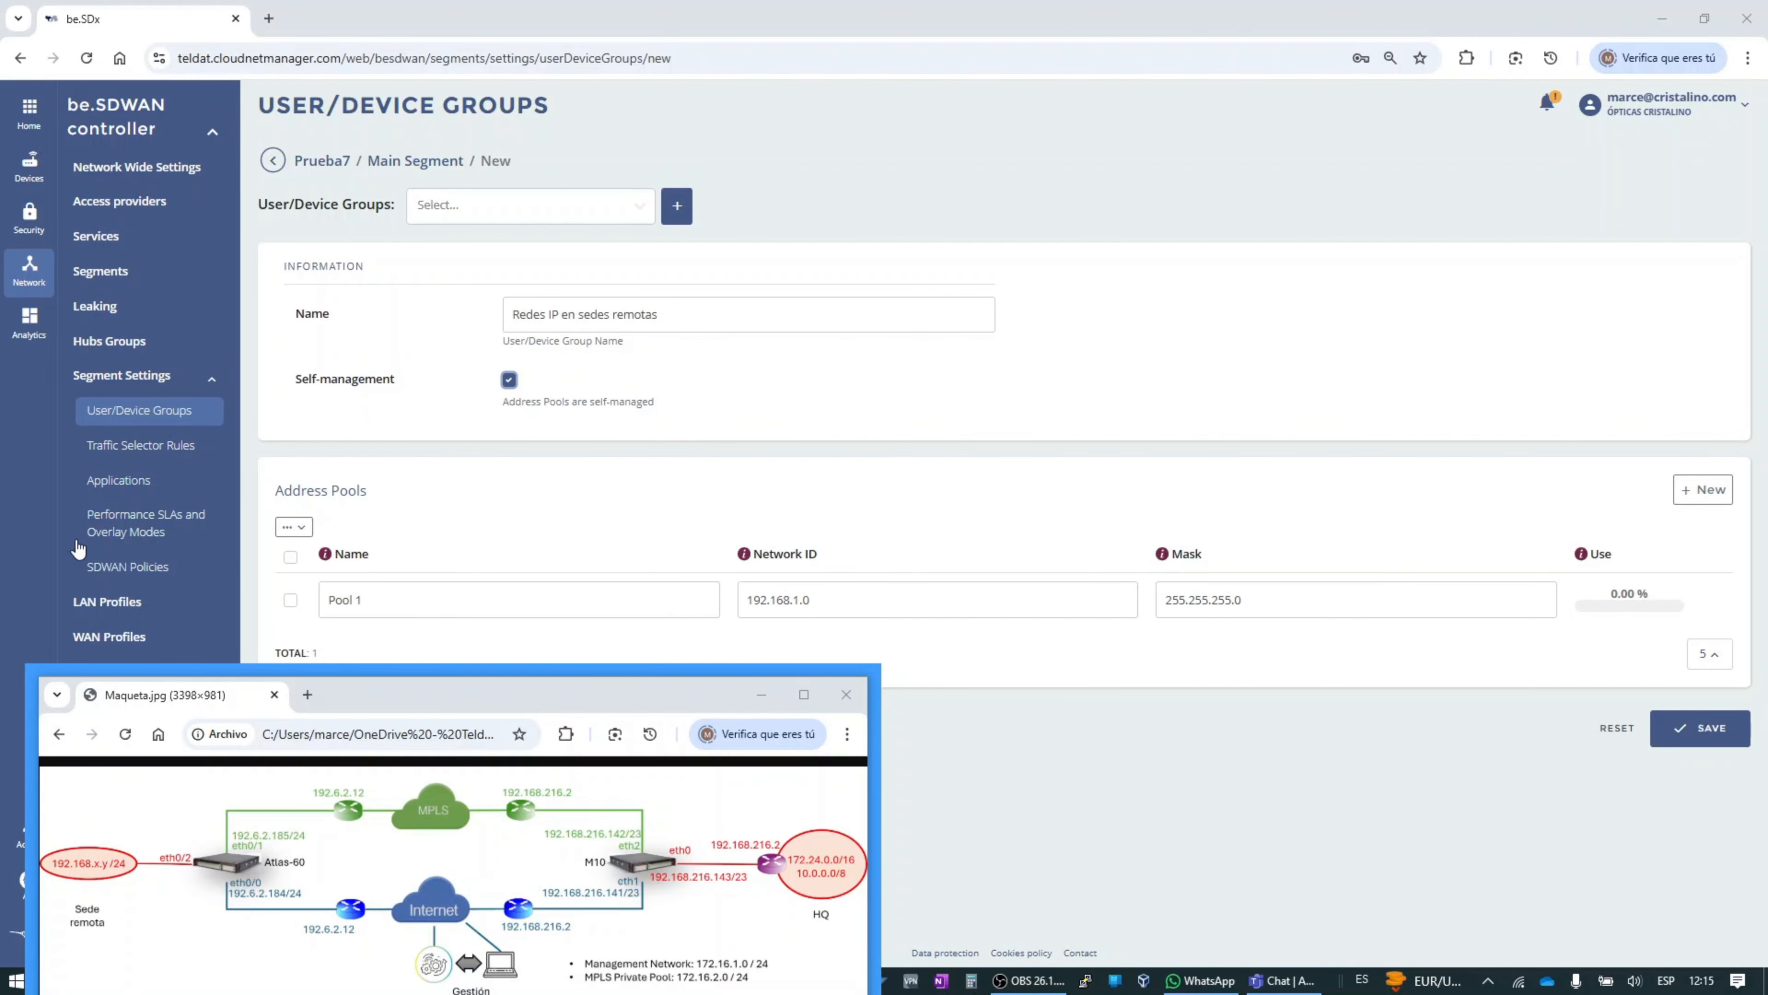
drag(403, 604, 272, 608)
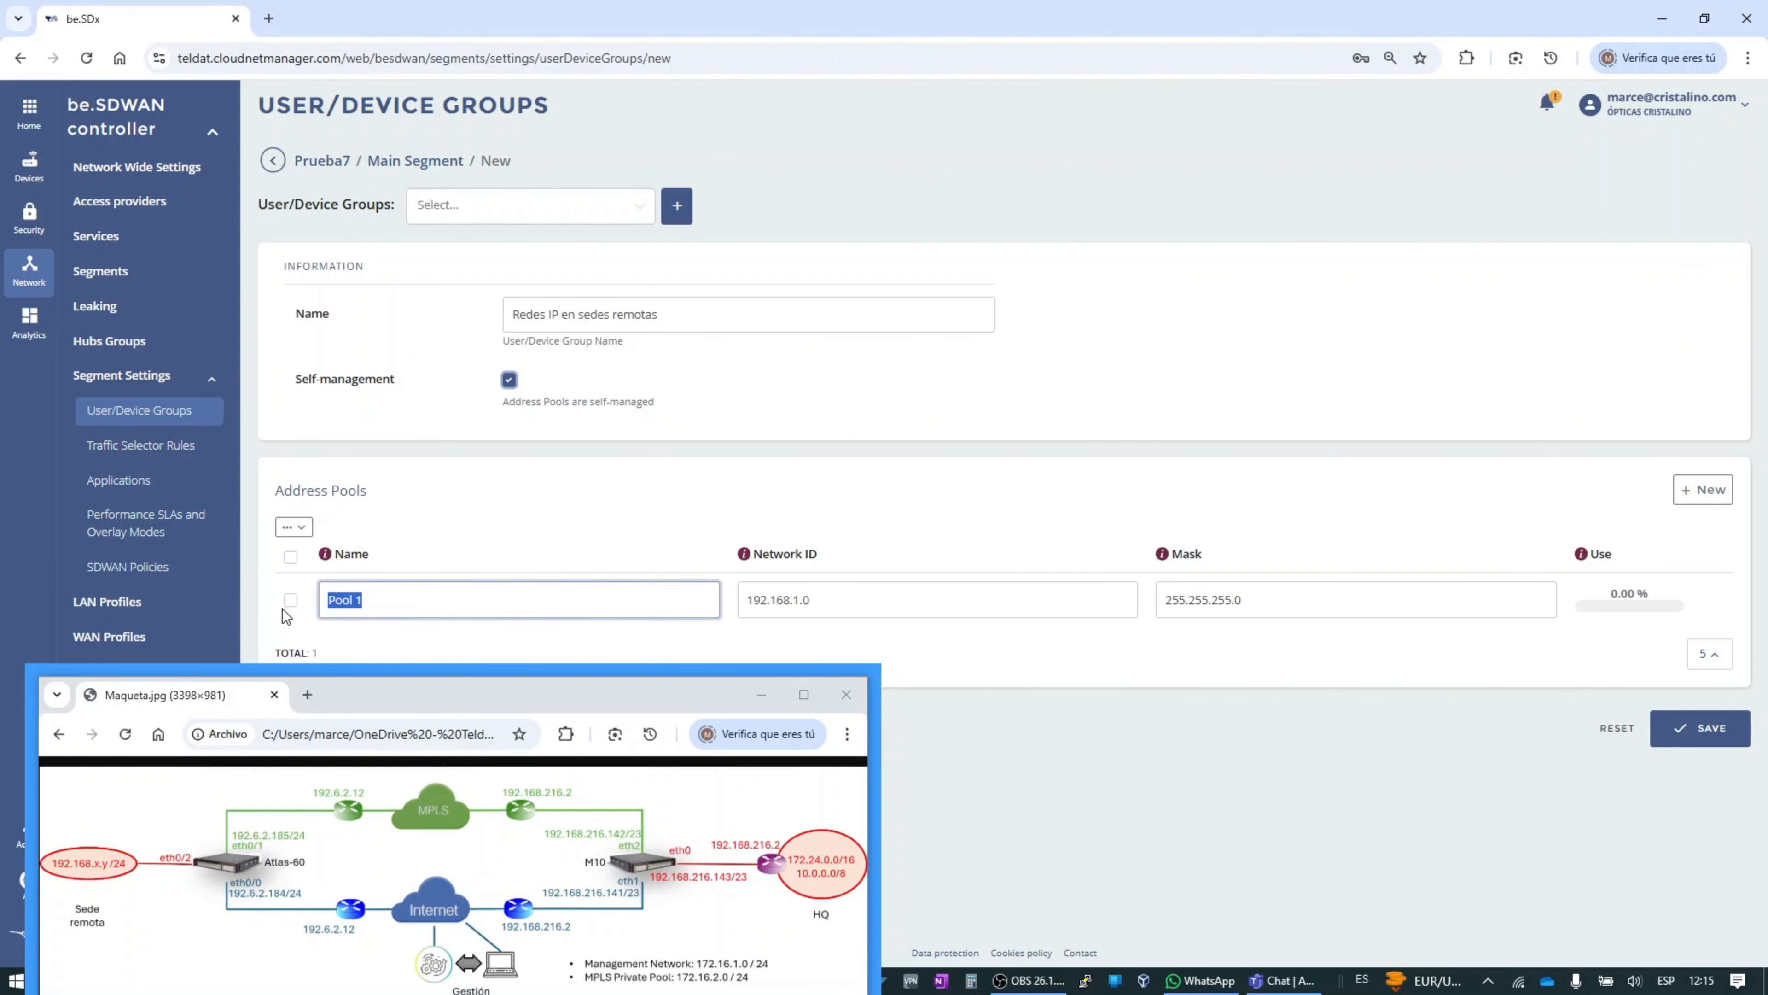
text(192.168.0.0)
drag(426, 603, 275, 608)
click(842, 598)
drag(842, 598, 559, 601)
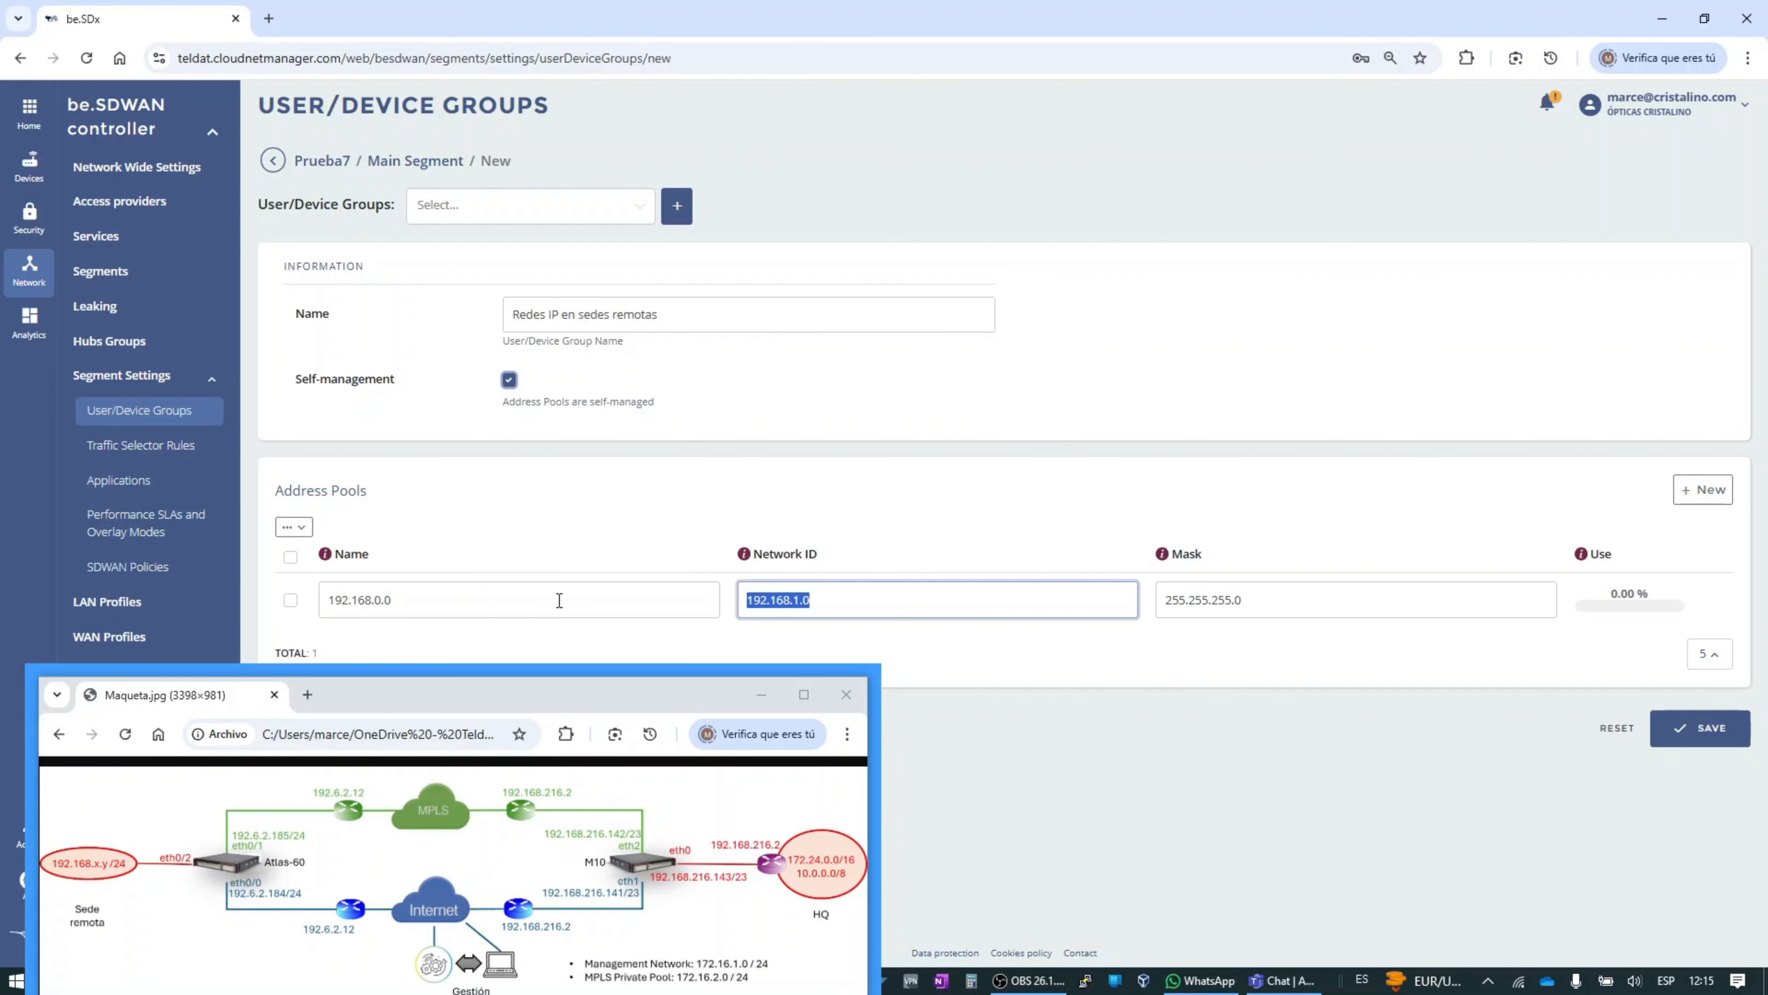
text(192.168.0.0)
drag(1230, 601, 1214, 603)
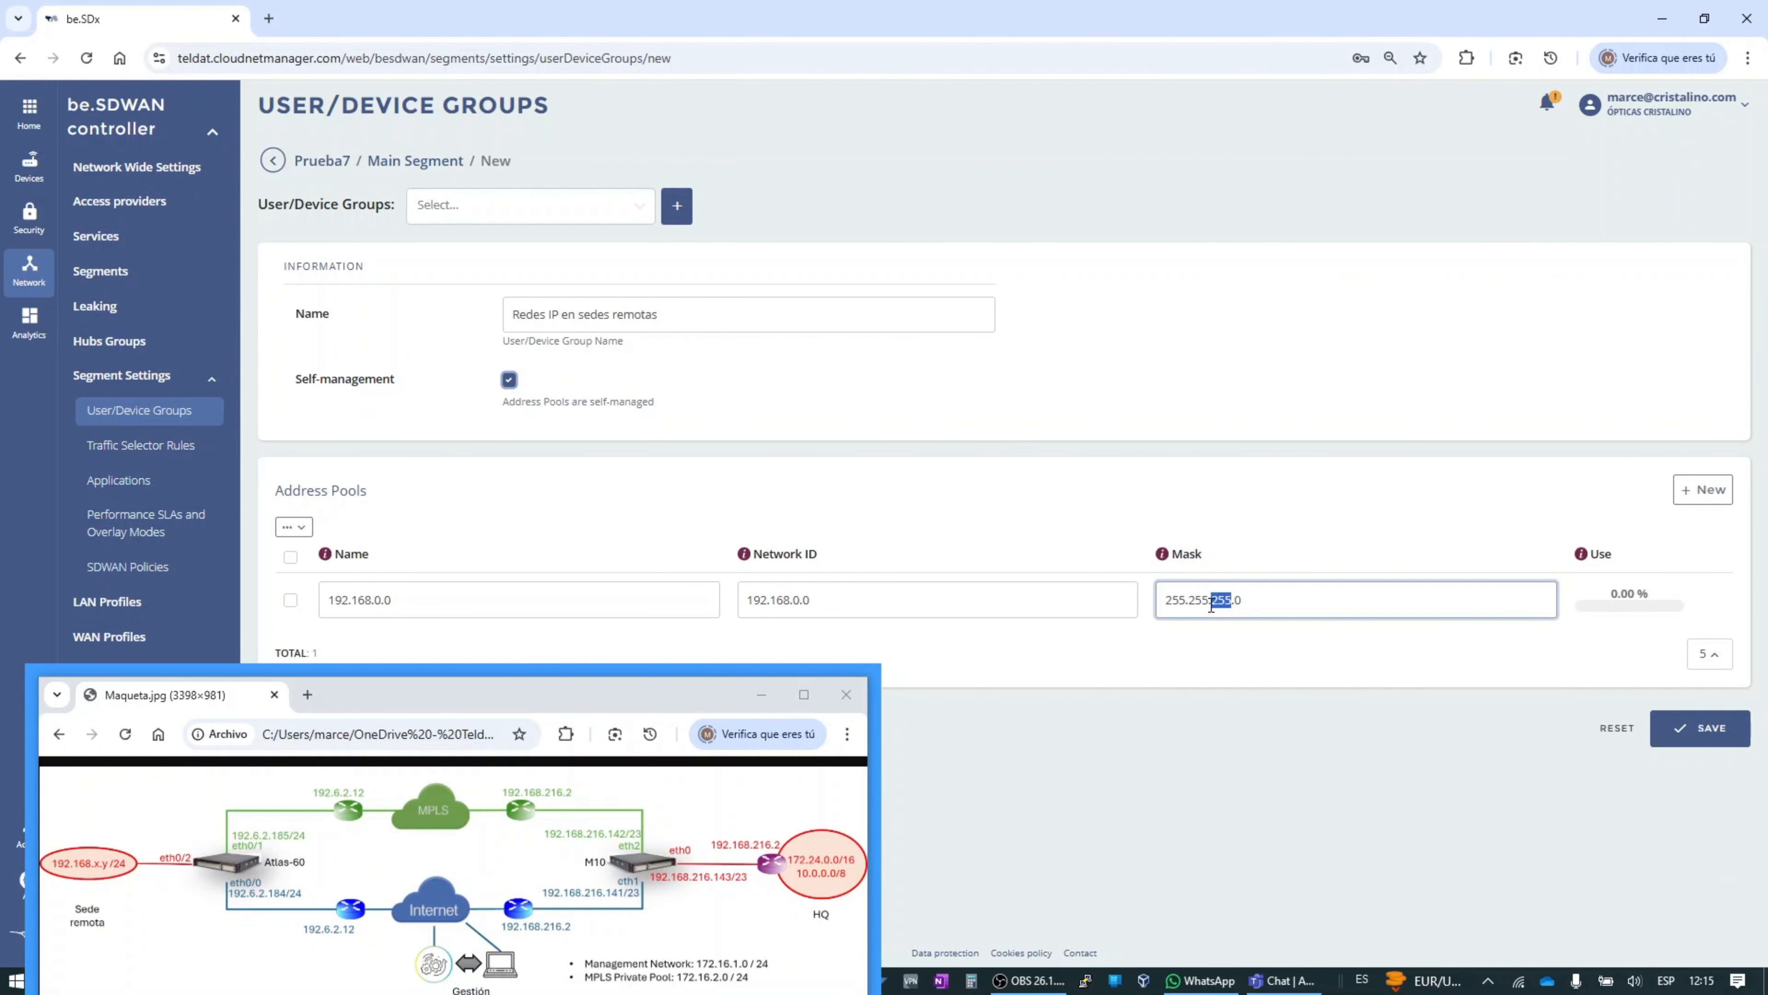
text(0)
click(1712, 737)
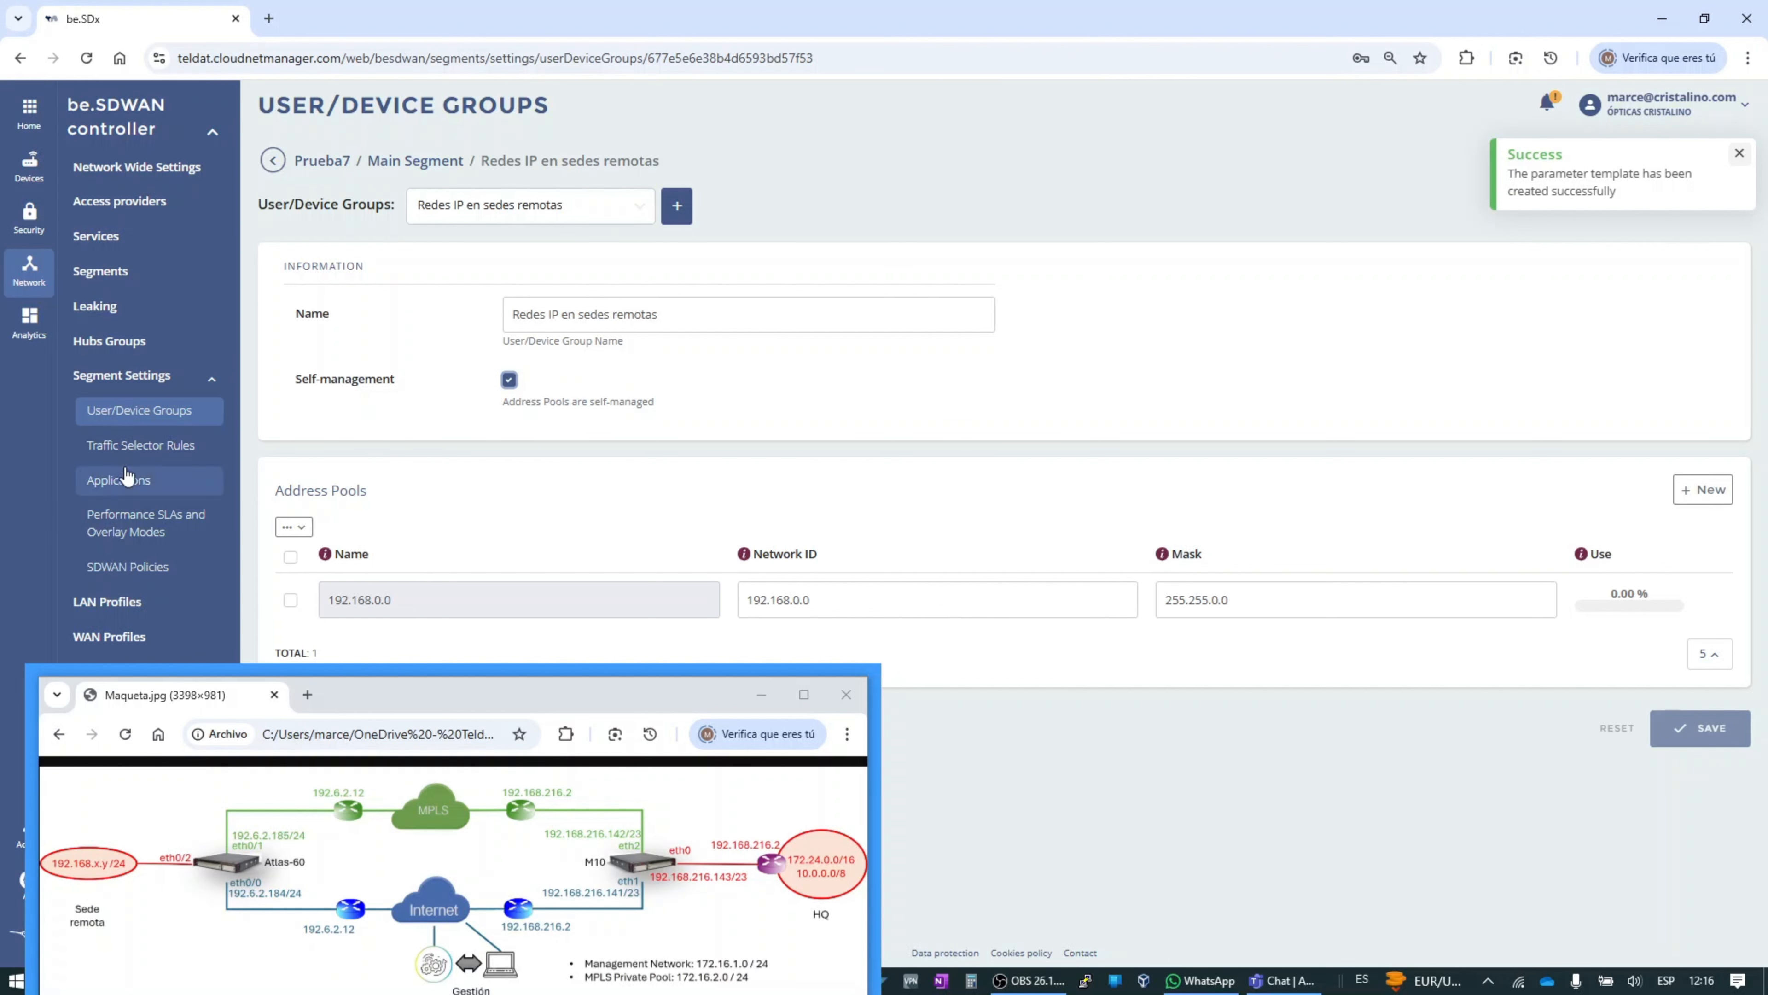
Step: Start a new traffic selector rule in the Main Segment and name it Trafico Sedes Remotas - HQ
click(158, 453)
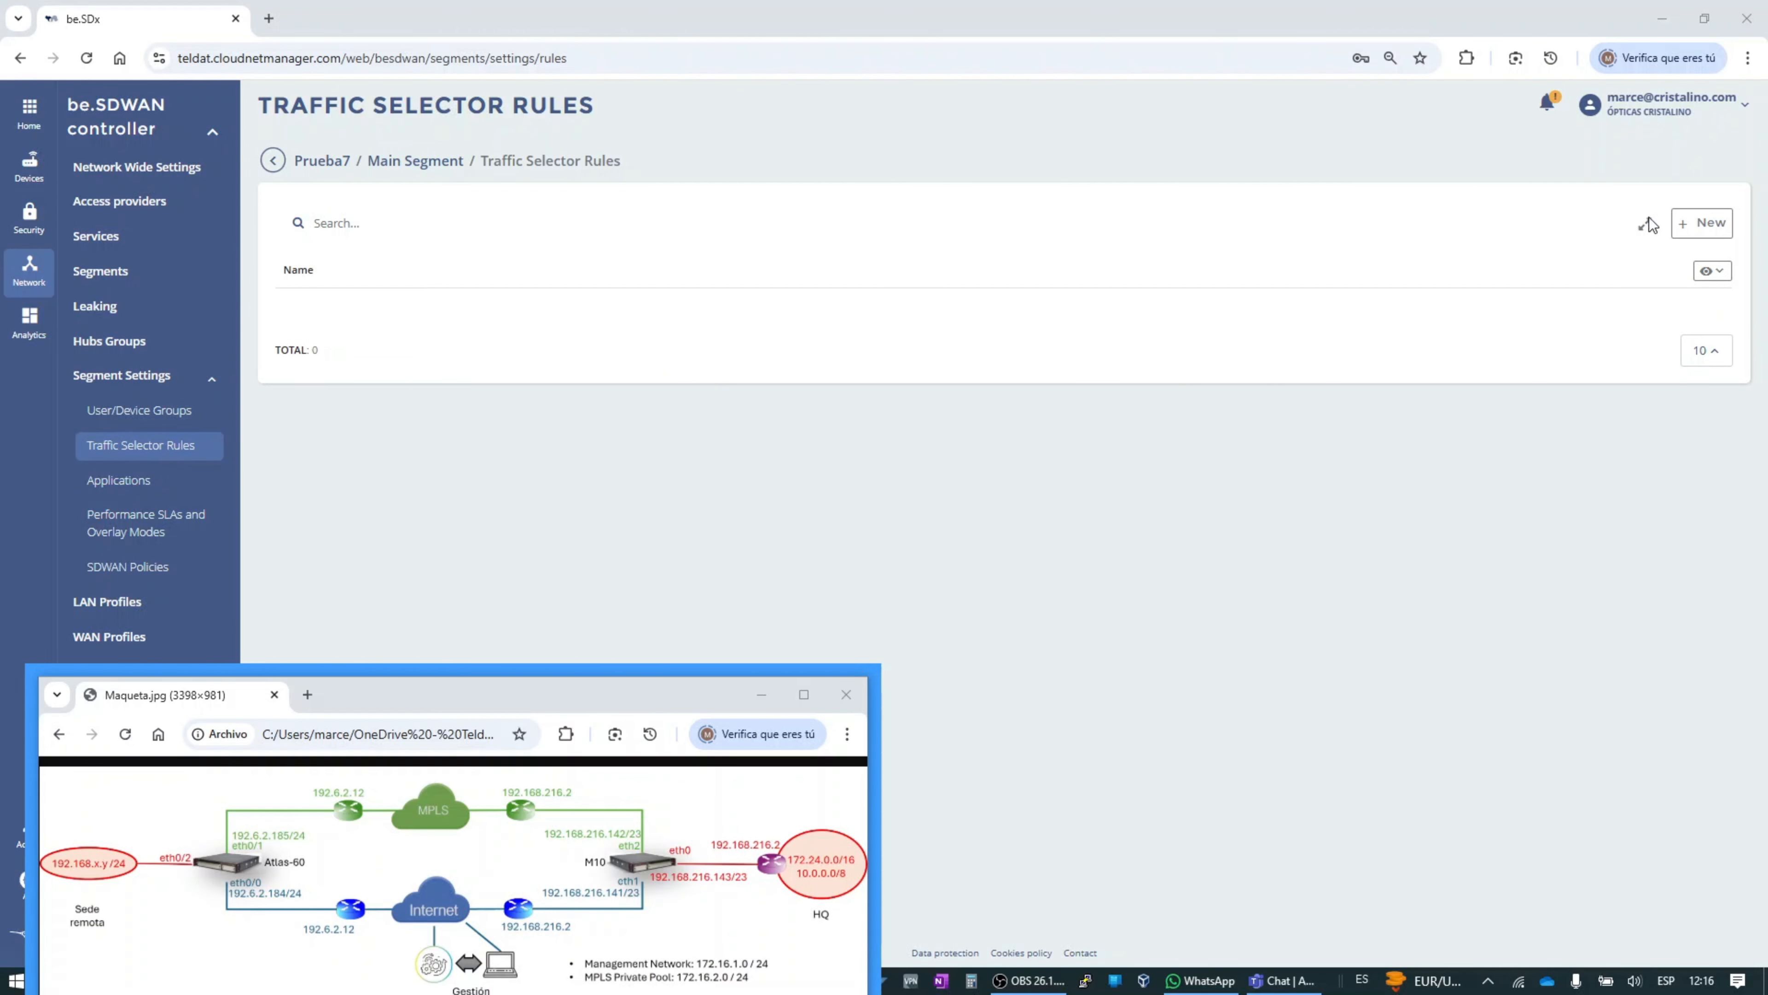
click(1704, 224)
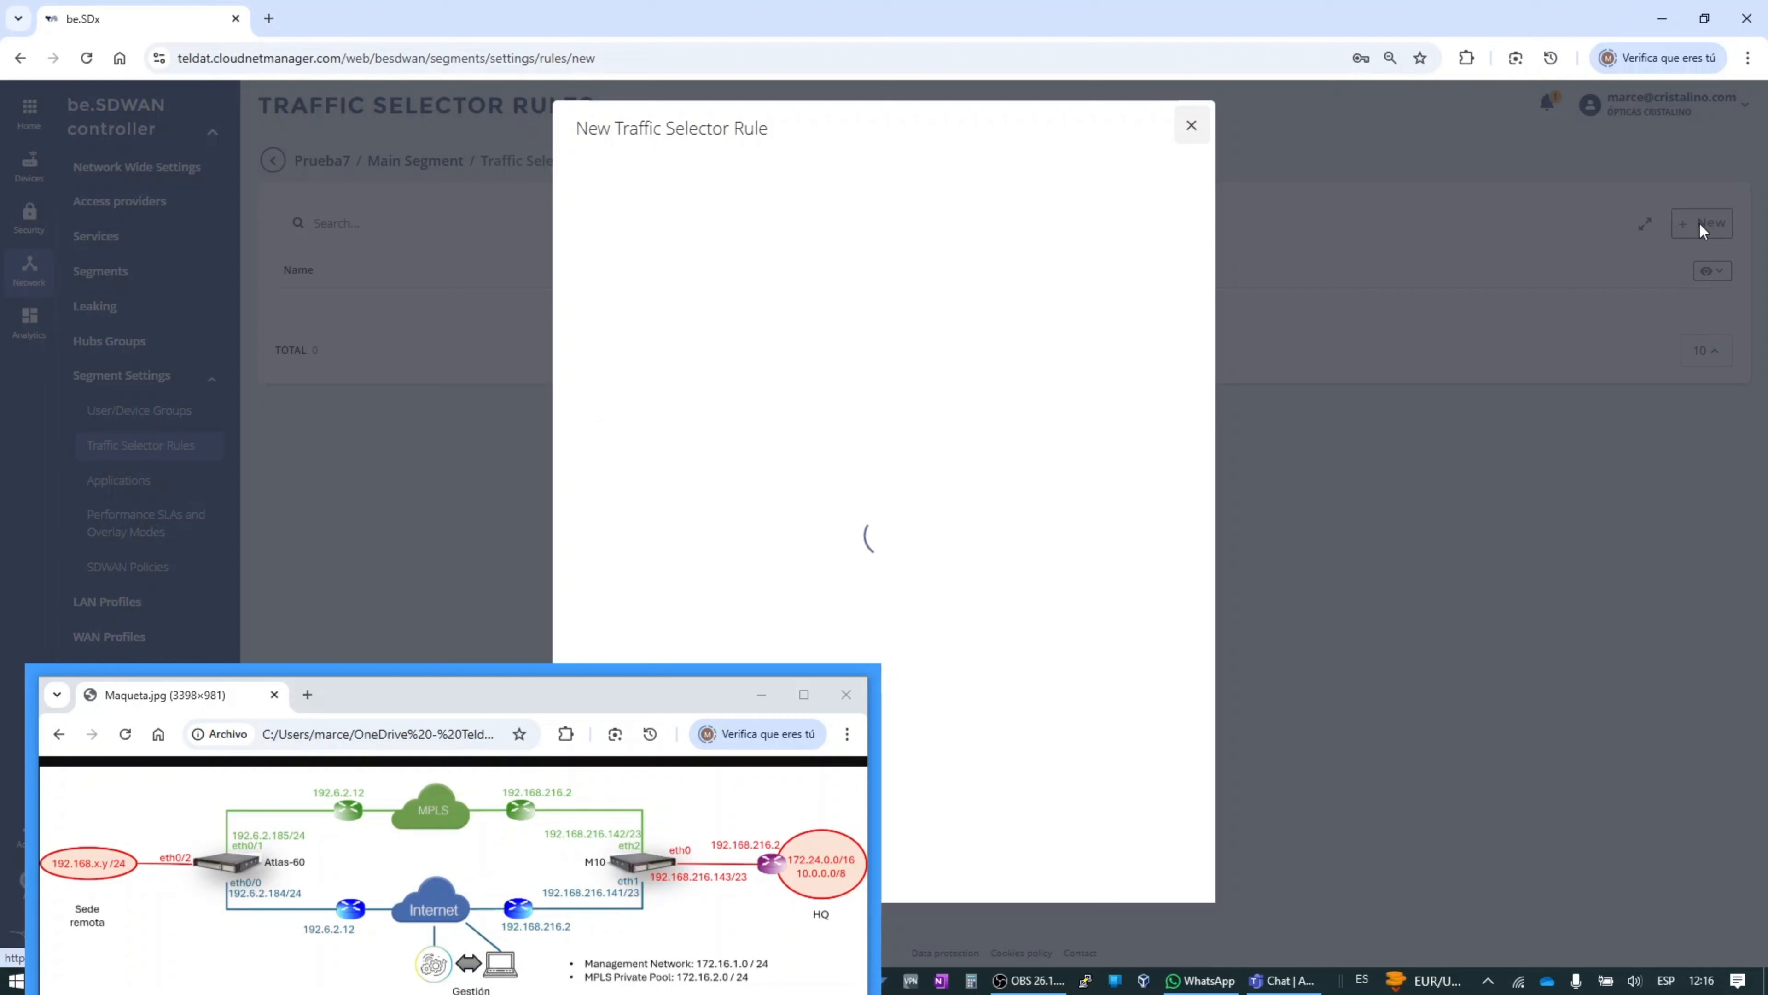
click(867, 190)
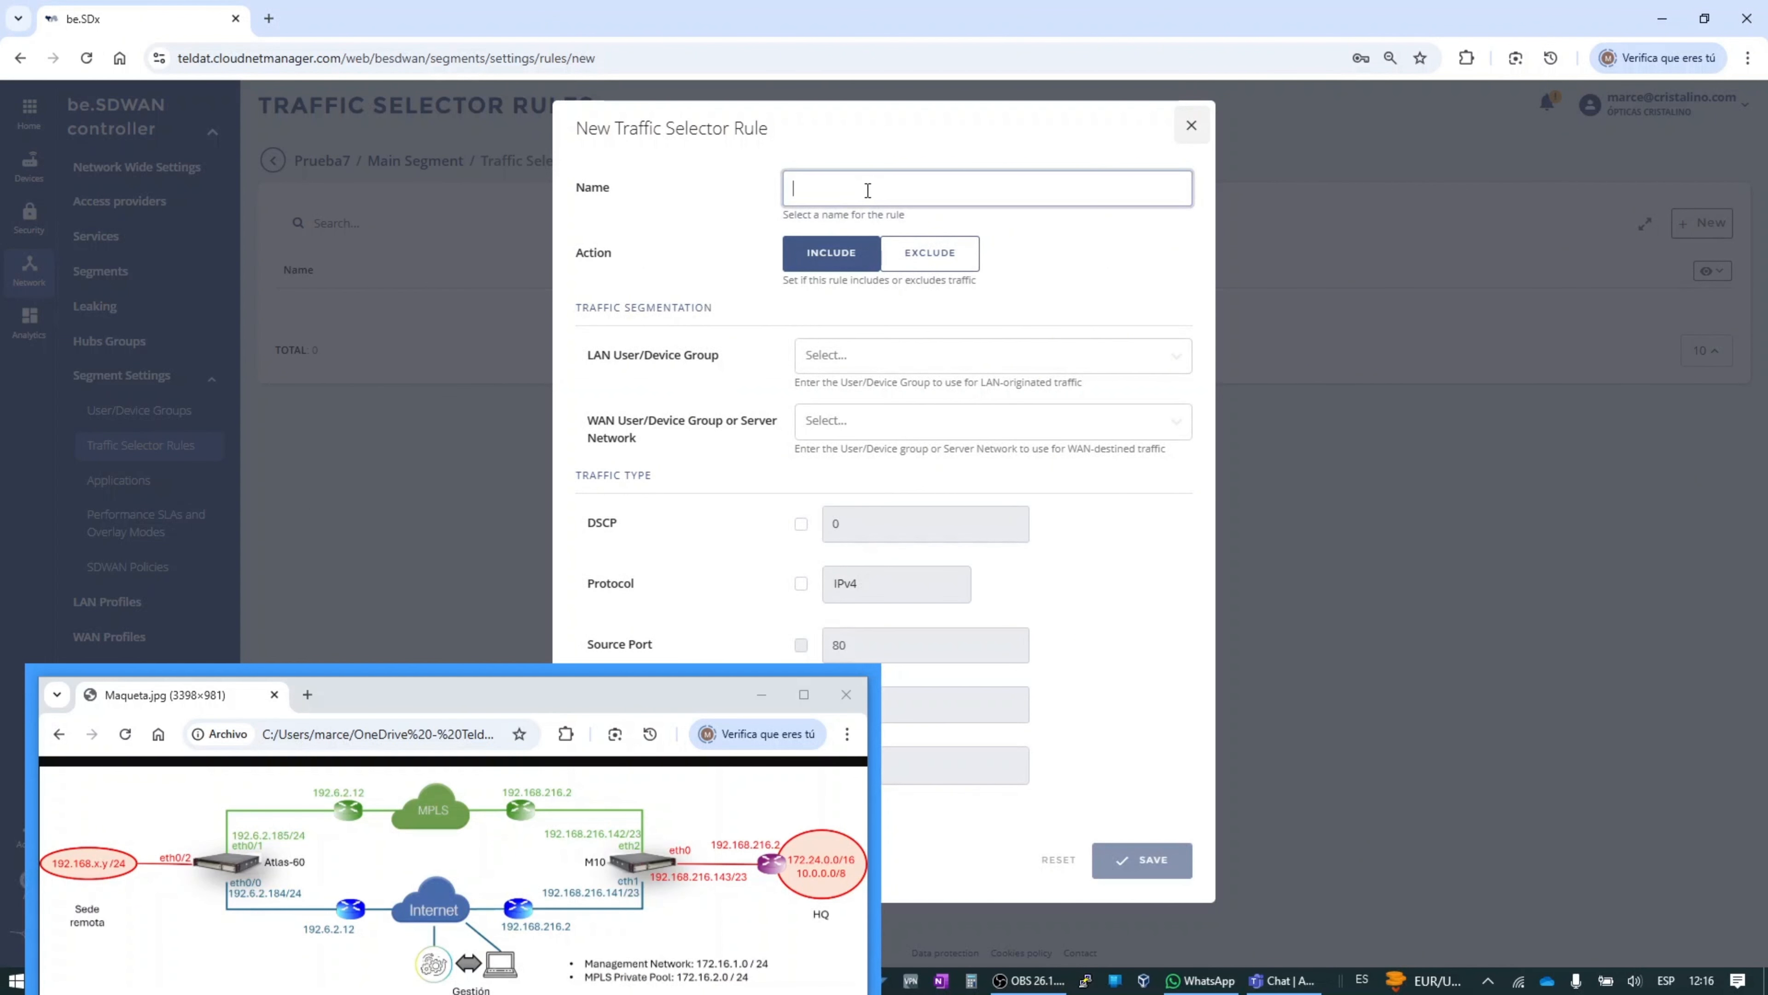
text(Trafico Sedes Remotas - HQ)
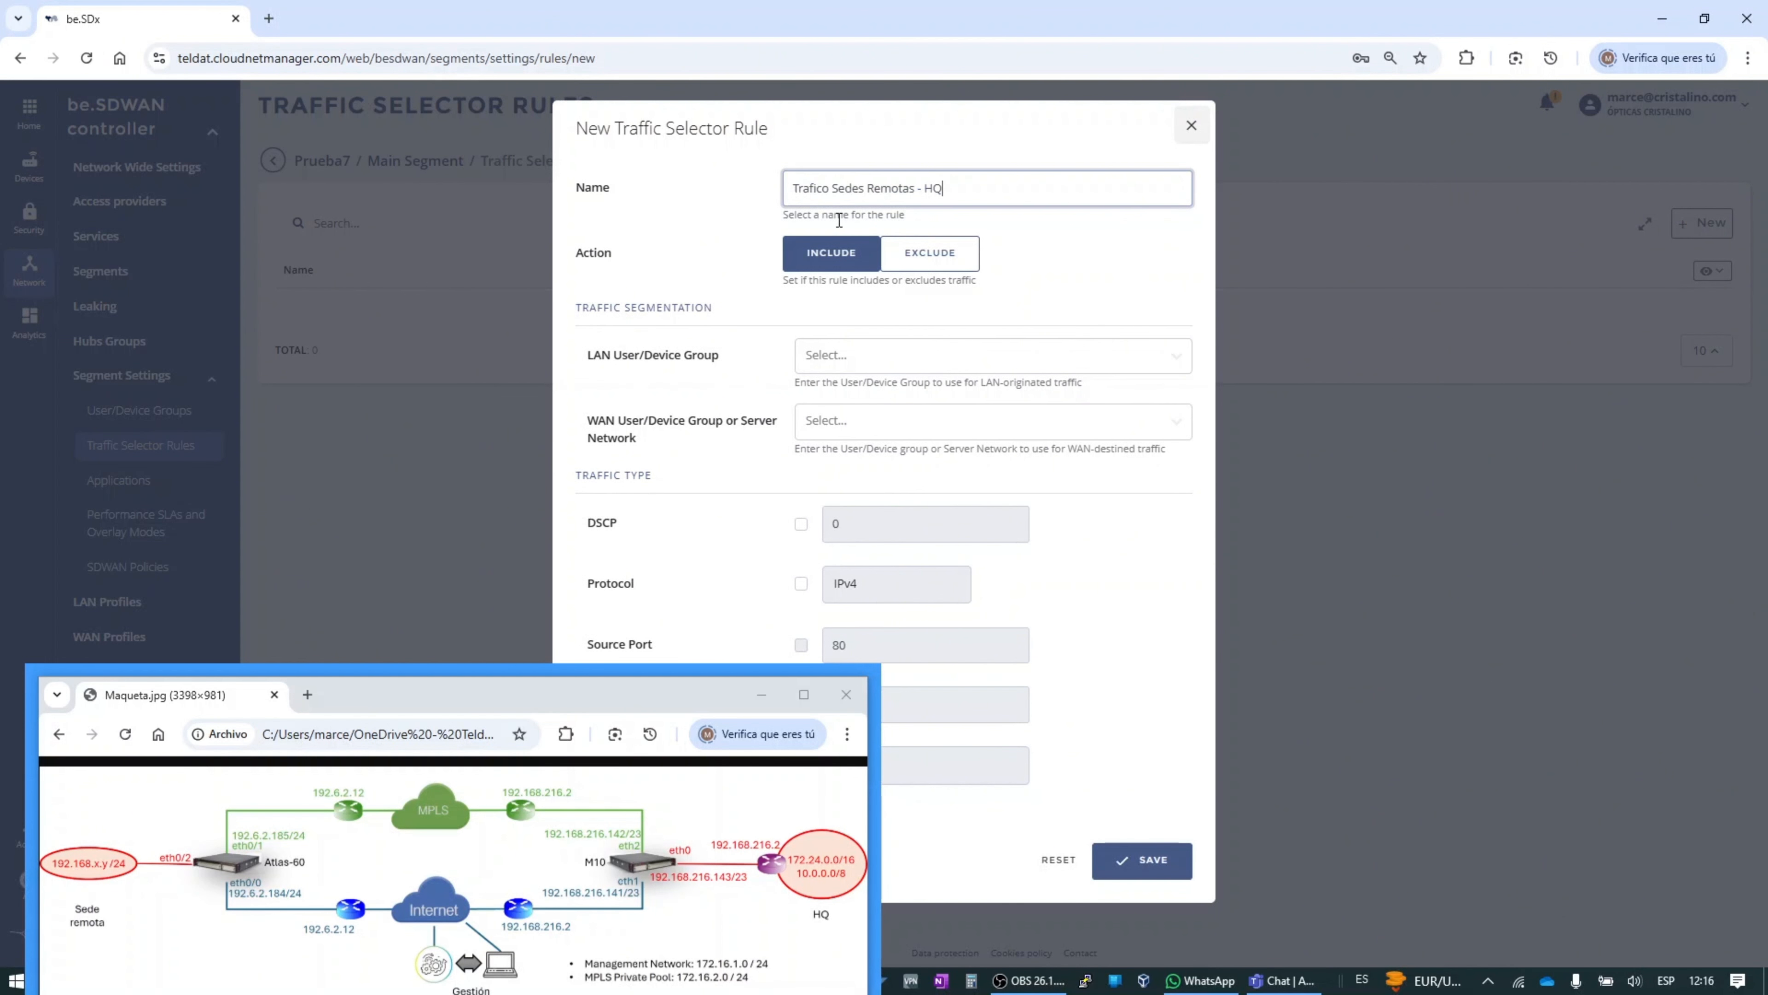
drag(664, 713, 675, 637)
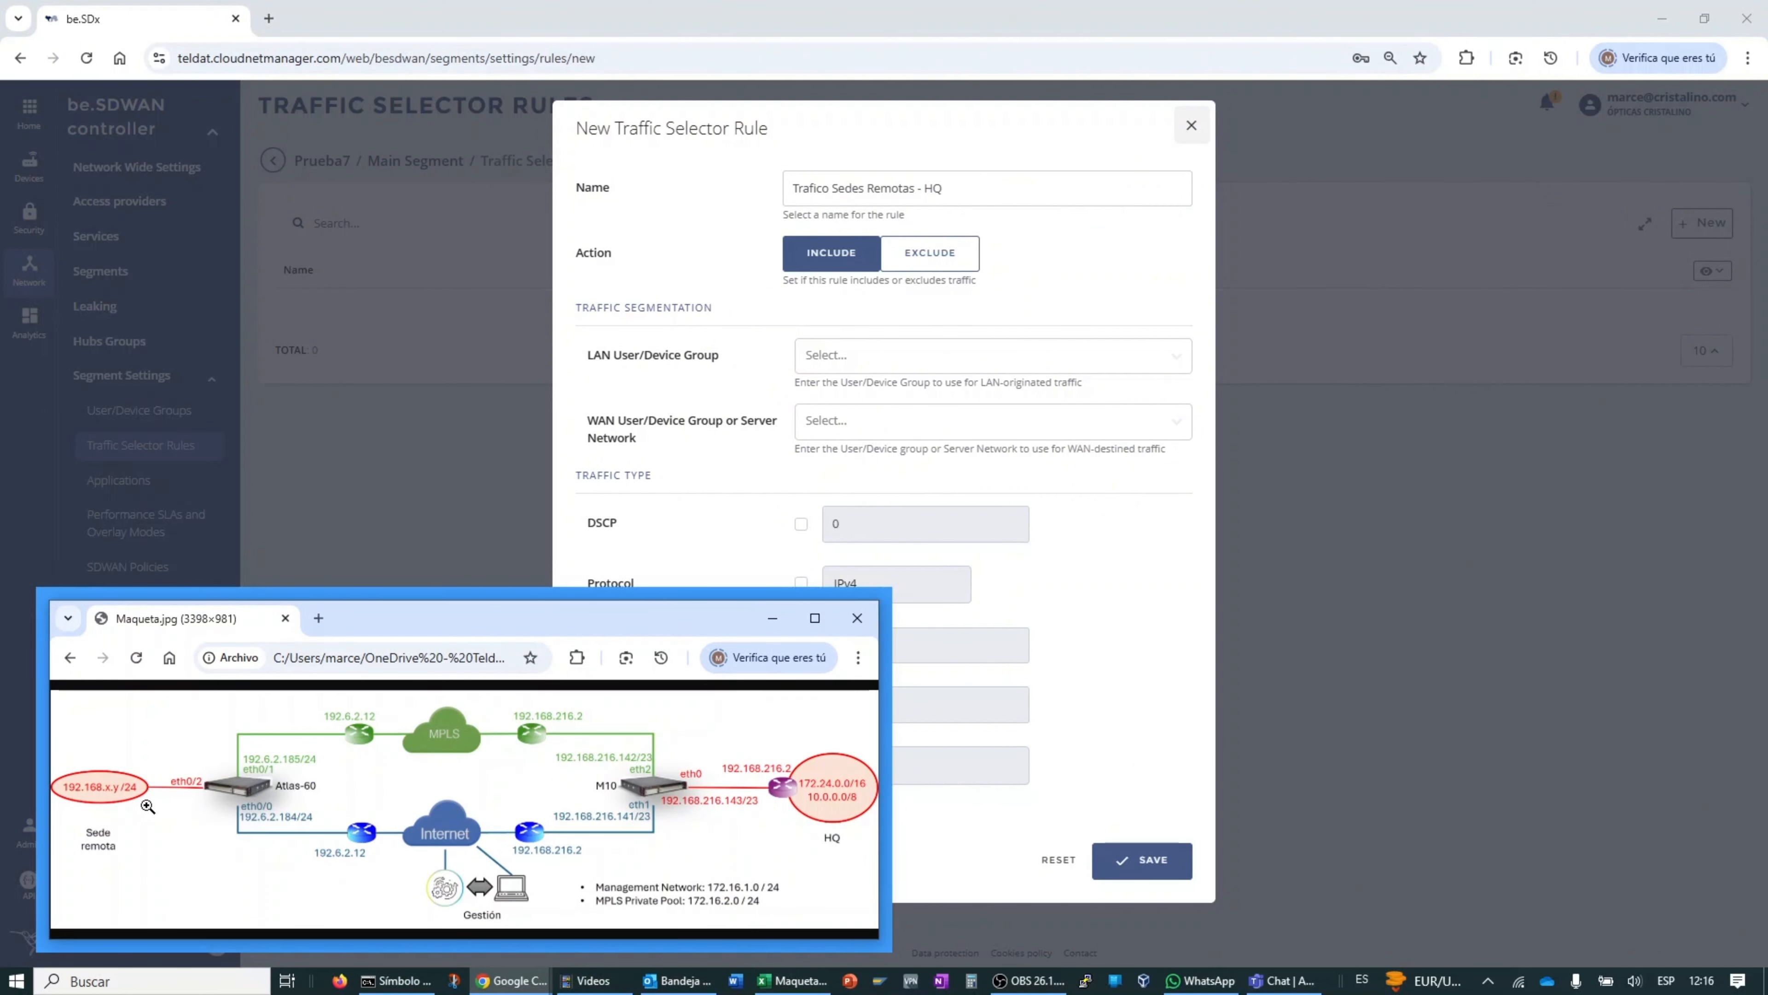
drag(651, 601, 704, 897)
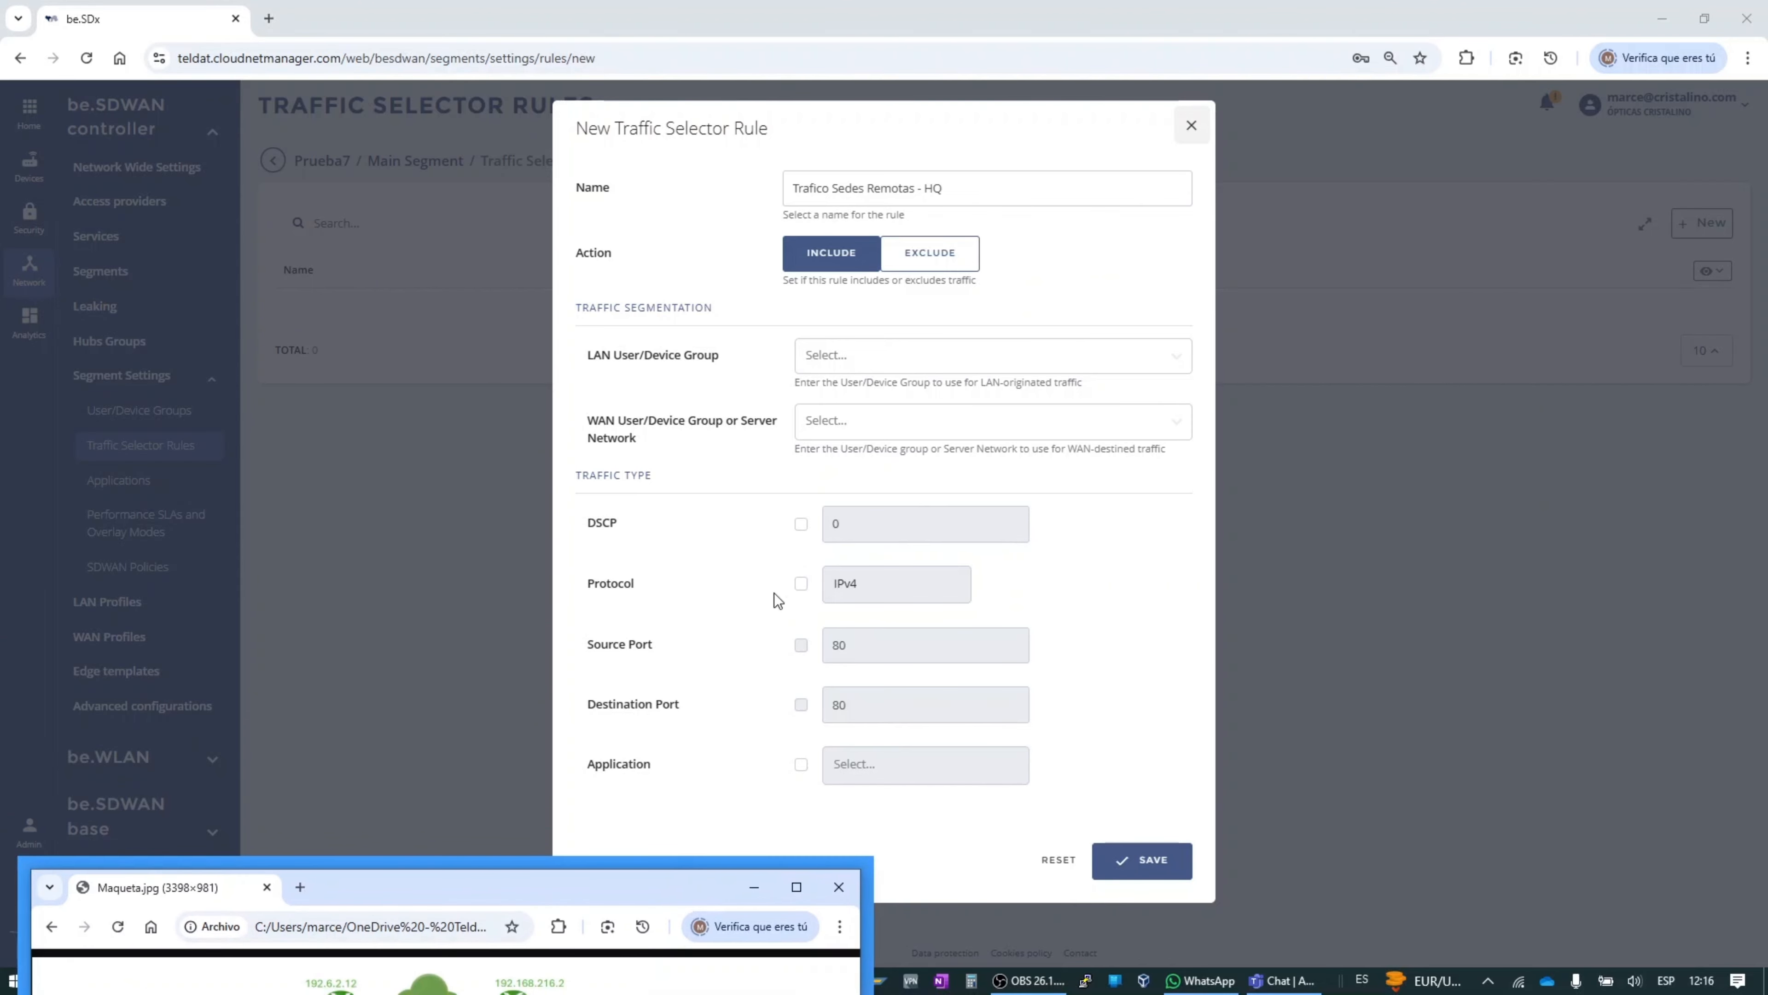
click(868, 358)
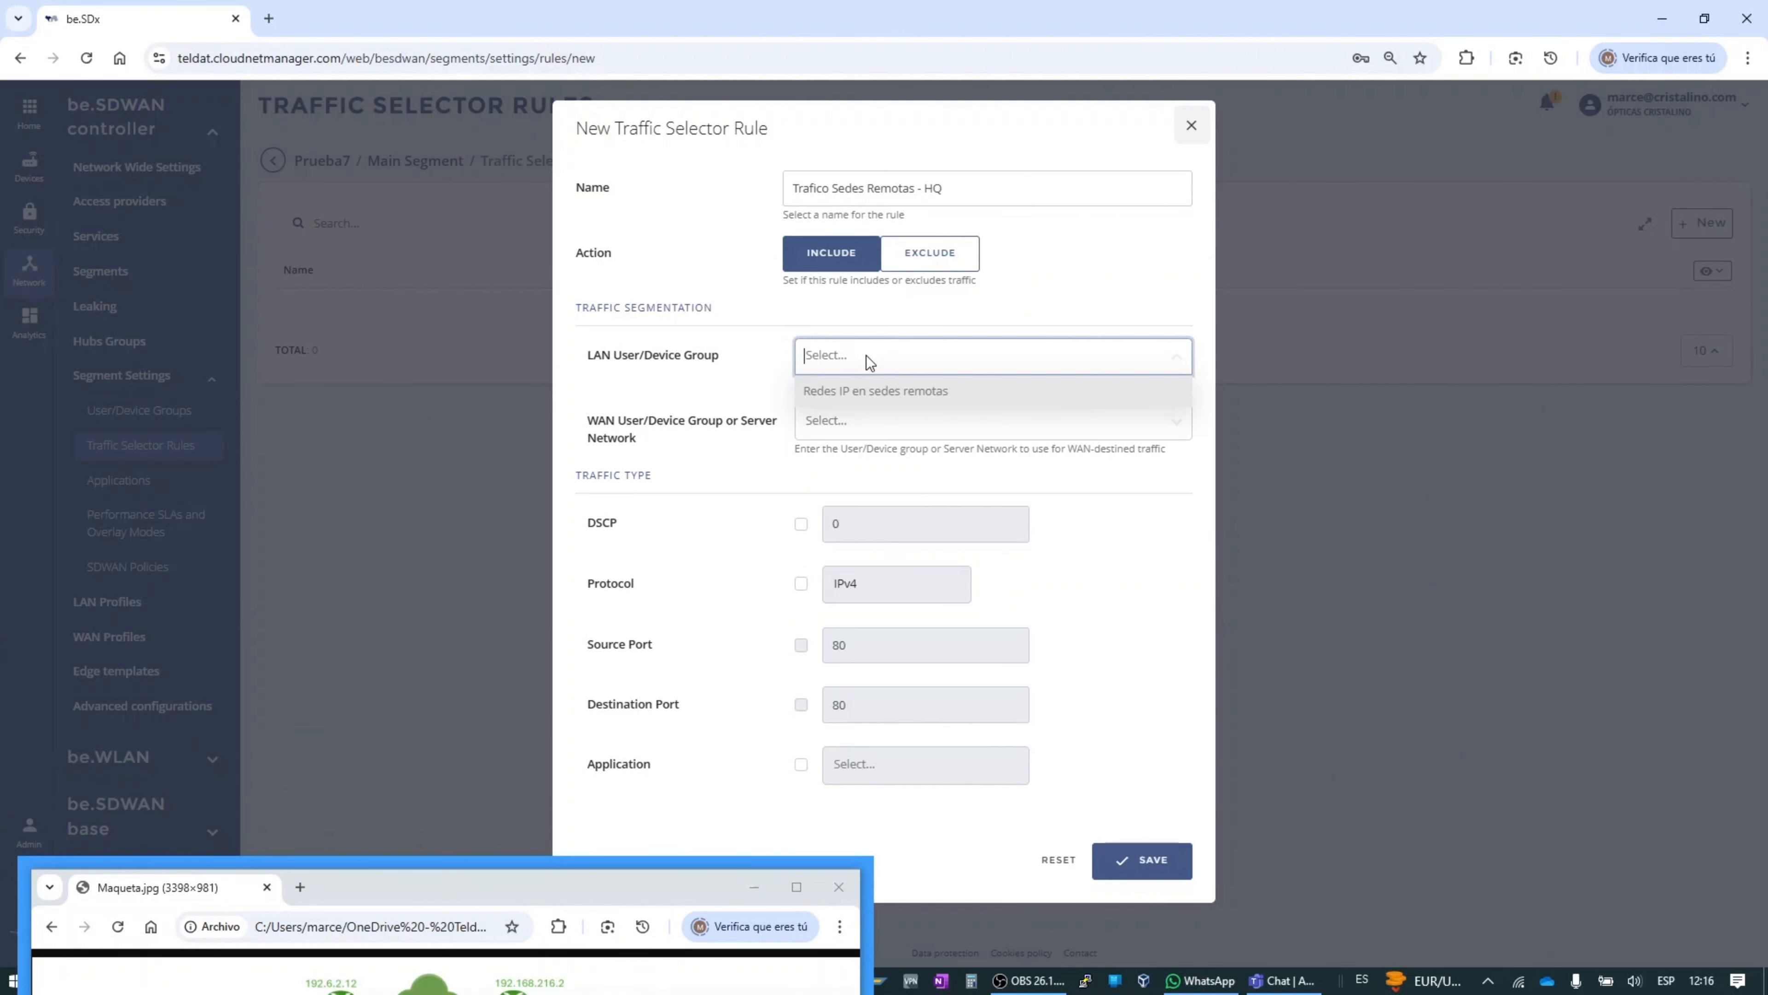
click(801, 525)
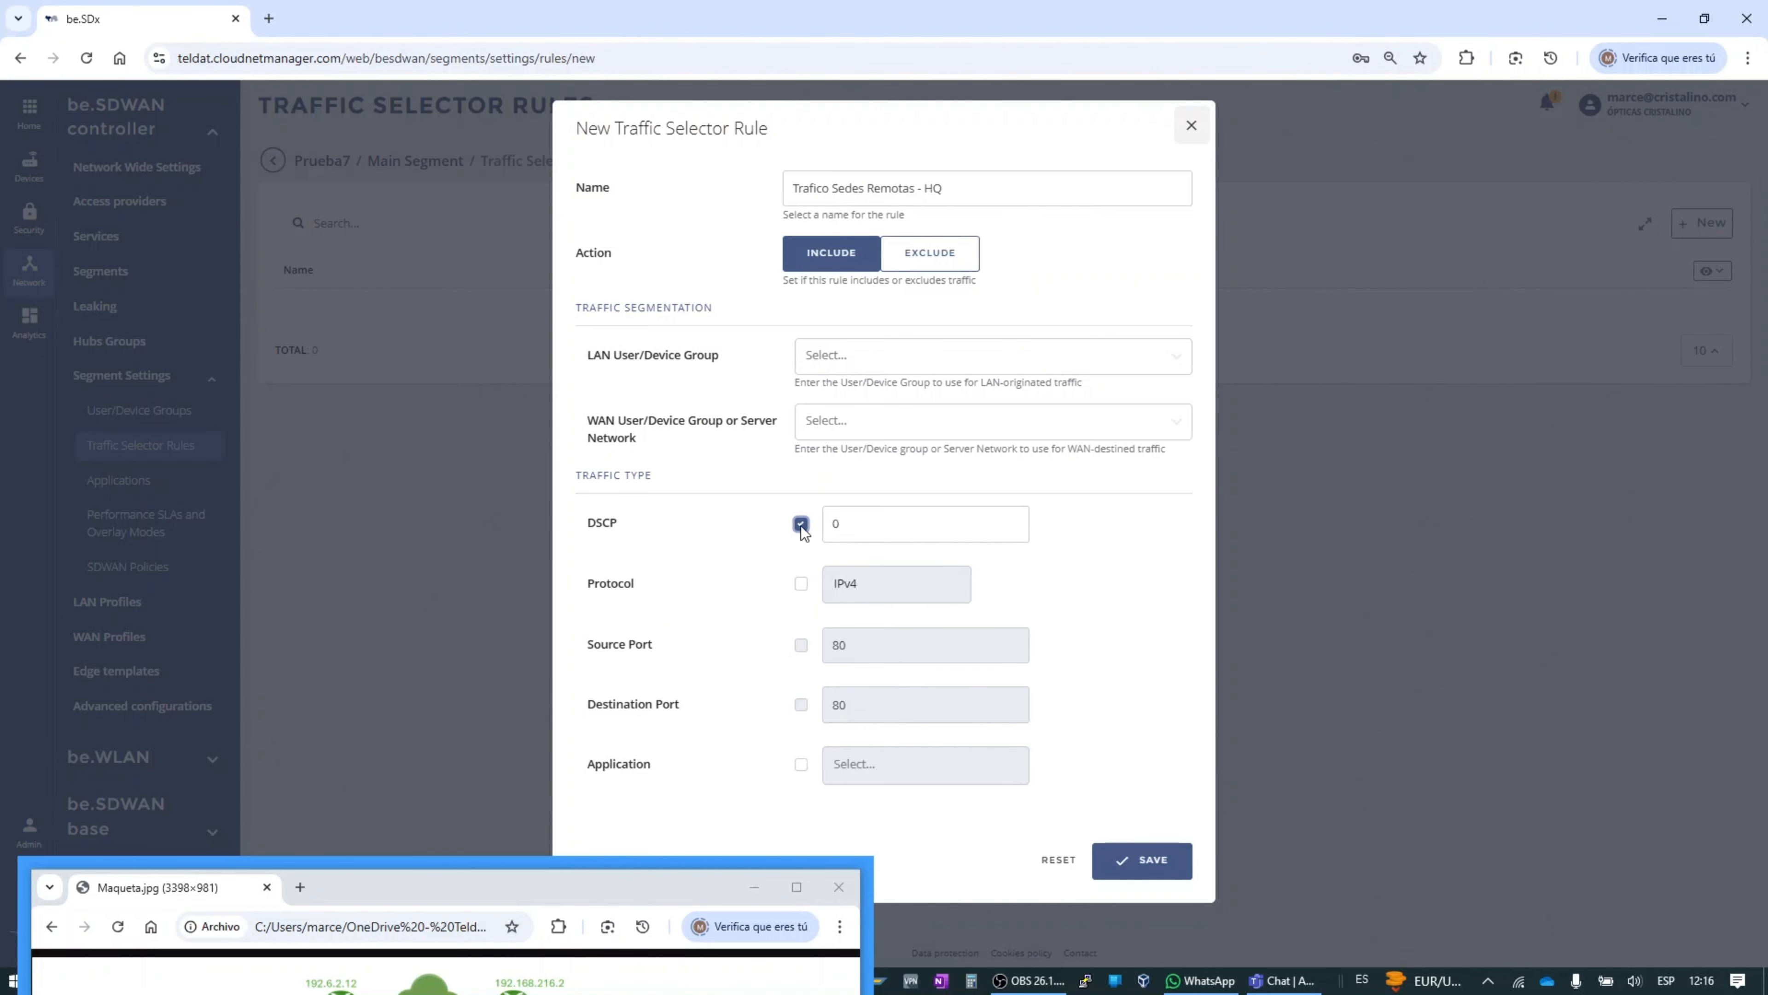
click(801, 526)
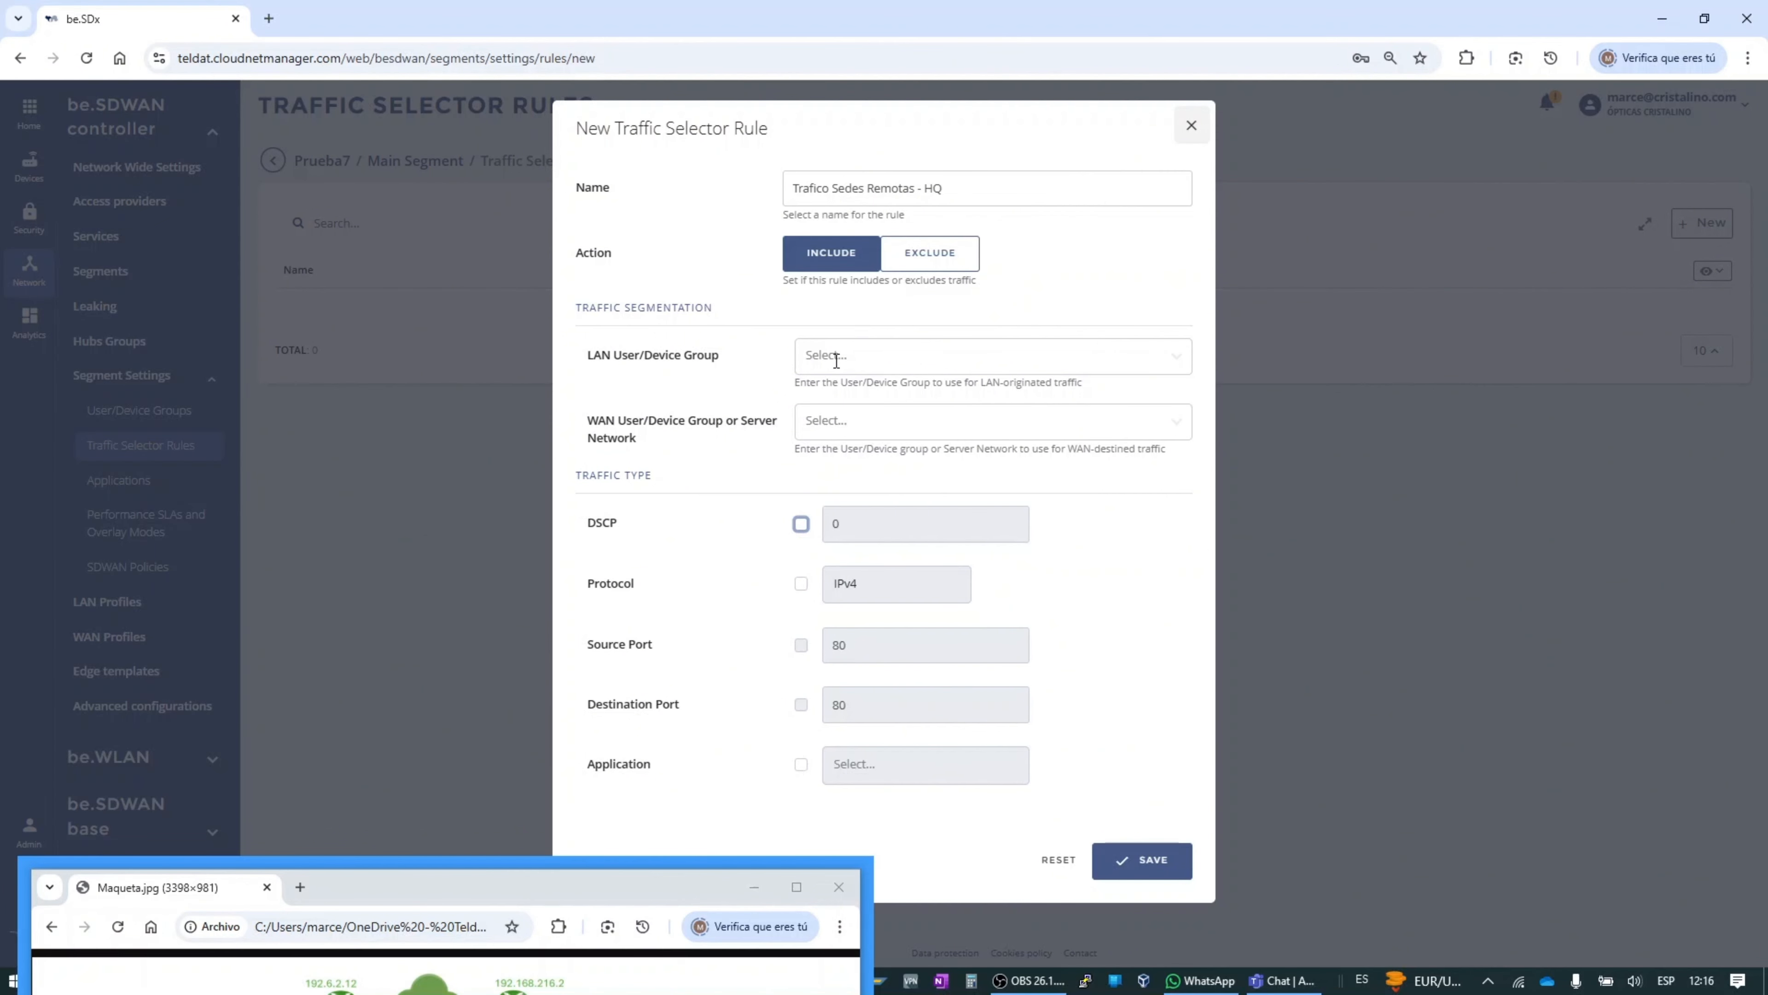
drag(568, 900, 548, 668)
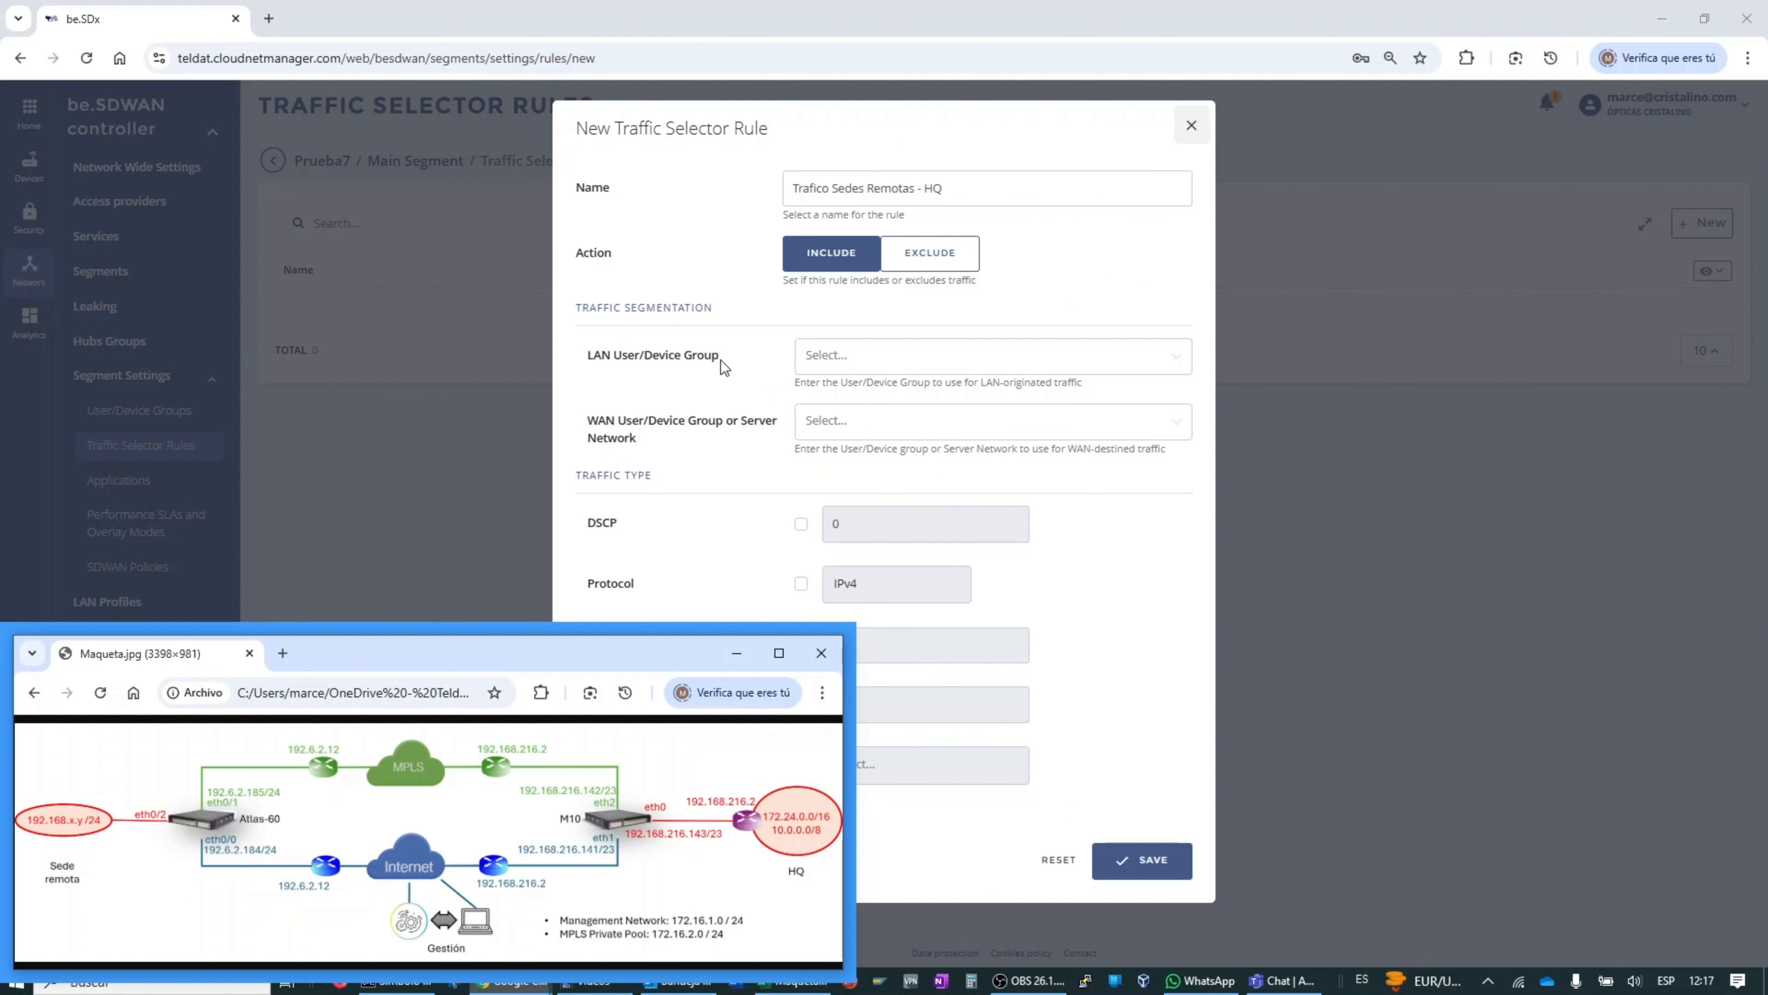
Step: Set the rule's LAN group to Redes IP en sedes remotas and its WAN server network to Redes IP en HQ, and save it
click(838, 358)
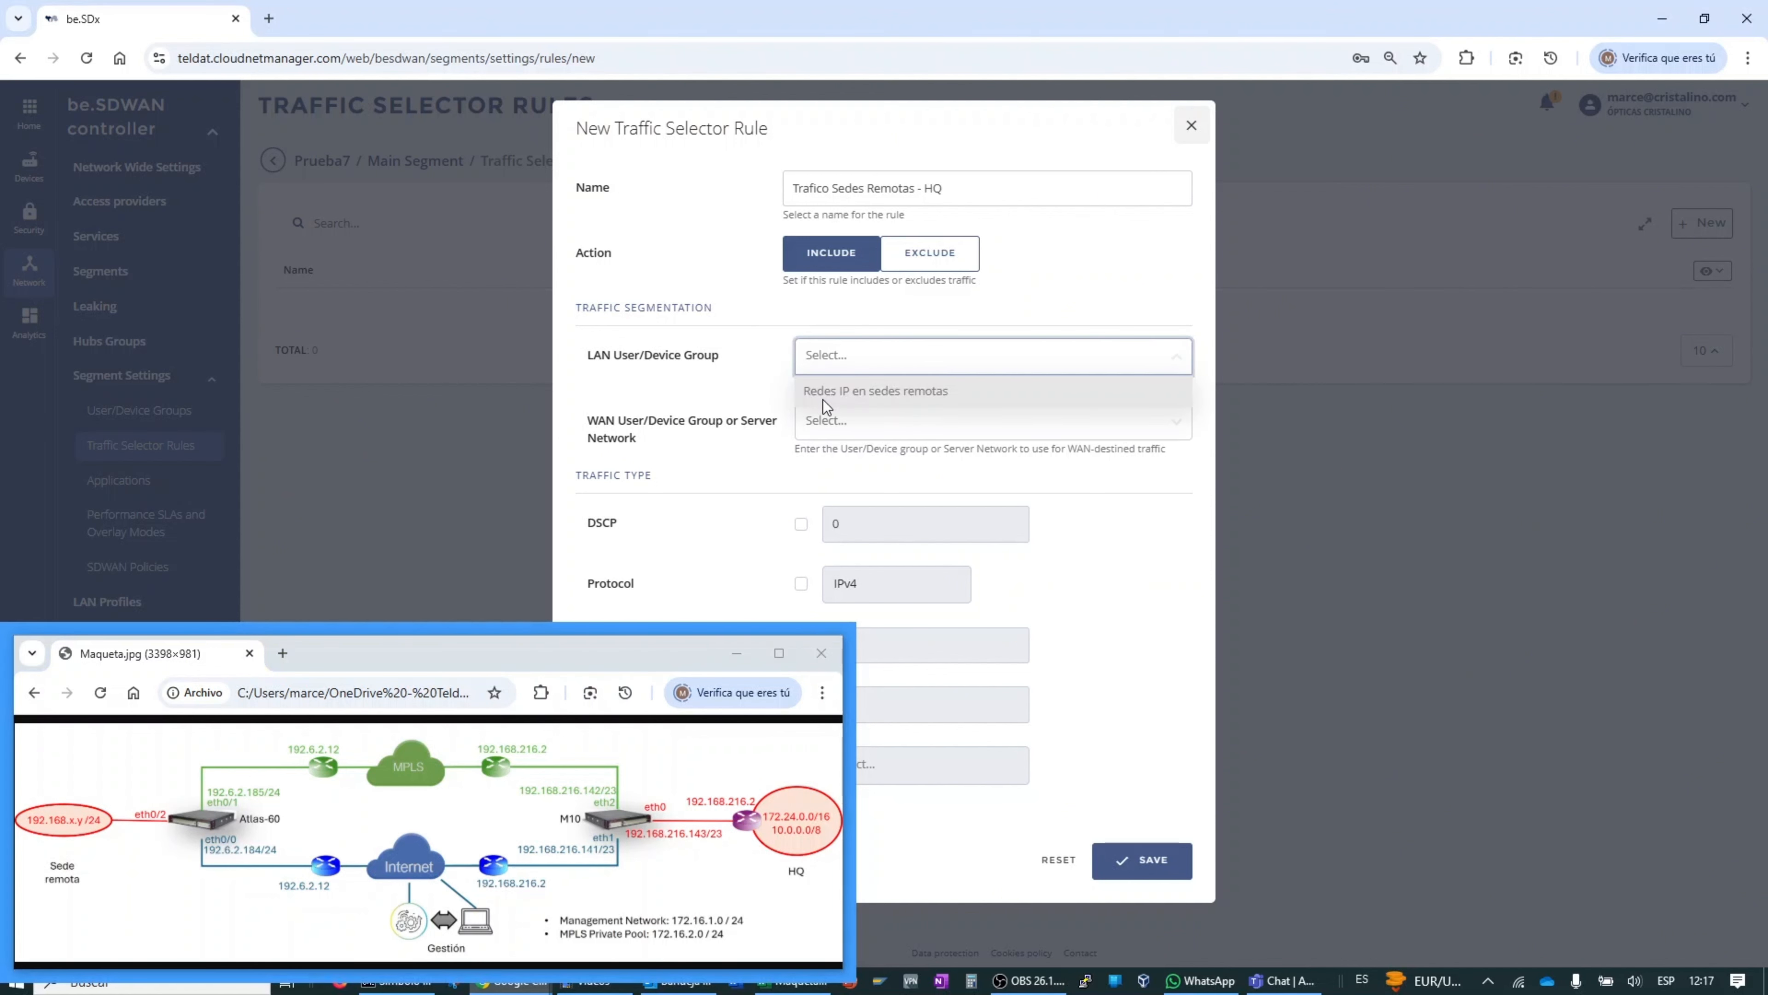
click(845, 391)
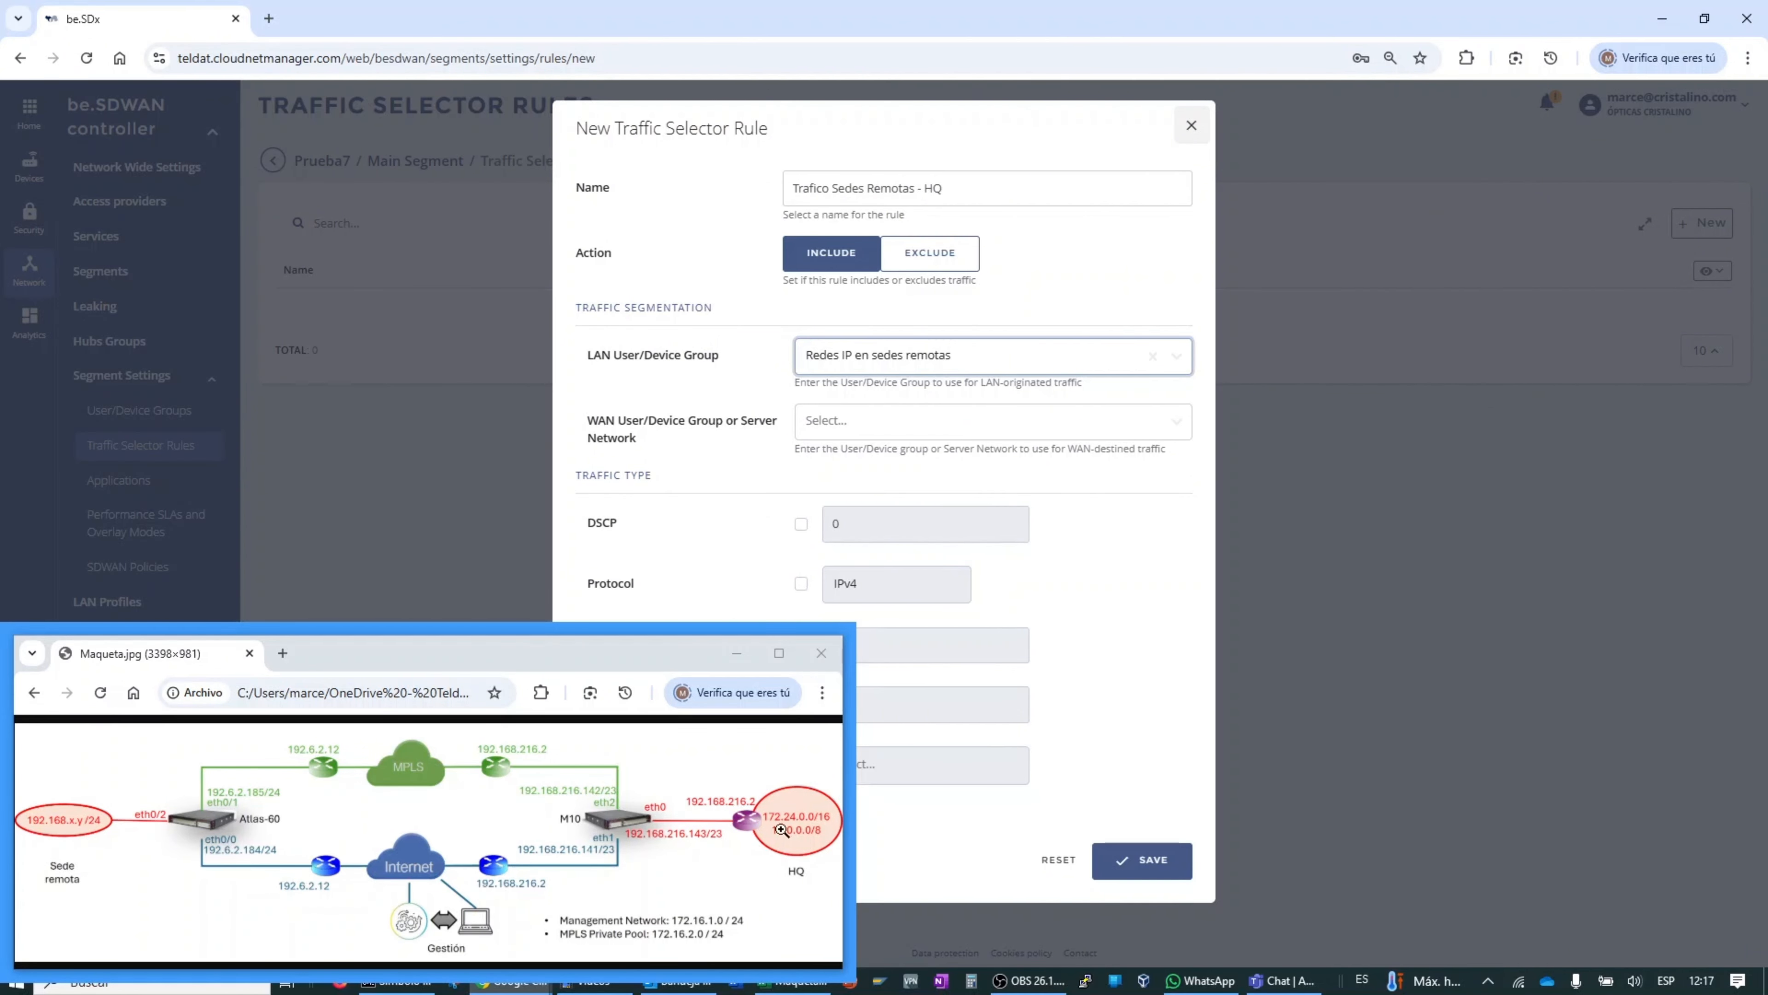
click(879, 430)
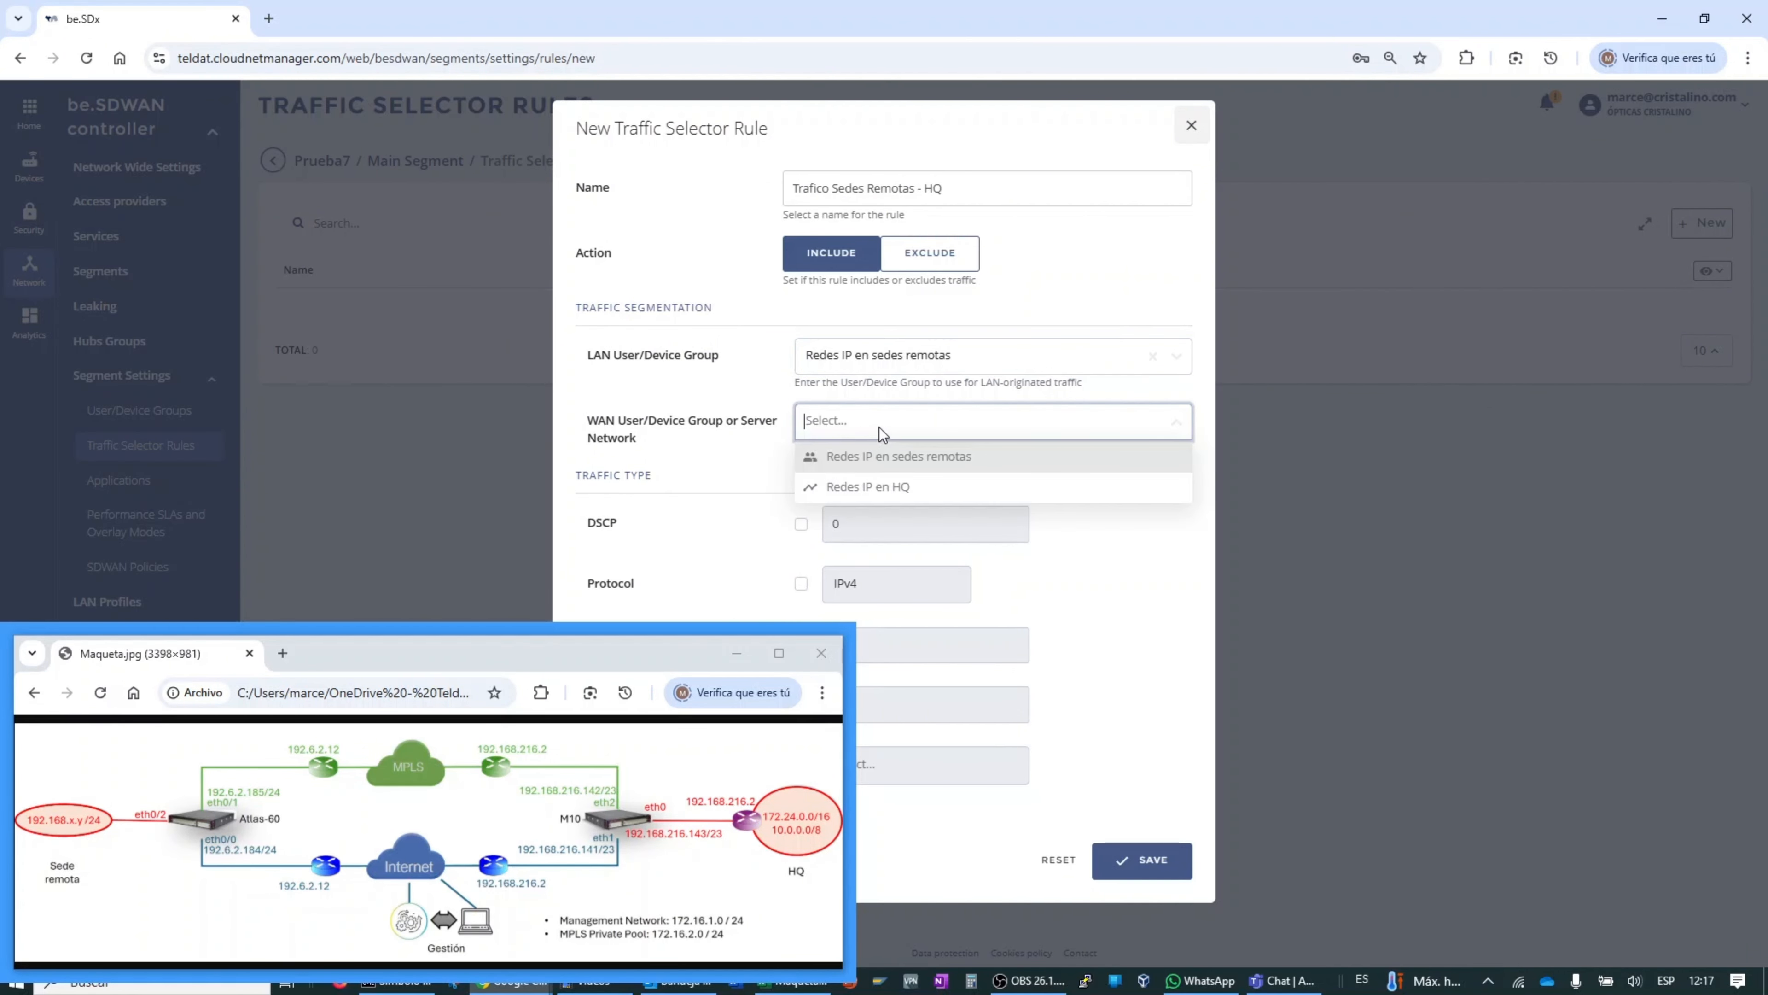
click(879, 491)
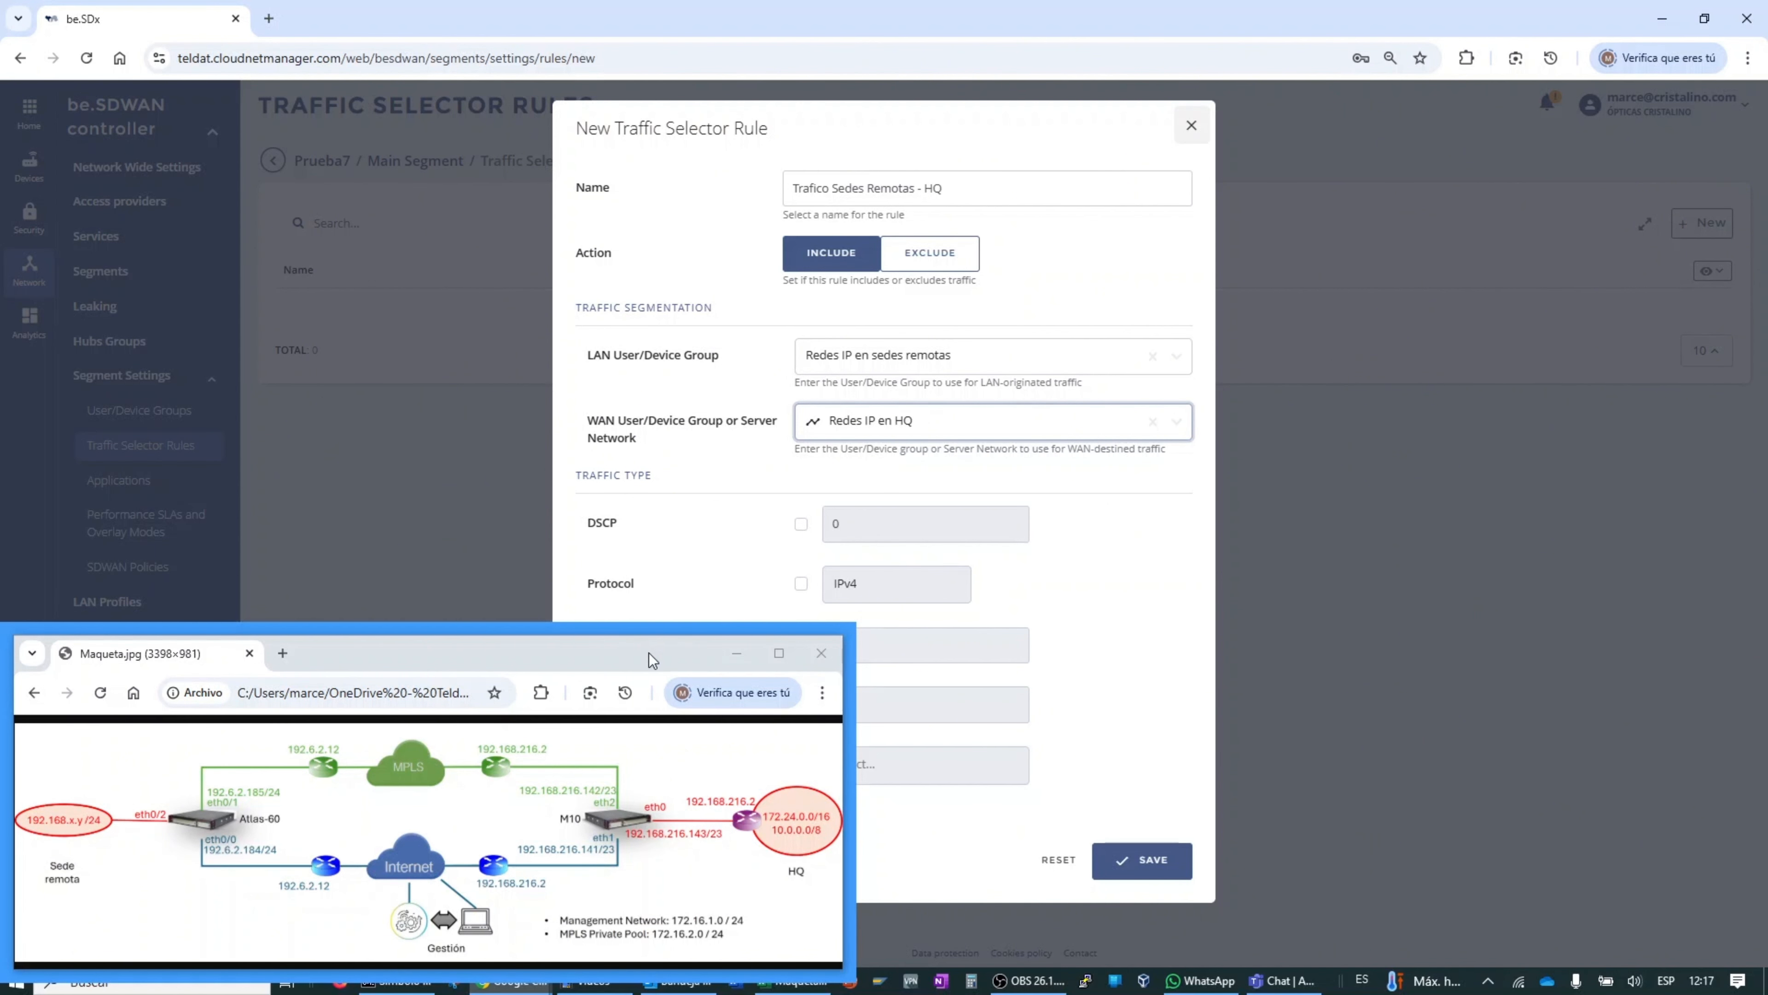
drag(649, 653, 640, 647)
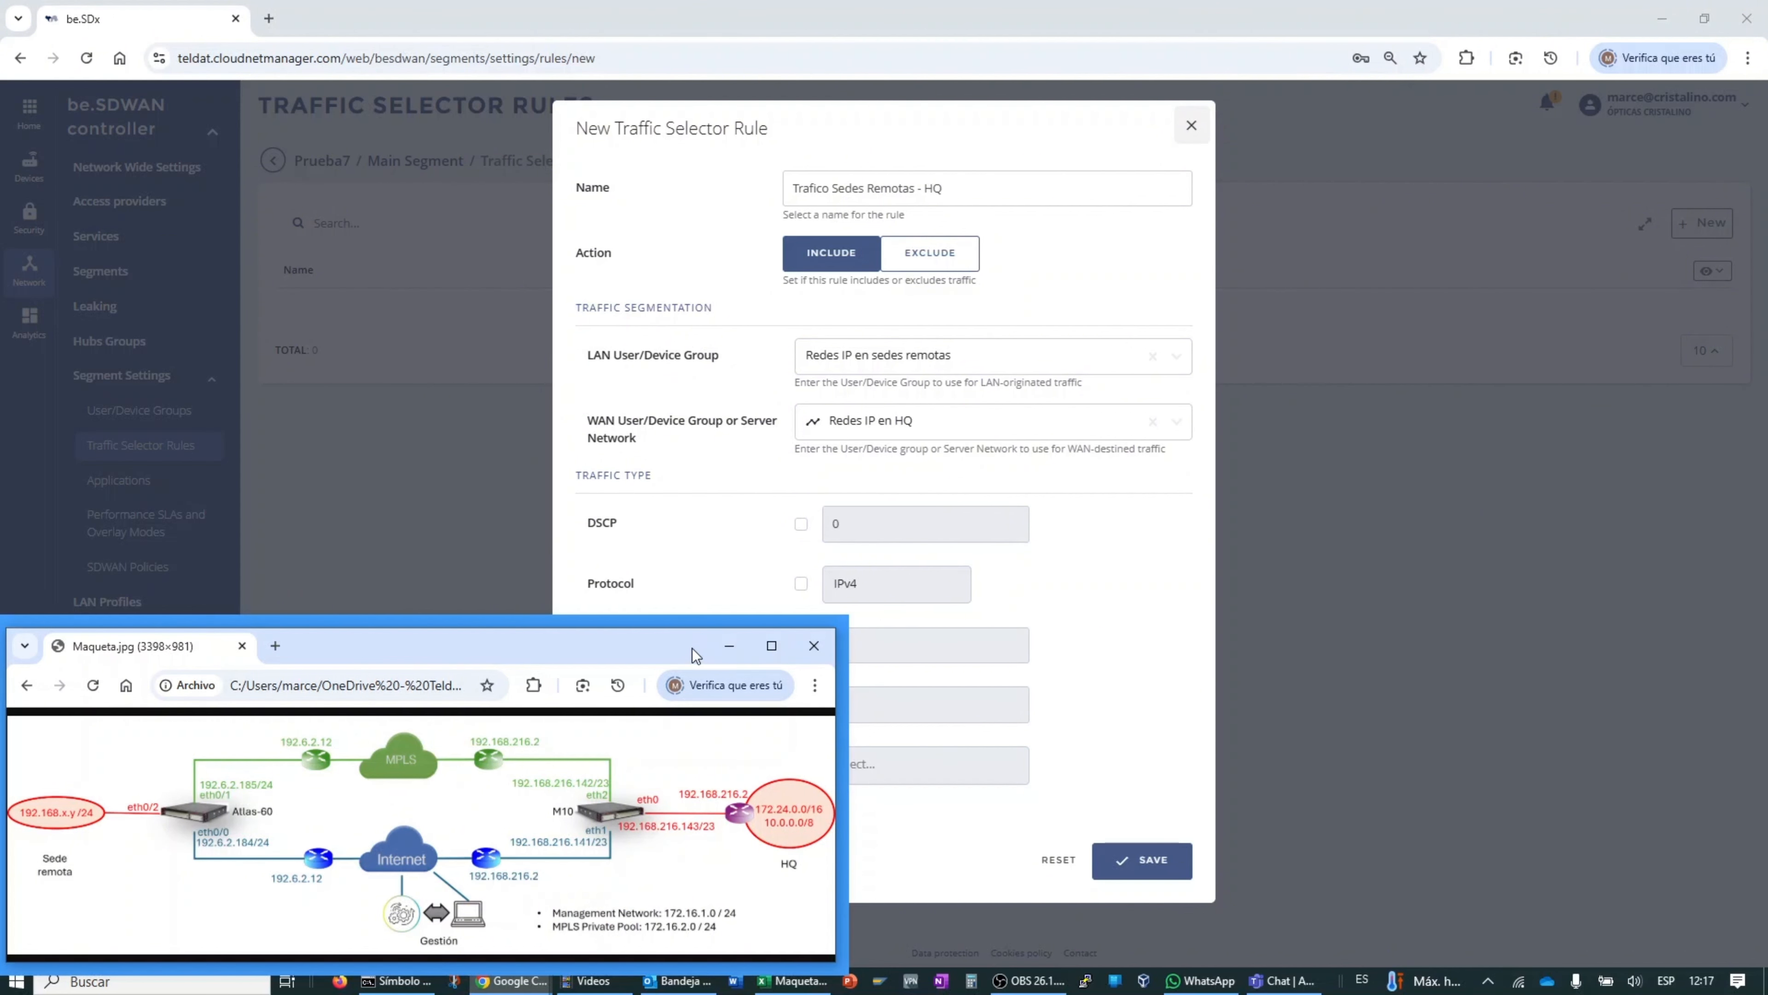
drag(694, 655, 703, 649)
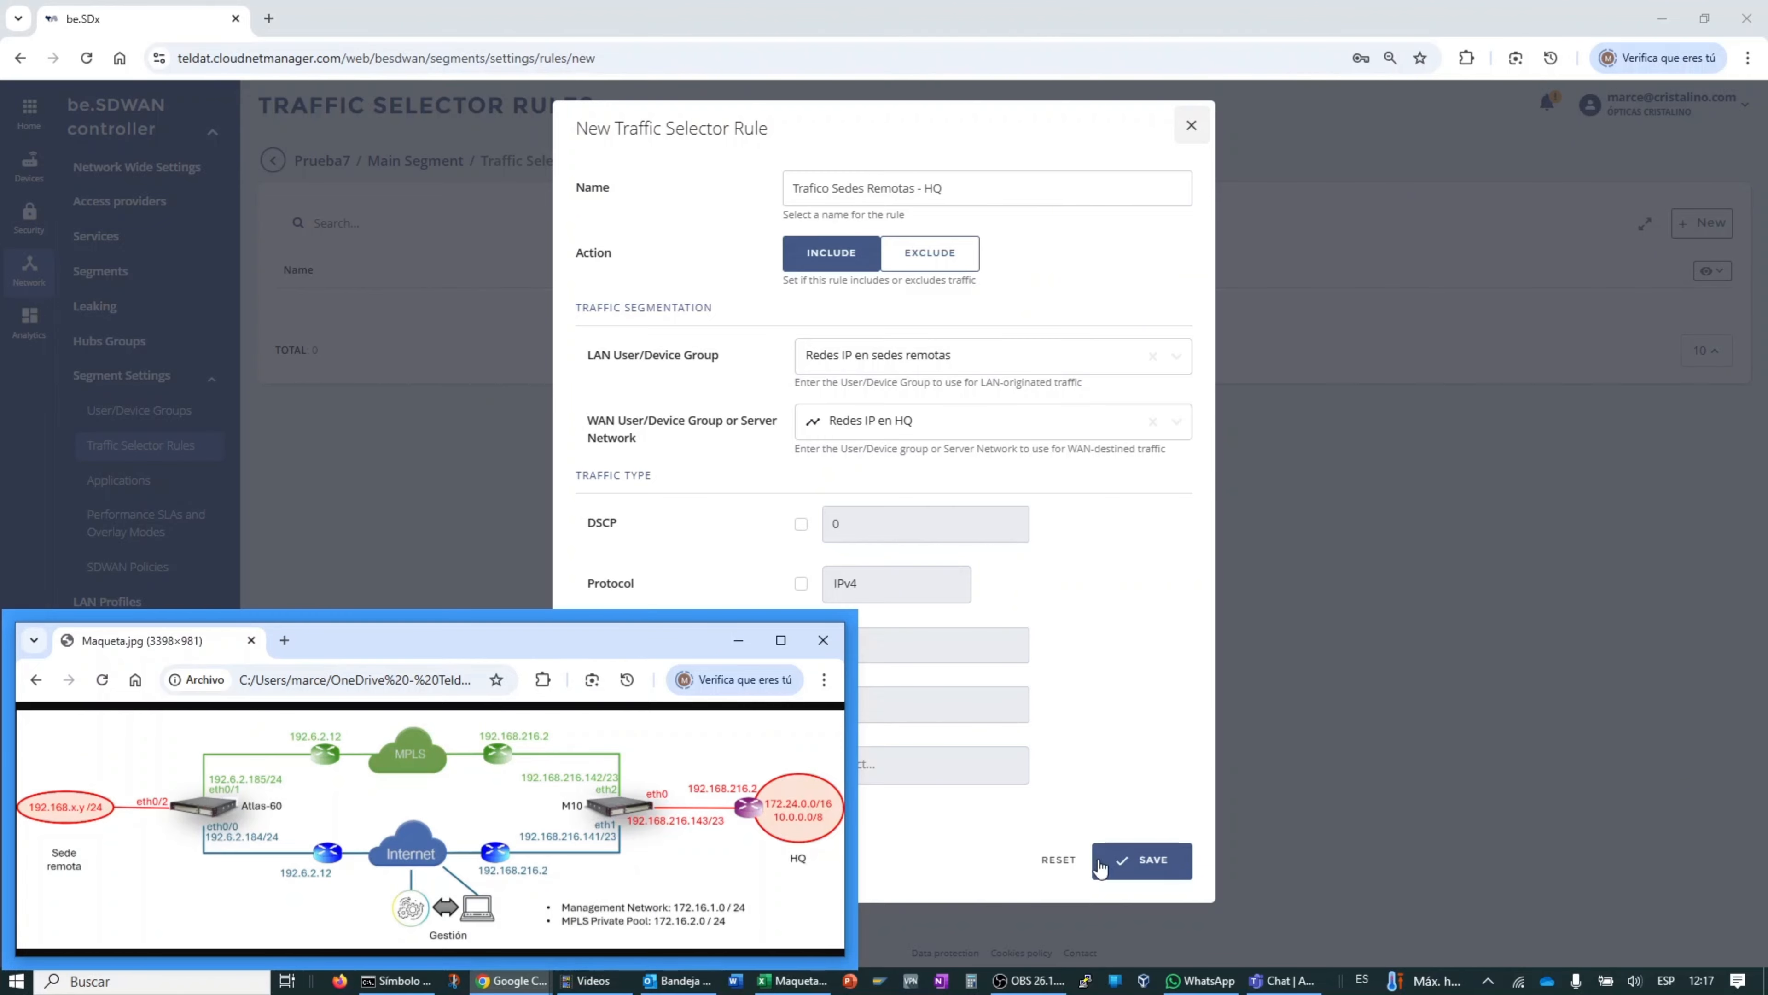
drag(670, 650, 339, 694)
click(1152, 861)
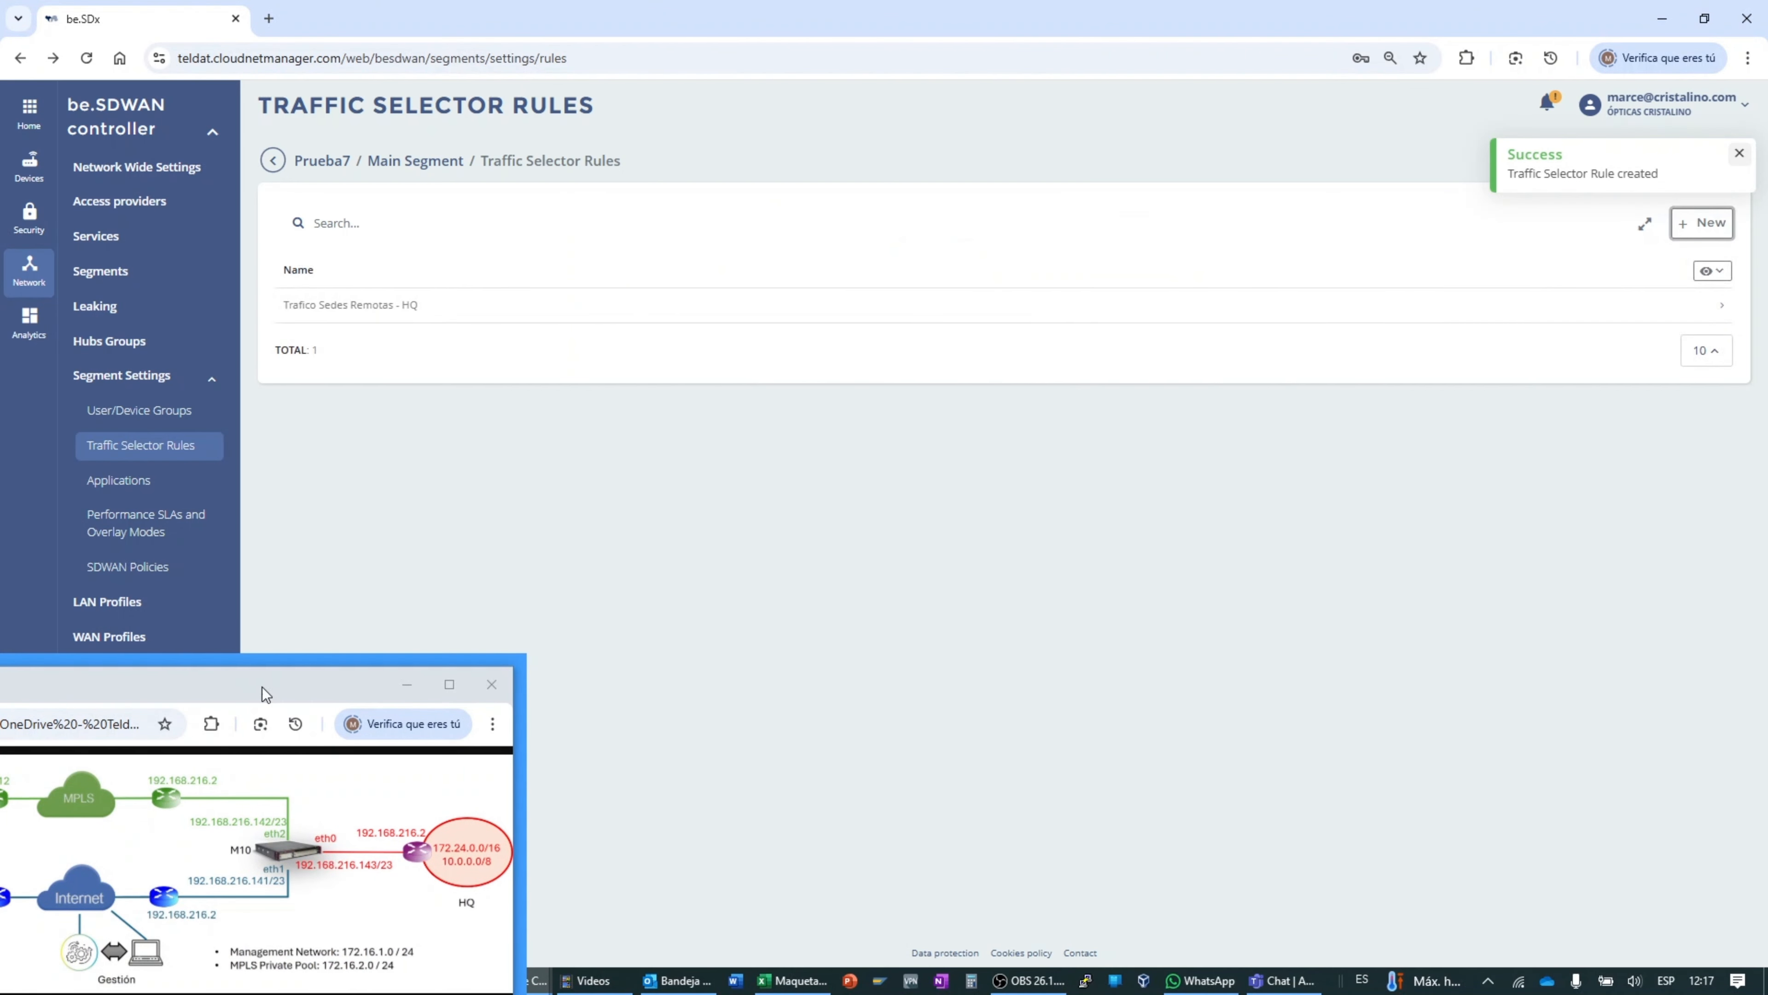
Step: Start a new Main Segment application named Trafico Sedes Remotas - HQ and add the existing traffic selector rule of the same name
drag(263, 693, 606, 652)
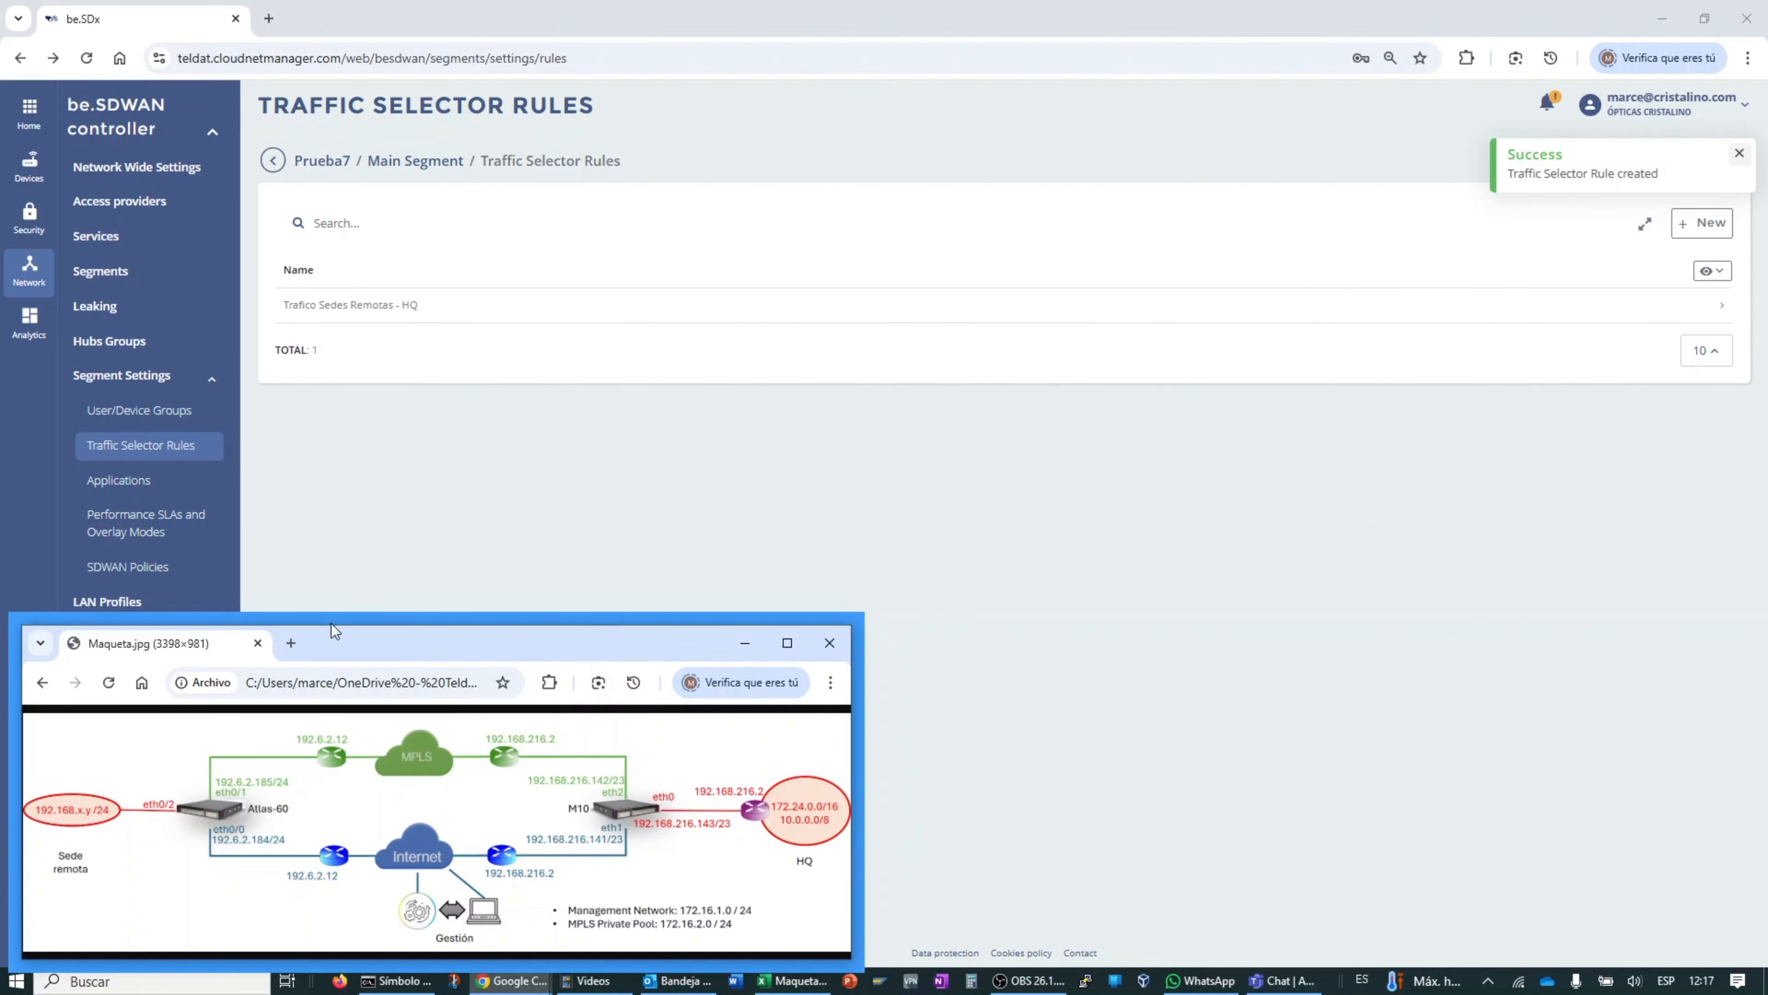
click(144, 482)
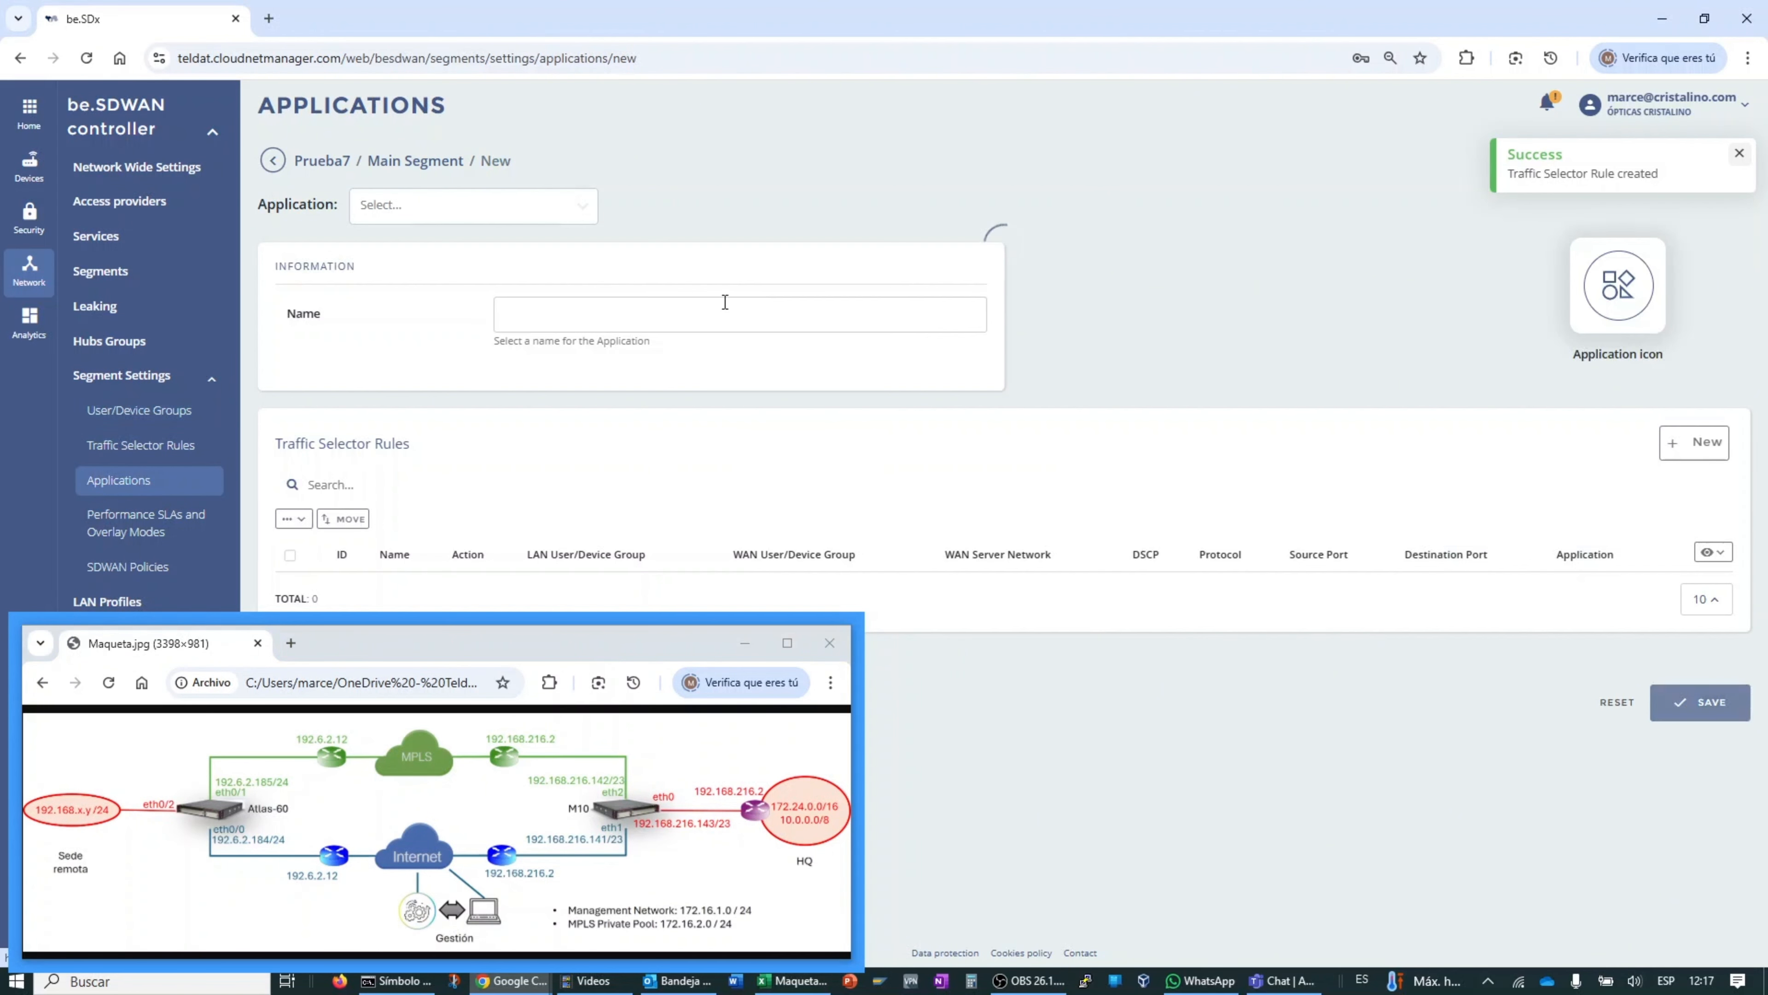
click(691, 321)
text(Trafico Sedes Remotas - HQ)
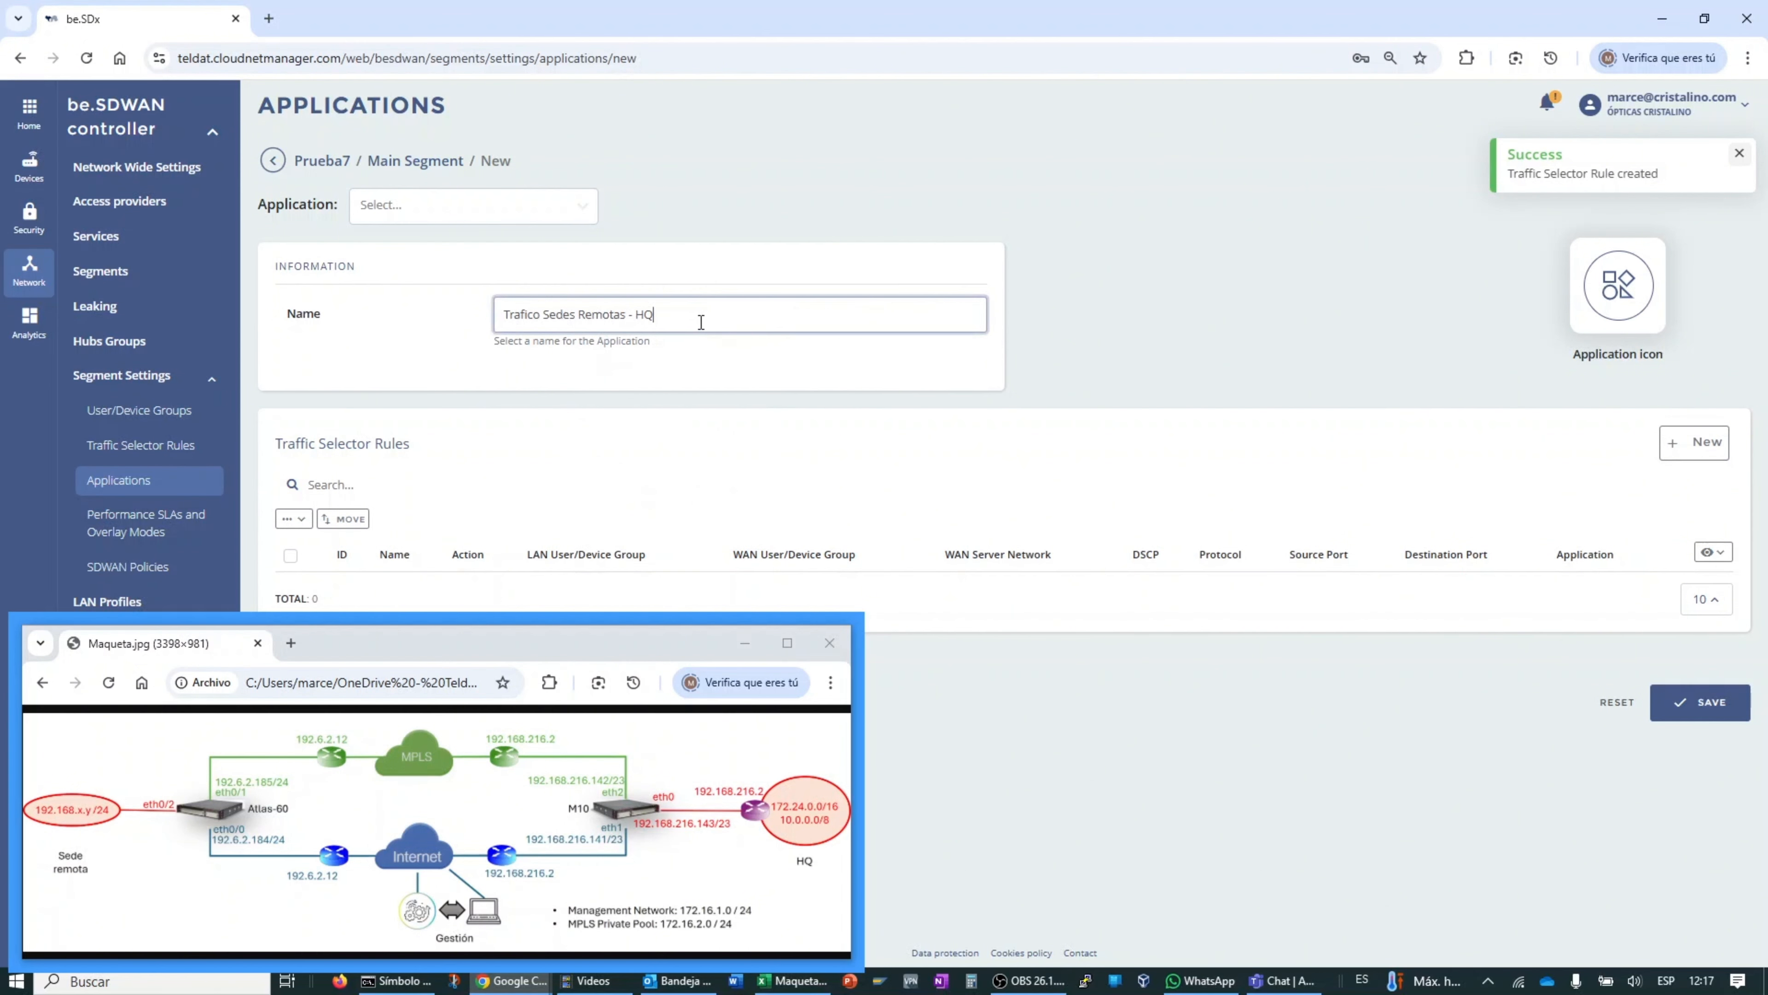
drag(671, 639, 662, 697)
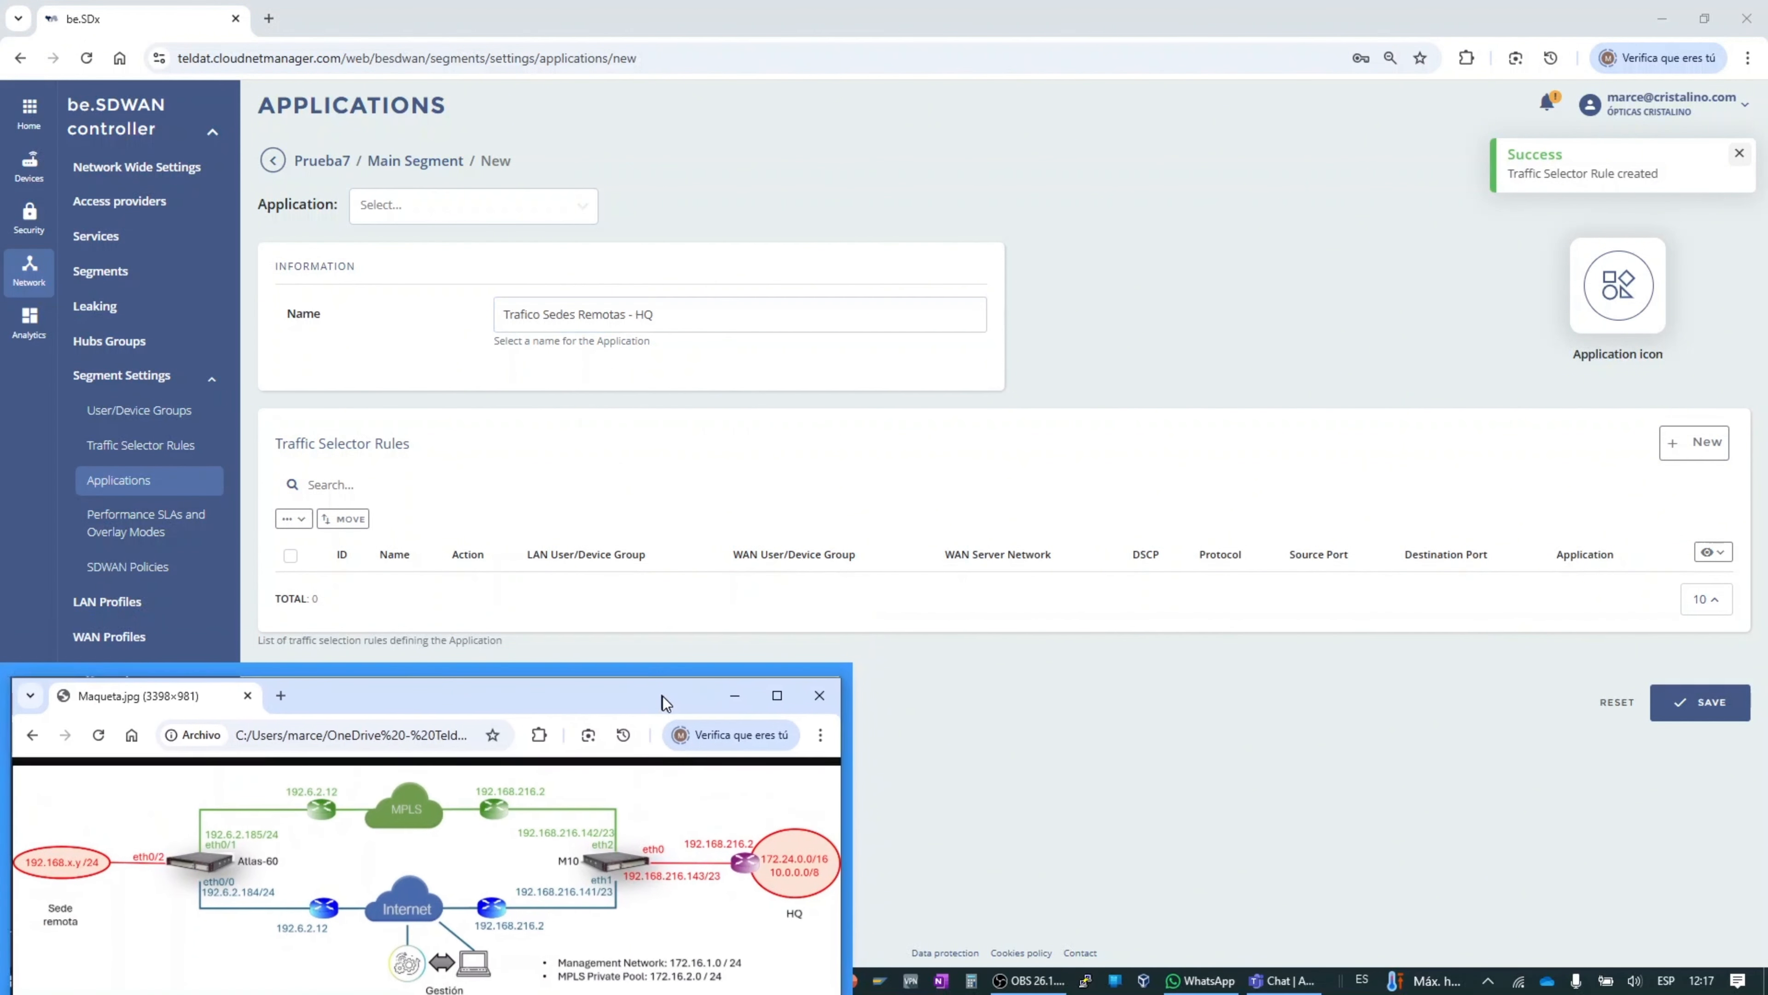
click(1705, 454)
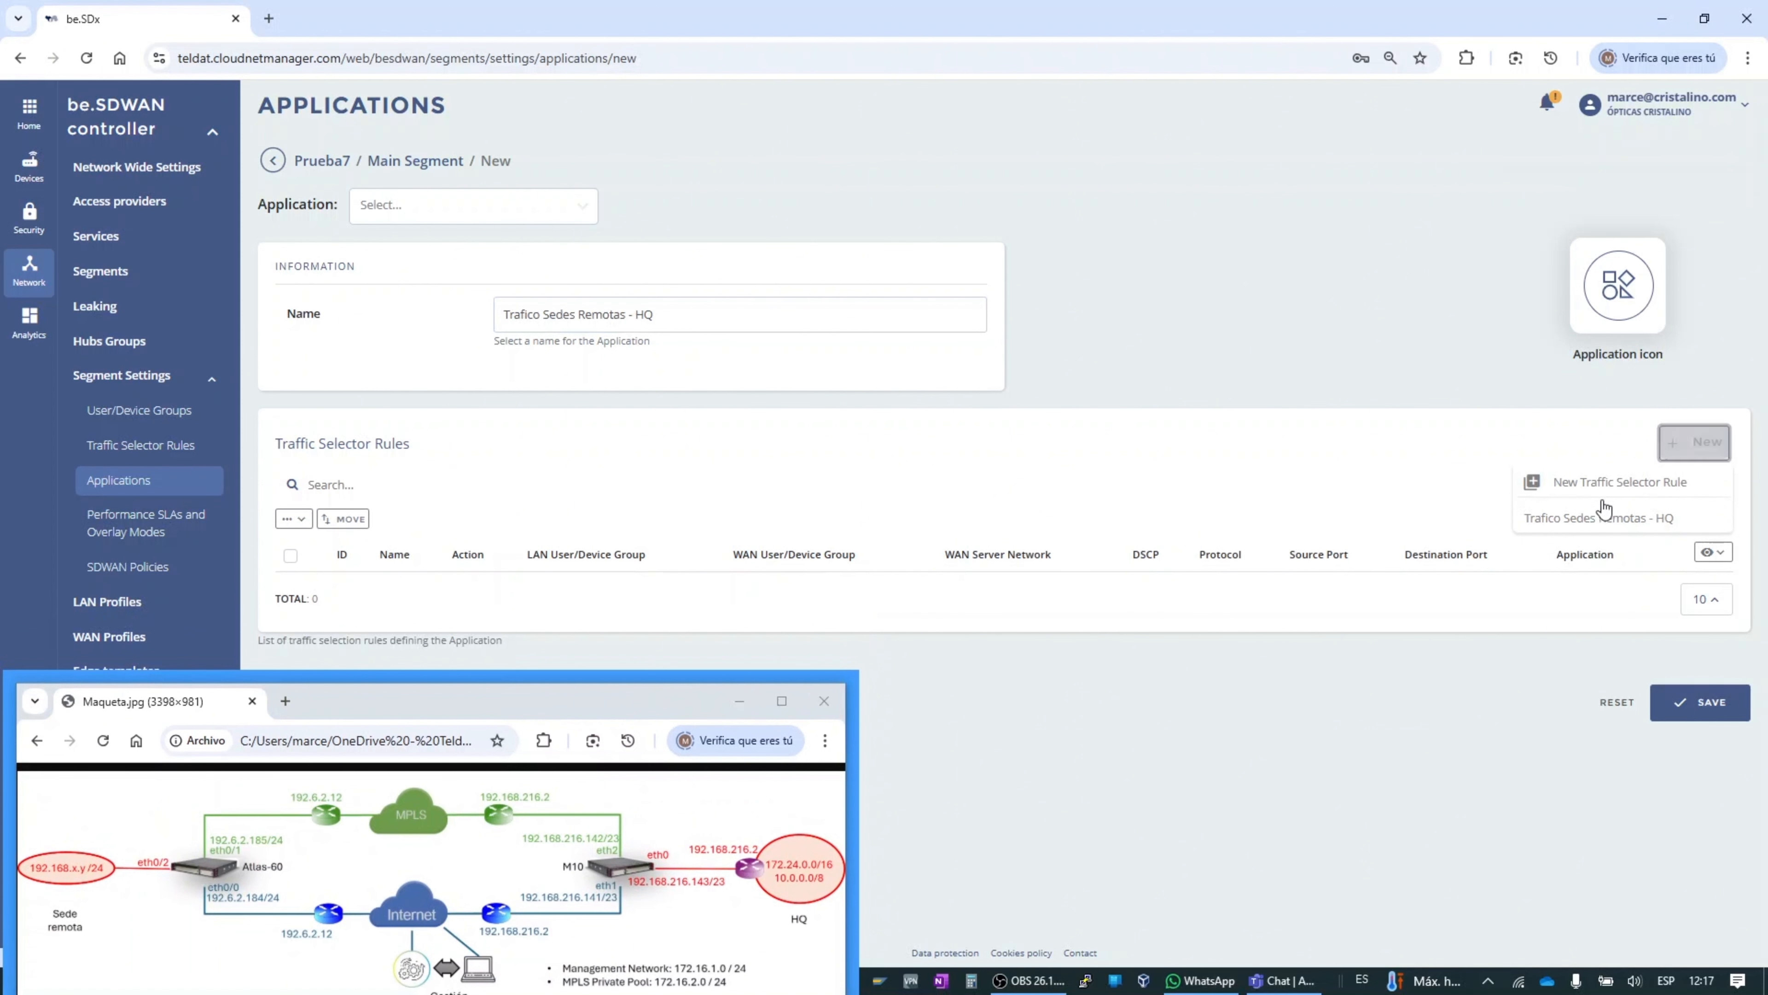
click(1599, 519)
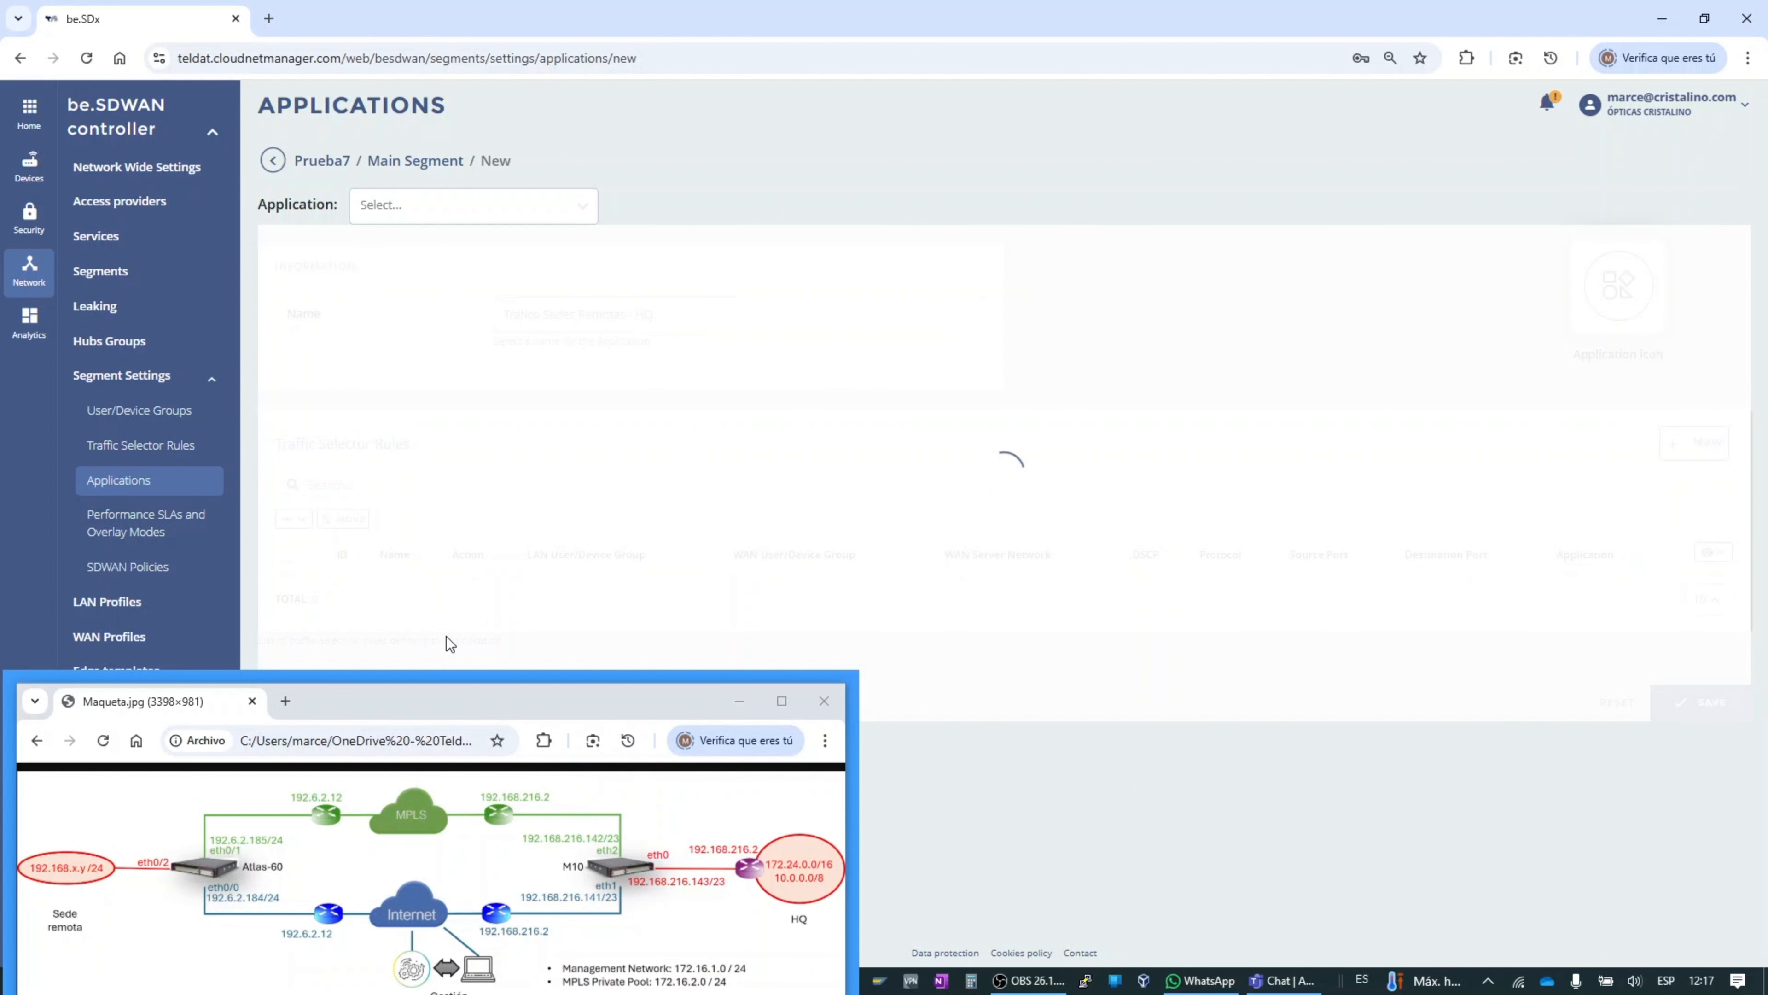
click(500, 705)
drag(500, 706, 494, 783)
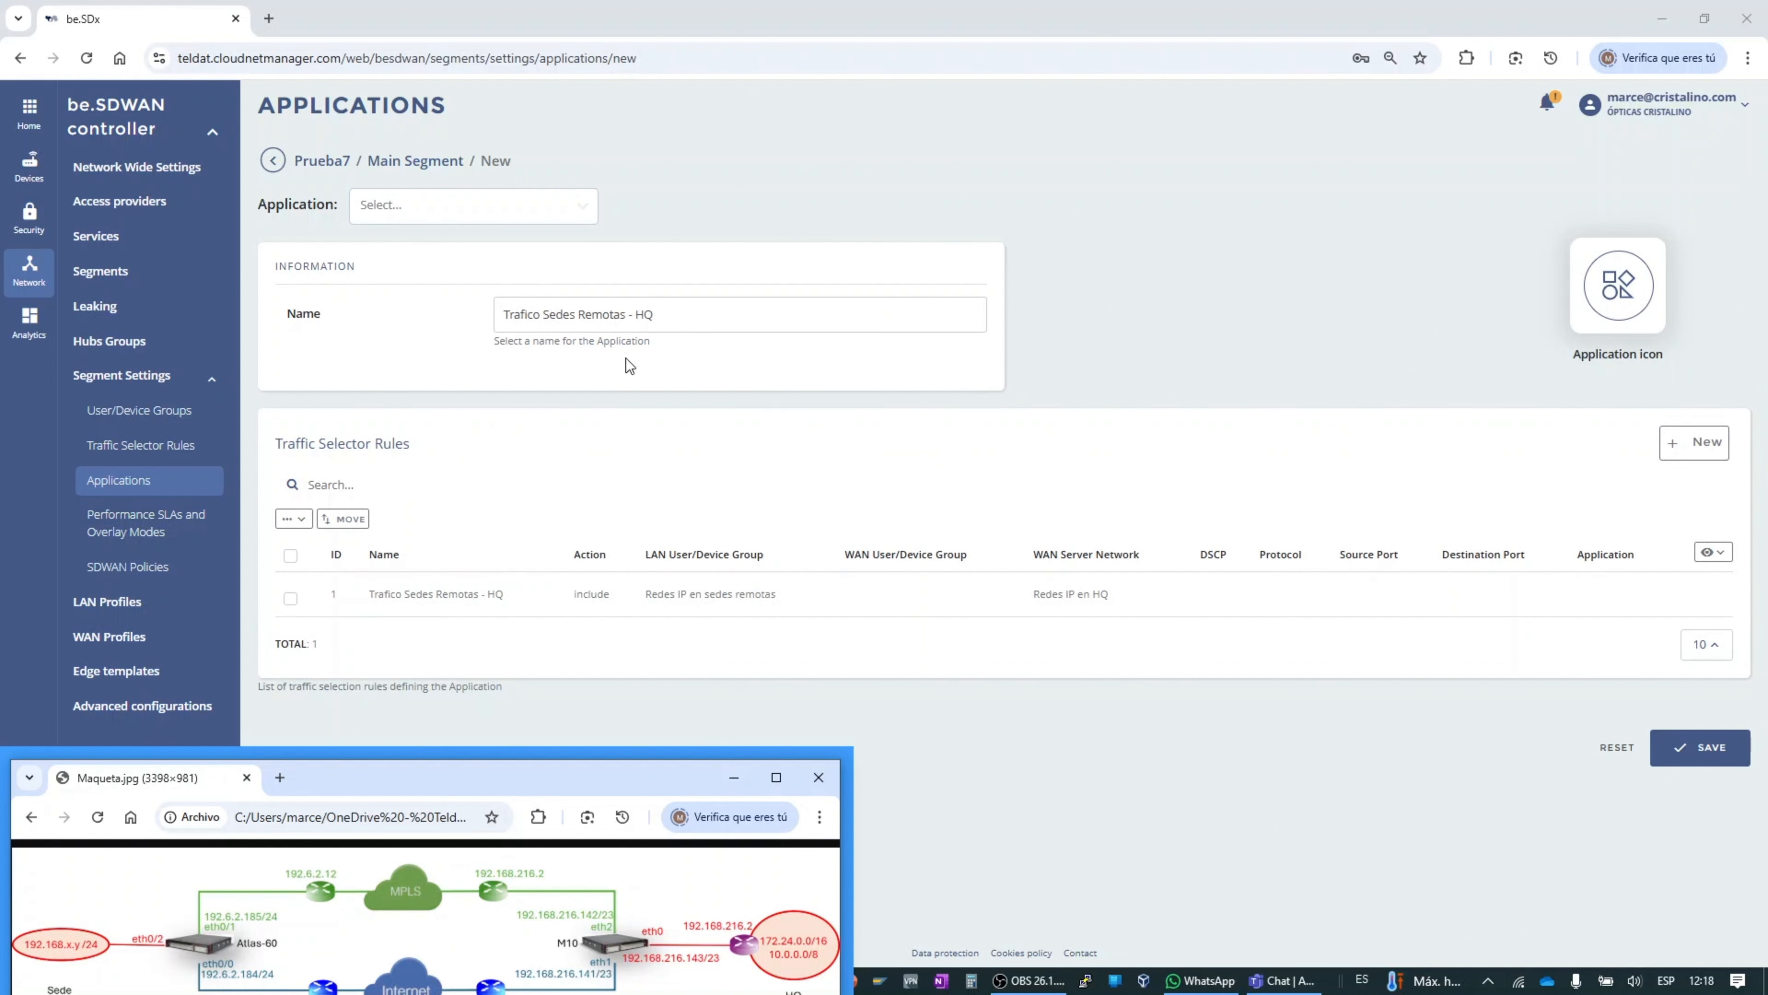
Step: Copy the application's name for reuse and save the application
drag(653, 315, 448, 324)
key(ctrl+c)
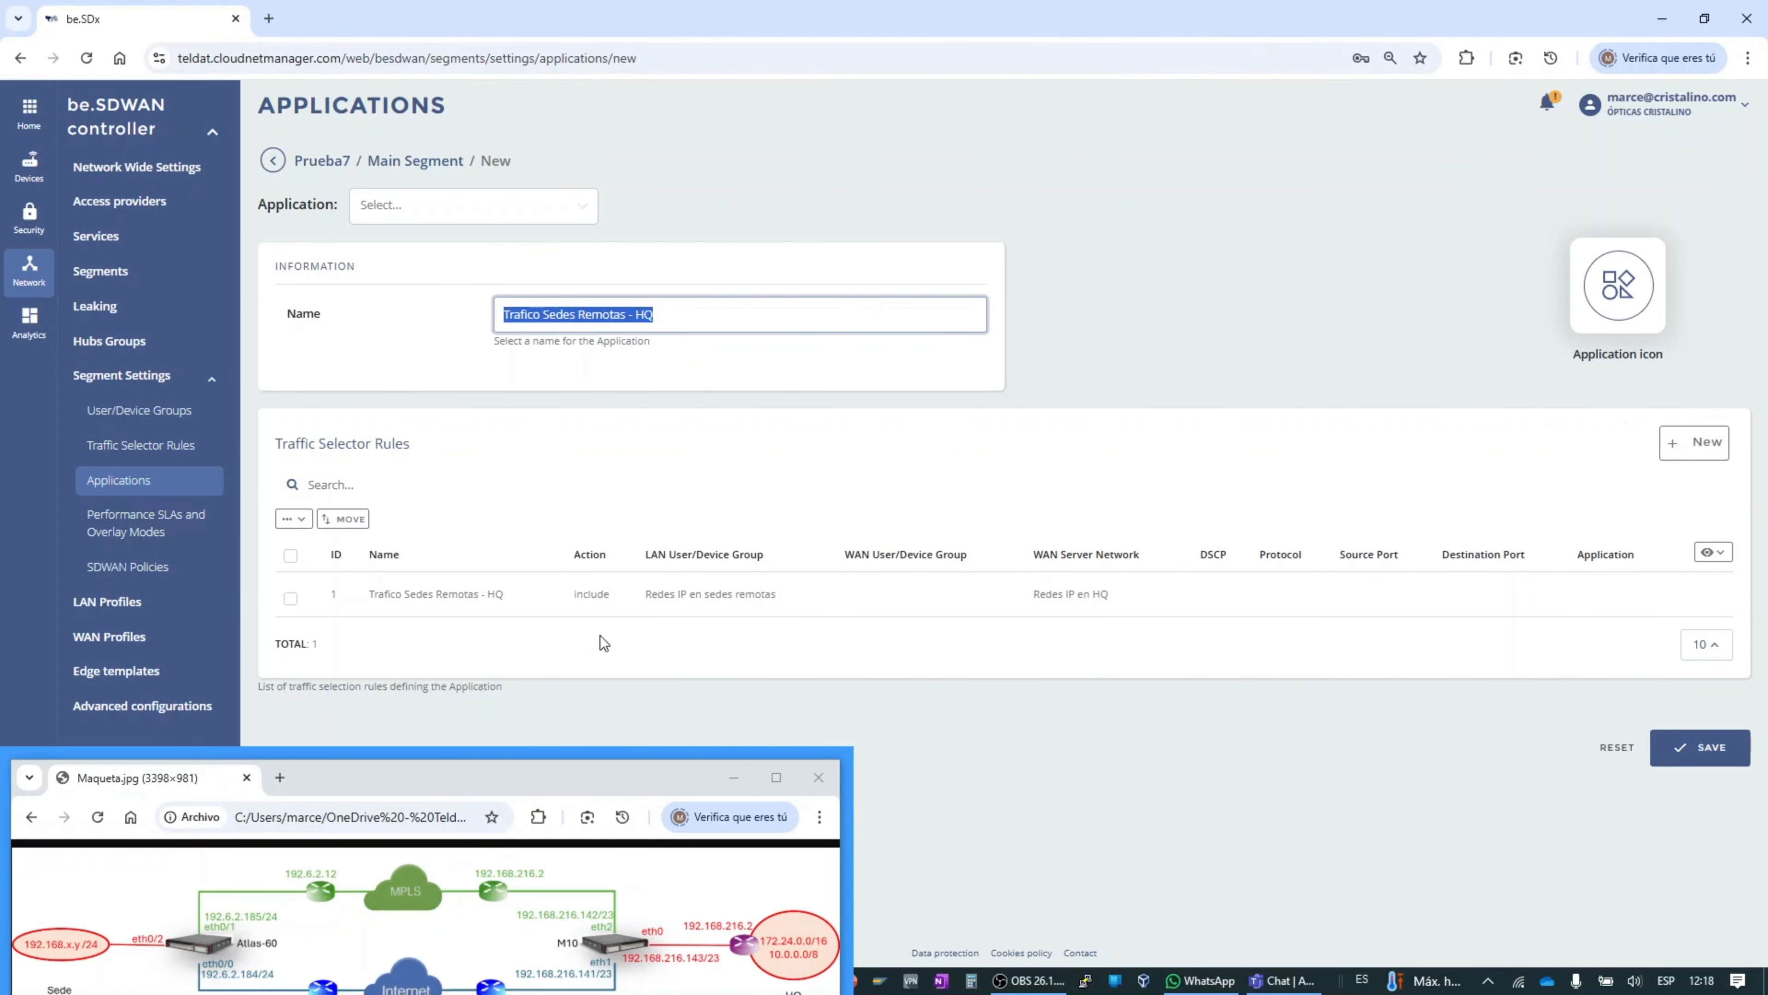
drag(571, 782, 588, 687)
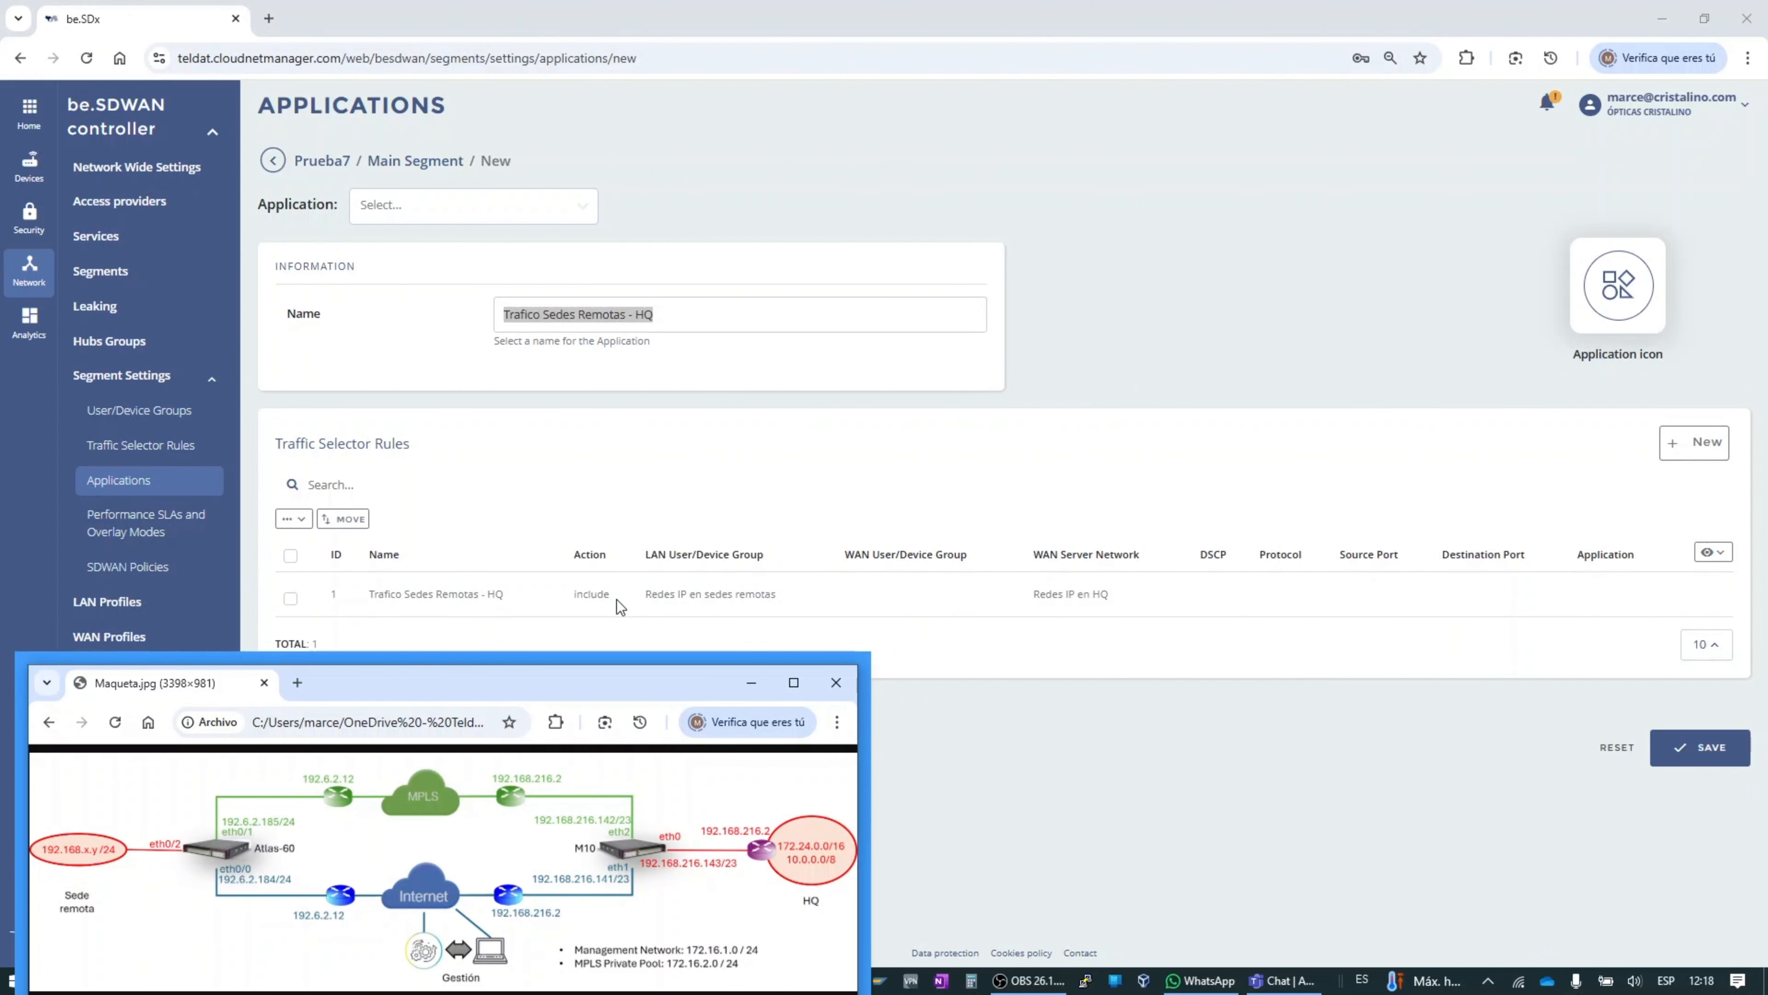
drag(611, 595, 578, 596)
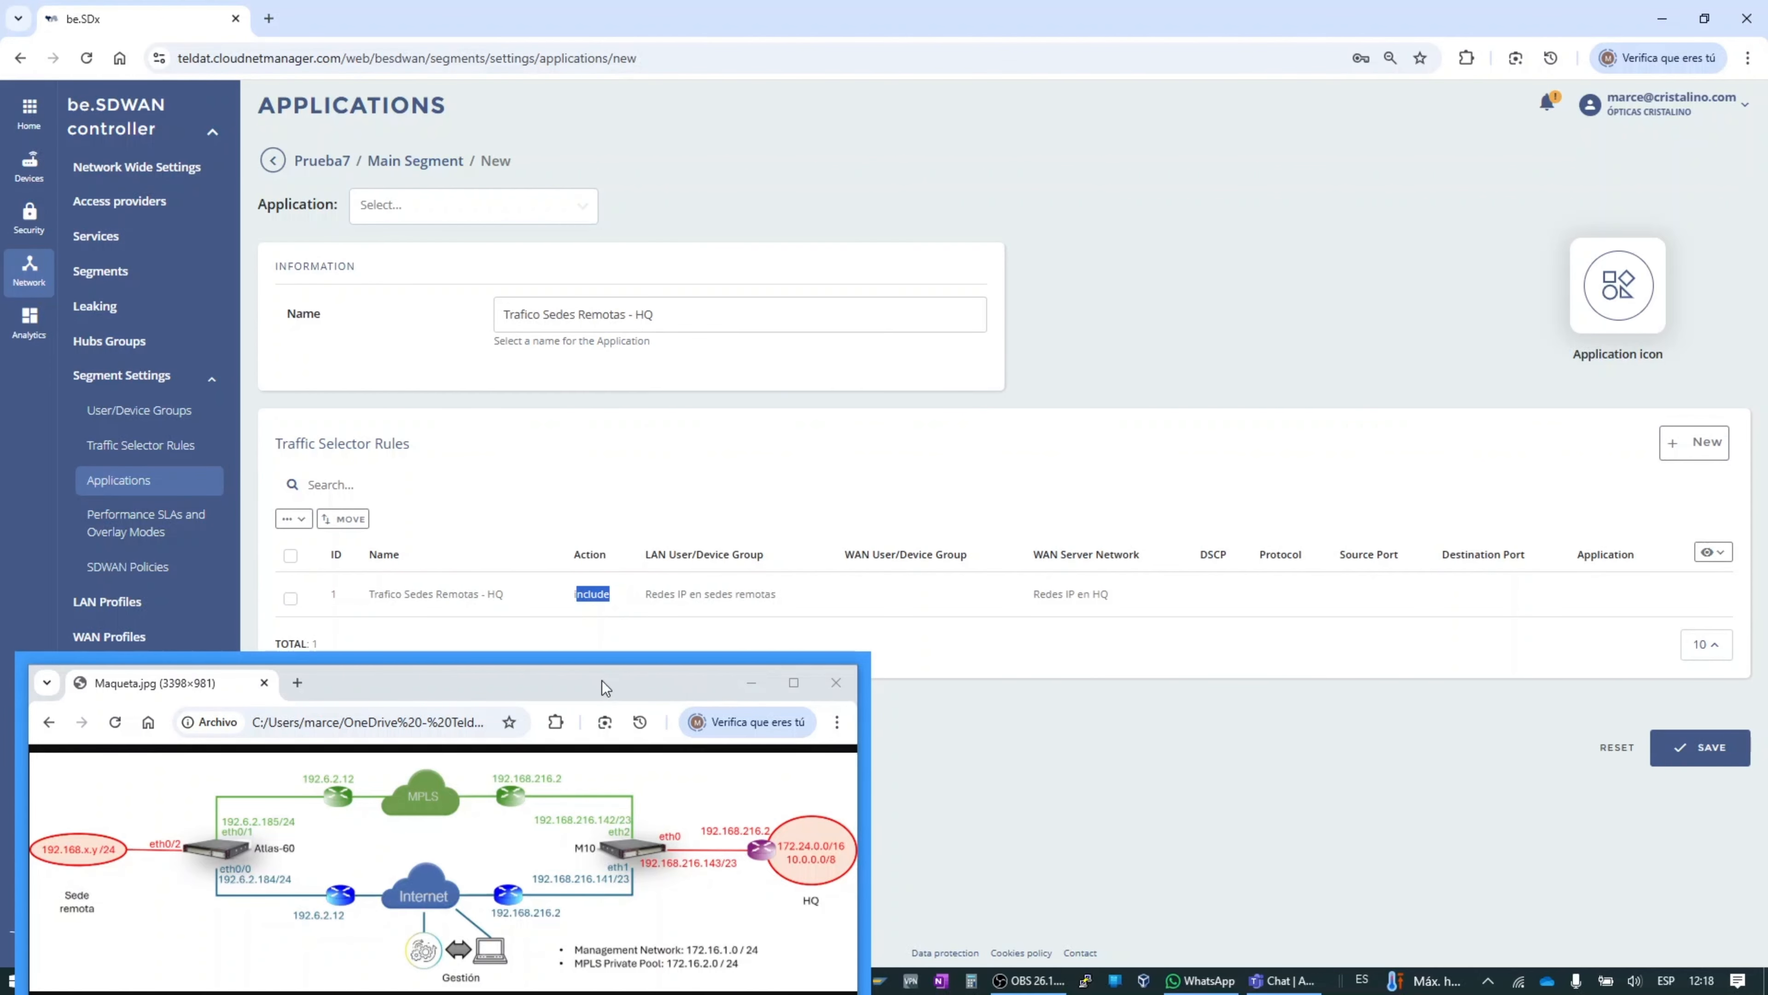
click(1700, 747)
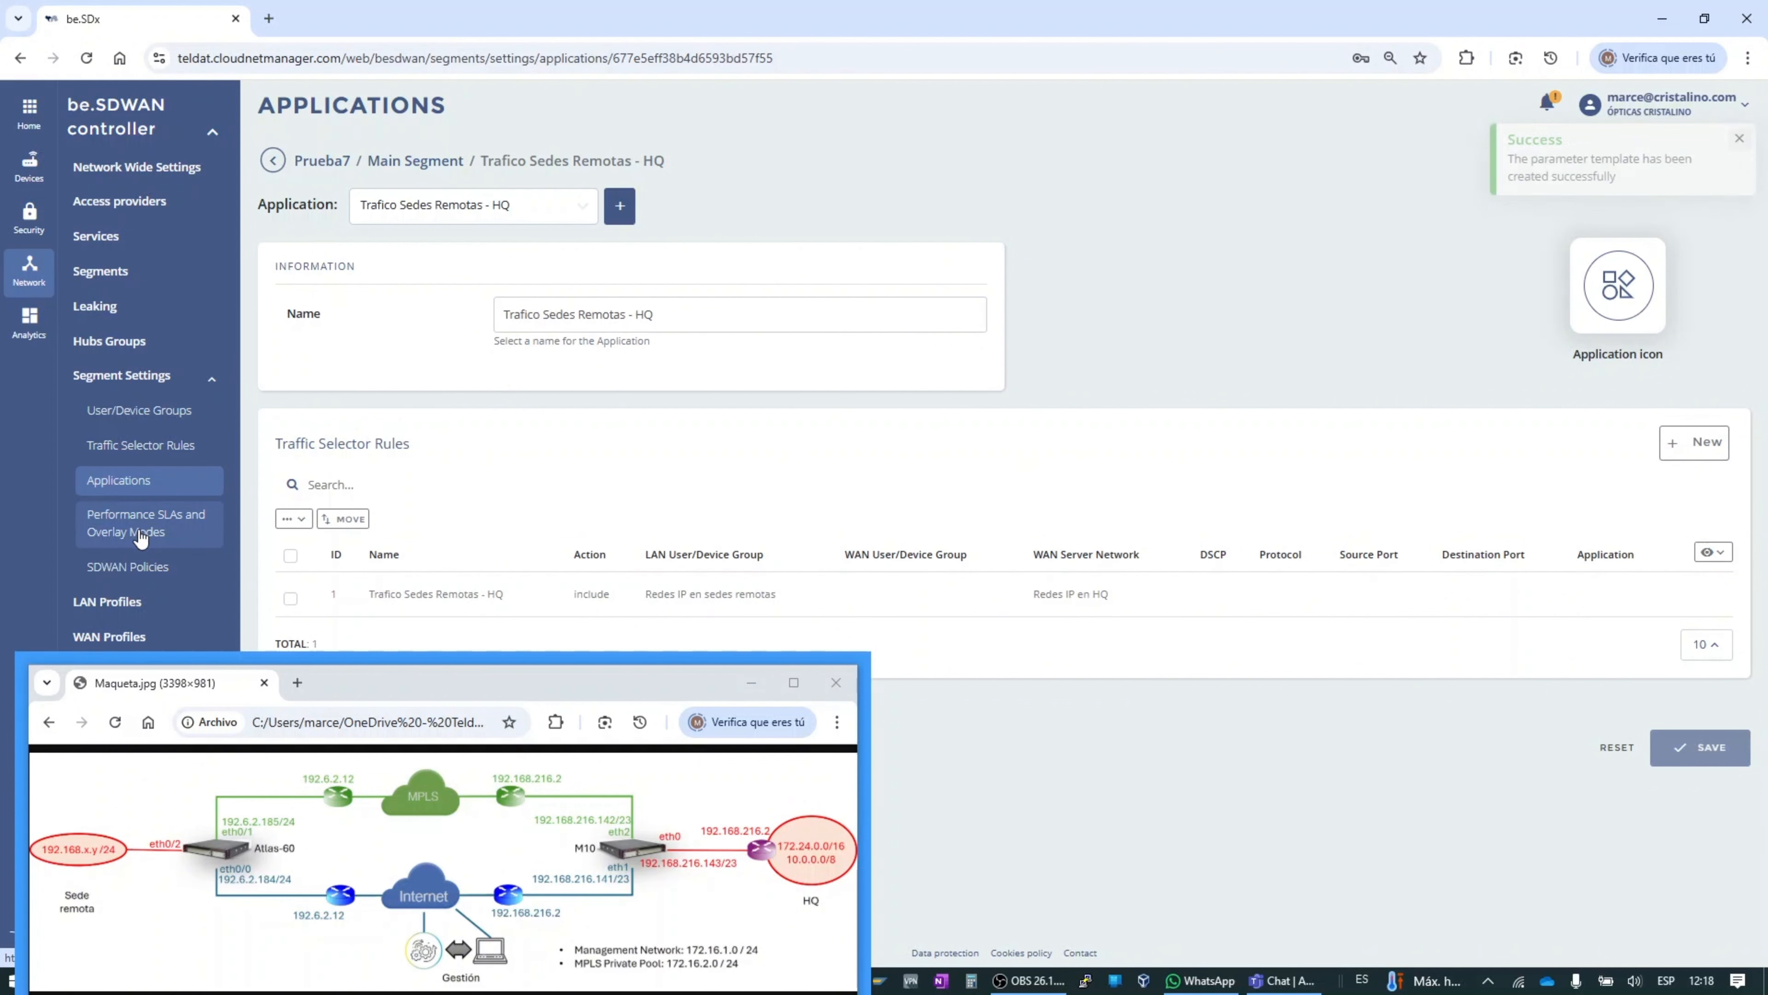
Step: Start a new performance SLA and overlay mode entry in the Main Segment, named Trafico Sedes Remotas - HQ
click(129, 531)
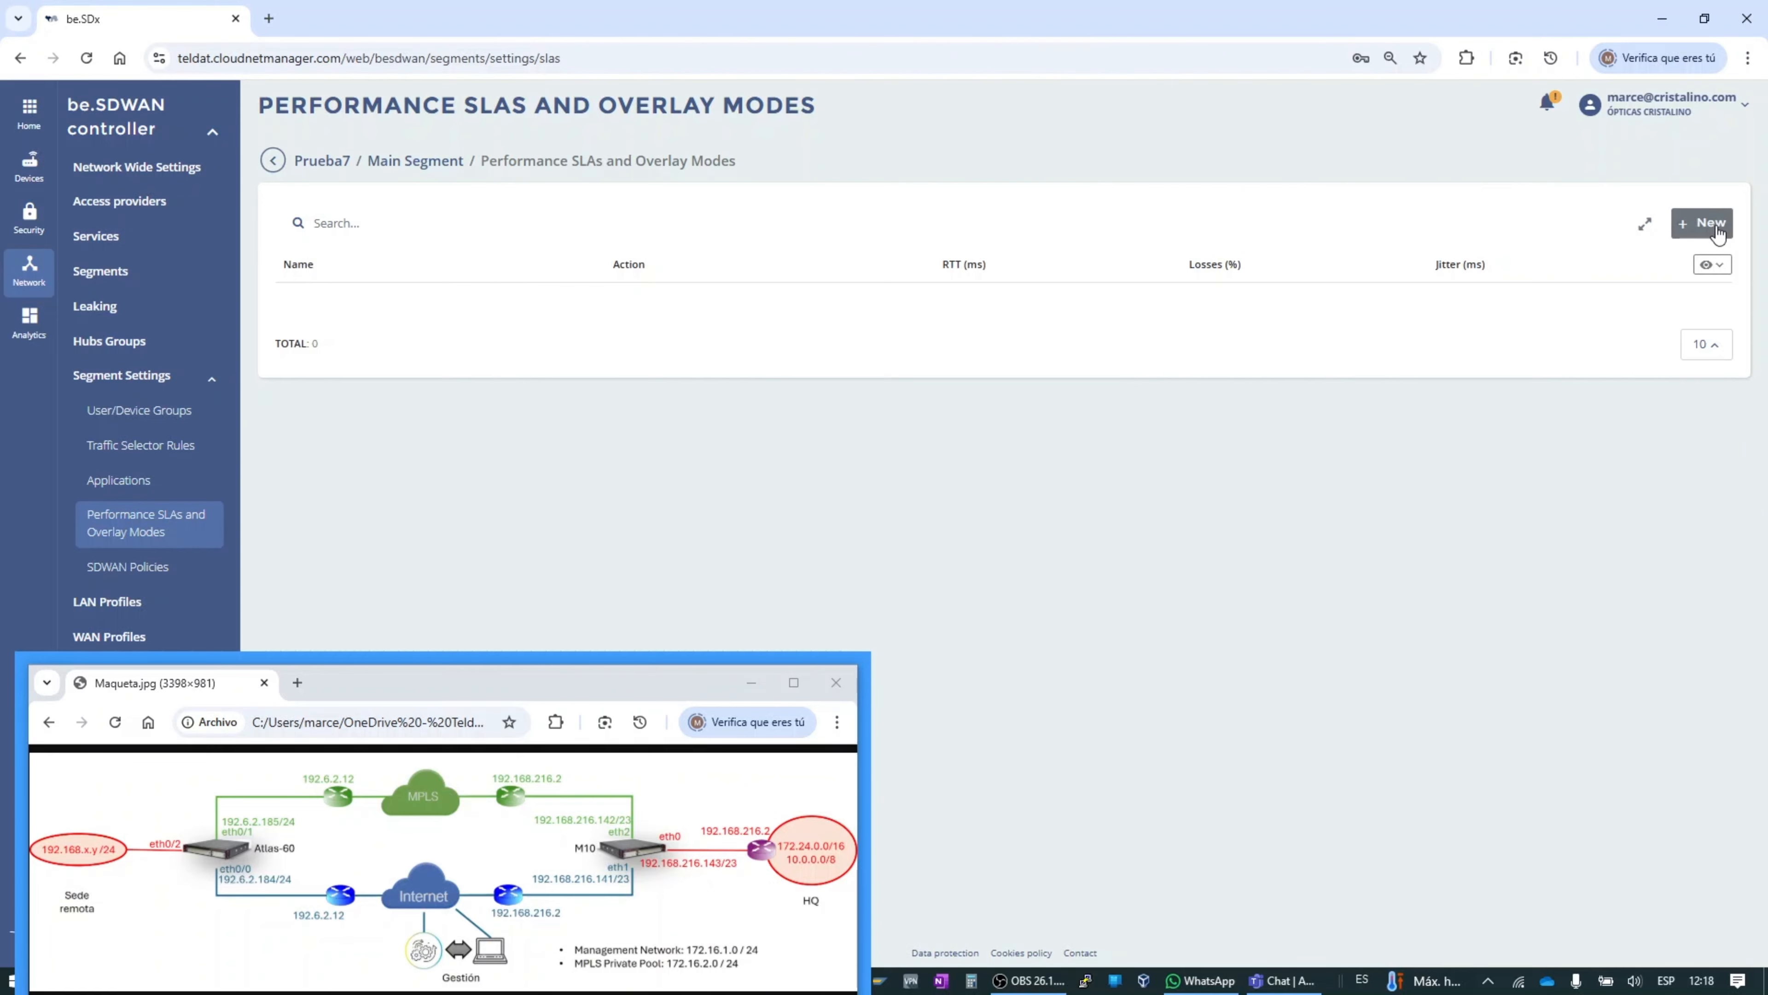
click(1702, 222)
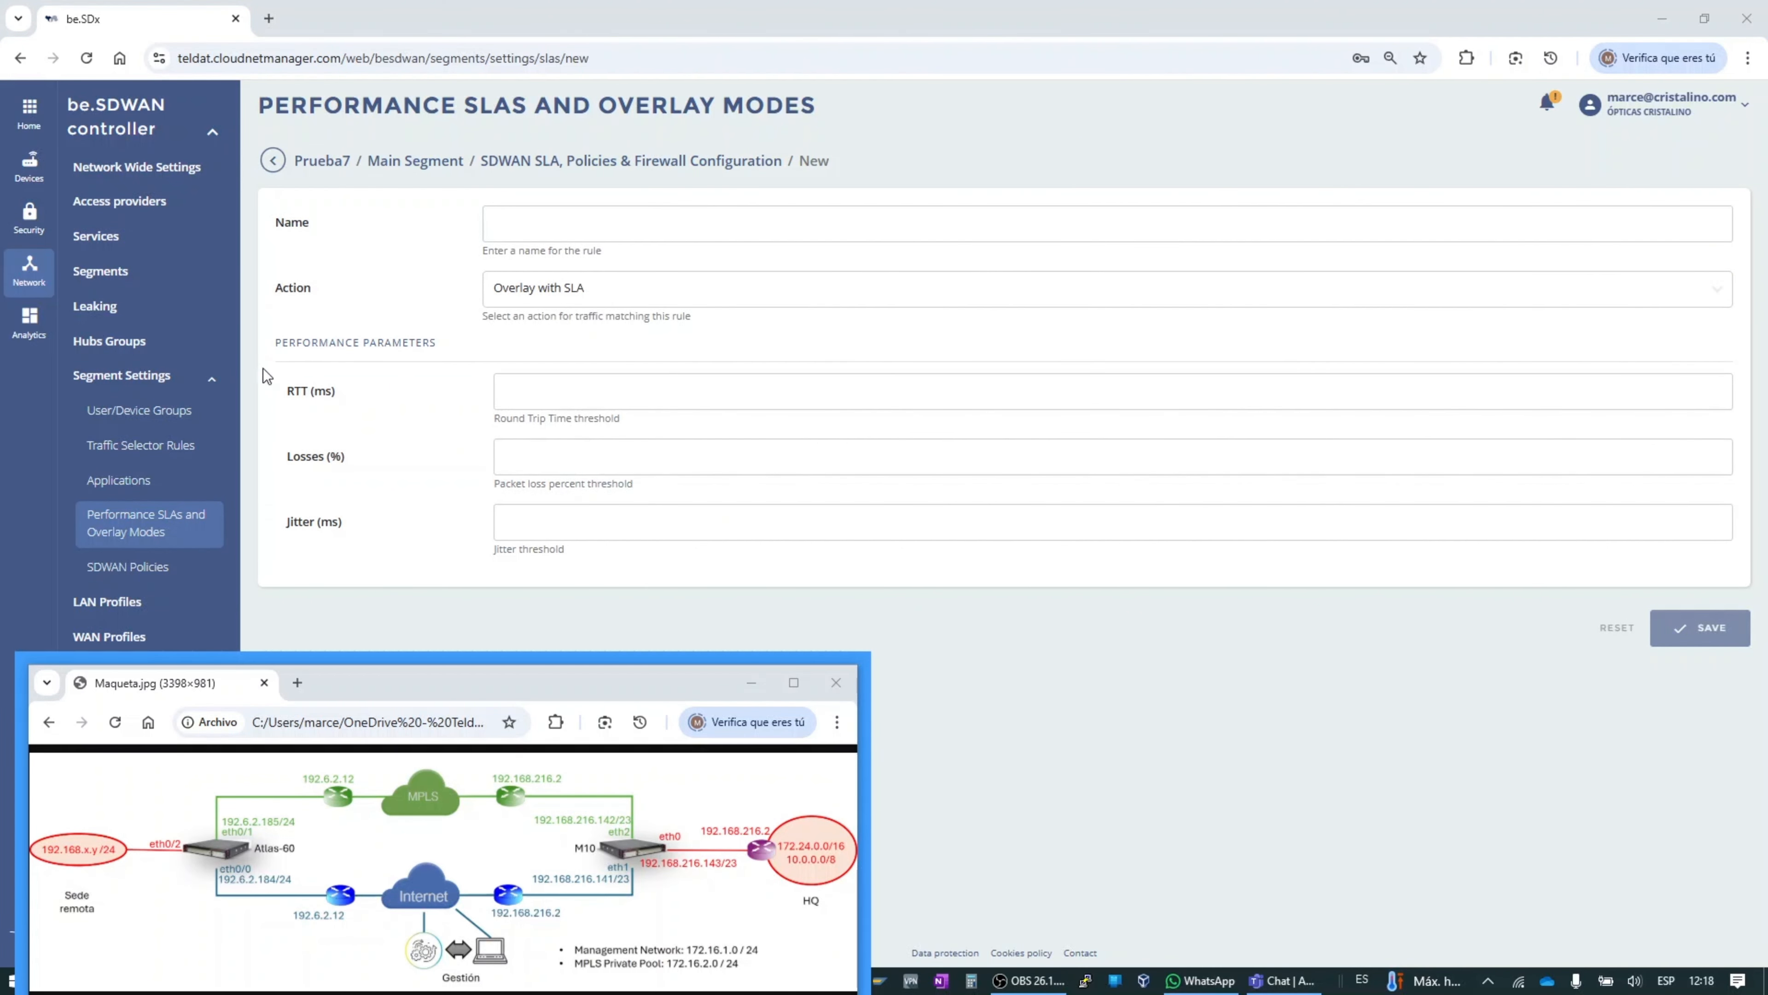
click(565, 217)
key(ctrl+v)
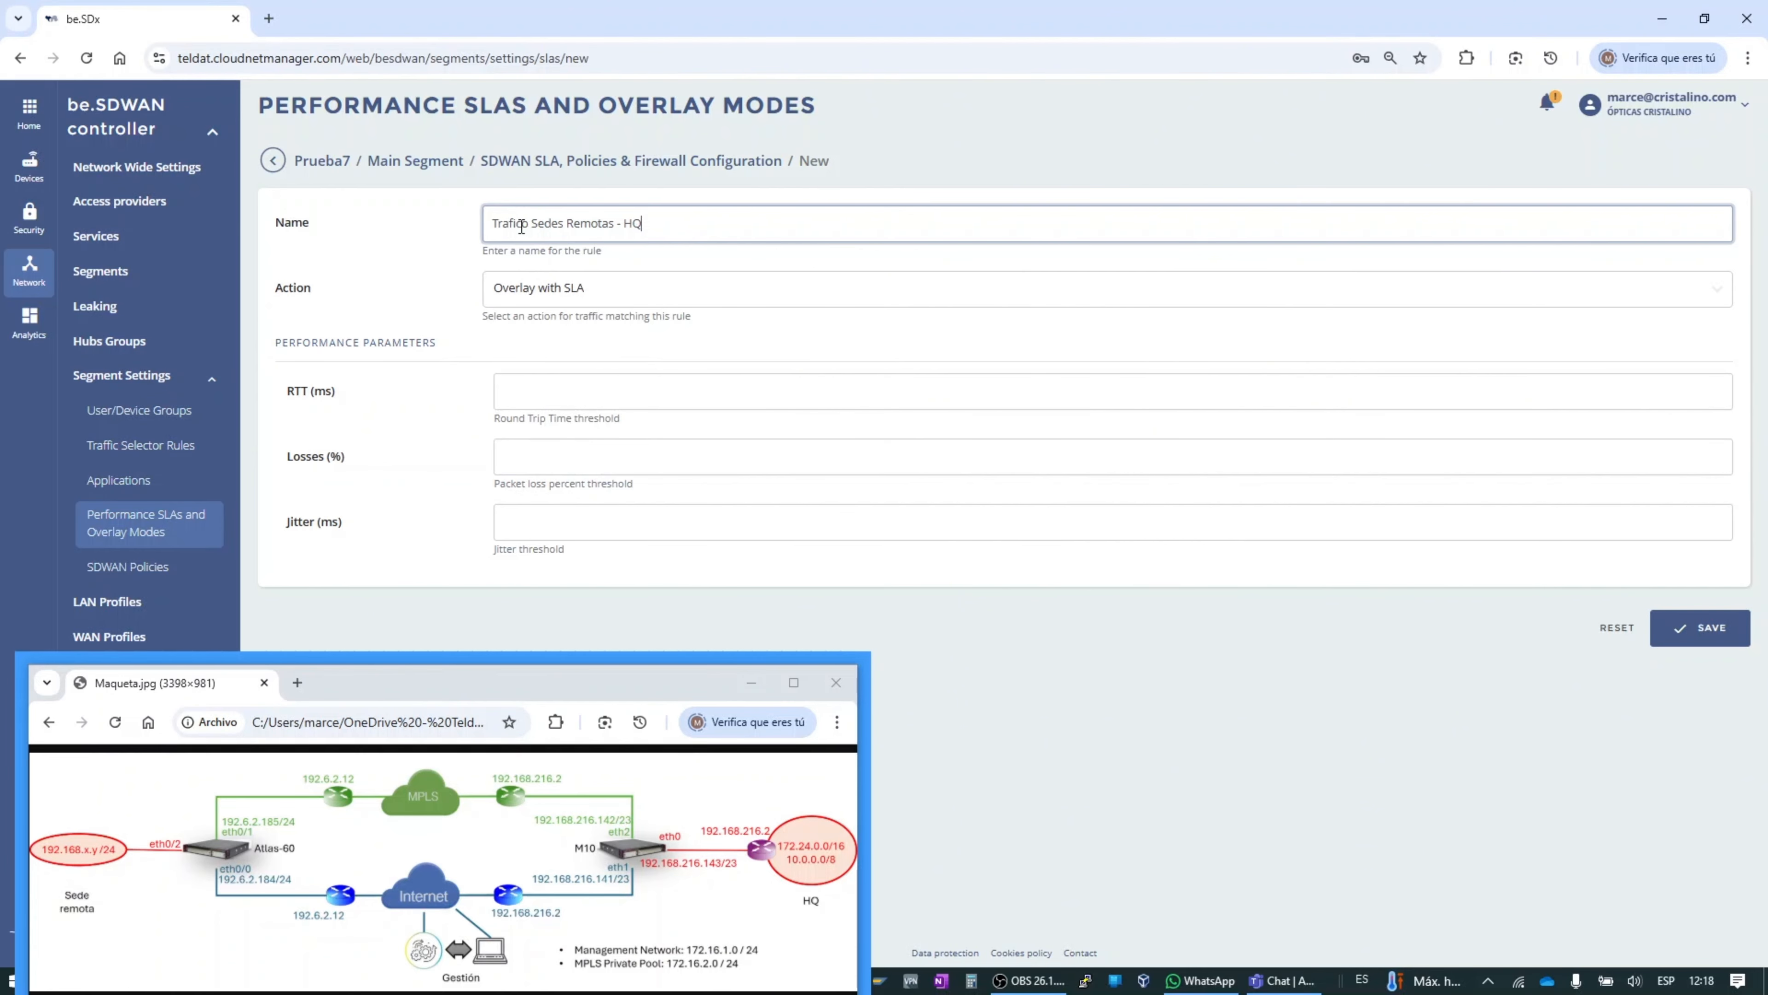
click(575, 286)
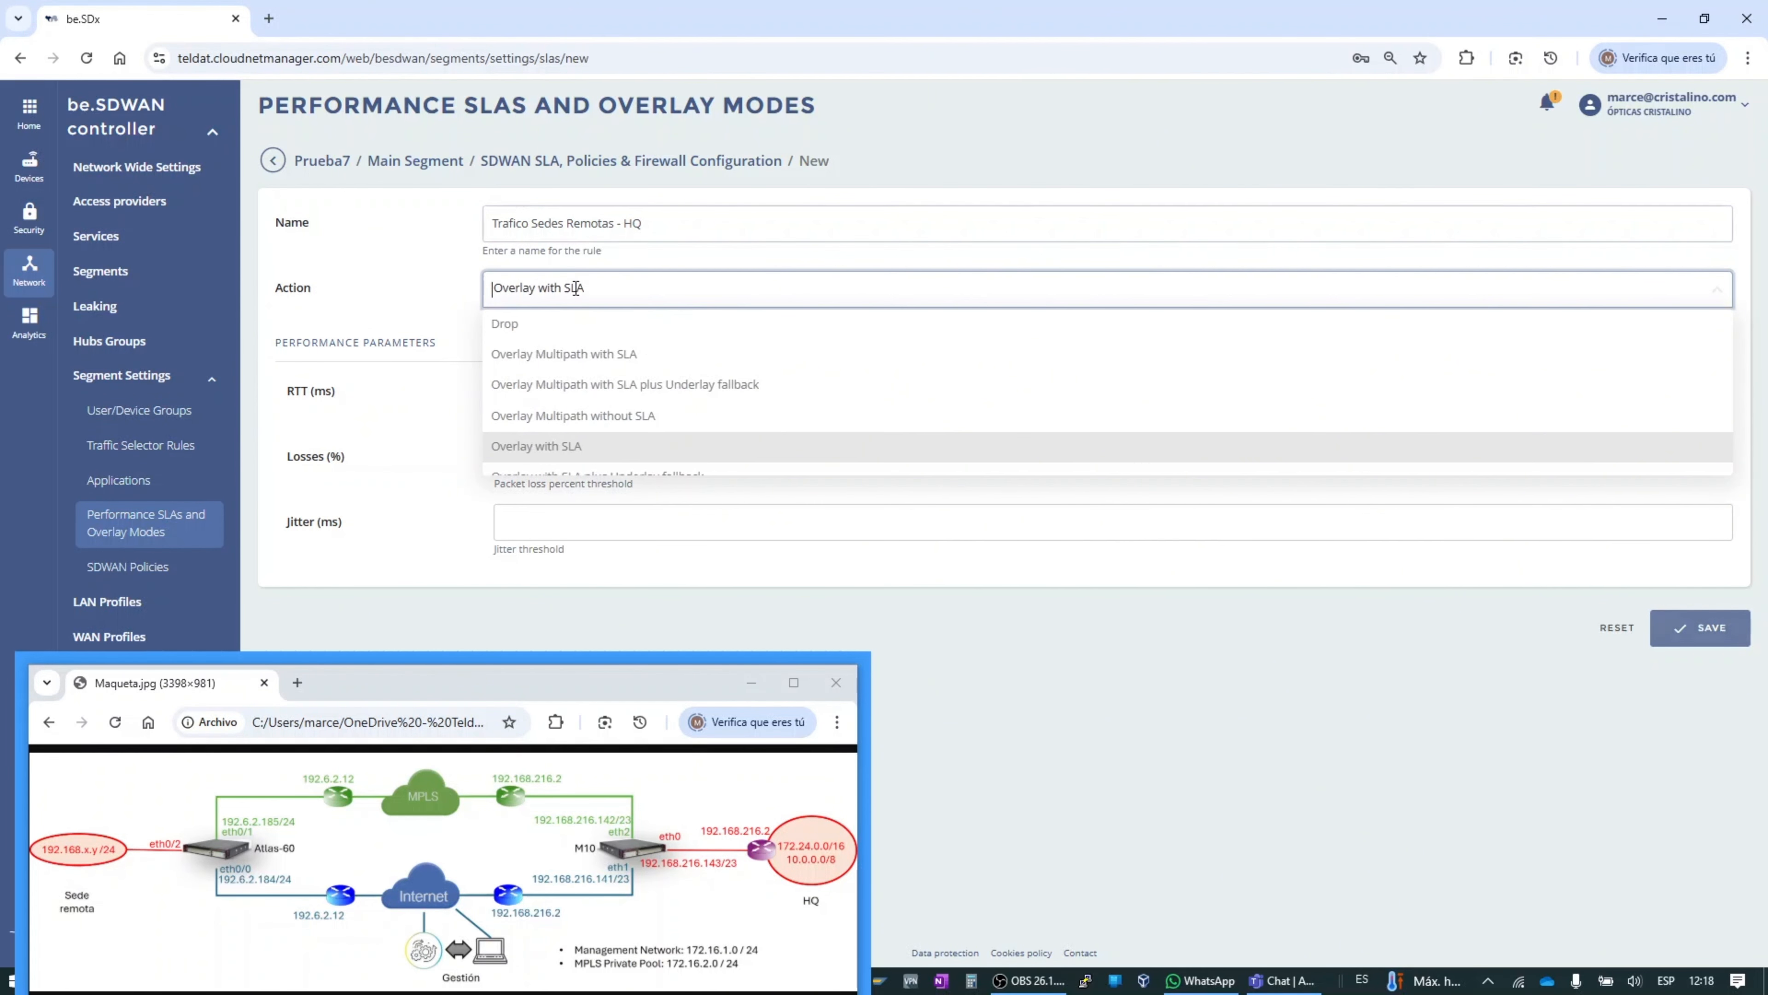
click(594, 419)
click(544, 294)
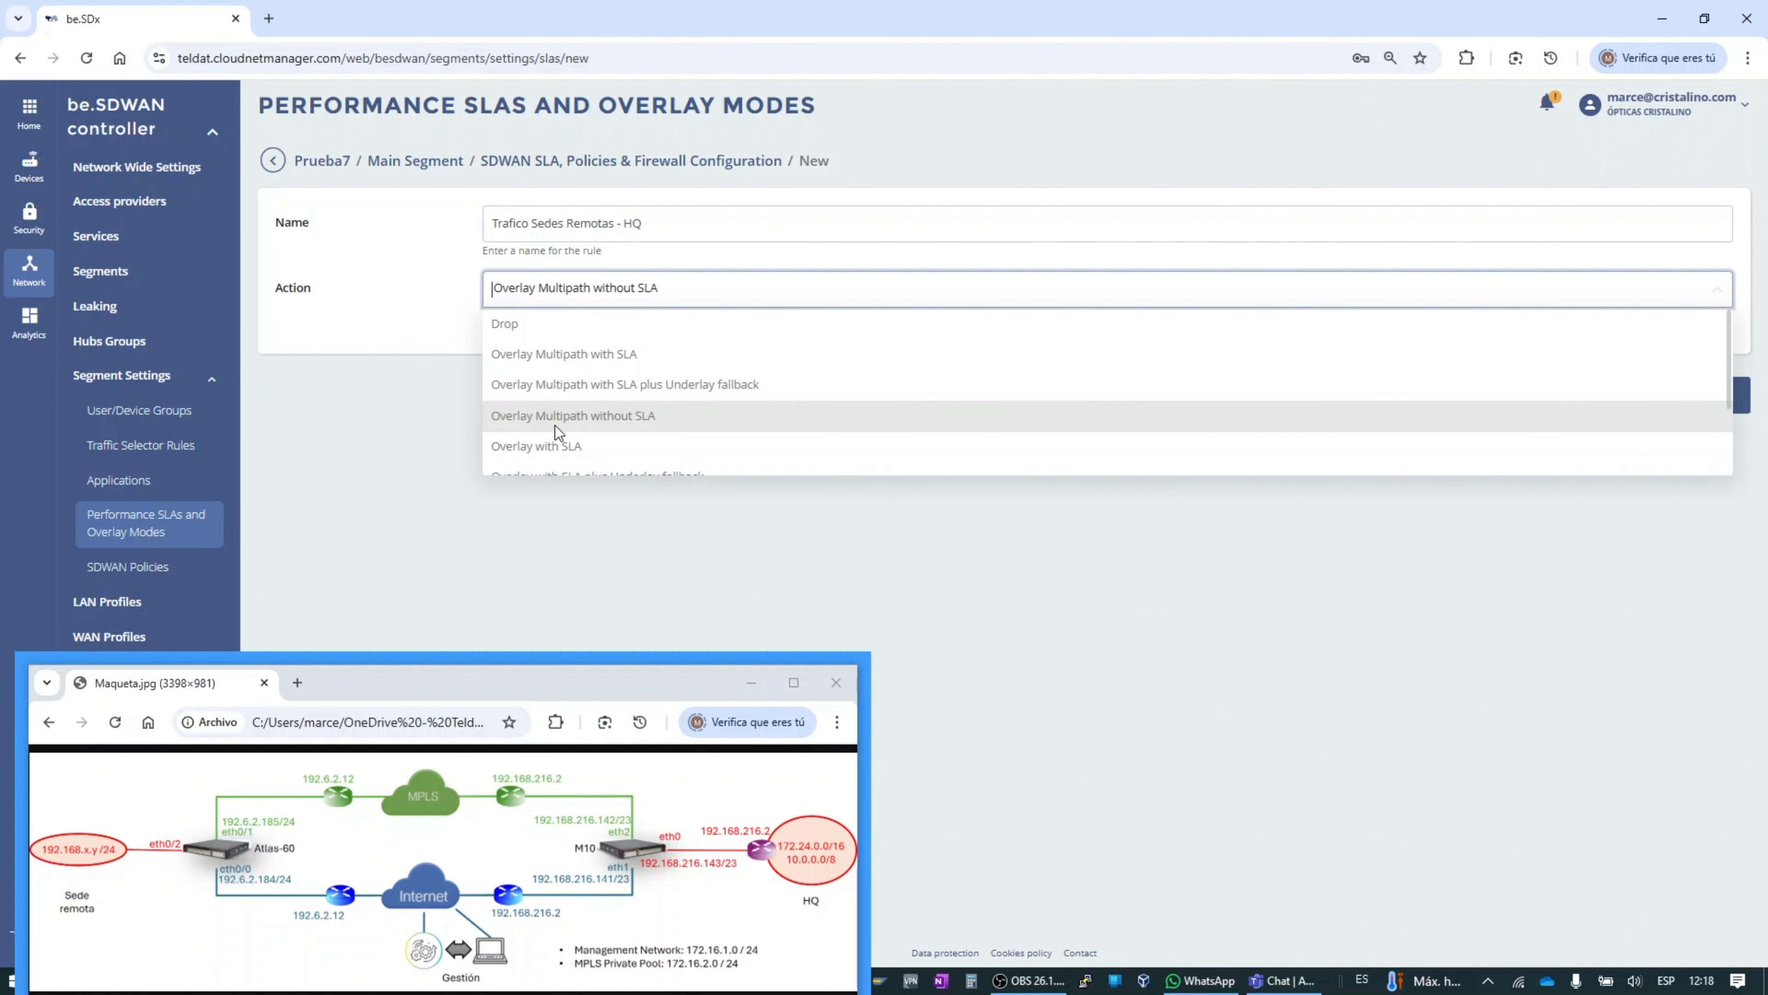
click(591, 449)
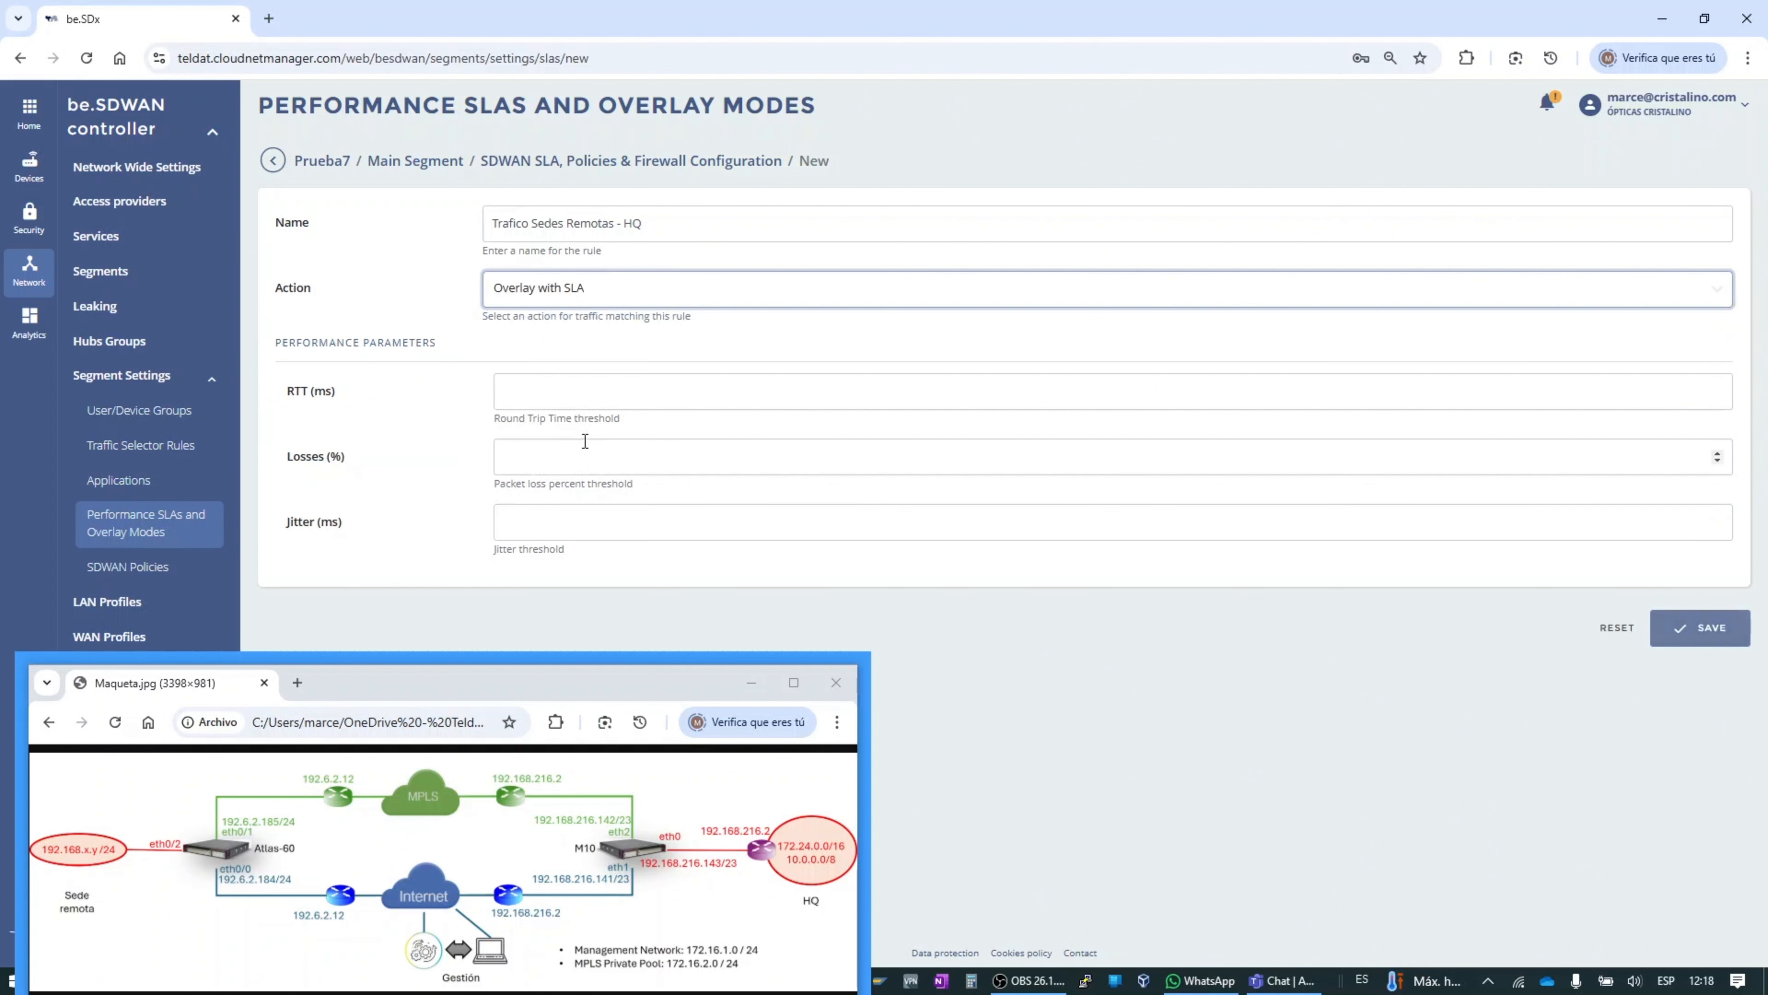
click(559, 294)
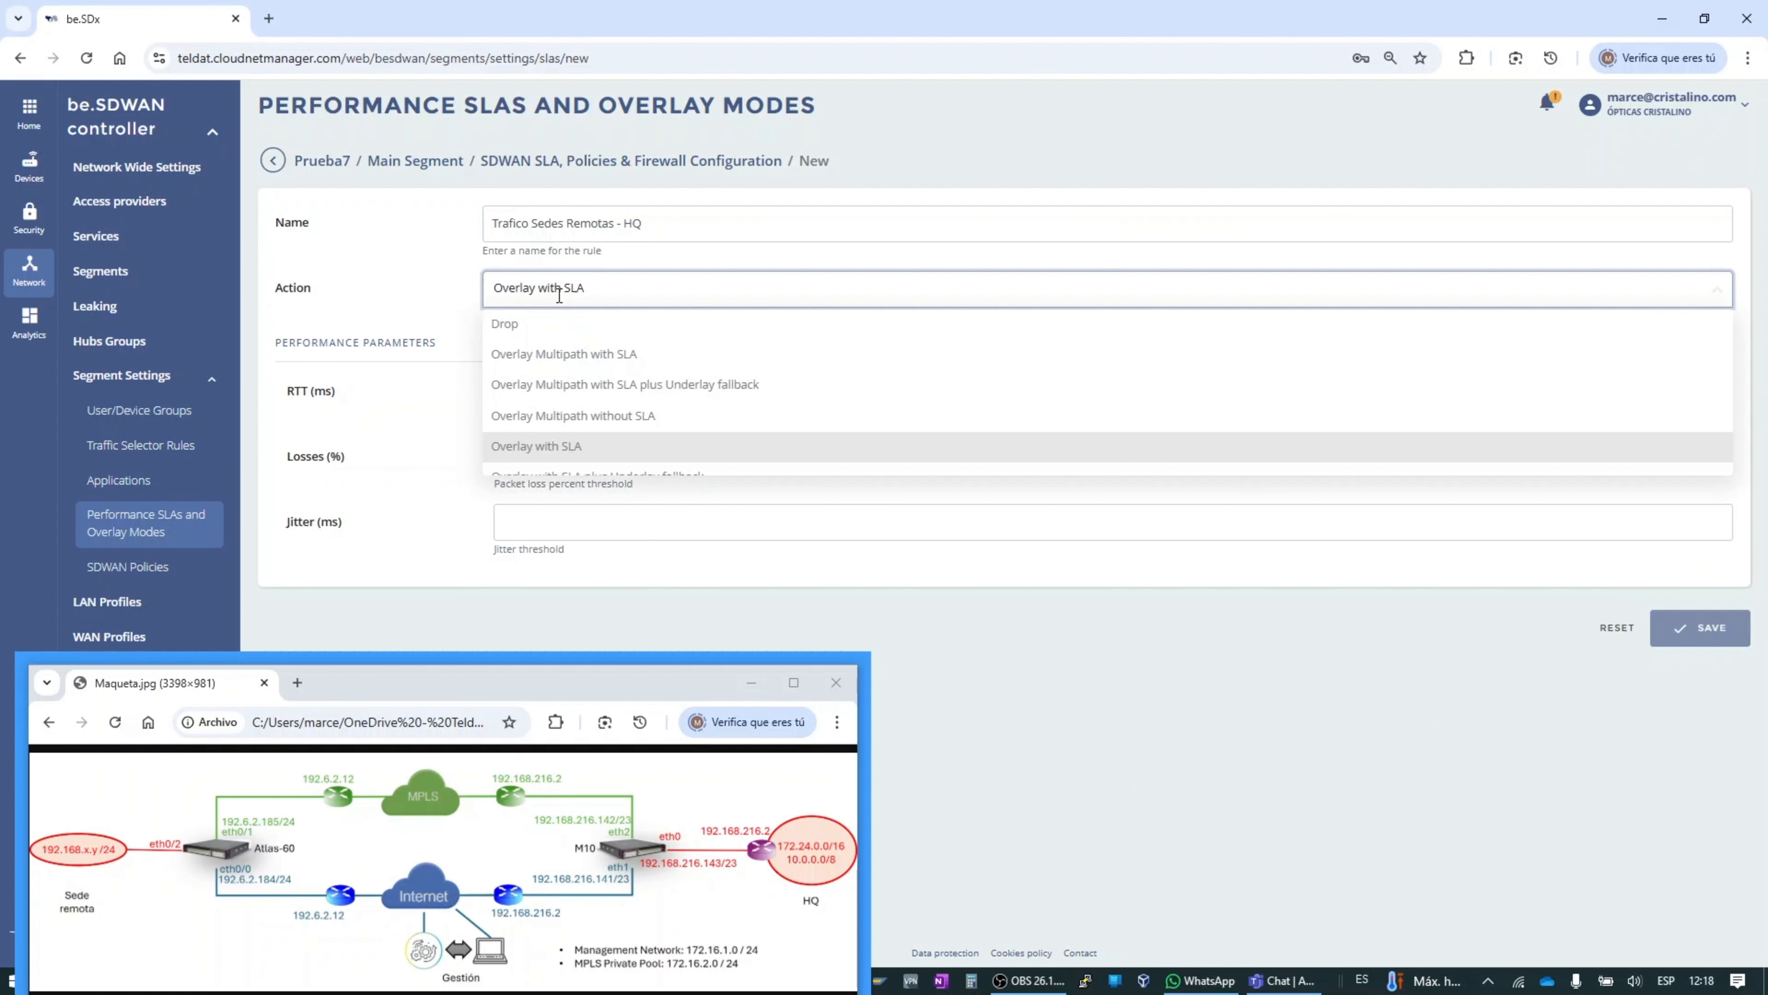
click(567, 291)
Step: Set the action to Overlay Multipath with SLA with RTT 200 ms, losses 2% and jitter 0 ms, and save the entry
click(608, 291)
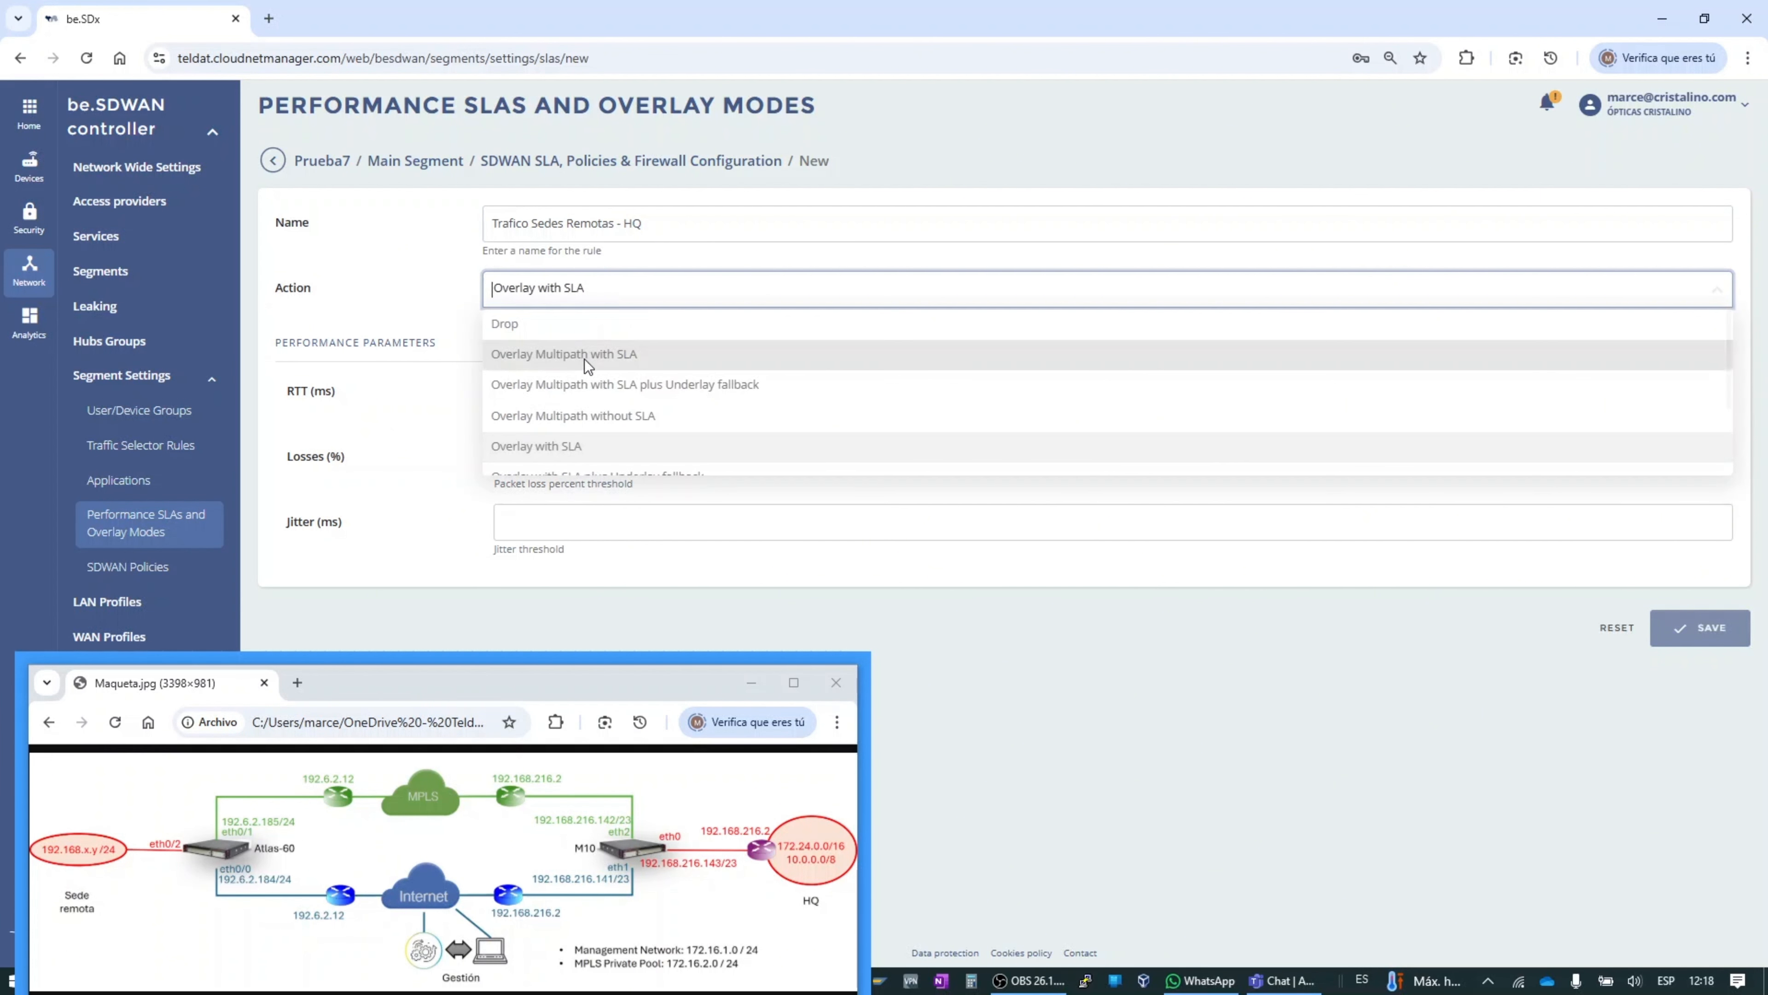
click(590, 355)
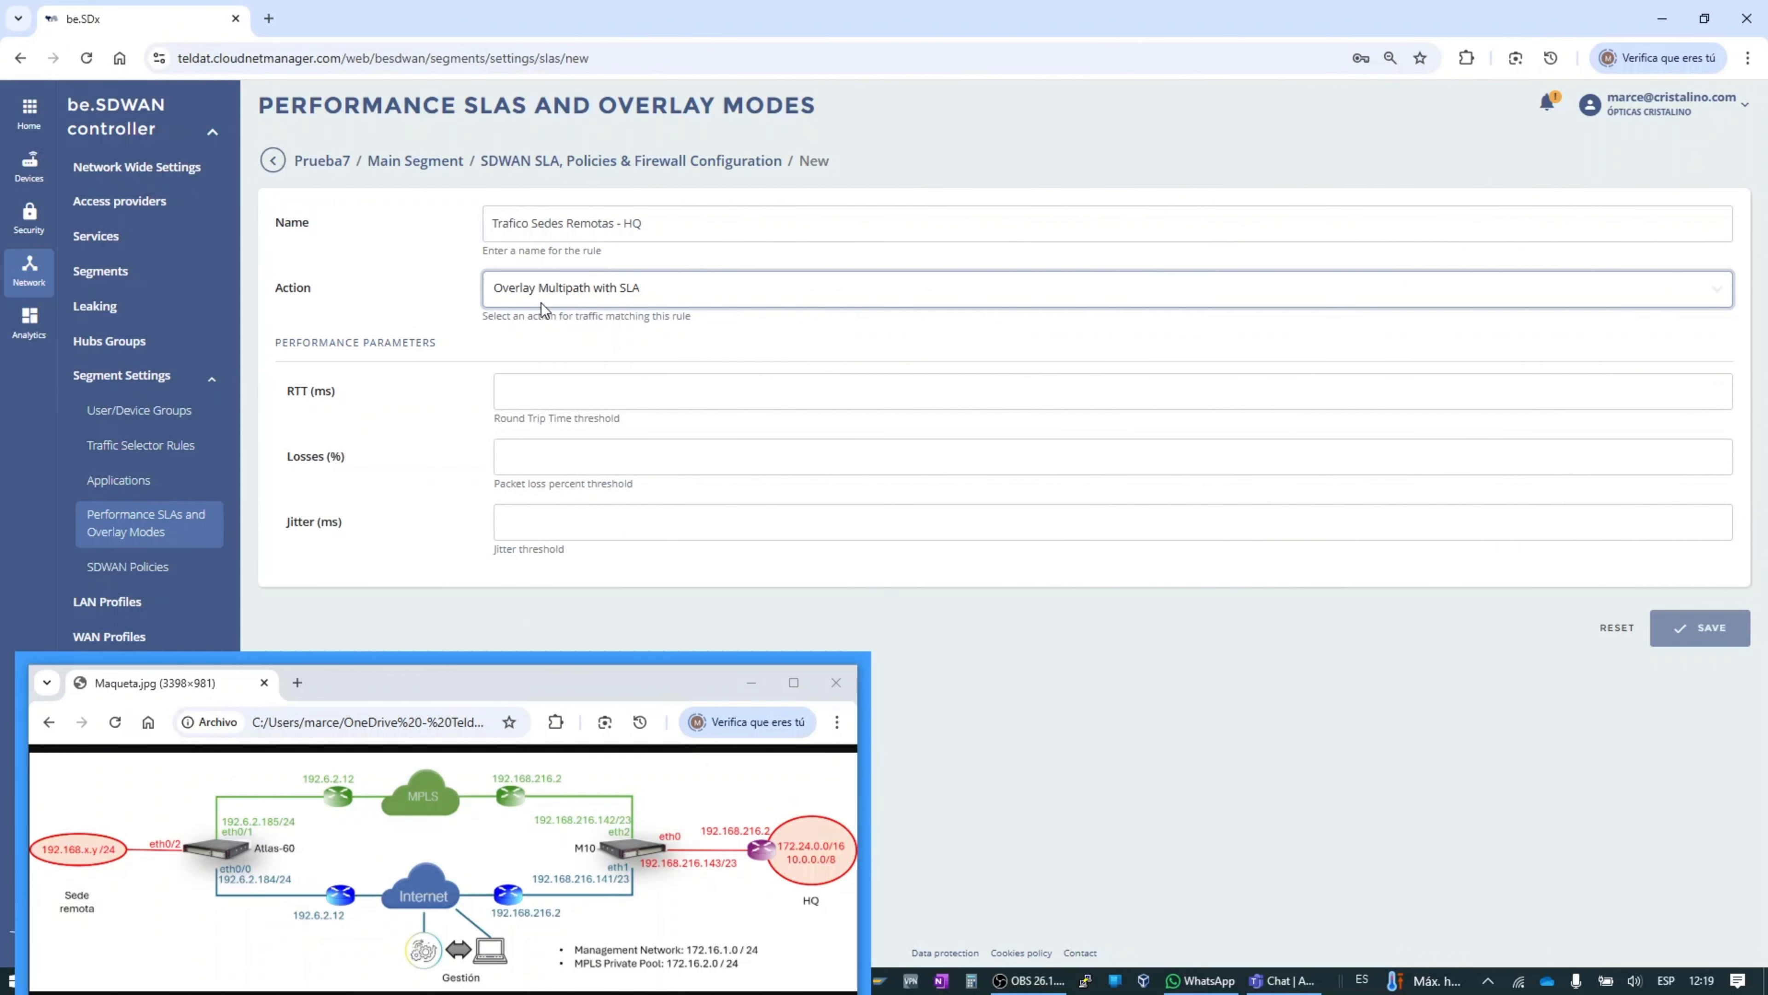
click(593, 389)
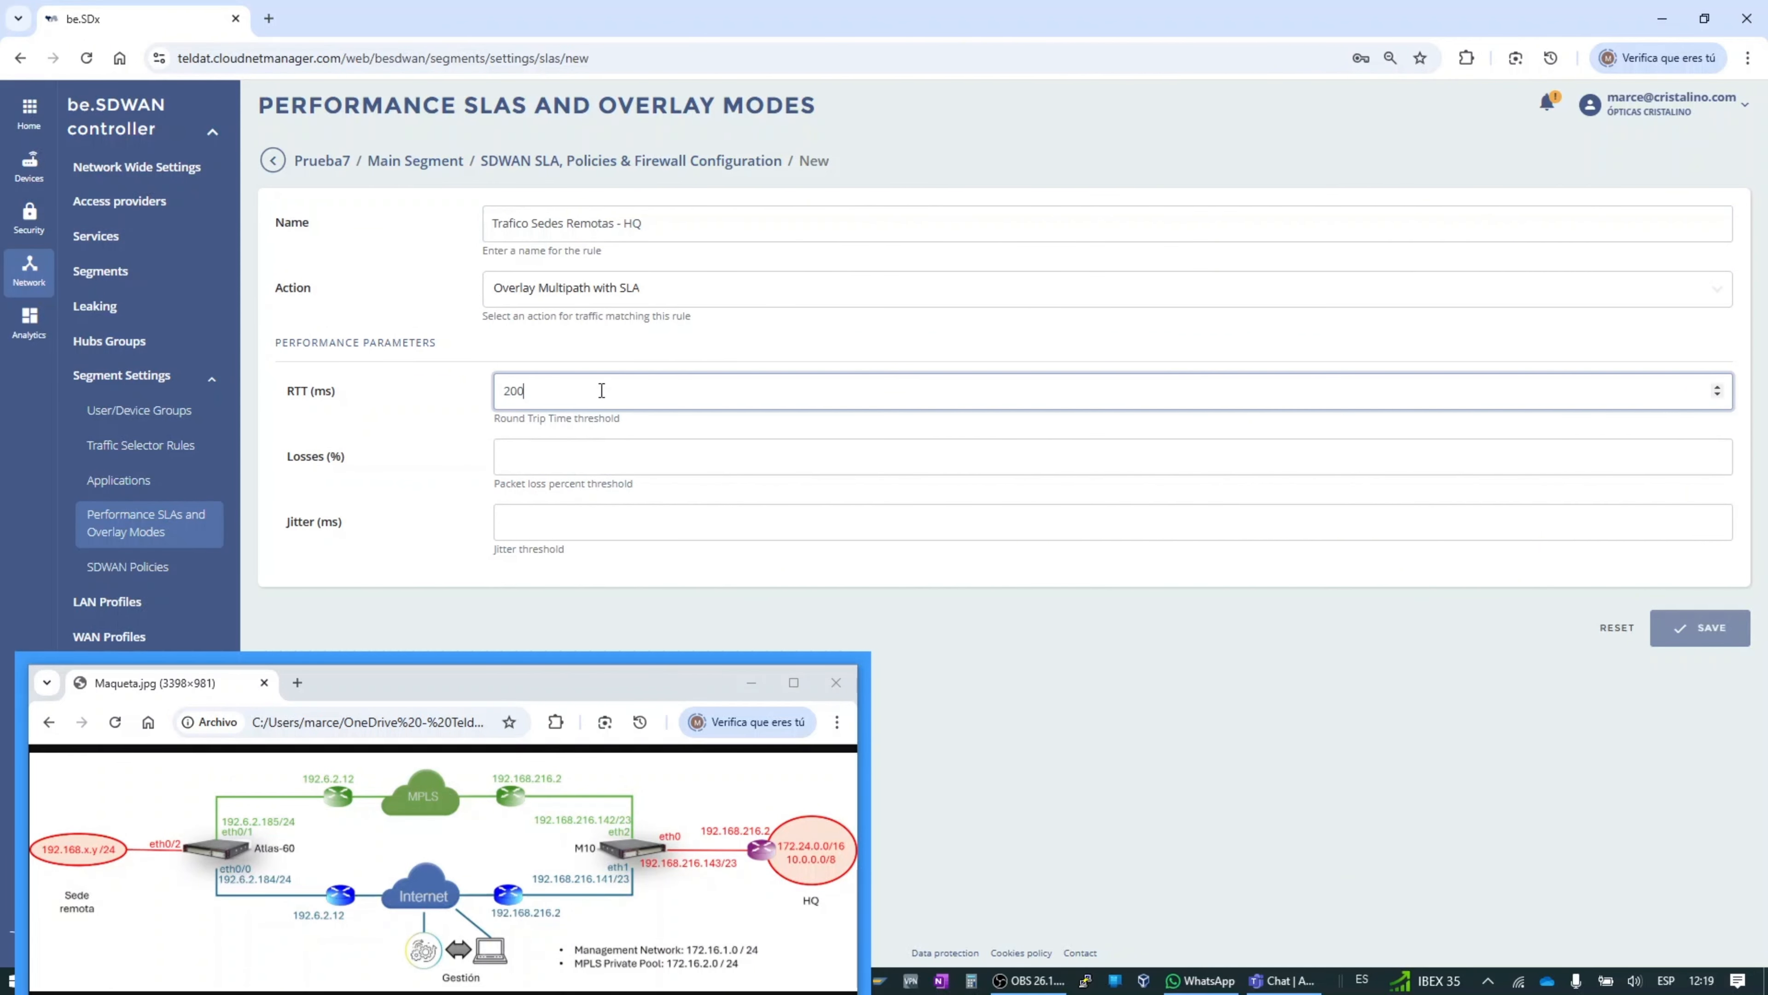
click(643, 457)
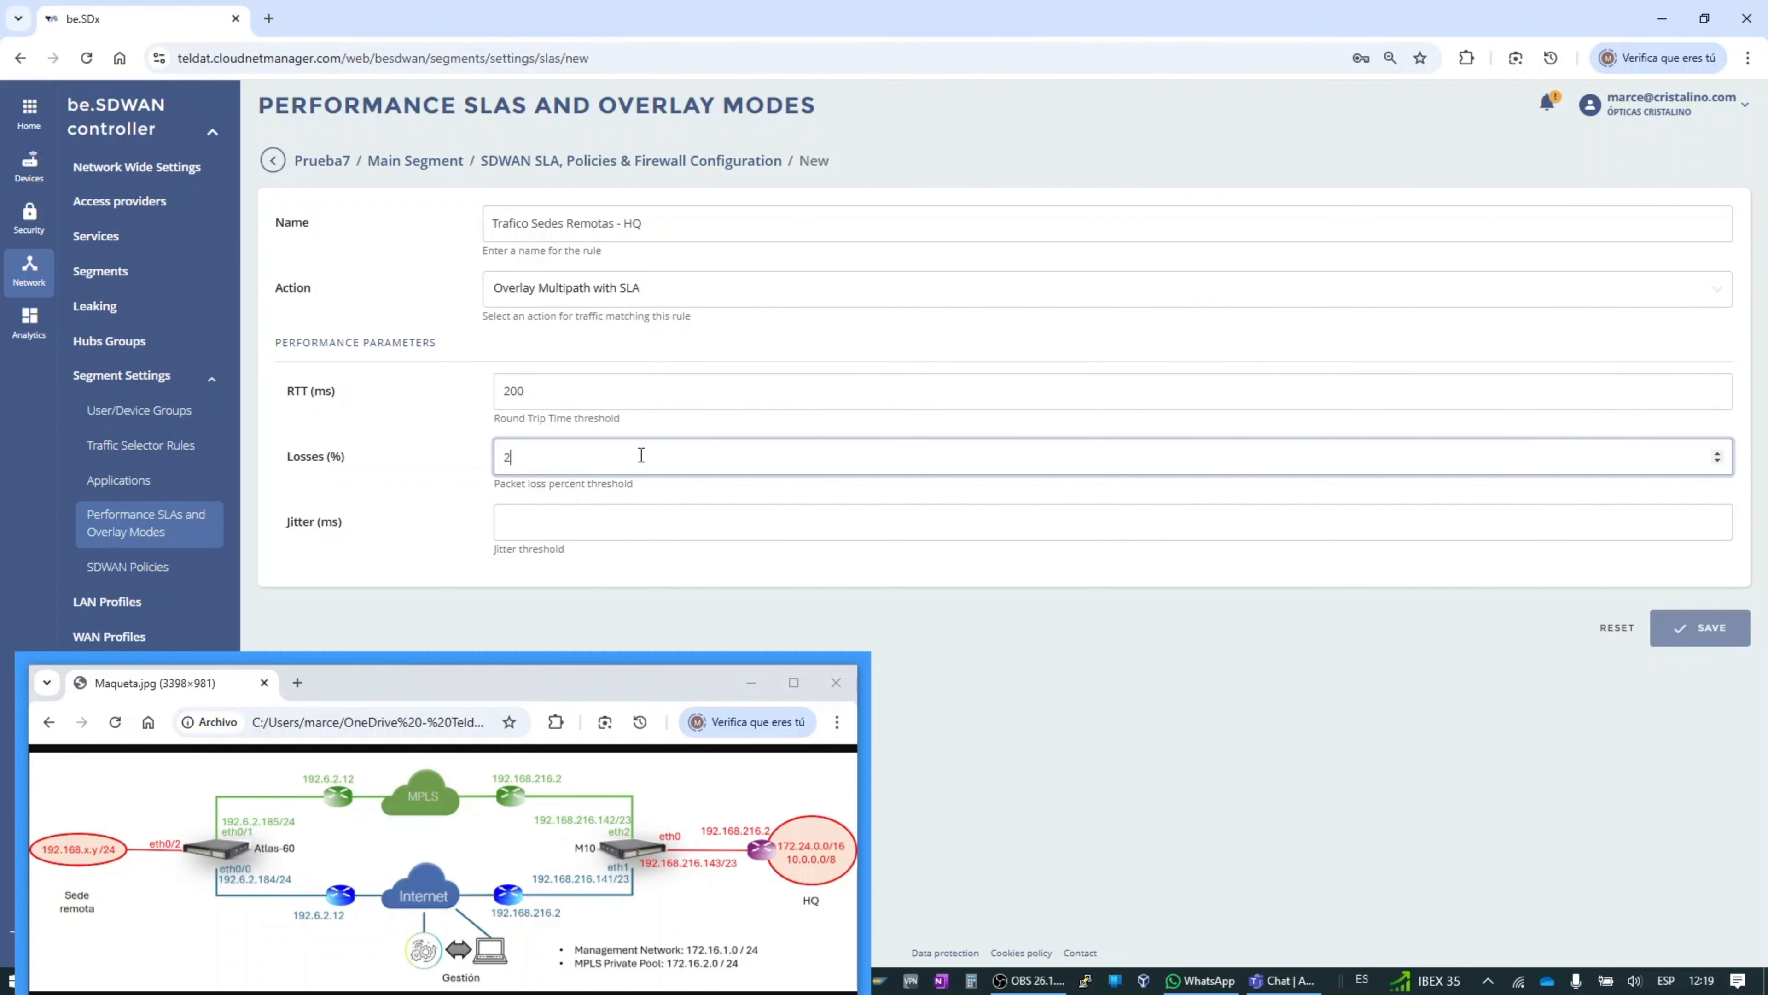
click(585, 529)
text(0)
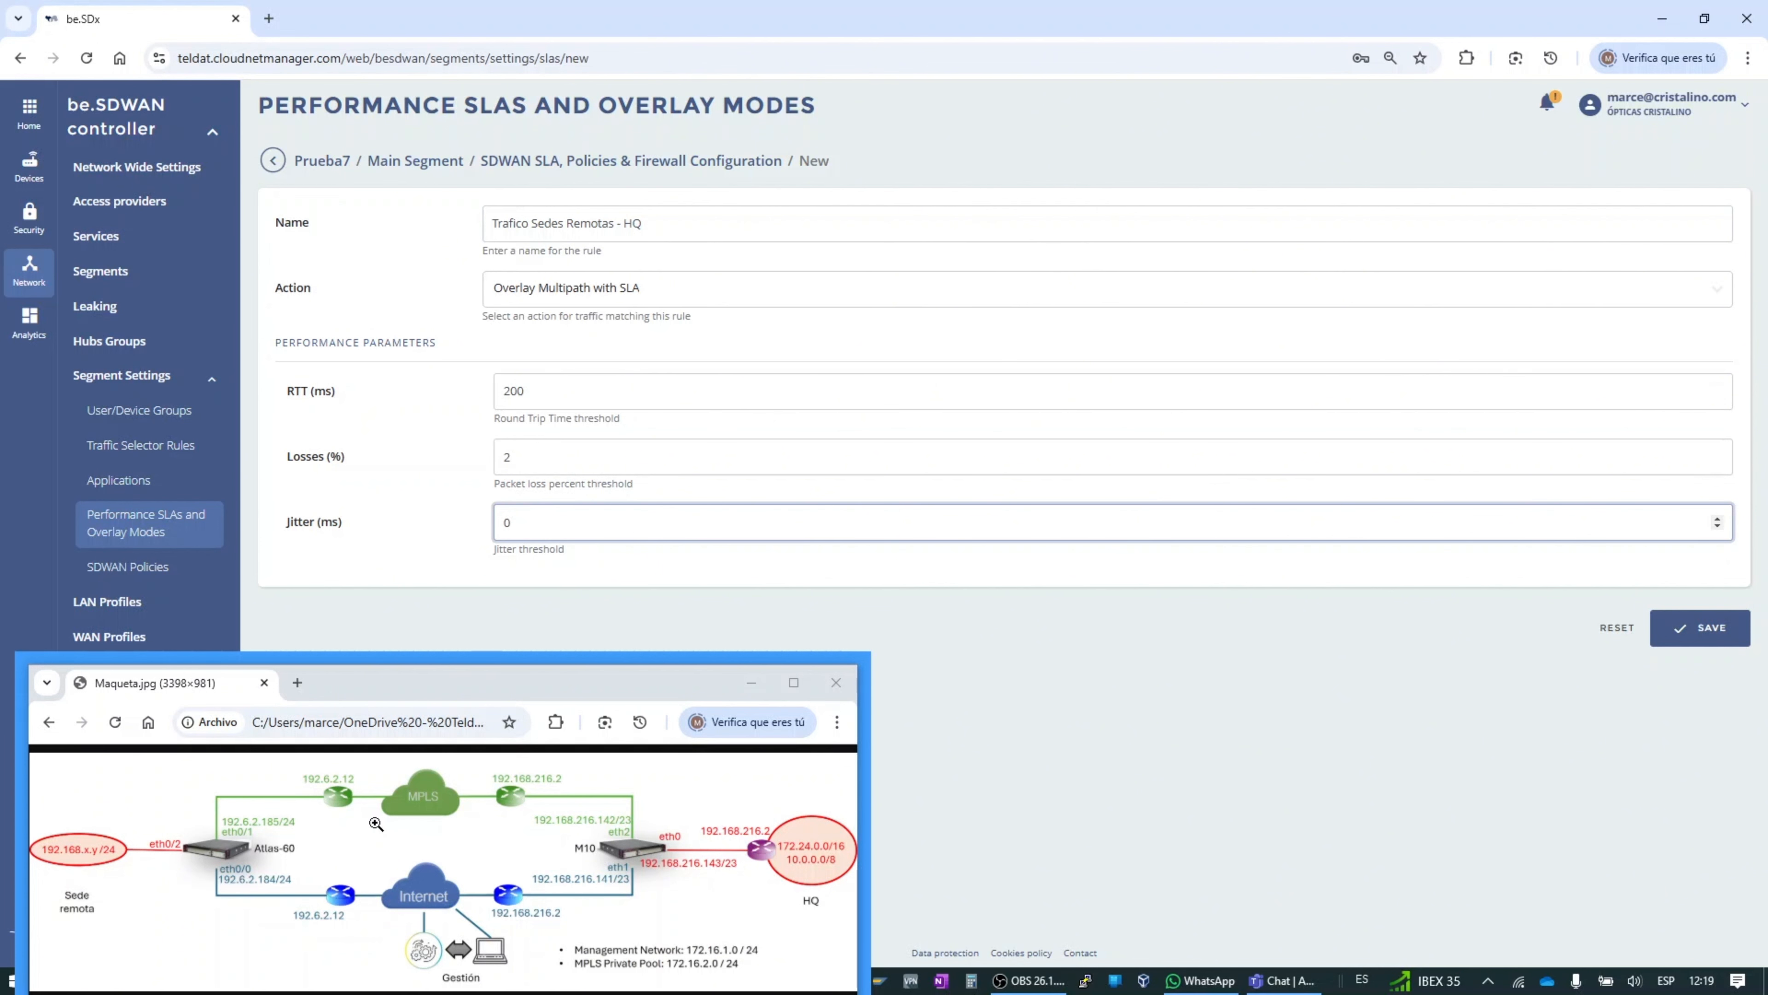
click(1696, 636)
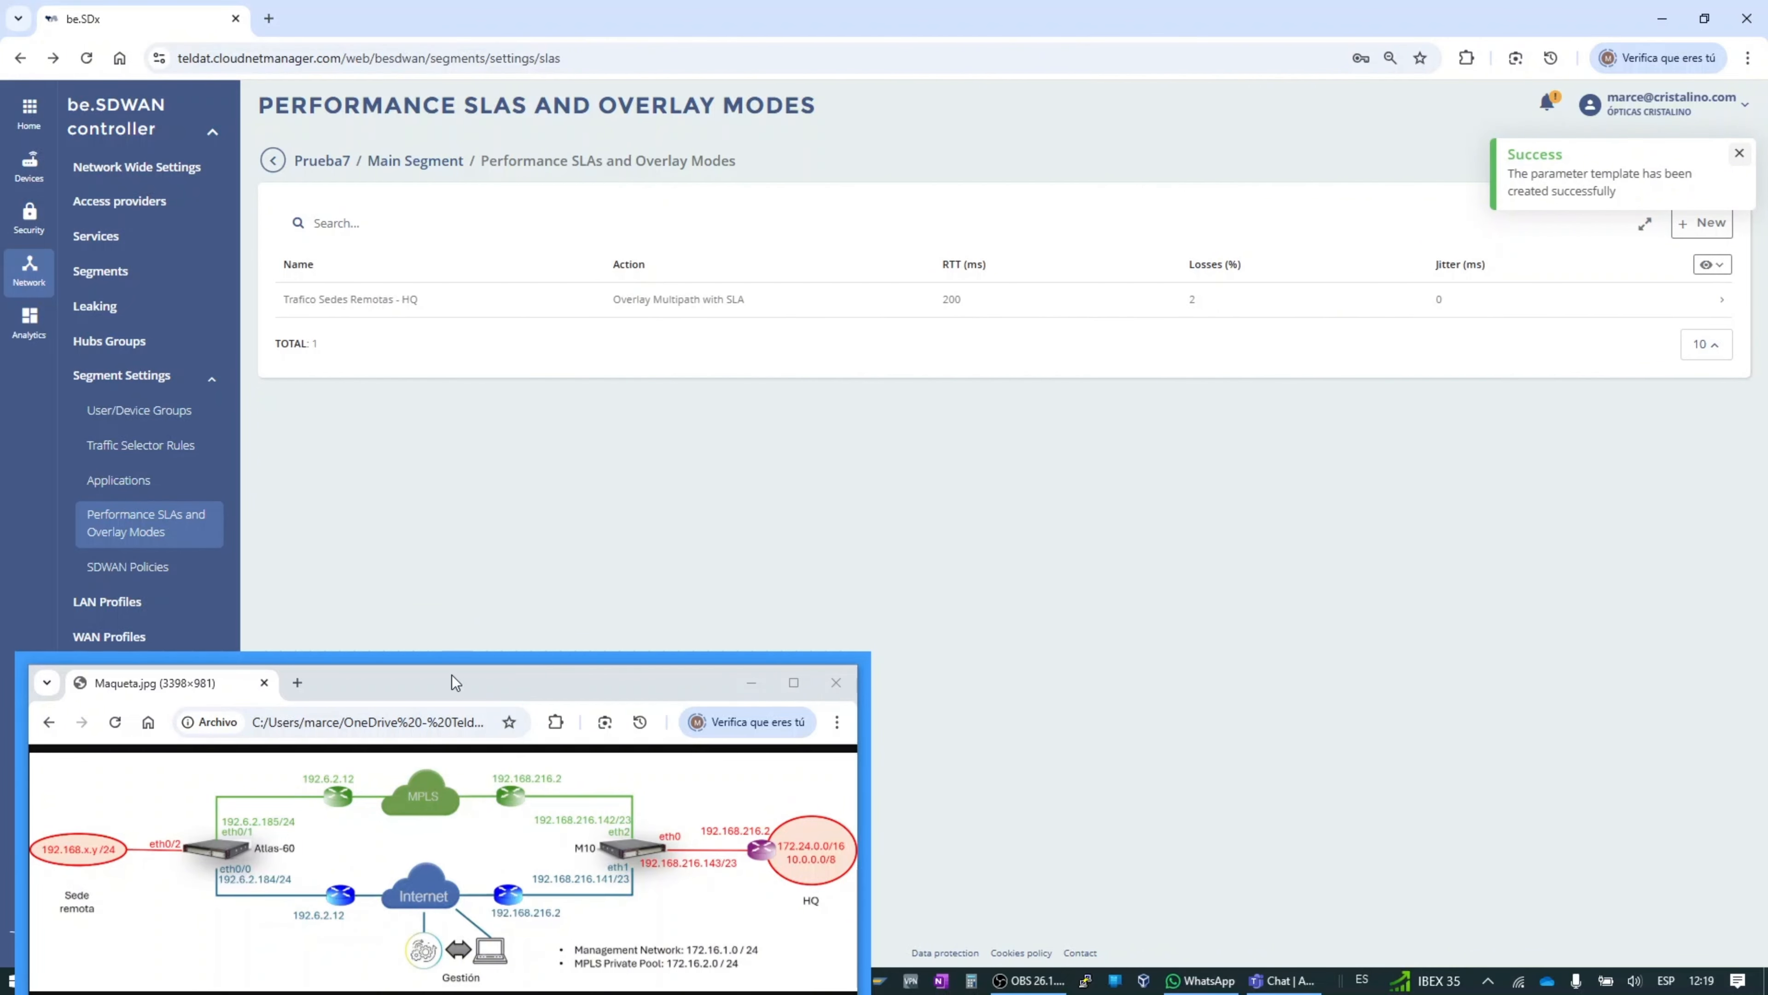
mouse_move(453, 680)
mouse_down()
mouse_move(453, 659)
mouse_move(459, 688)
mouse_up()
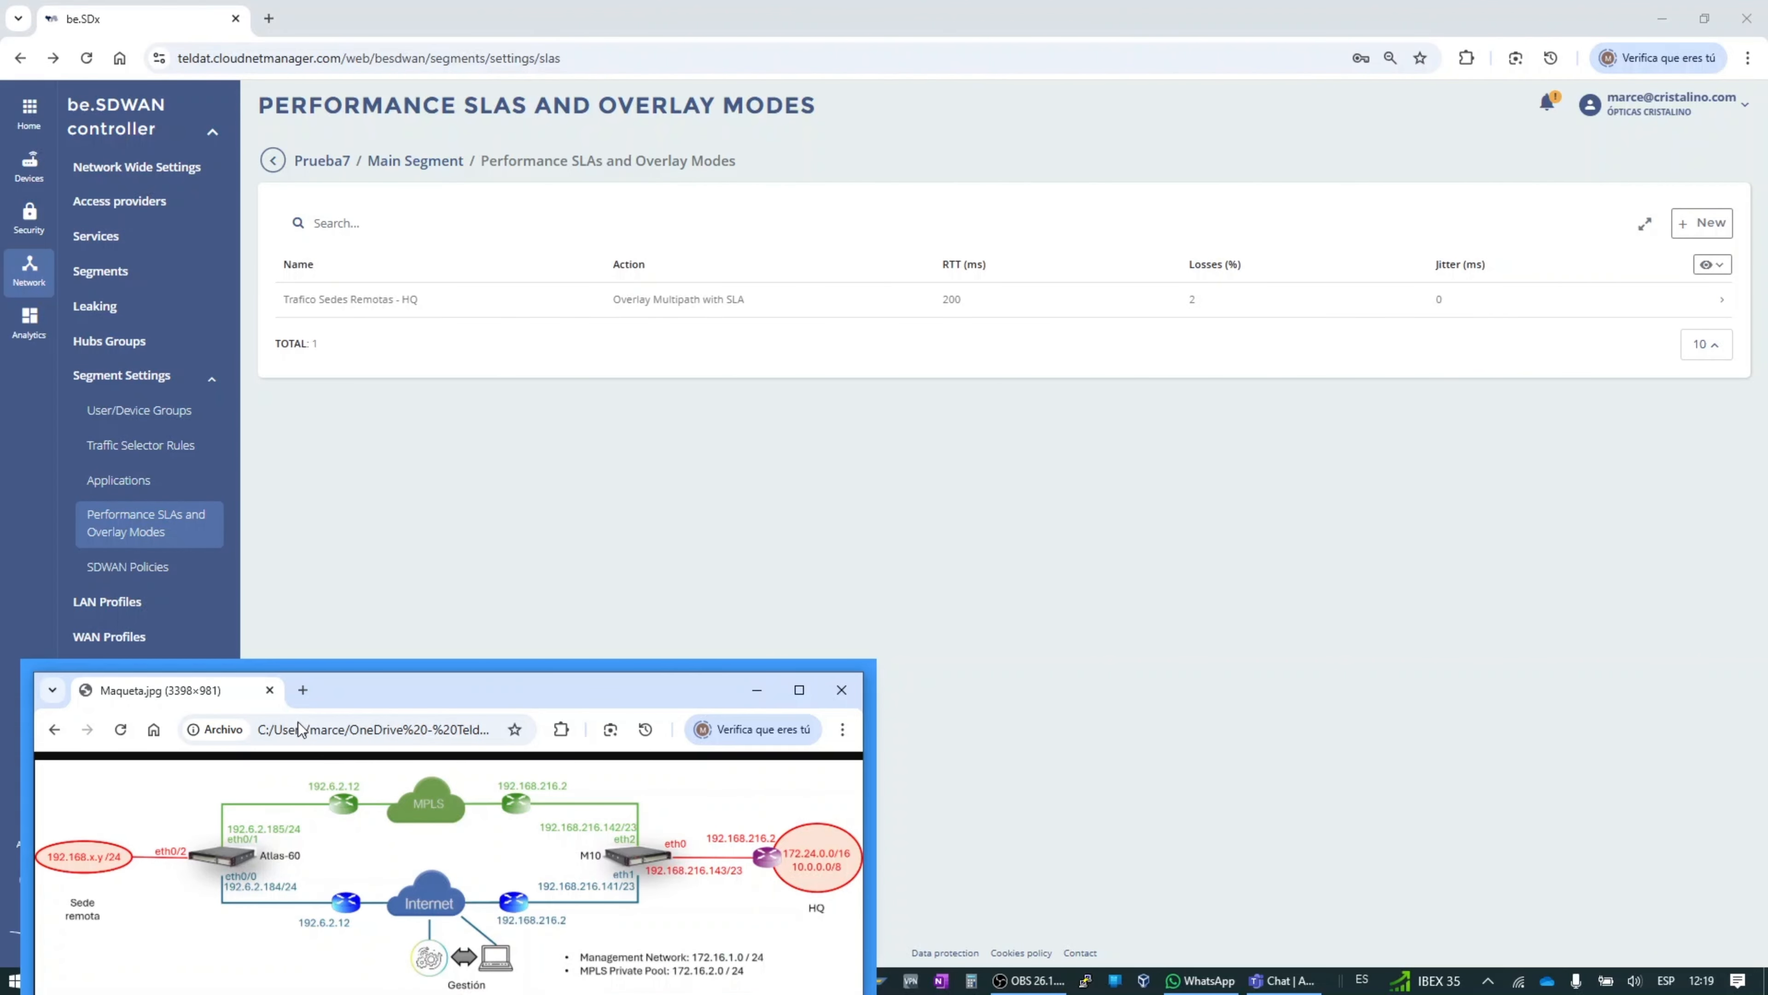
Step: Create a performance SLA and overlay mode entry named Tráfico Gestión with action Underlay without SLA, and save it
click(1702, 223)
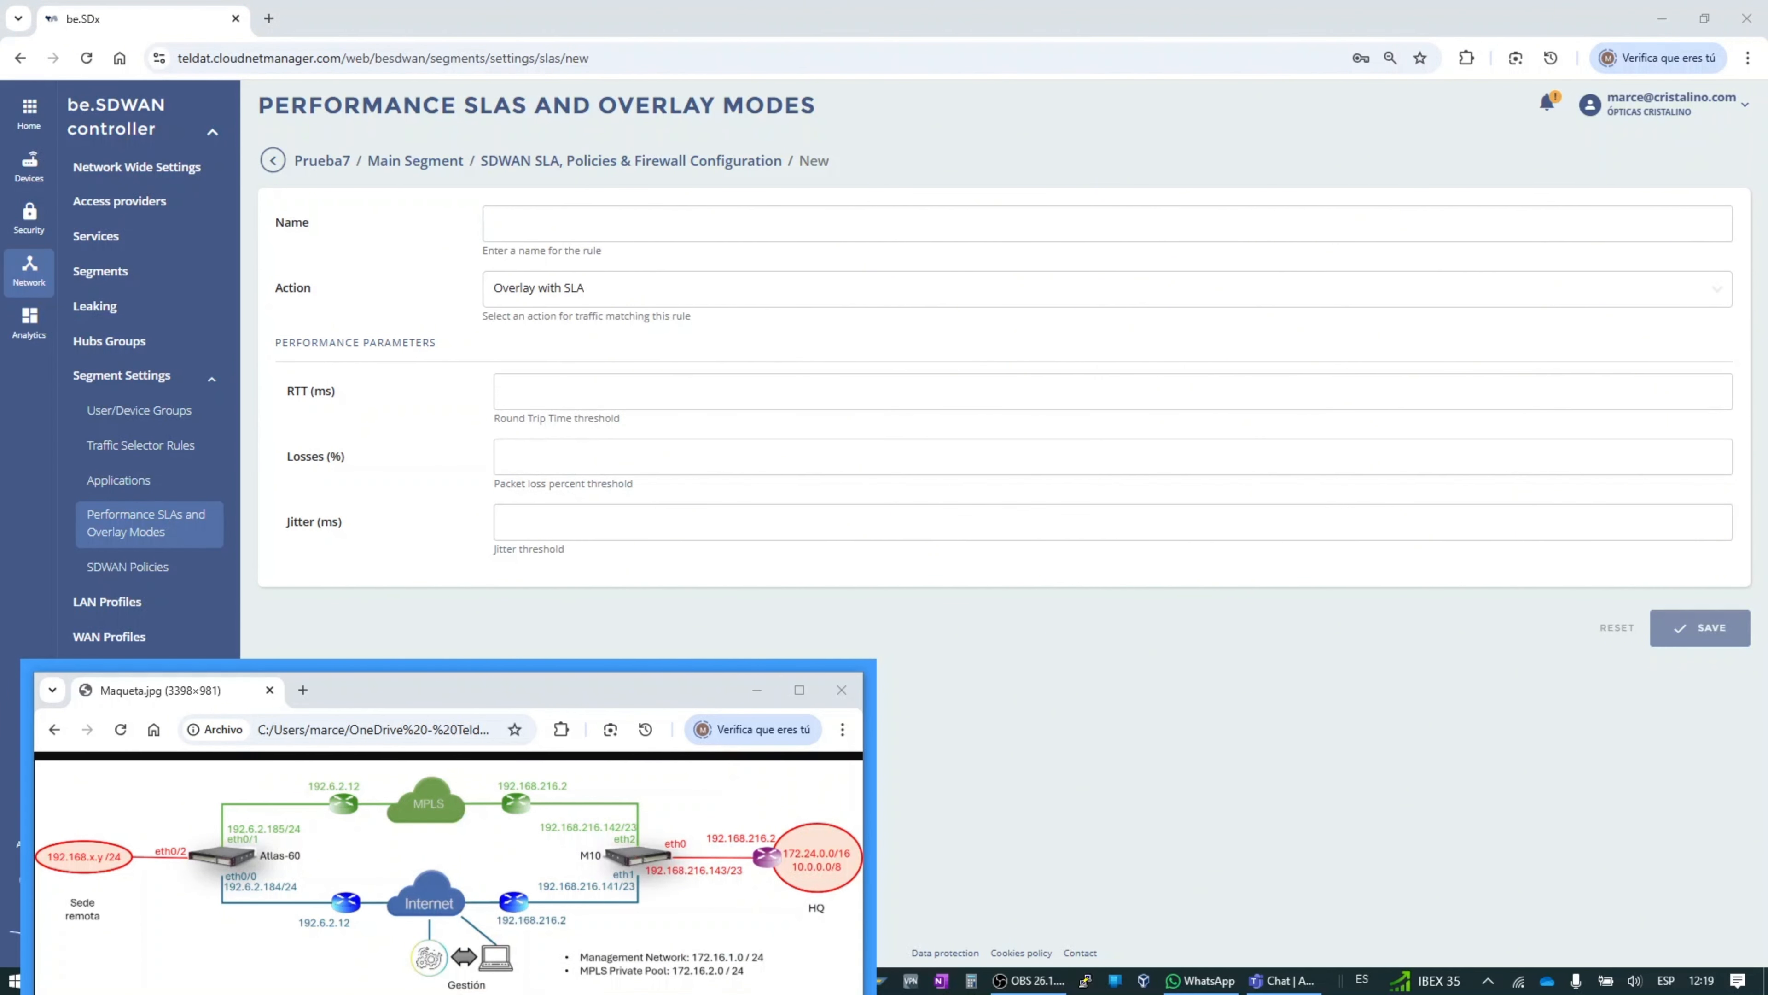
click(557, 220)
text(Tráfico Gestión)
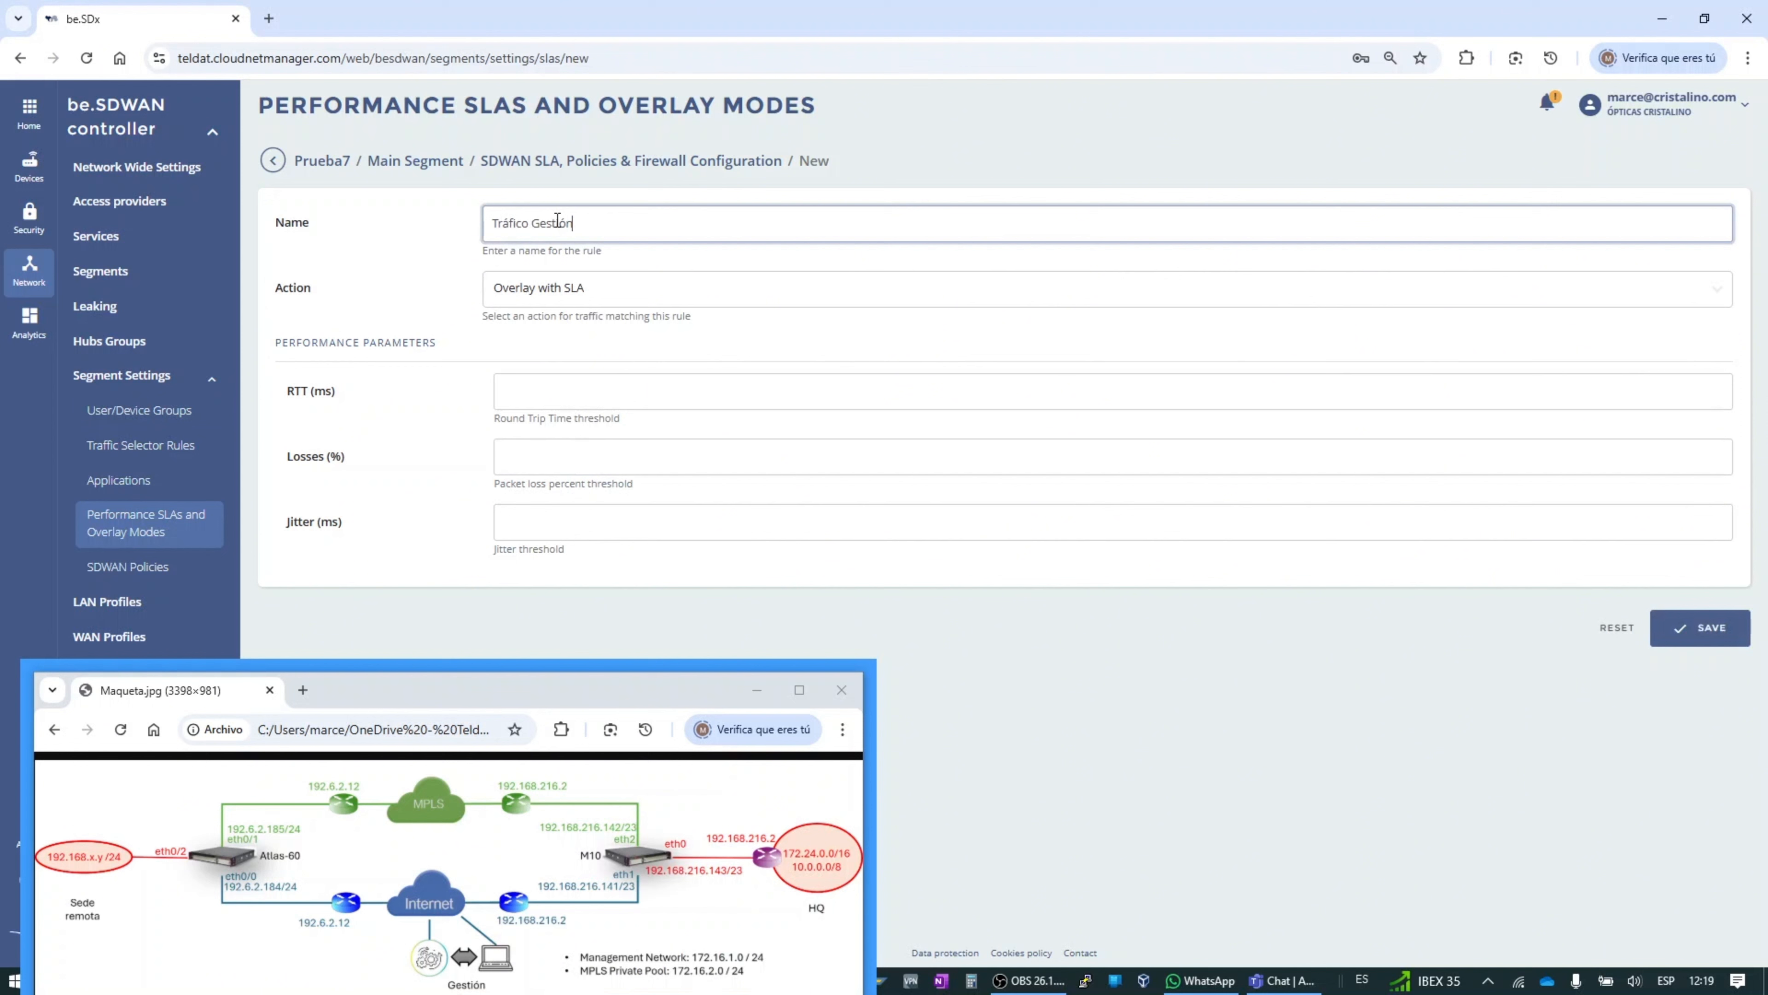
click(590, 288)
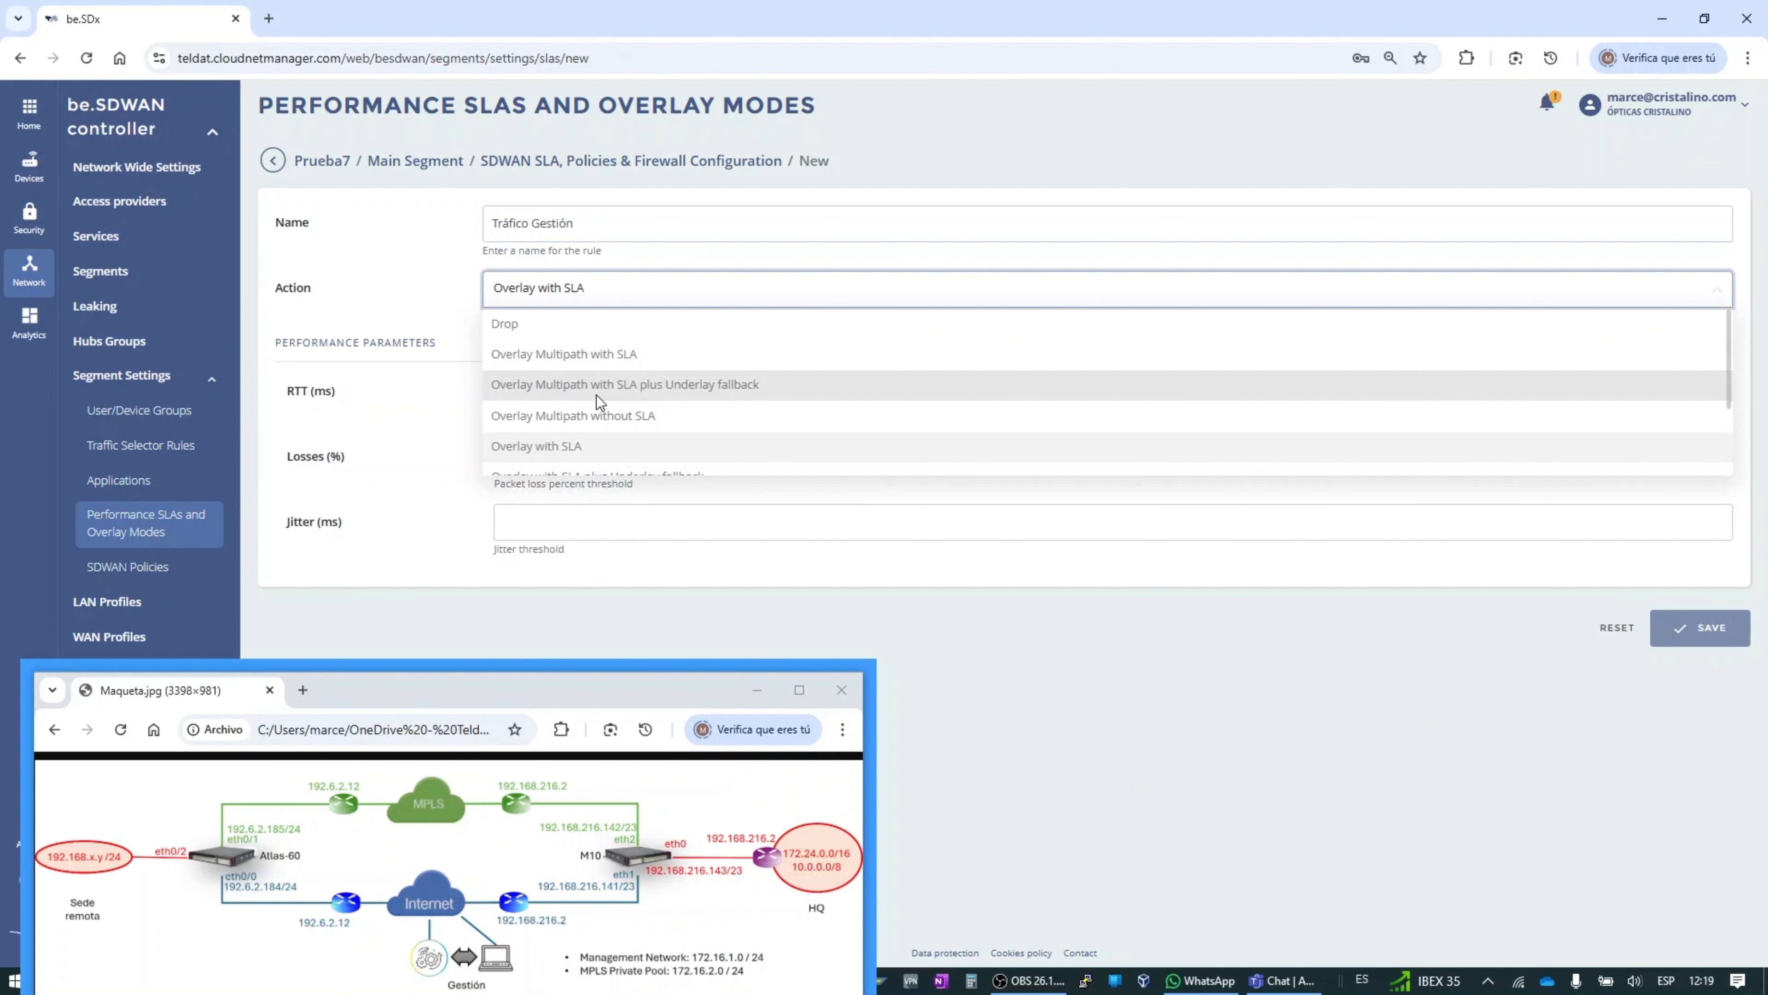
scroll(597, 397, down, 3)
click(590, 431)
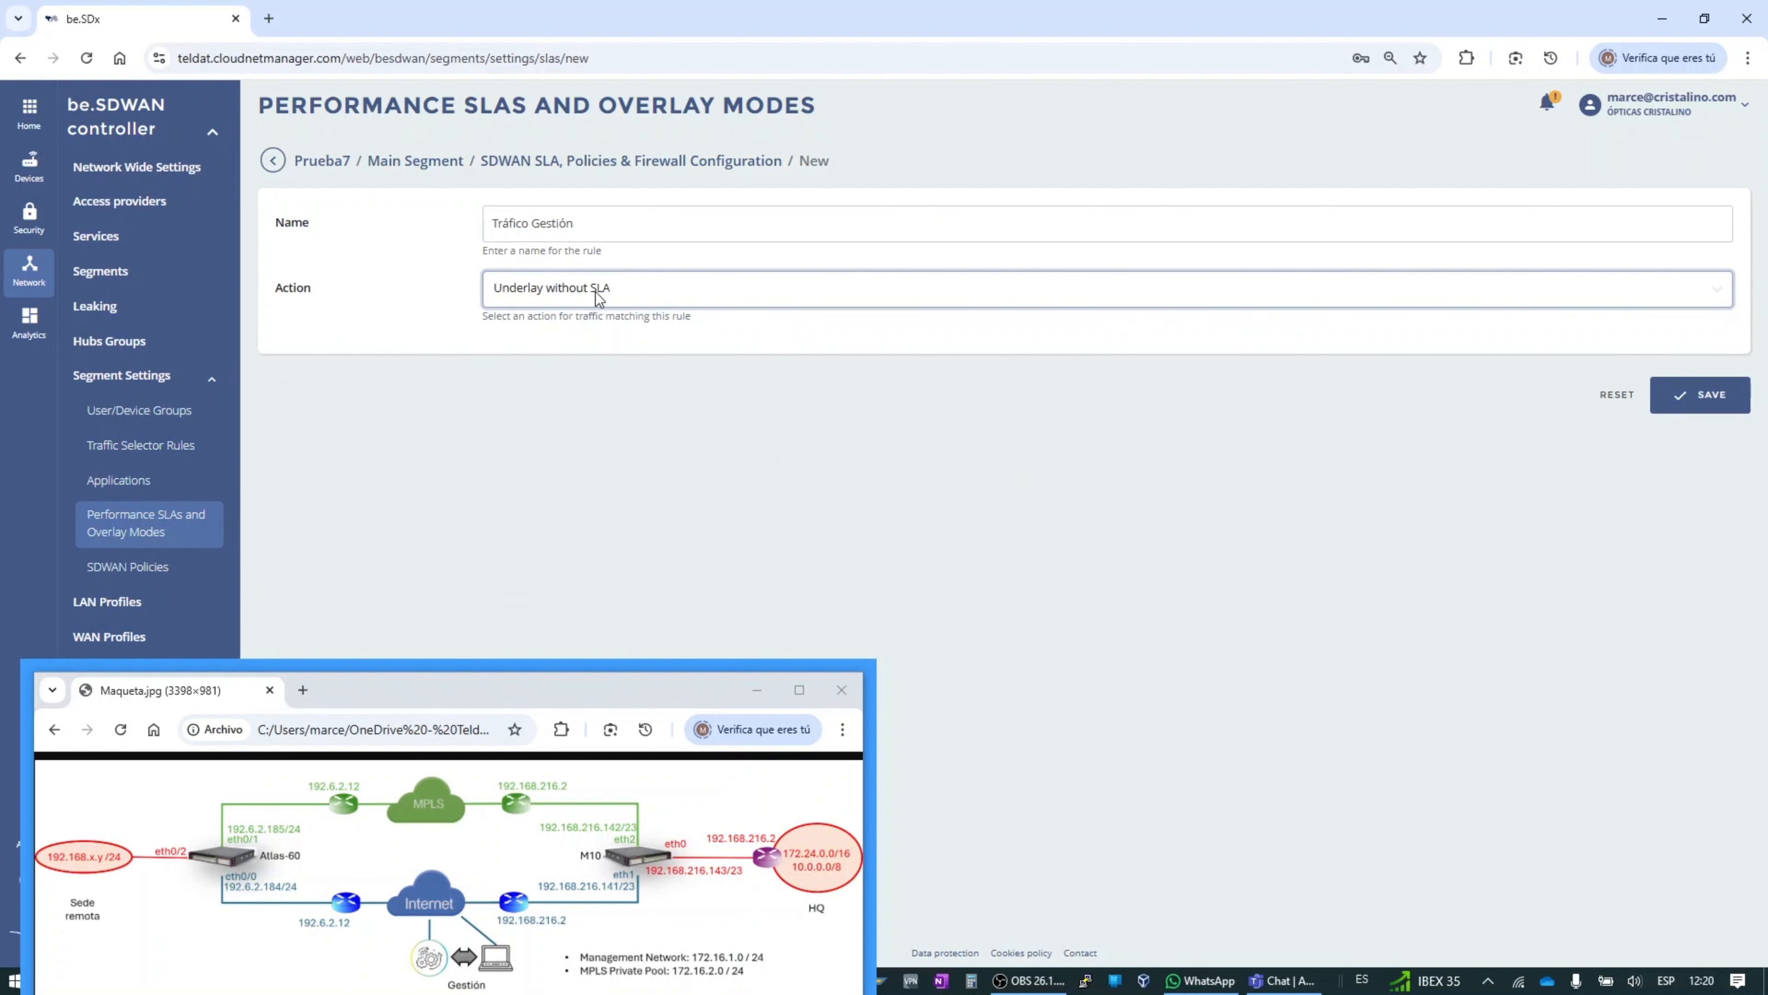
drag(583, 698, 576, 648)
click(1688, 397)
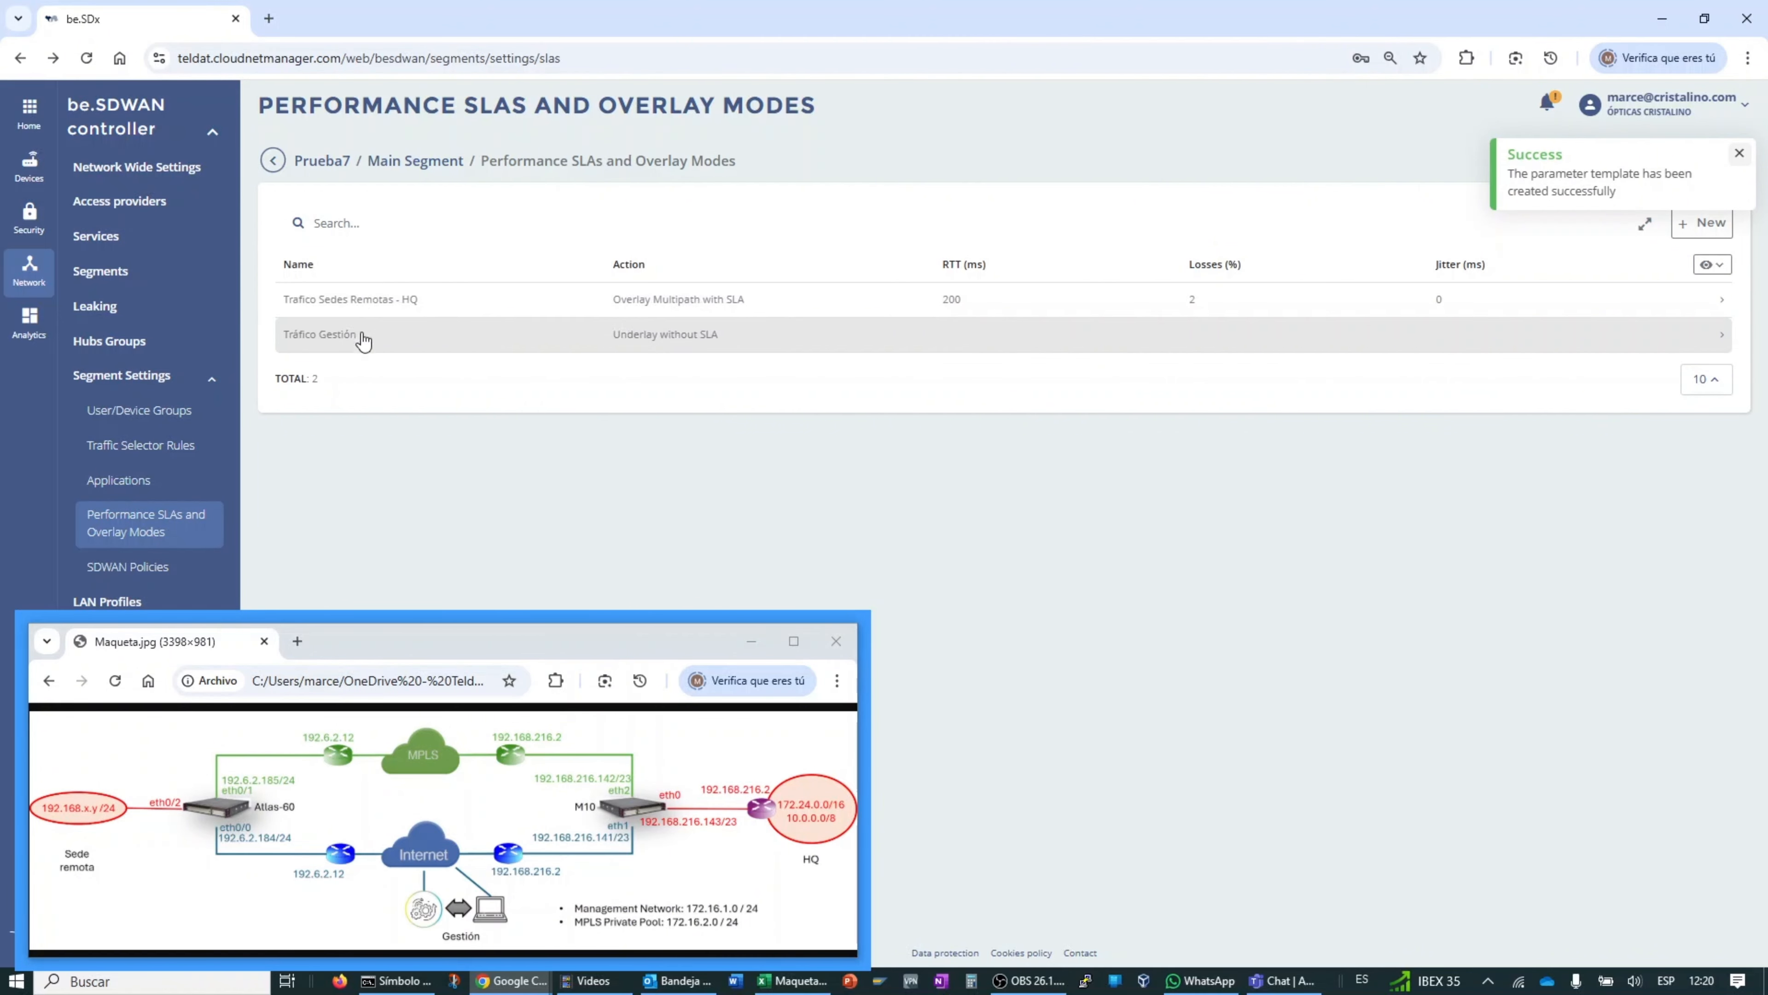
Step: Start a new SDWAN policy in the Main Segment named Trafico Sedes Remotas - HQ, keeping the network diagram clear of the form
drag(348, 647, 350, 669)
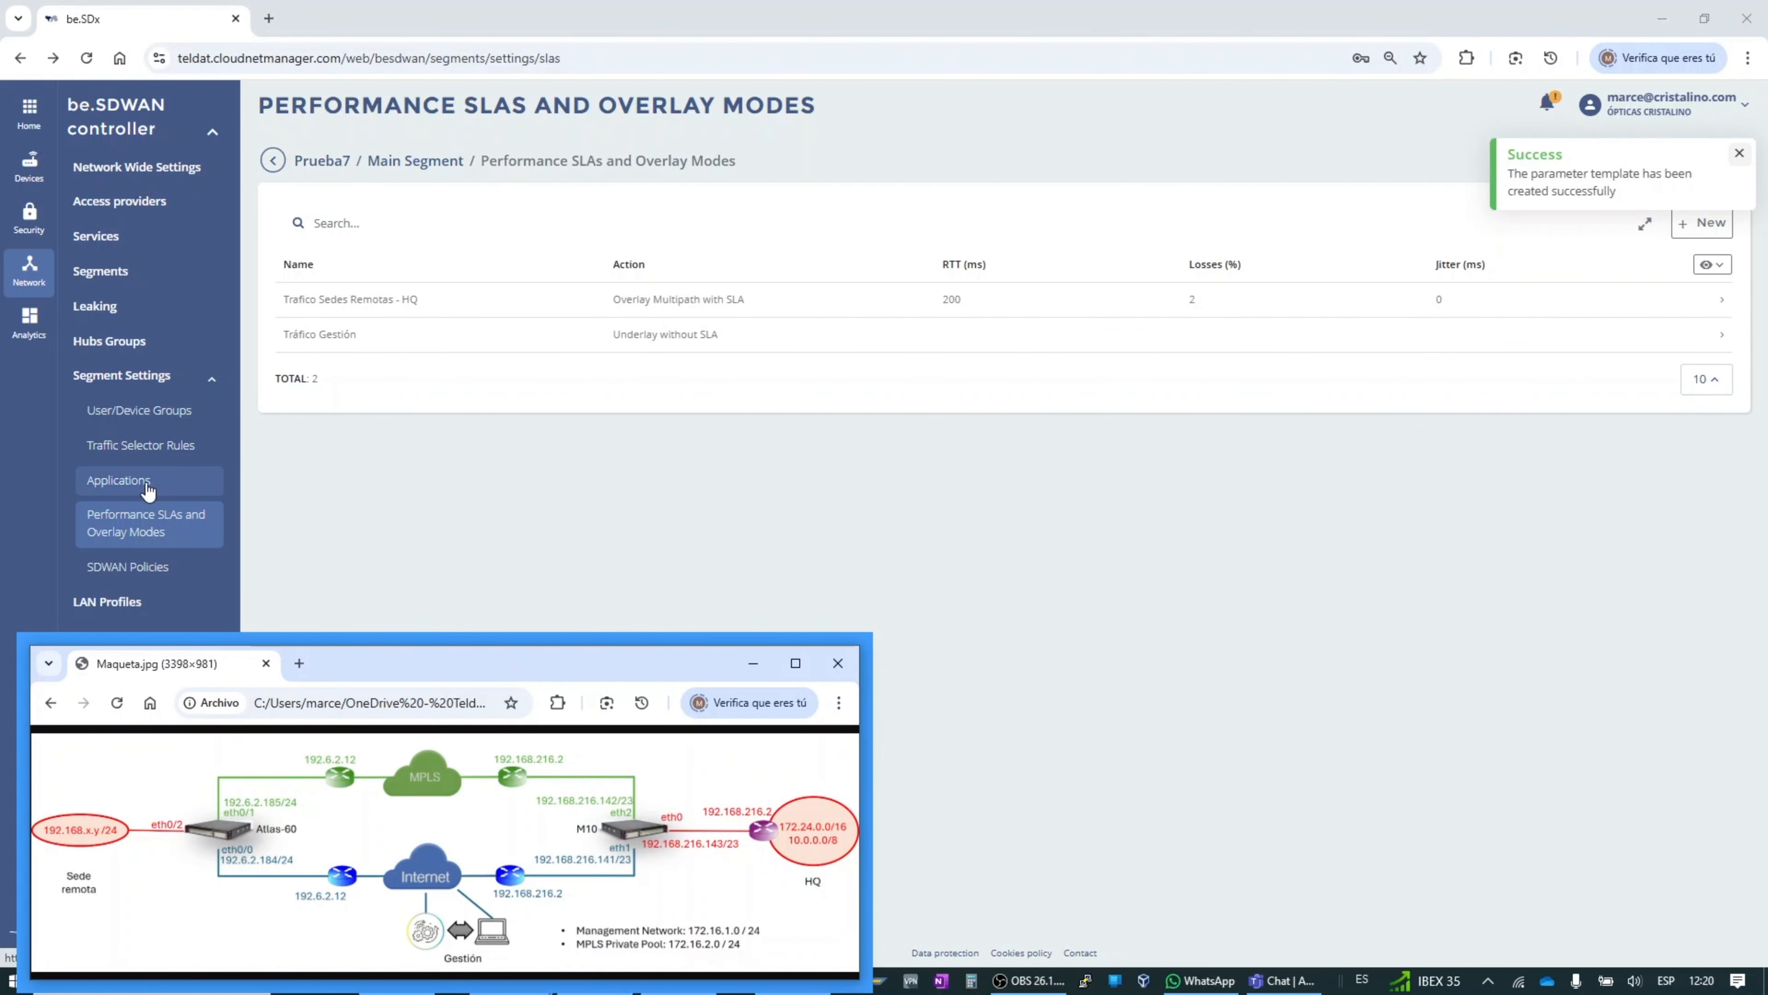
click(136, 569)
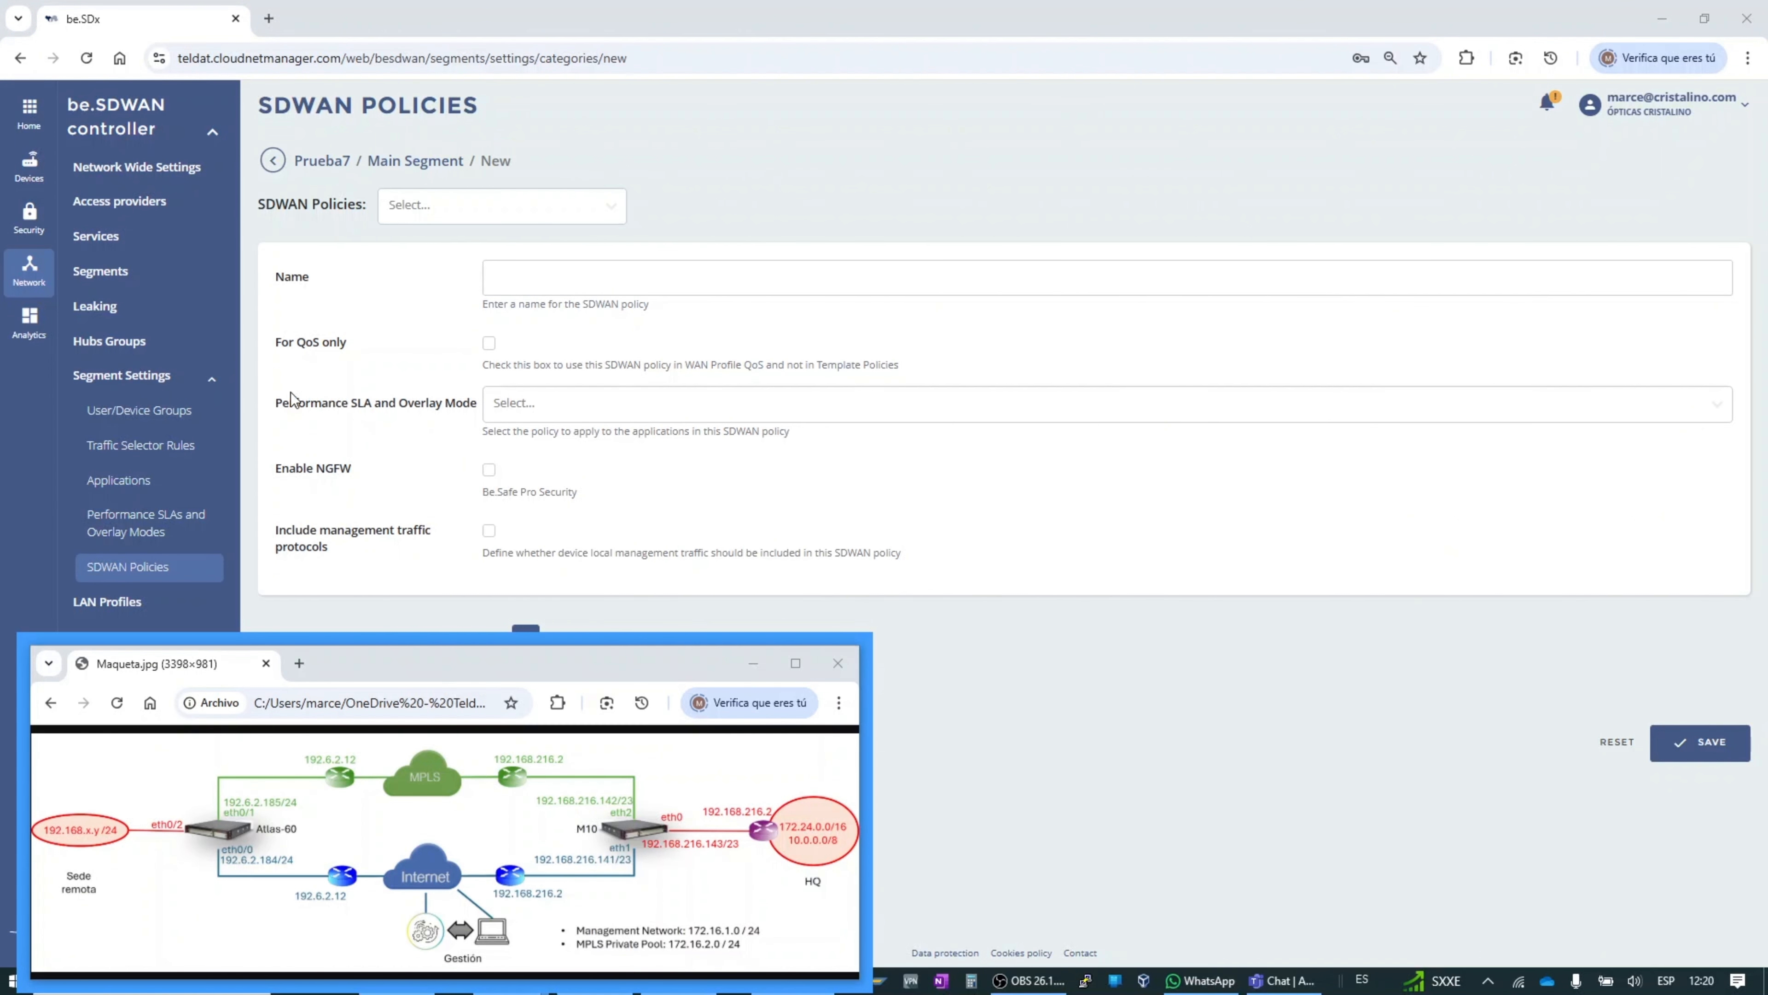
click(602, 279)
text(Trafico Sedes Remotas - HQ)
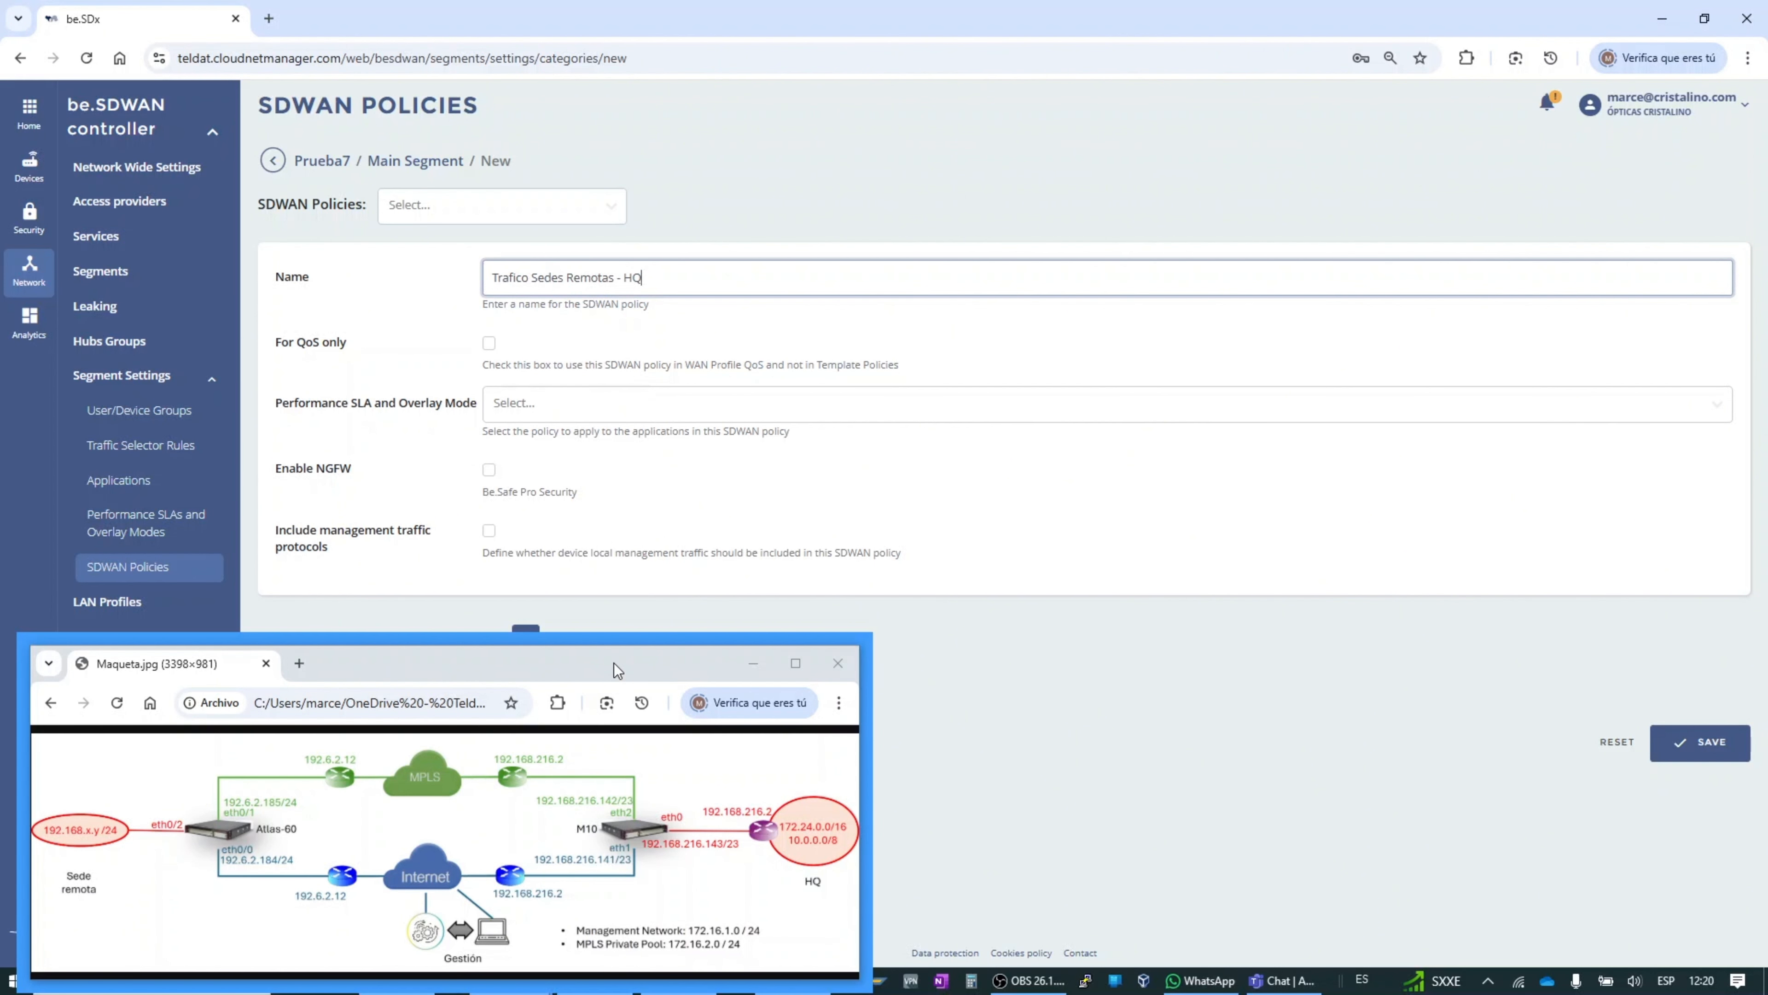
drag(657, 278, 441, 286)
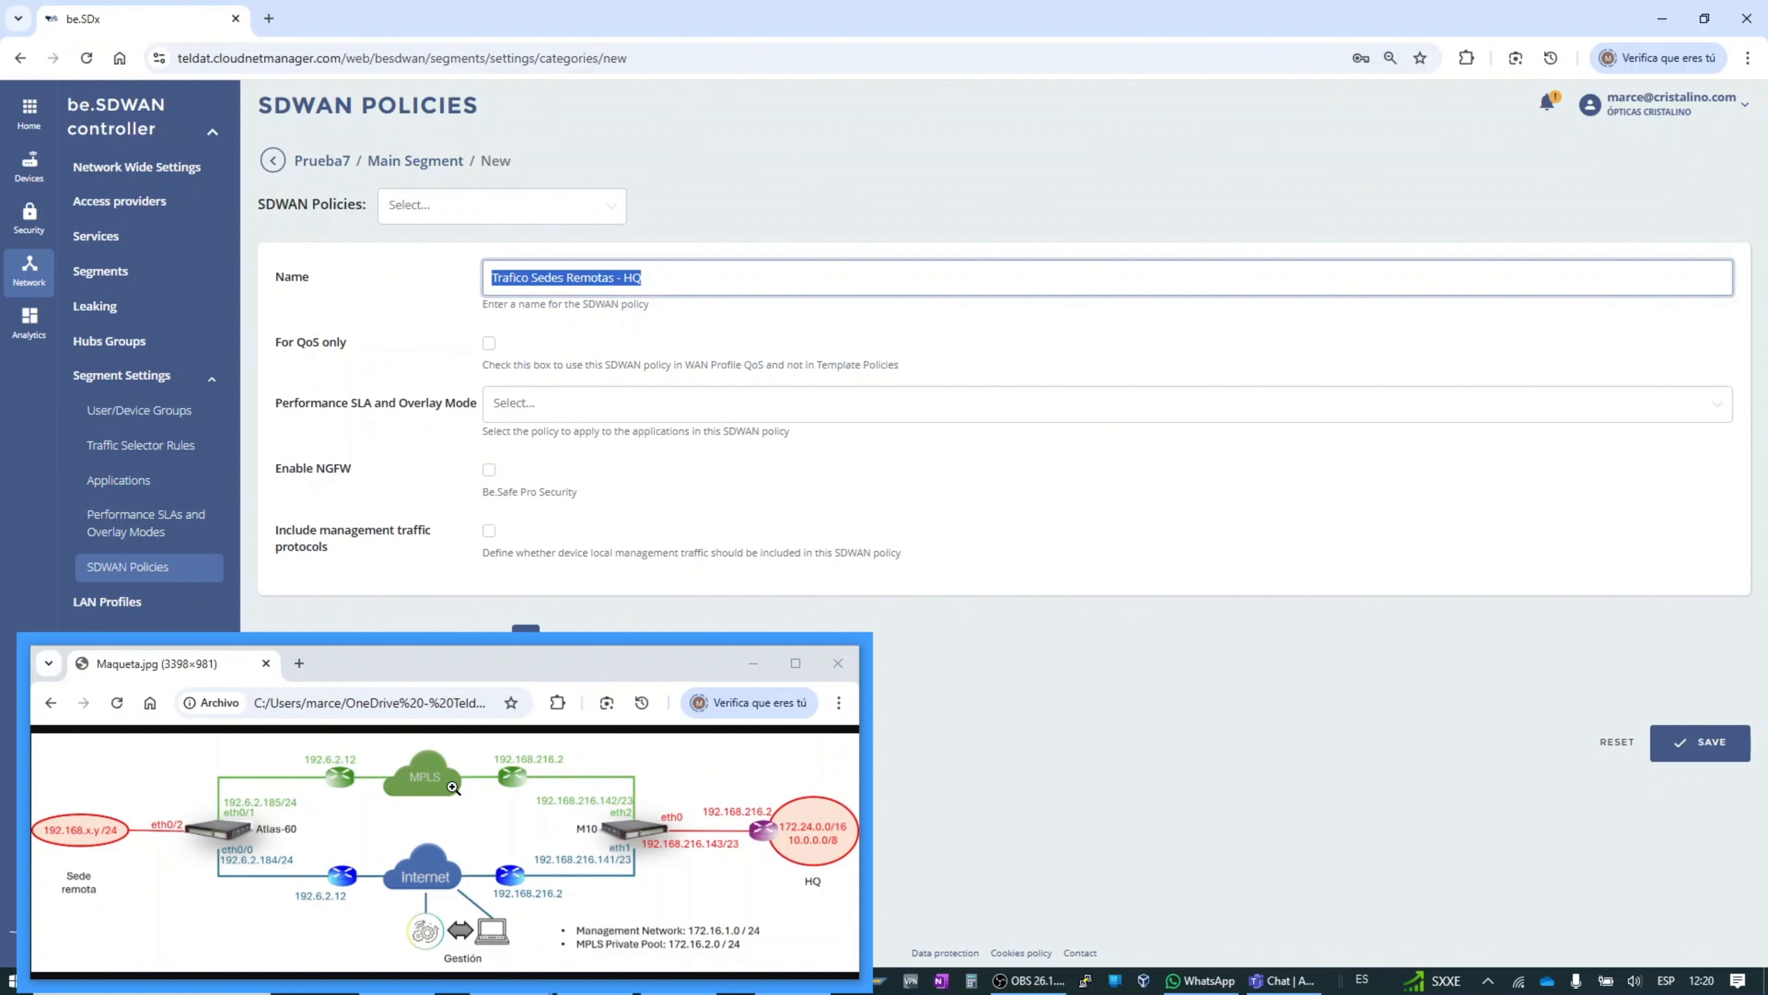
drag(605, 670, 1287, 686)
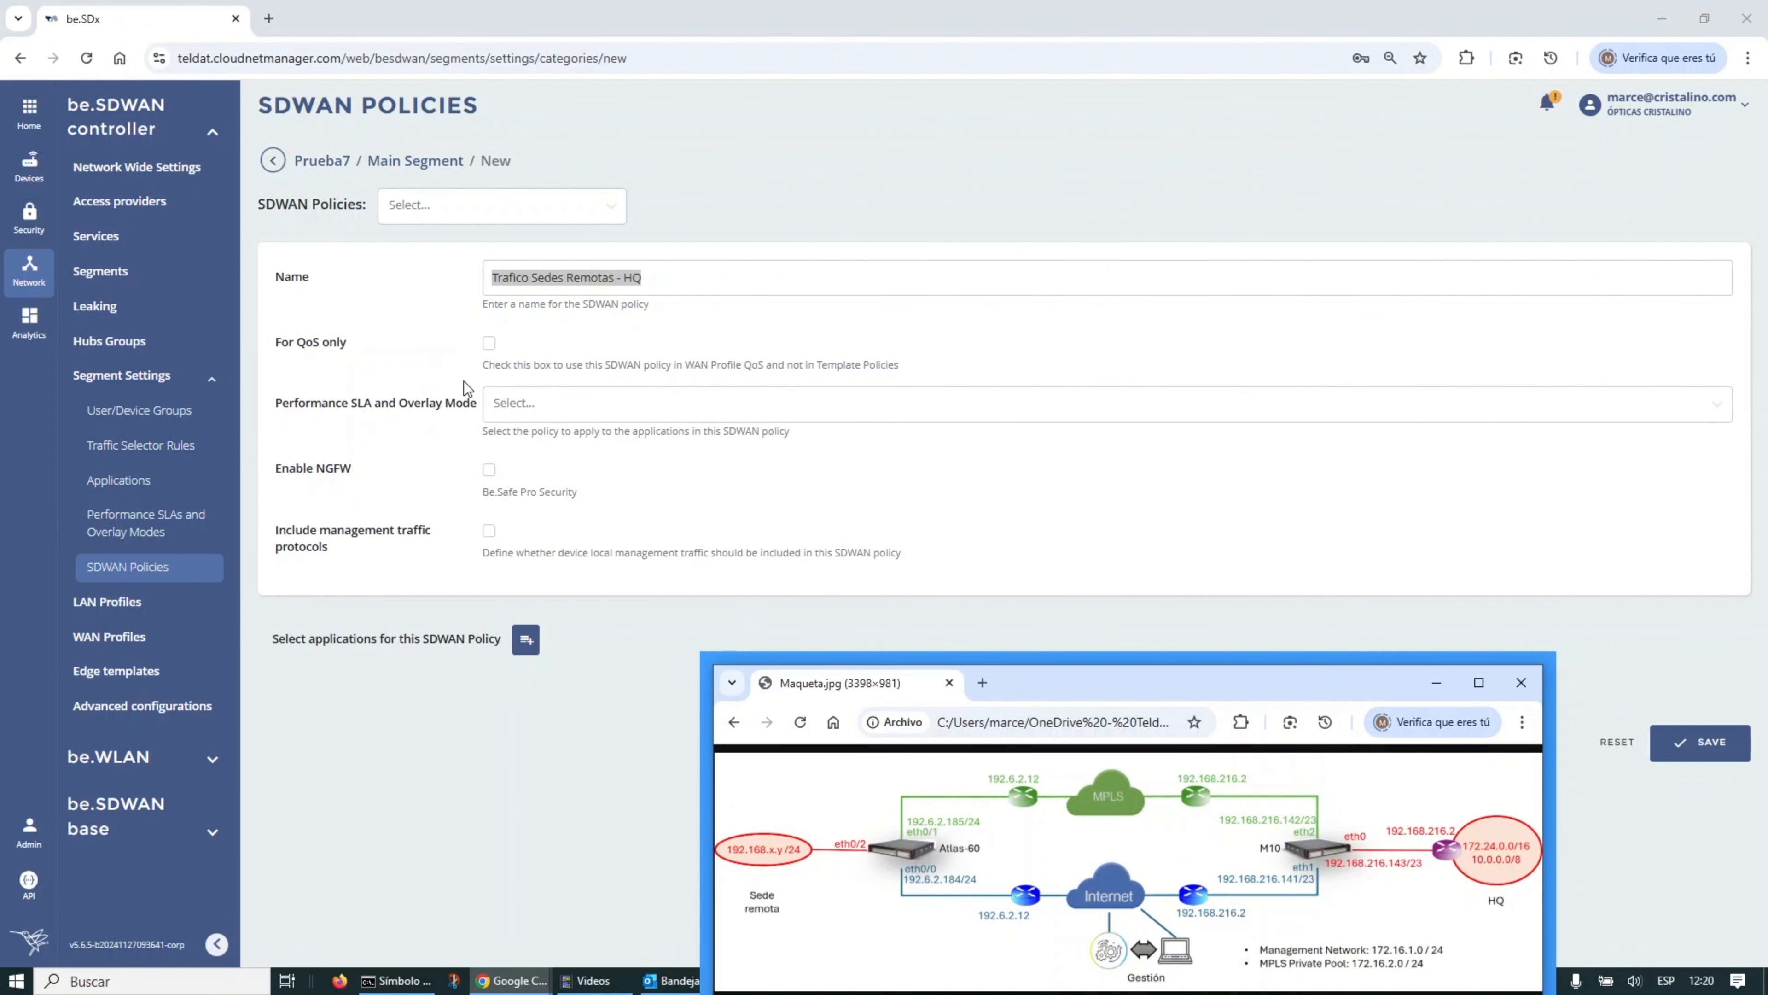
Step: Assign the Trafico Sedes Remotas - HQ performance SLA and the application of the same name to the policy, and save it
click(534, 404)
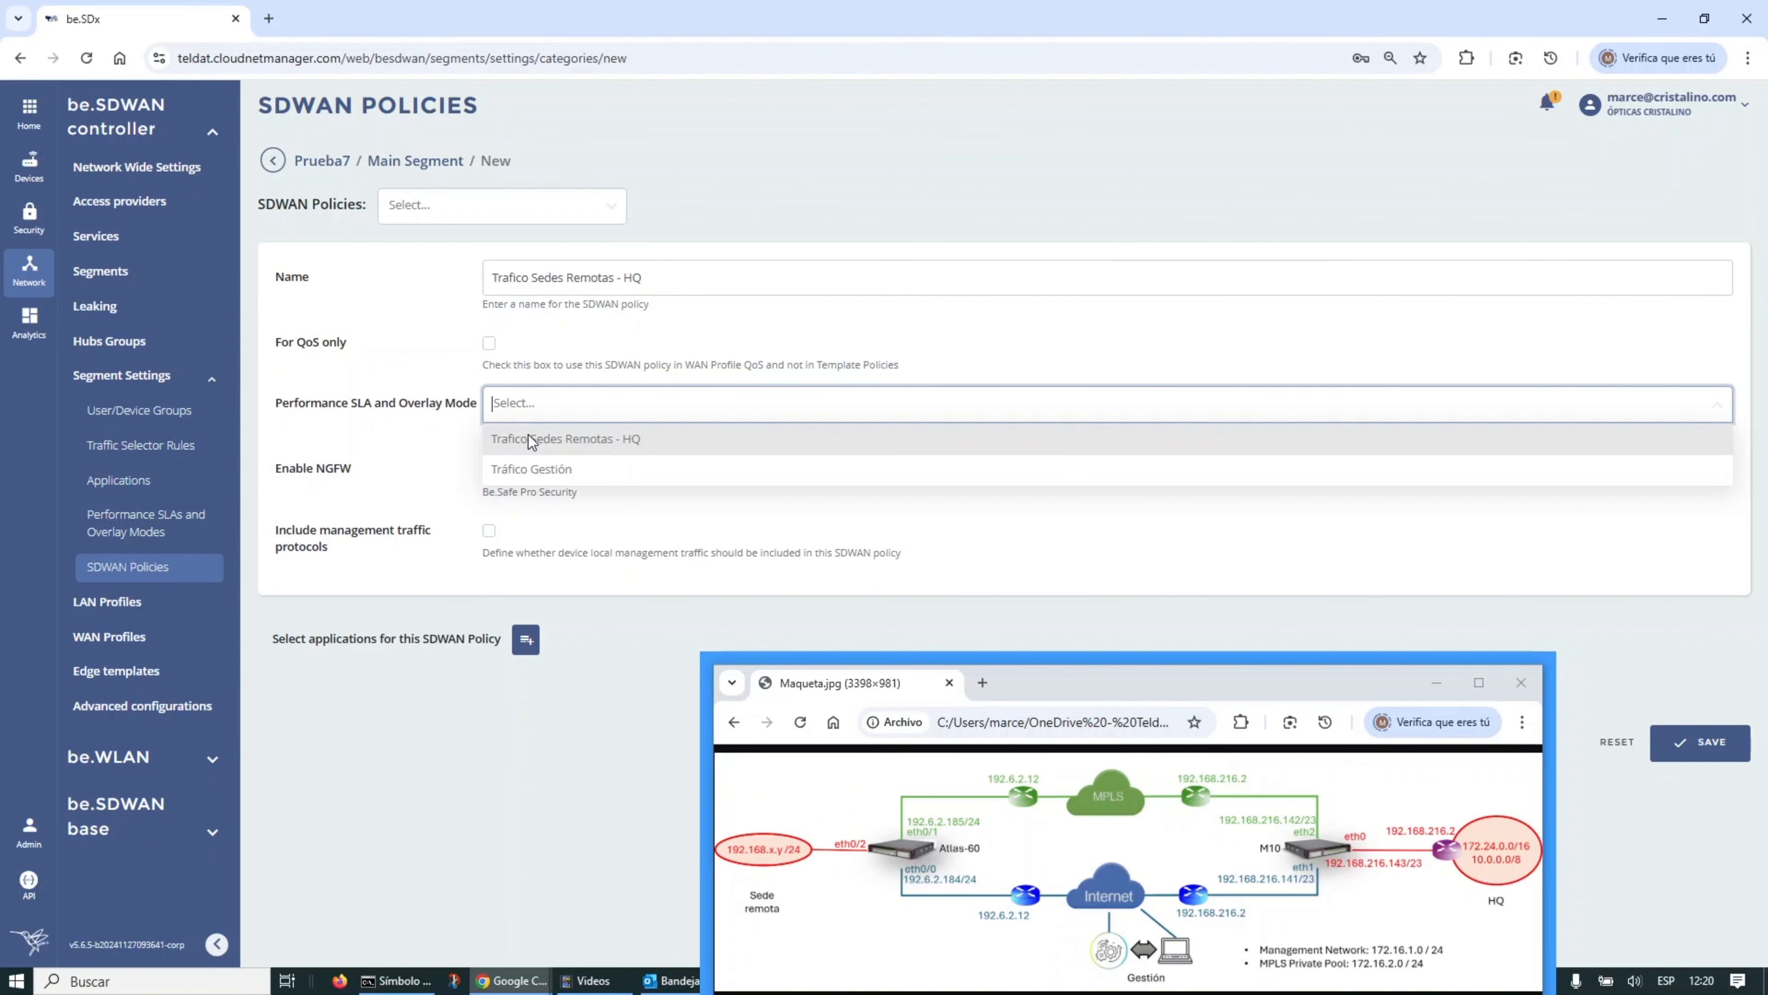
click(617, 446)
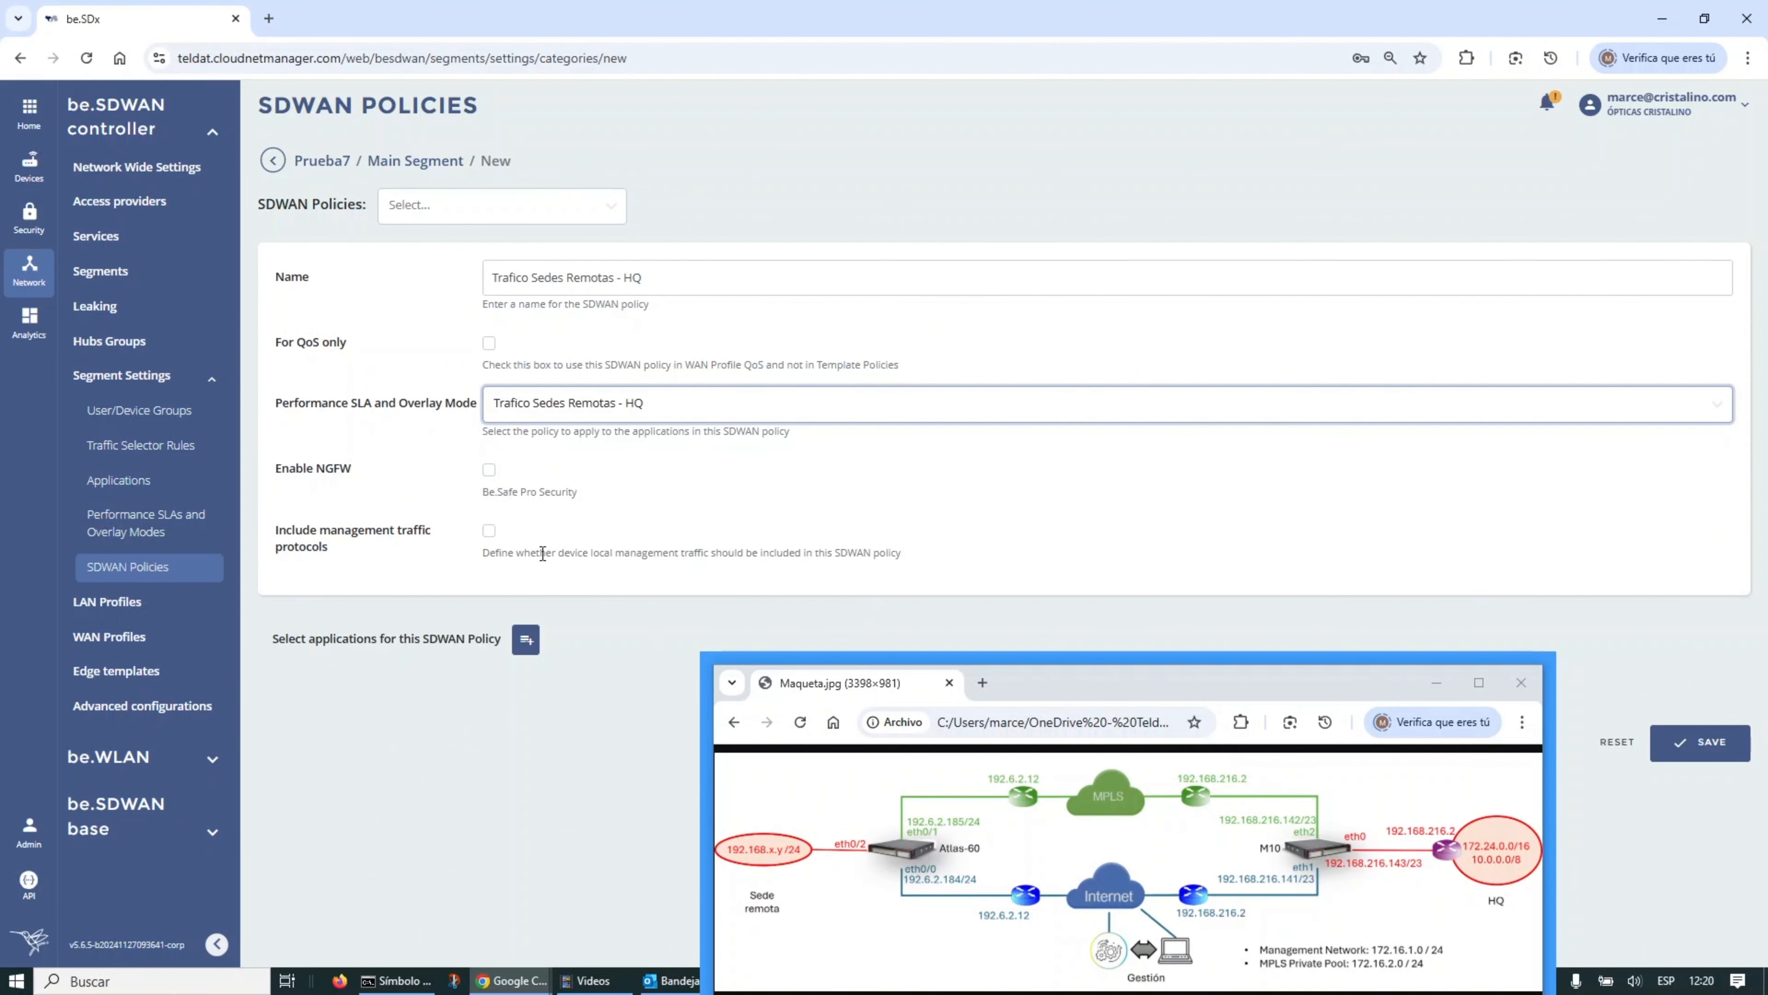
click(525, 642)
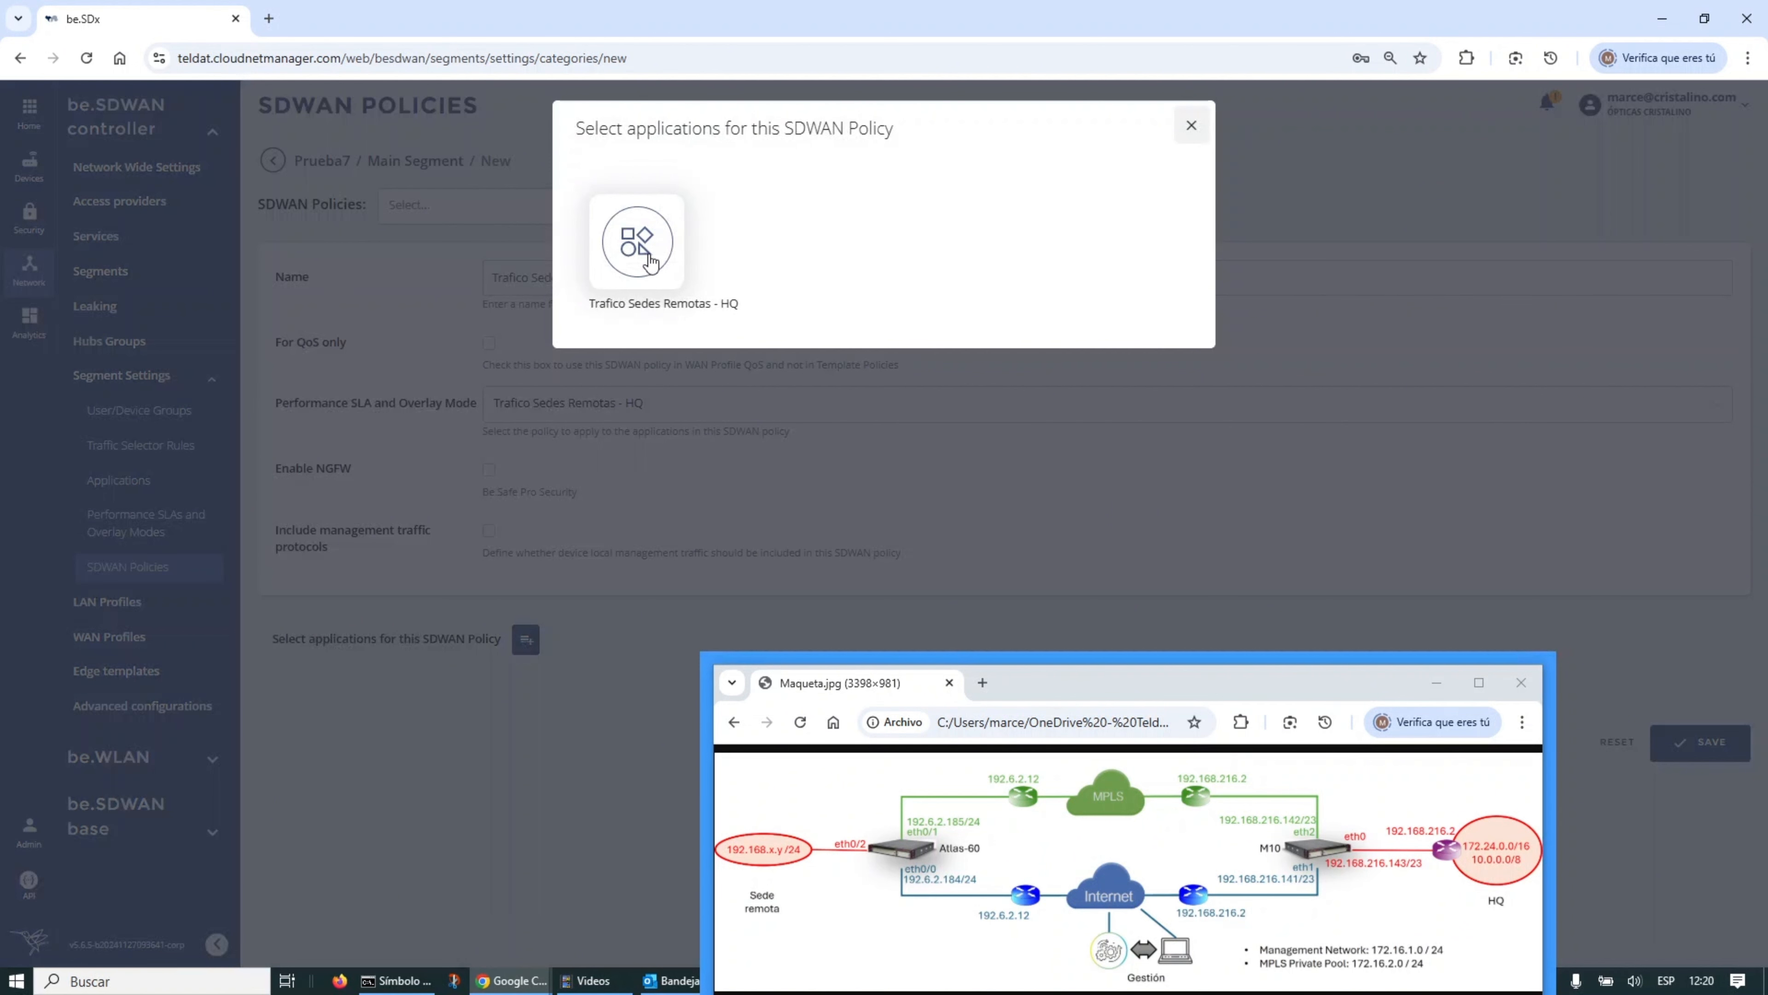
click(649, 261)
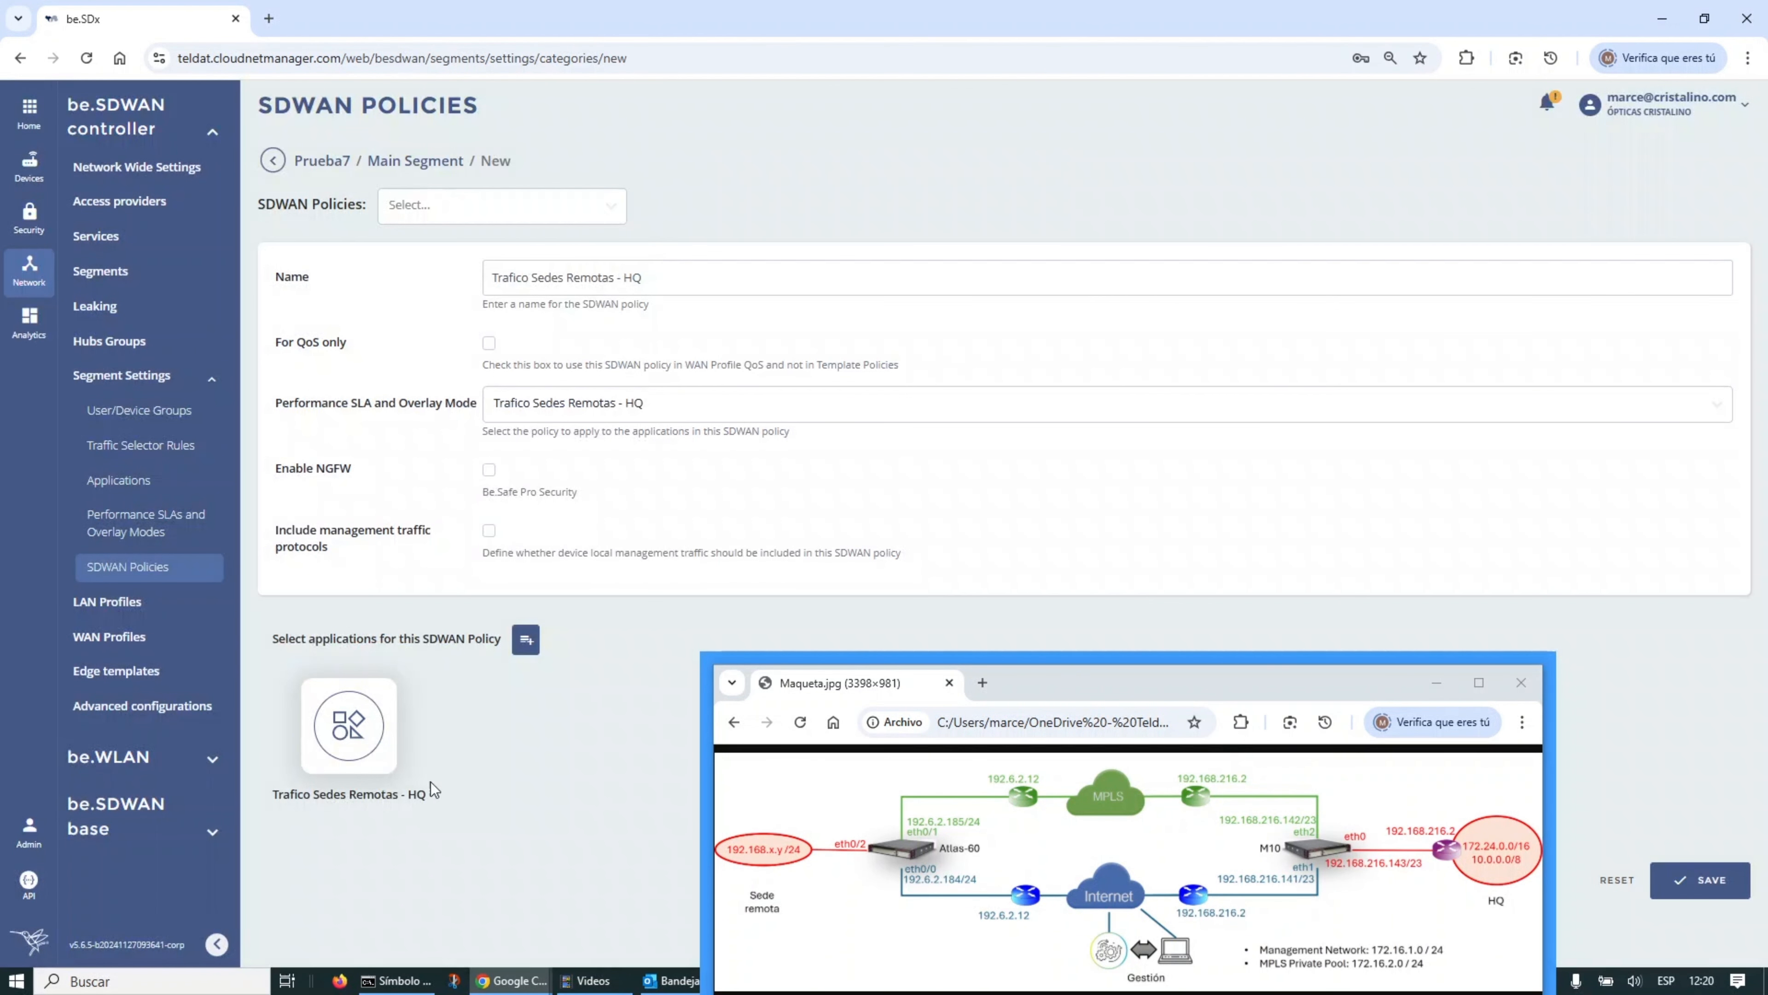
mouse_move(373, 737)
click(1732, 886)
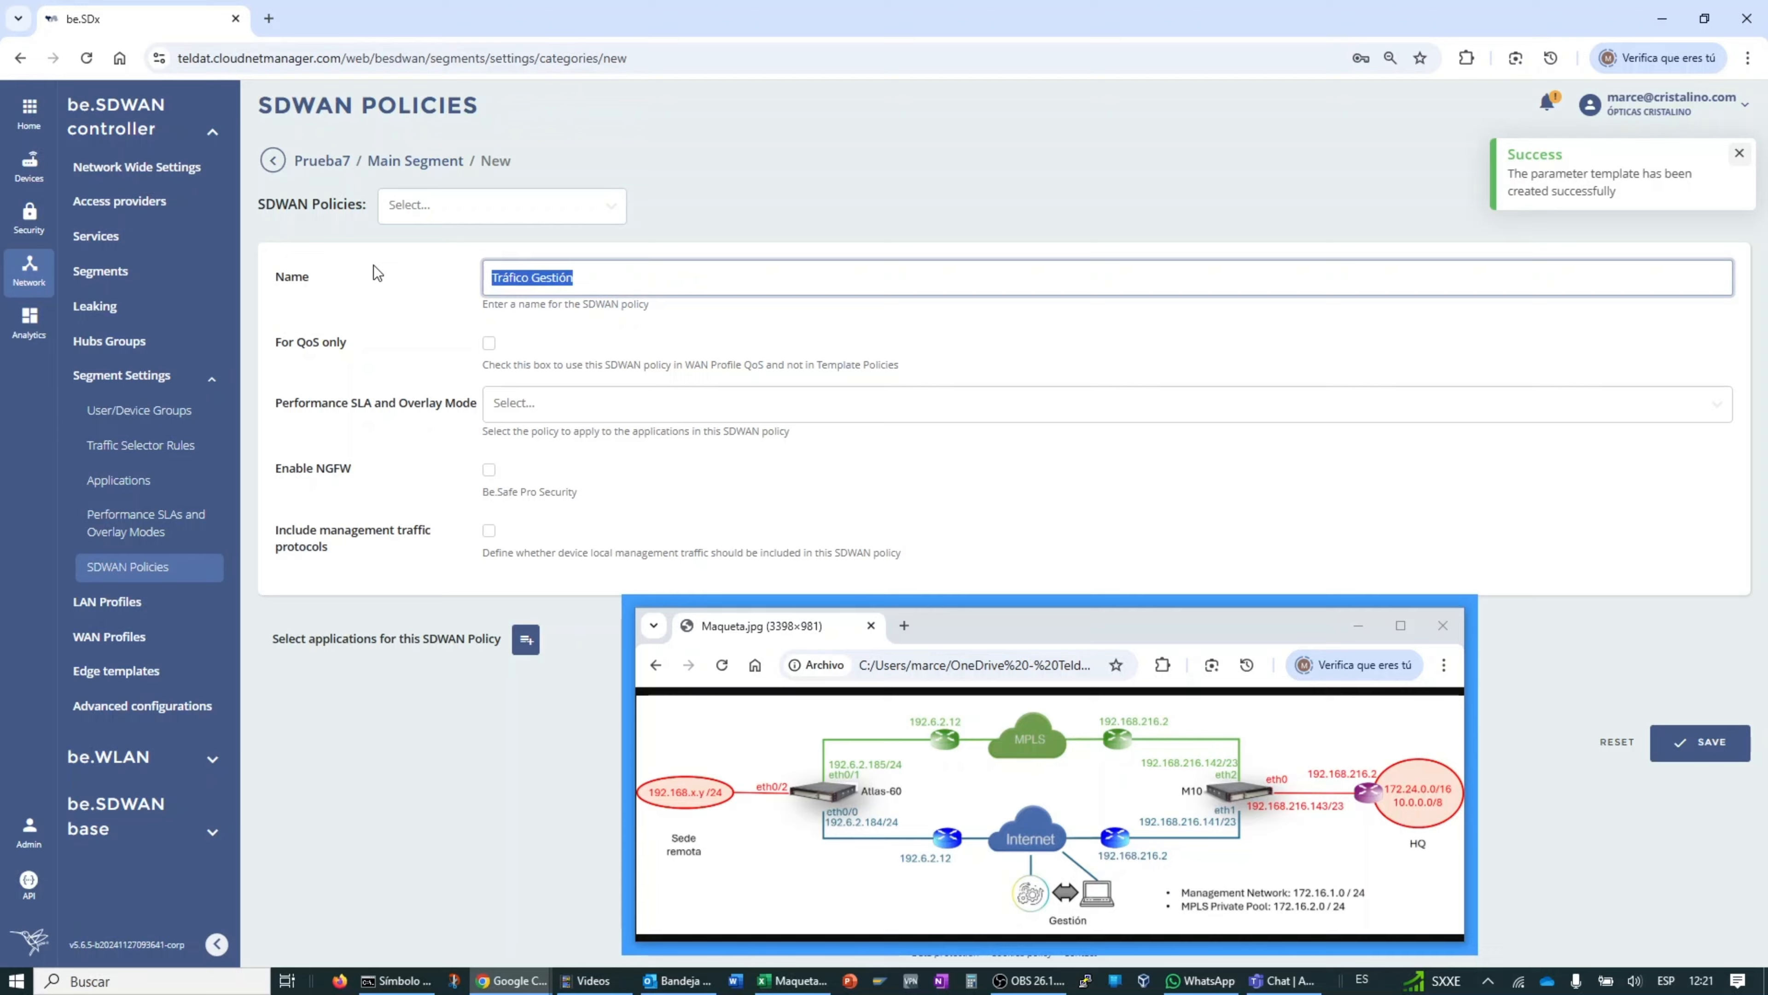
Step: Set the performance SLA and overlay mode of the new Tráfico Gestión policy to Tráfico Gestión
click(546, 397)
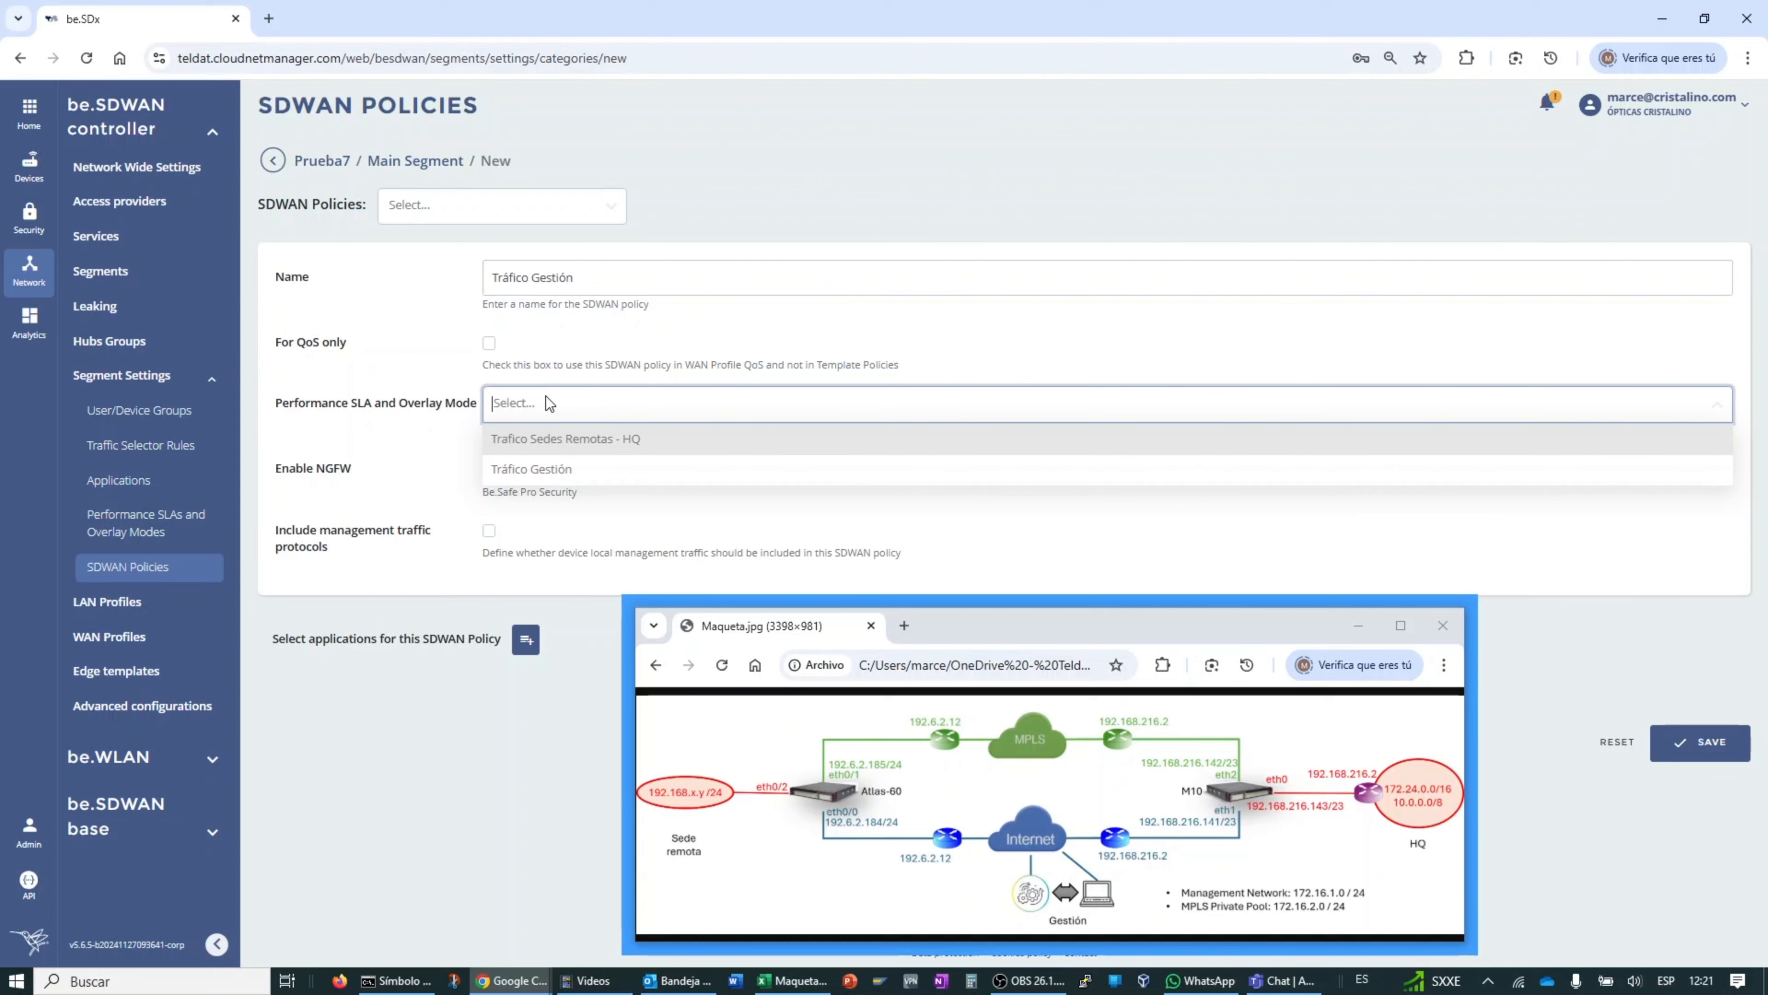
click(542, 471)
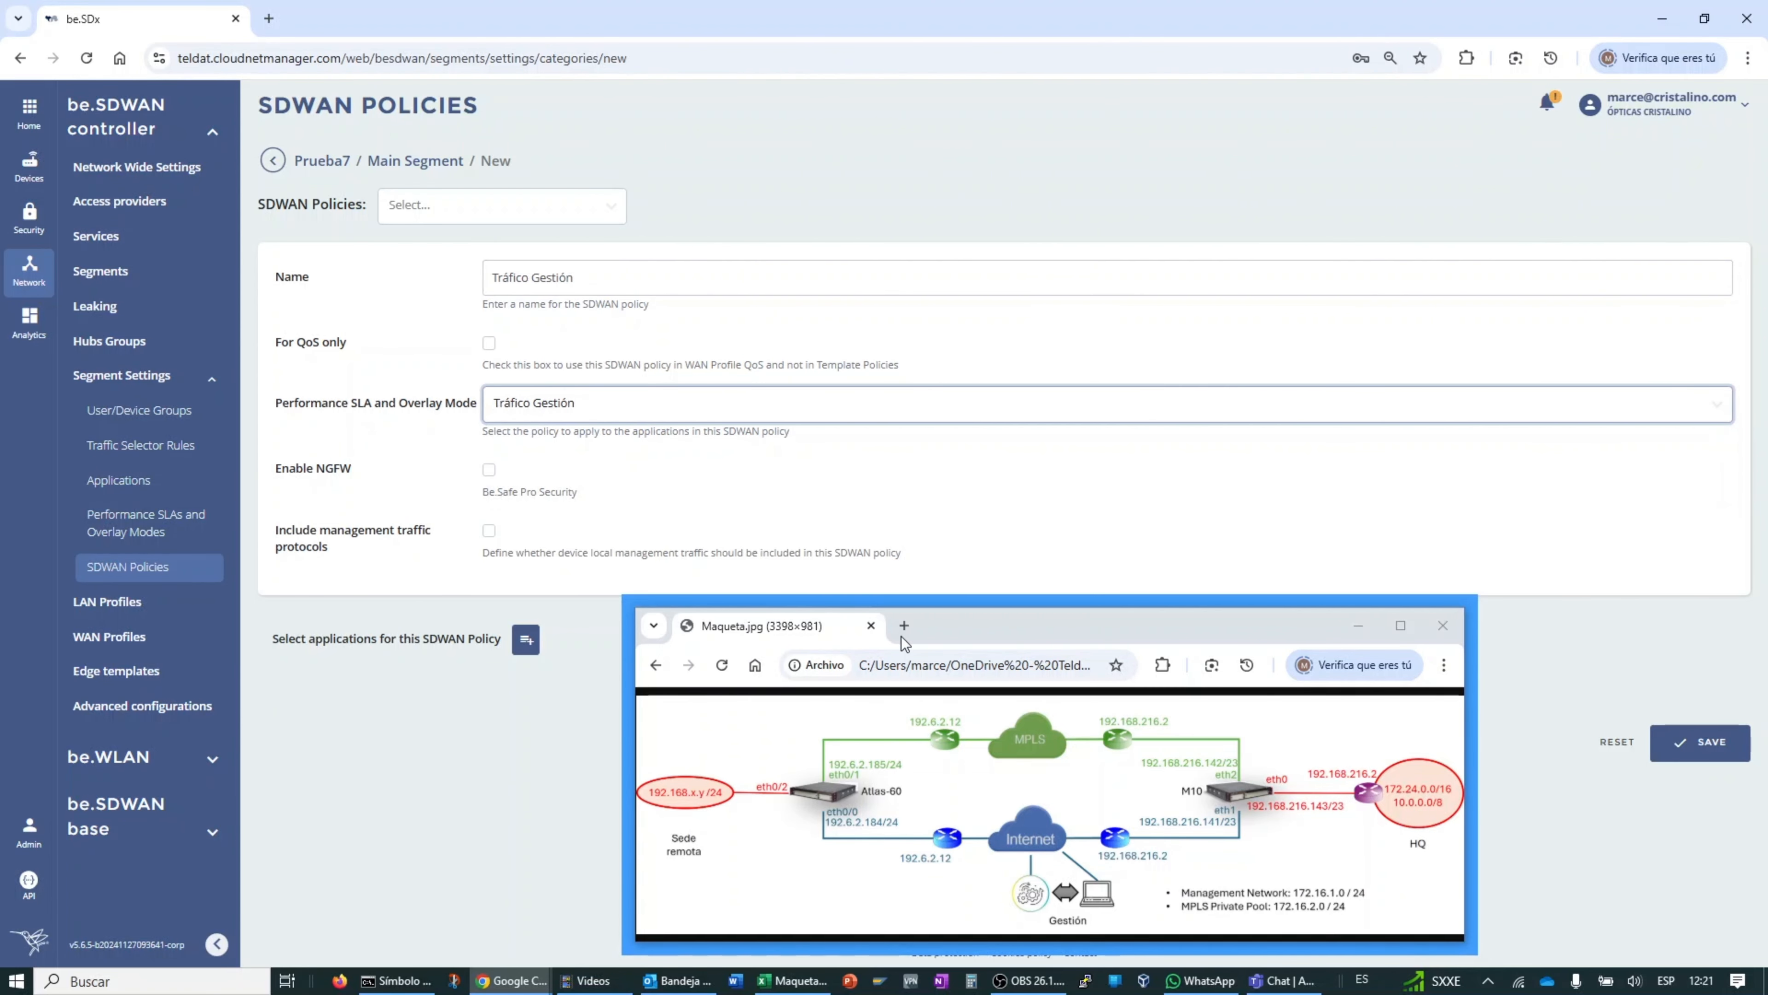
drag(975, 620, 1112, 664)
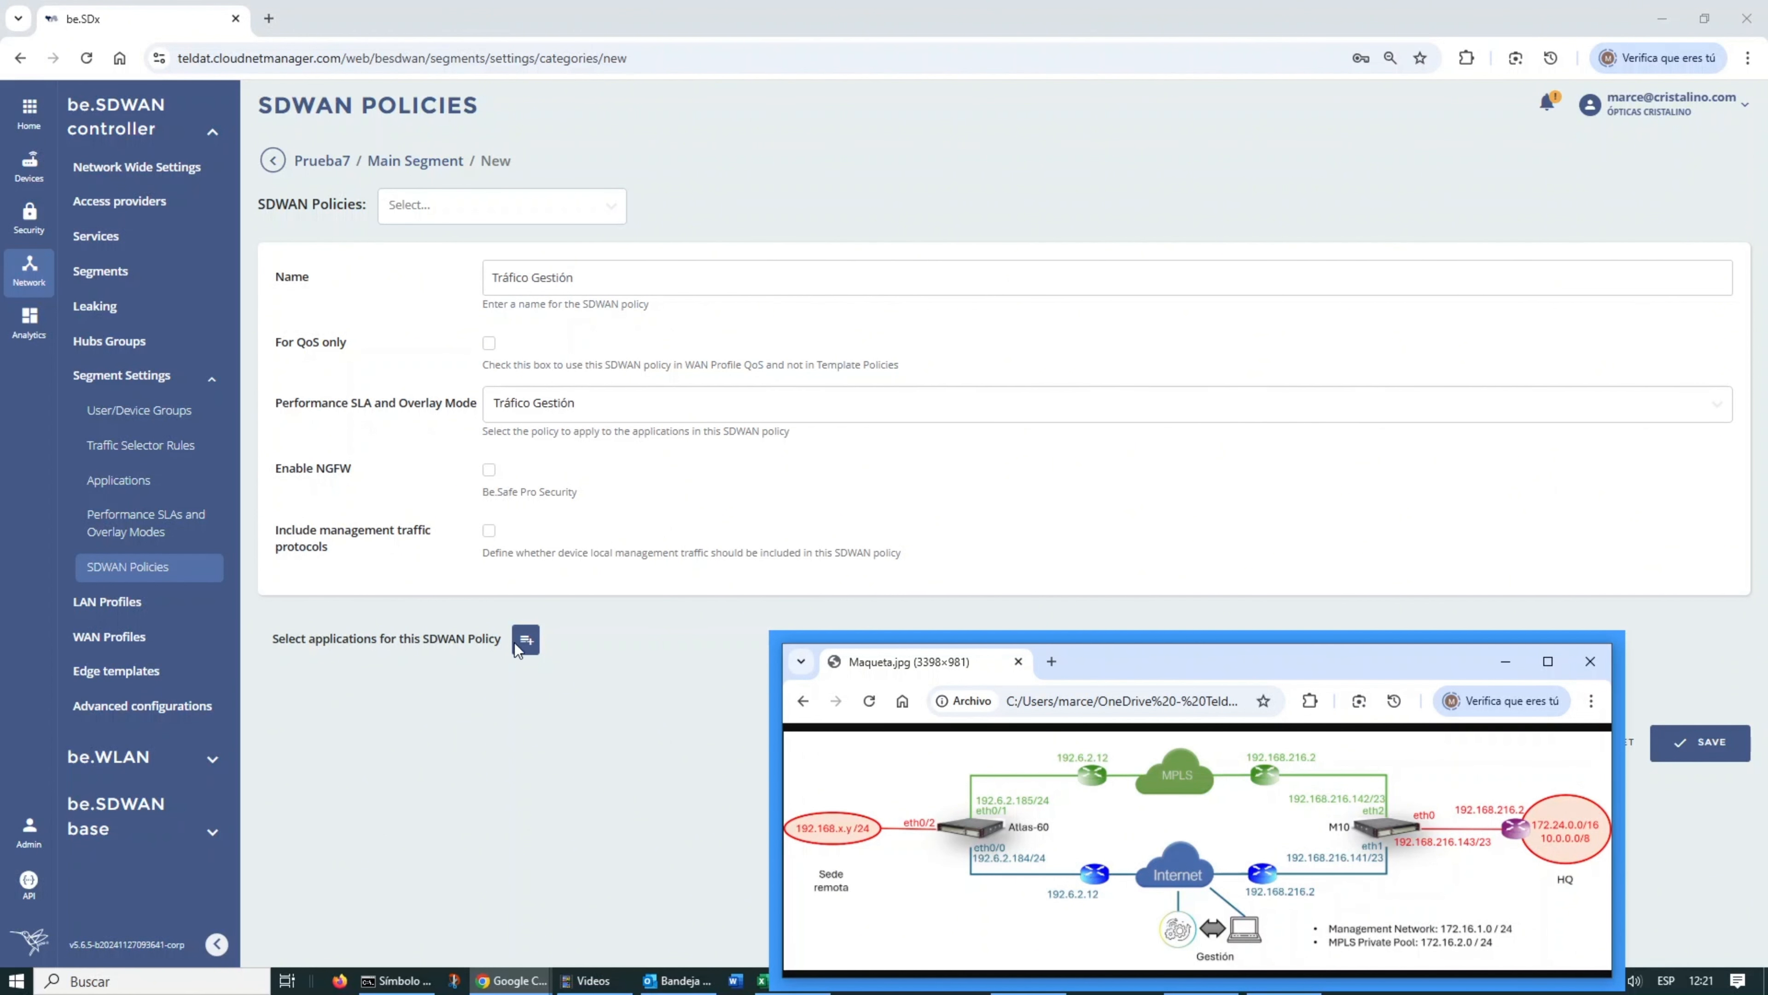
Step: Include management traffic protocols in the Tráfico Gestión policy, choosing CNM, DNS, NTP, SSH and Telnet
click(488, 530)
drag(1184, 661, 1141, 114)
click(518, 676)
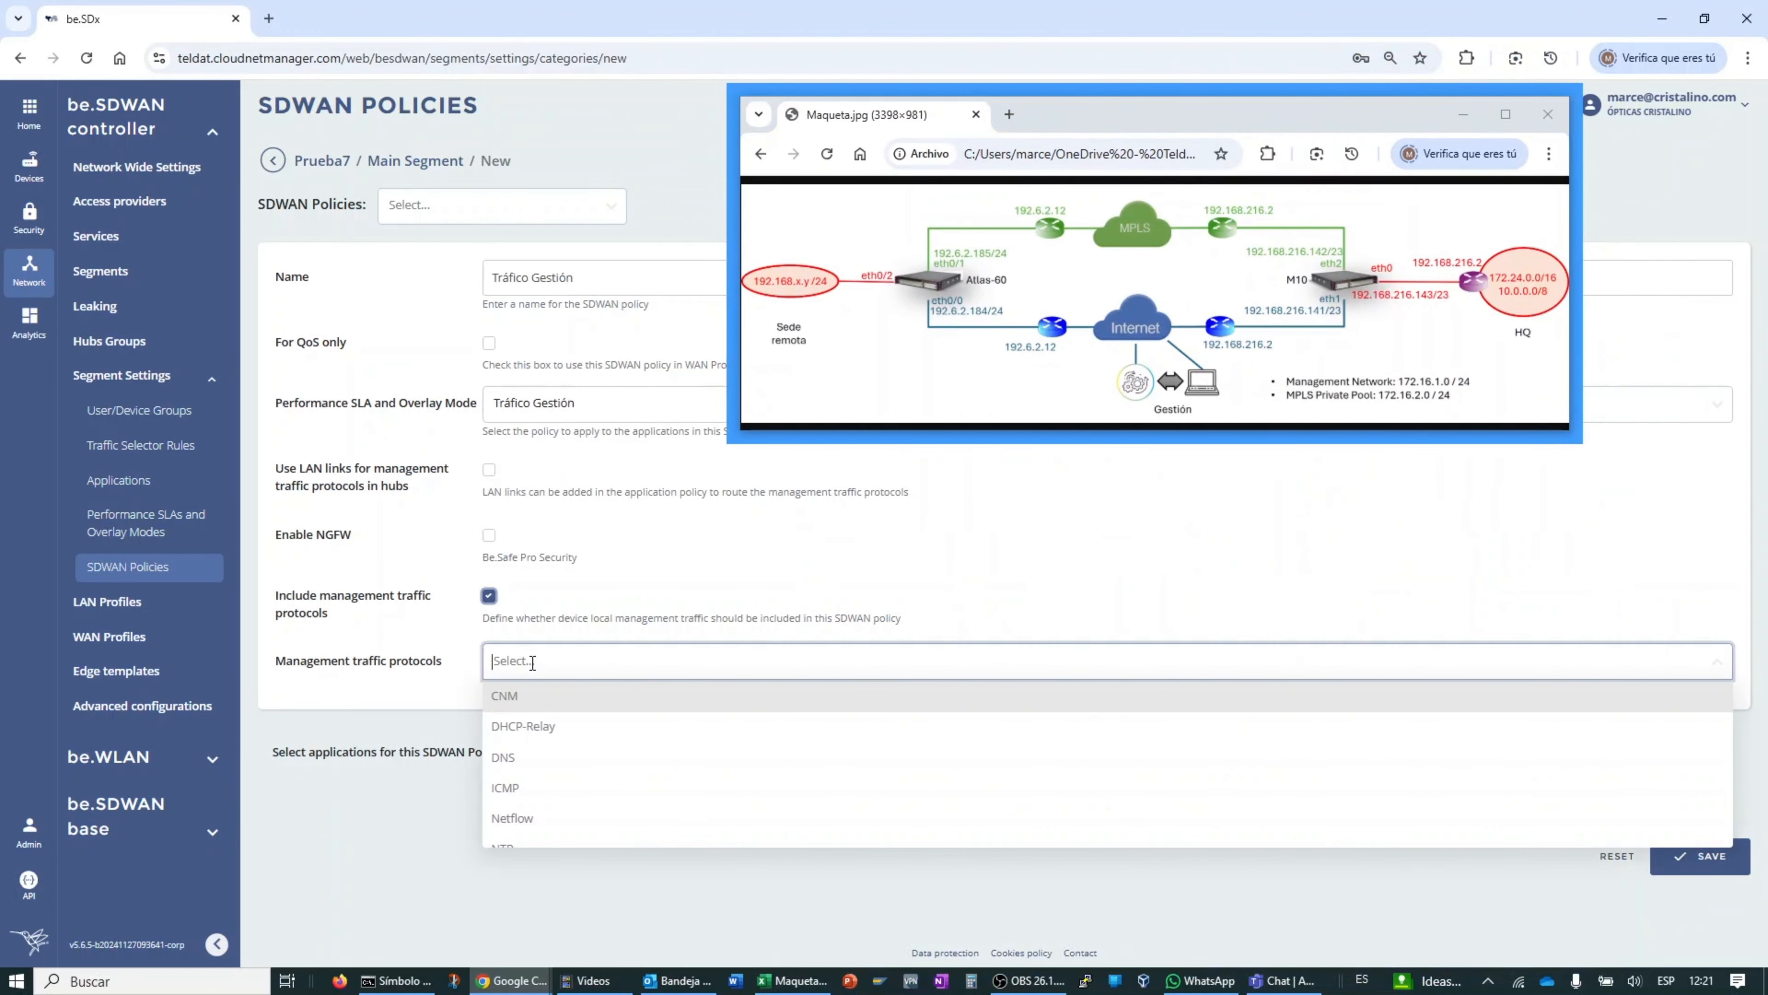
click(530, 695)
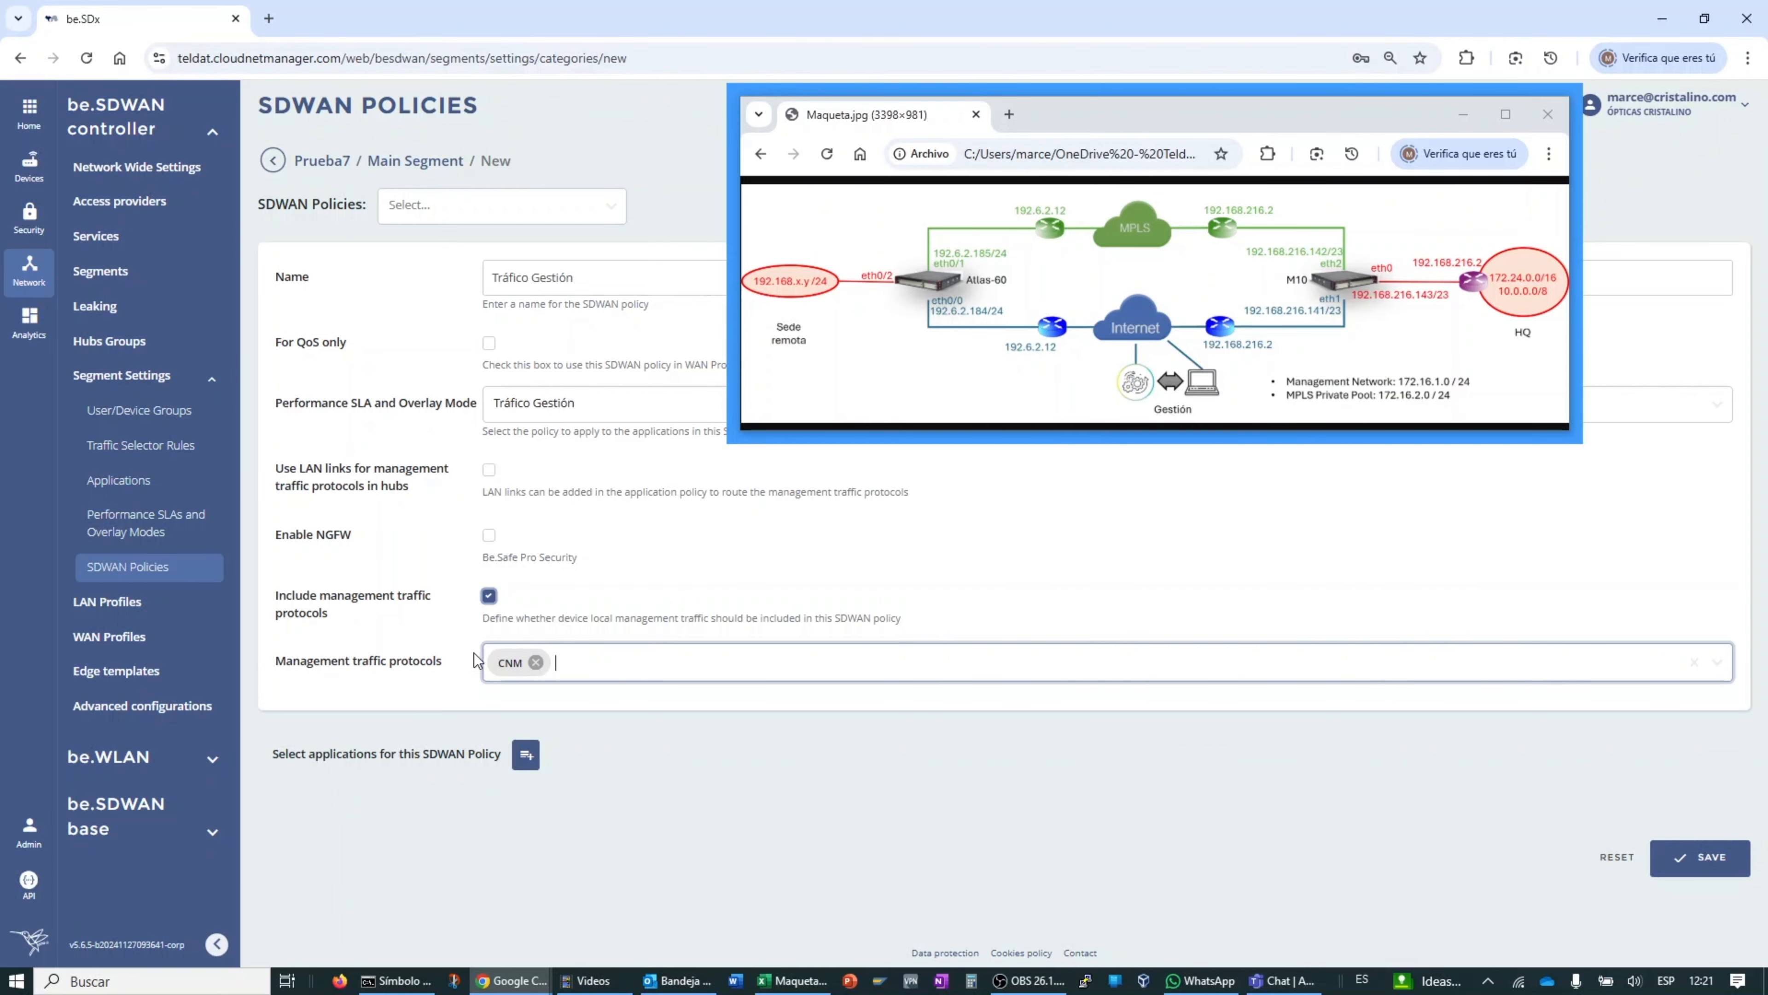
click(573, 668)
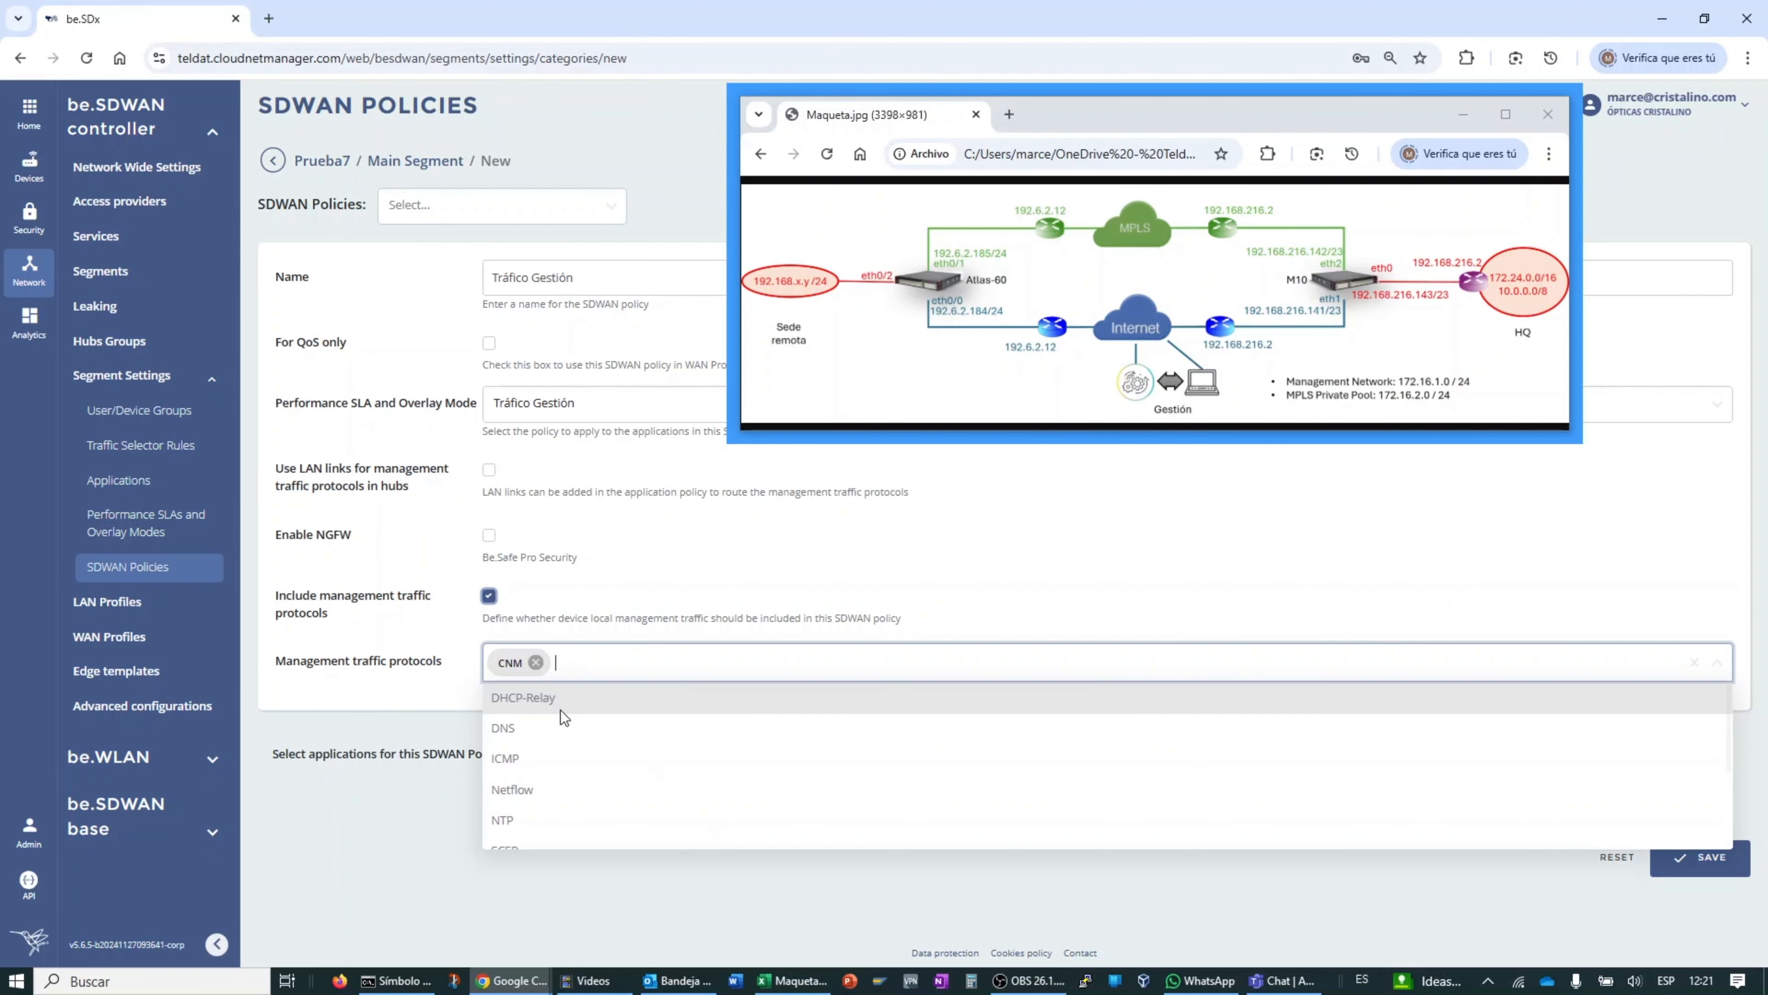
click(553, 740)
click(658, 670)
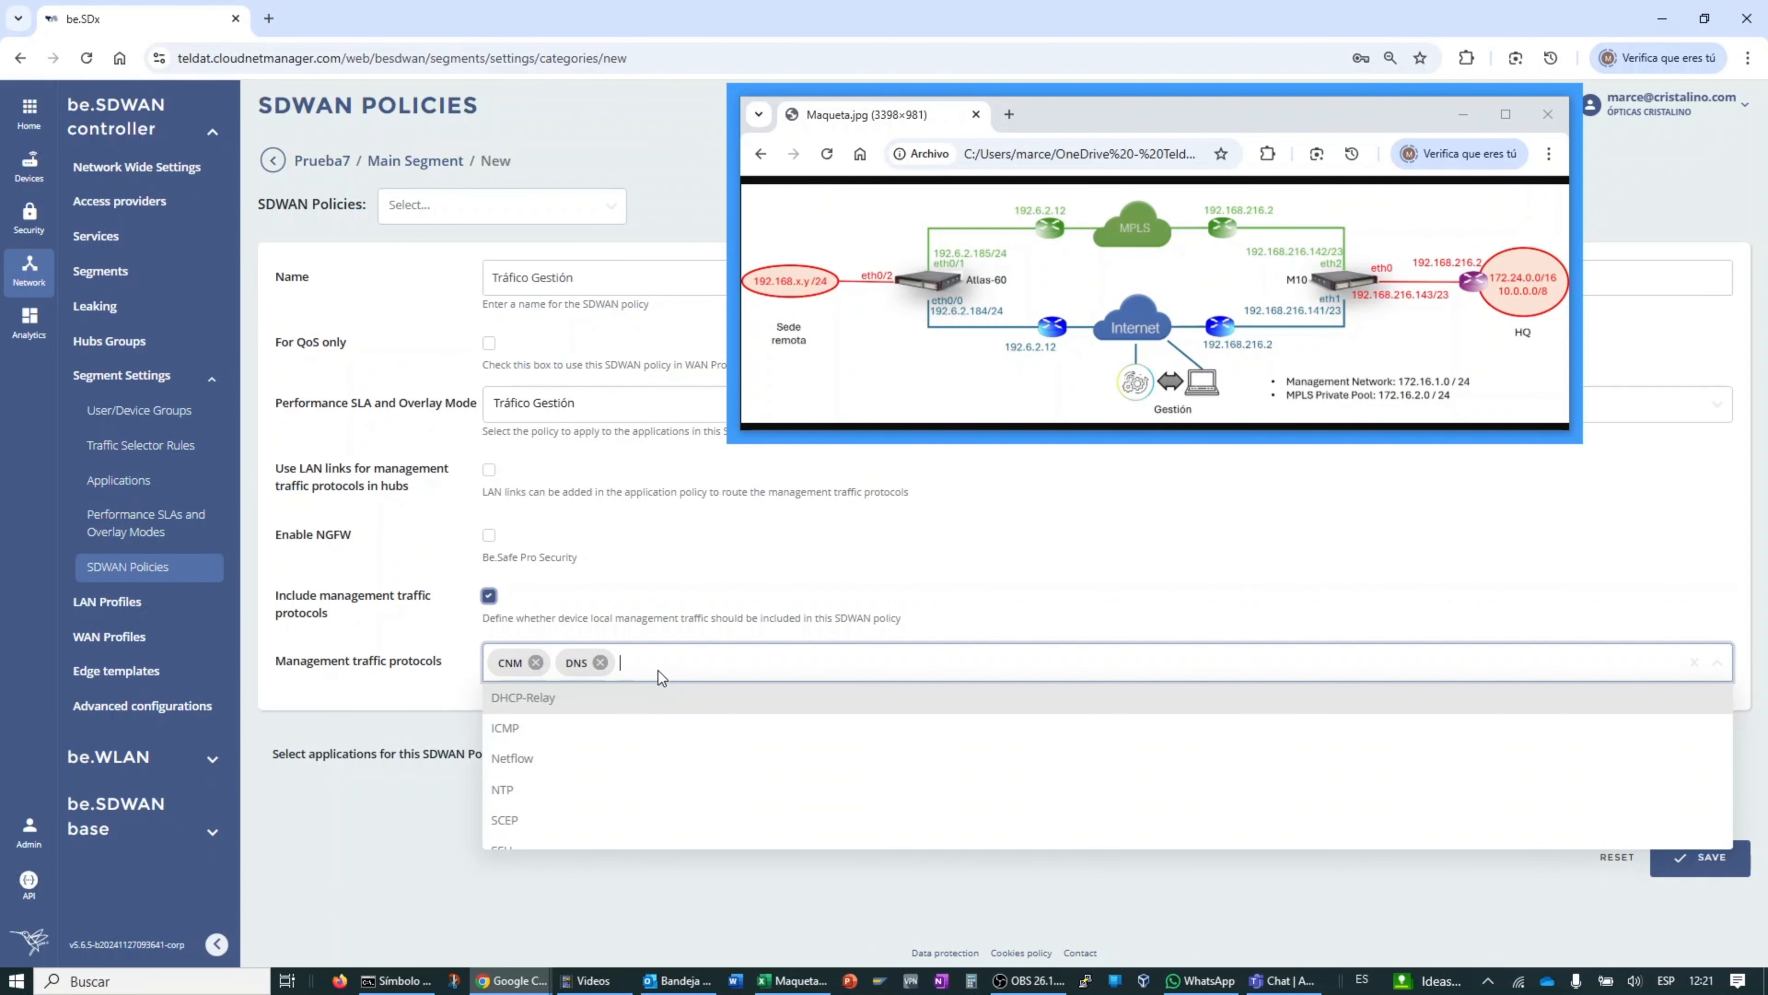
click(575, 795)
click(689, 672)
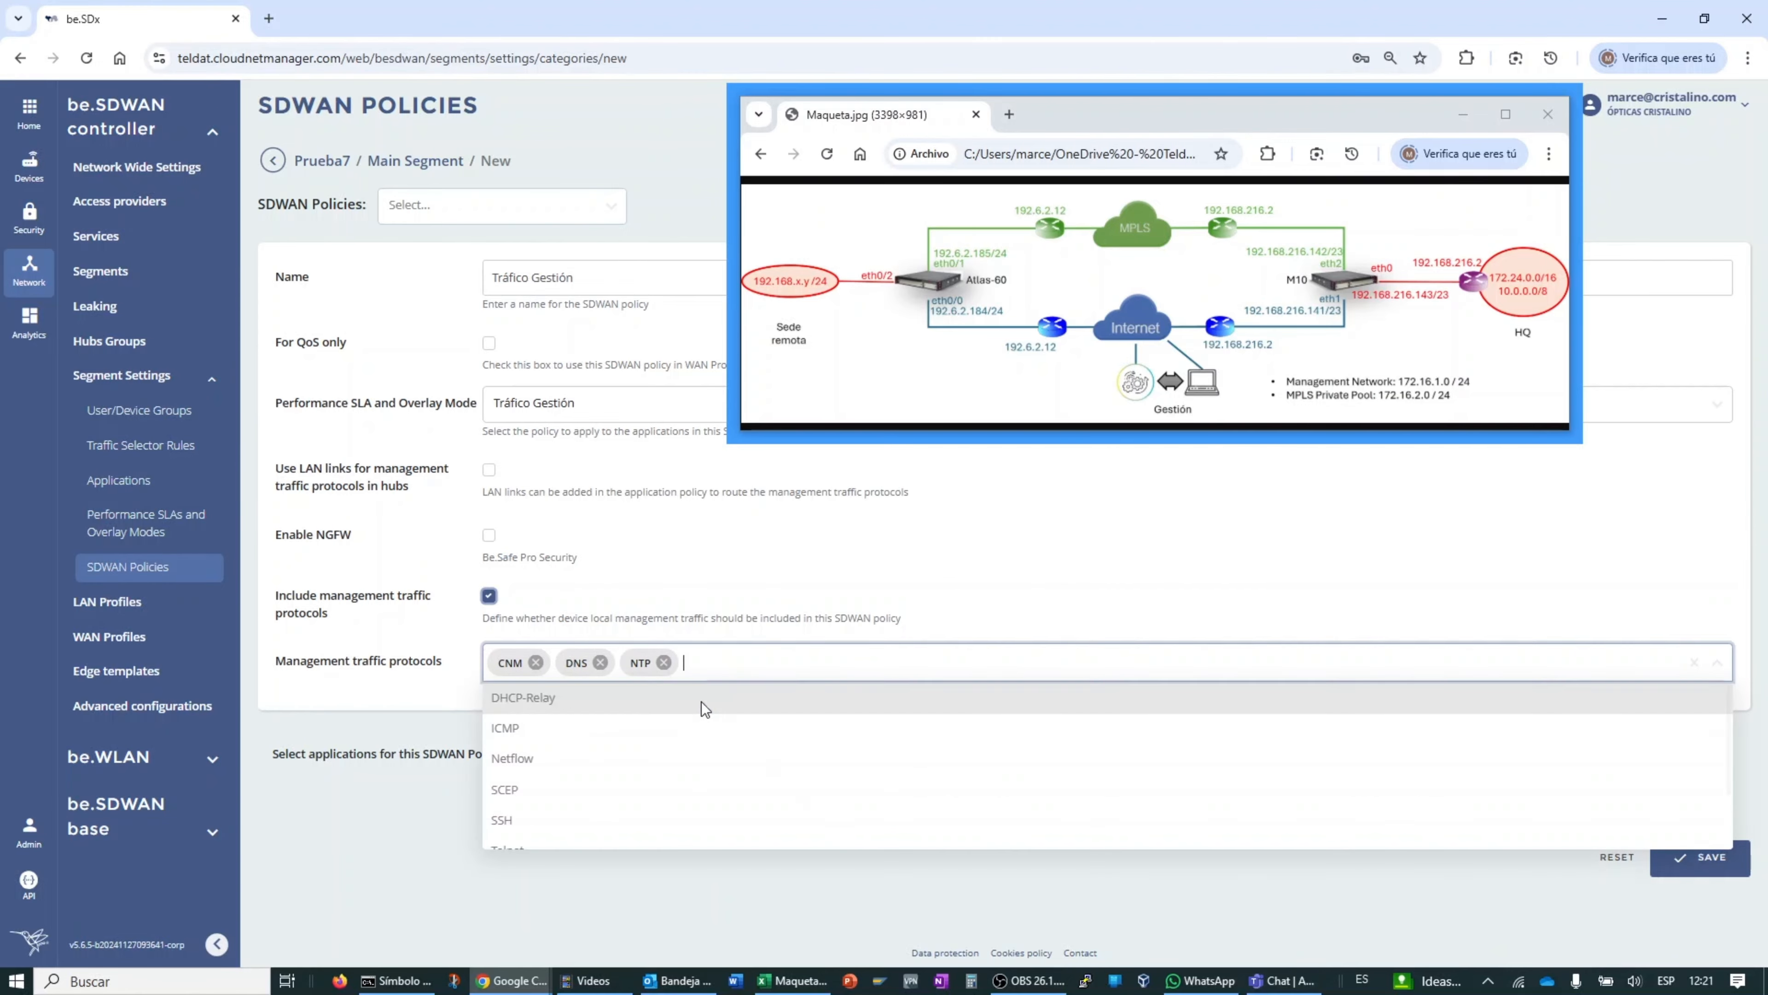
click(585, 813)
click(876, 655)
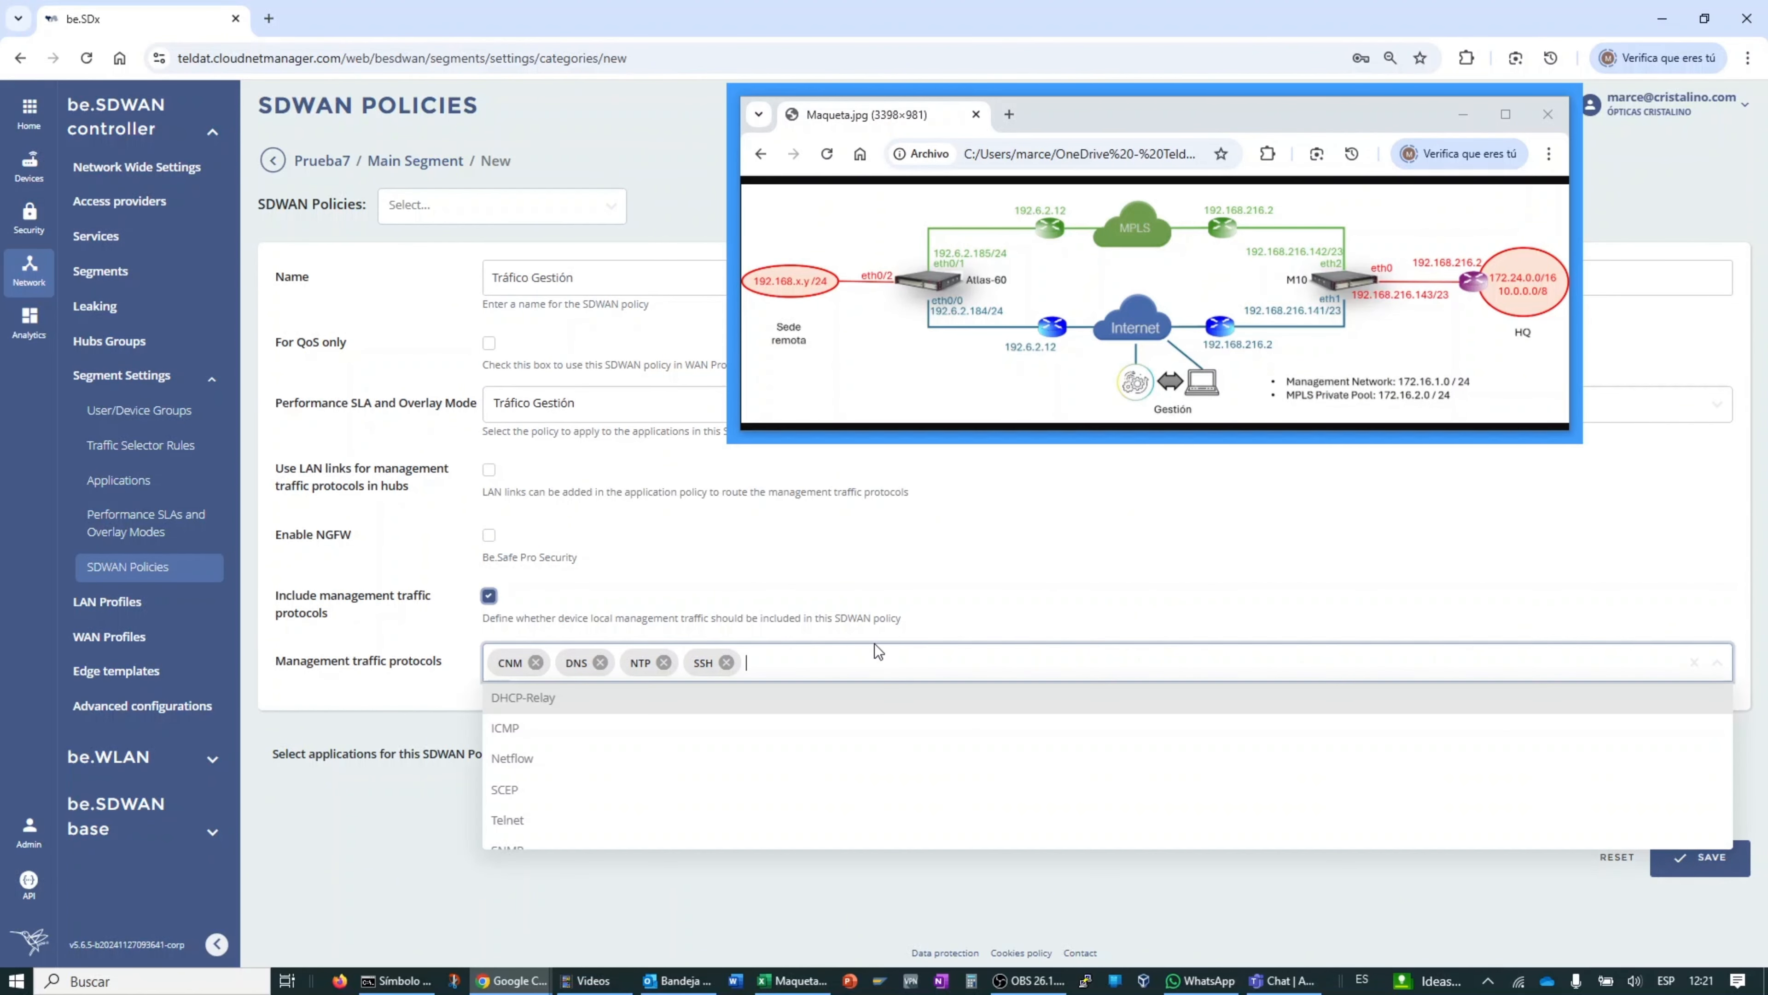
click(607, 820)
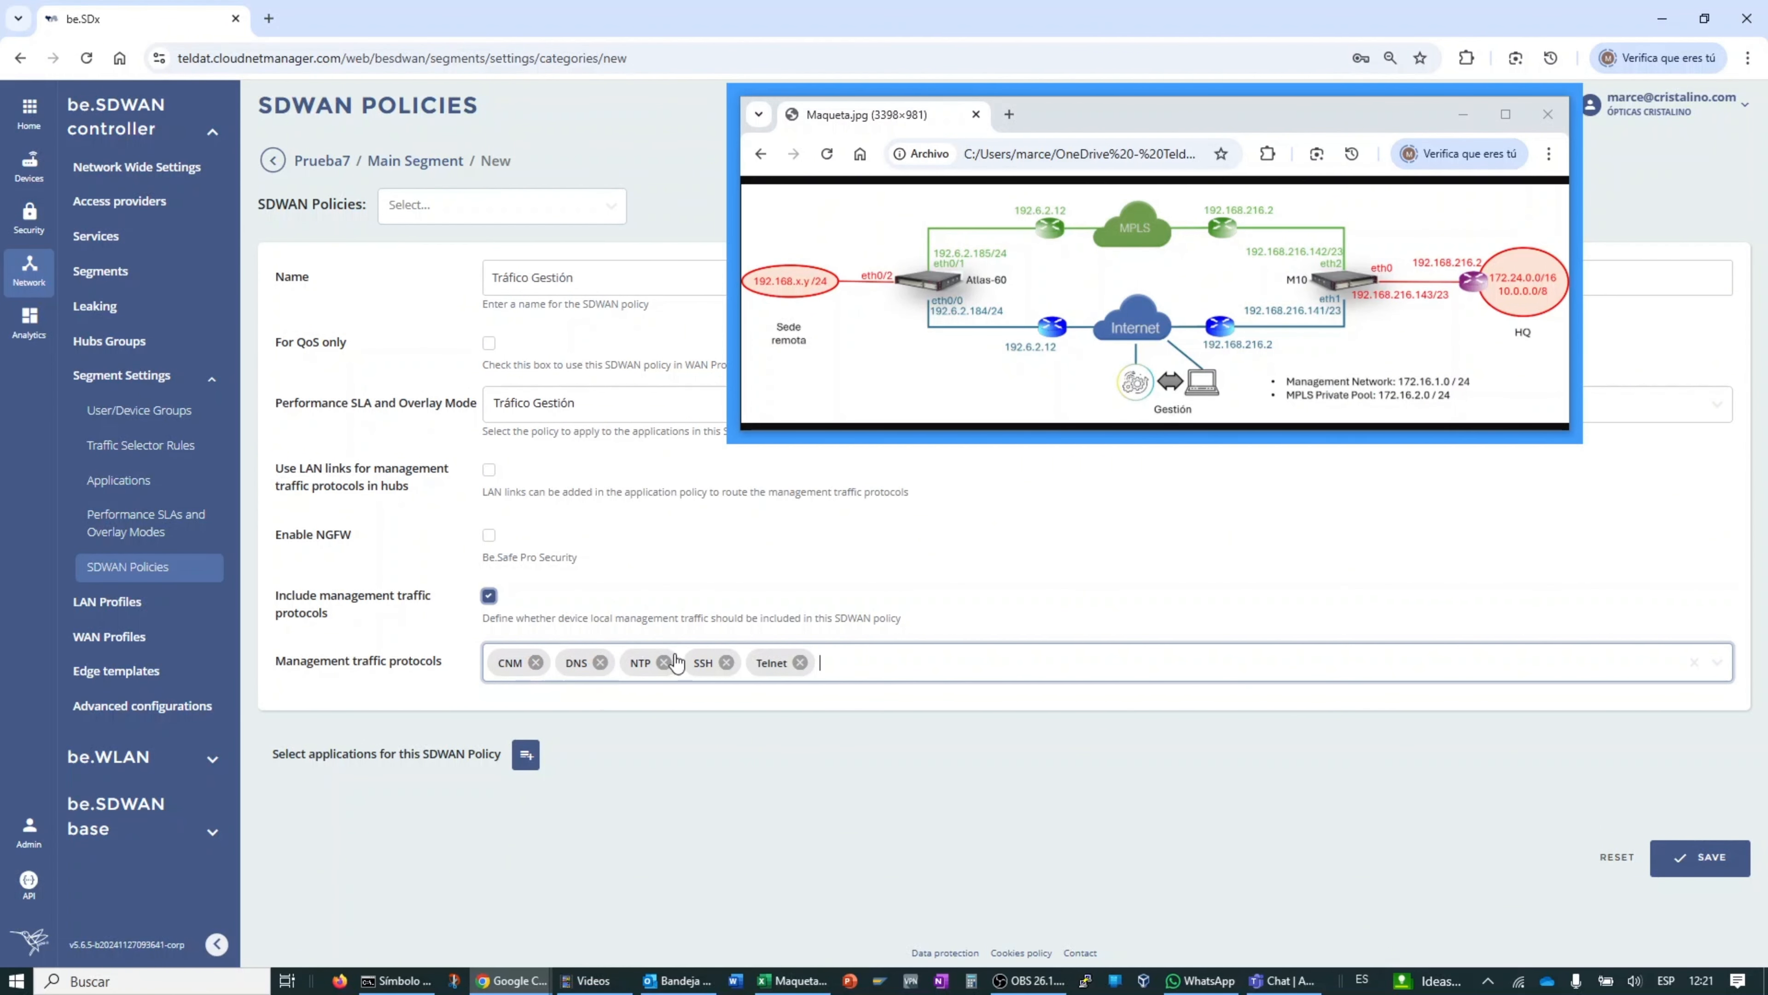
Step: Reselect Tráfico Gestión as the policy's performance SLA and overlay mode, and save the policy
click(585, 402)
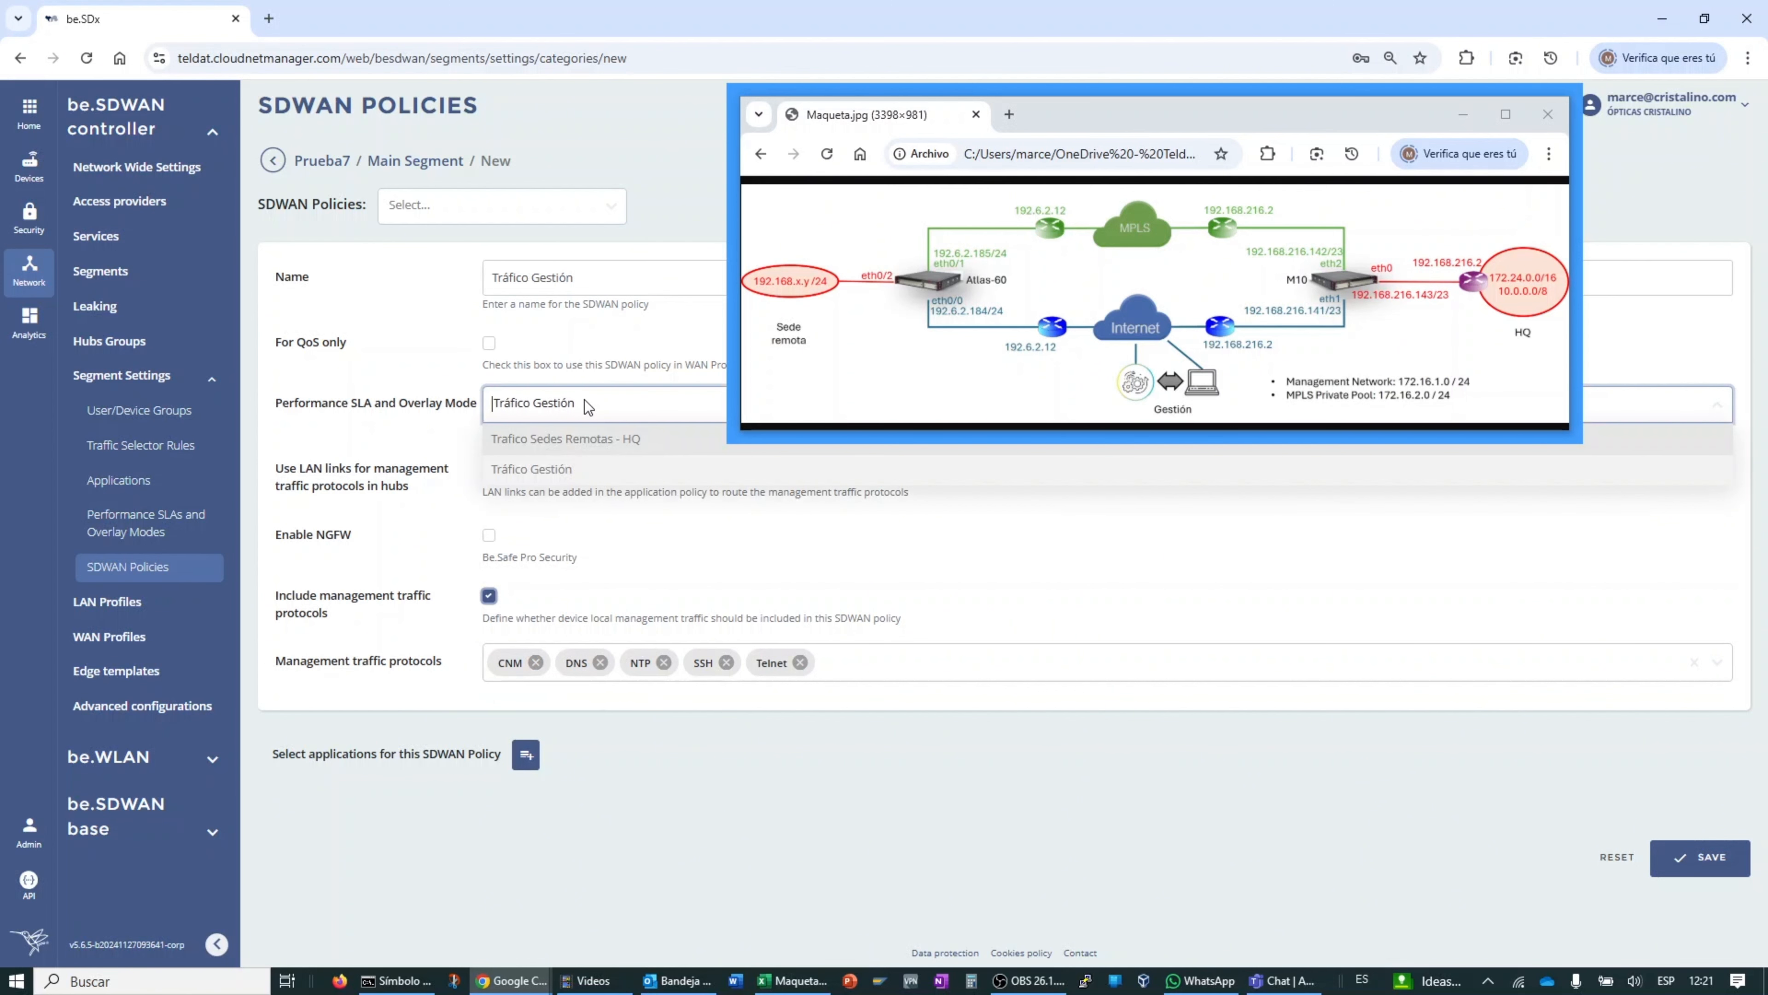
click(598, 463)
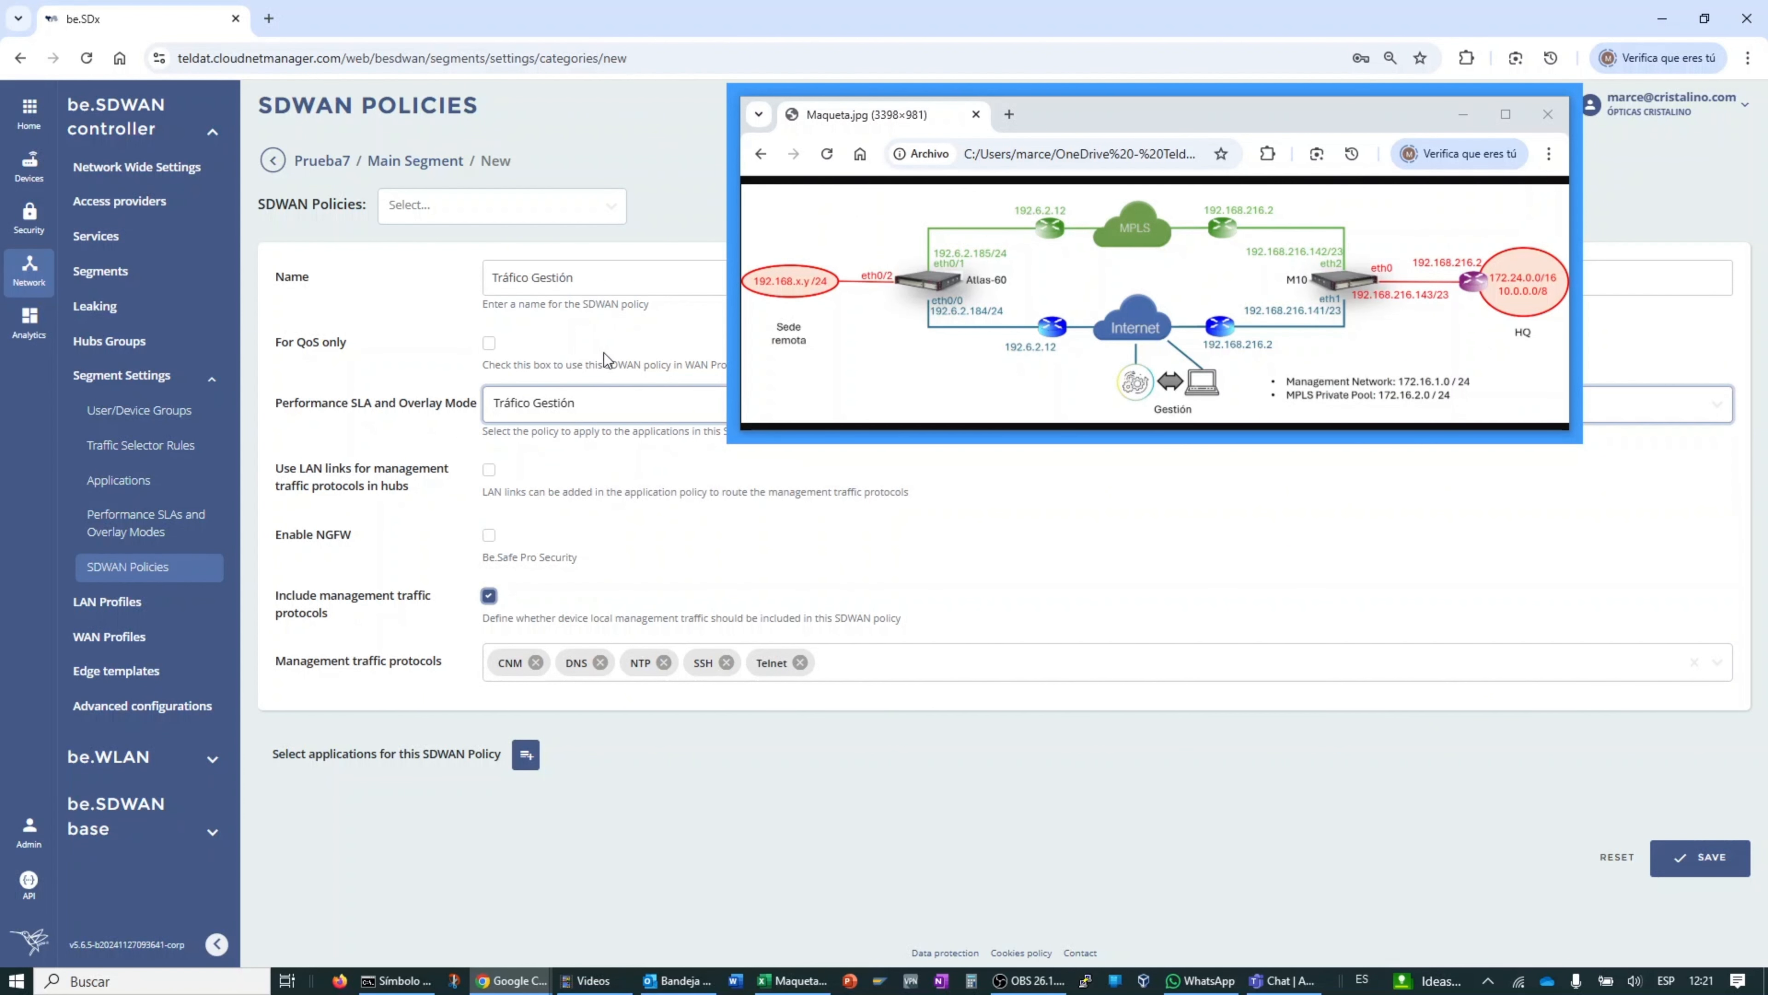
drag(1352, 99, 1281, 653)
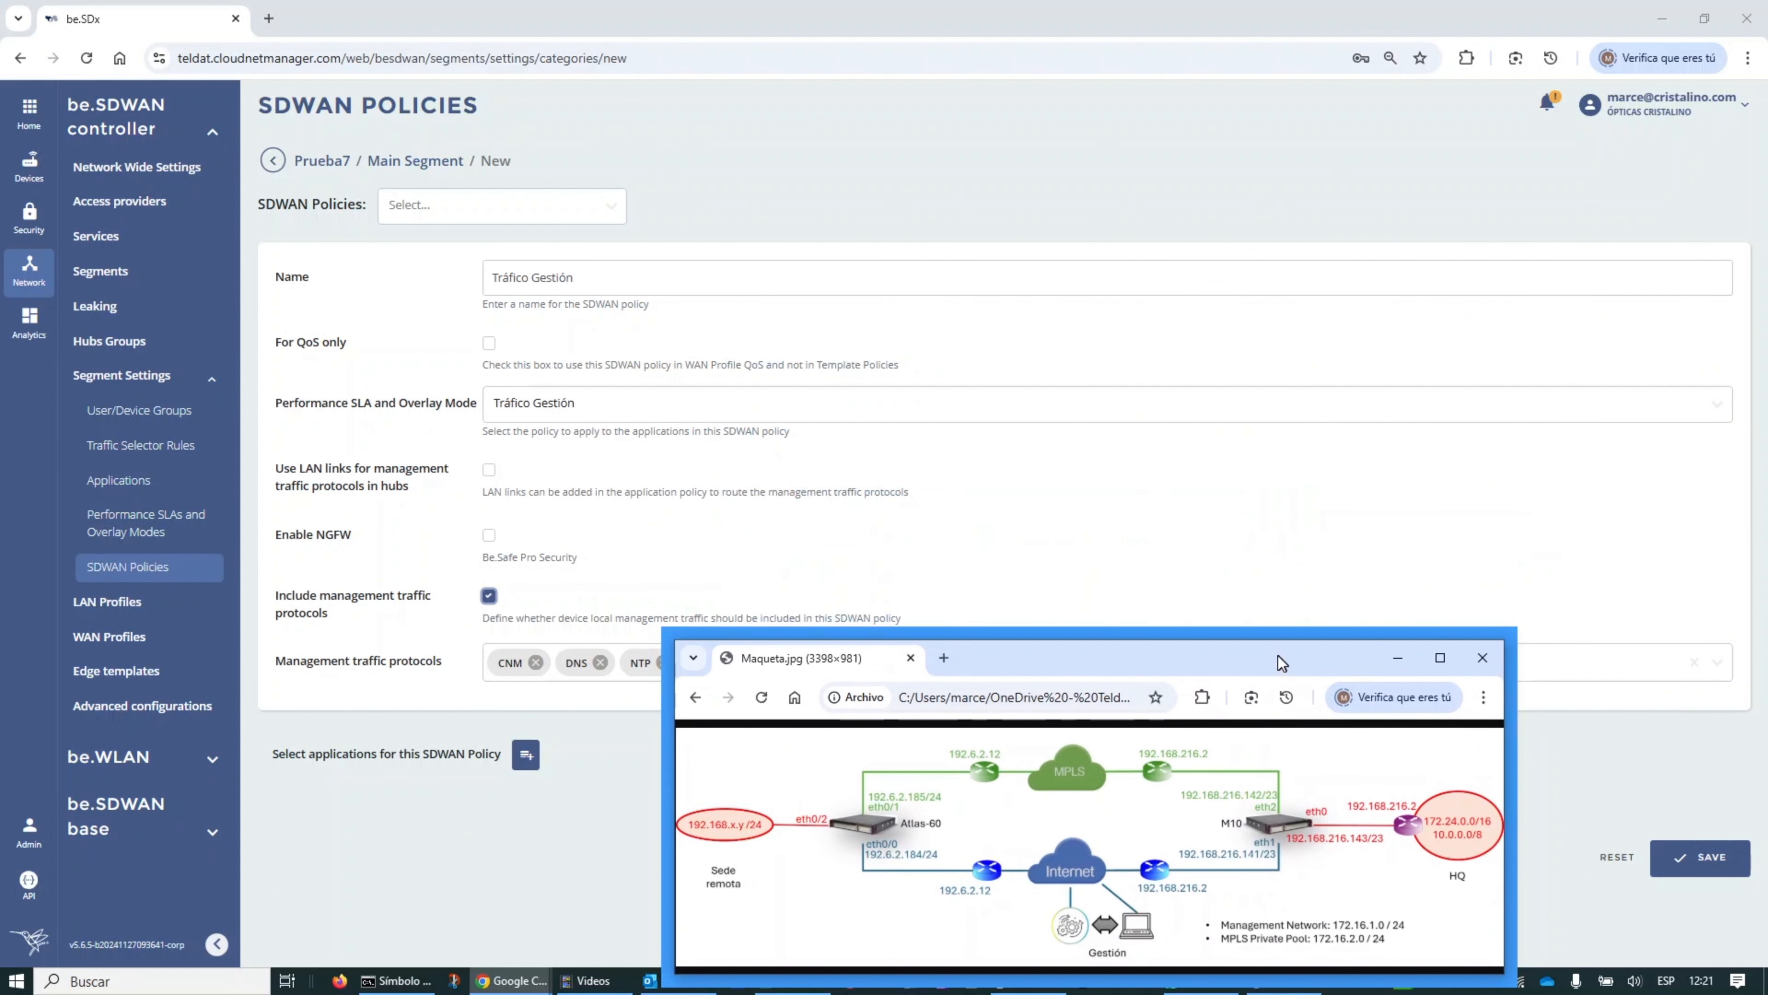
click(1712, 866)
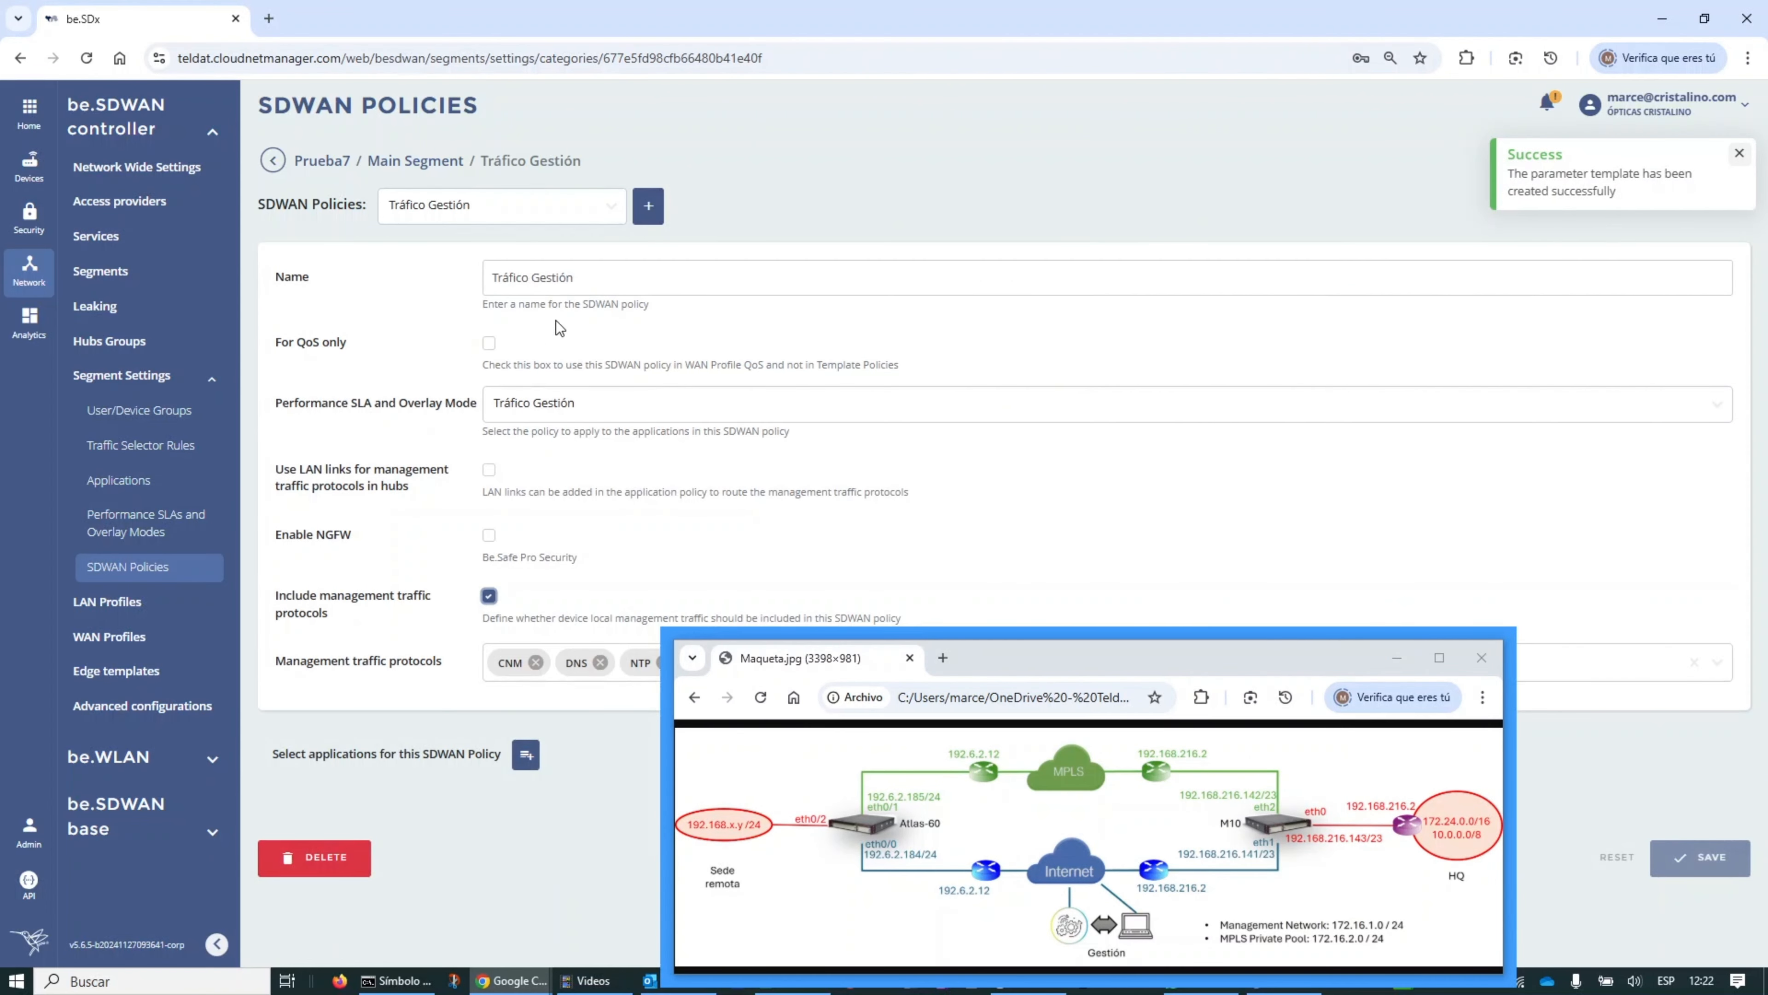
Step: Open the saved Trafico Sedes Remotas - HQ policy and review its performance SLA choices and assigned application
click(599, 209)
click(487, 235)
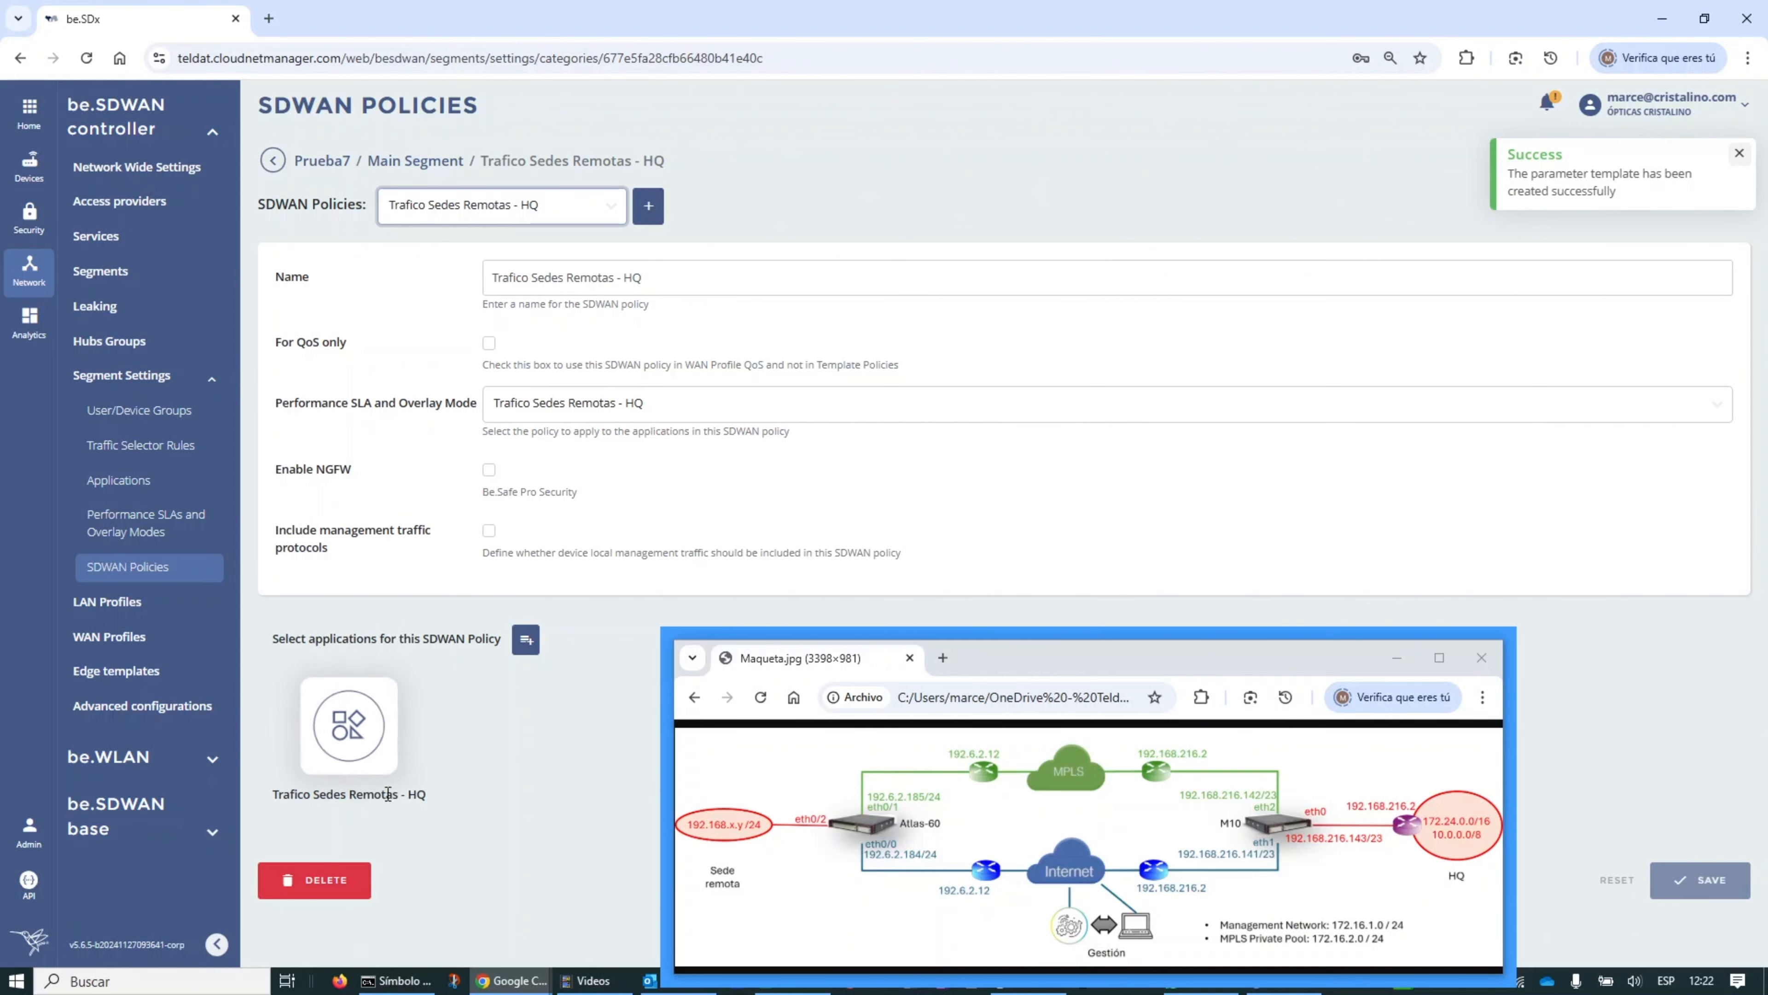
click(582, 404)
click(565, 436)
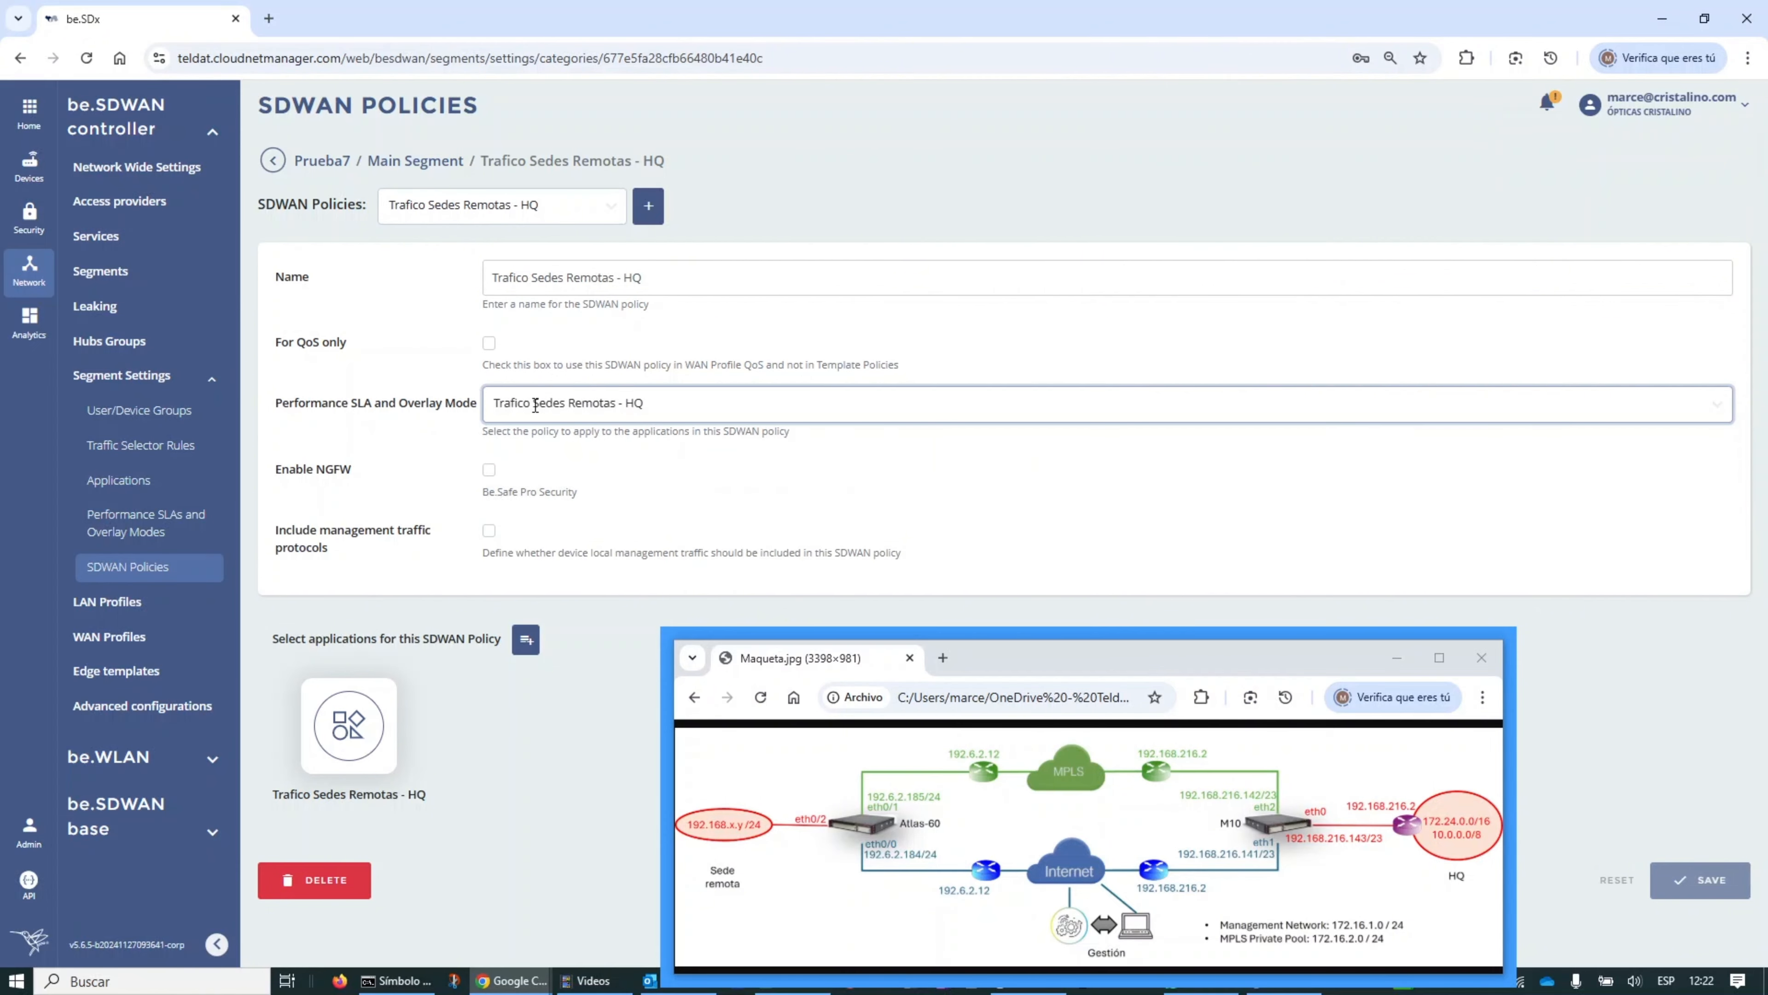
click(660, 409)
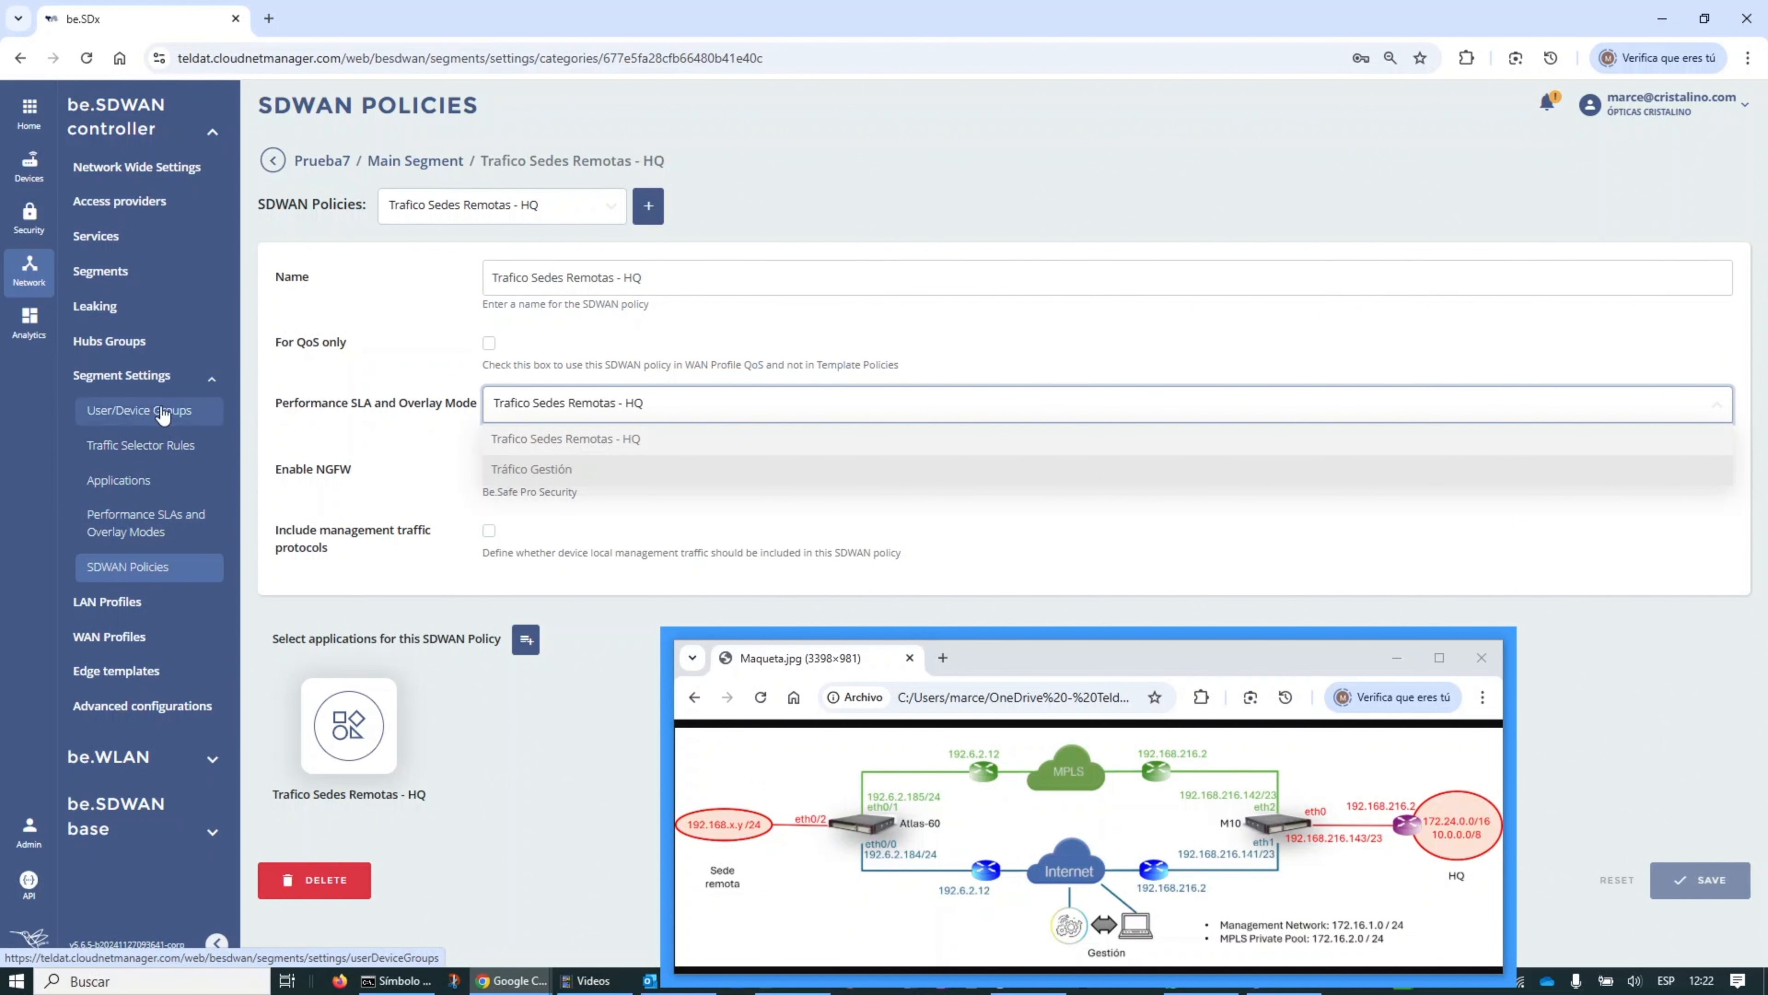
Step: Collapse the segment settings and open the project's LAN profiles list
click(210, 381)
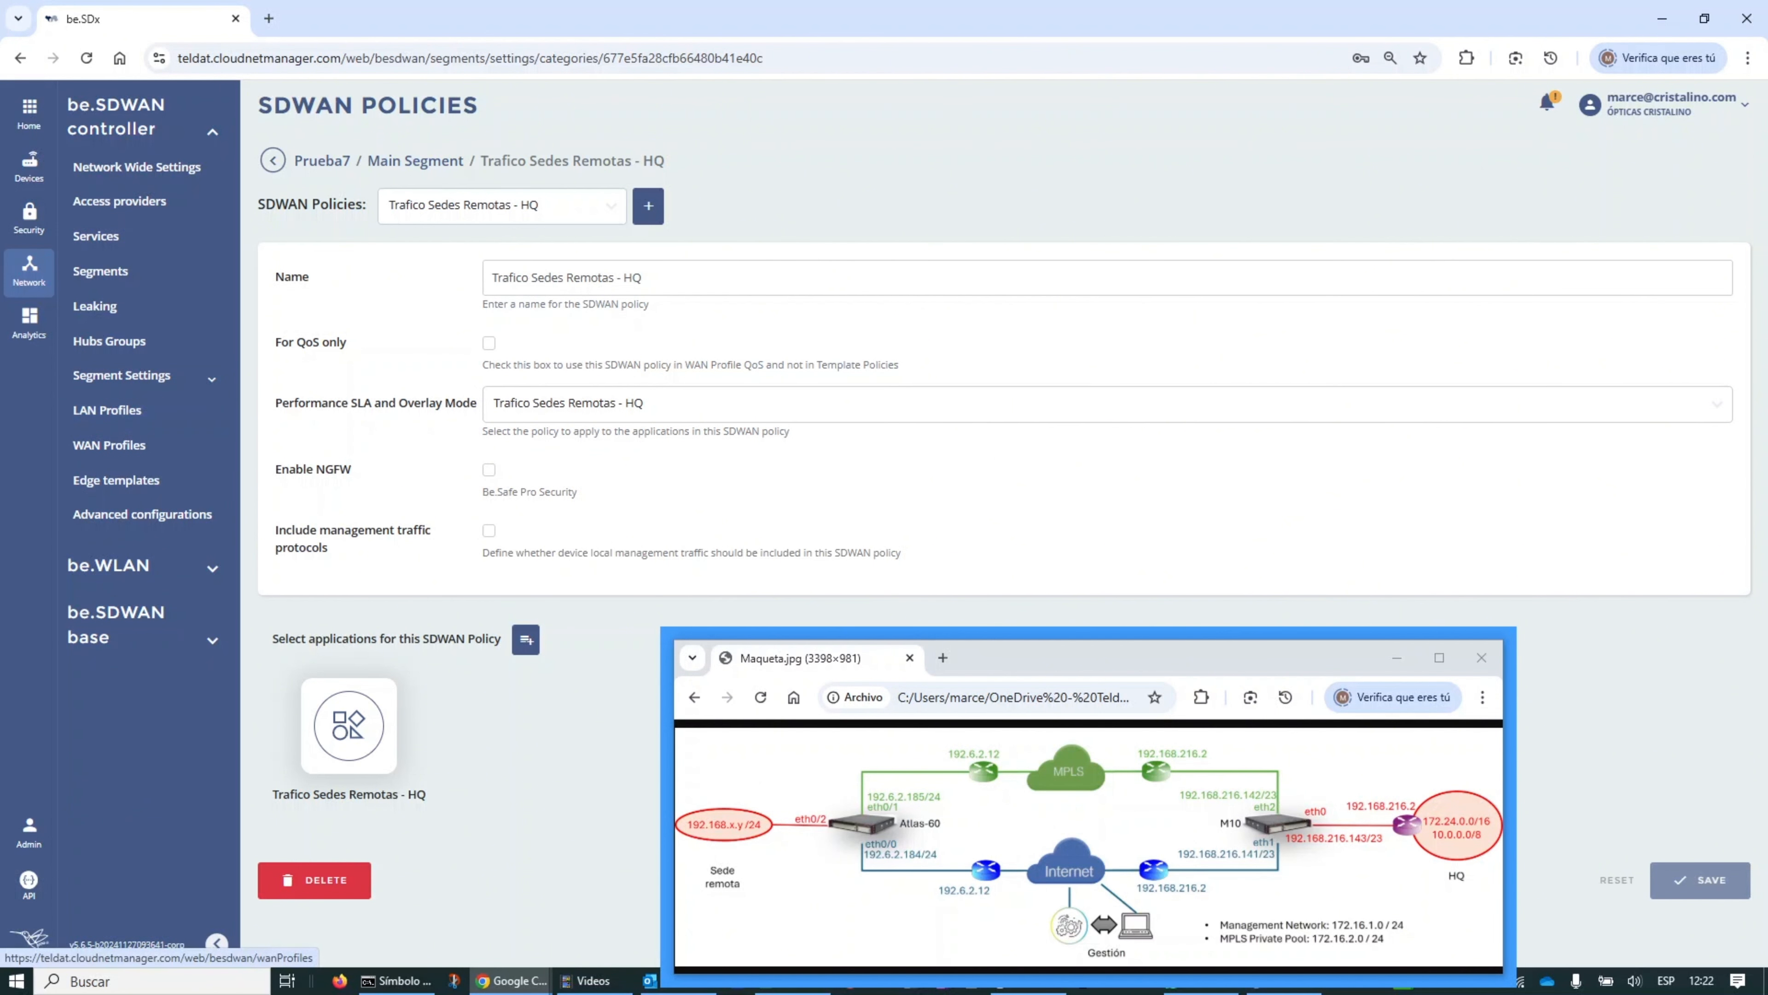
key(alt+Tab)
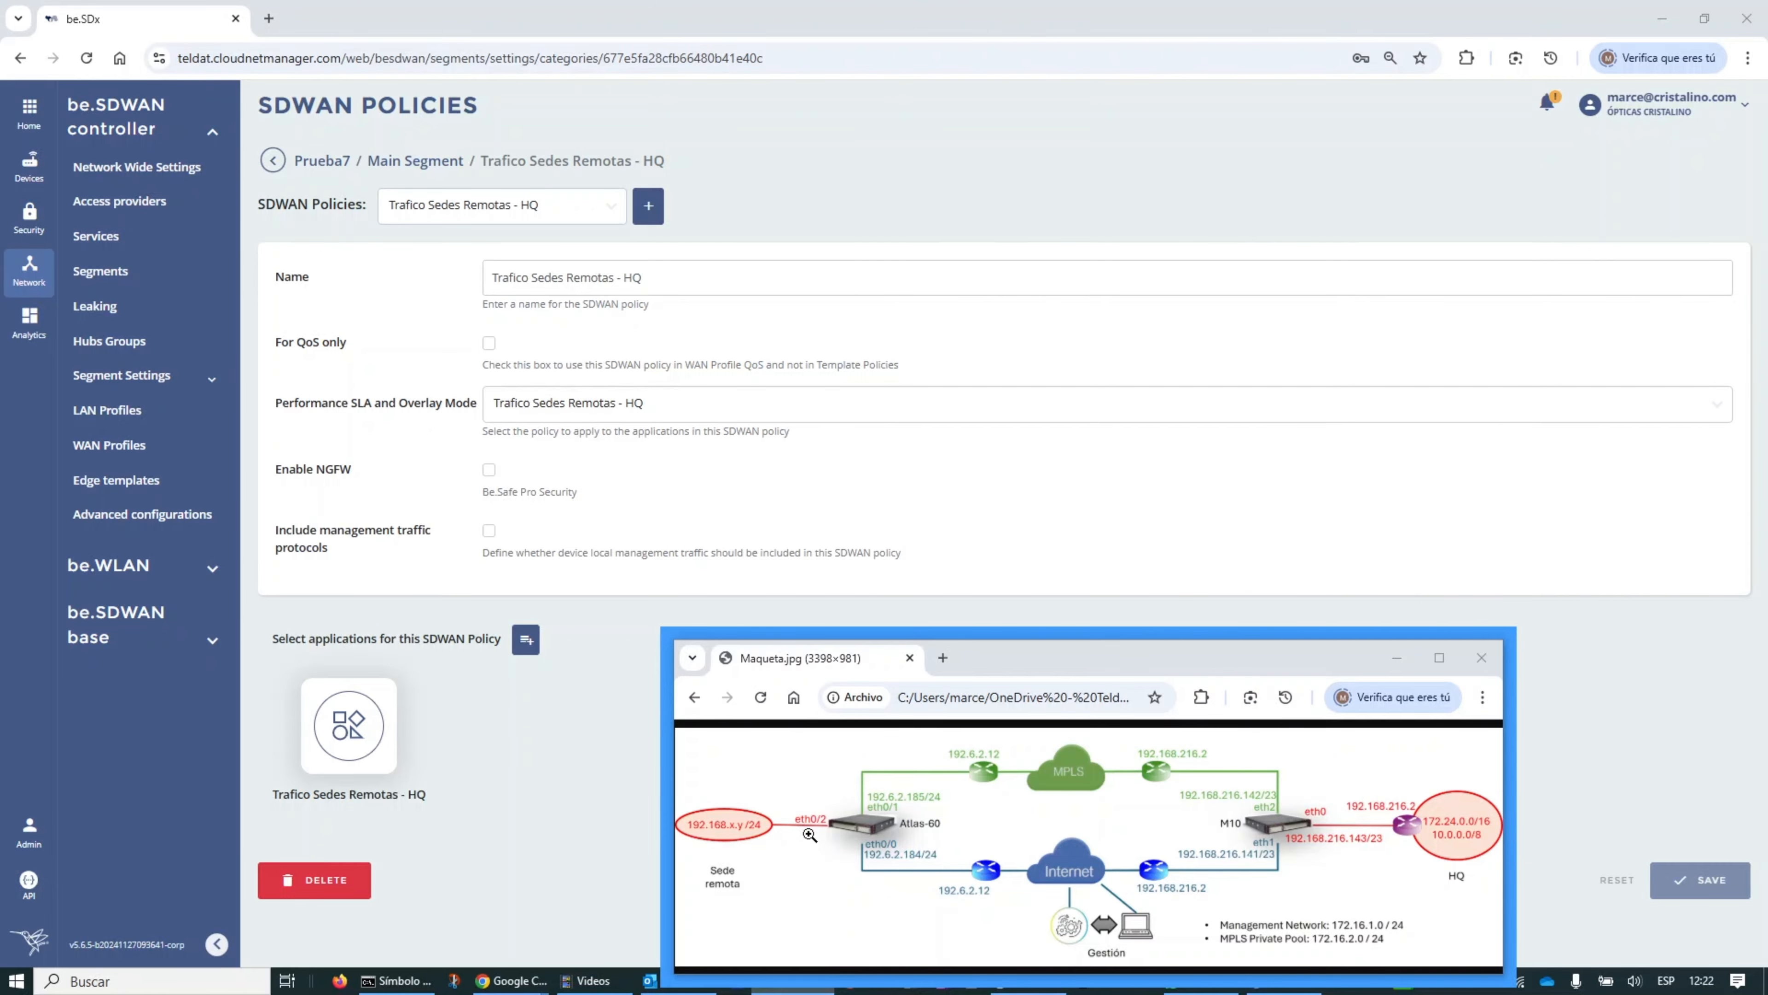
click(126, 414)
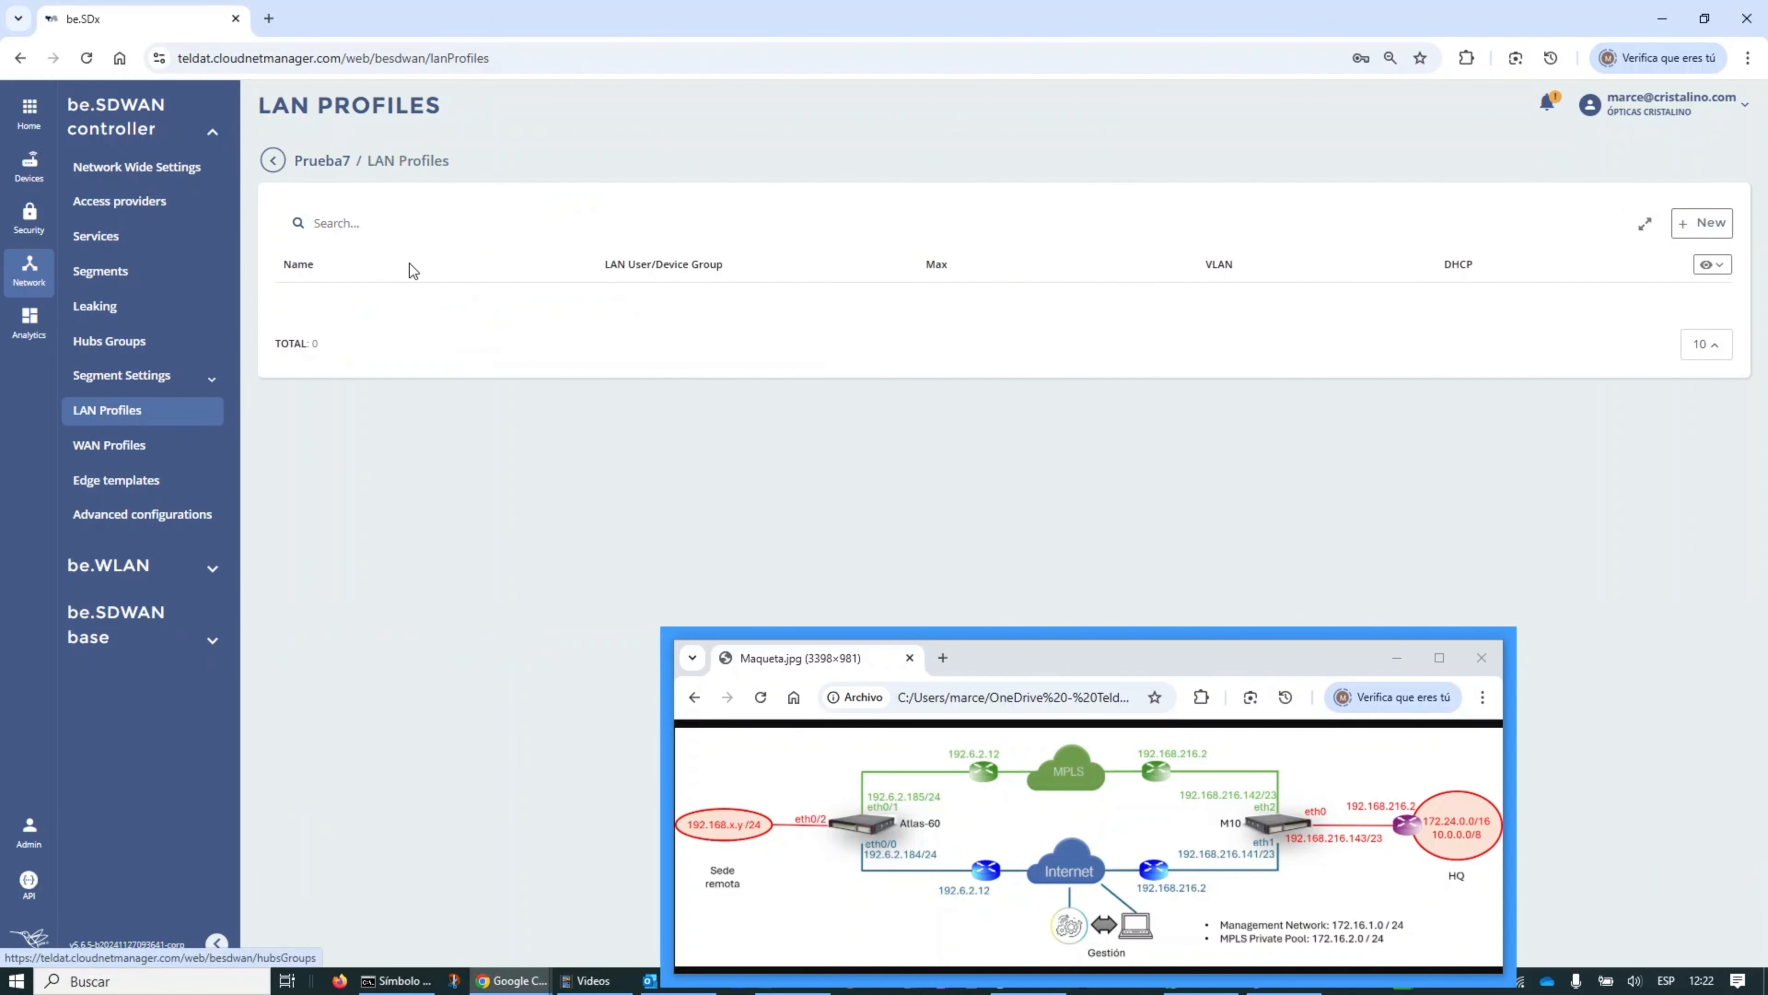
Step: Create a LAN profile named Sedes Remotas for the Redes IP en sedes remotas device group
click(1702, 223)
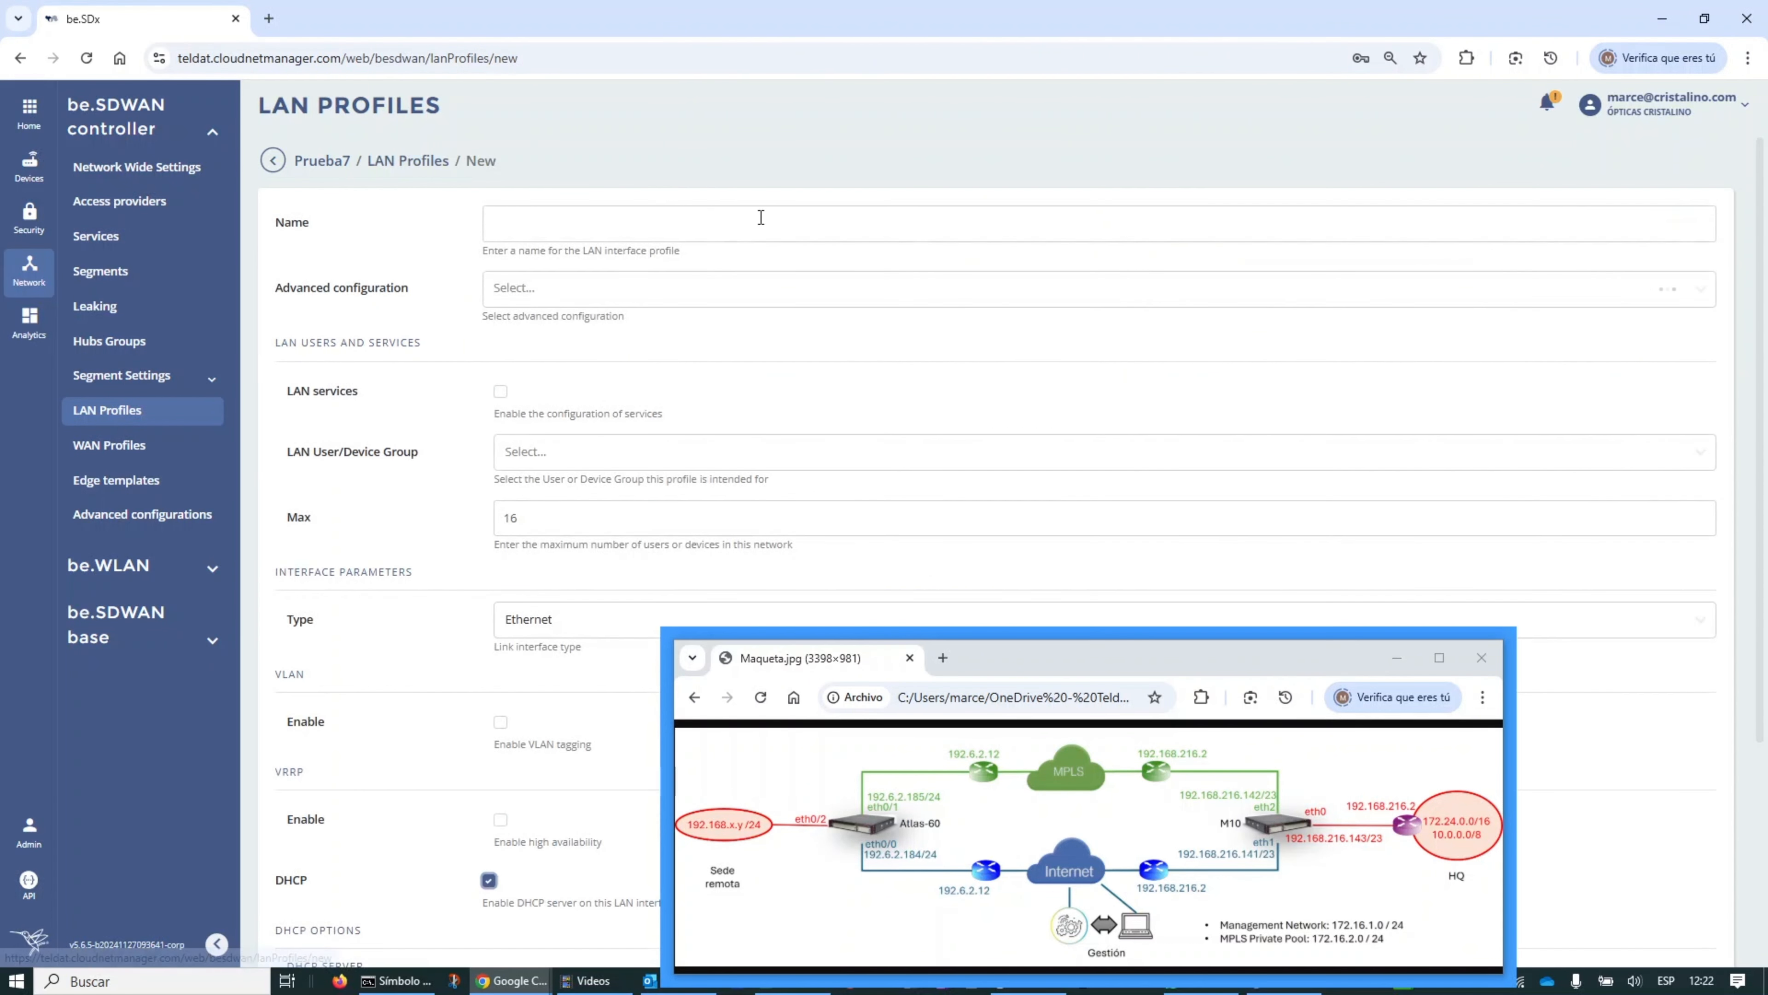
click(680, 222)
text(Sedes Remotas)
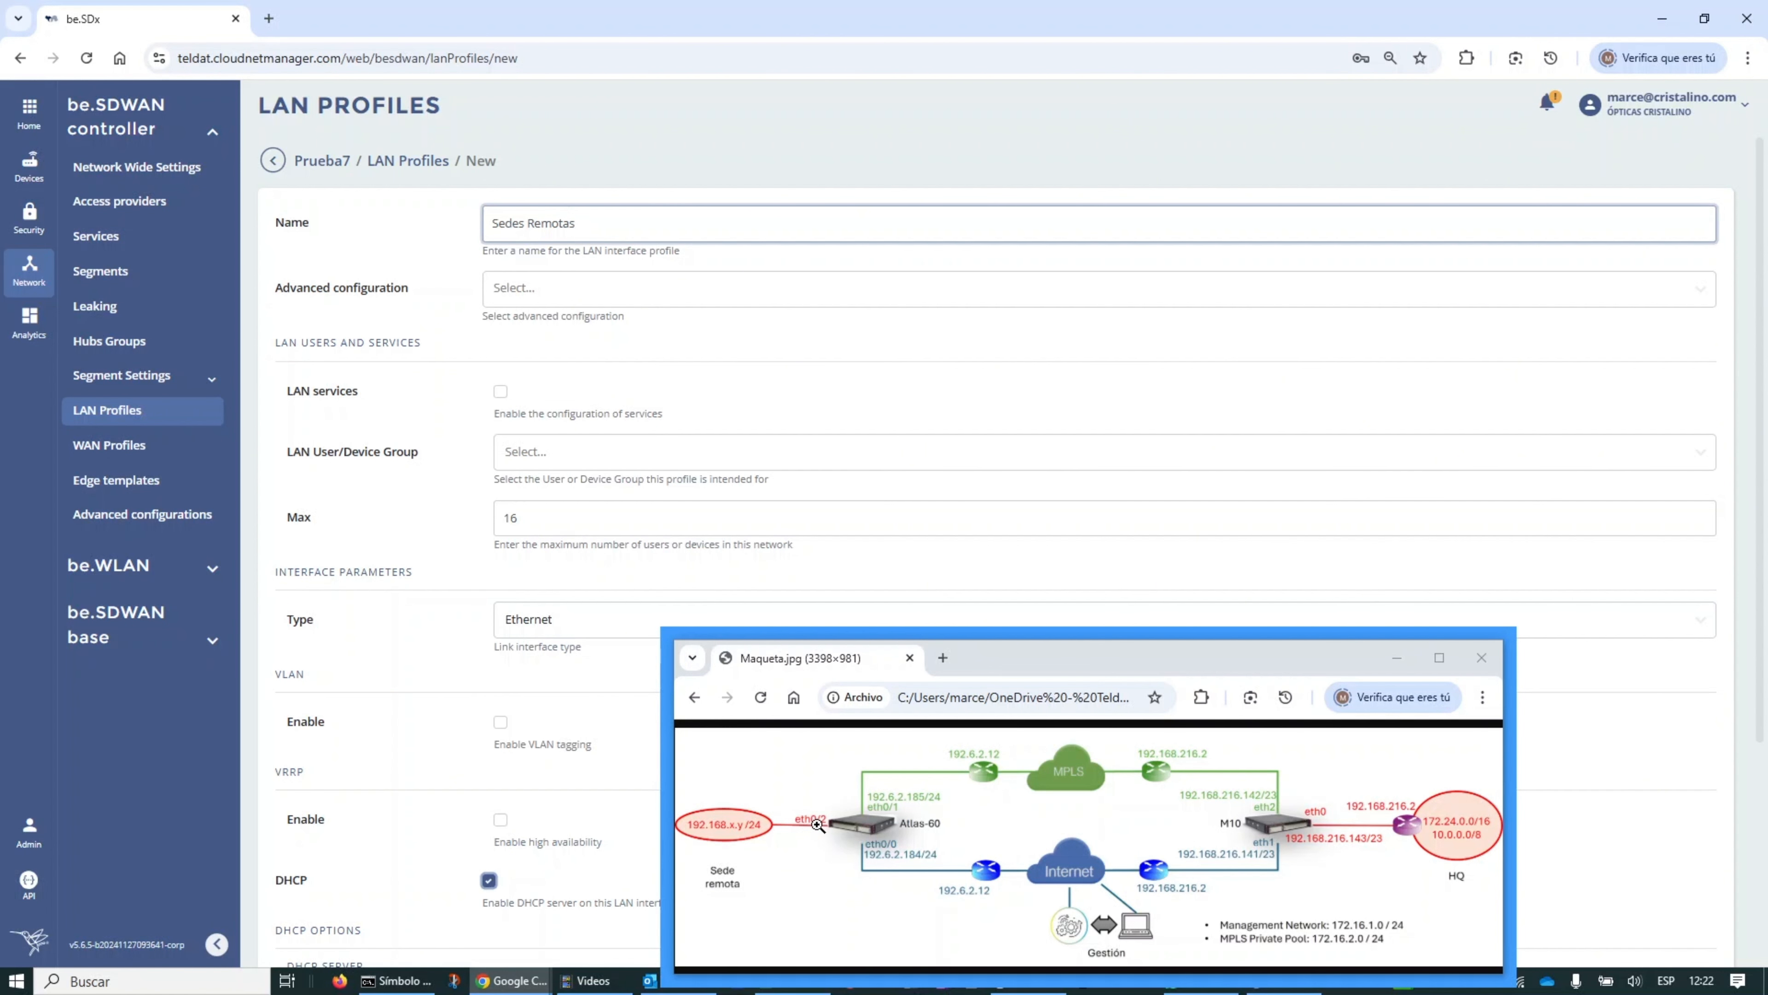
click(543, 466)
click(554, 495)
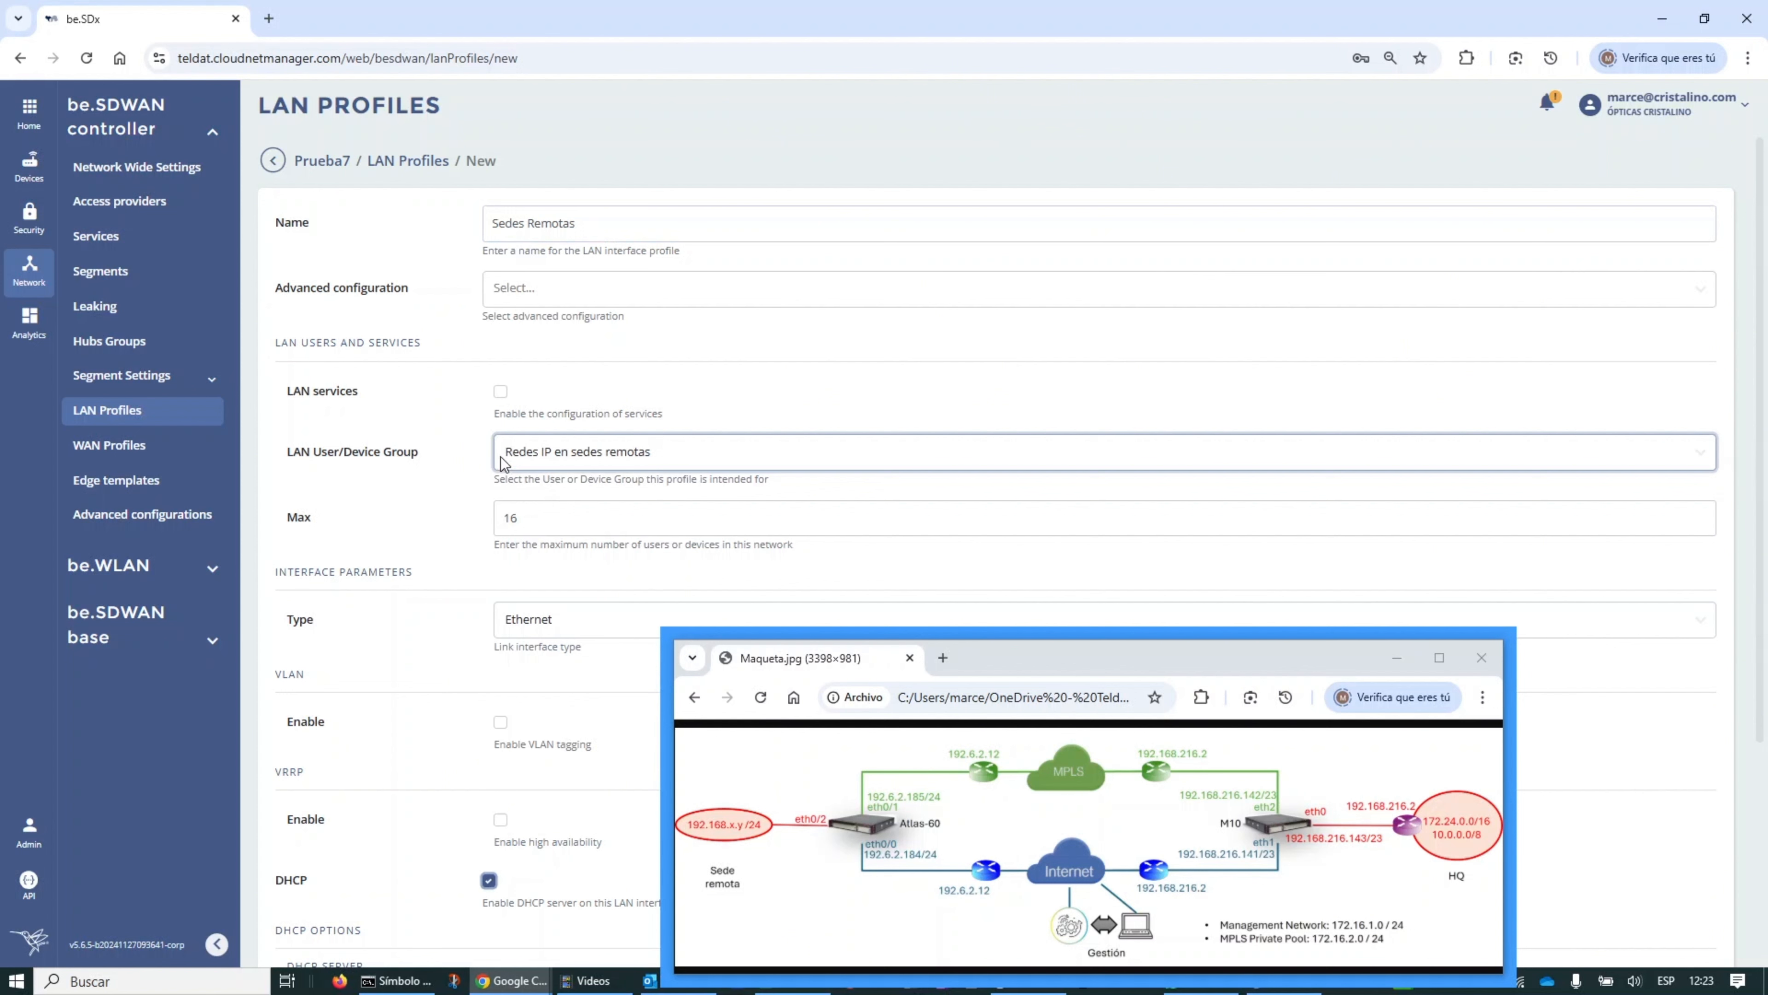
Step: Set the Sedes Remotas profile's maximum number of users or devices to 256 and save it
click(675, 460)
click(556, 452)
double_click(545, 526)
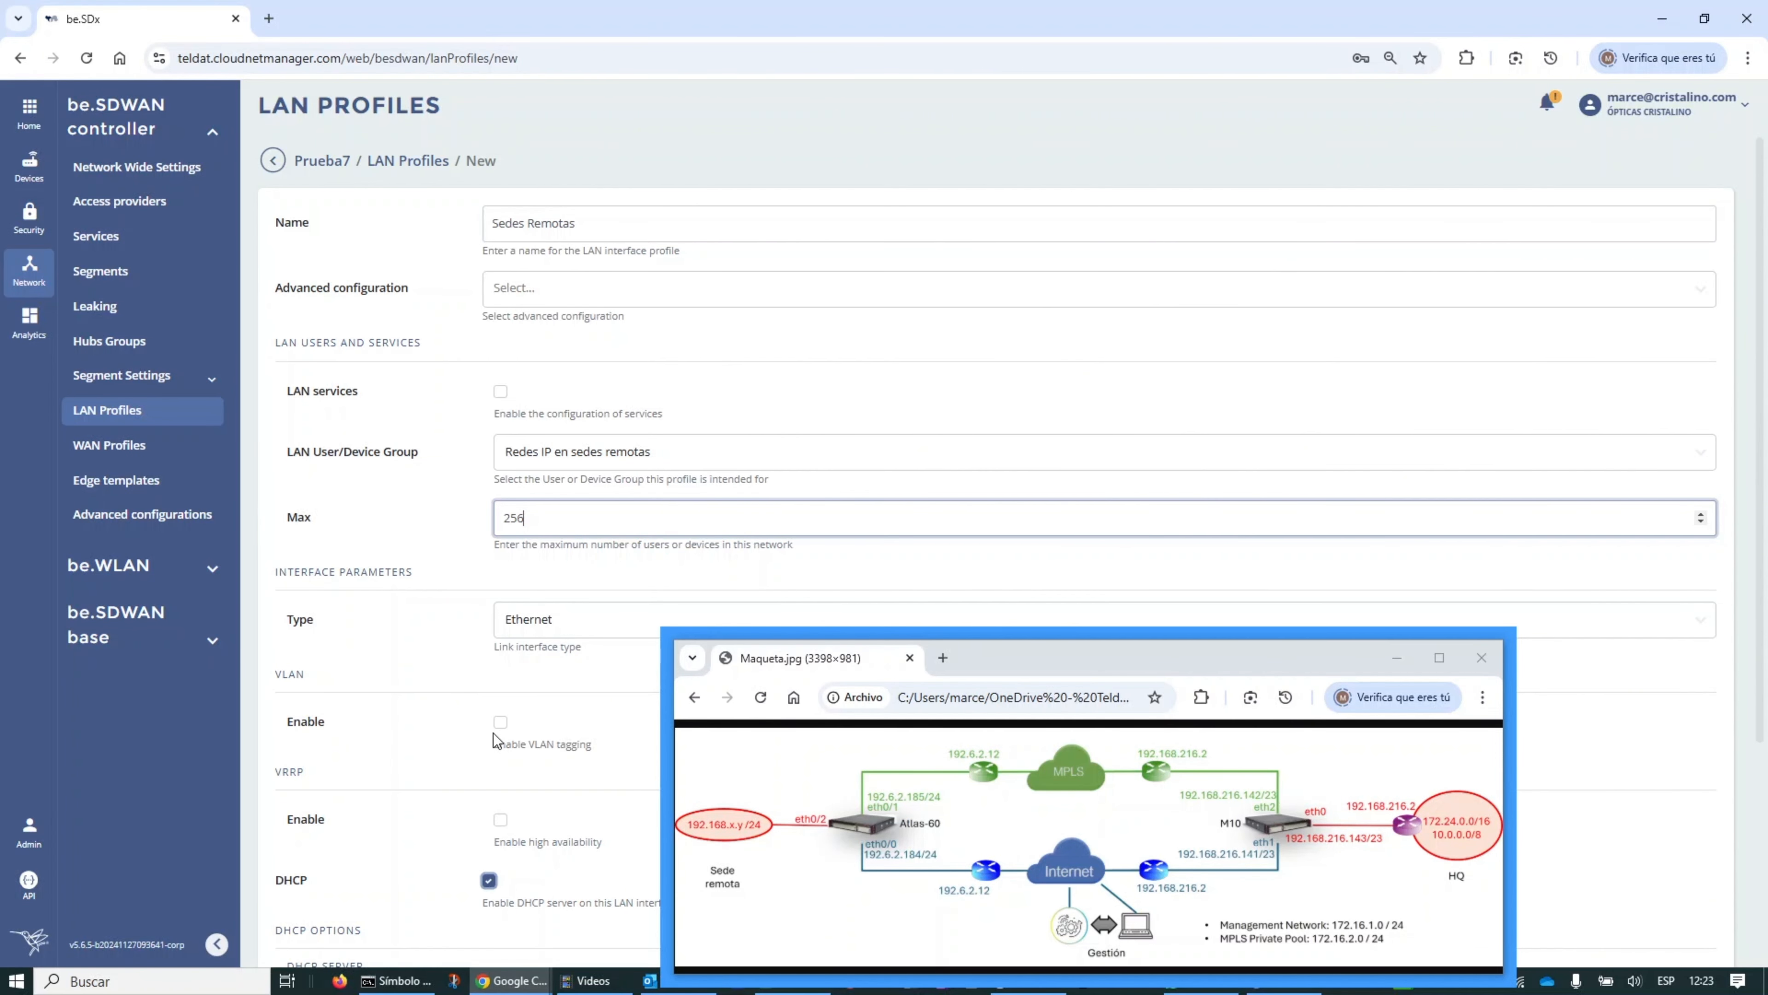
scroll(441, 716, down, 4)
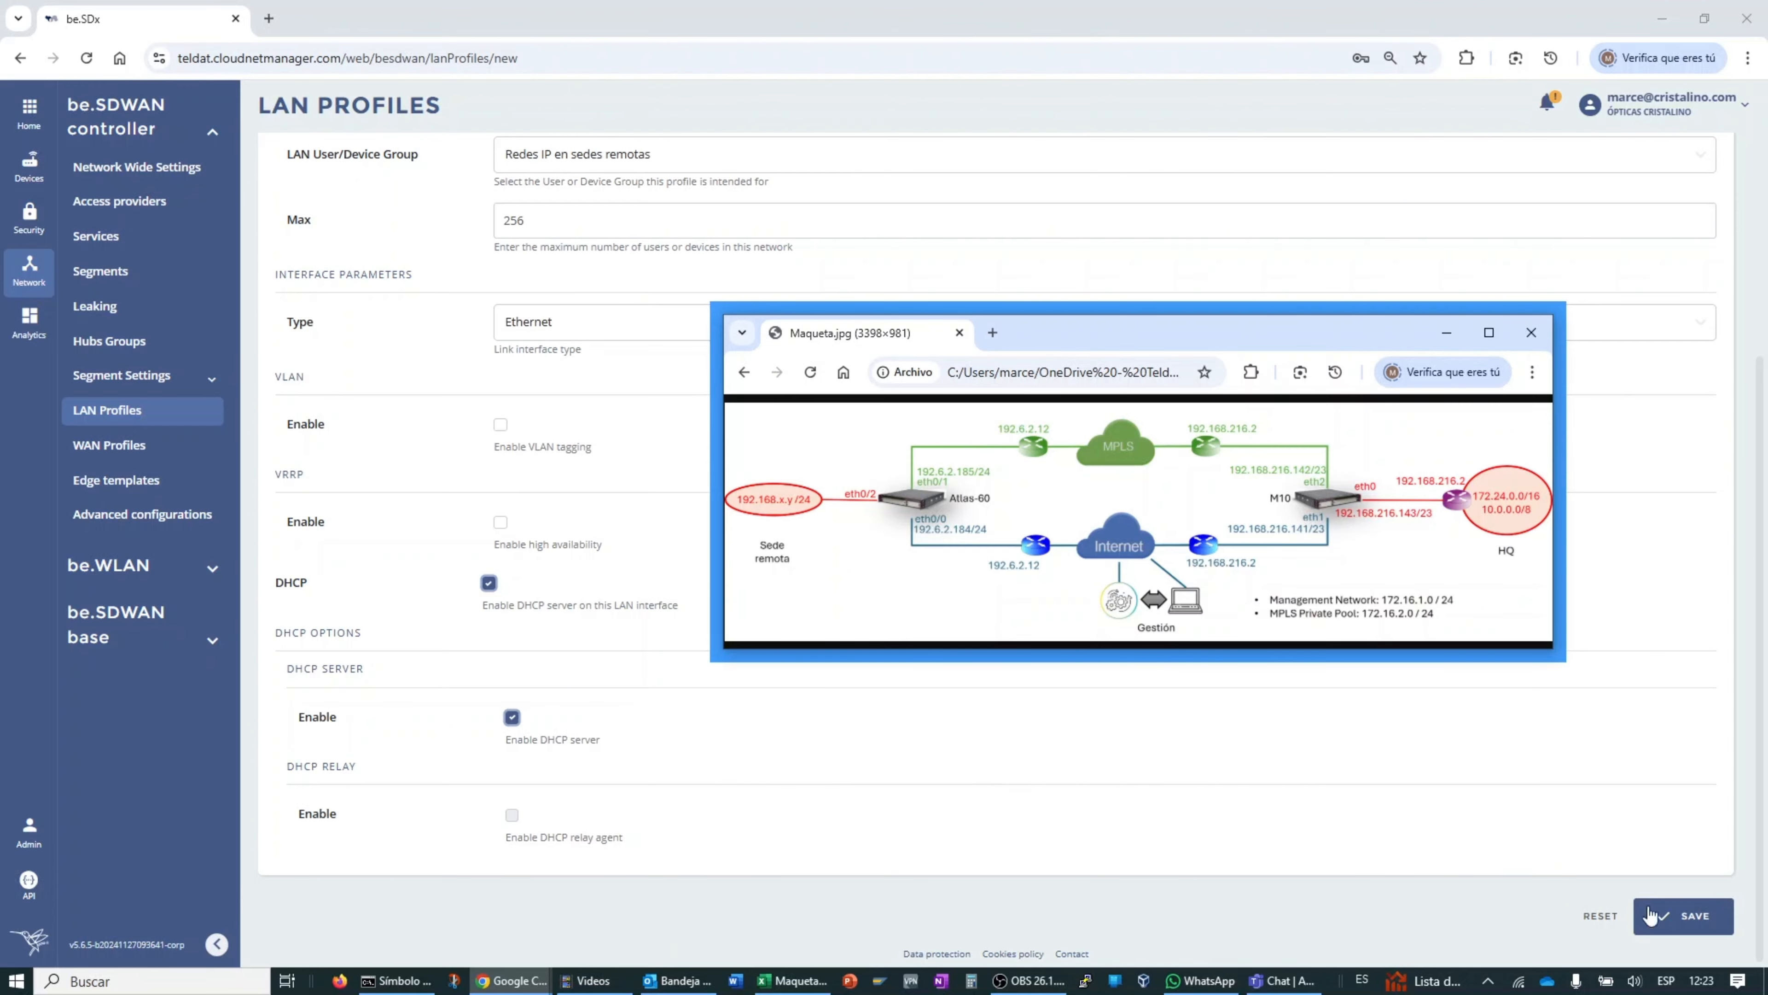
click(1675, 917)
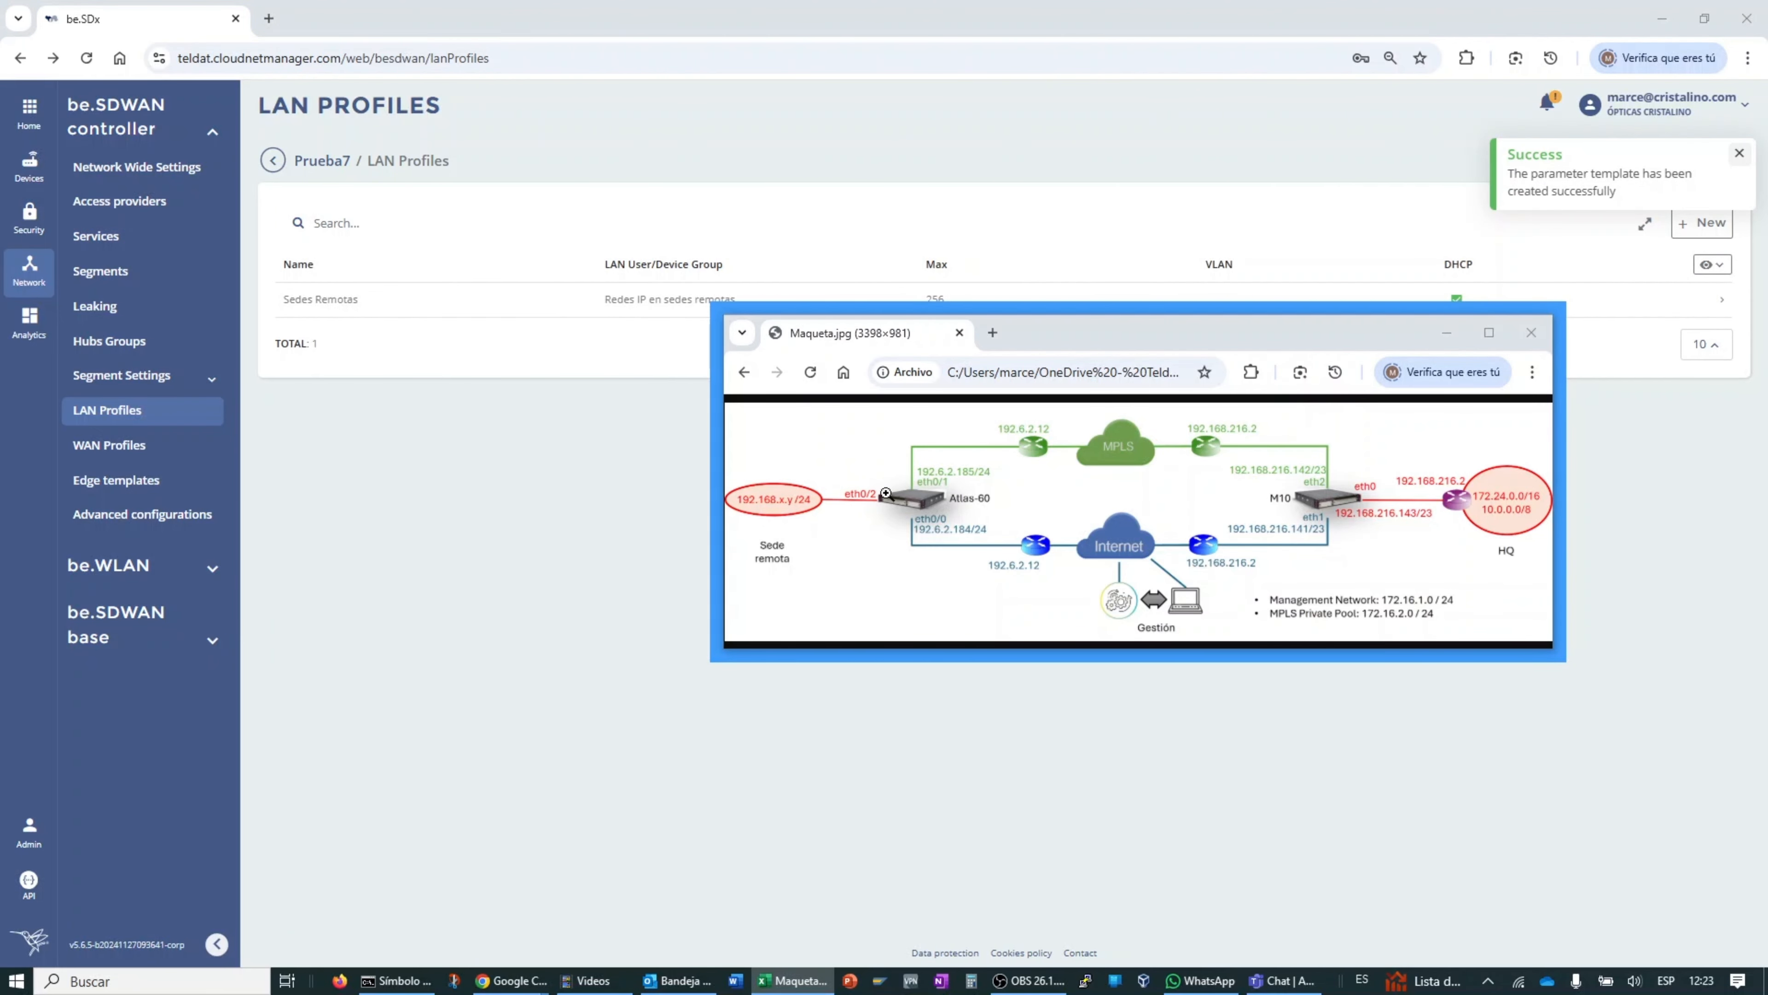
Step: Add another LAN profile named HQ and enable LAN services for it
drag(1113, 350, 443, 673)
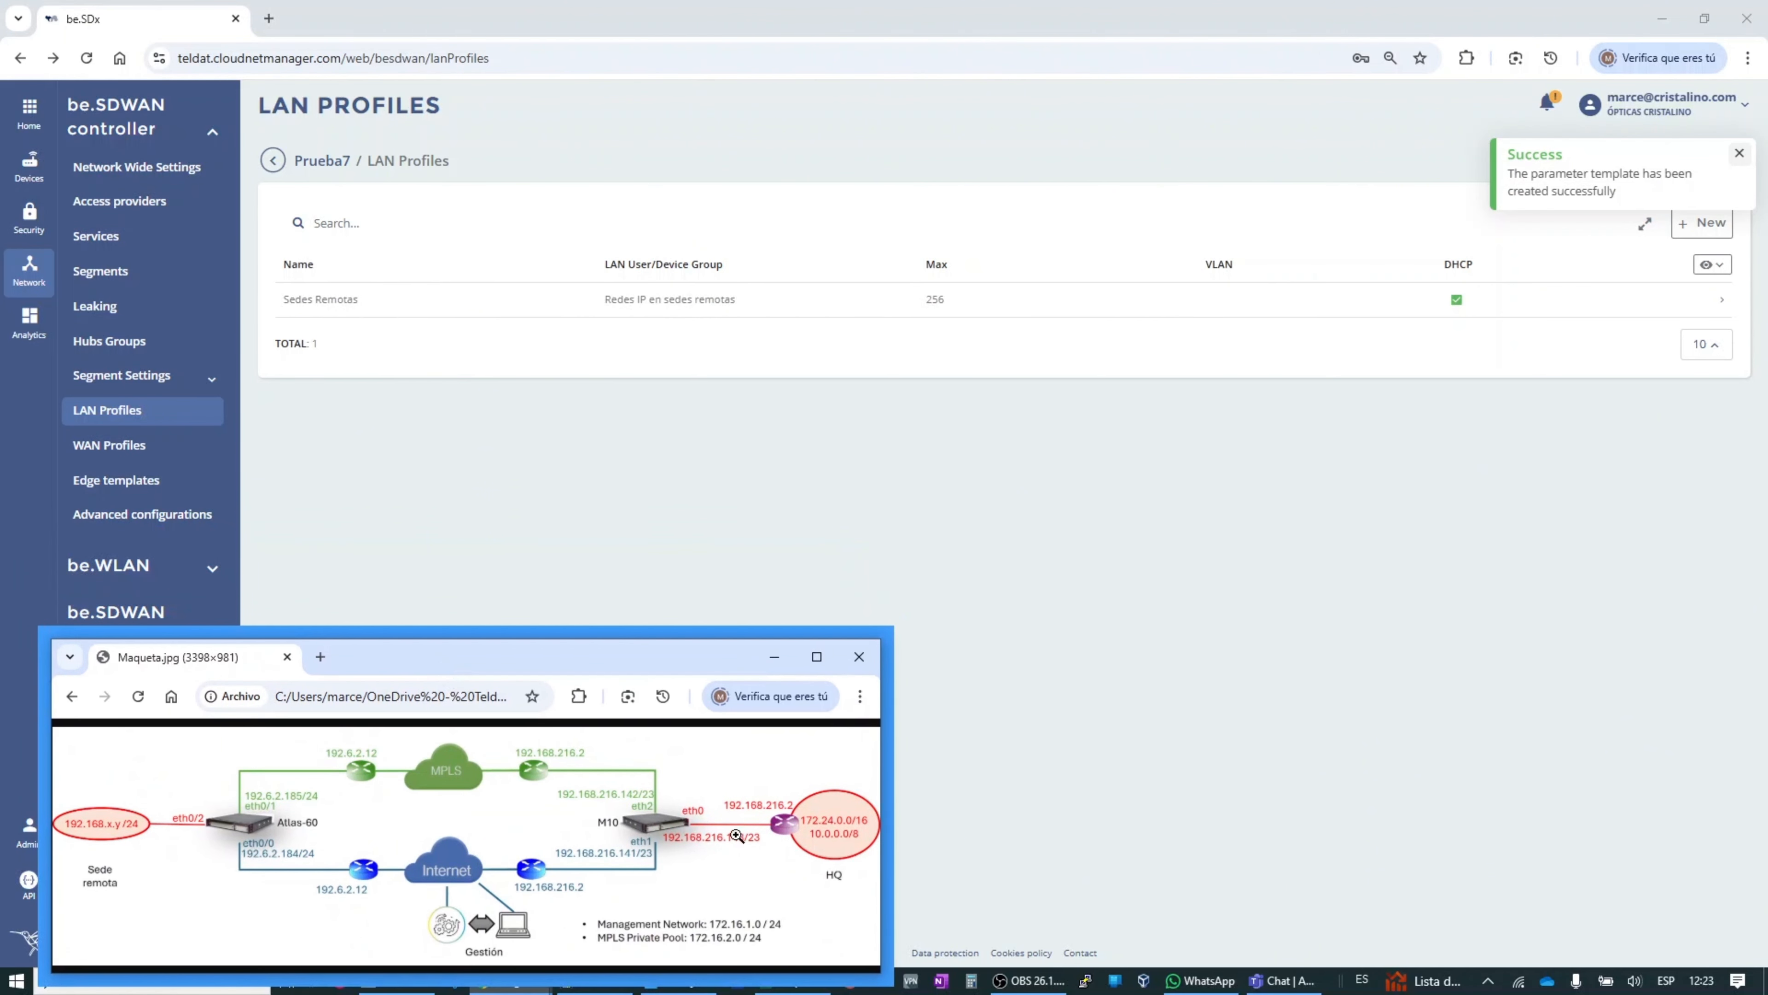
click(1695, 237)
click(571, 228)
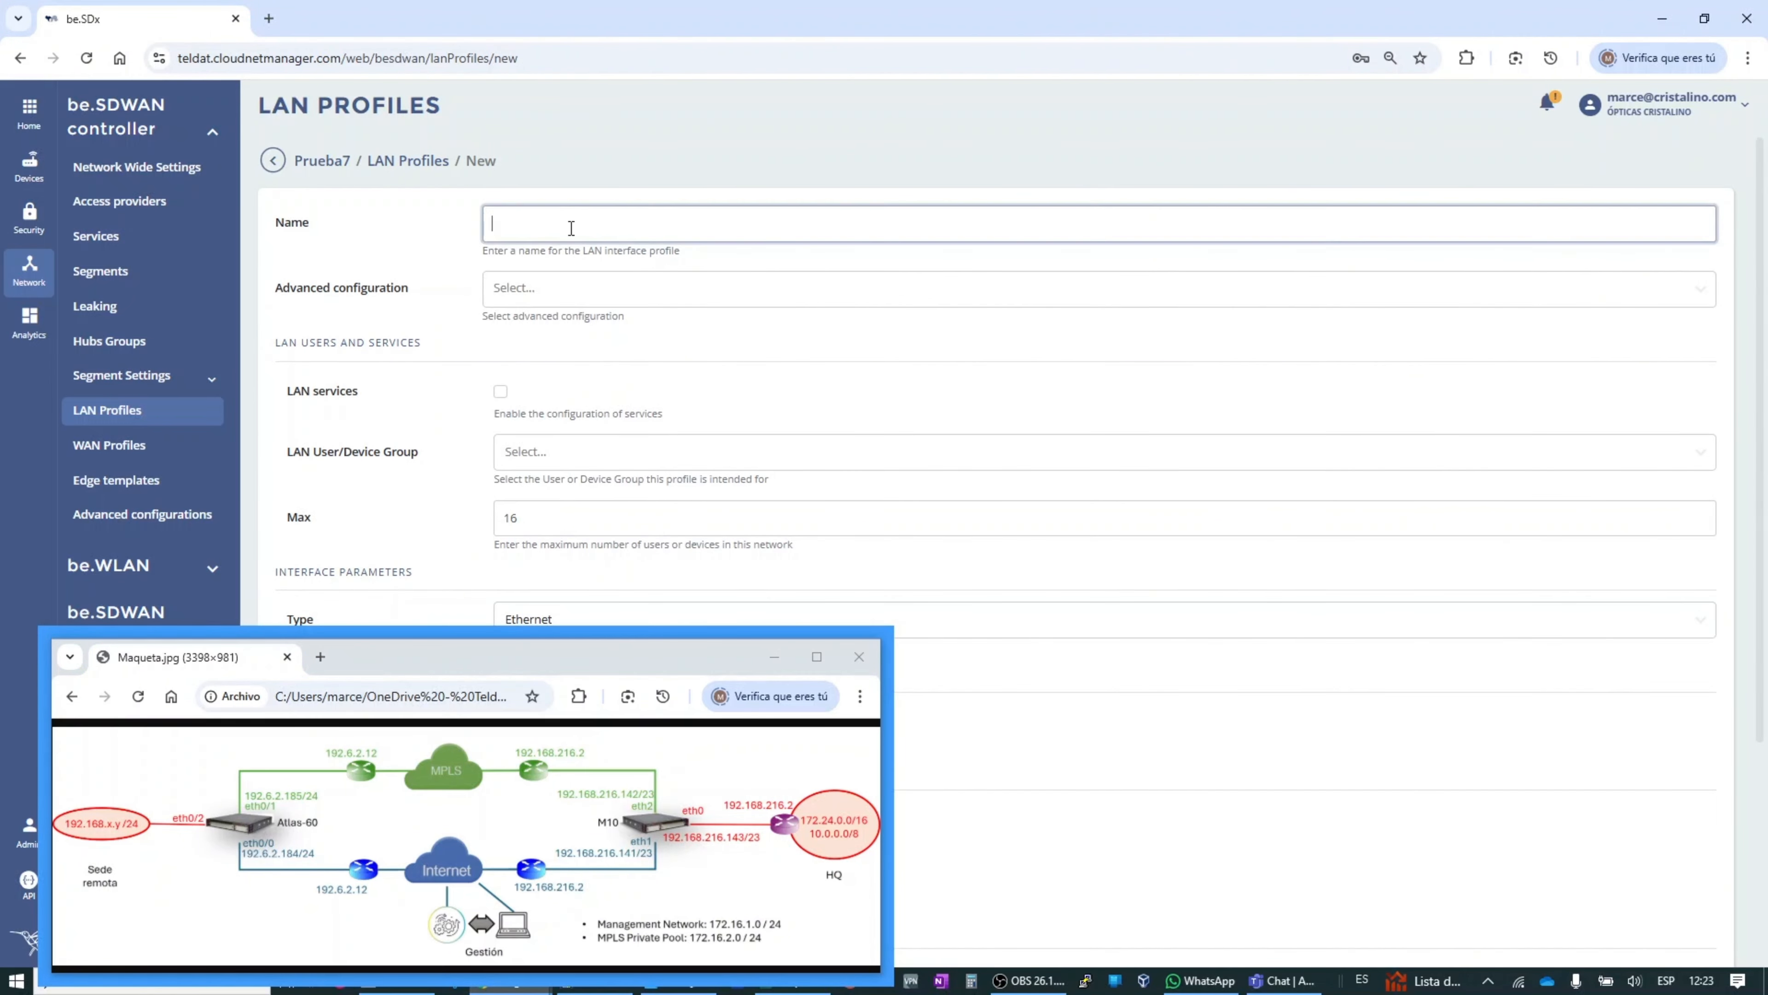
text(HQ)
drag(562, 227, 480, 224)
click(501, 392)
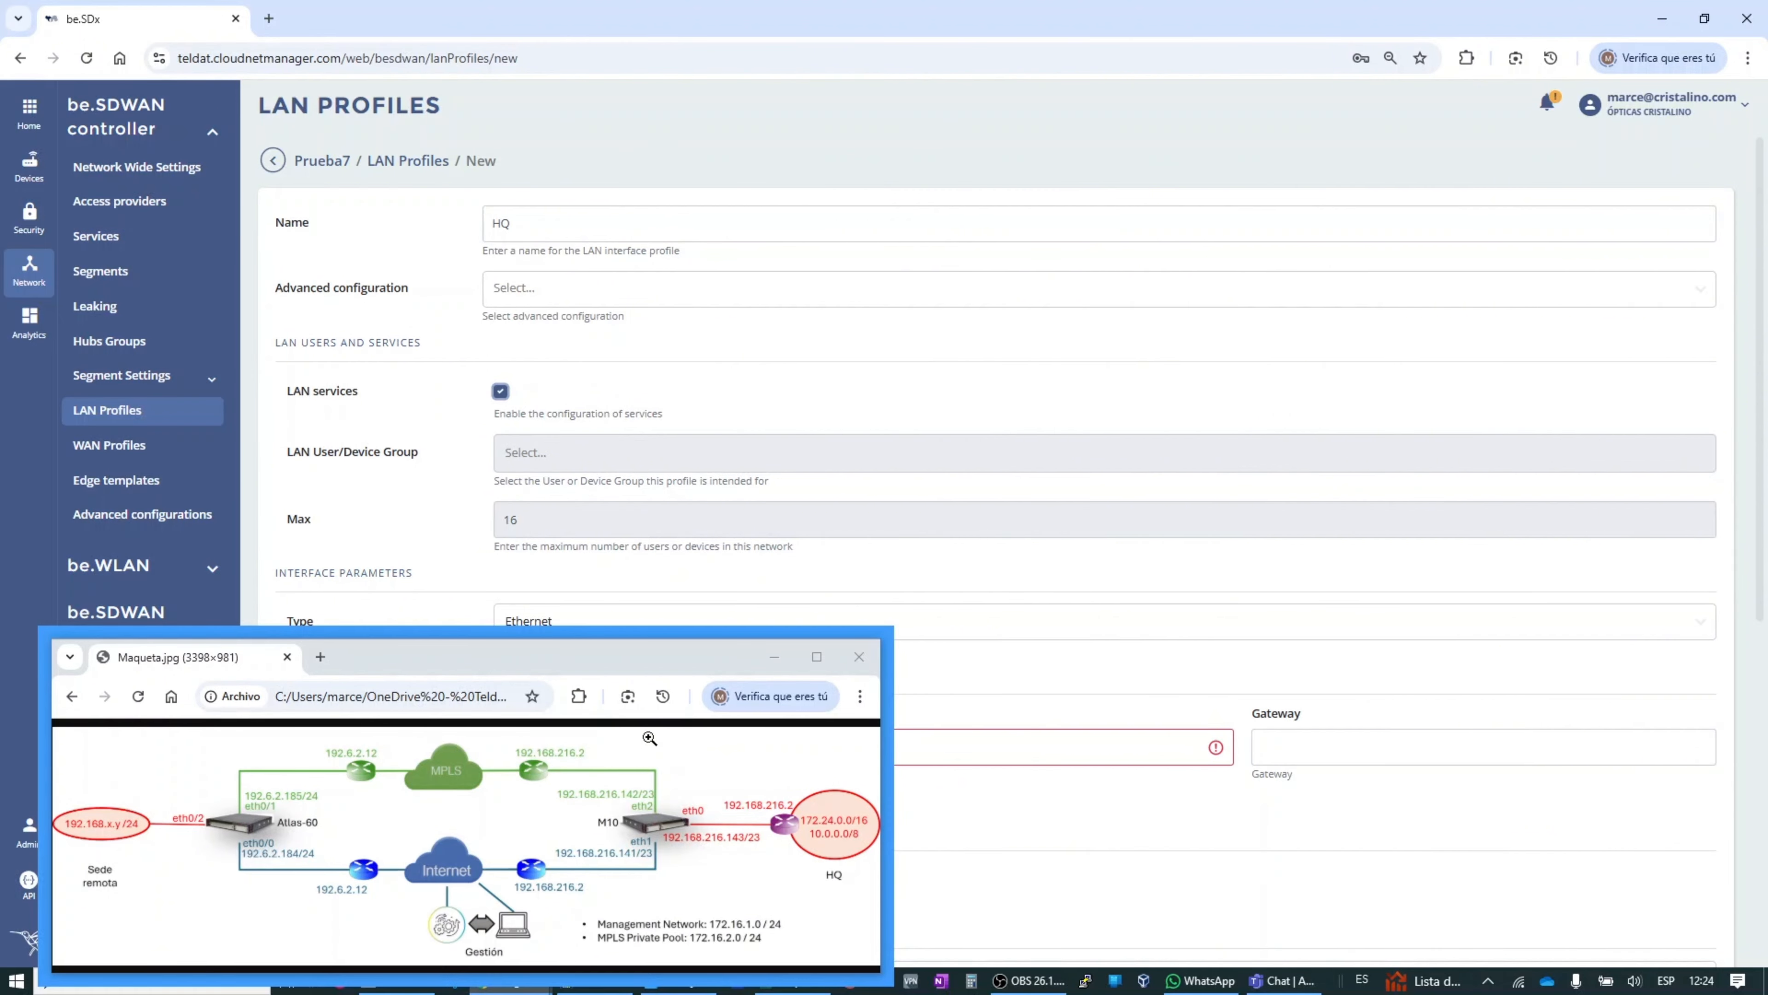
Step: Set the HQ profile's IP address to 192.168.216.143, mask to 255.255.254.0 and gateway to 192.168.216.2, following the network diagram
drag(633, 655, 1466, 508)
key(alt+Tab)
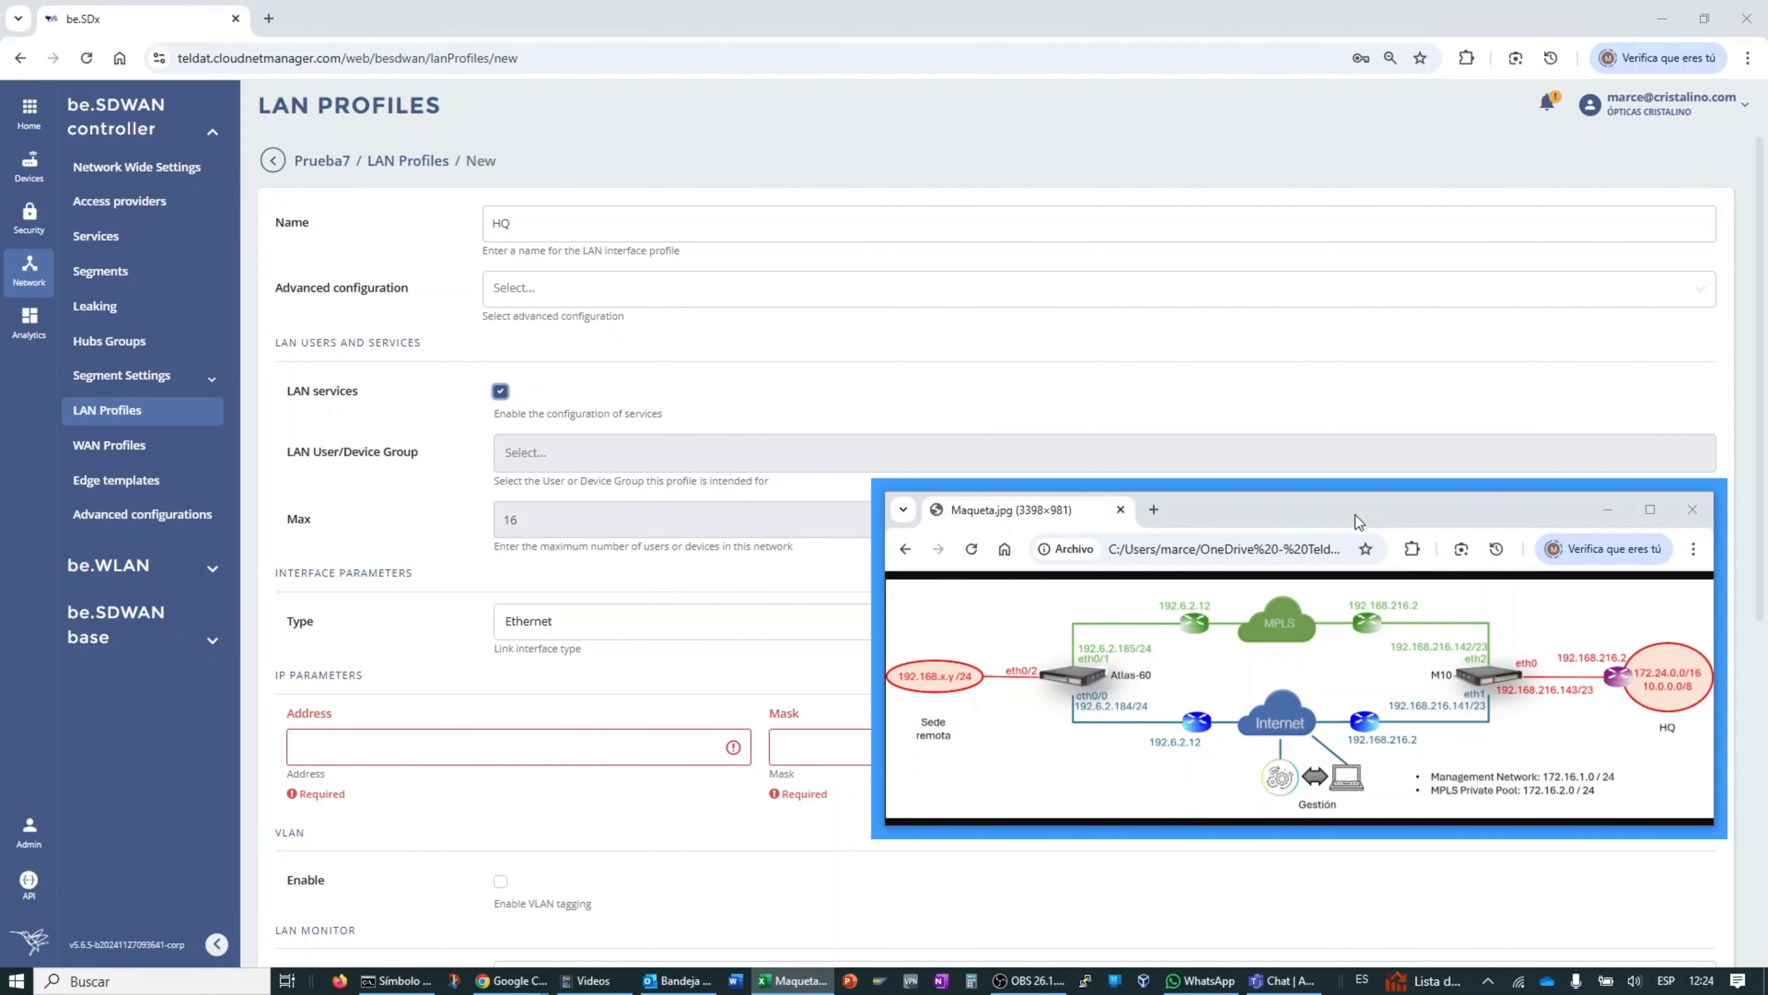
drag(1355, 514, 1346, 251)
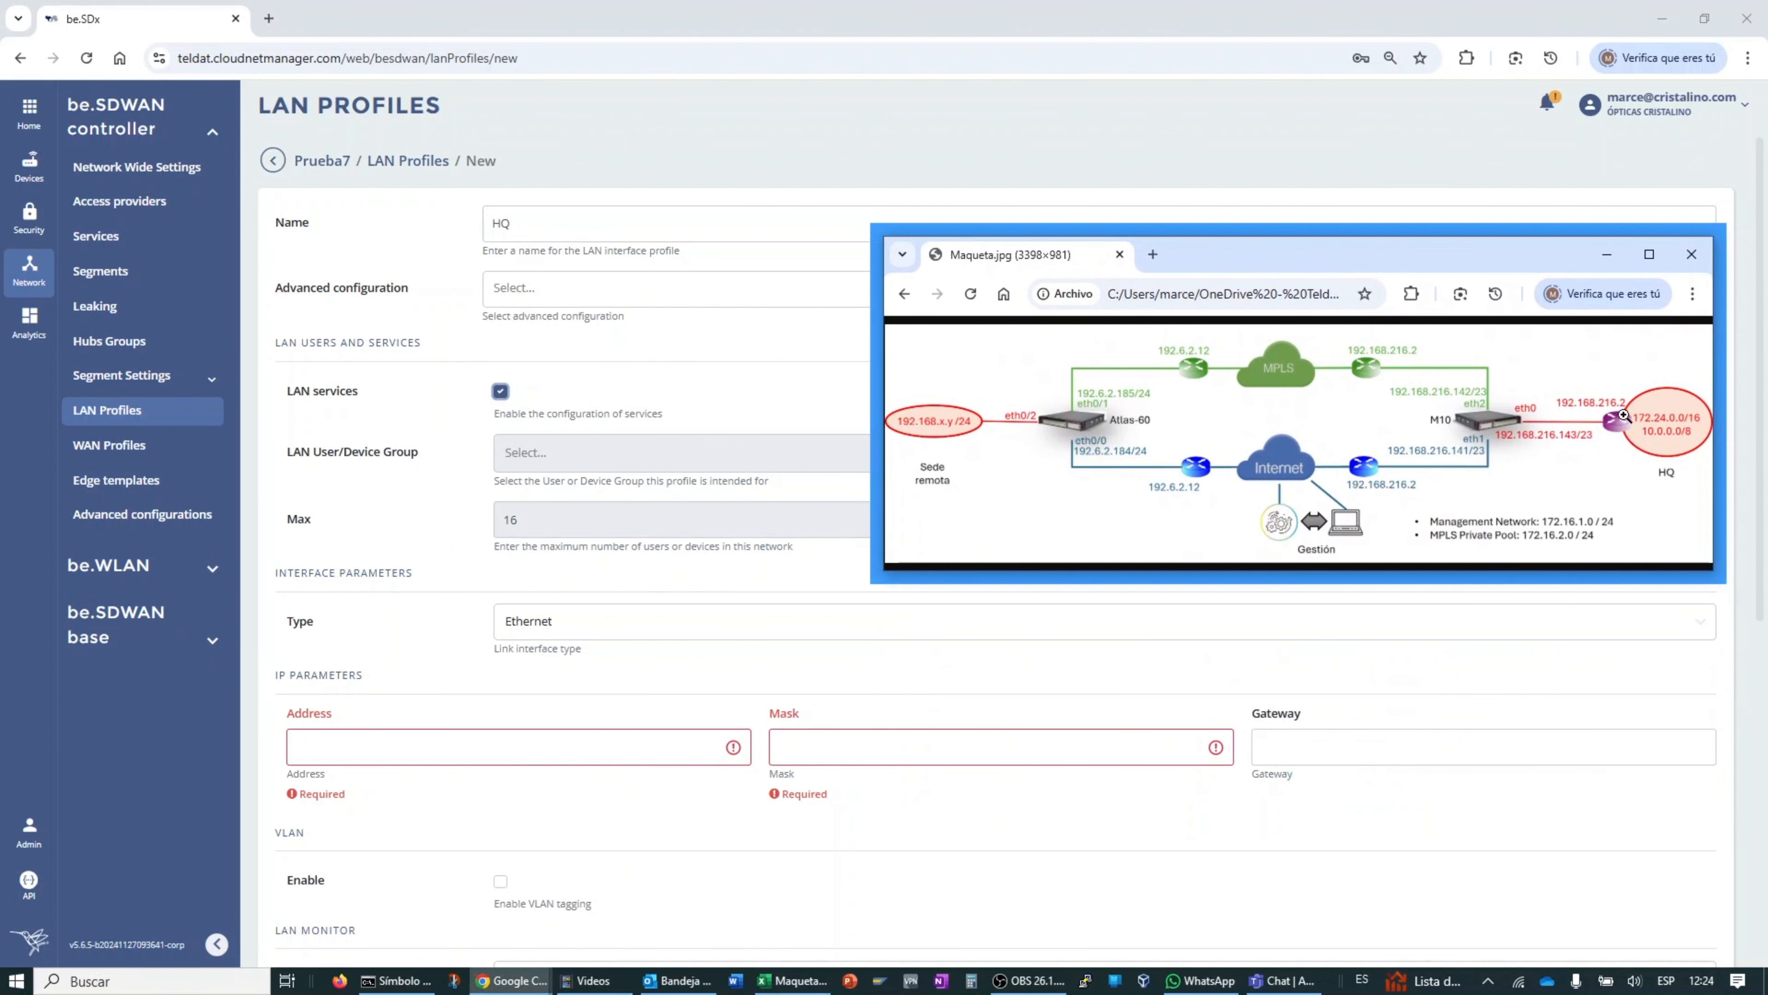
click(408, 754)
text(192.168.216.143)
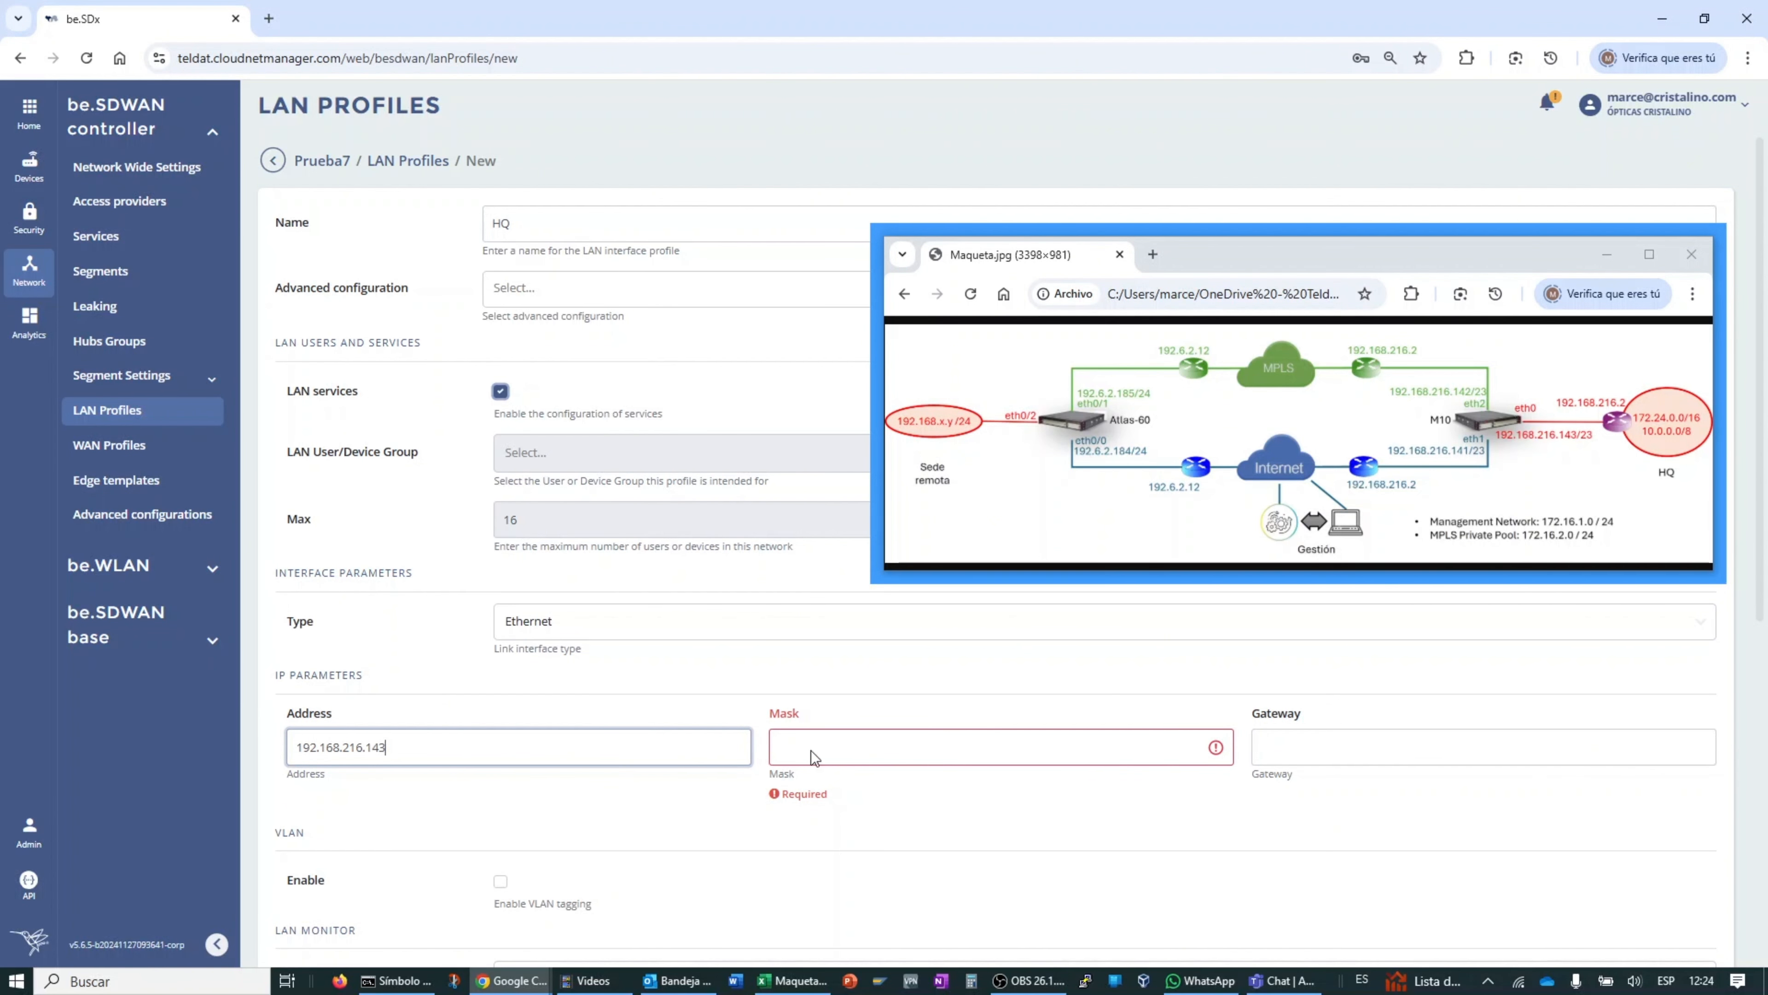
click(1299, 737)
text(192.168.216.143)
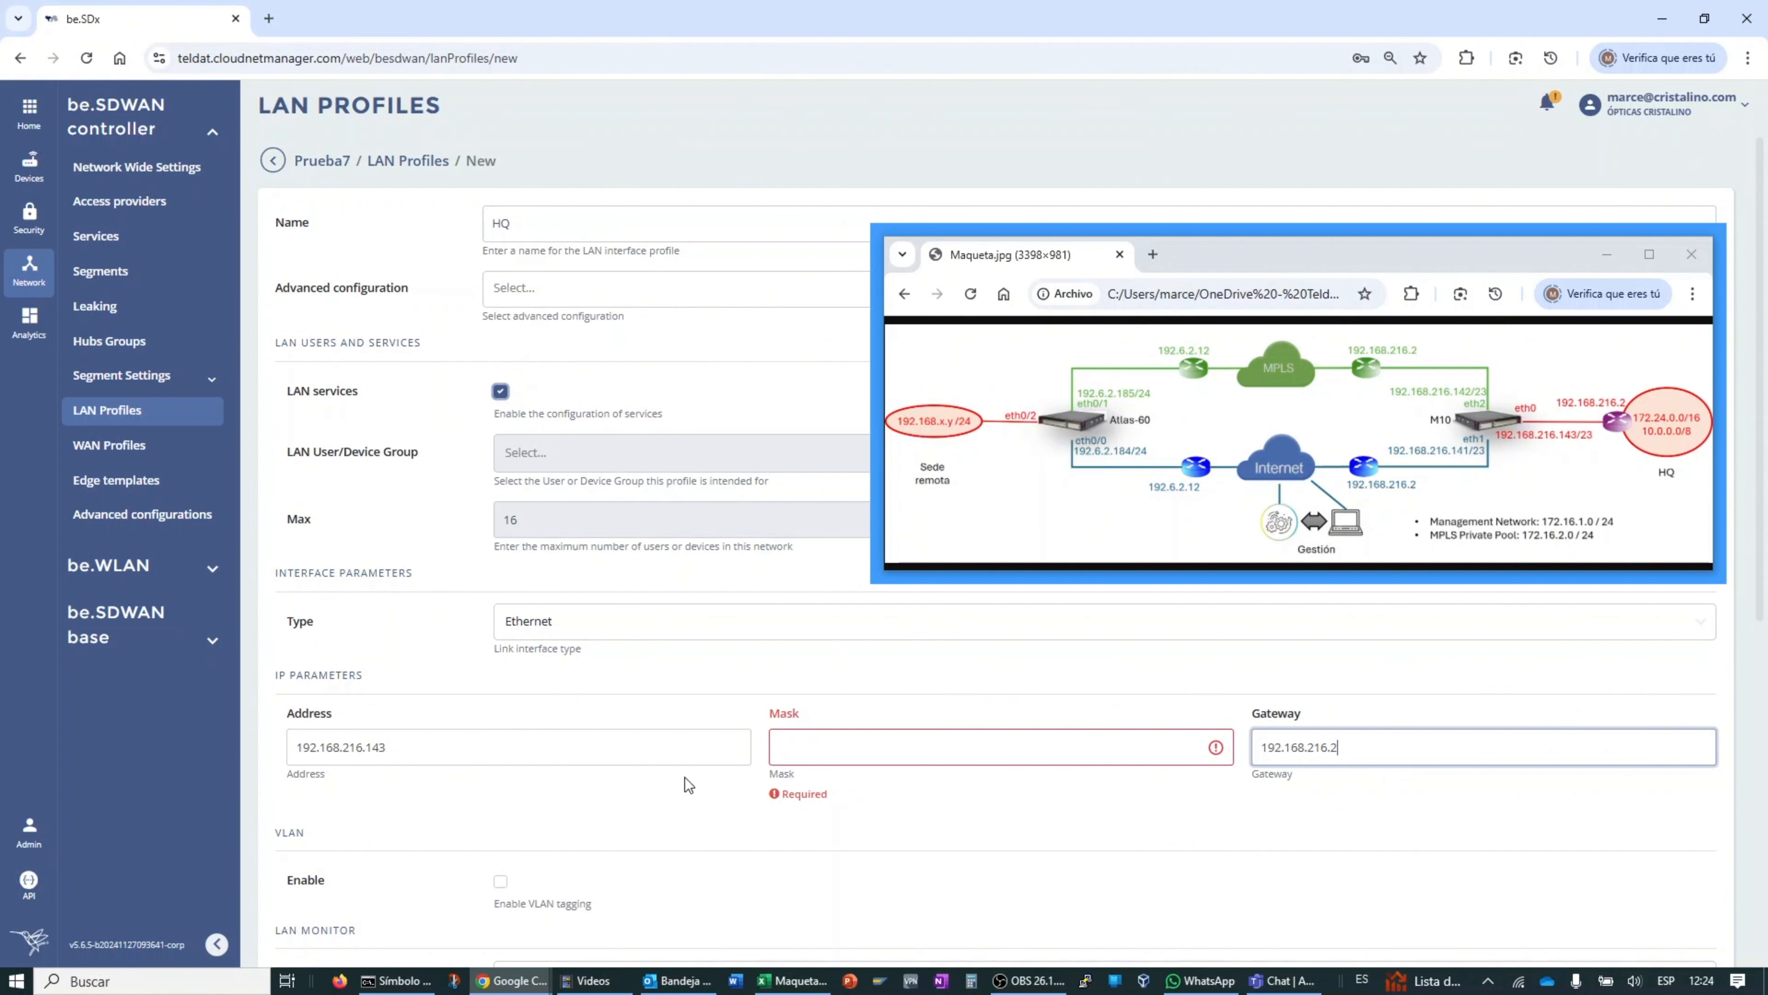
click(867, 737)
text(255)
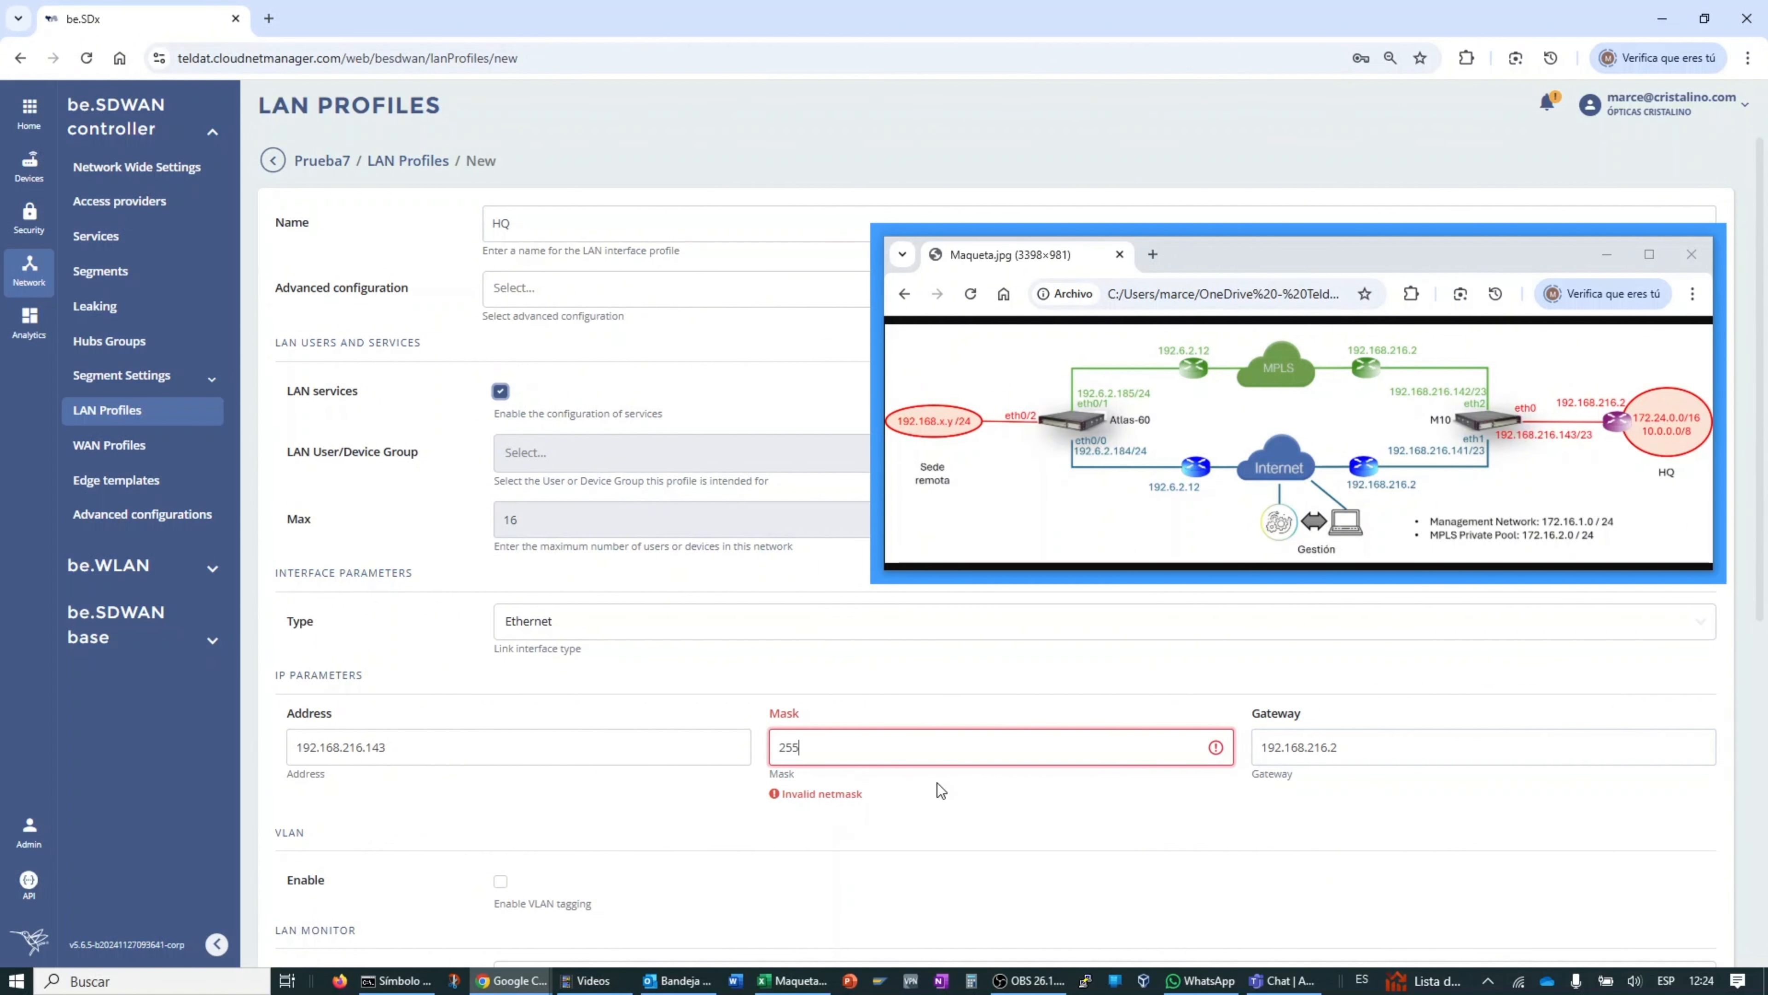
text(.255.254.0)
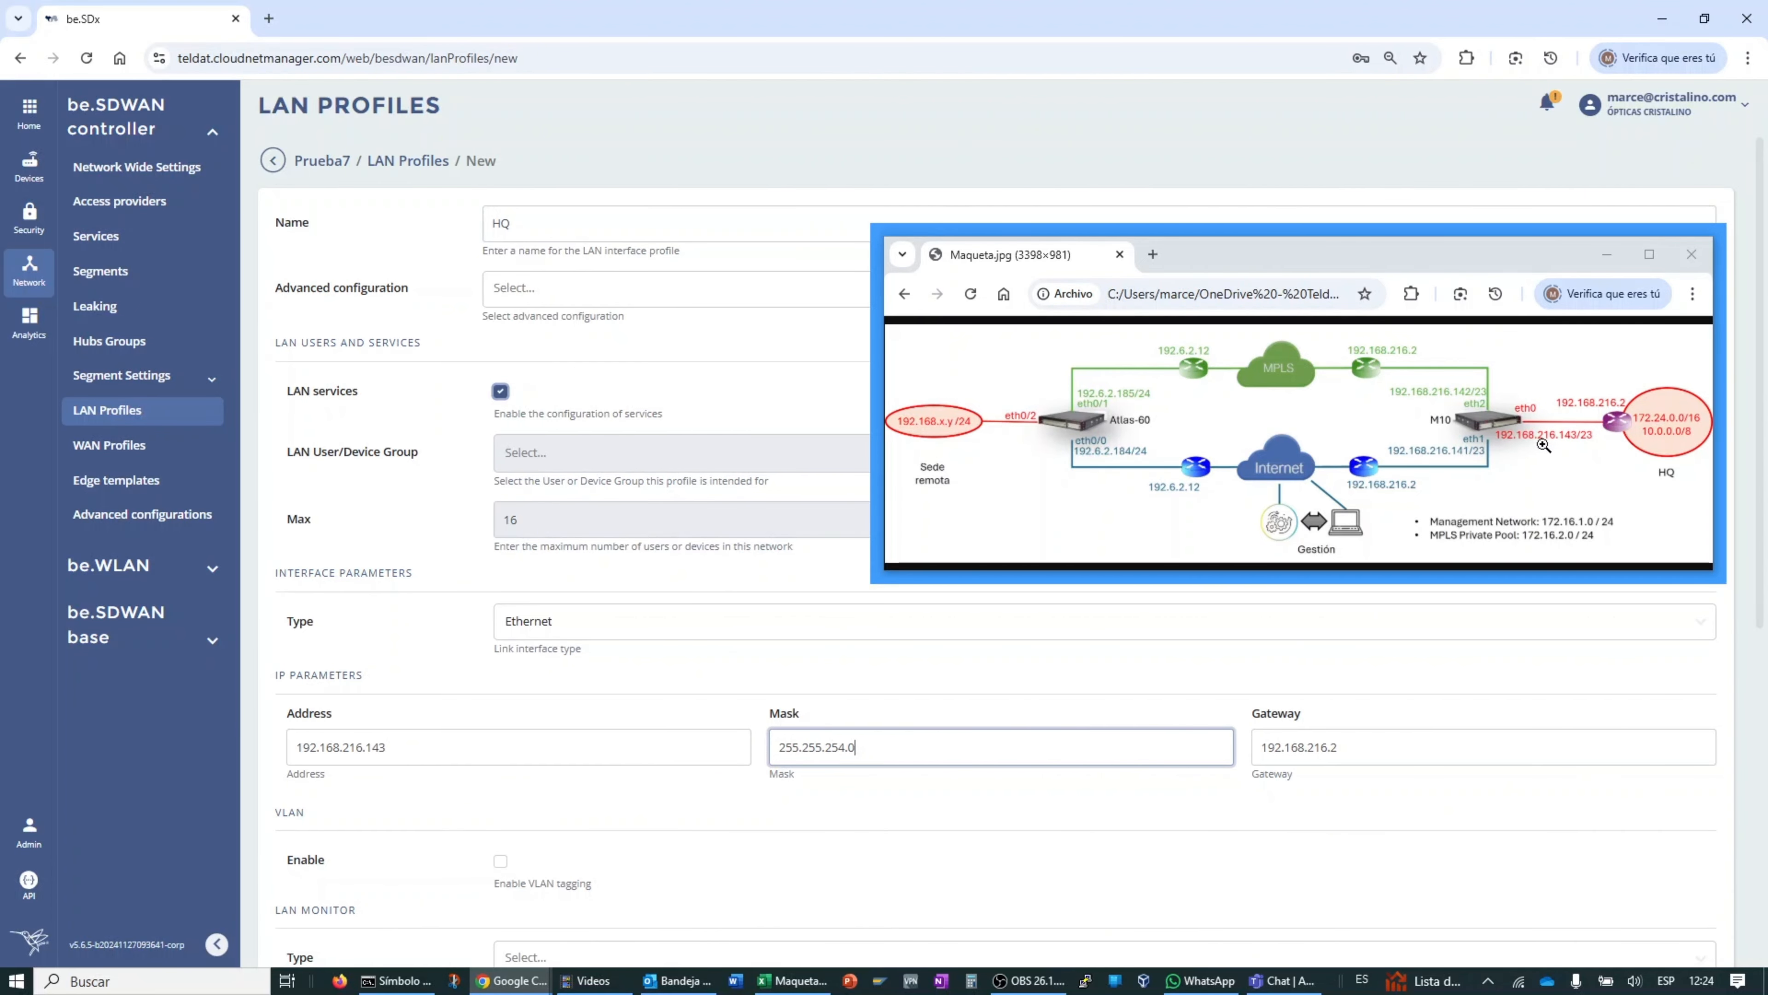
click(421, 749)
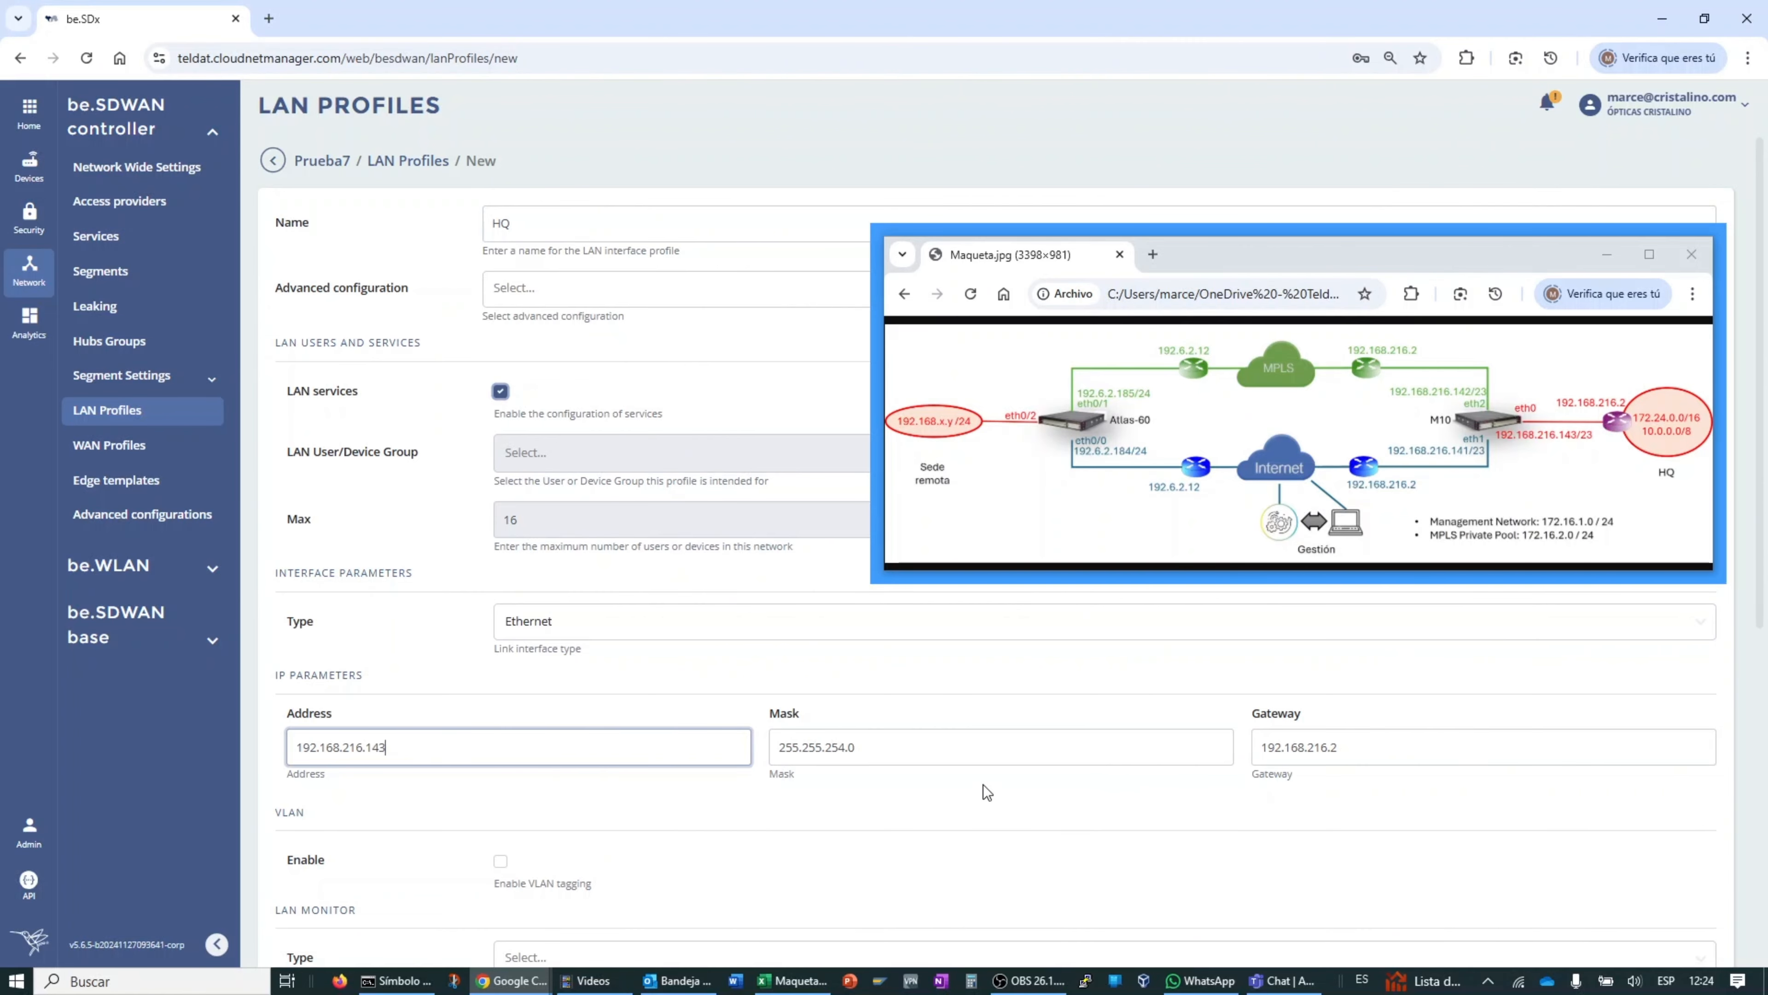
Step: Publish the HQ LAN services to Main Segment, permitting only Redes IP en HQ without NAT, and save the profile
scroll(904, 829, down, 8)
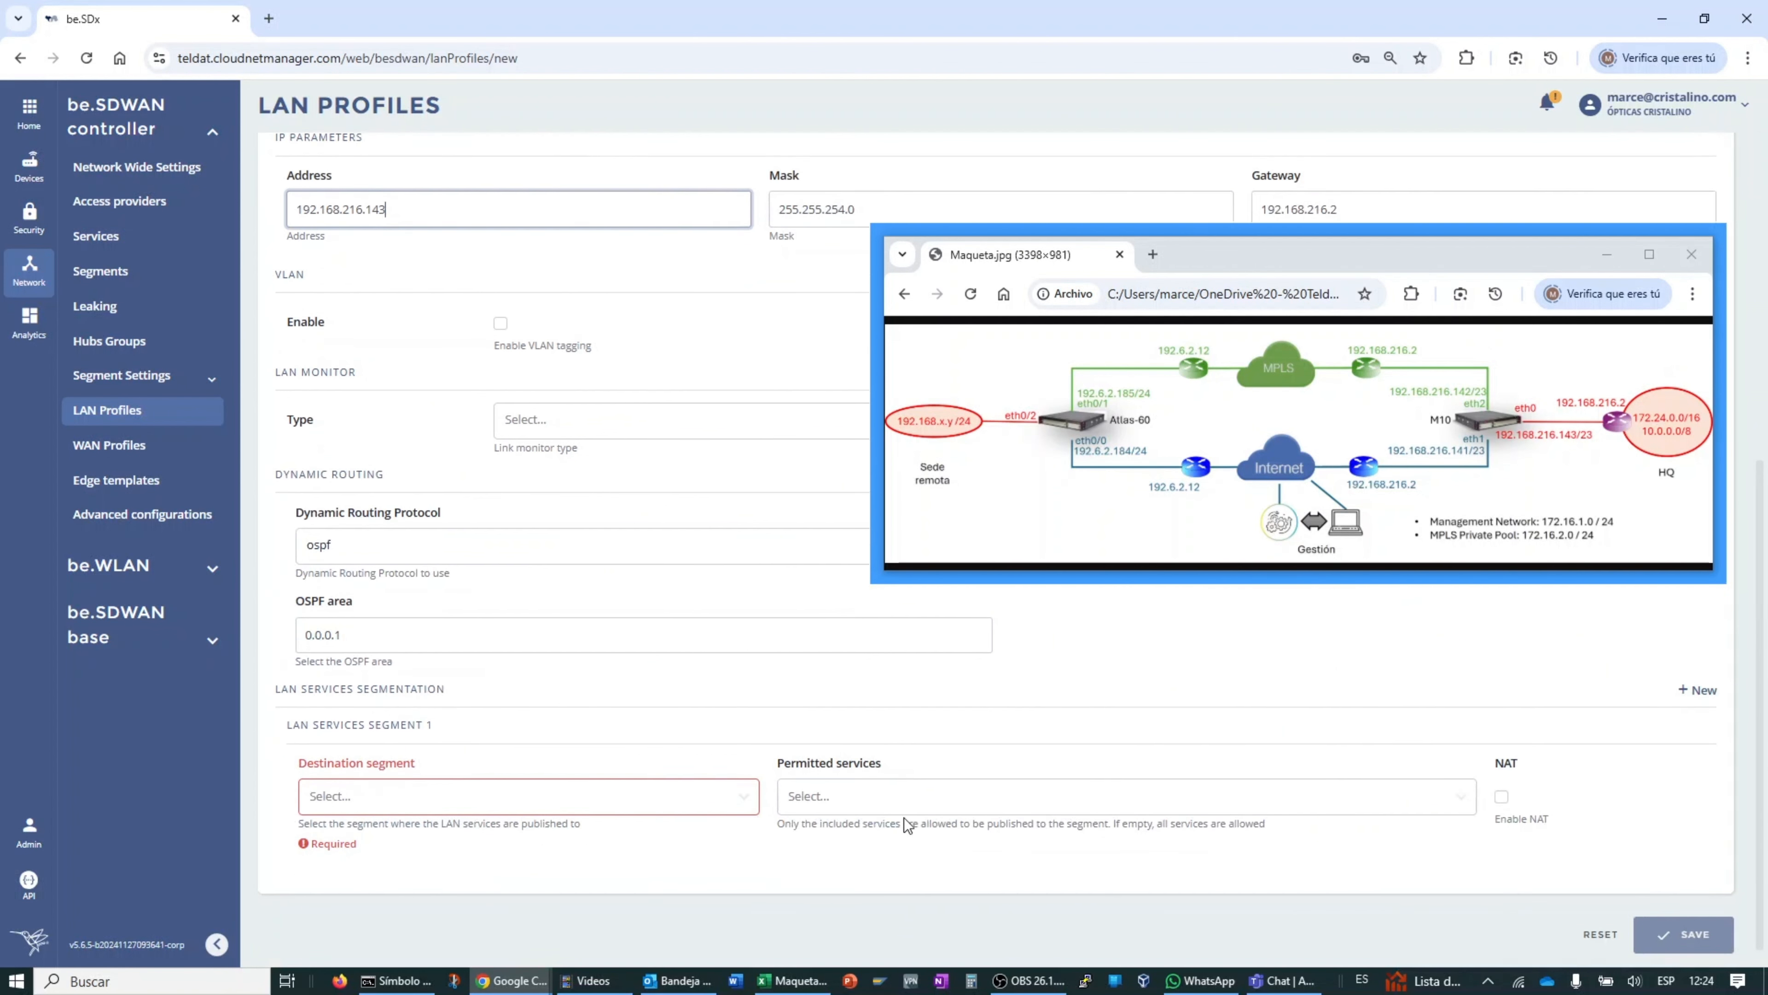
click(379, 781)
click(376, 814)
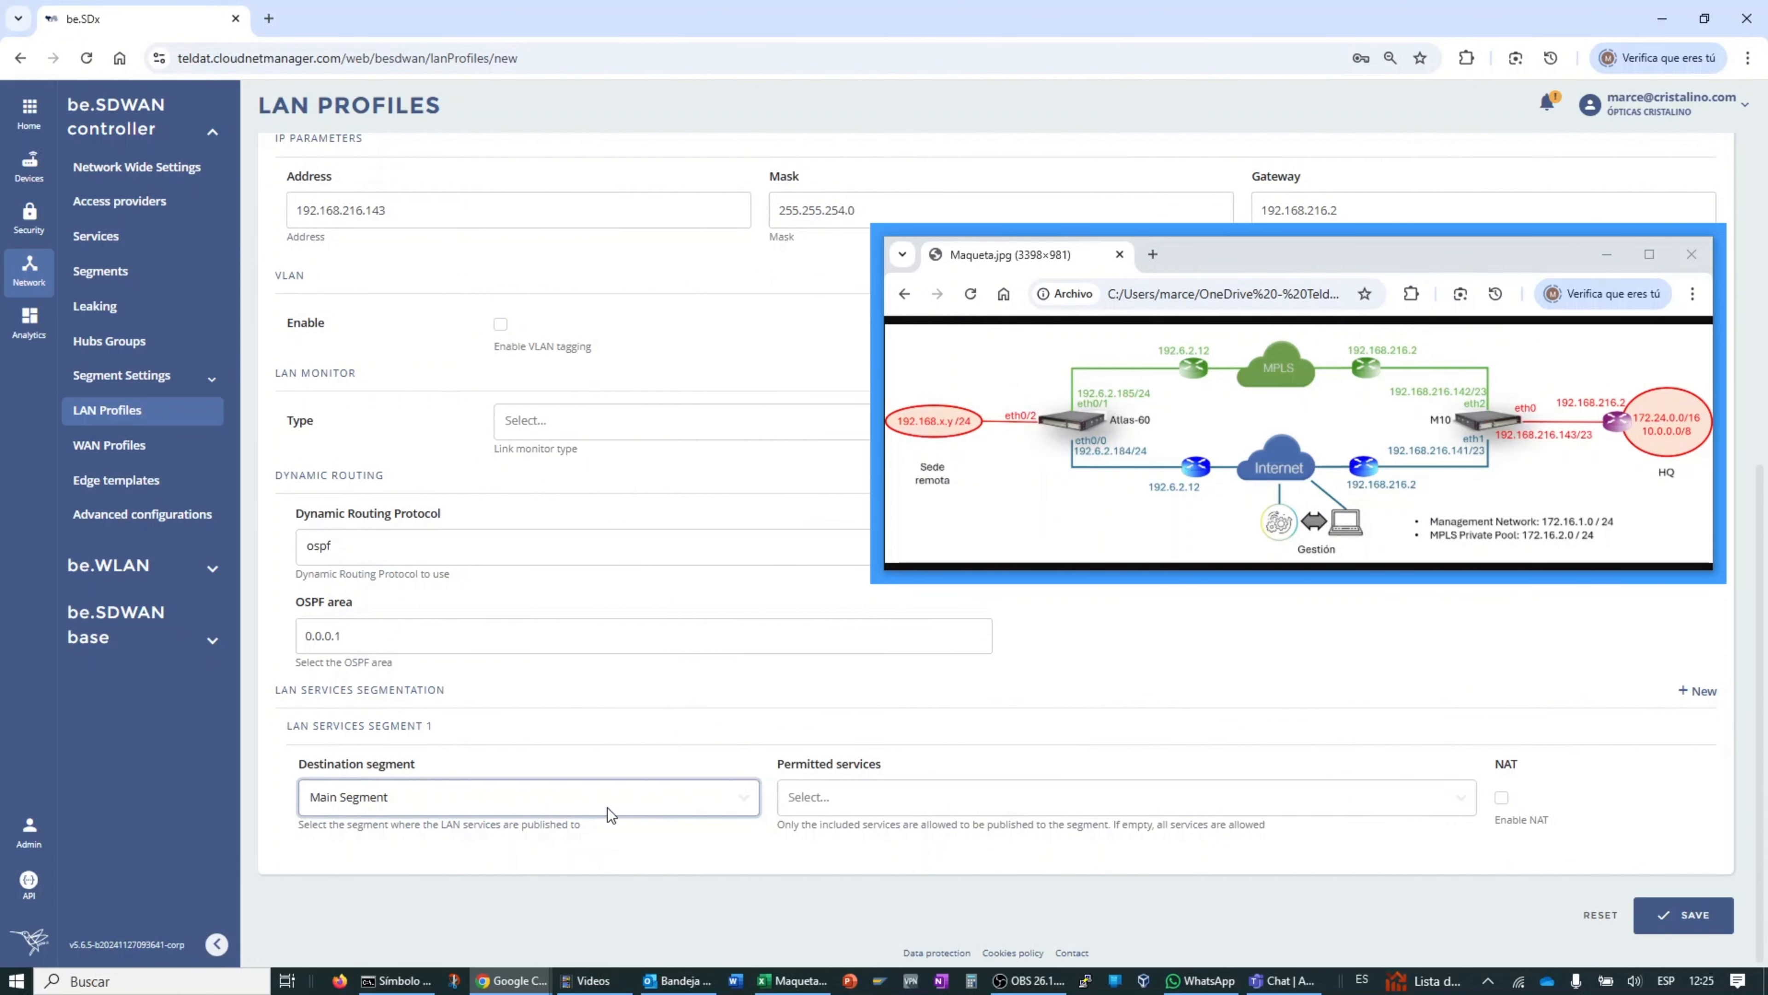
click(861, 810)
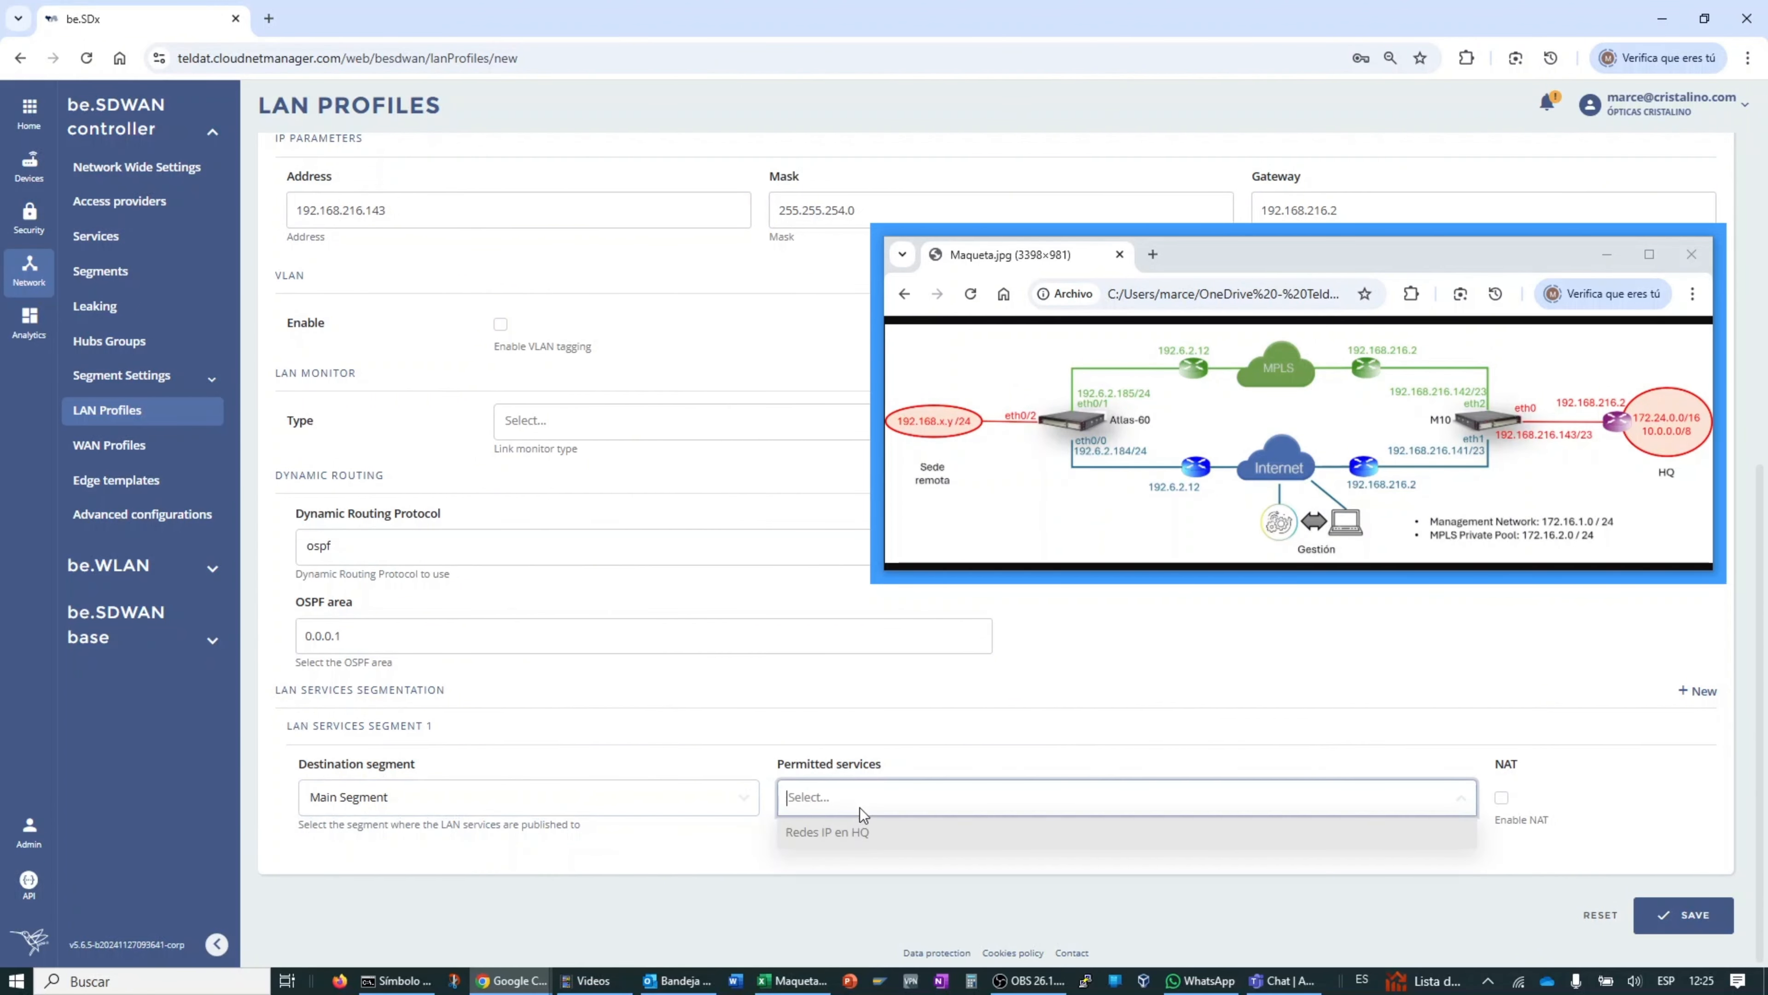
click(857, 839)
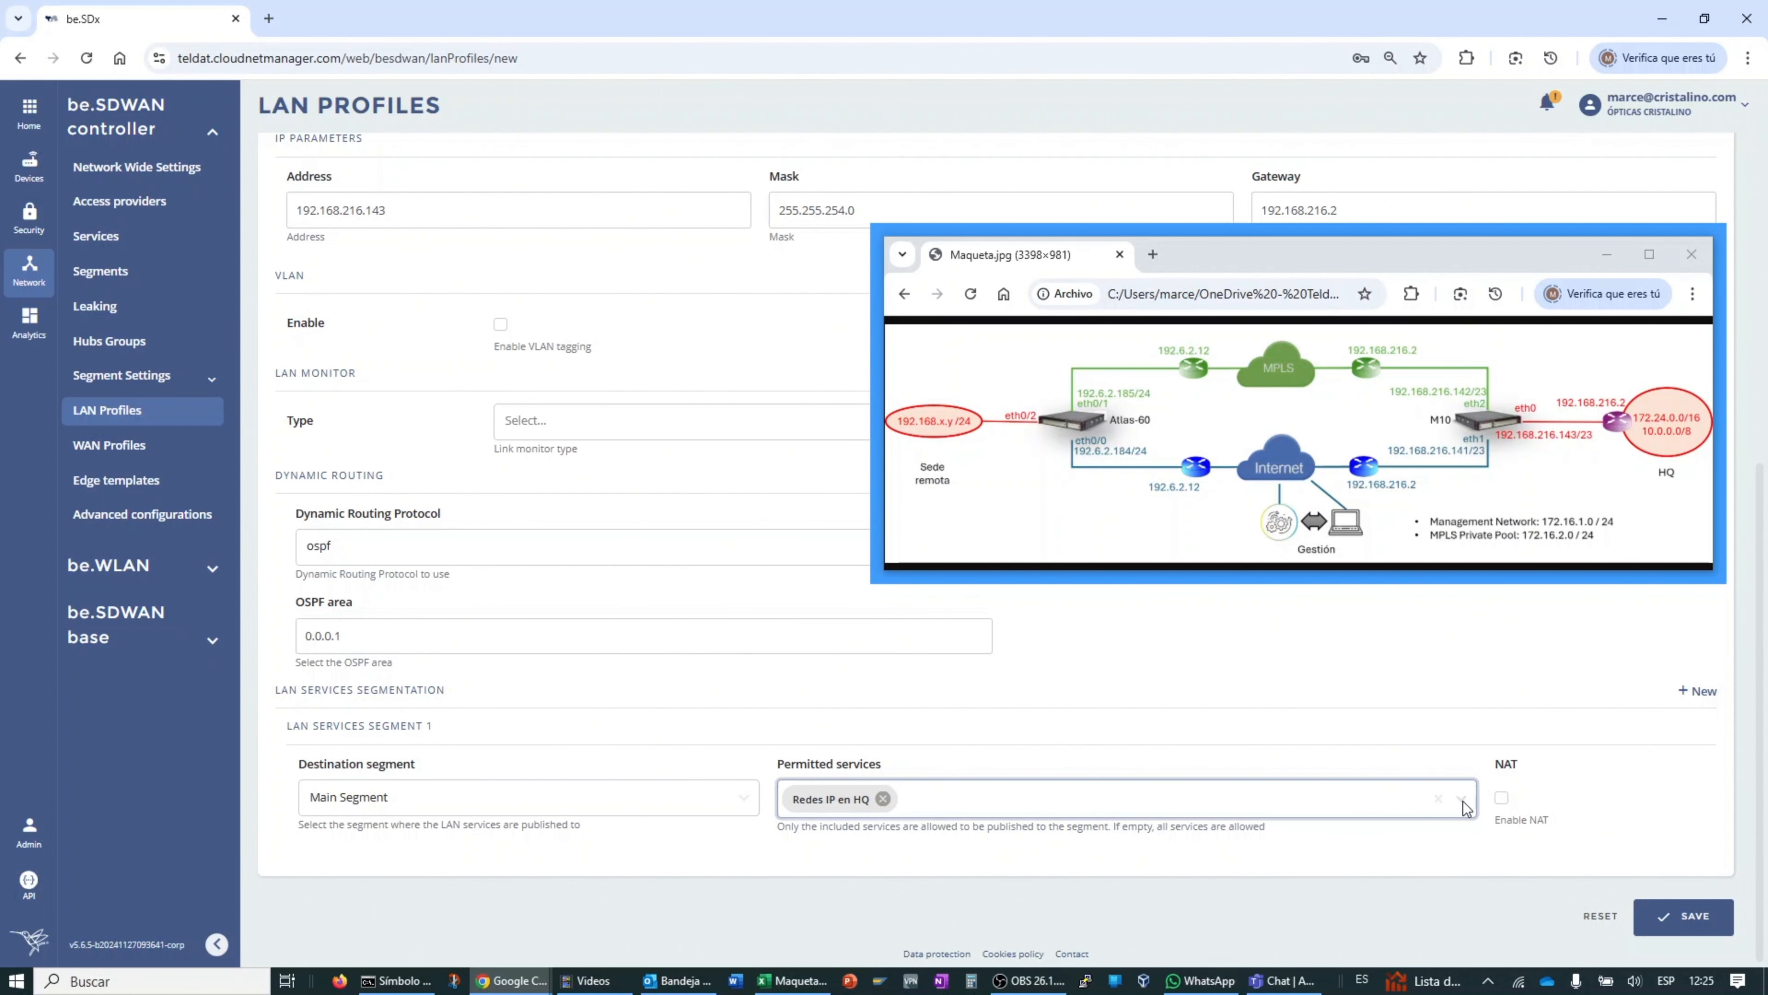
click(1501, 799)
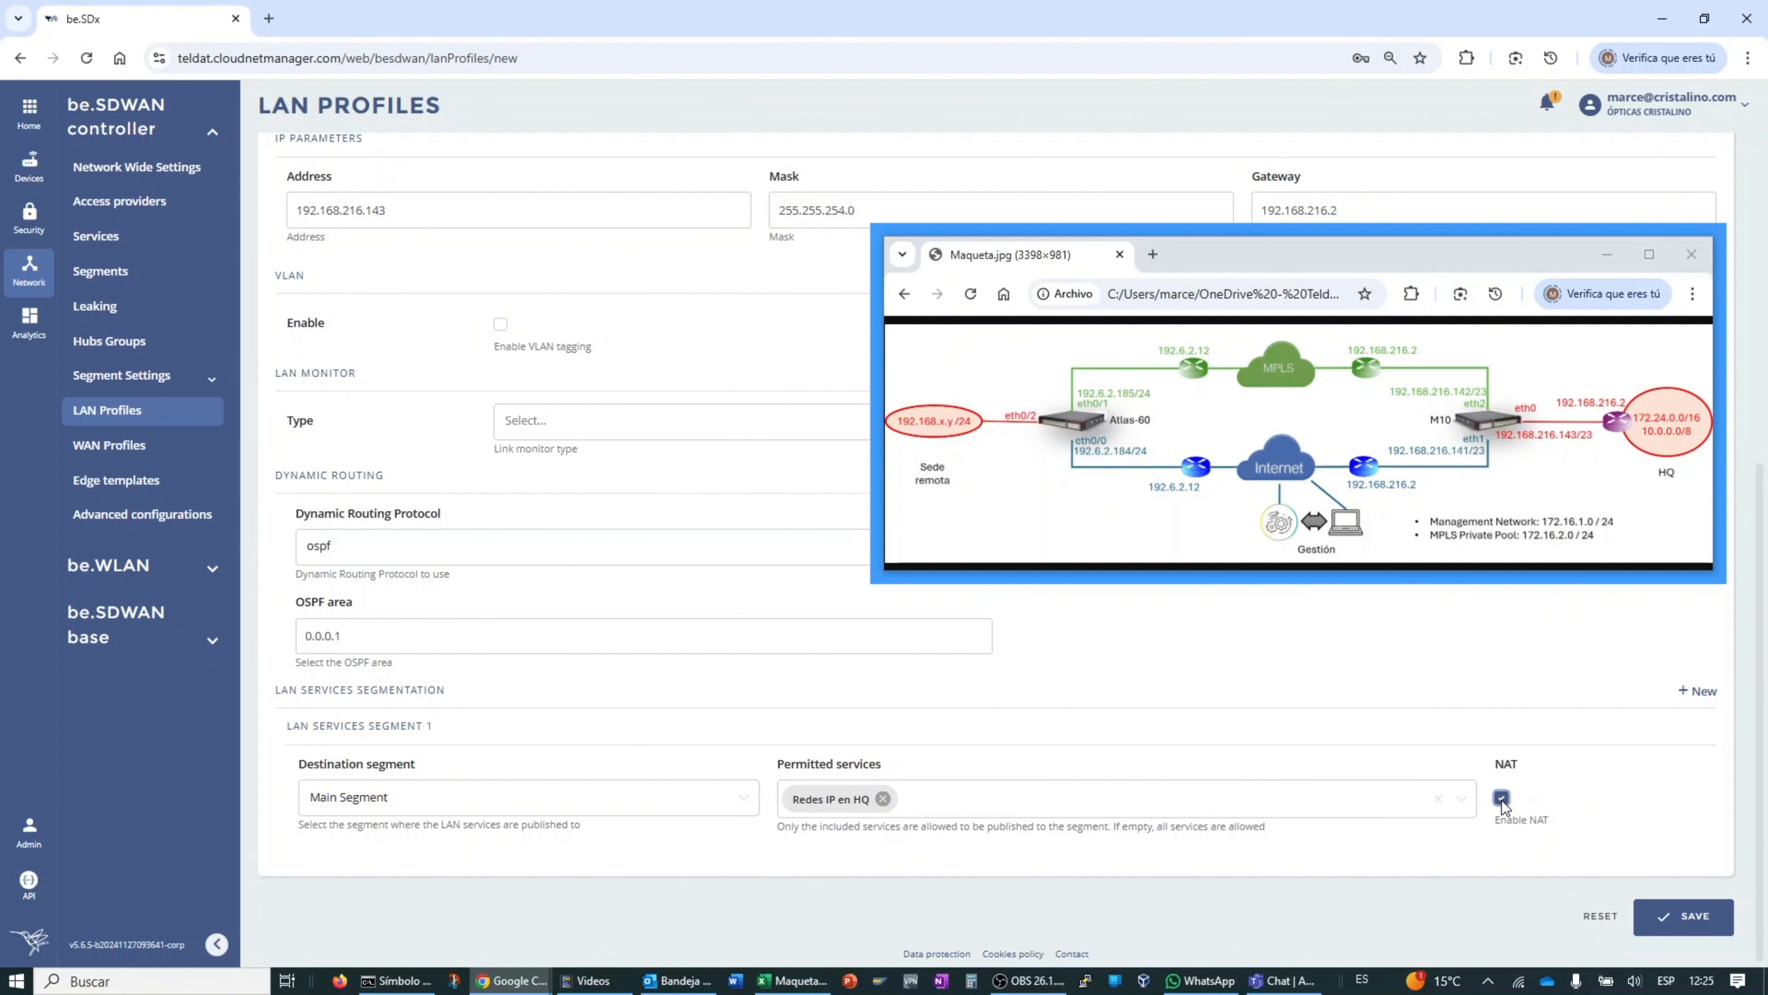
click(1502, 798)
drag(1485, 261, 721, 669)
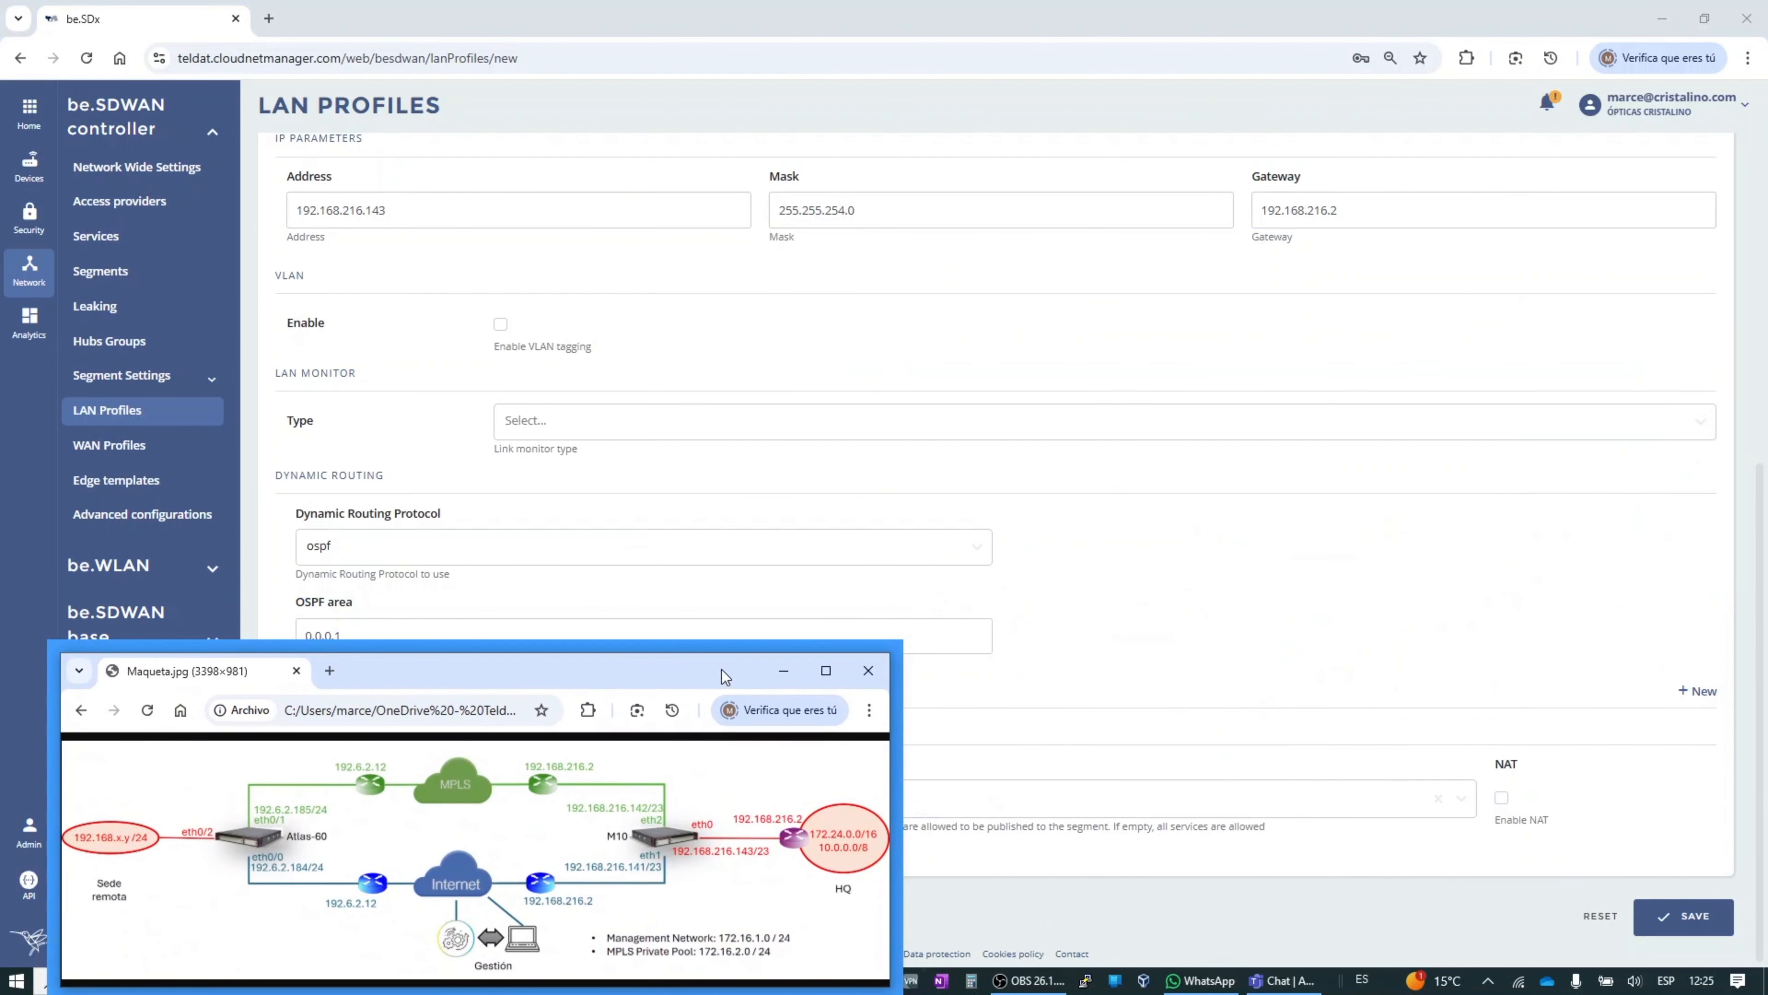
click(1692, 917)
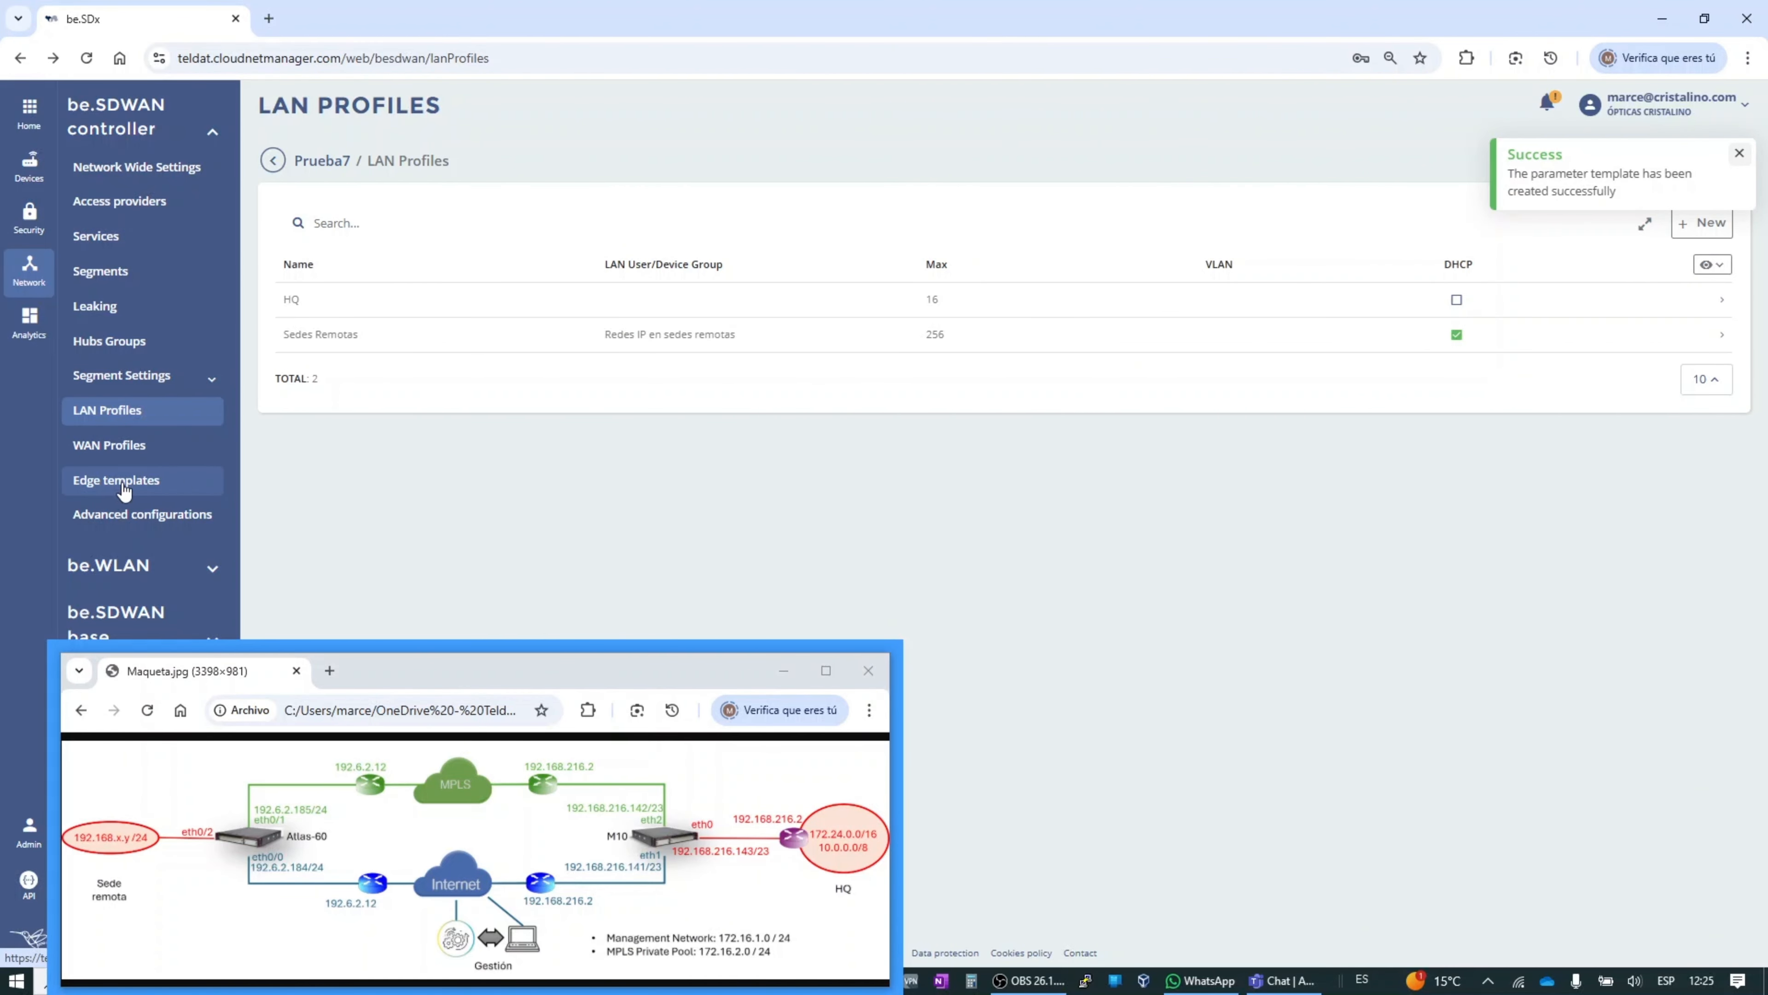
Step: Create a WAN profile named Internet Sedes Remotas with Internet as its access provider
click(122, 448)
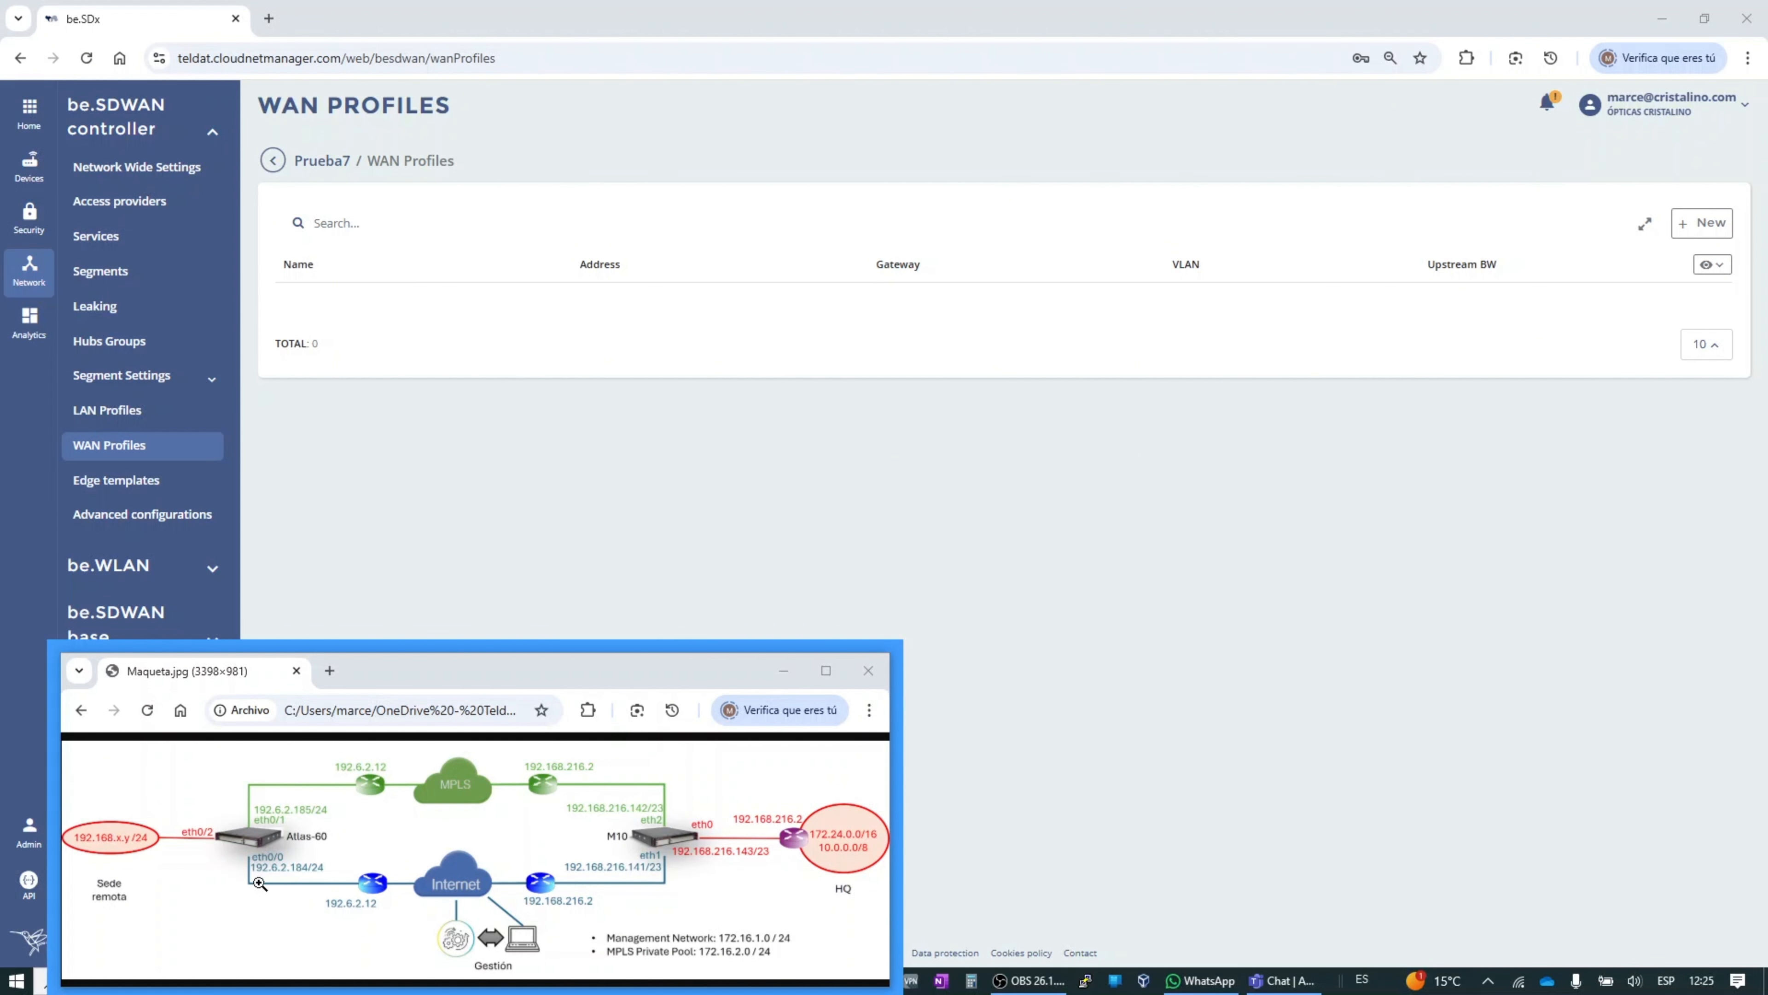
click(1708, 223)
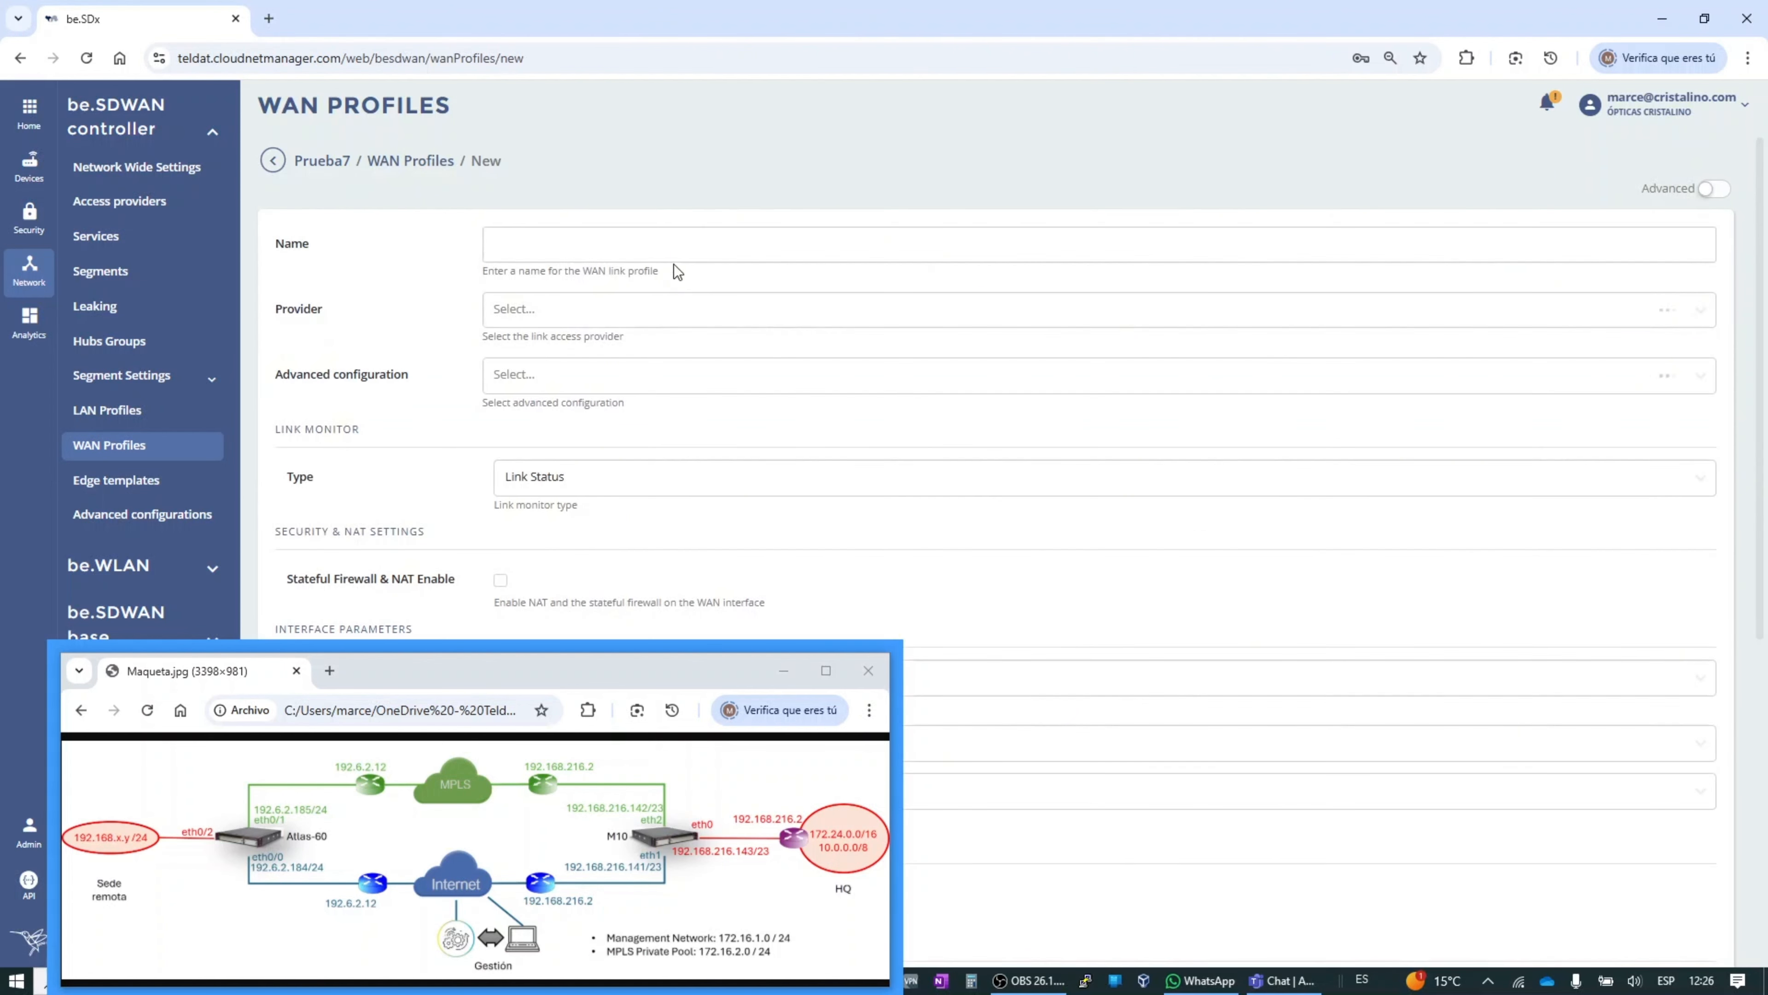
click(676, 244)
text(Internet Sedes Remotas)
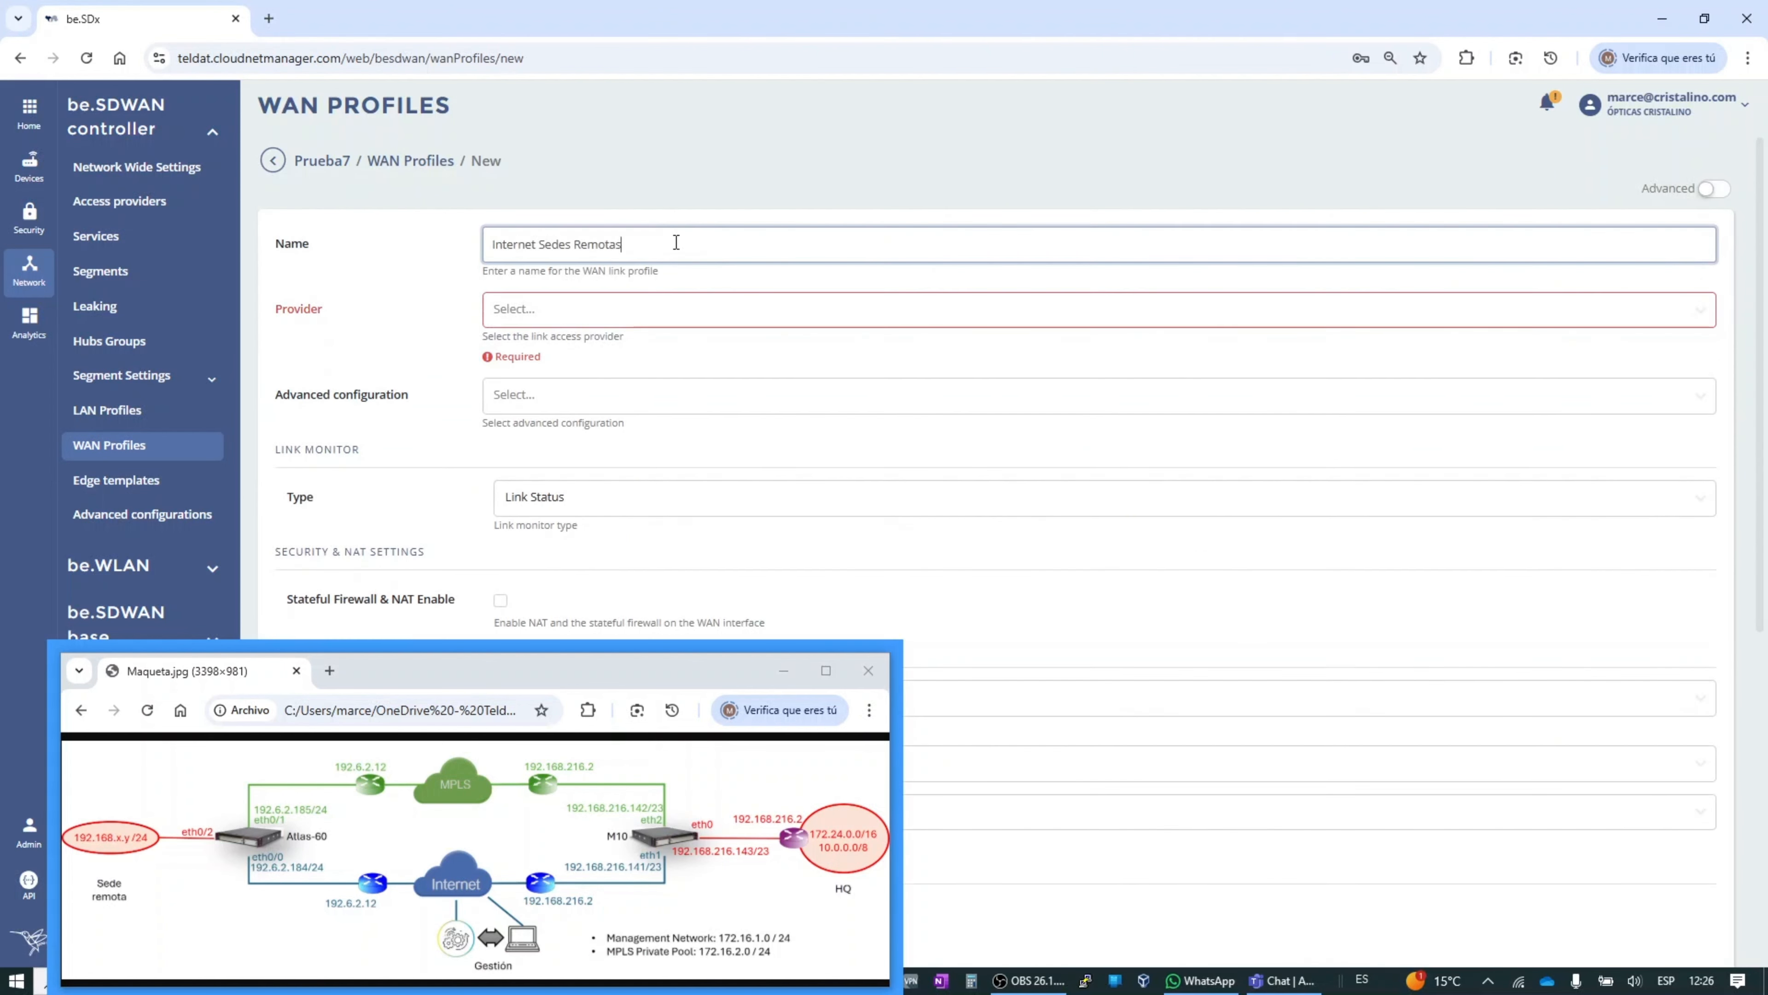
key(ctrl+a)
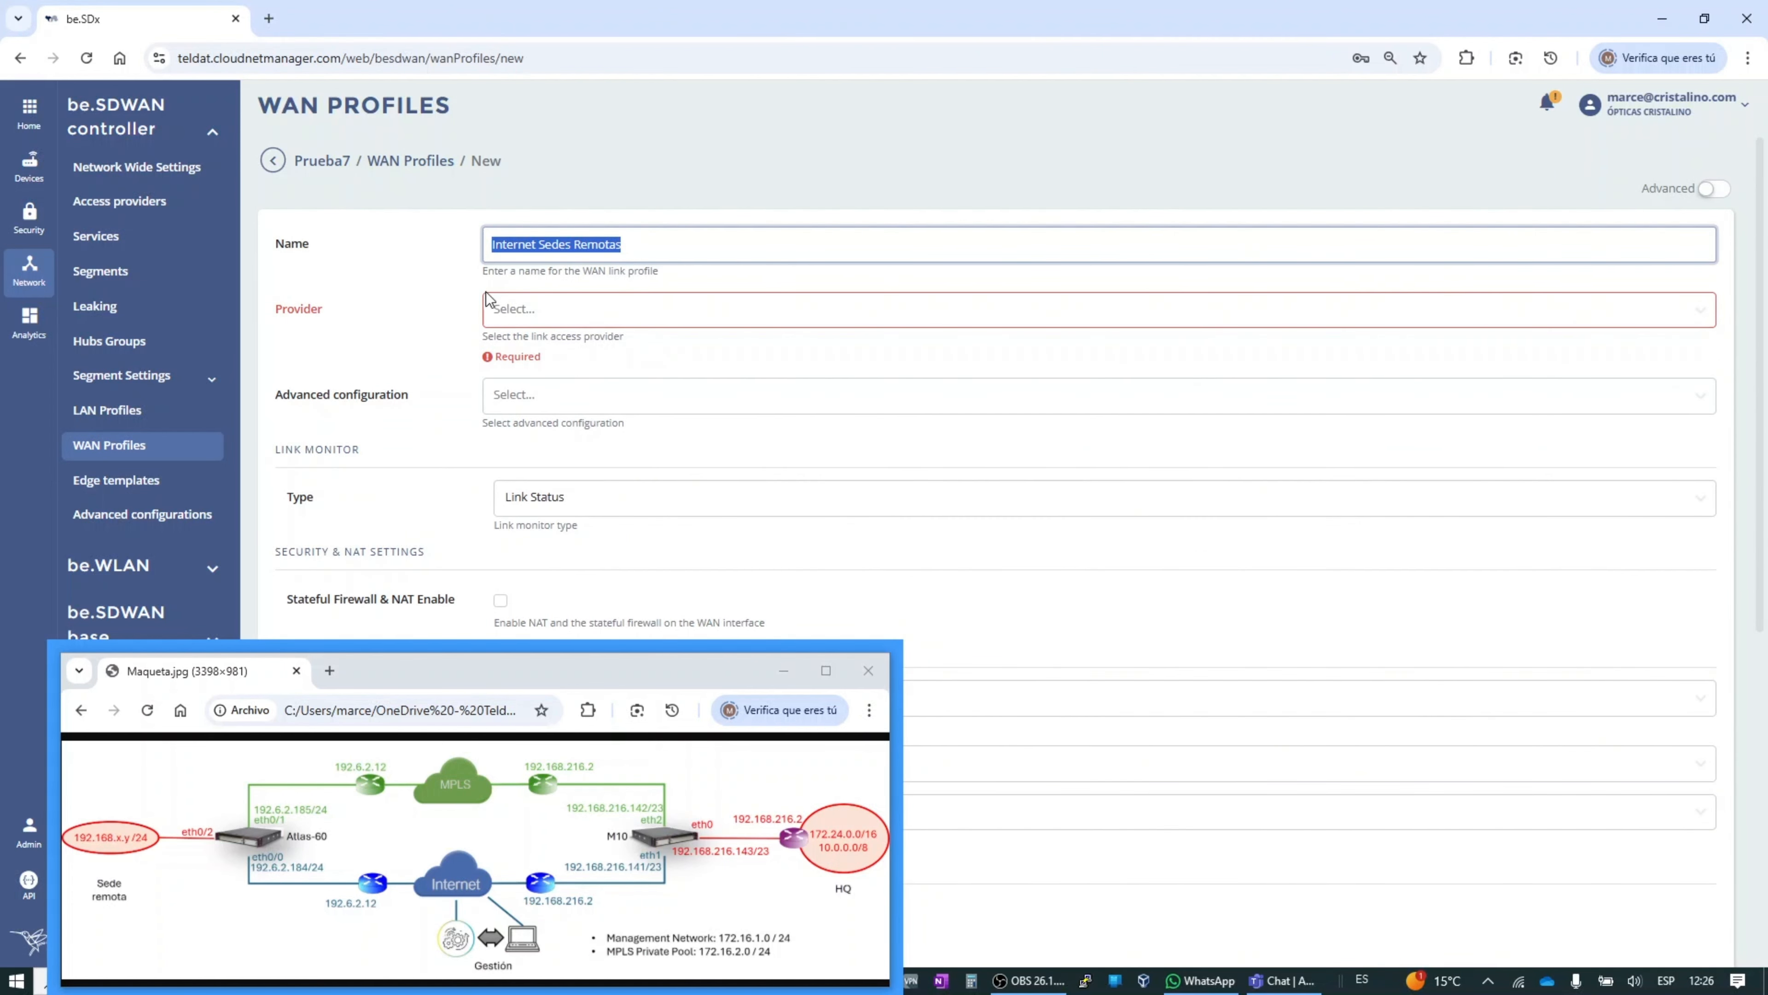
click(531, 307)
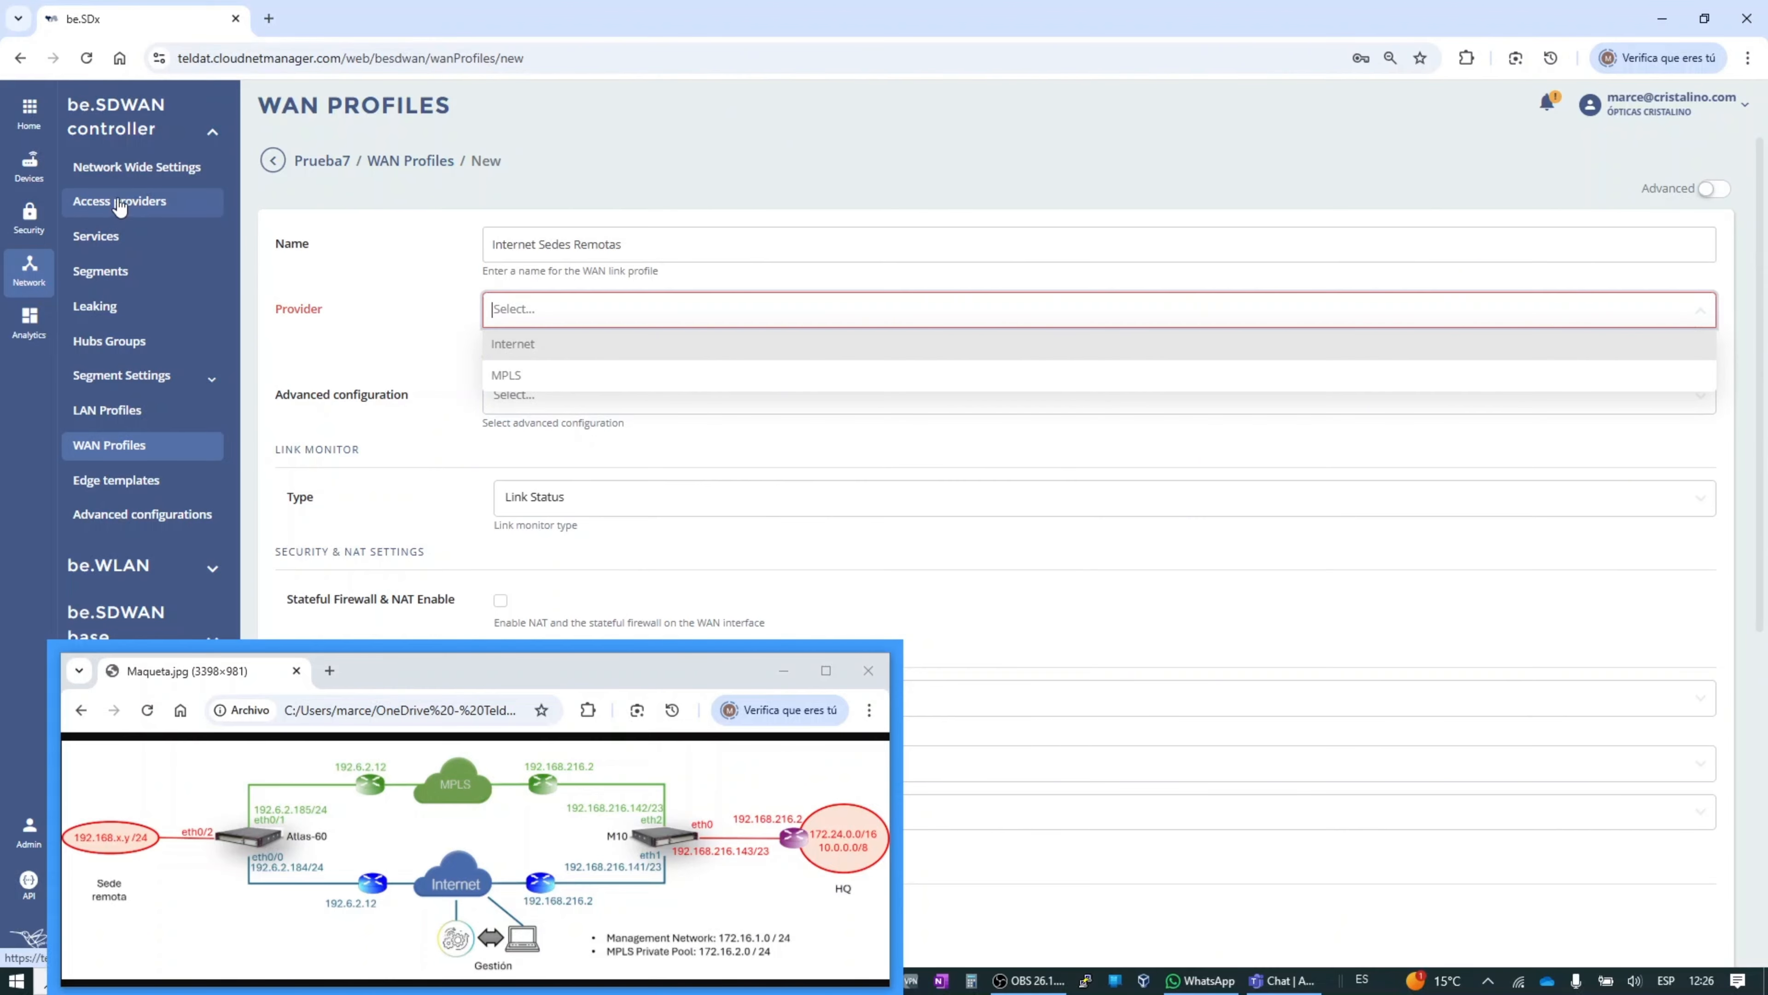
click(519, 350)
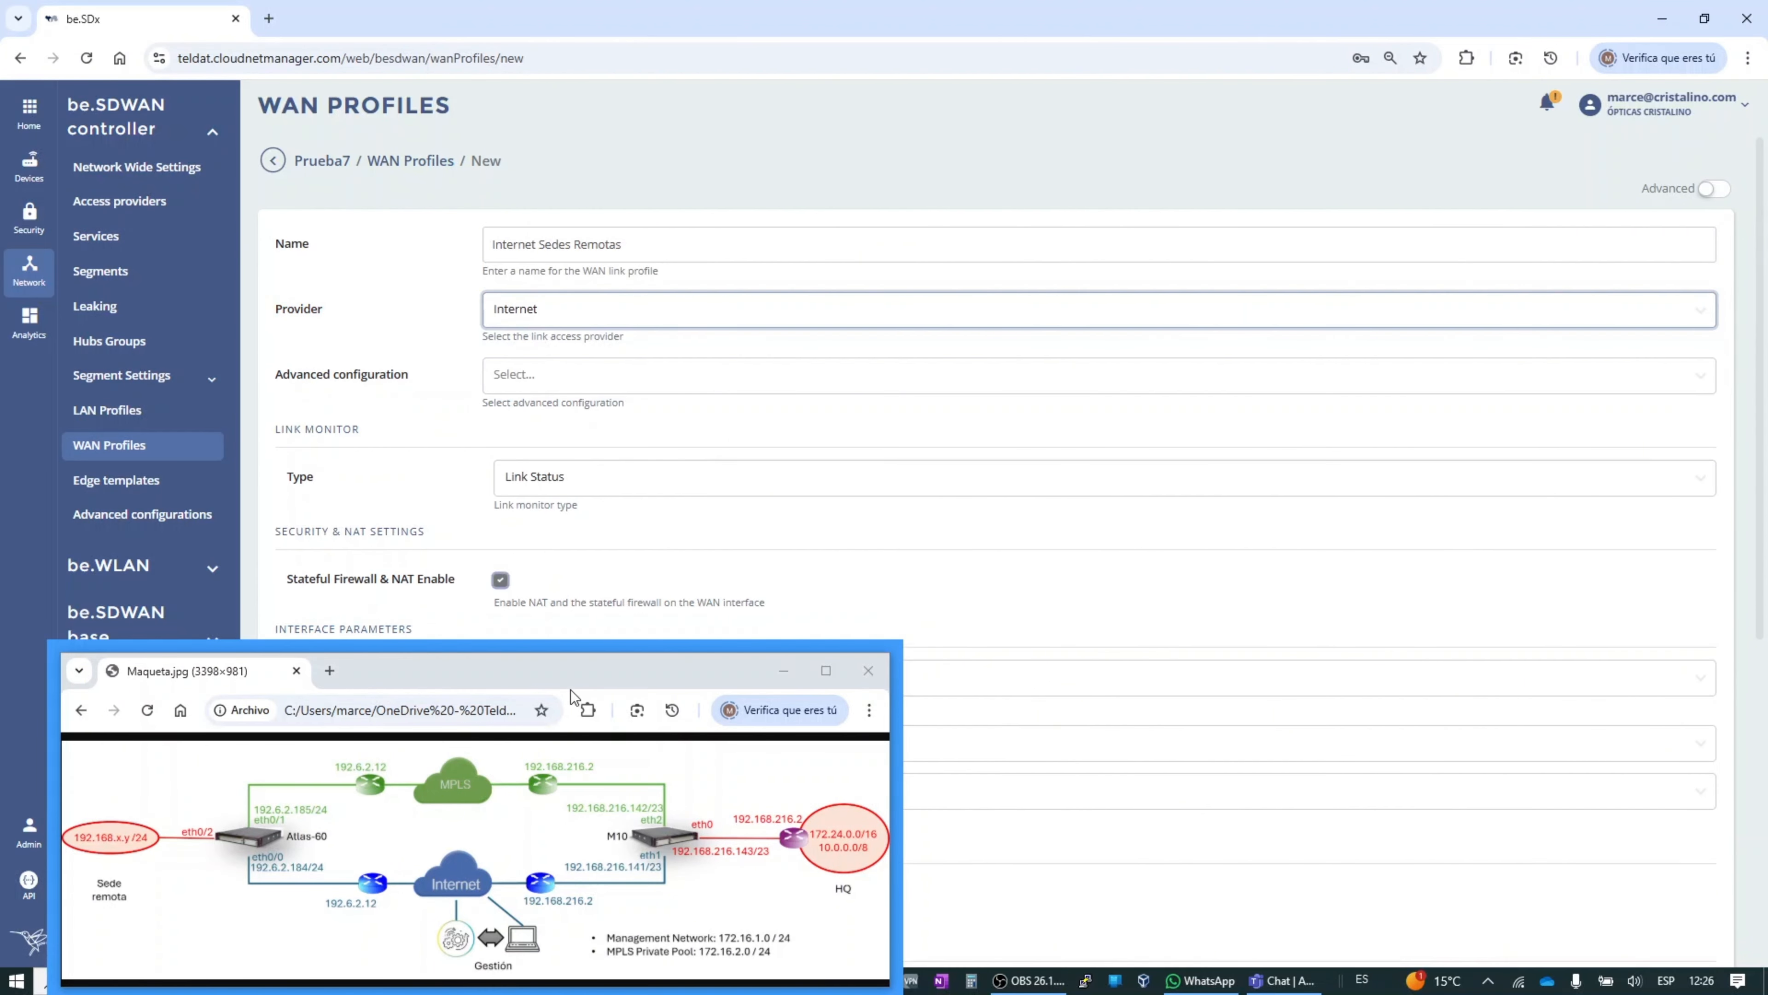
Step: Disable DHCP for the Internet Sedes Remotas profile and set its interface address to 192.6.2.184, following the network diagram
drag(583, 662, 1351, 556)
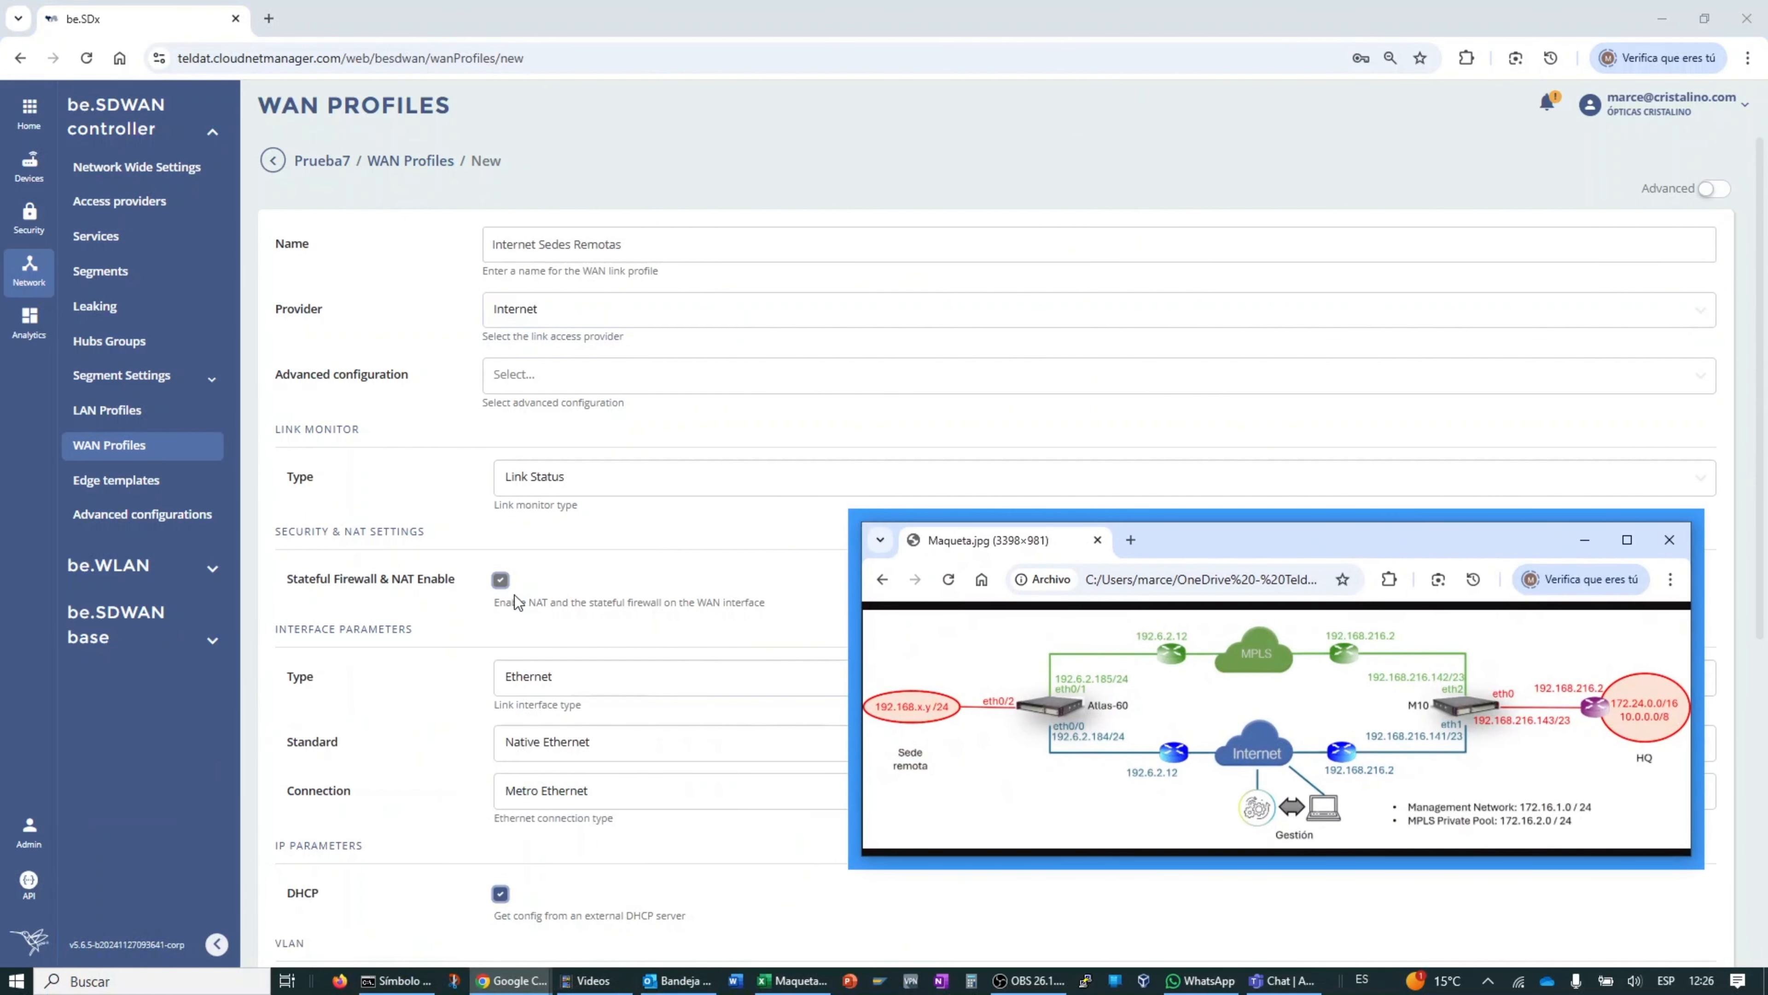
click(501, 580)
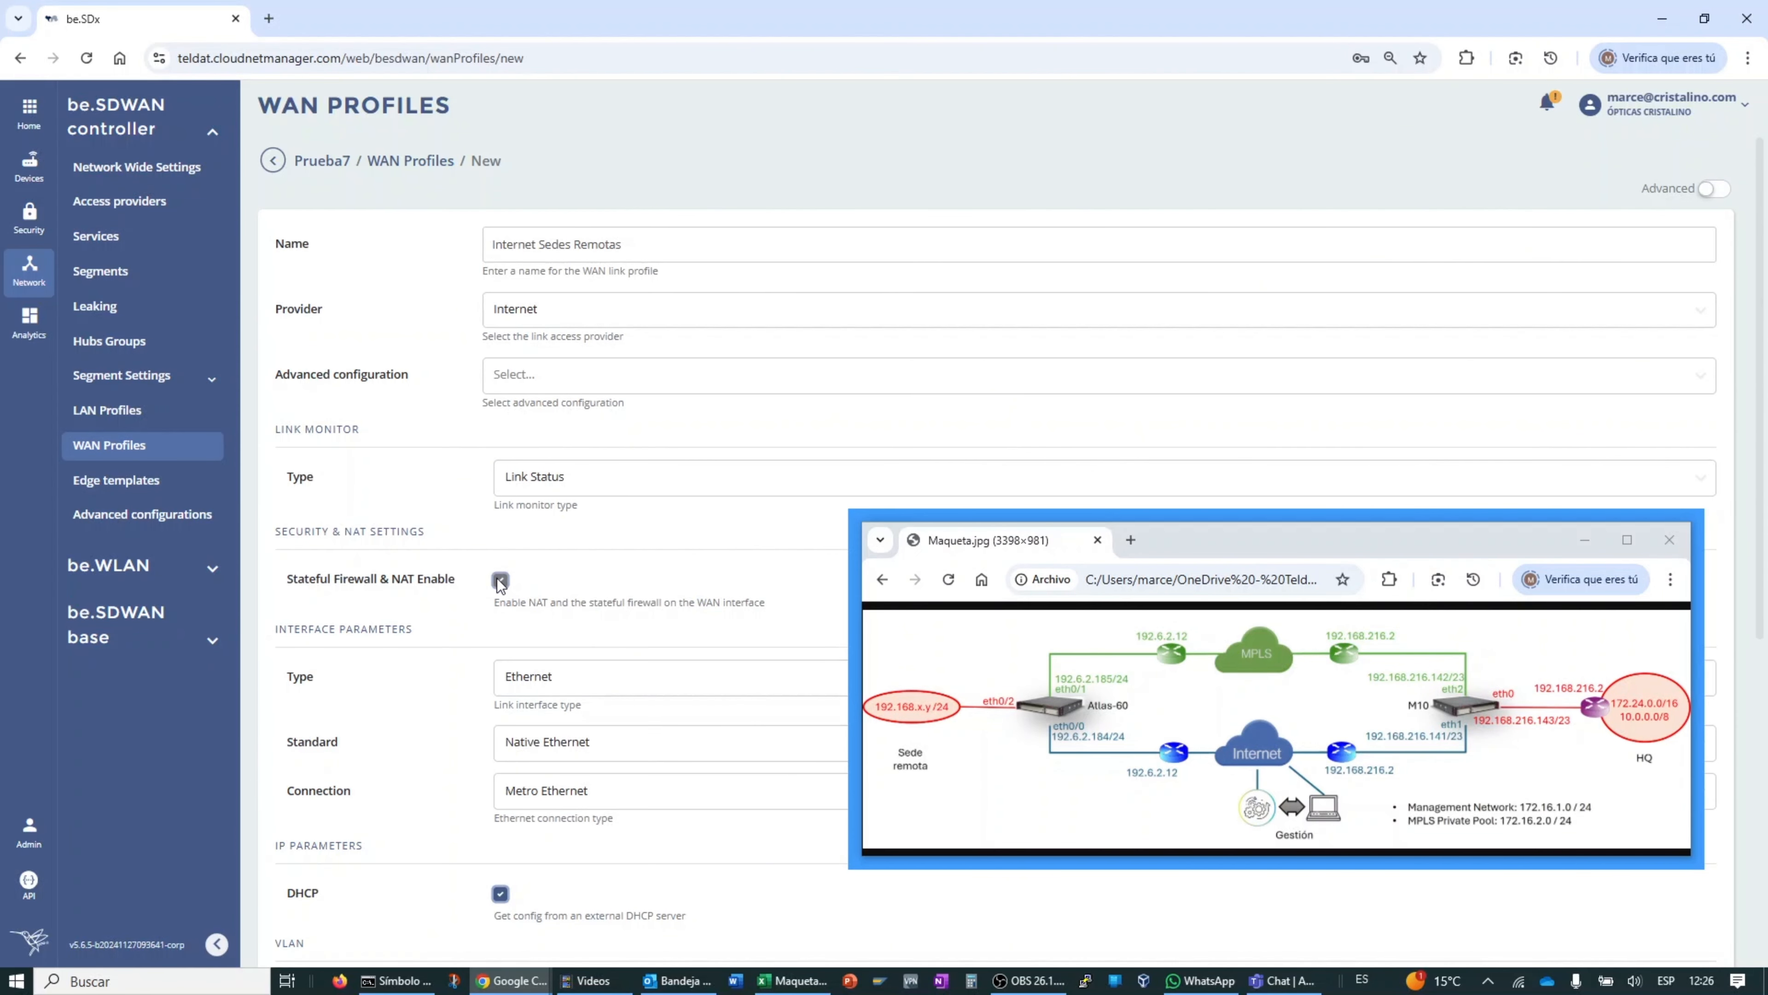
key(alt+Tab)
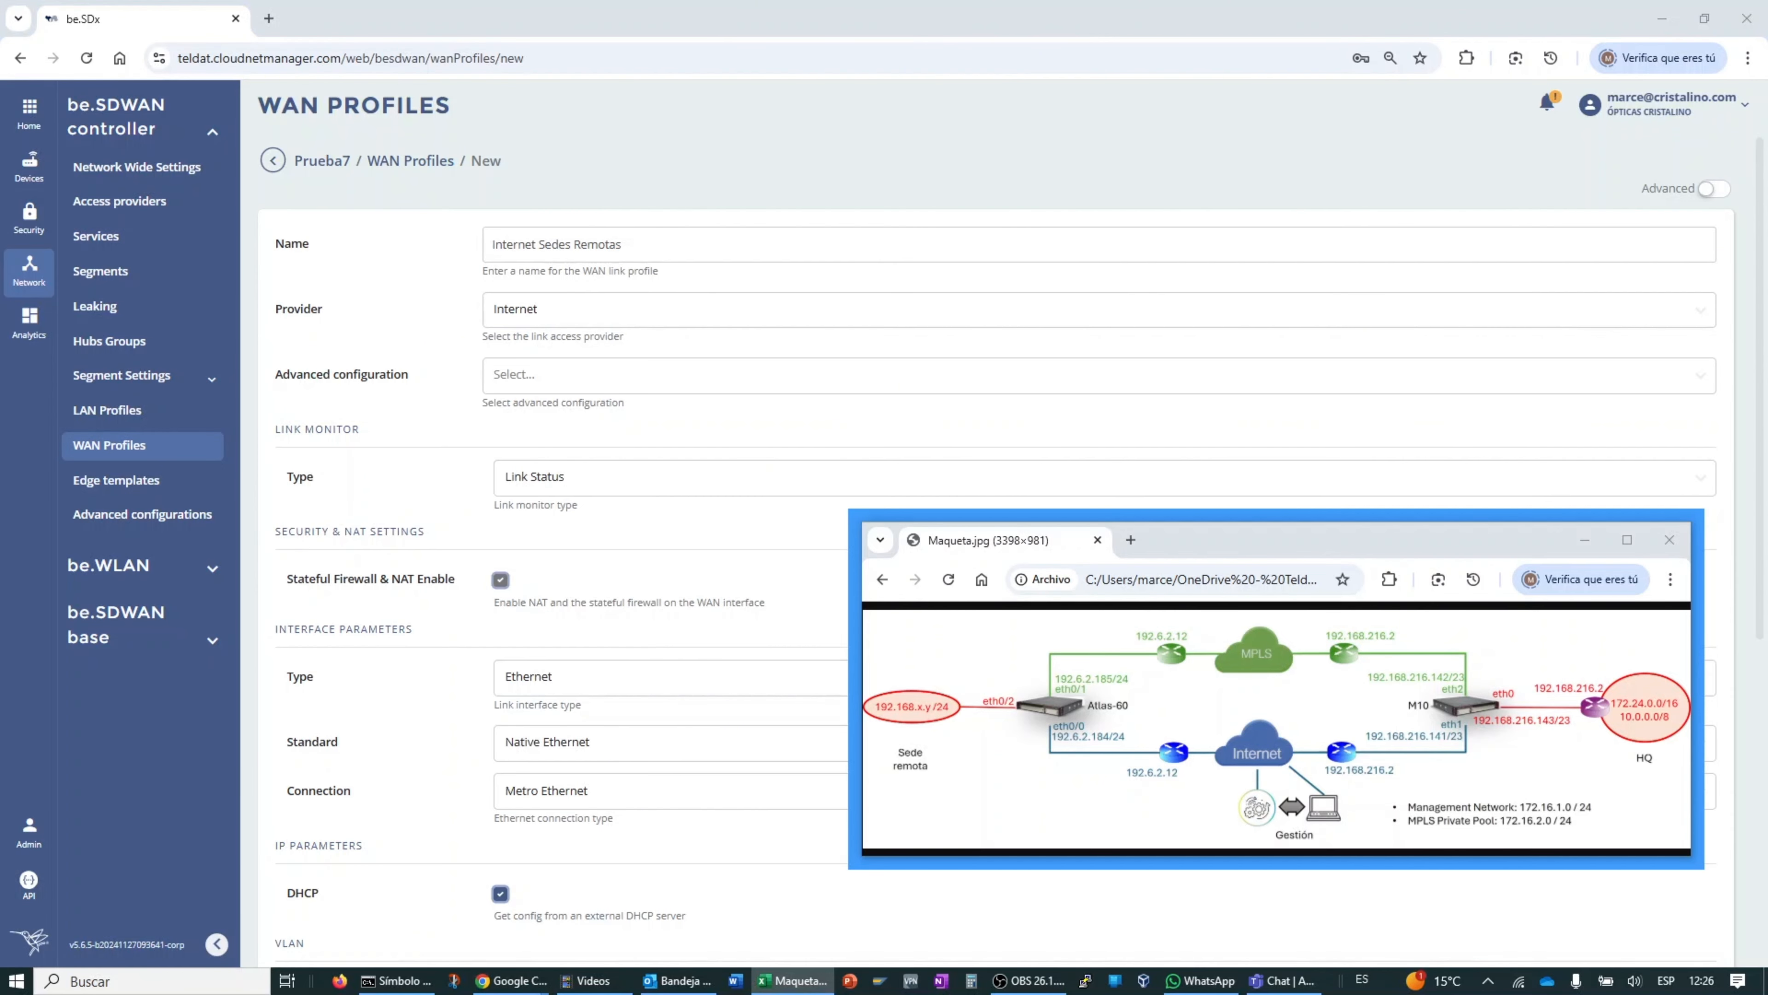
scroll(548, 798, down, 5)
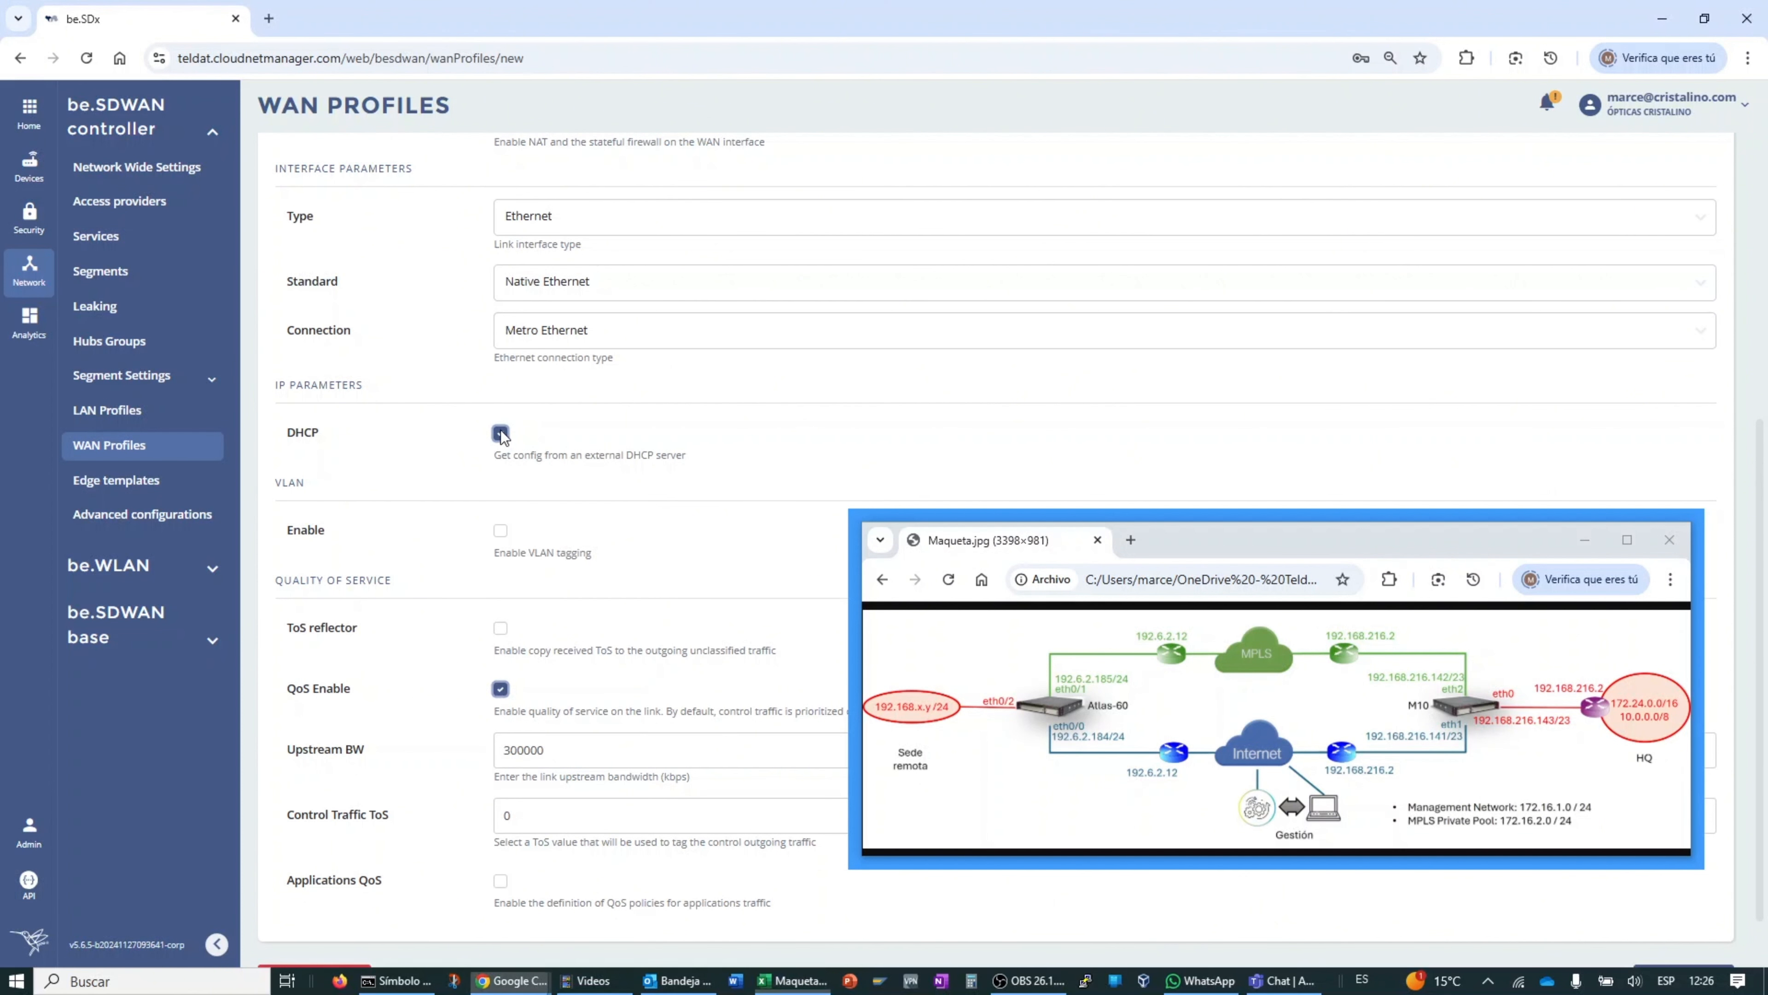
click(501, 433)
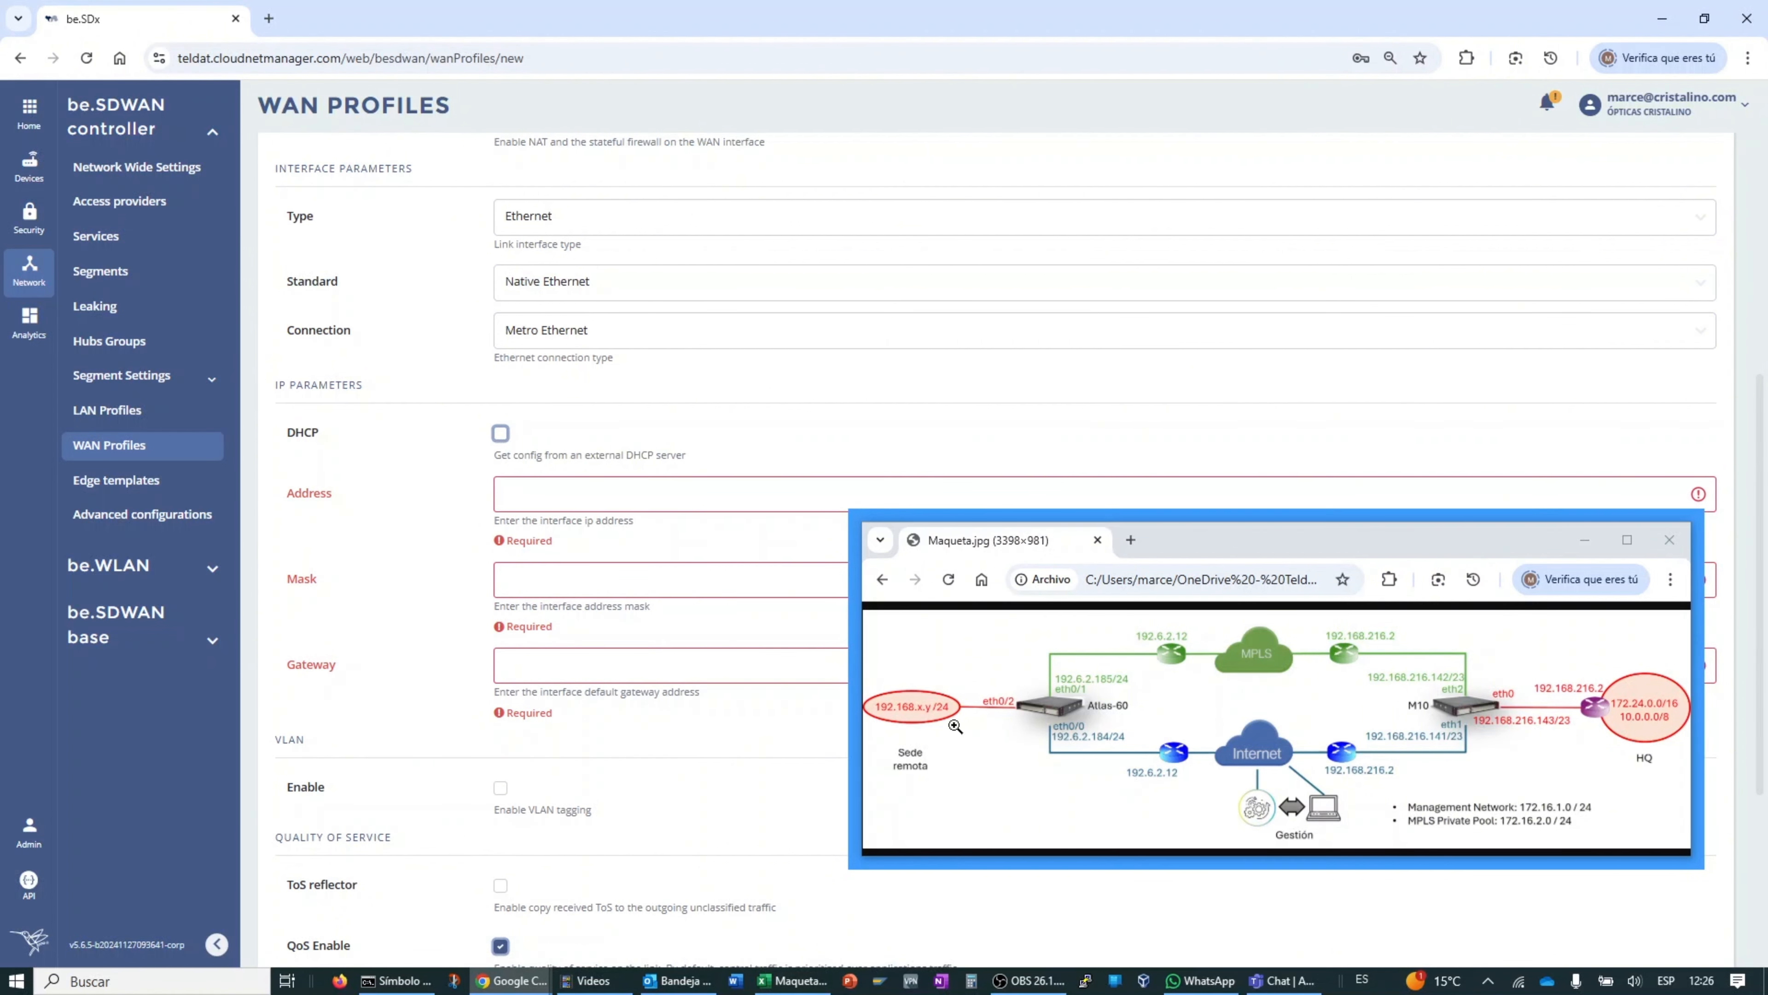
click(625, 499)
text(192.6.2.184)
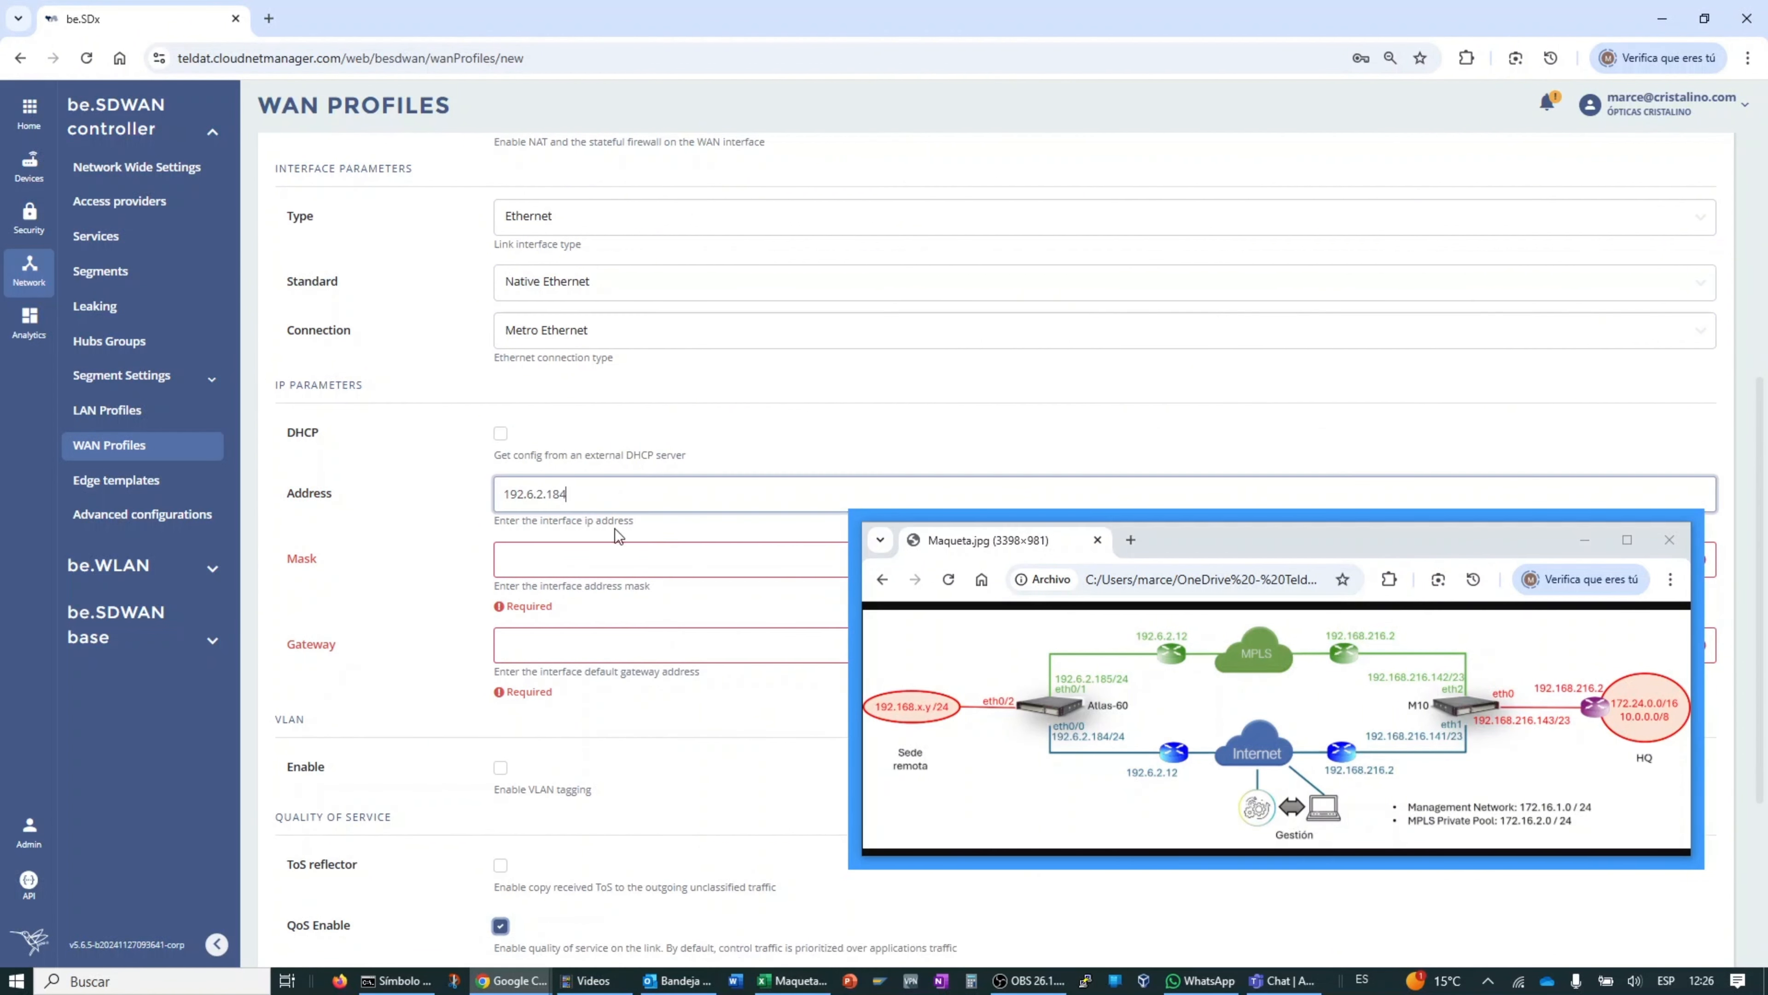
Step: Set the profile's gateway to 192.6.2.12 and its mask to 255.255.255.0, and save the profile
click(608, 649)
text(192.6.2.184)
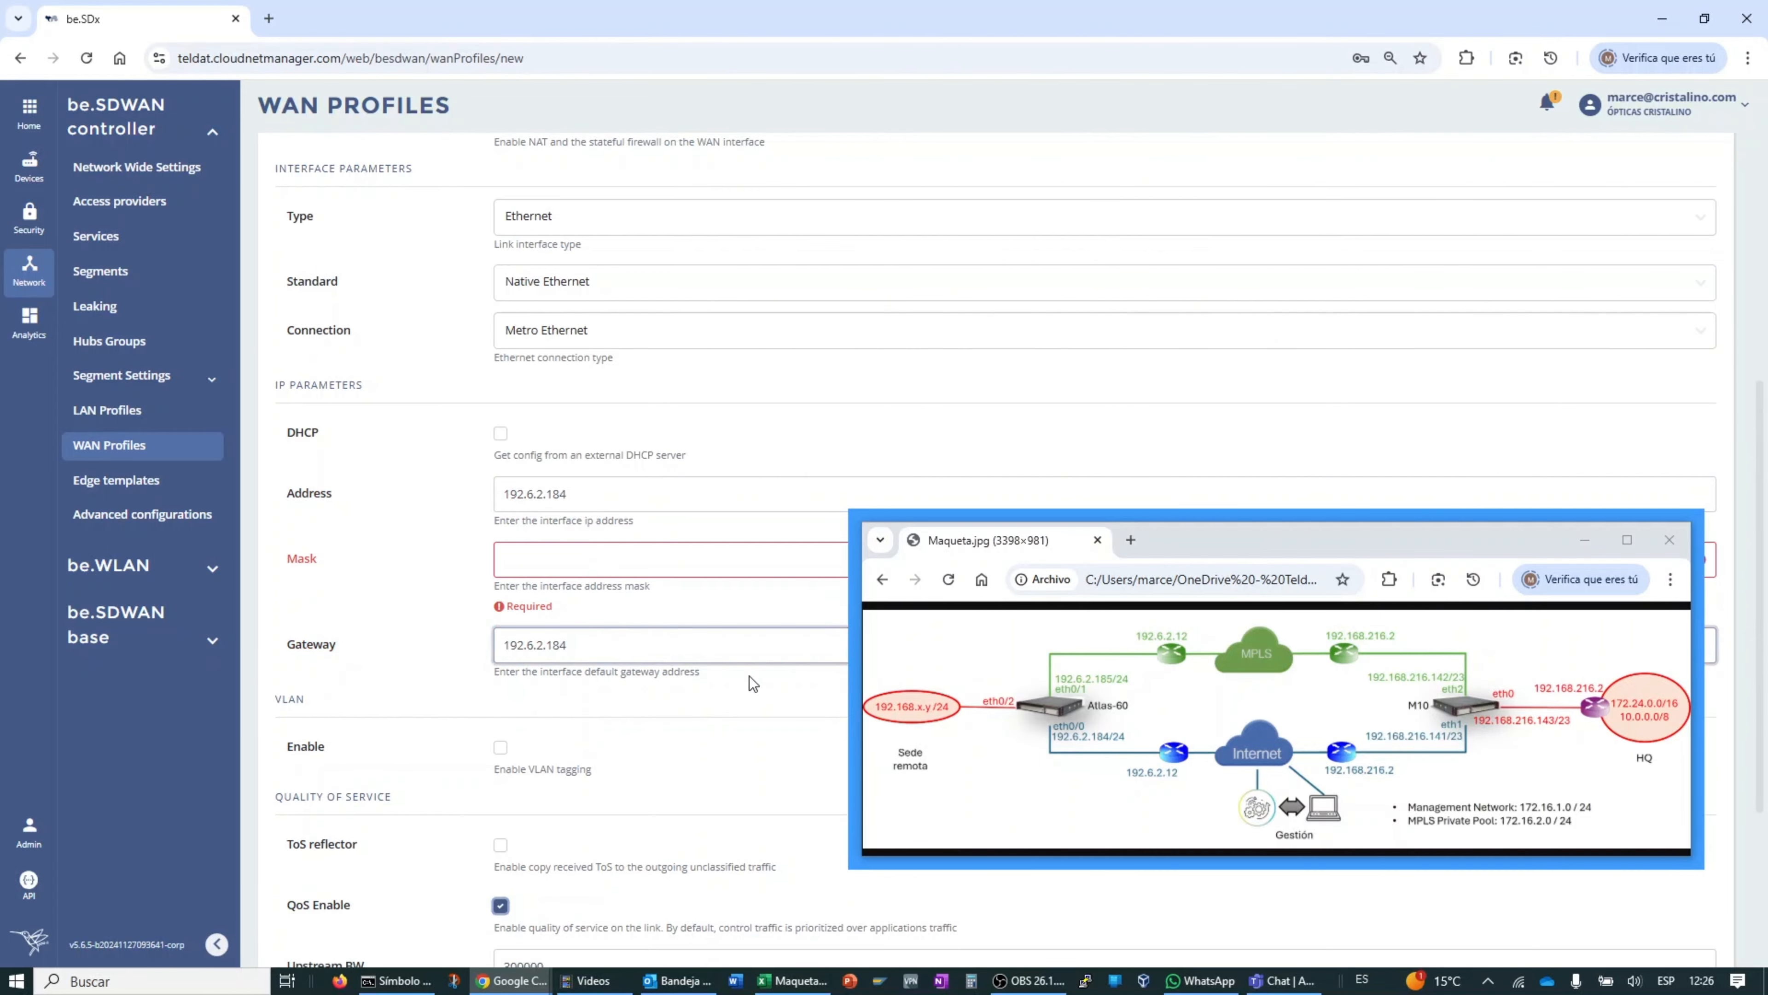
key(BackSpace)
key(BackSpace)
text(2)
click(570, 554)
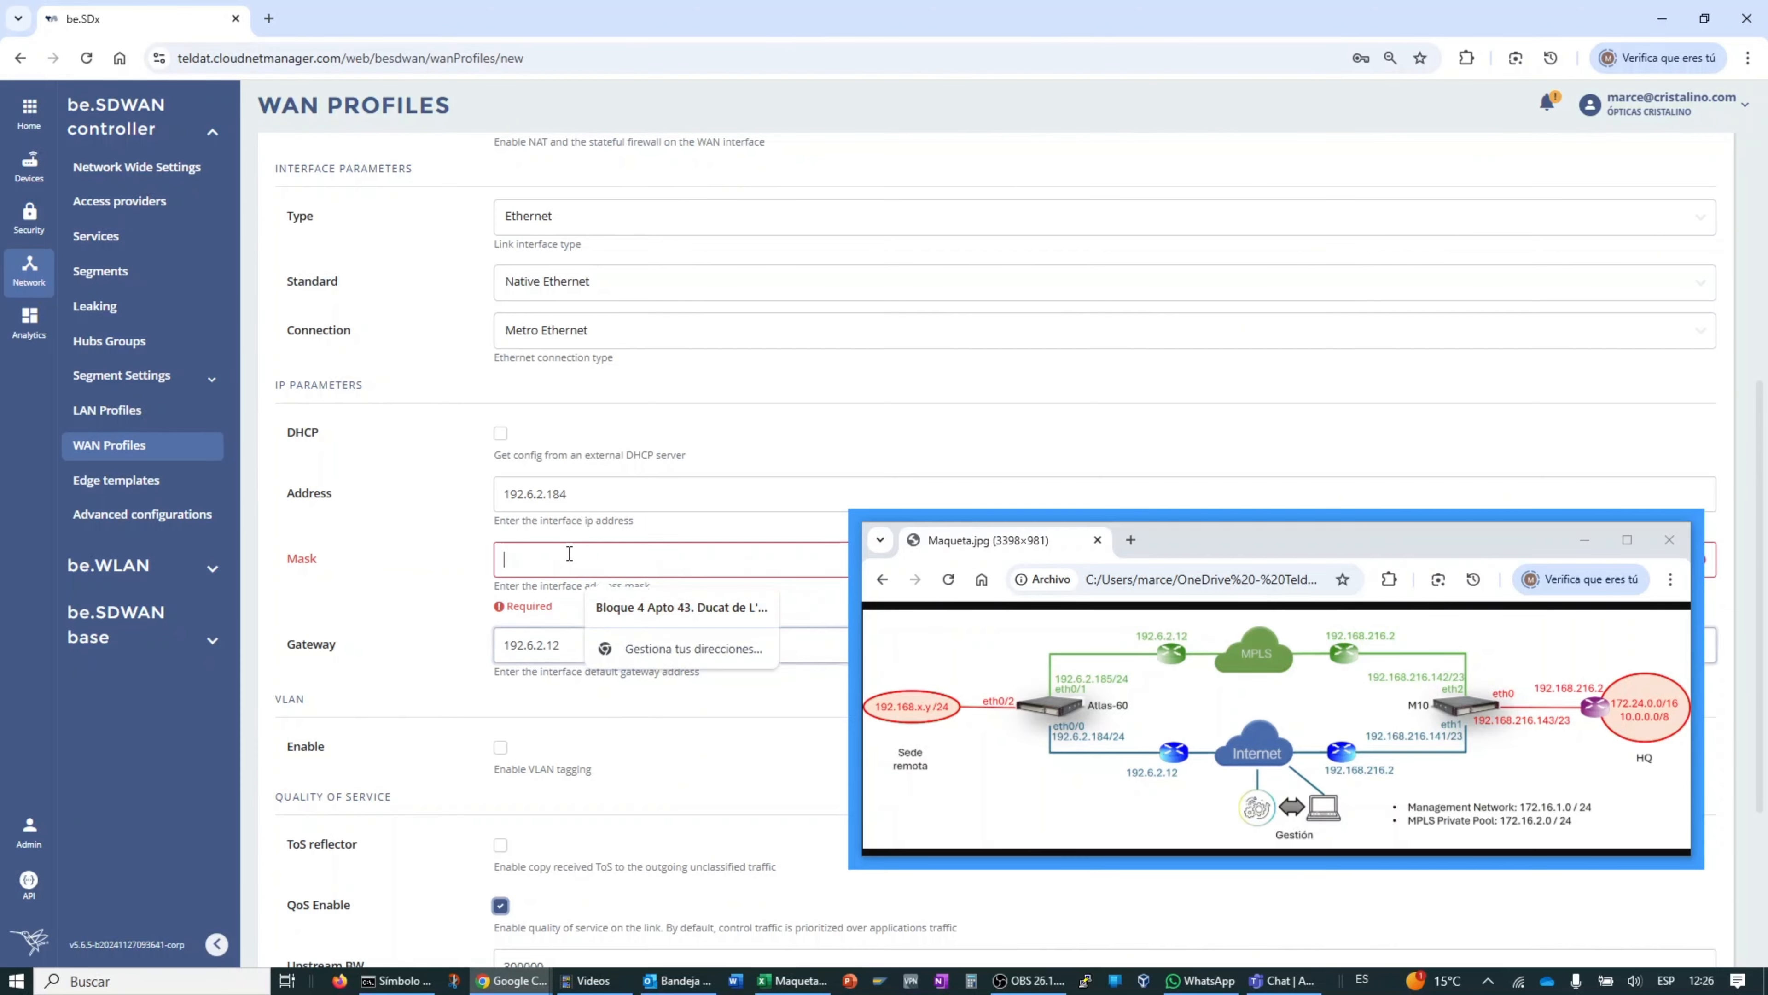
text(255.255)
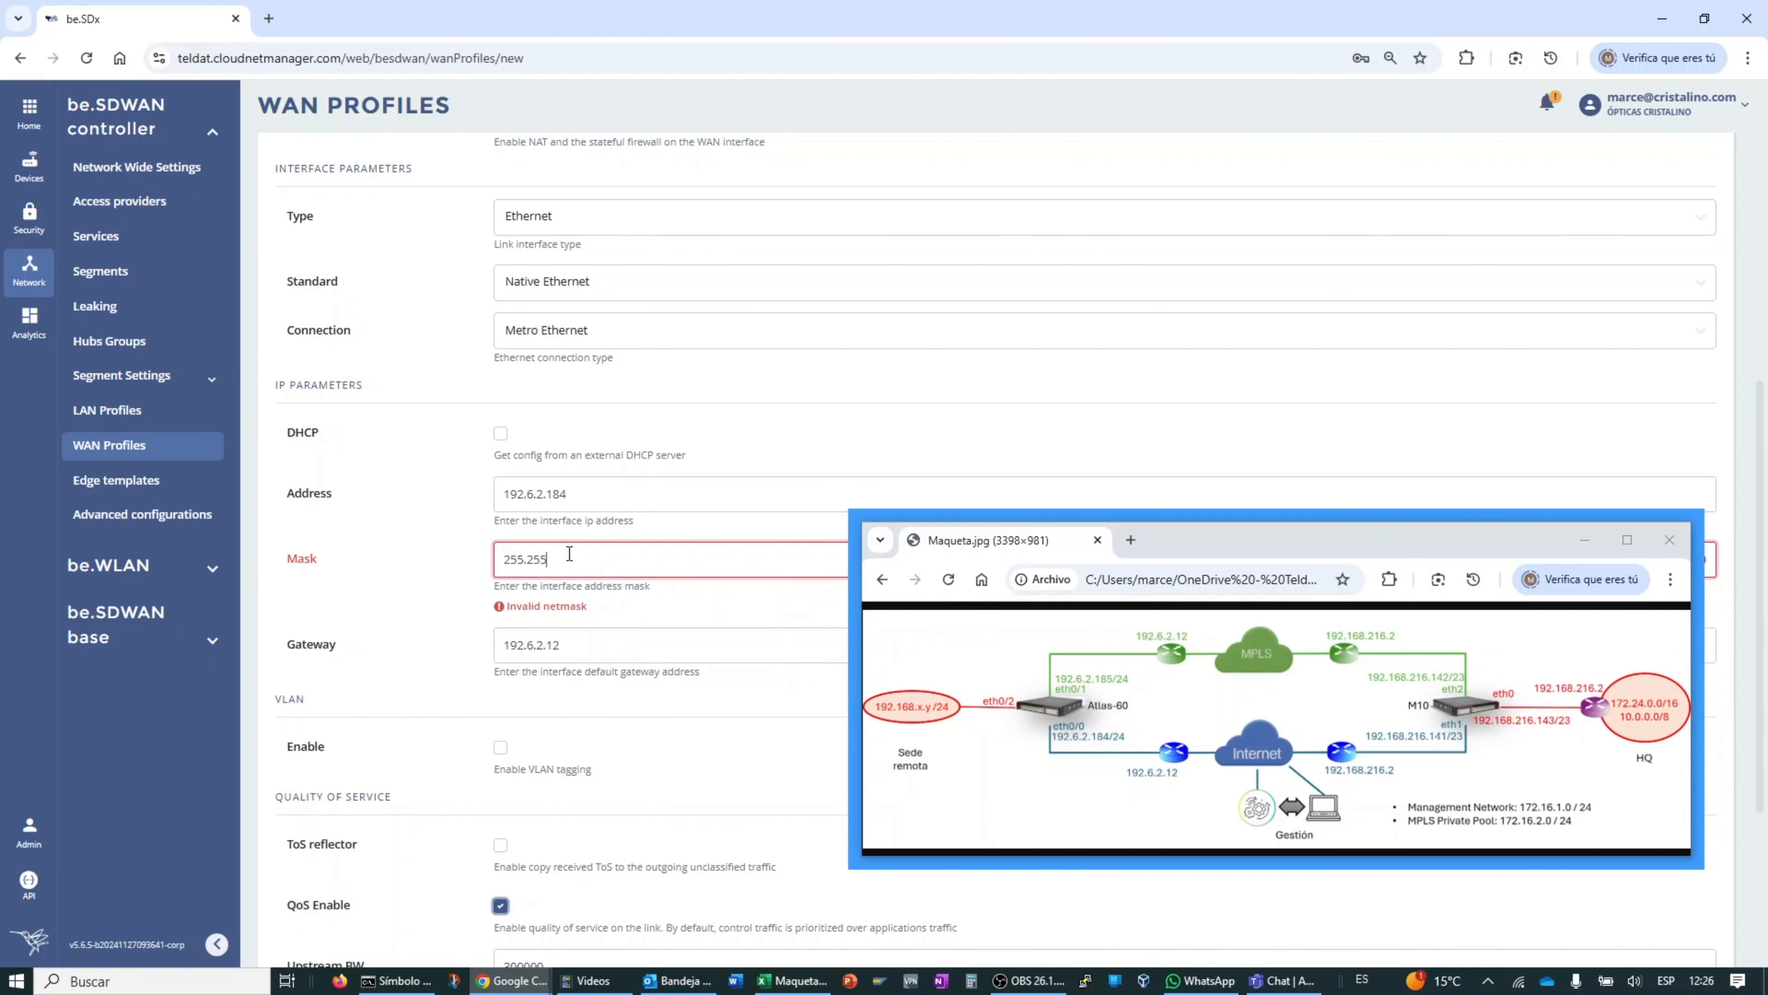
text(.255.0)
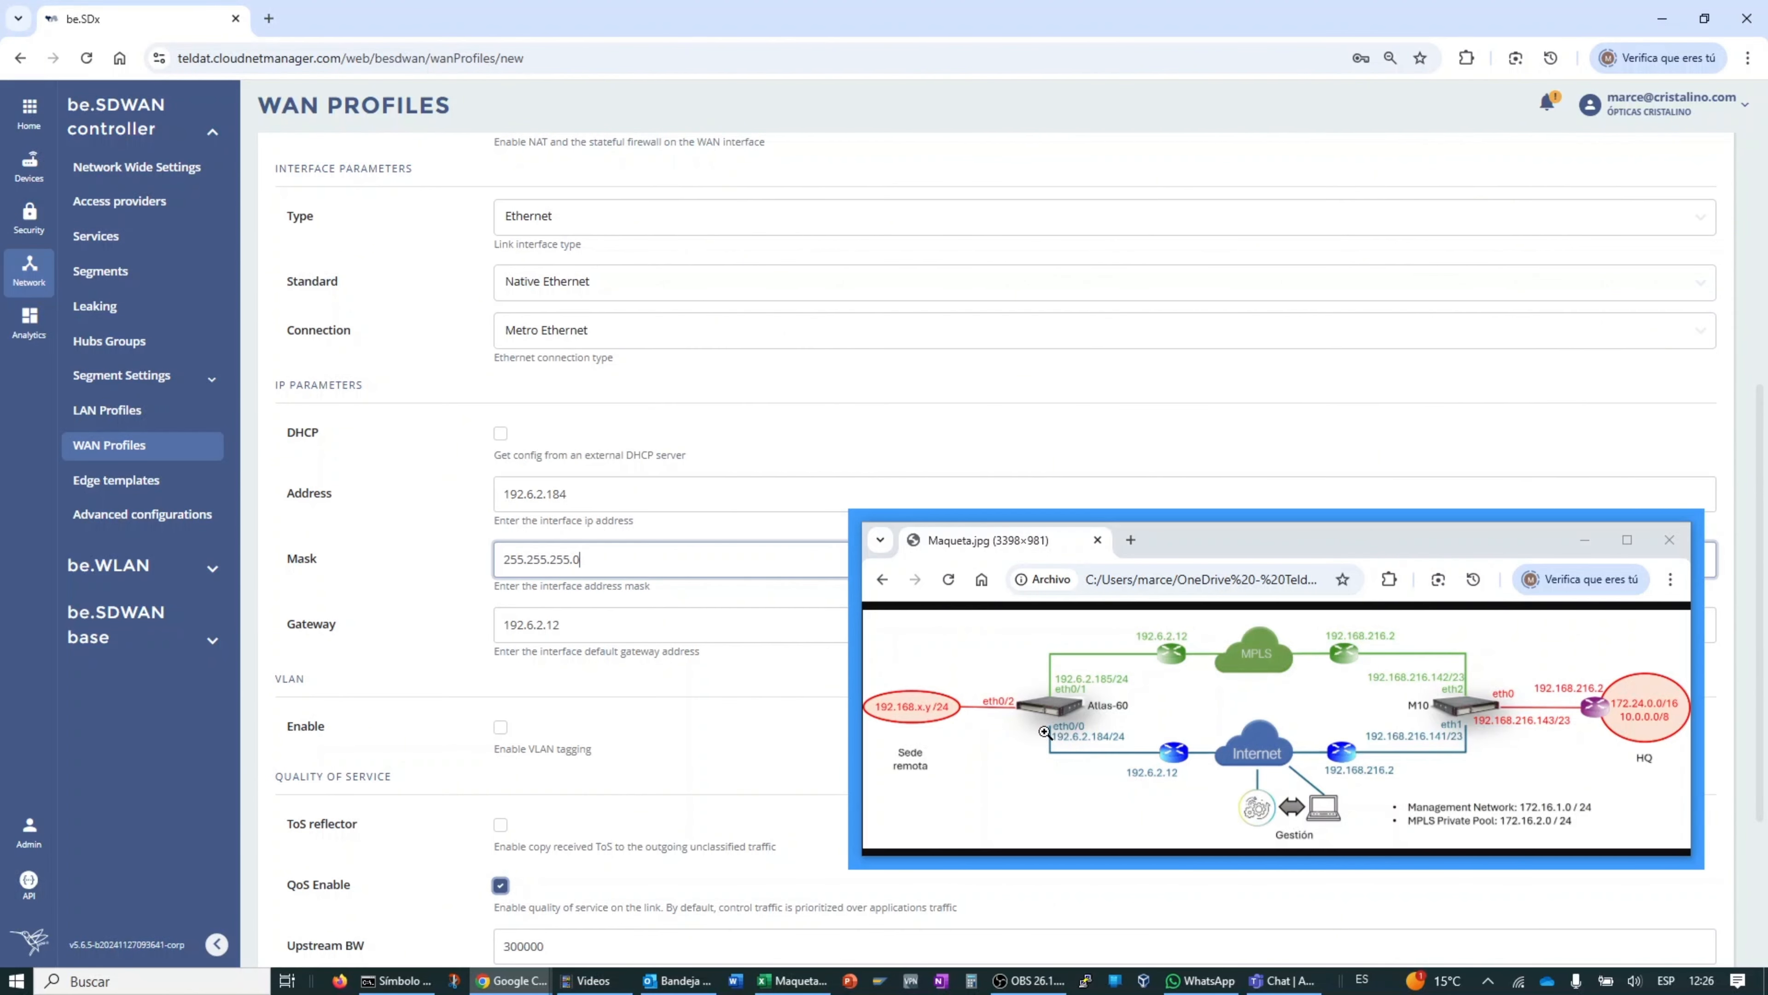
scroll(588, 780, down, 3)
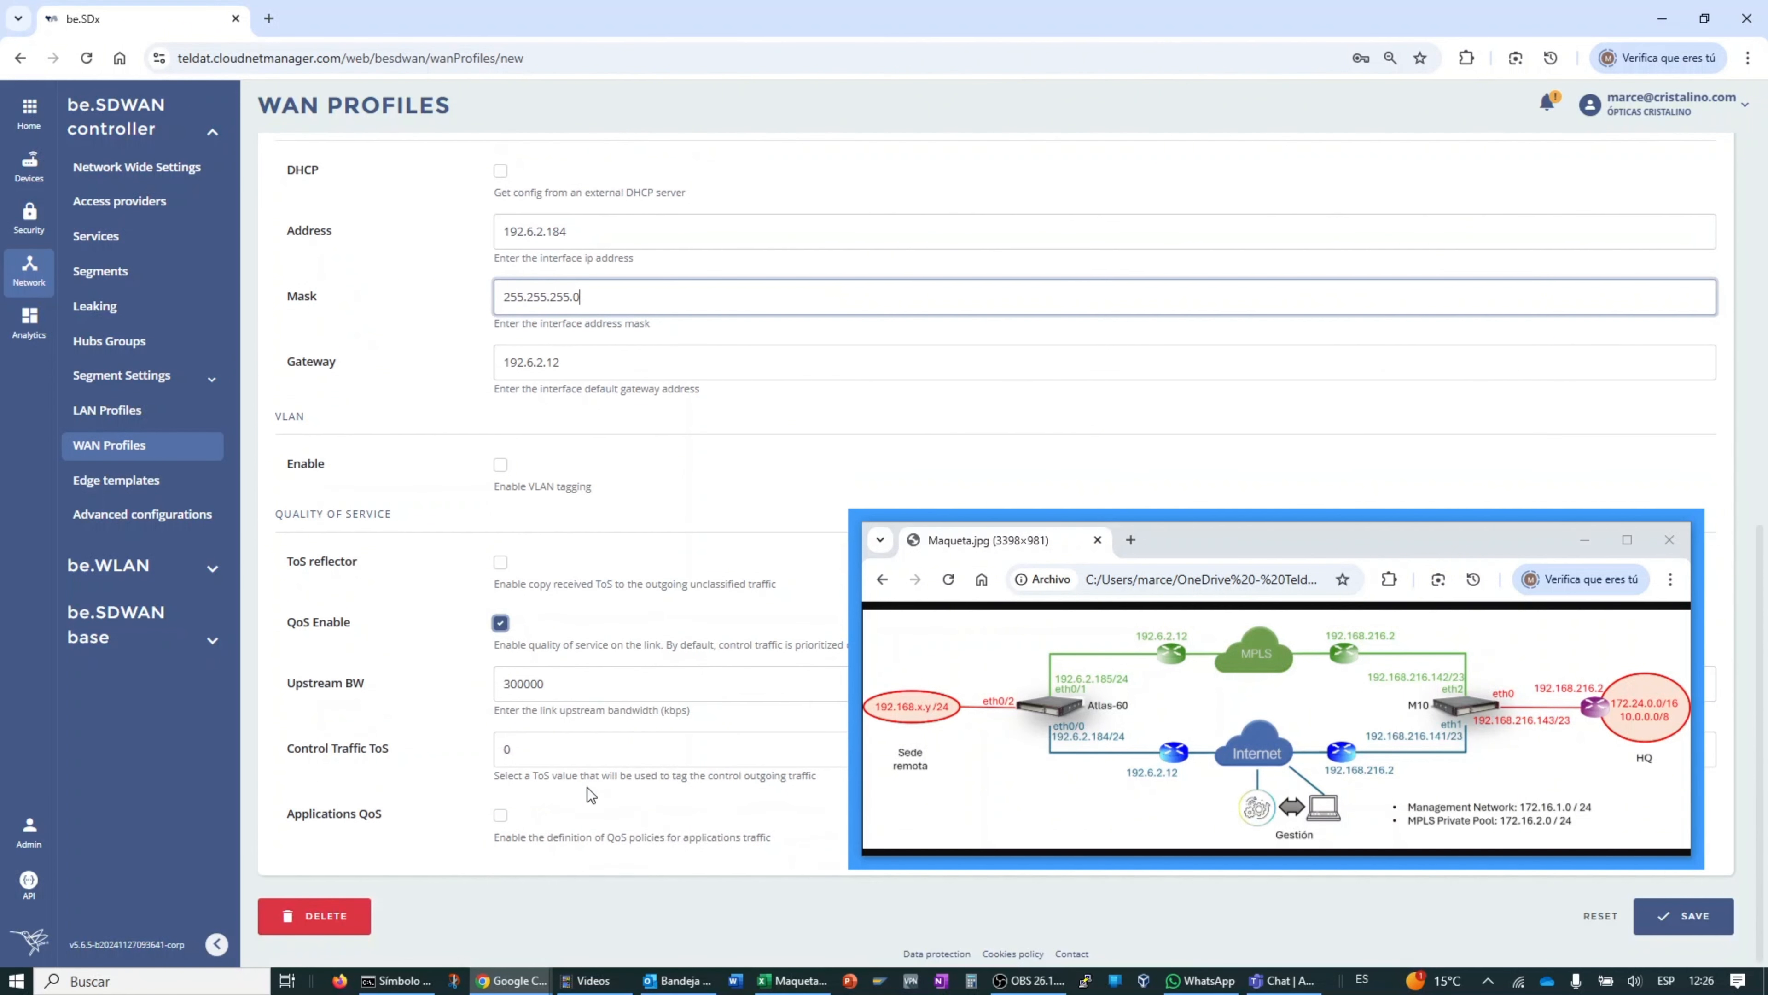
click(1693, 918)
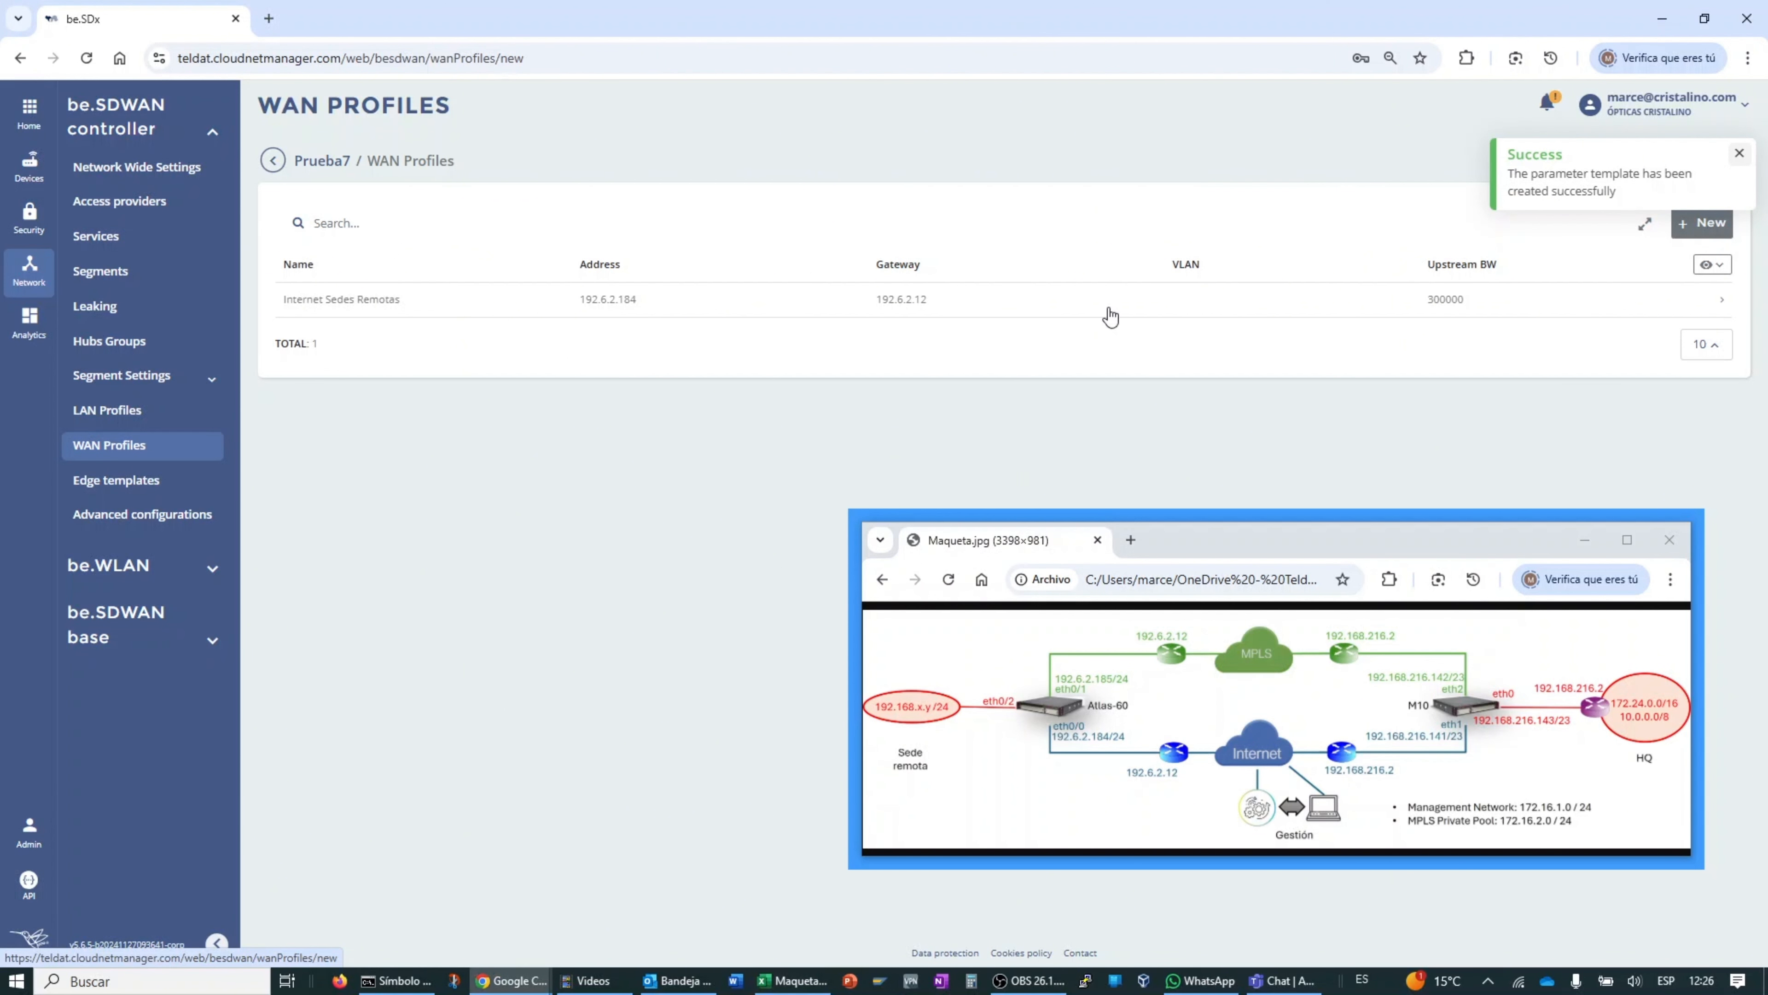
Step: Create a WAN profile named MPLS Sedes Remotas with MPLS as its access provider, and disable its stateful firewall and NAT
click(1703, 223)
click(554, 240)
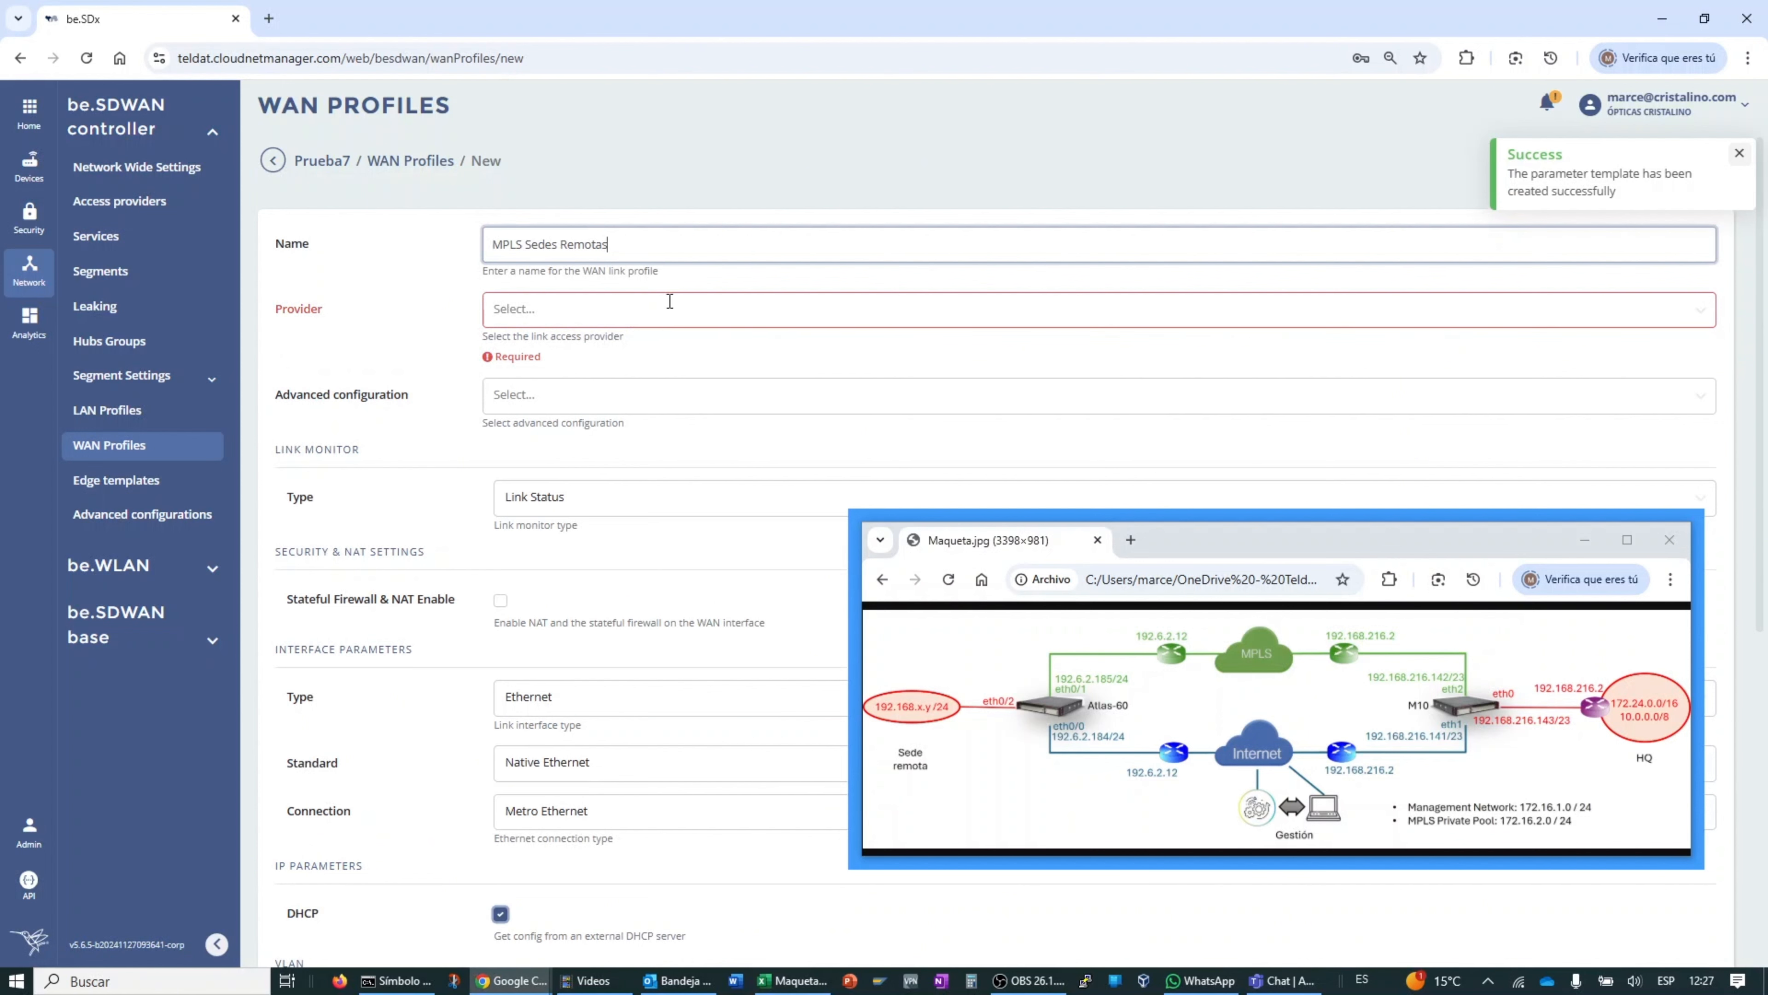
click(578, 312)
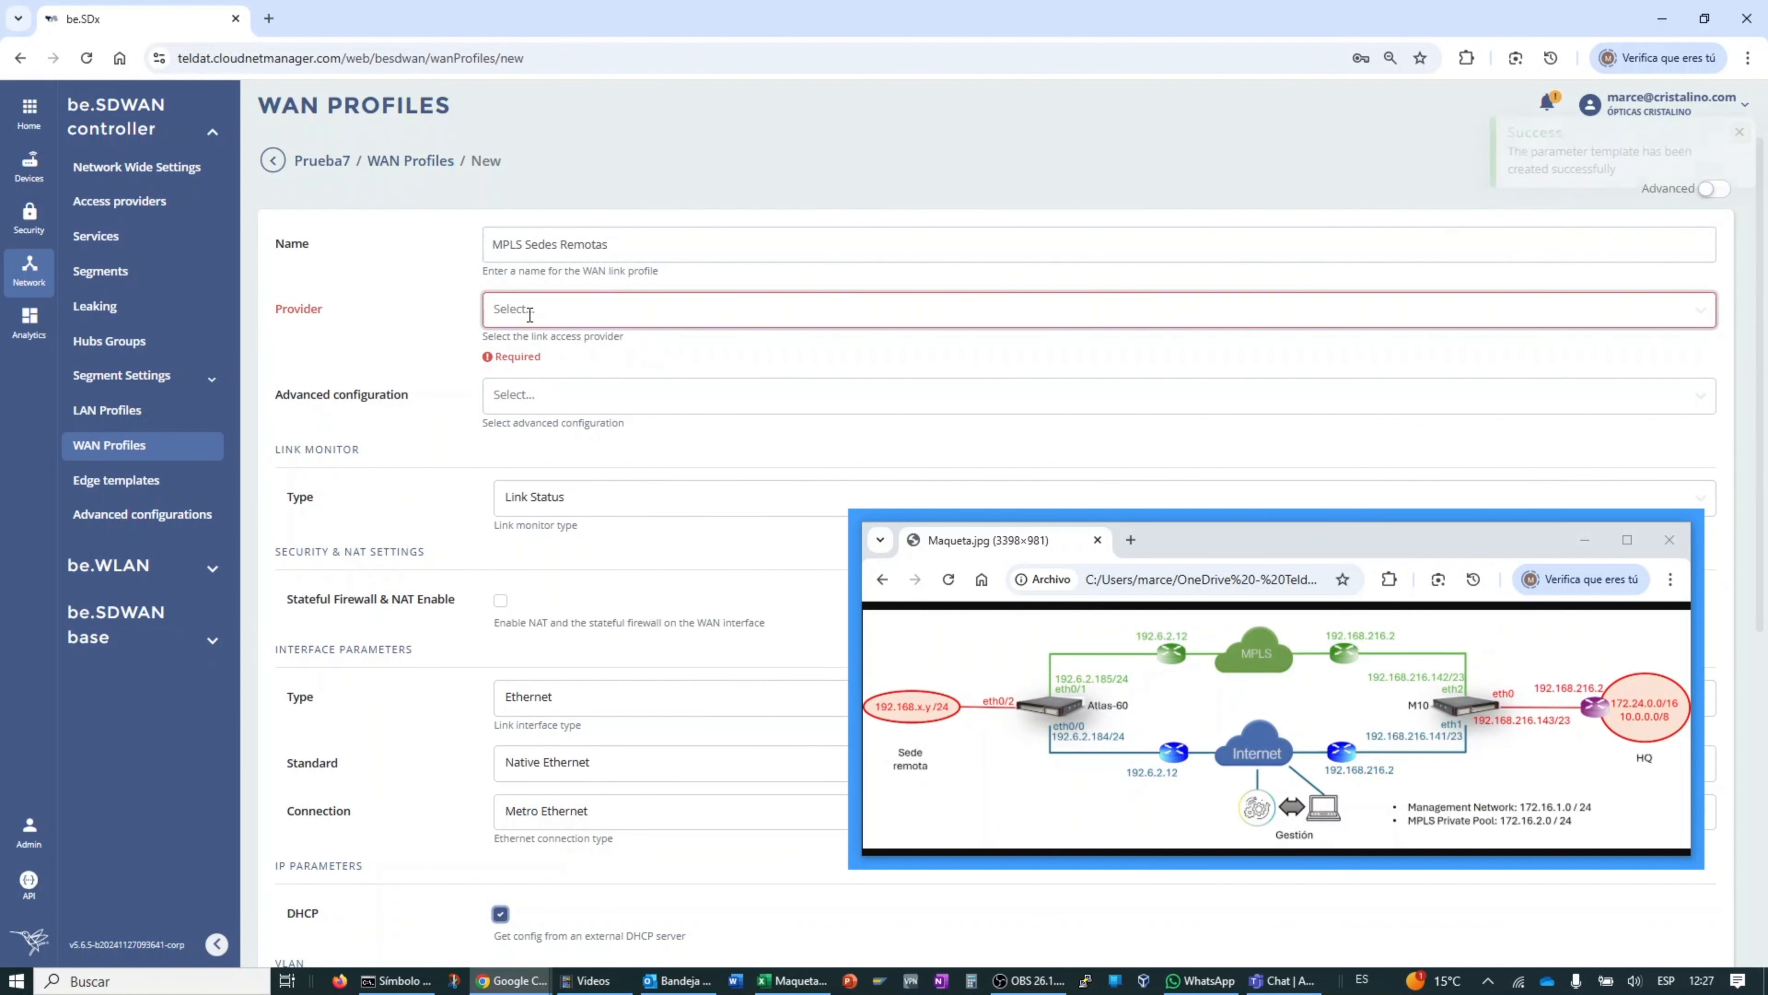
click(528, 369)
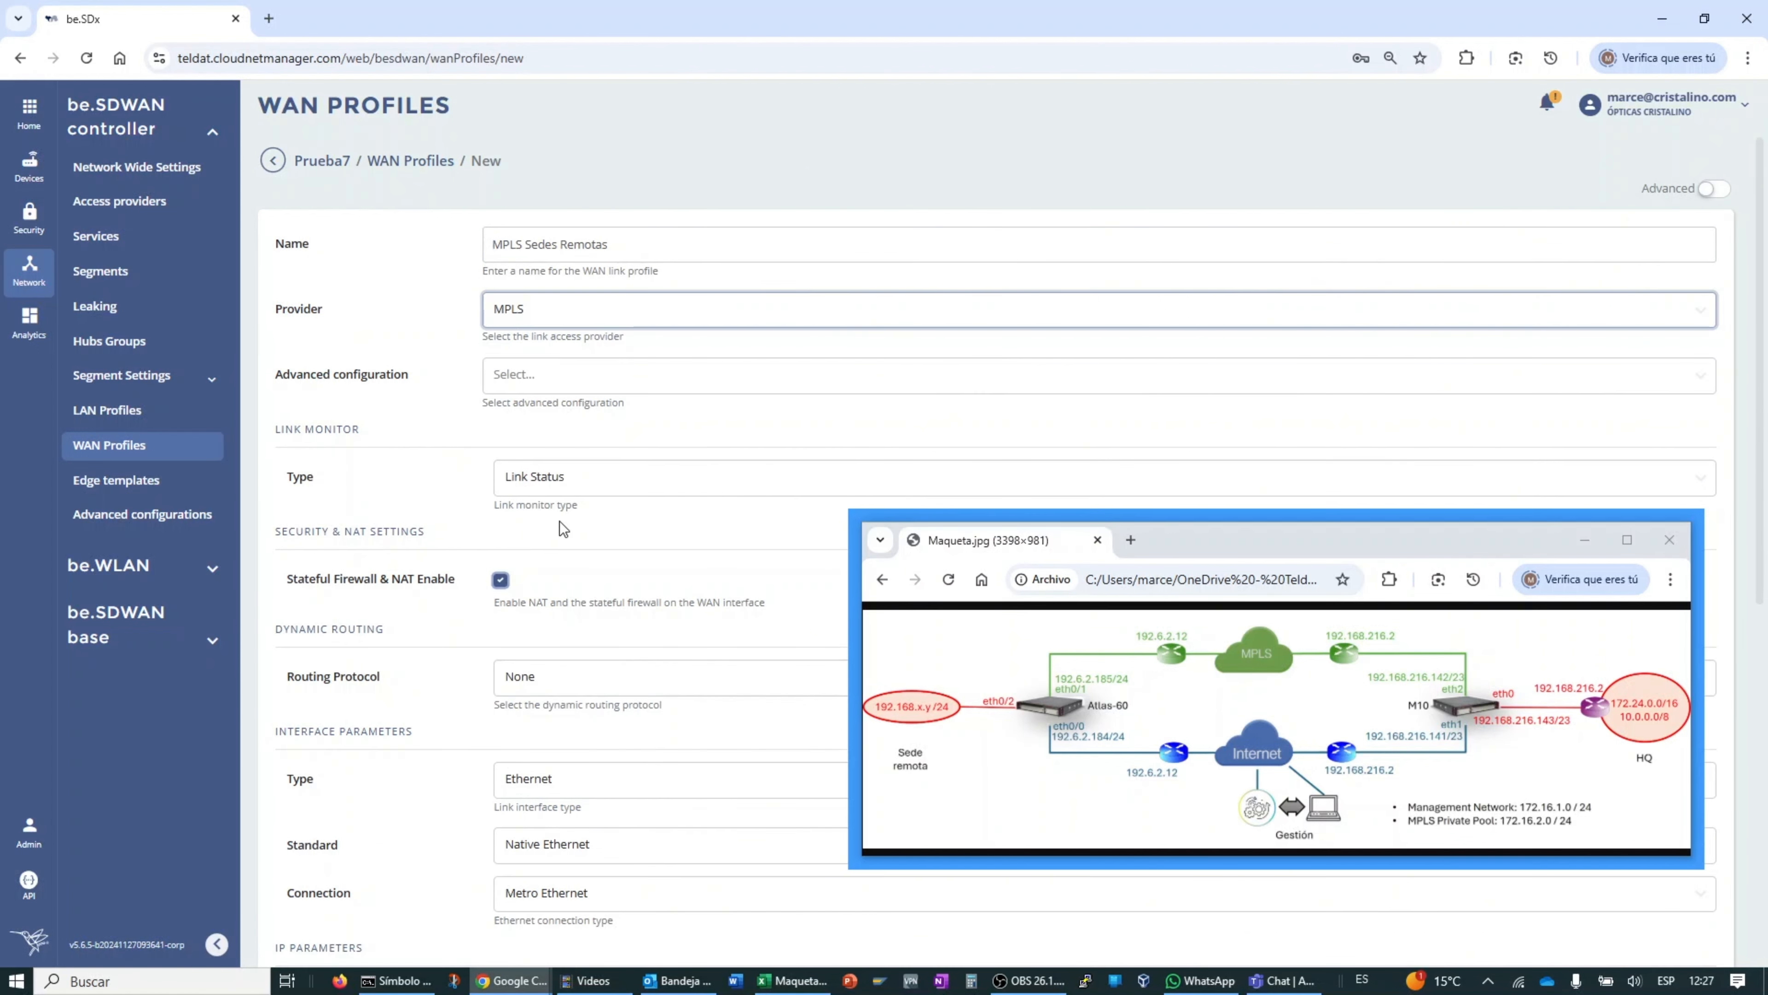
click(500, 581)
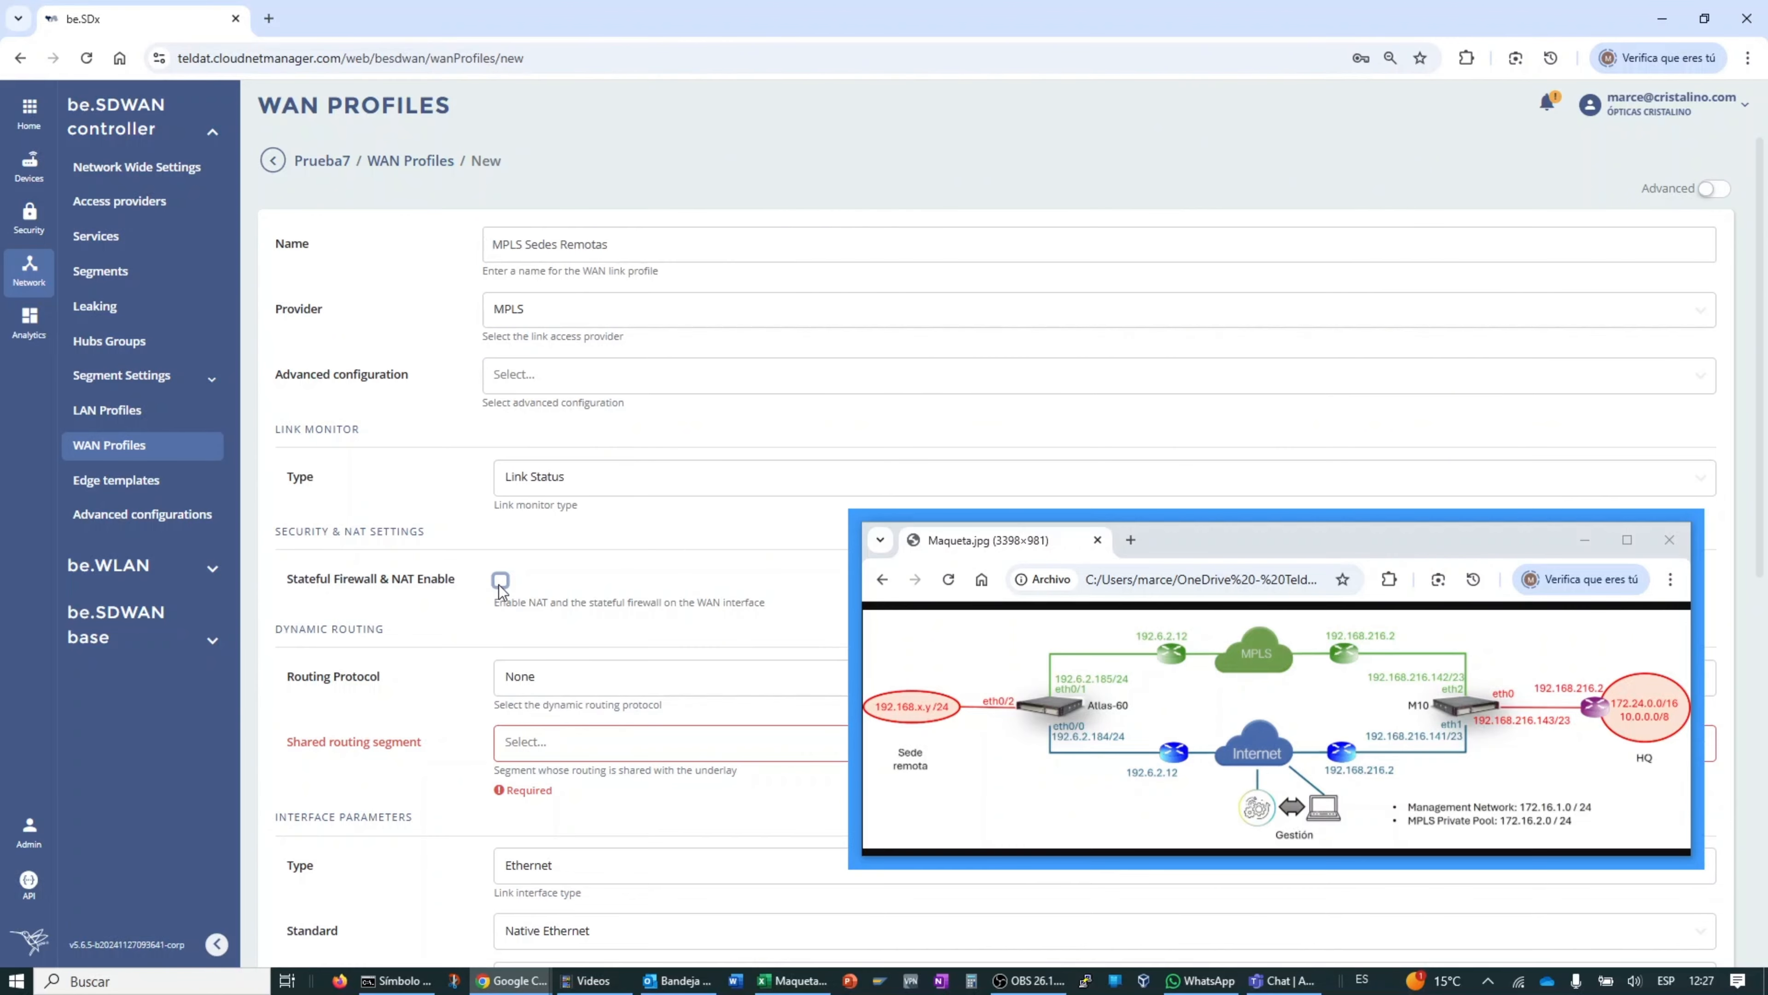
scroll(500, 589, down, 2)
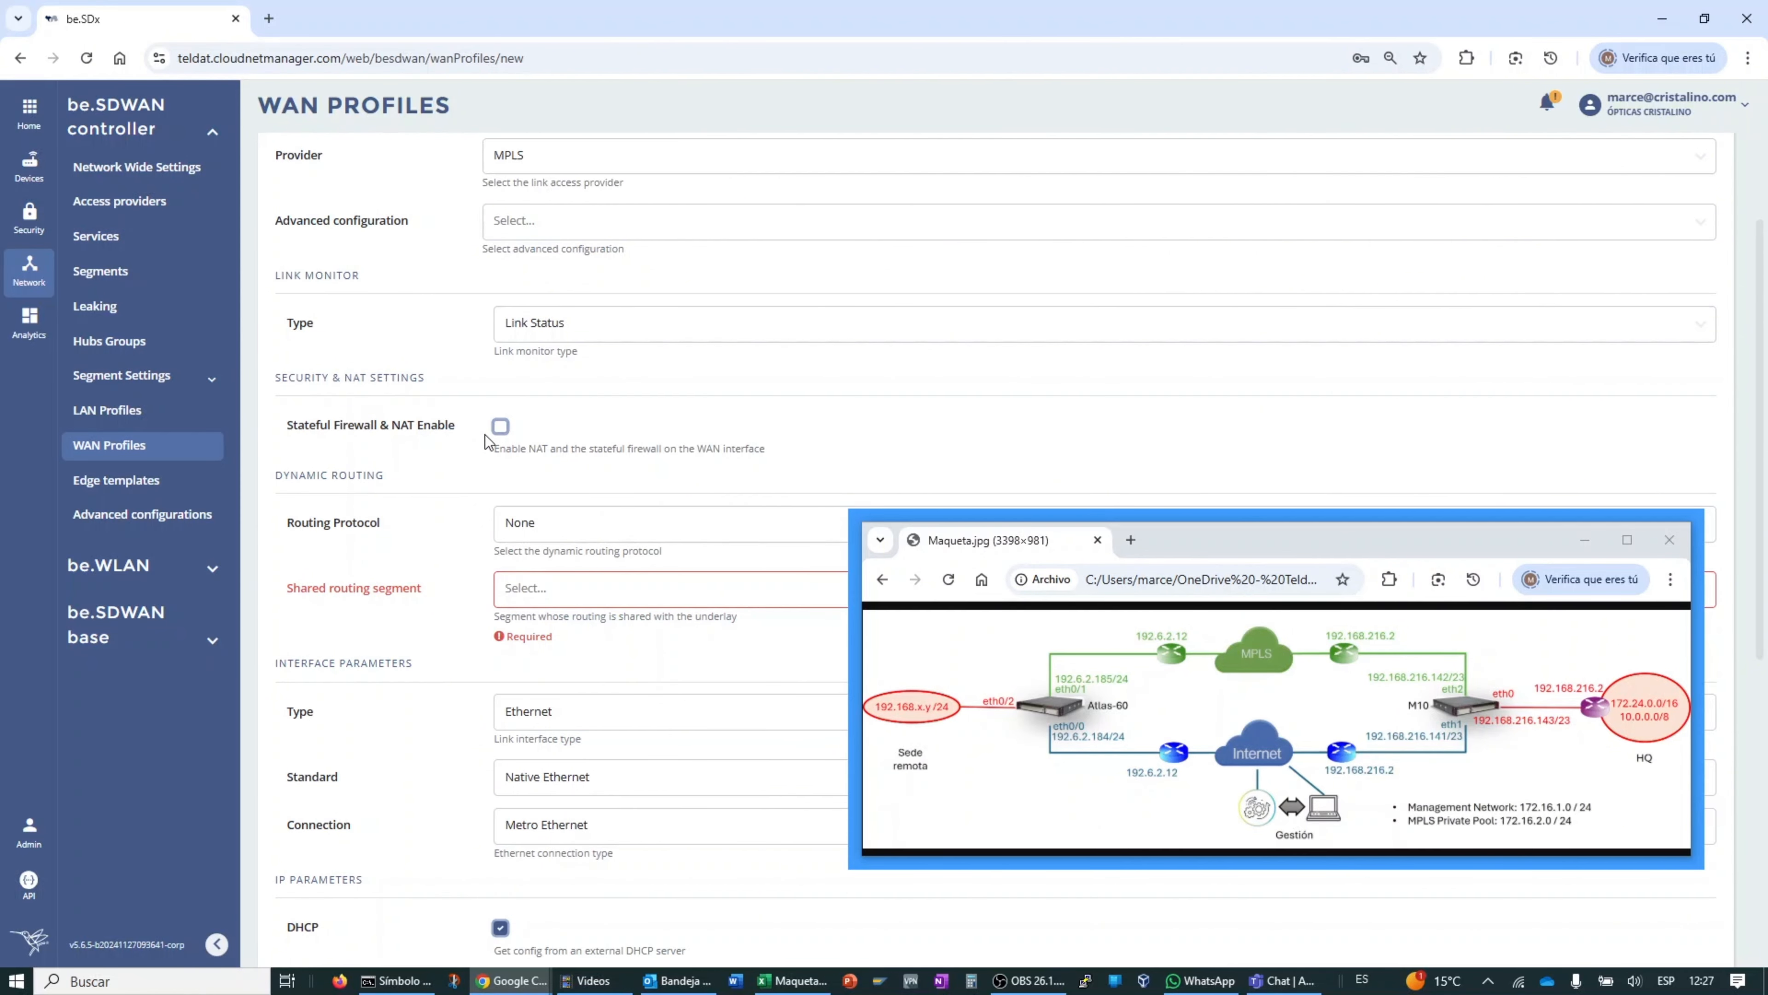
click(542, 527)
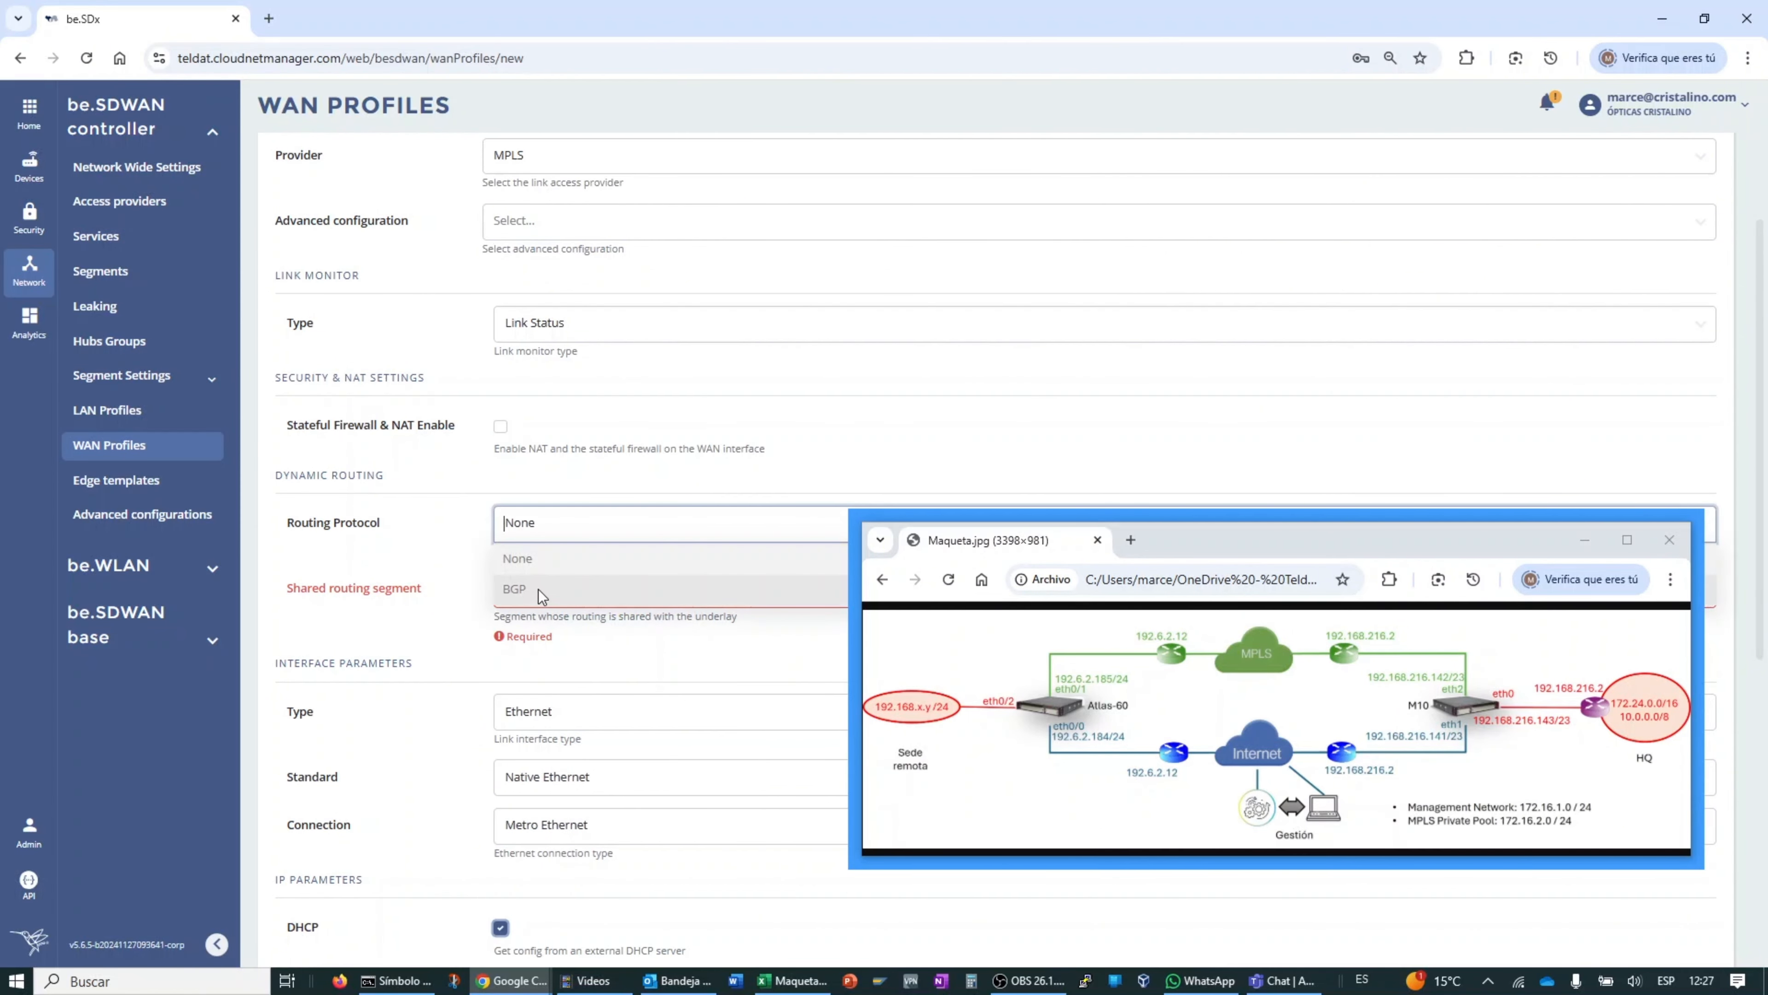
click(540, 588)
click(545, 523)
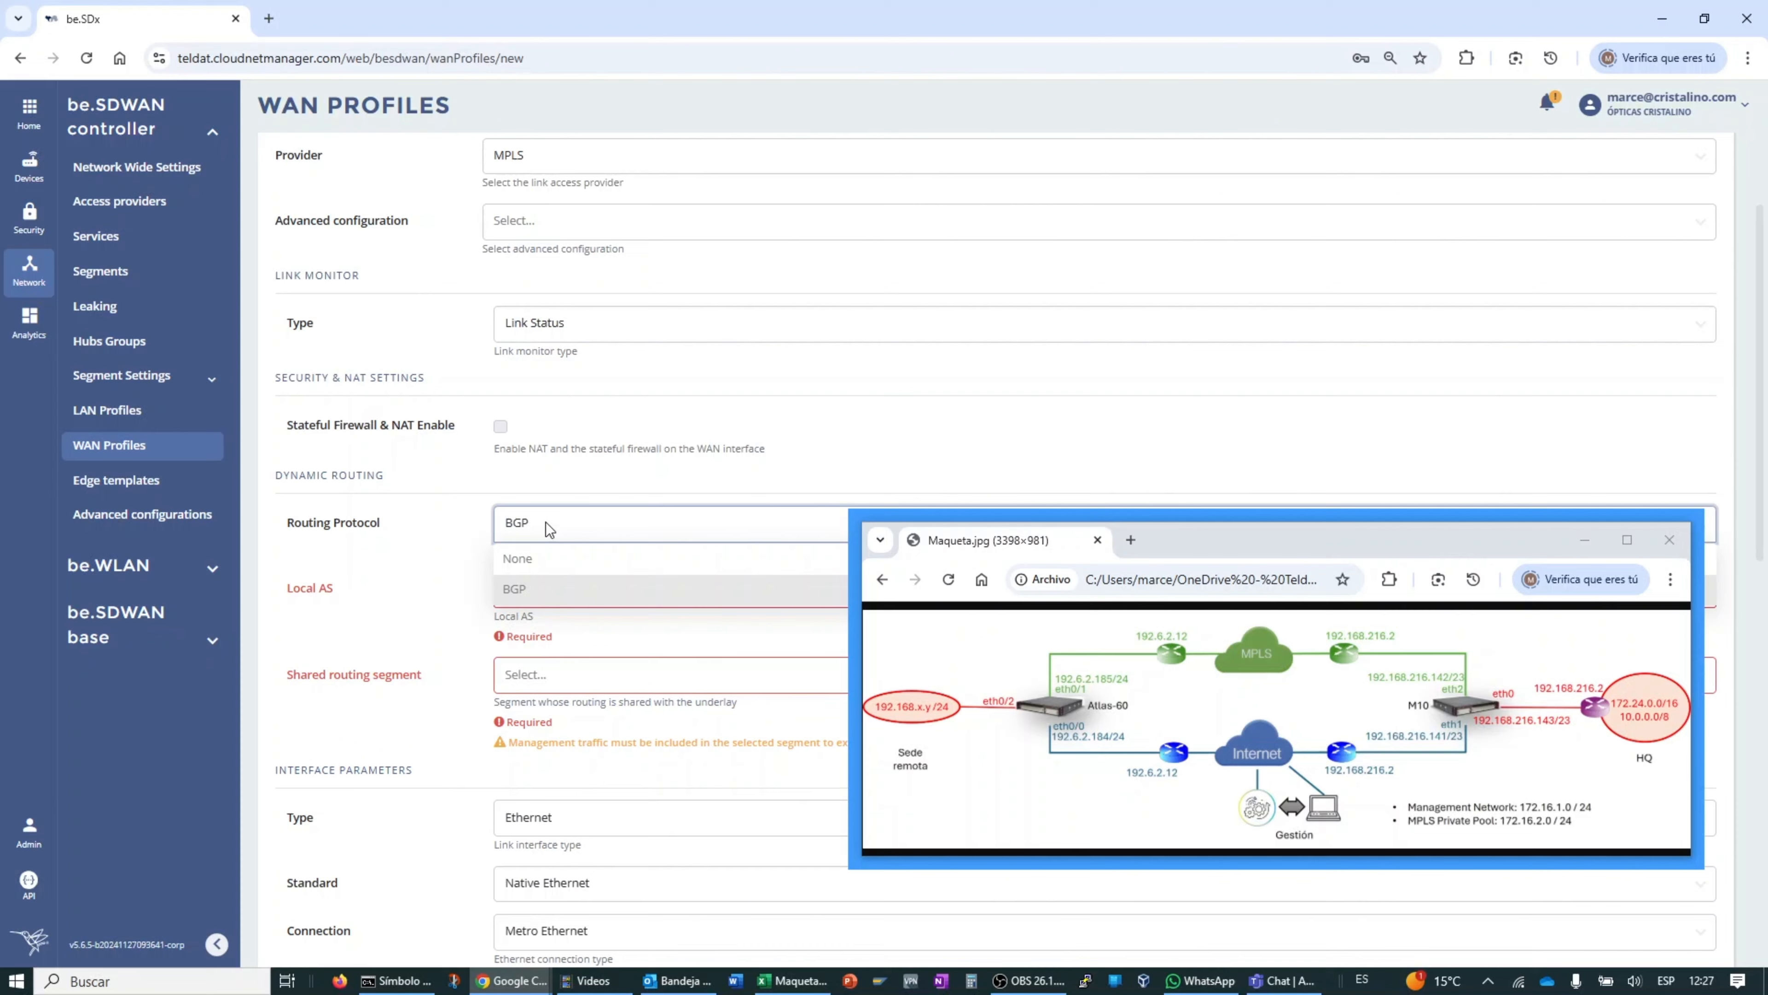
click(541, 558)
Step: Disable DHCP for the MPLS Sedes Remotas profile and set its interface address to 192.6.2.185
scroll(384, 607, down, 6)
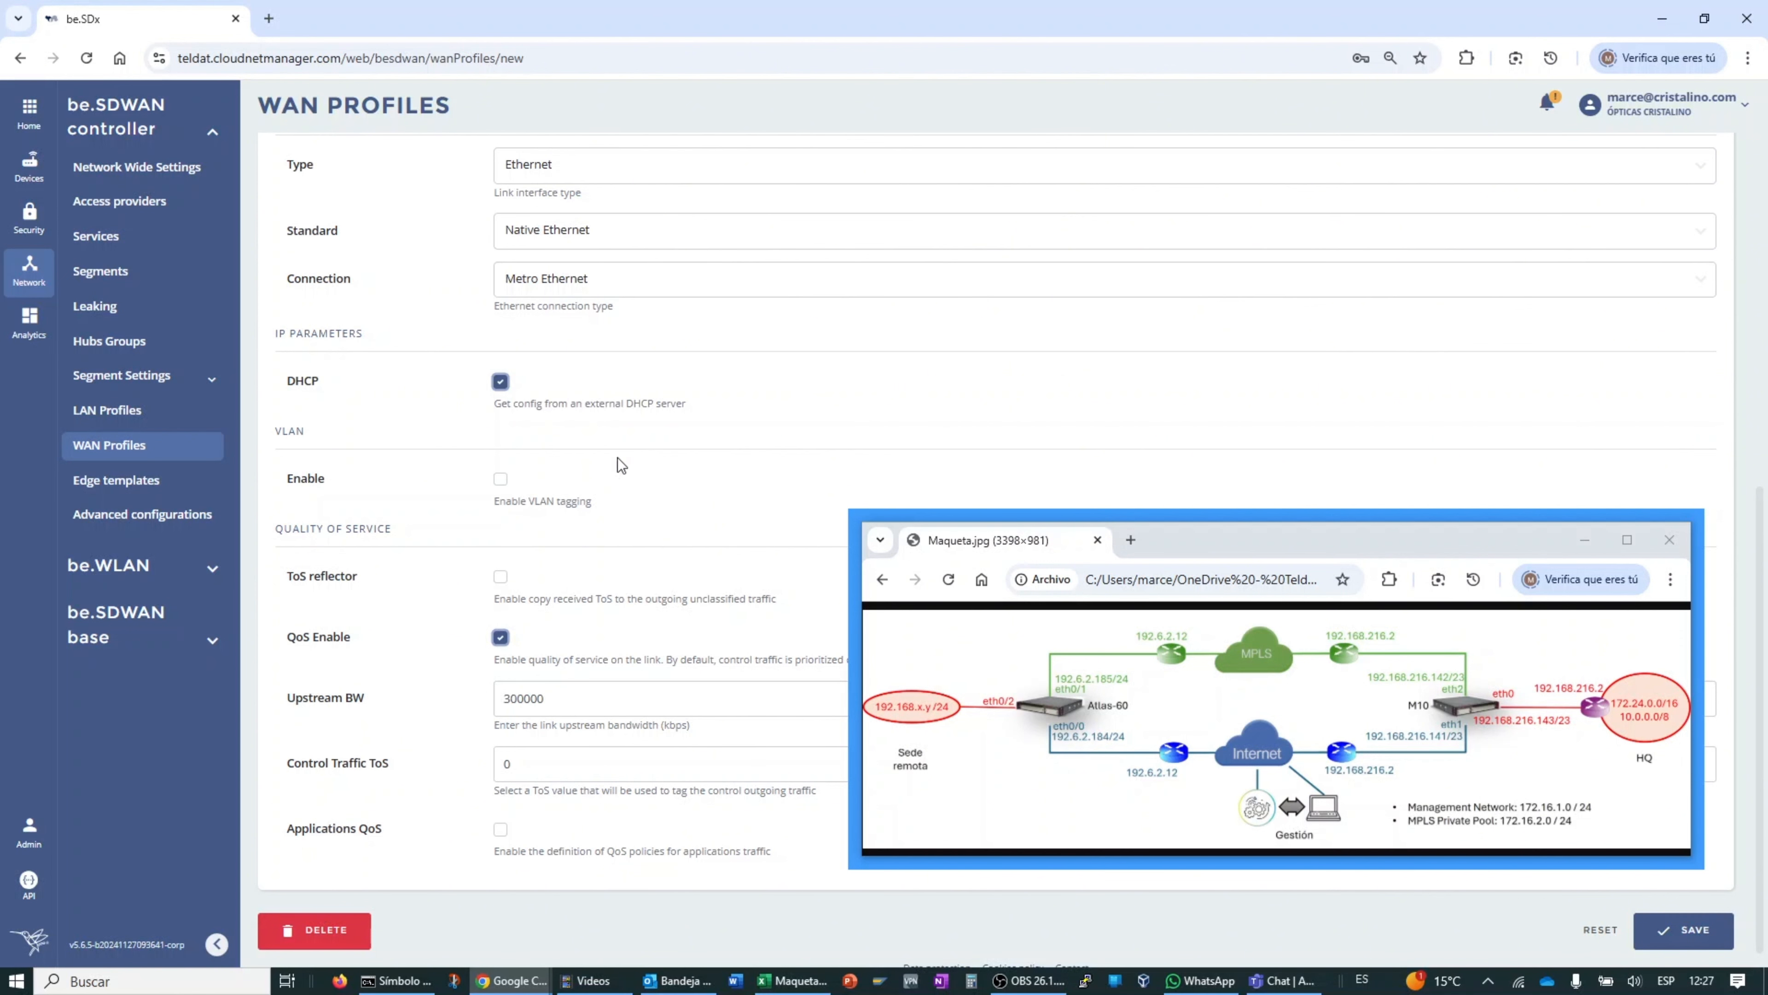
click(501, 381)
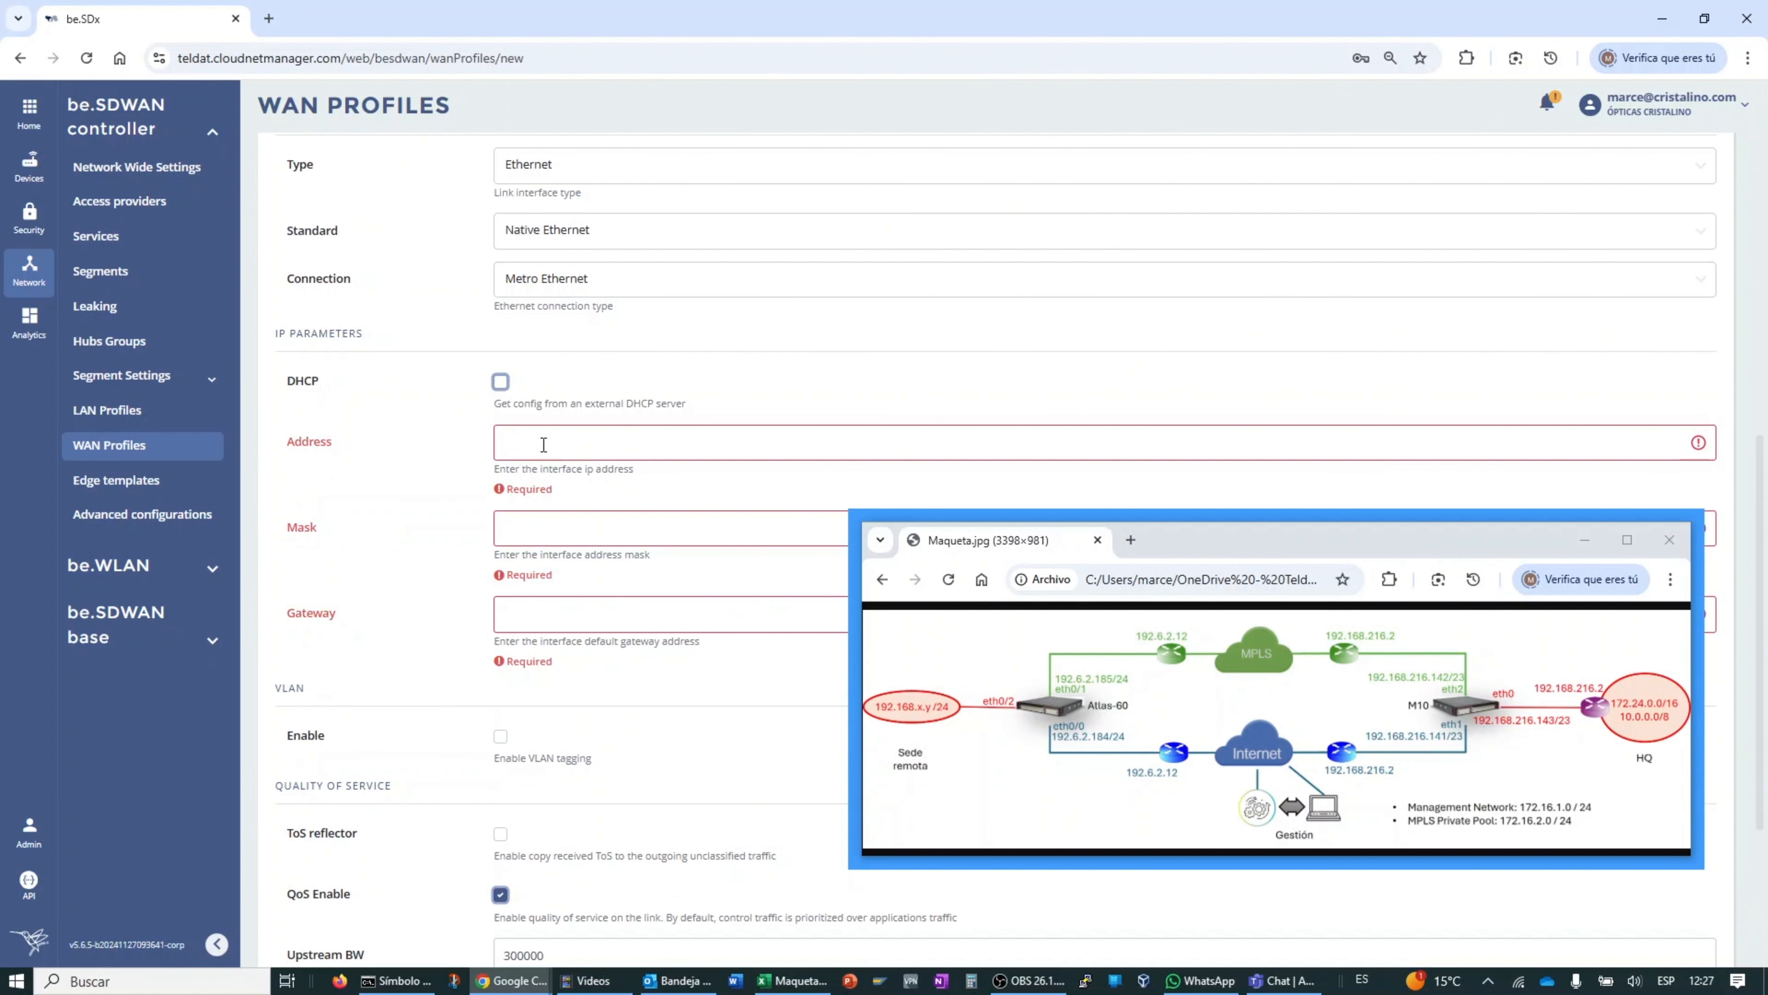
click(662, 440)
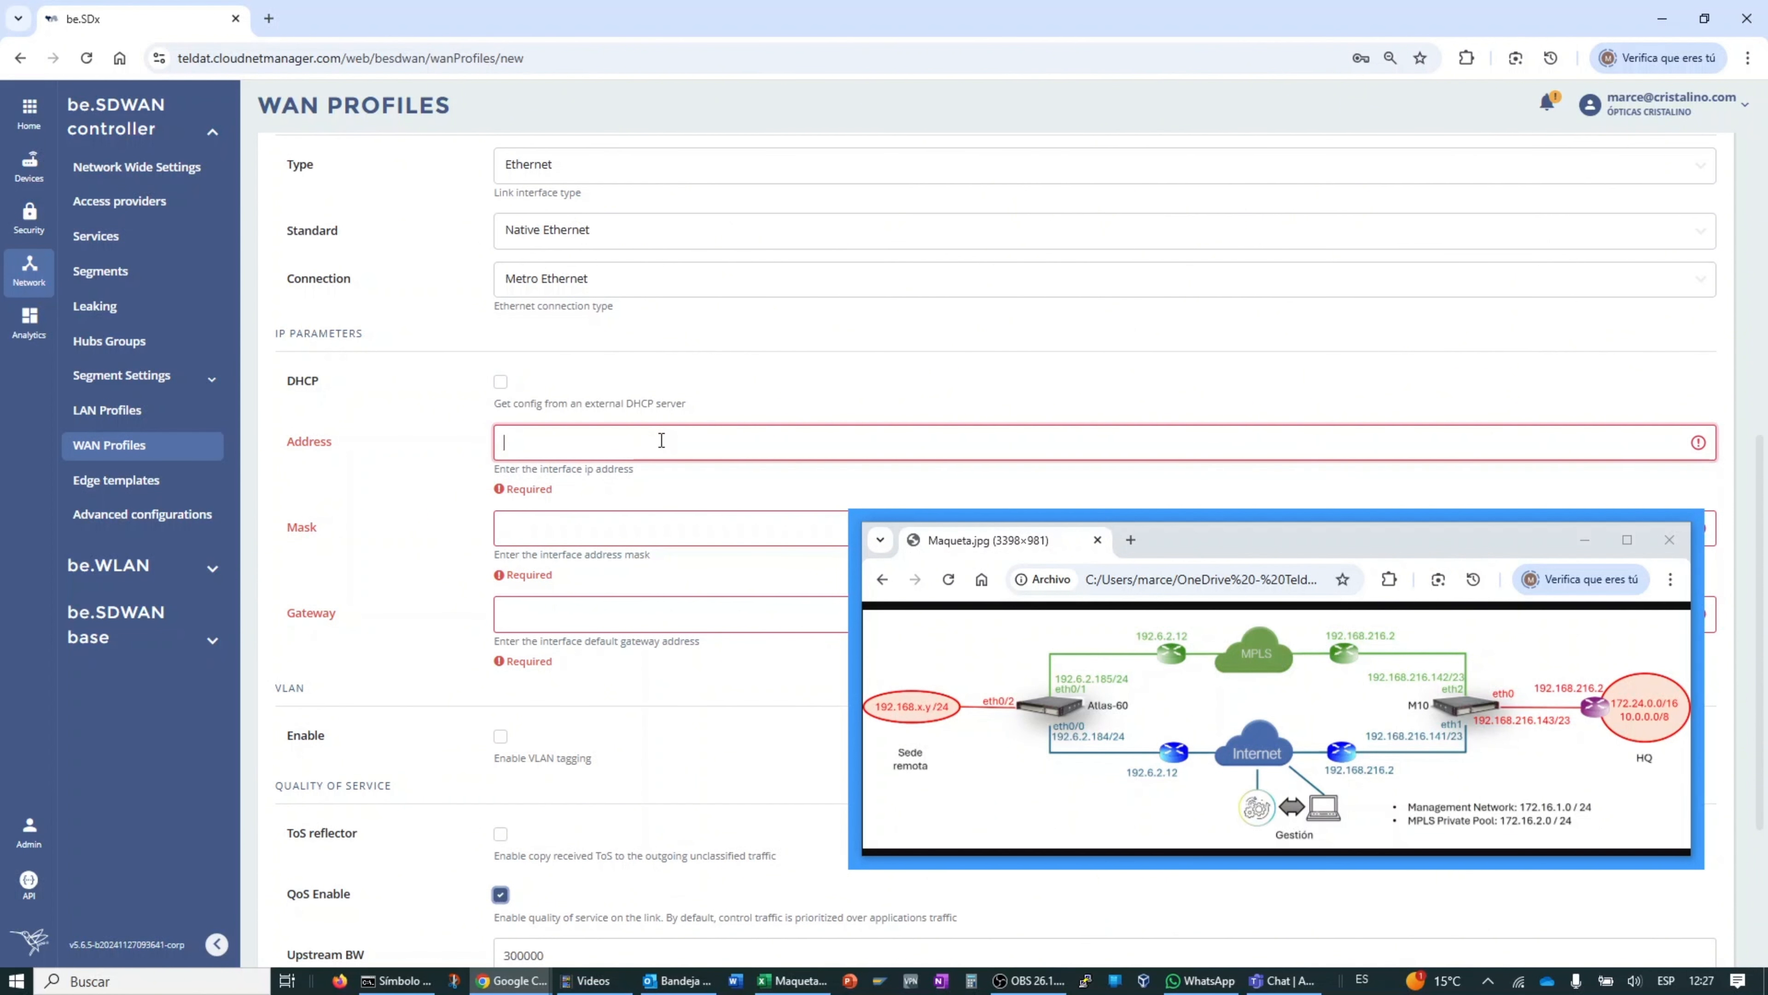
text(MPLS Sedes Remotas)
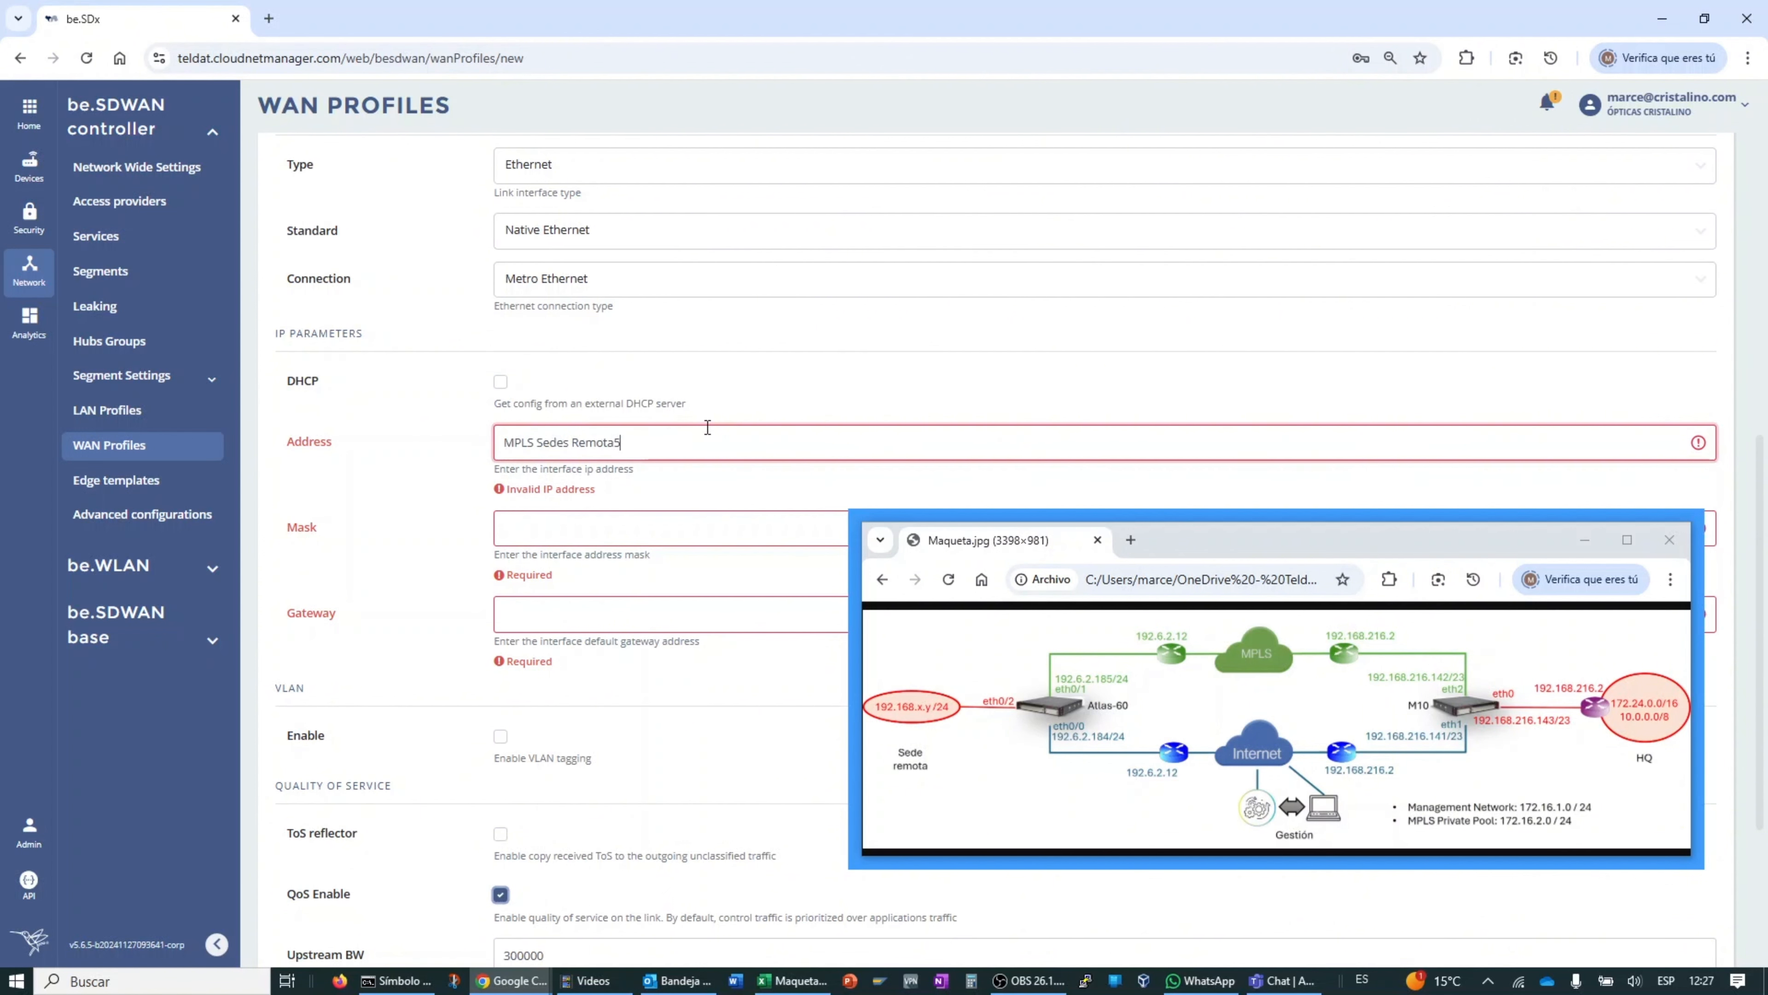
drag(678, 435, 249, 422)
text(192)
text(.168)
text(.)
key(BackSpace)
key(BackSpace)
key(BackSpace)
key(BackSpace)
text(6.2.185)
Step: Set the MPLS profile's mask to 255.255.255.0 and gateway to 192.6.2.12, and save the profile
key(Tab)
text(2)
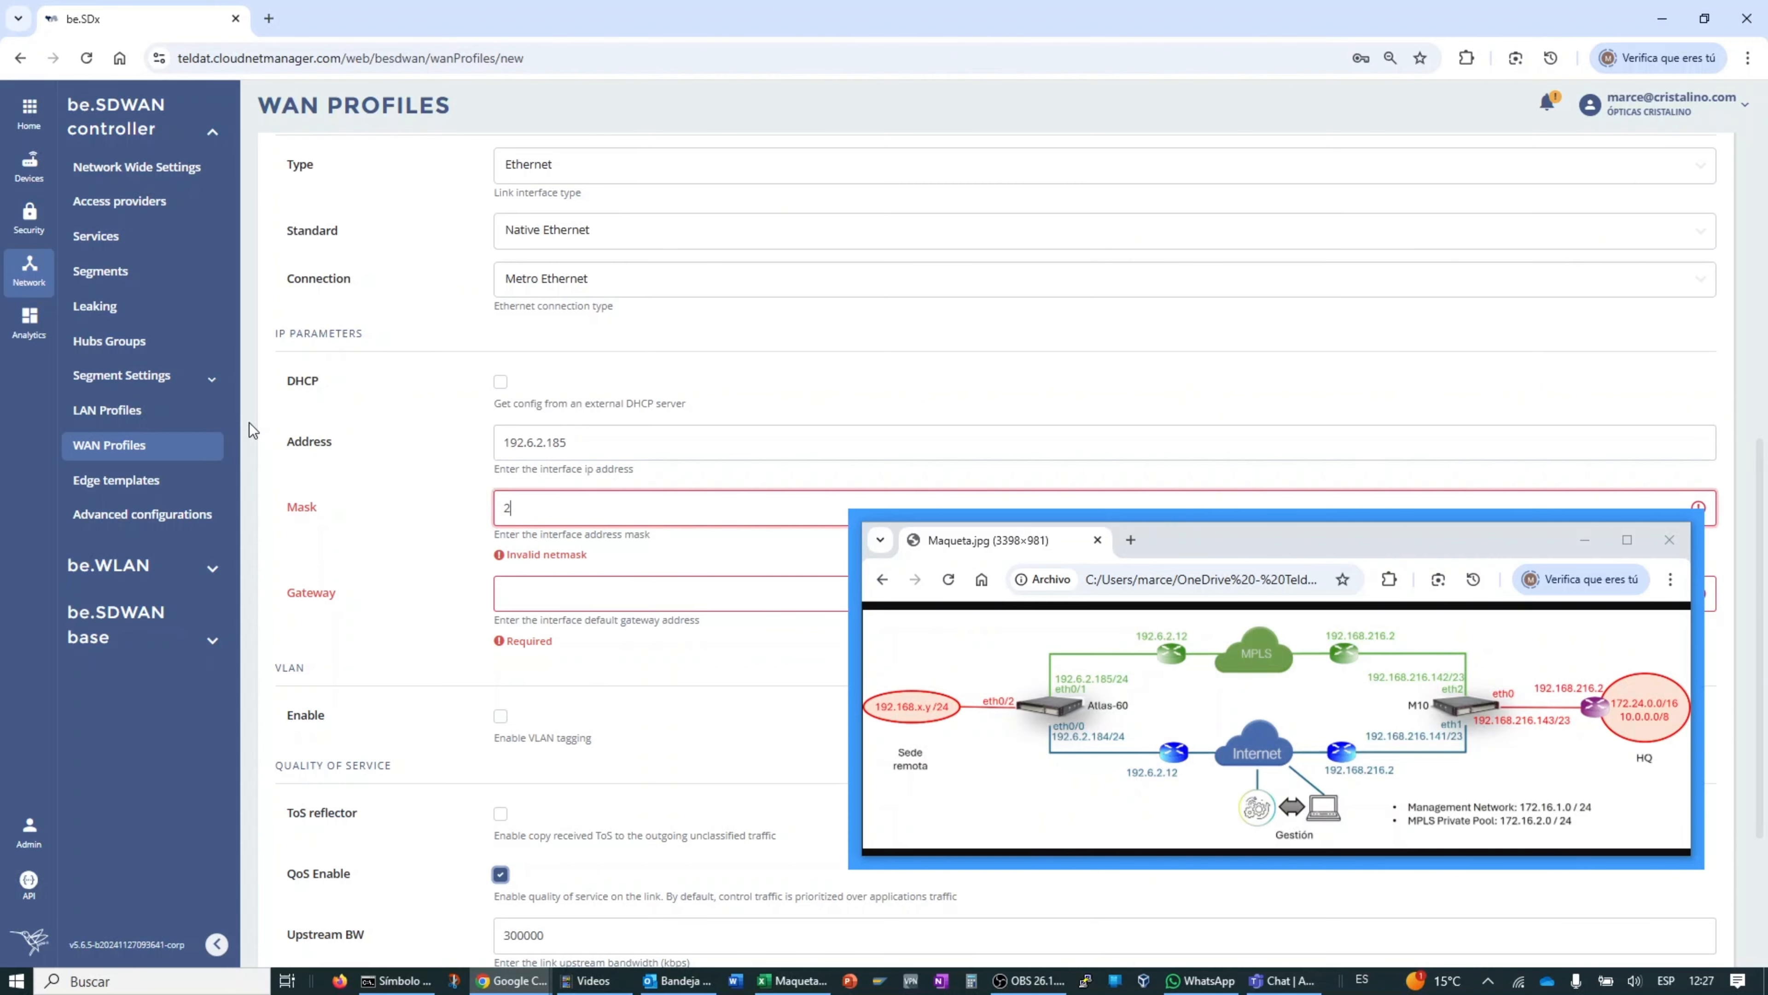
text(55.255.255.0)
key(Tab)
text(192.6.2.12)
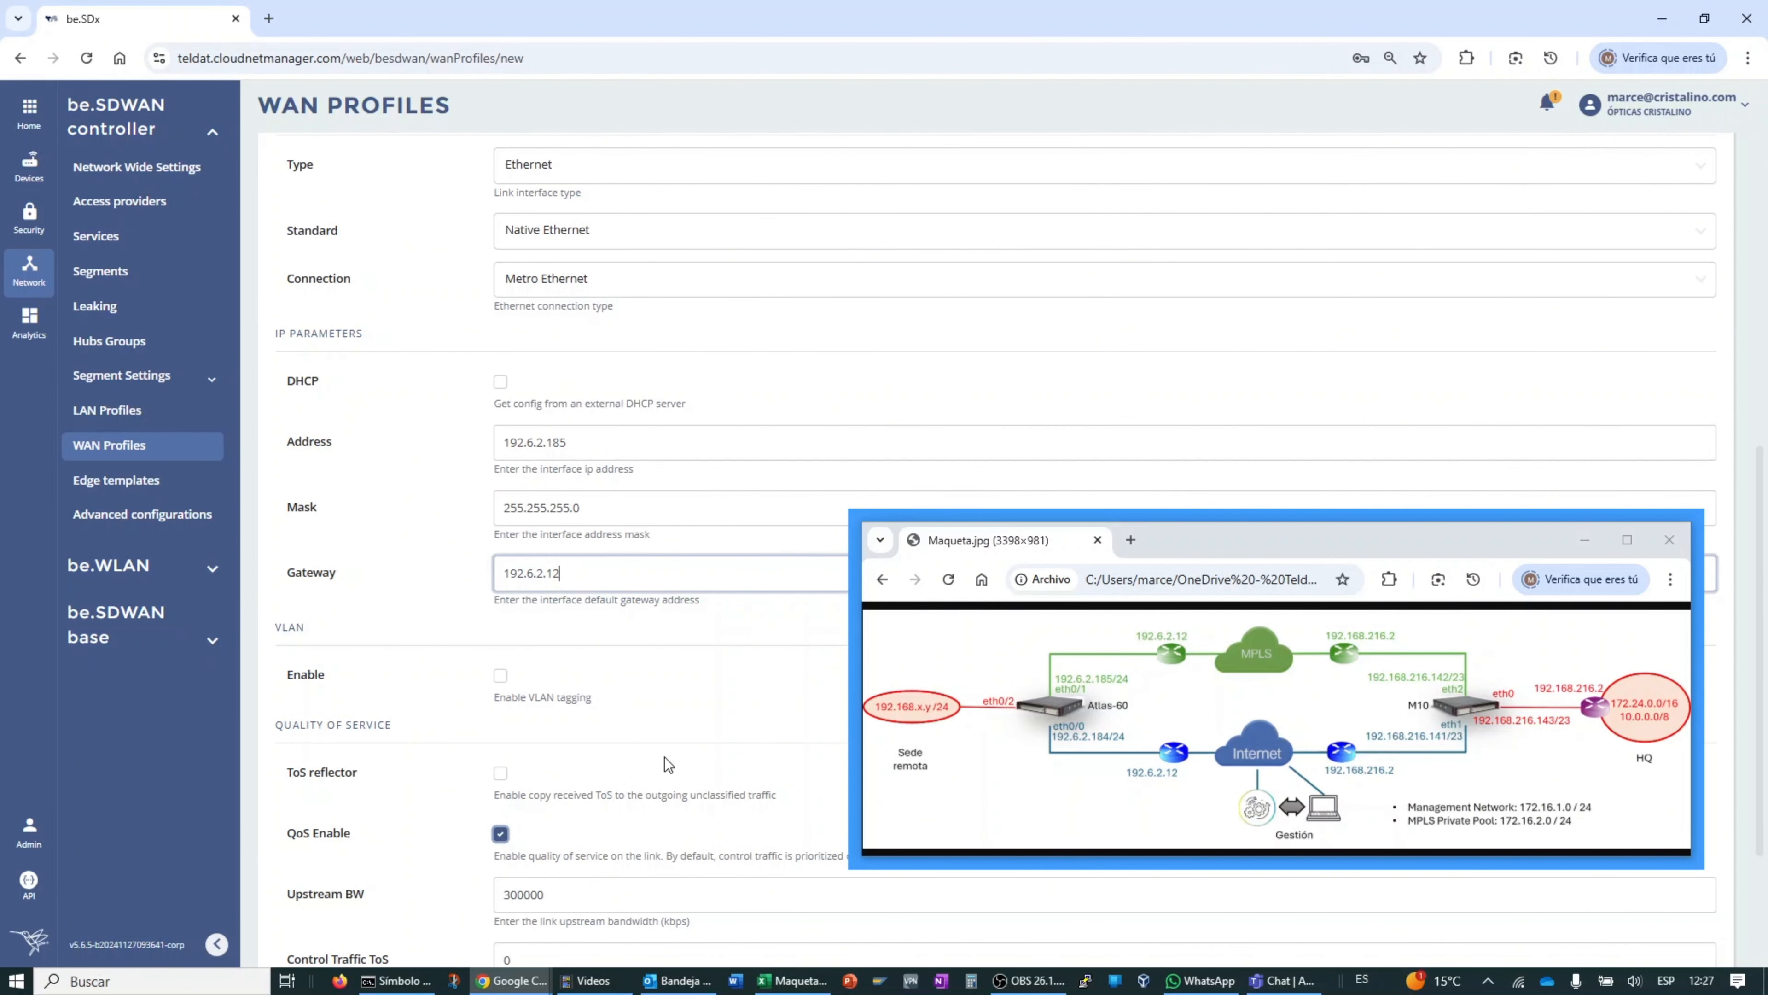
scroll(668, 767, down, 3)
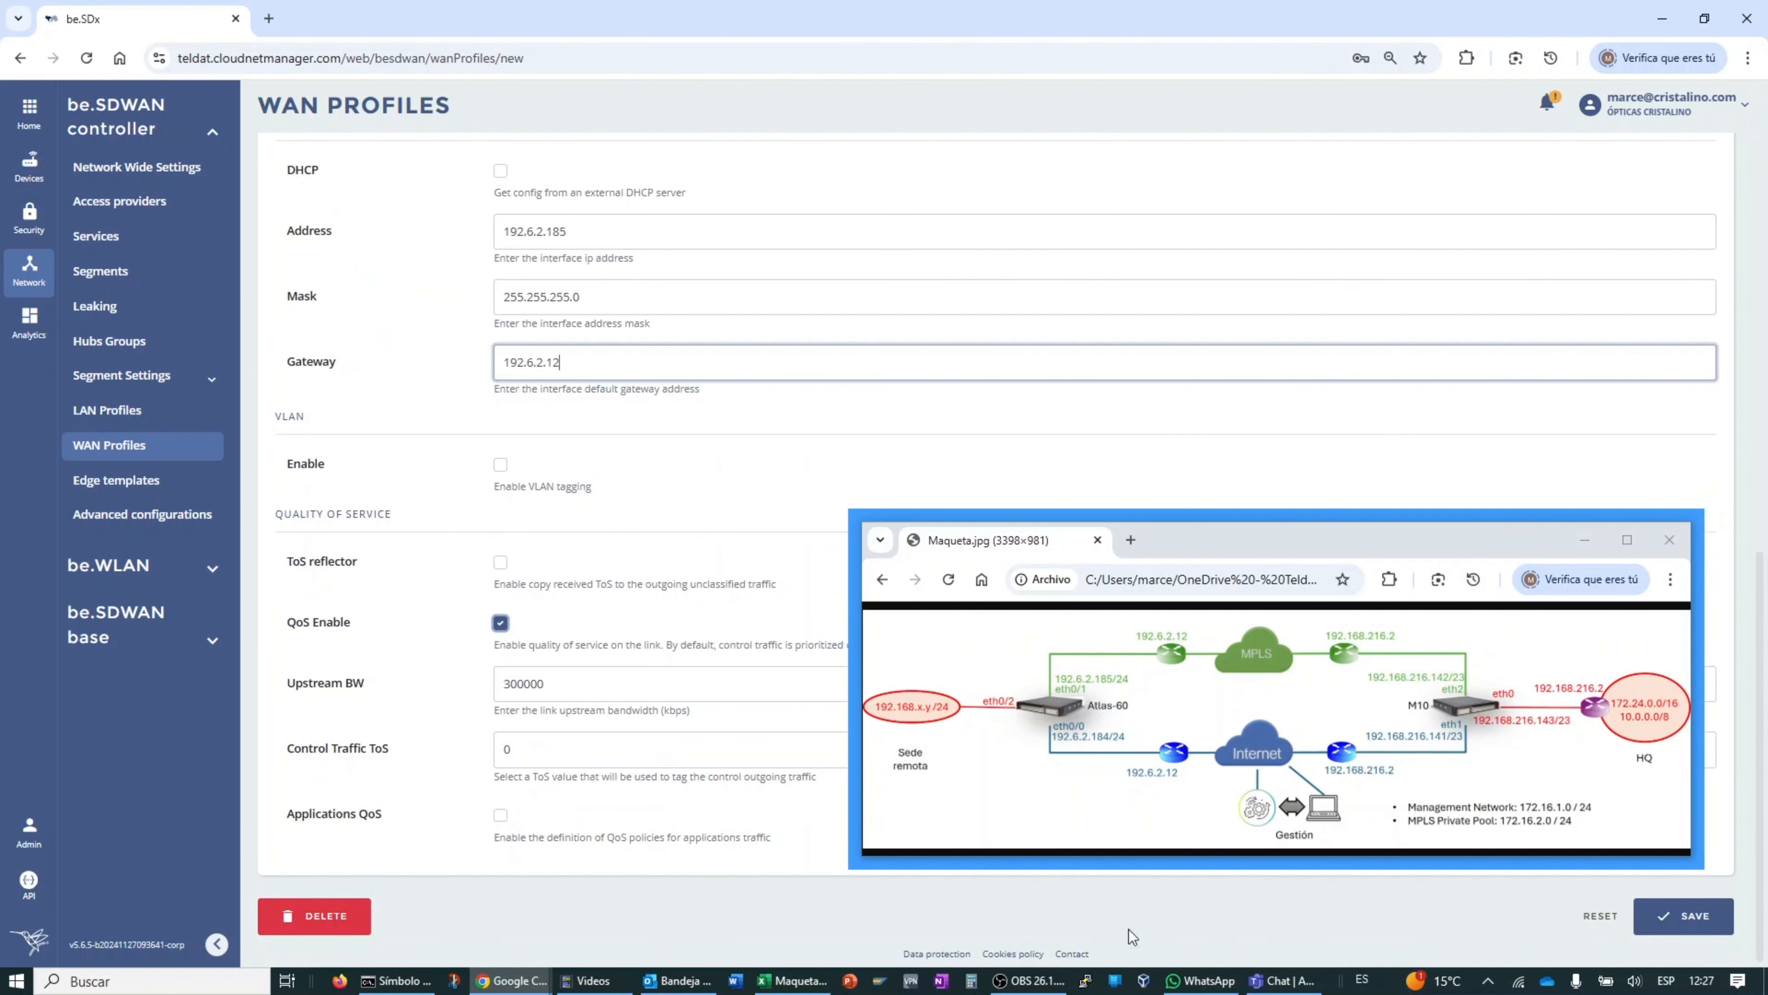
click(1689, 917)
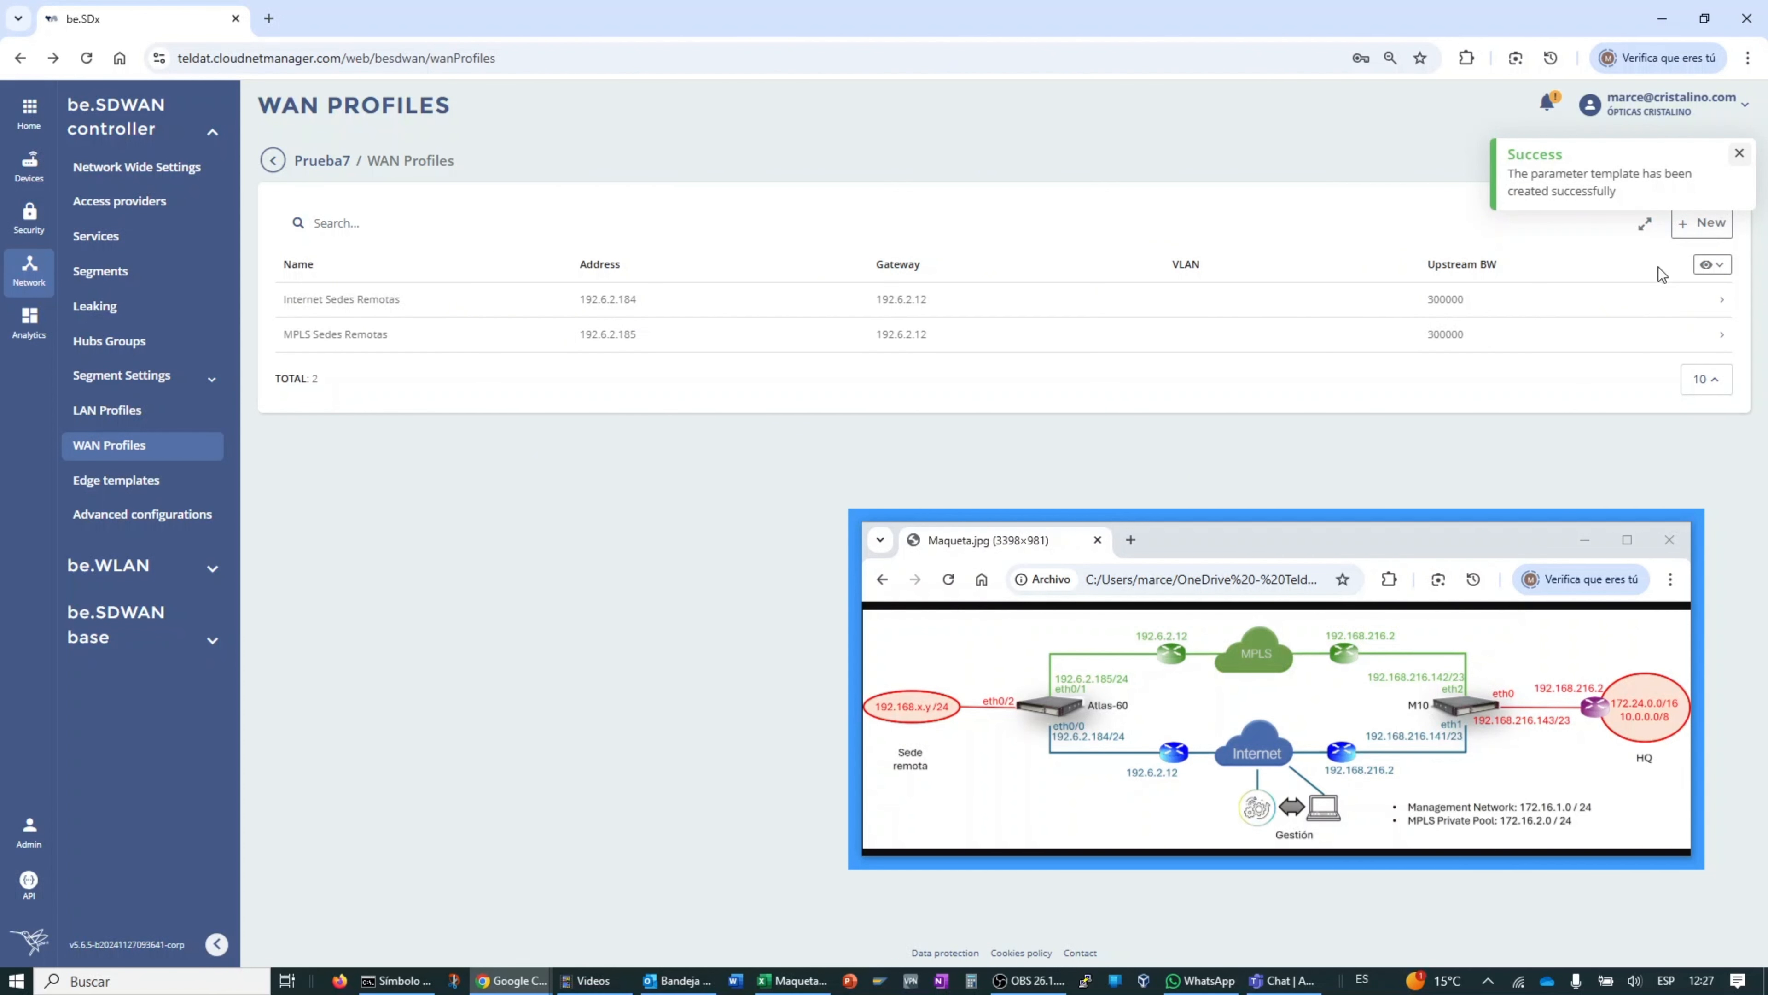
Step: Create another WAN profile named Internet HQ with Internet as its access provider
click(1699, 224)
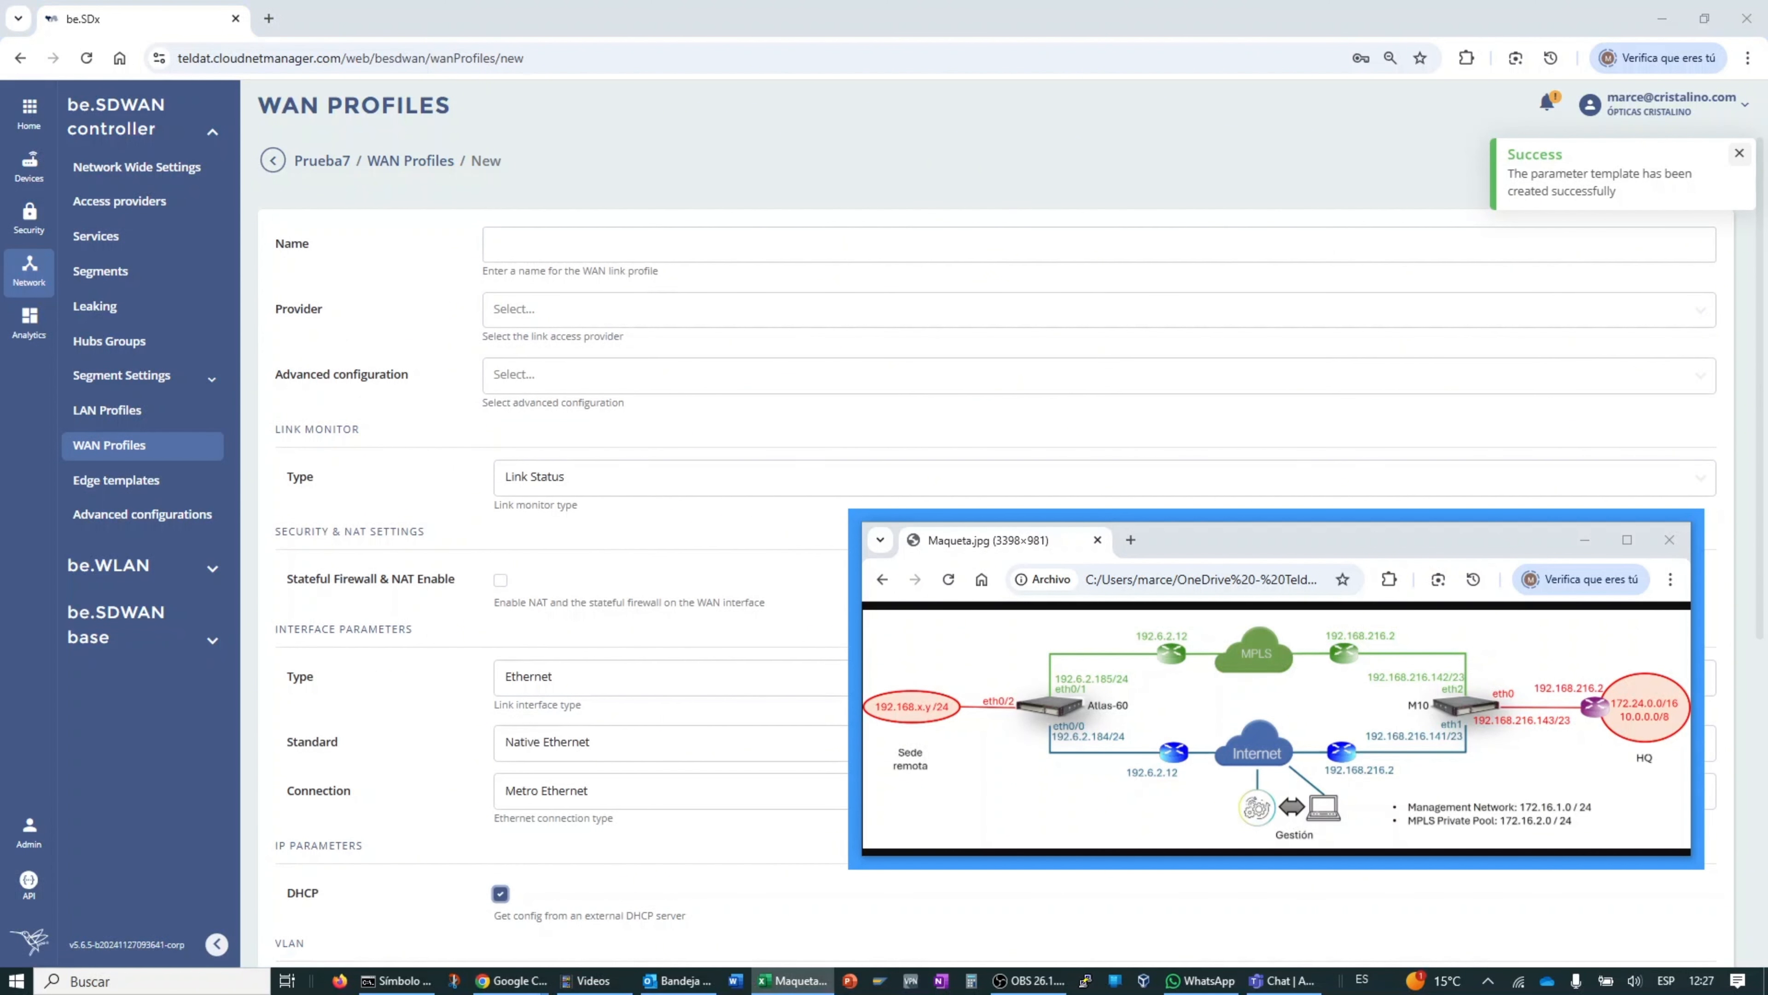
click(618, 253)
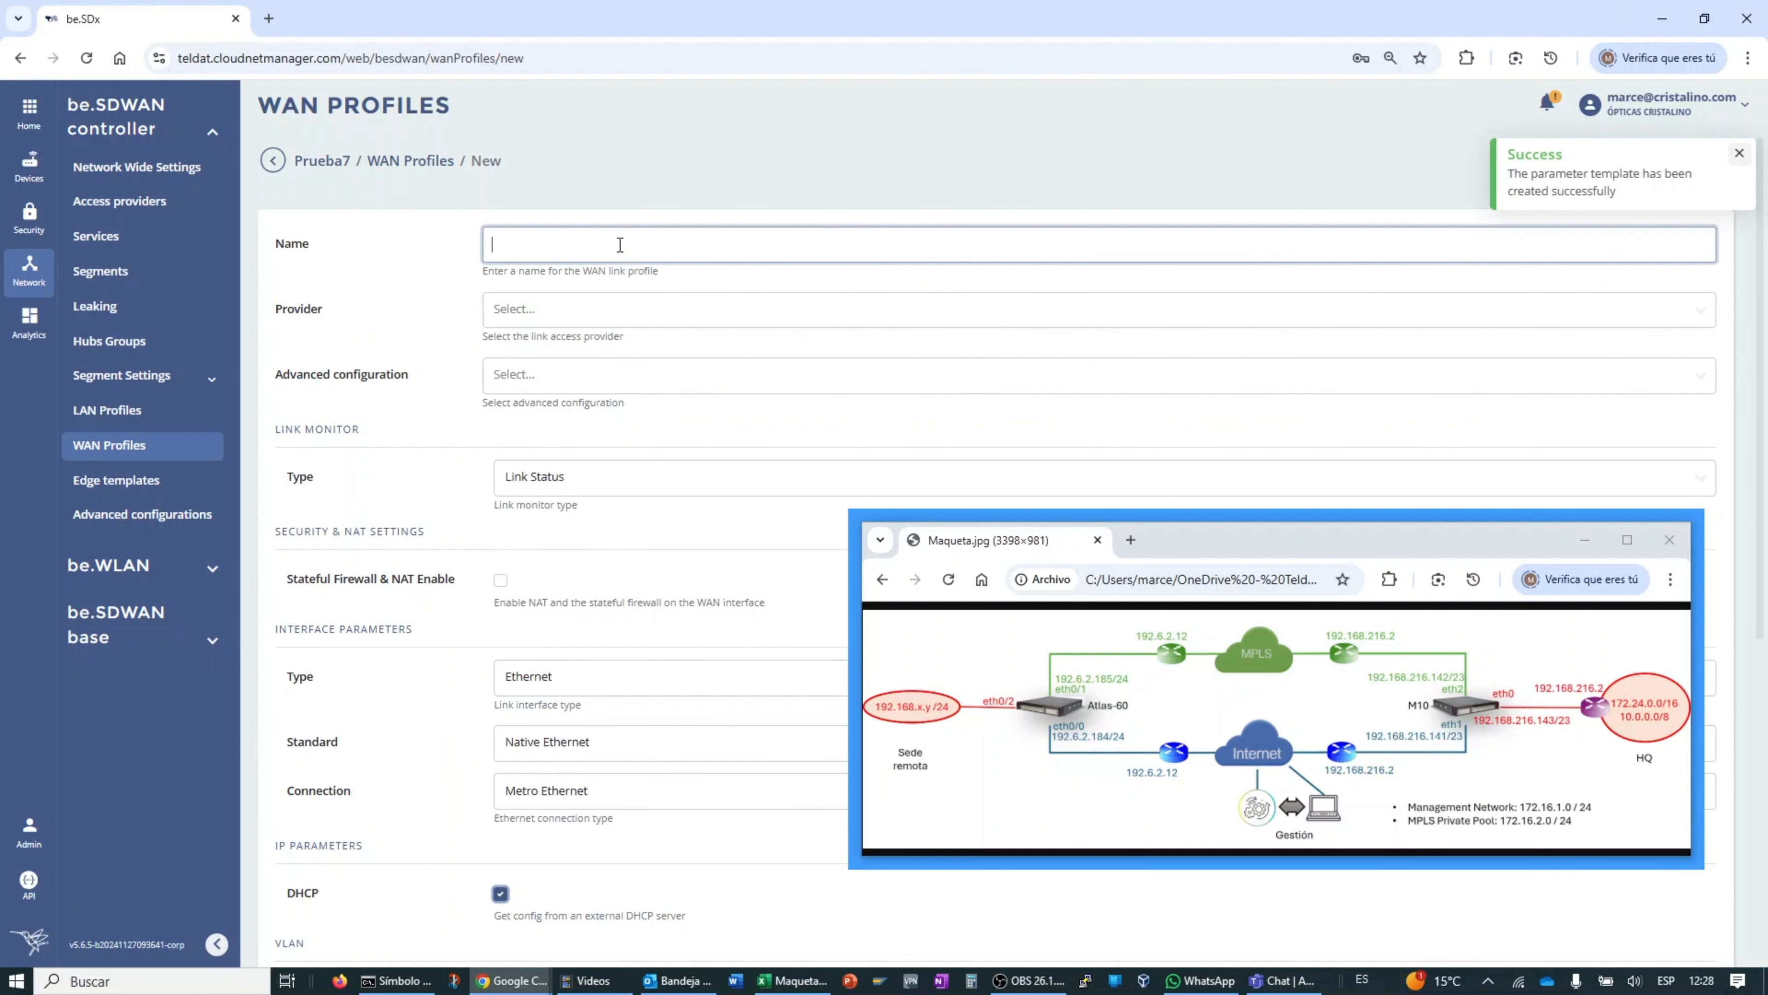
text(Internet HQ)
drag(620, 244, 486, 283)
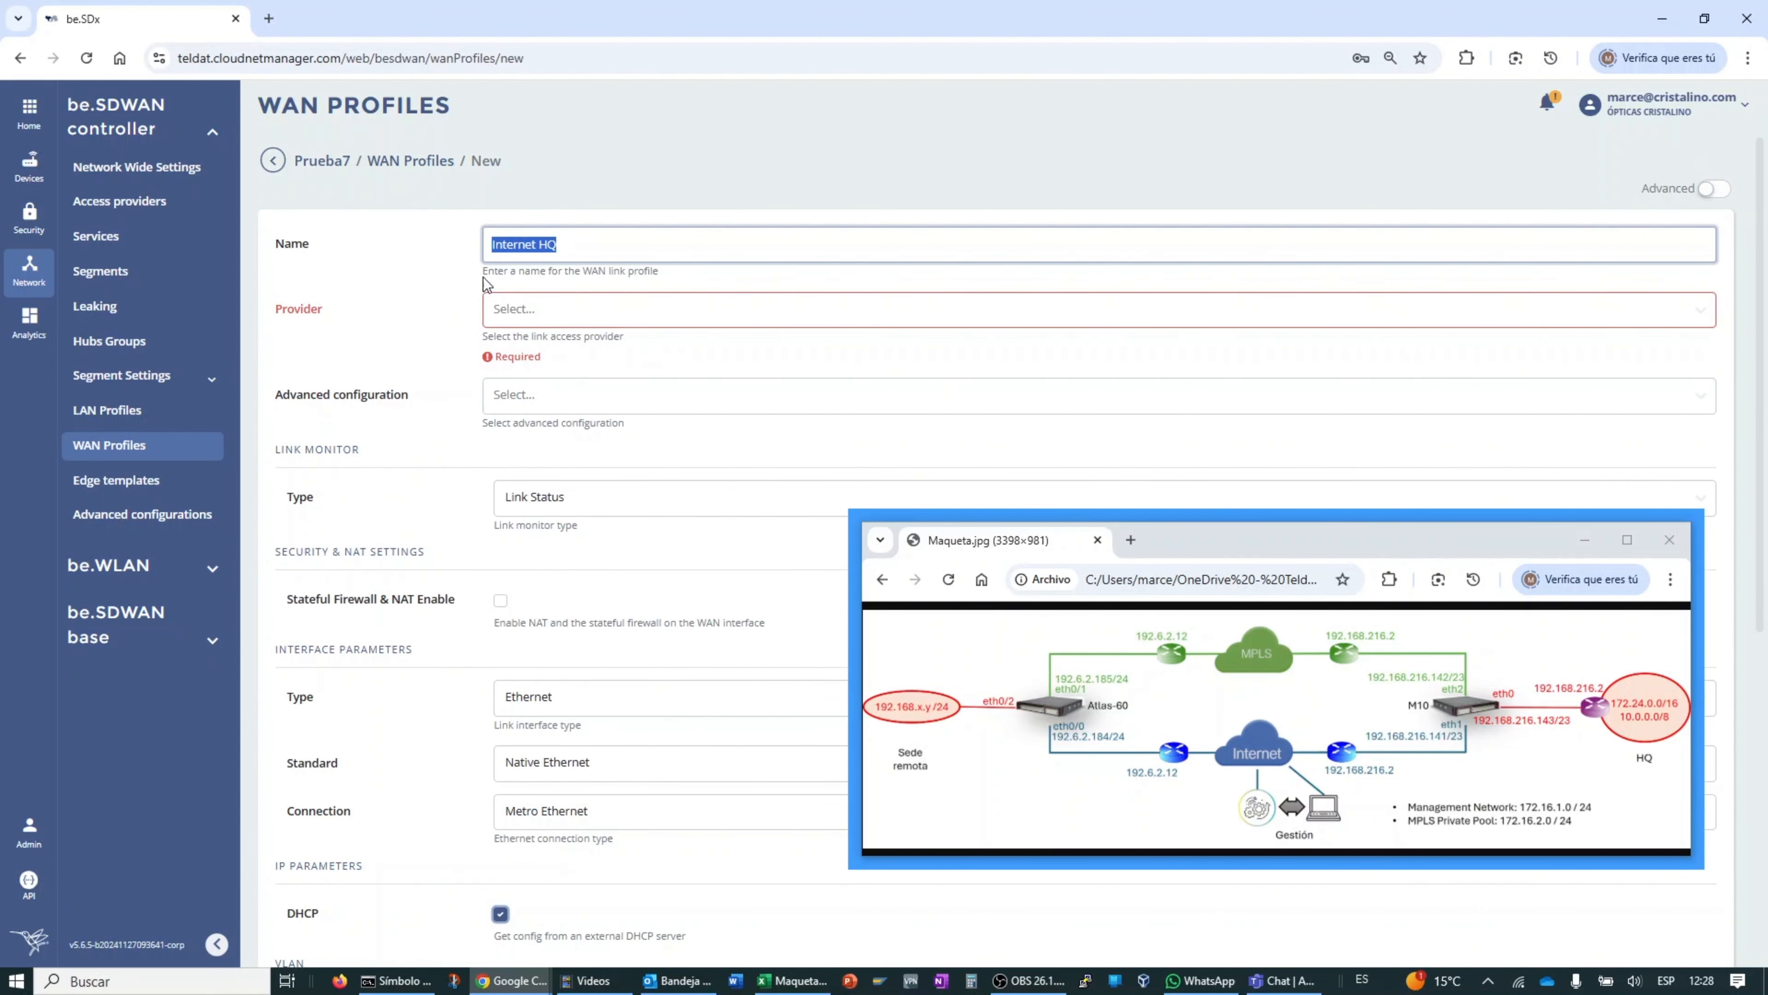
click(510, 307)
click(533, 350)
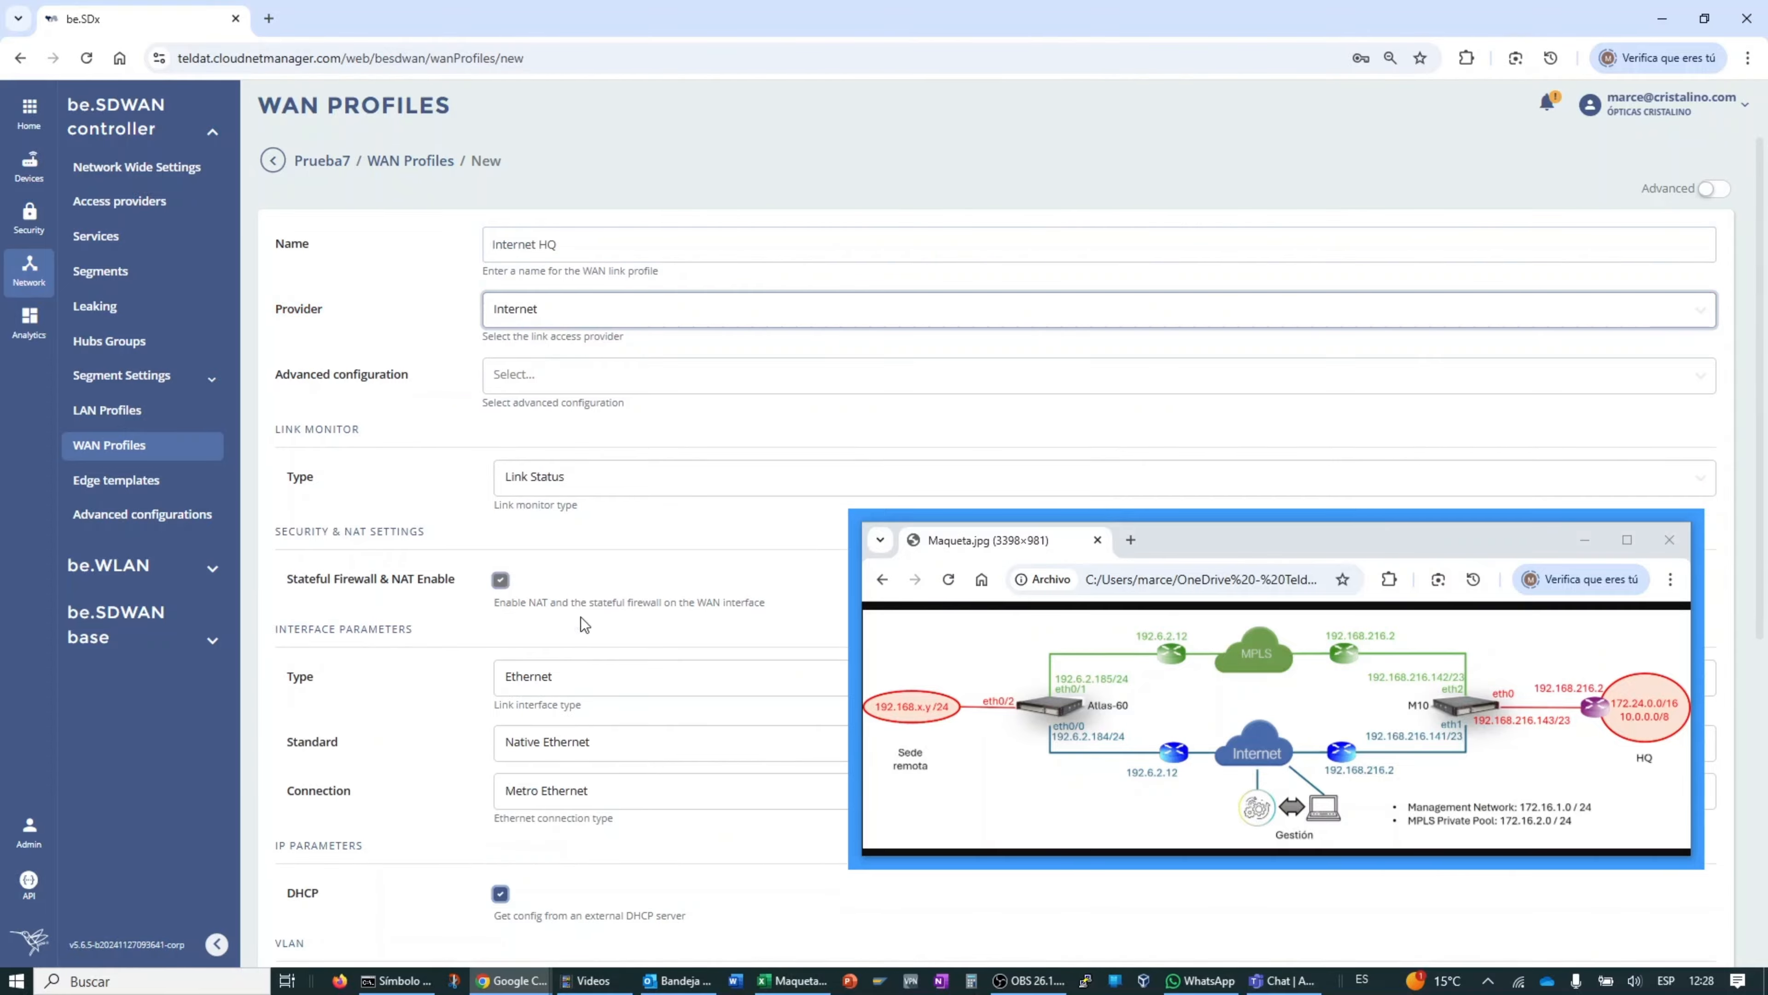
Step: Disable DHCP for the Internet HQ profile and set its interface address to 192.168.216.141
key(alt+Tab)
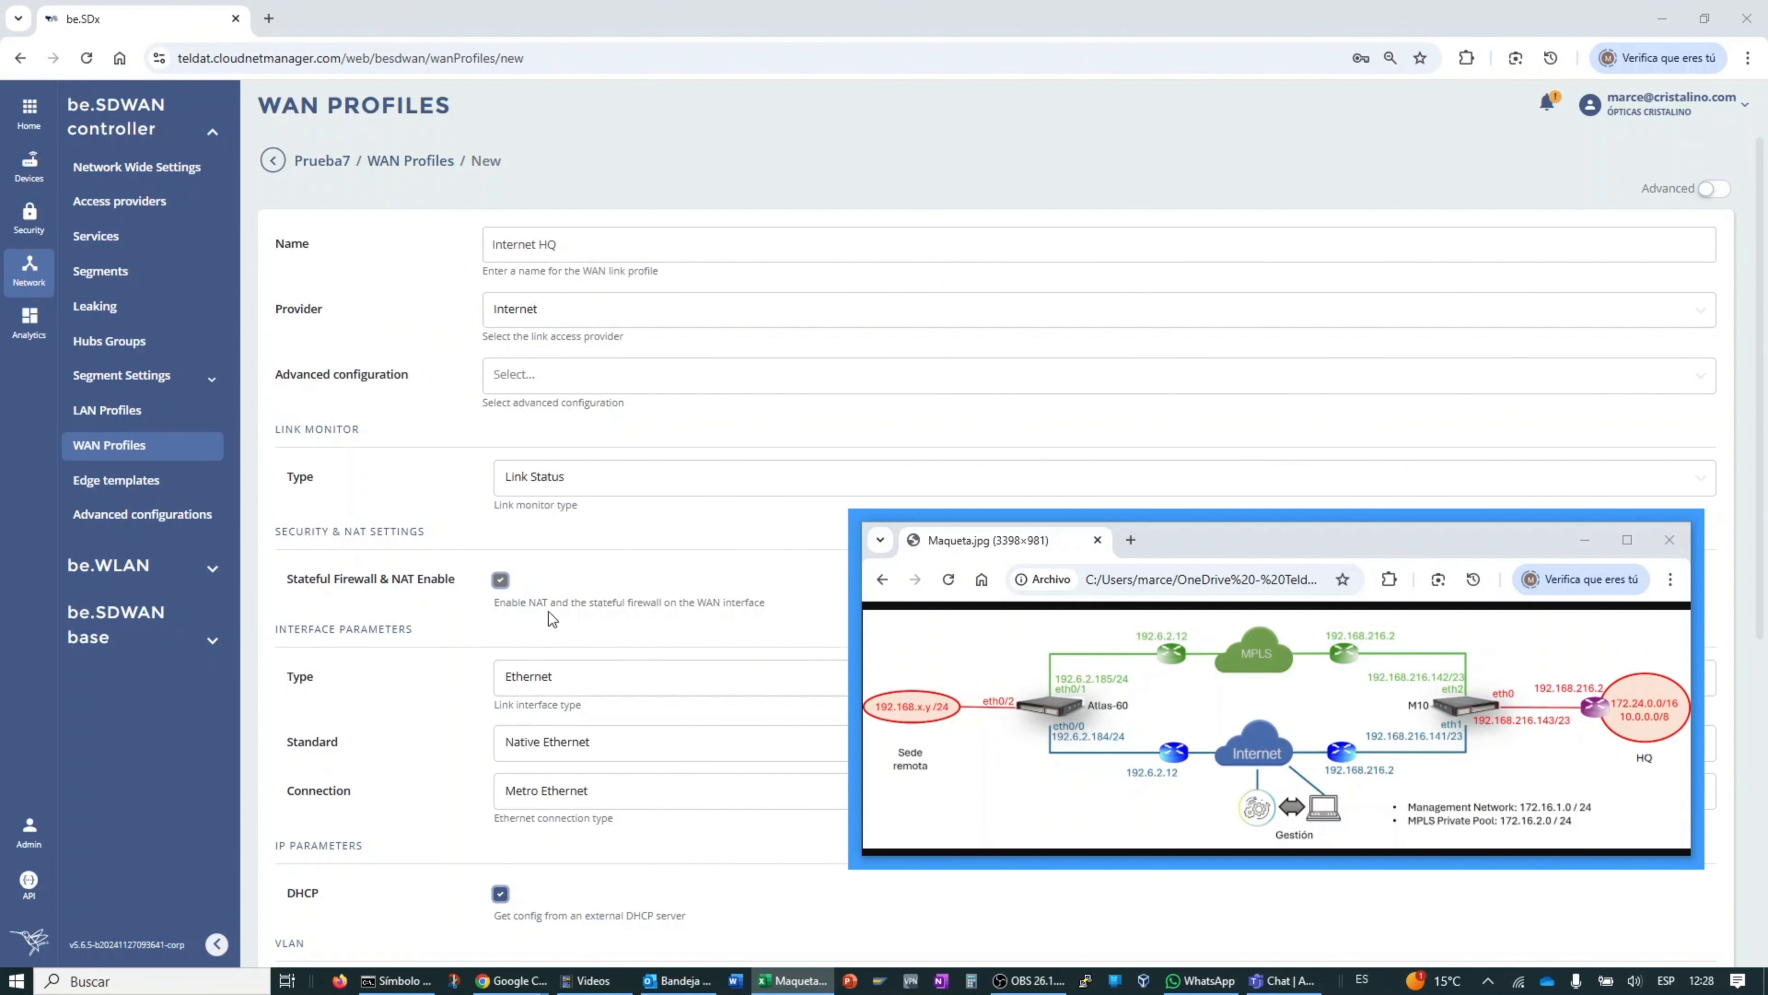
key(alt+Tab)
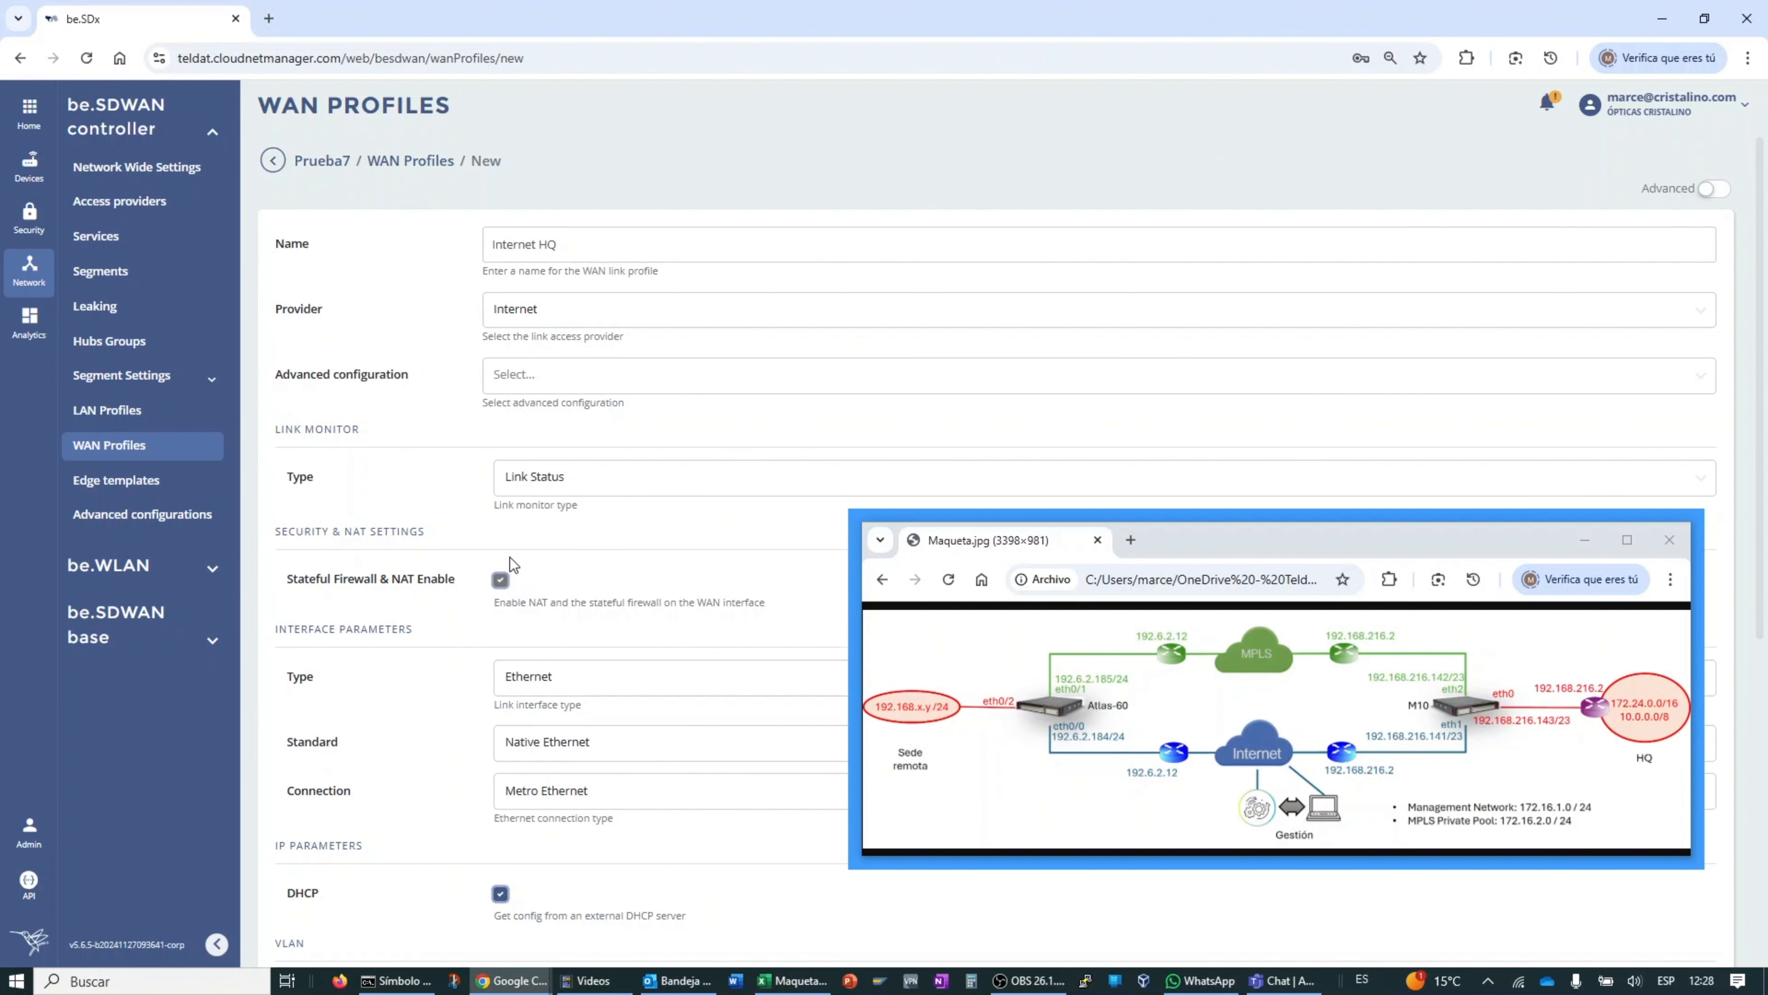
scroll(522, 584, down, 5)
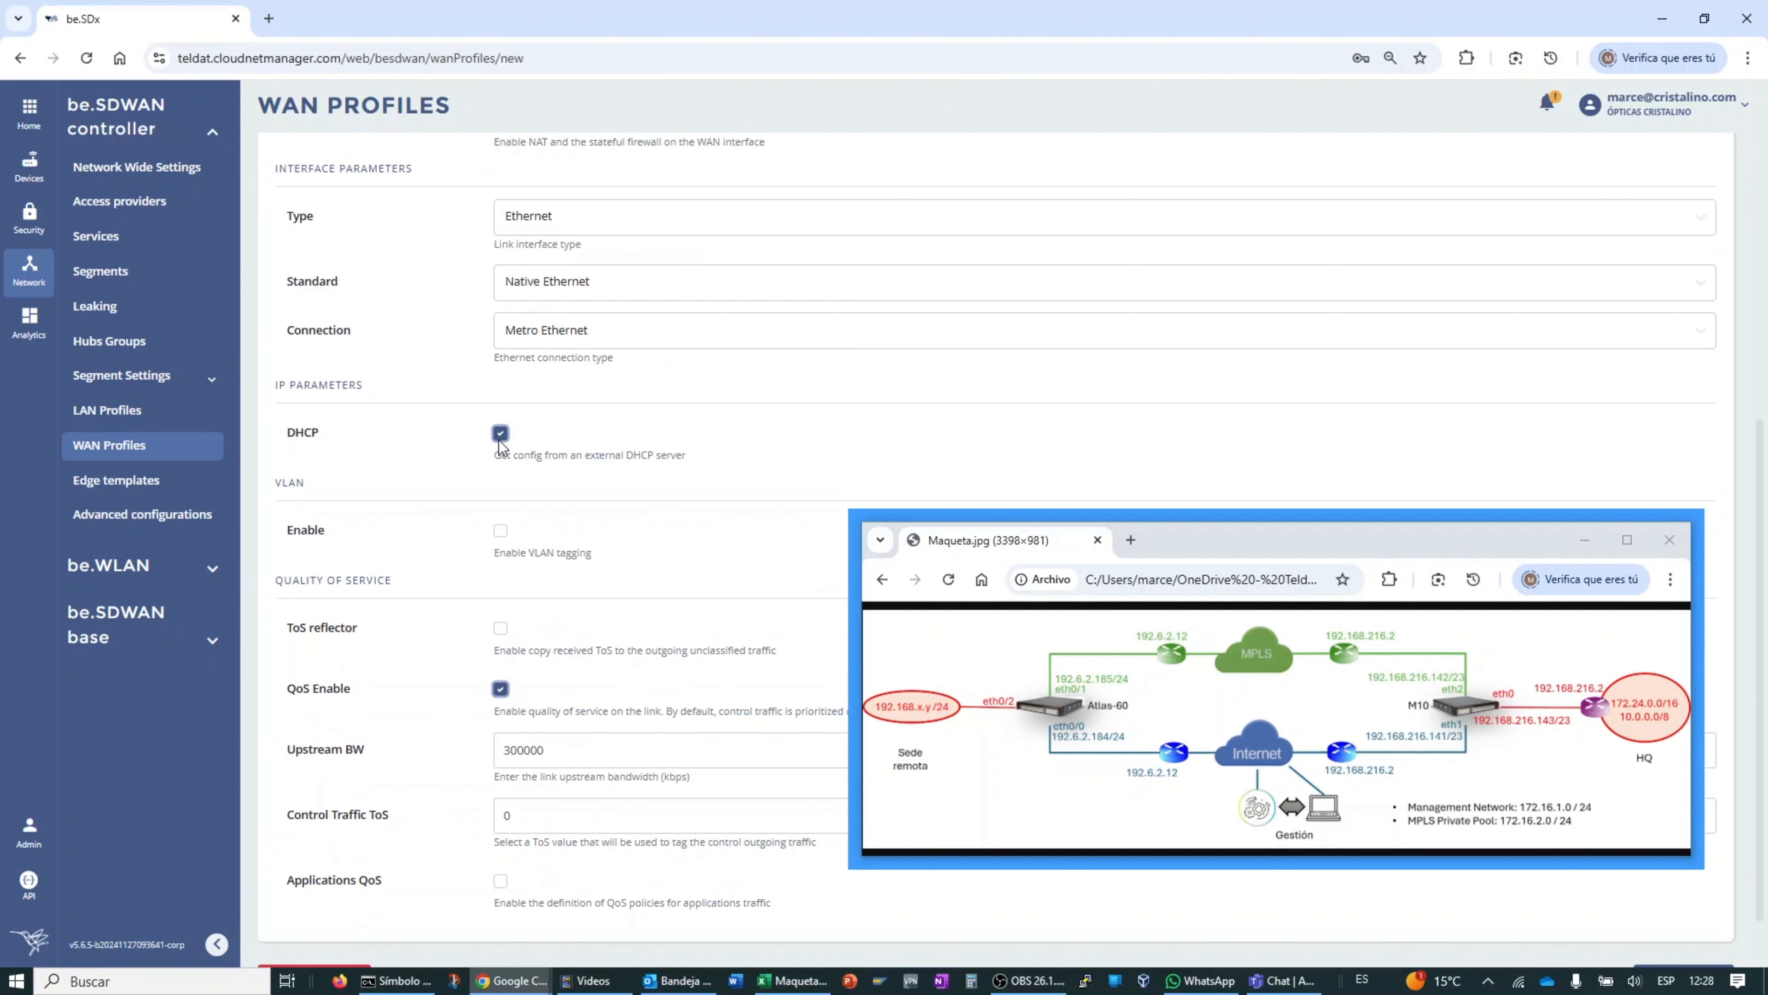
click(500, 433)
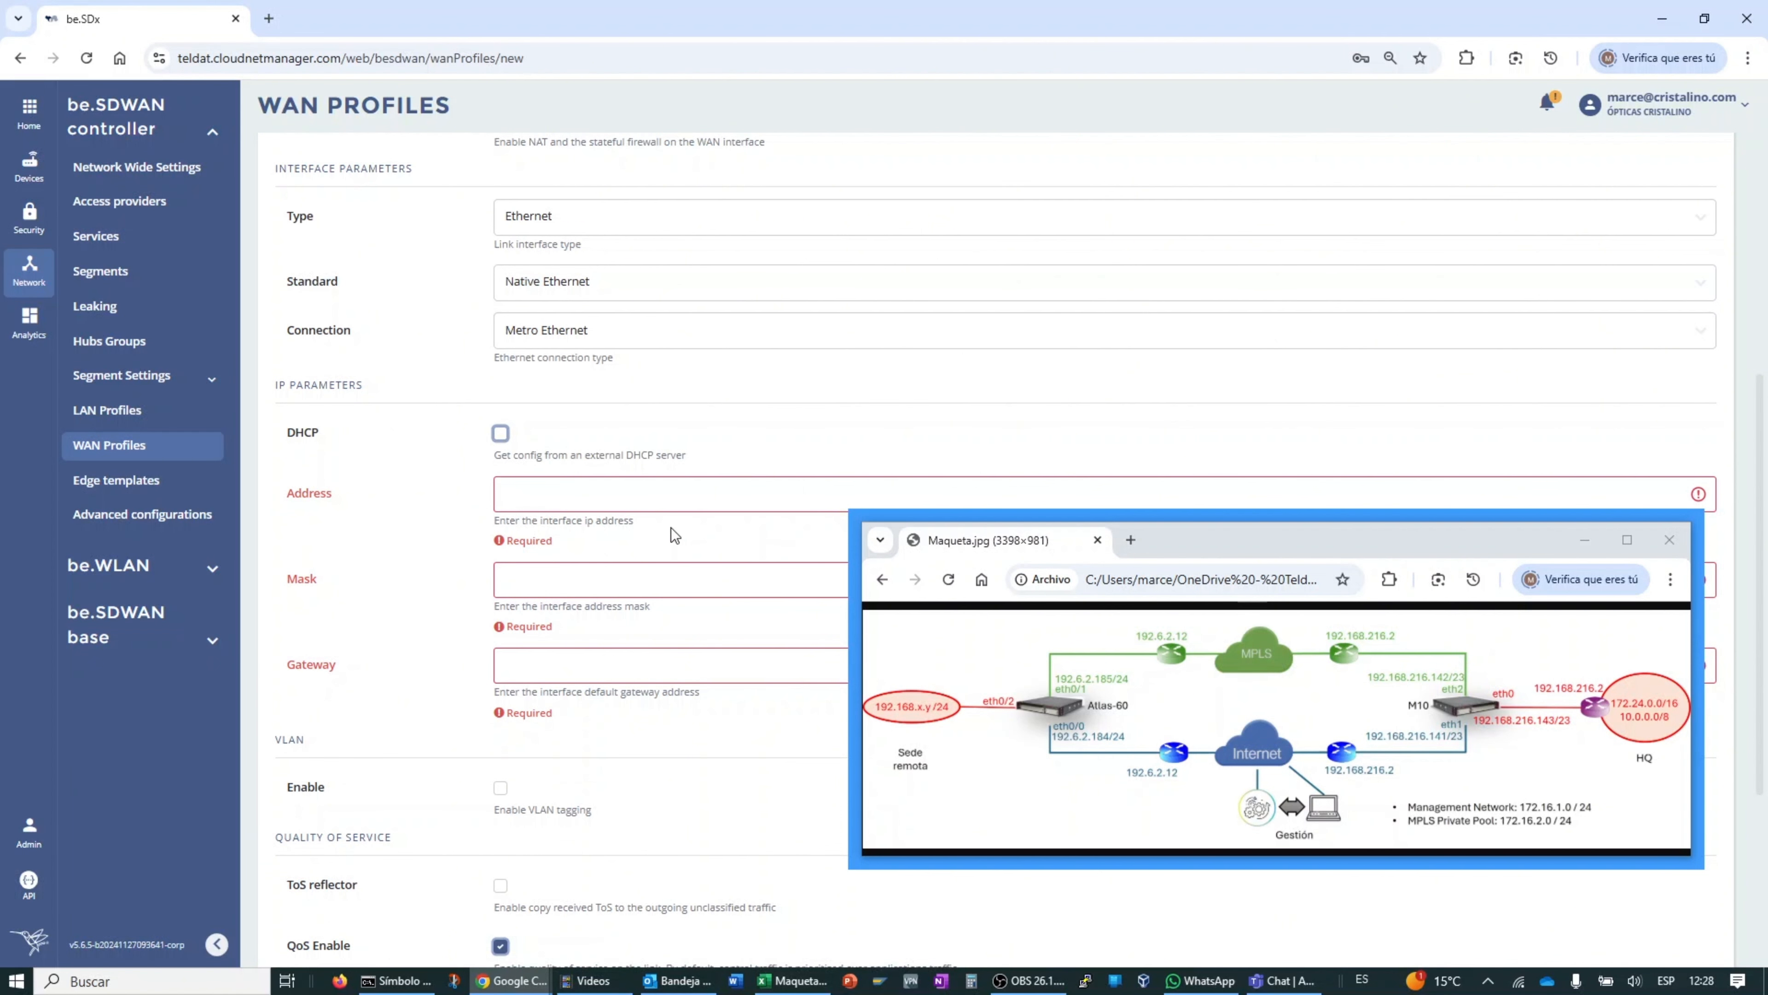
click(669, 495)
text(192.168.216.141)
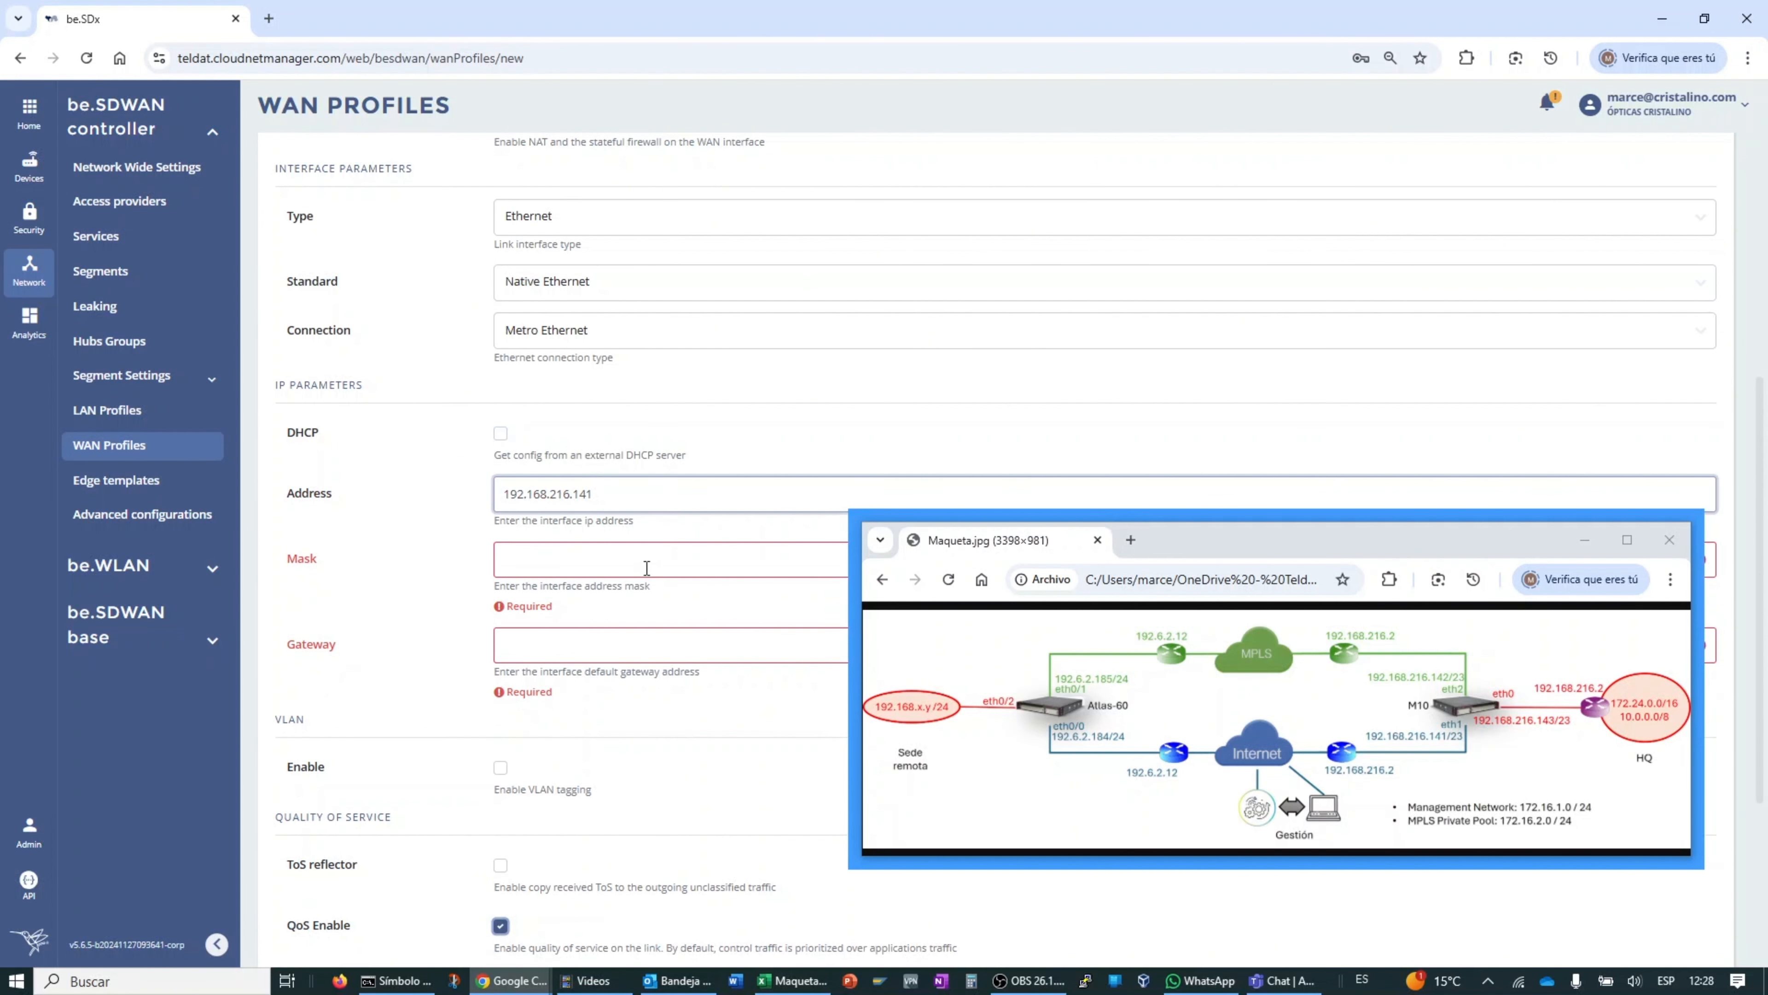
Step: Set the Internet HQ profile's gateway to 192.168.216.2 and mask to 255.255.254.0, and save the profile
click(642, 653)
text(192.168.216.141)
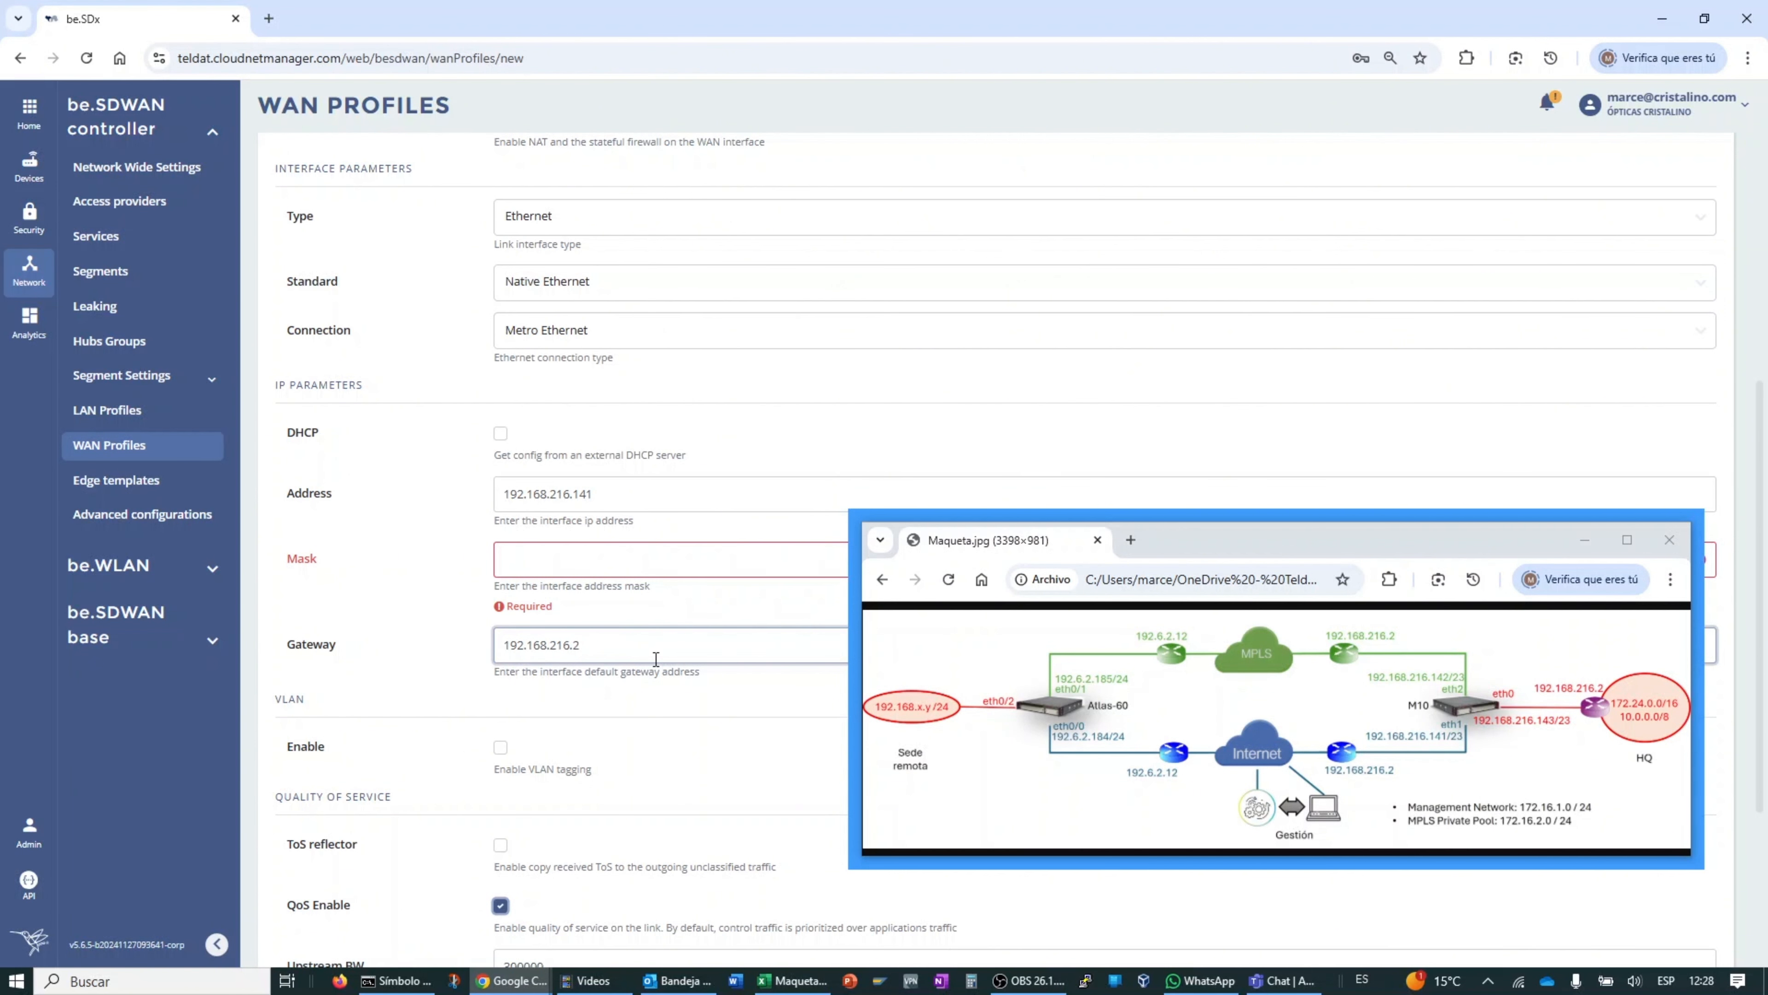
key(alt+Tab)
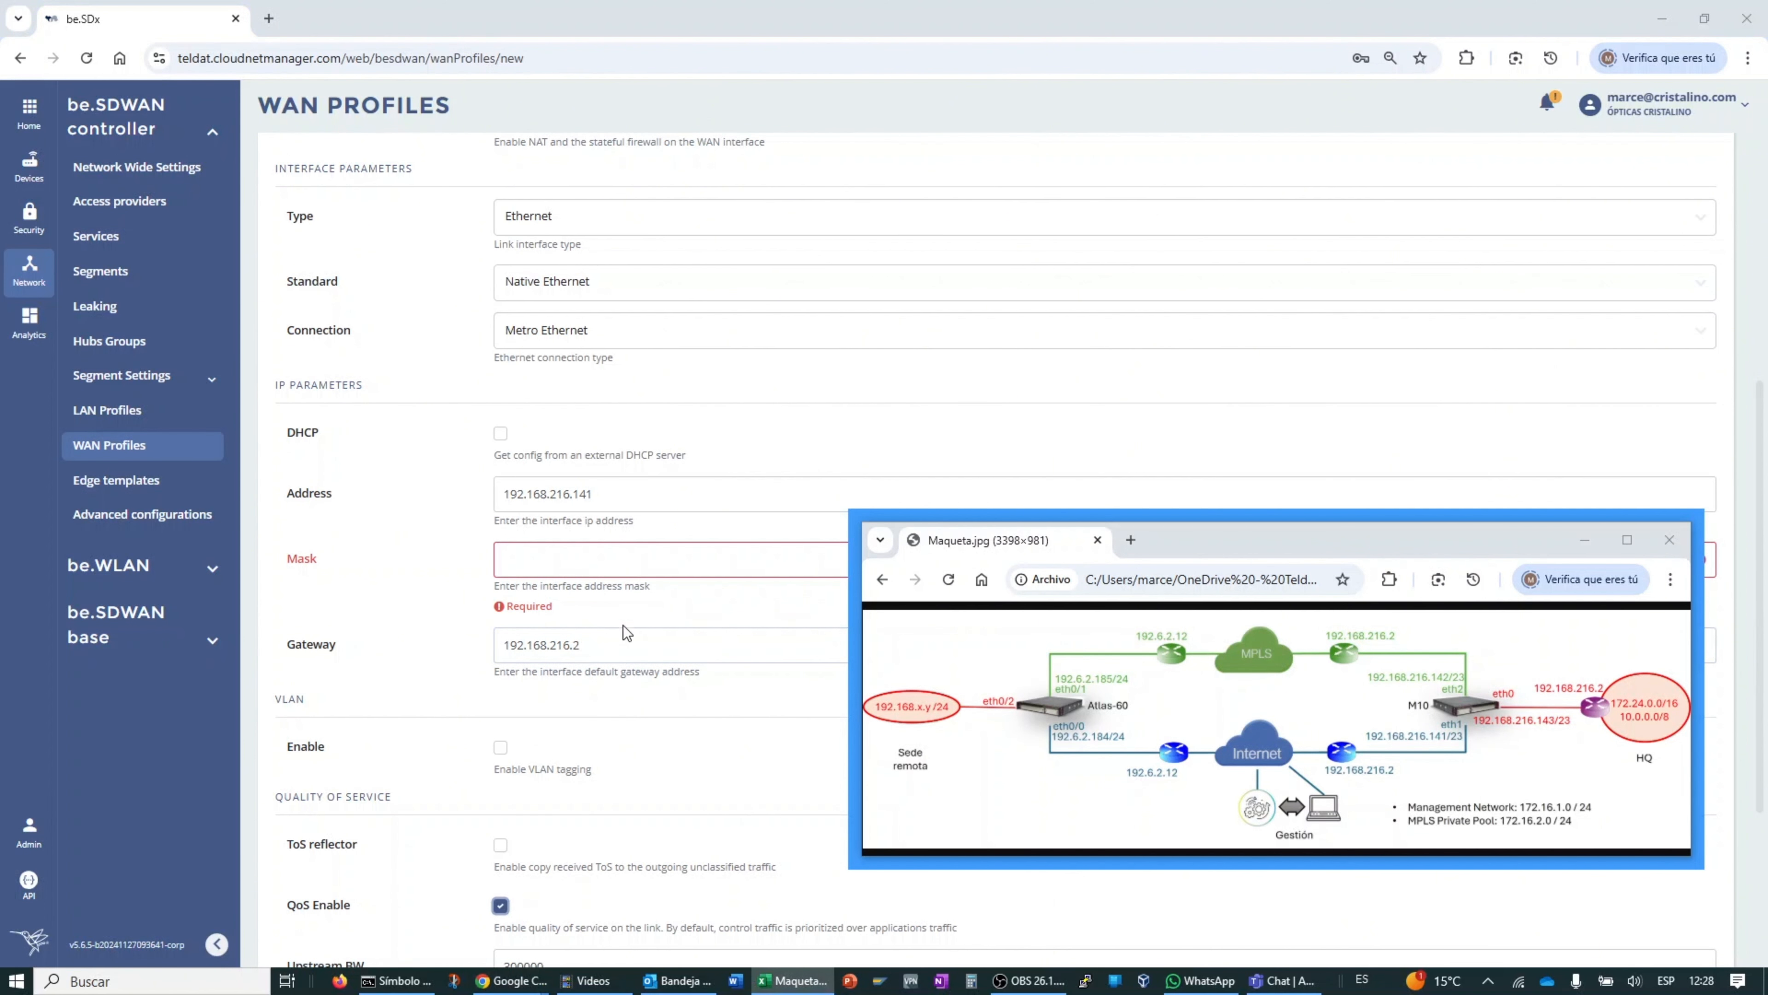
click(647, 563)
text(255.)
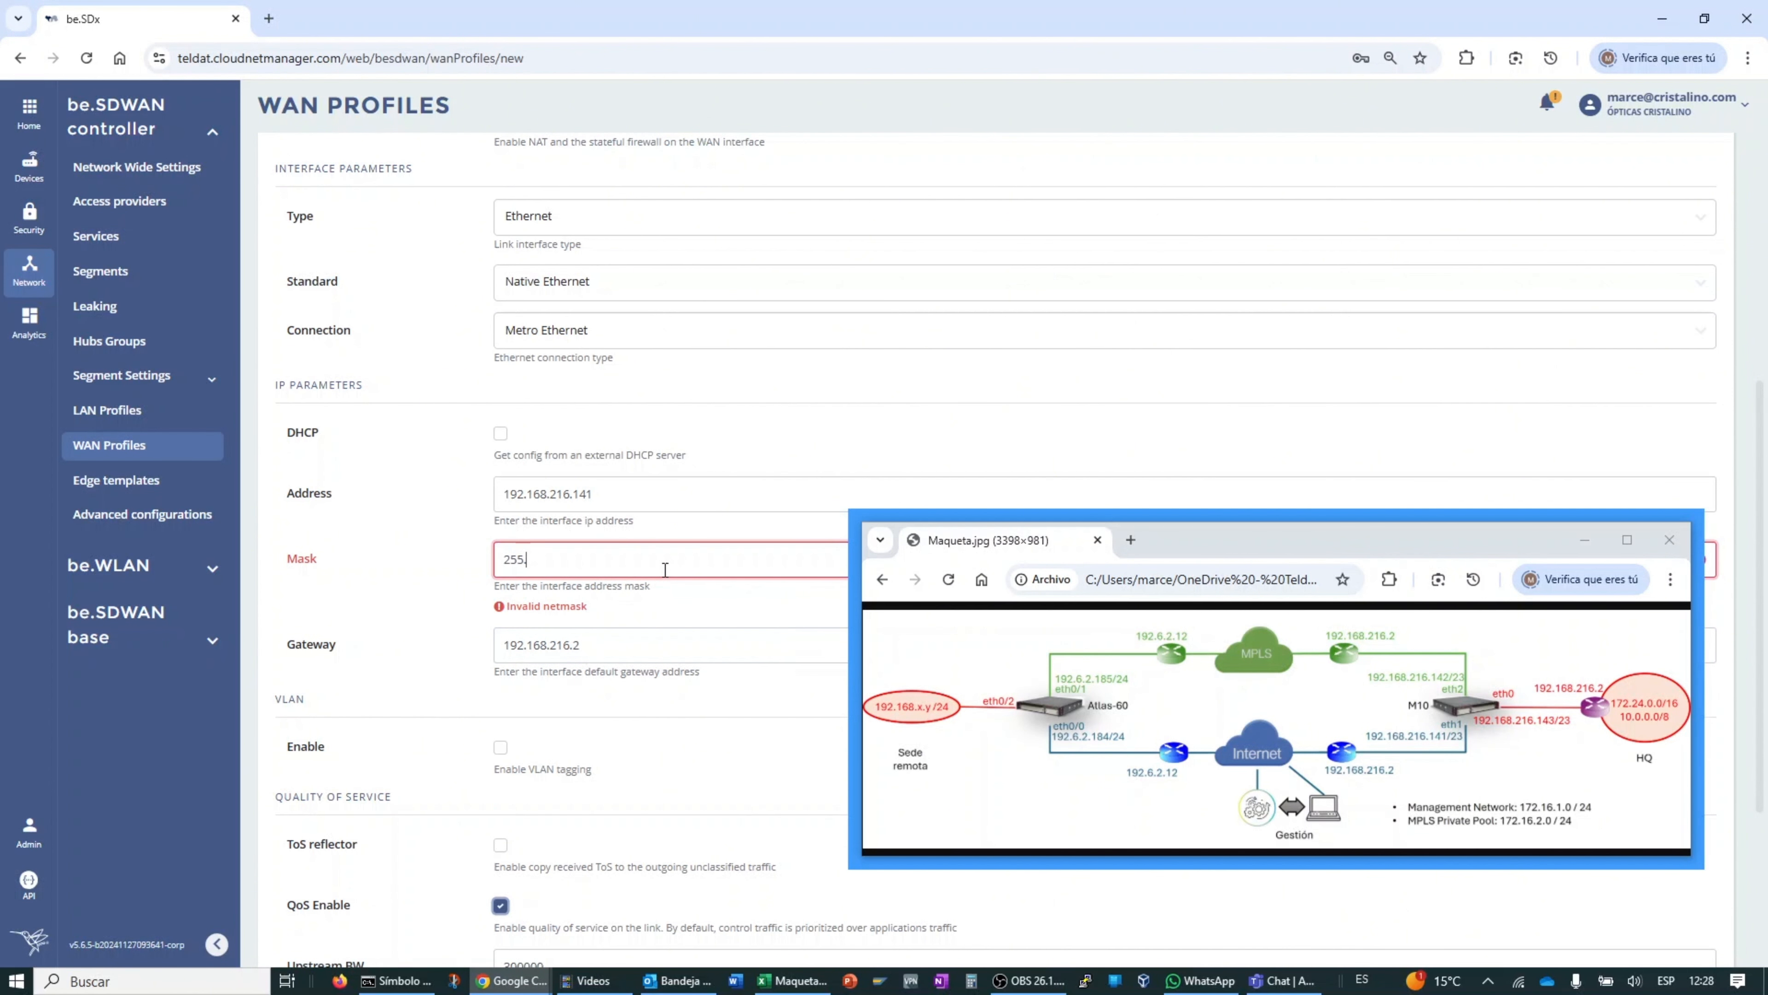
text(255.254.0)
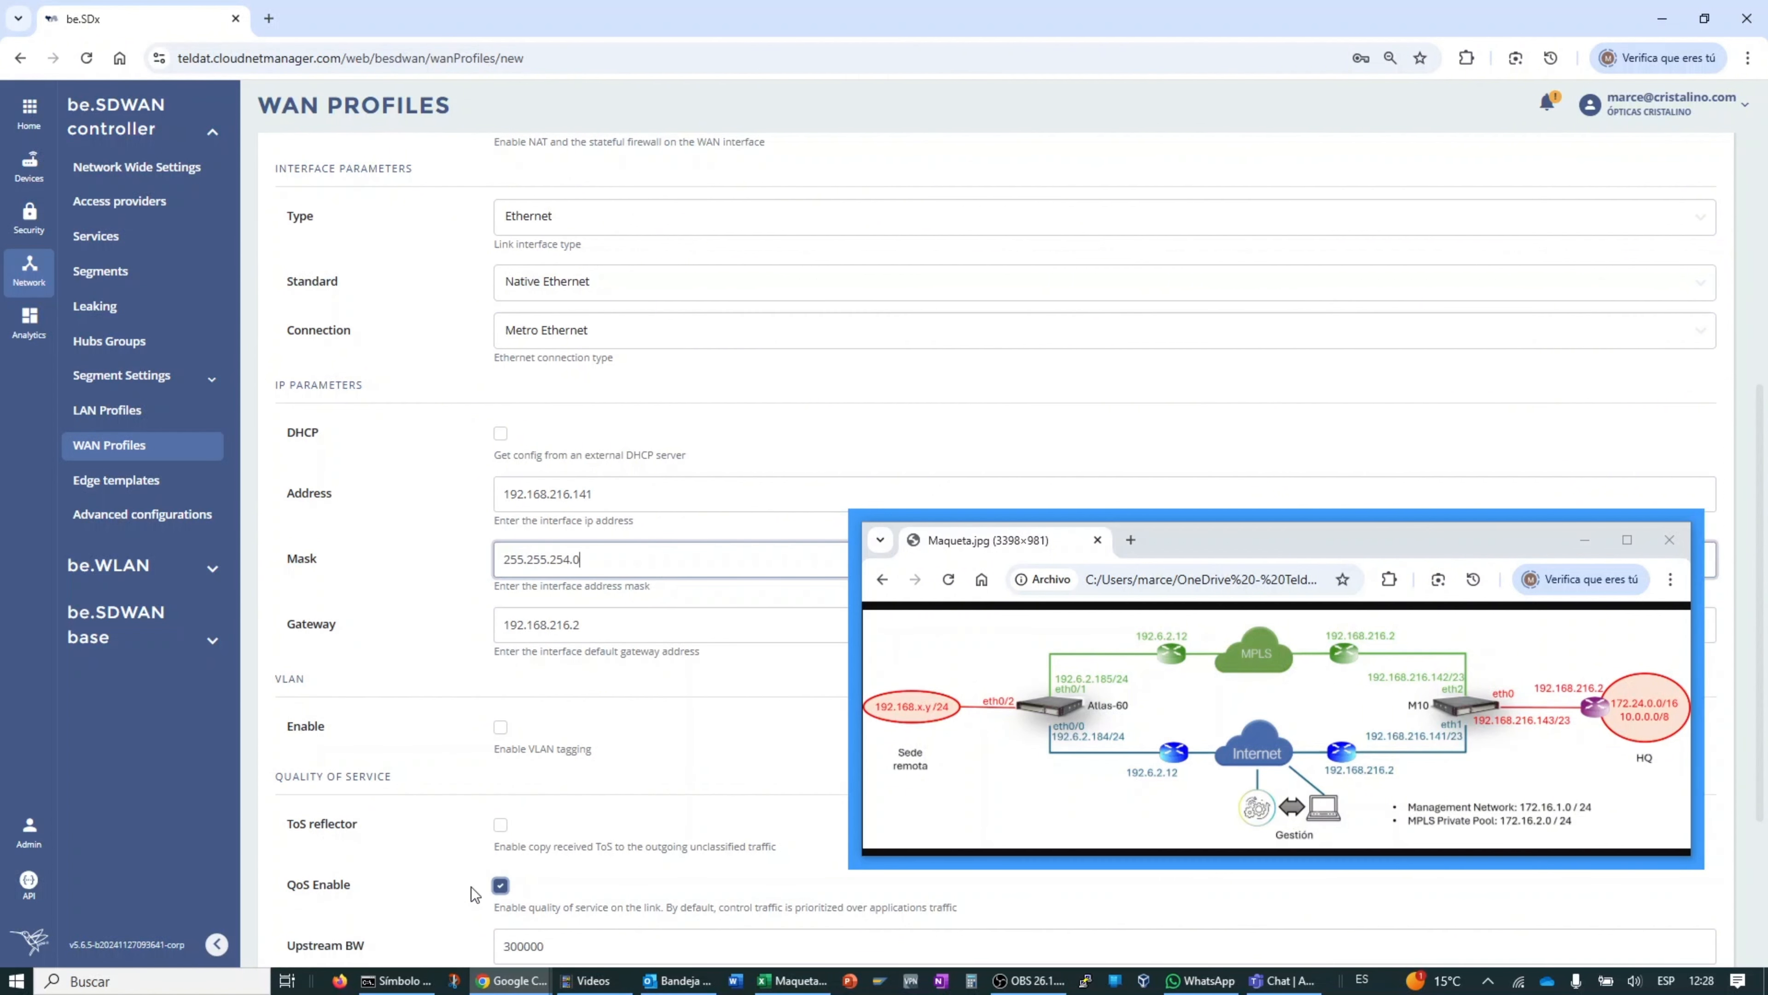
scroll(622, 801, down, 4)
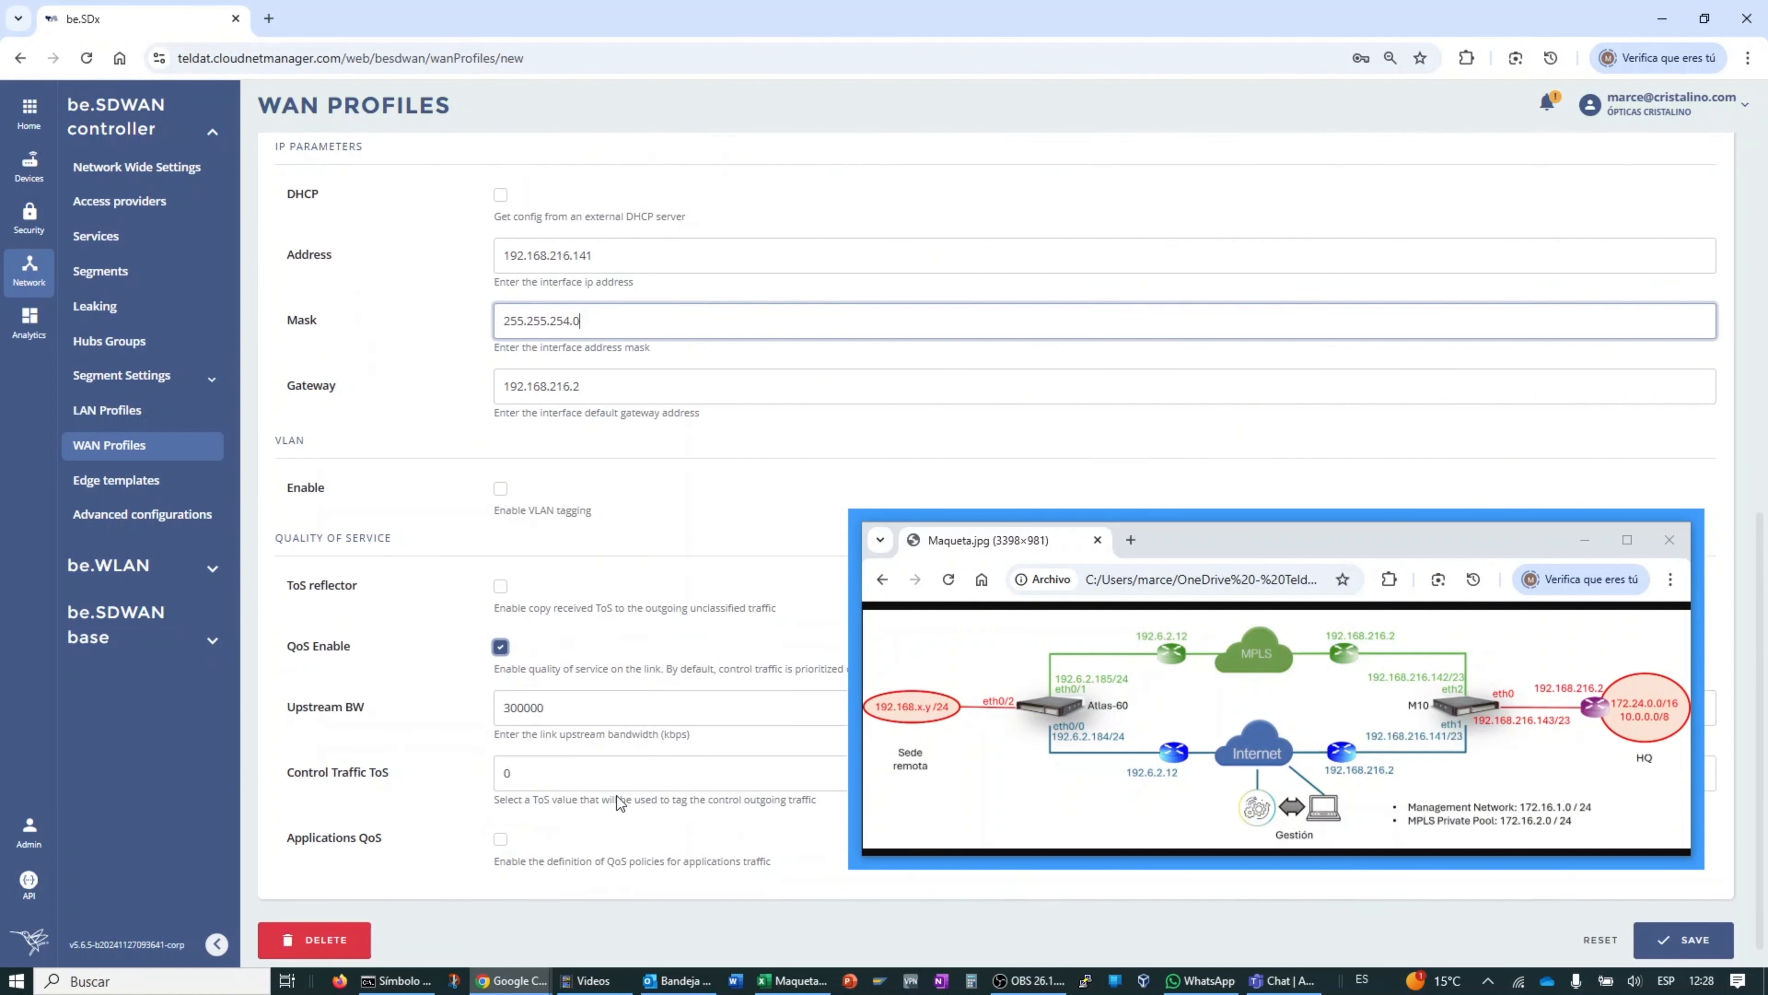
click(1679, 918)
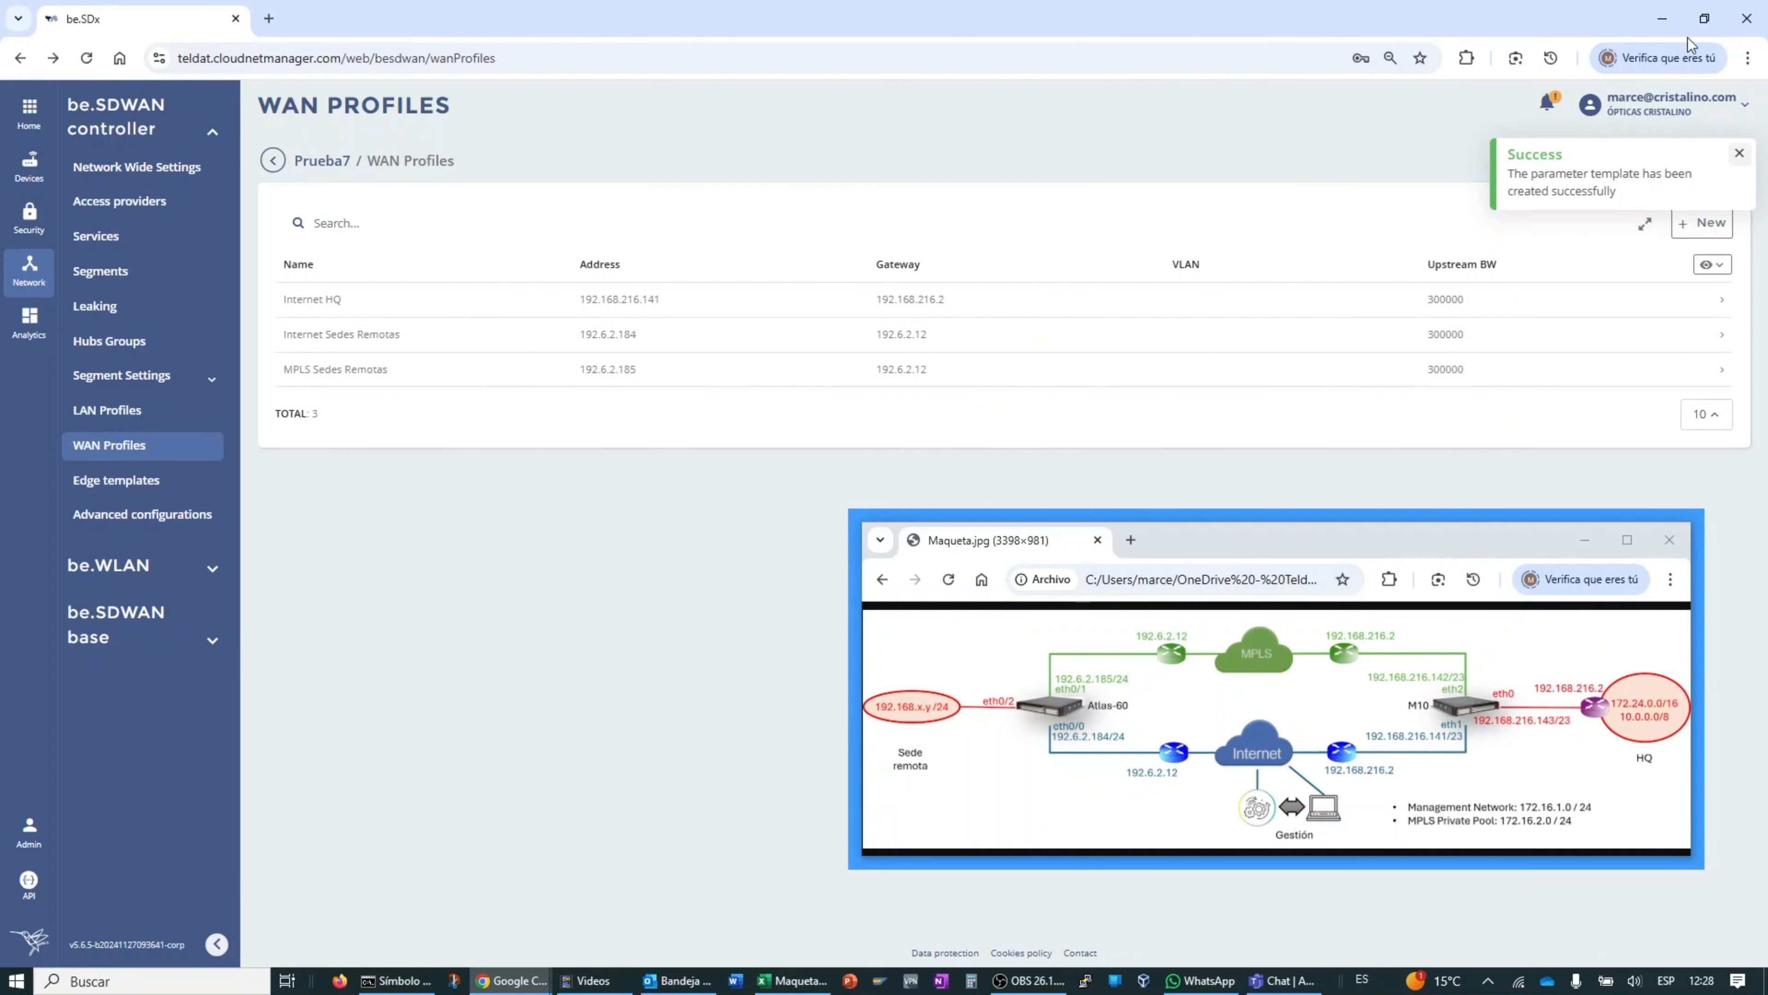
Step: Create another WAN profile named MPLS HQ with MPLS as its access provider
click(1702, 223)
key(alt+Tab)
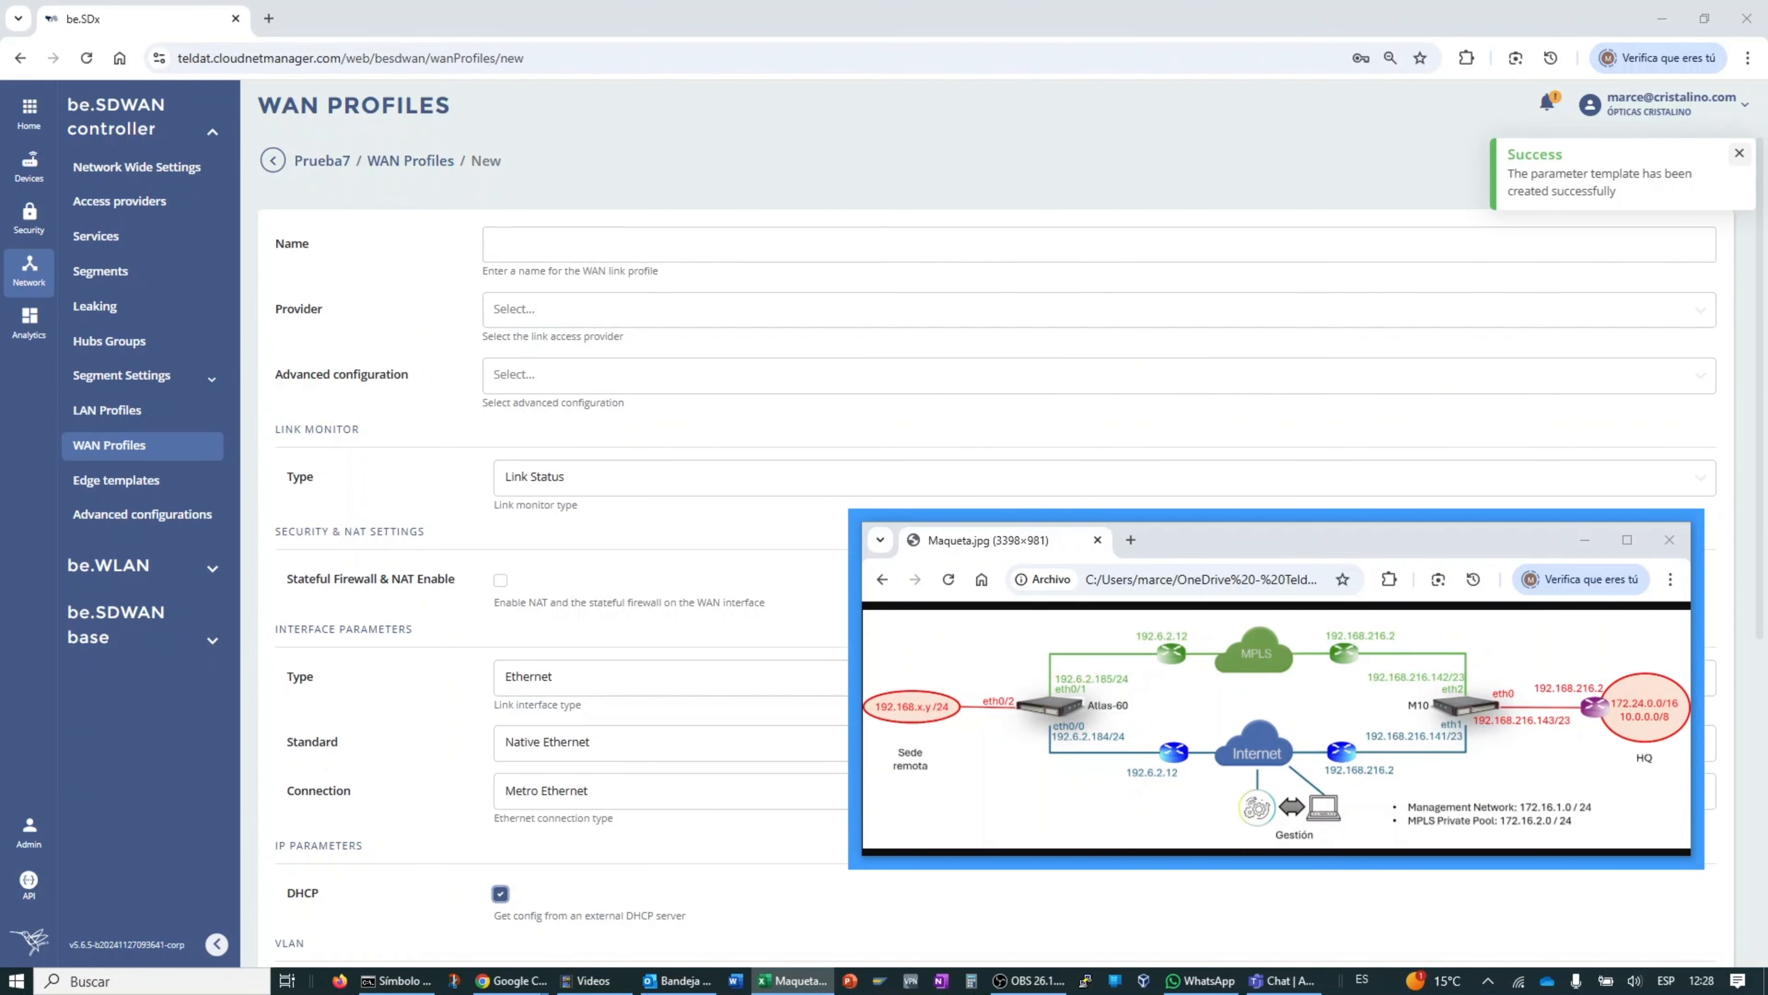
click(566, 244)
text(MPLS HQ)
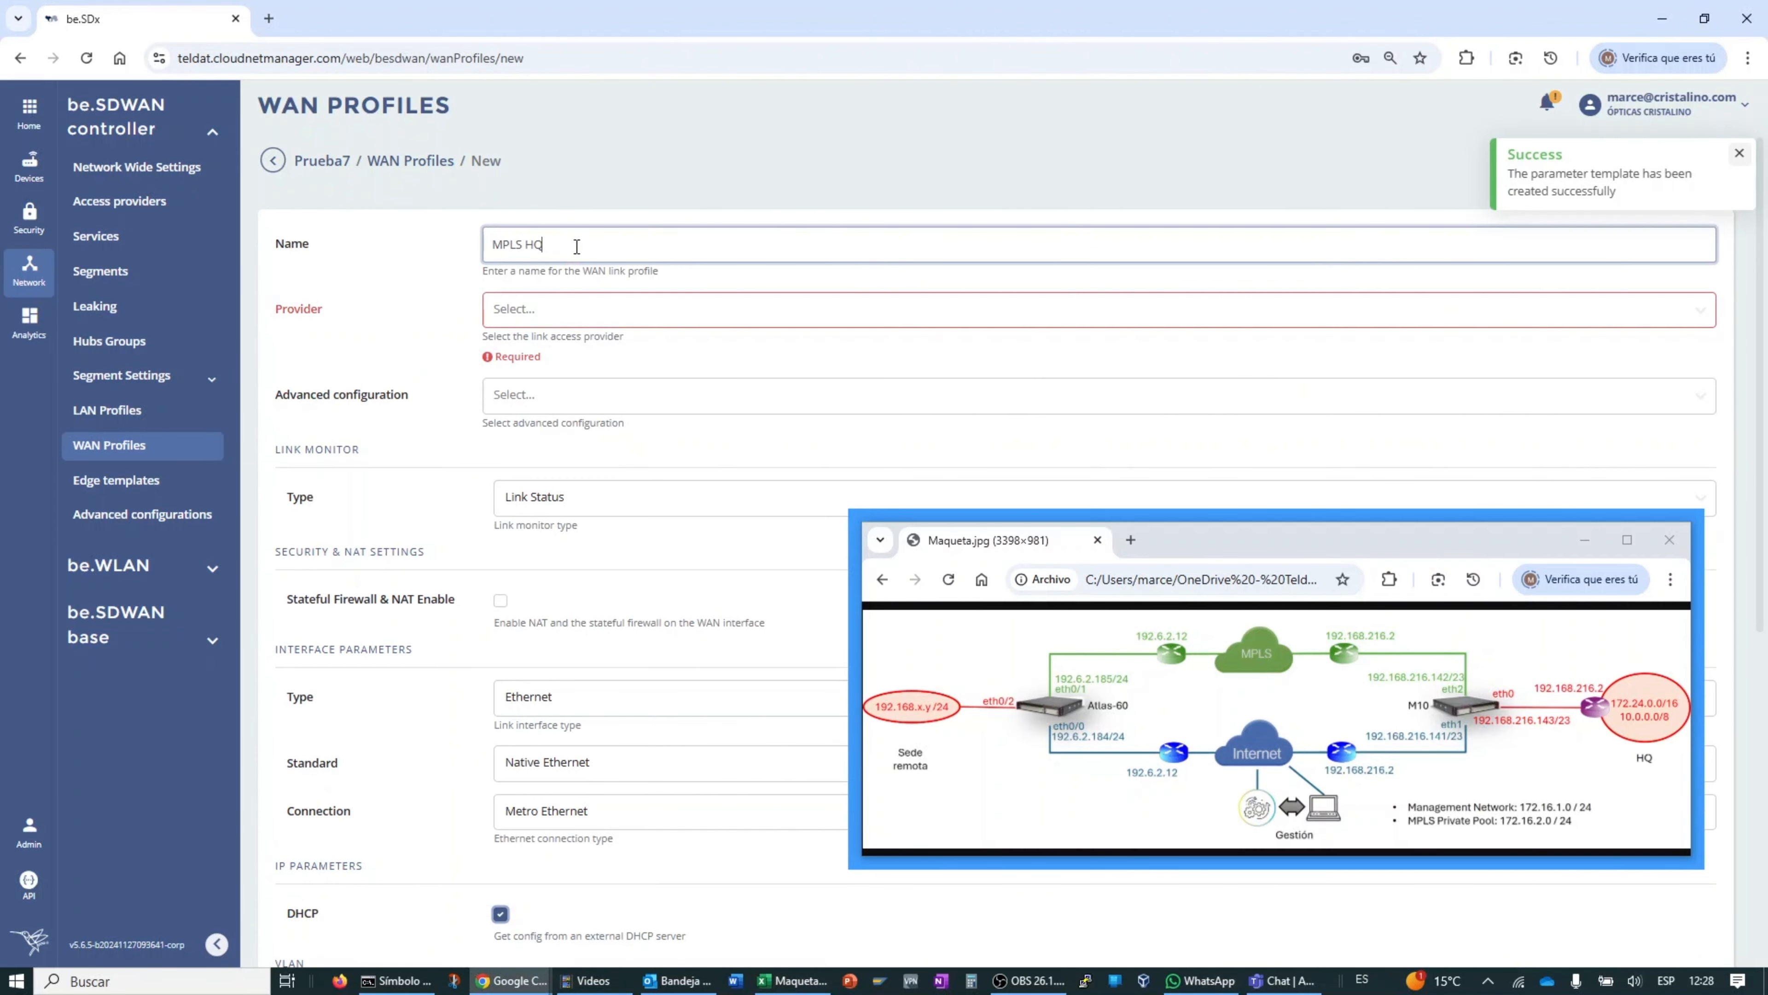
click(613, 315)
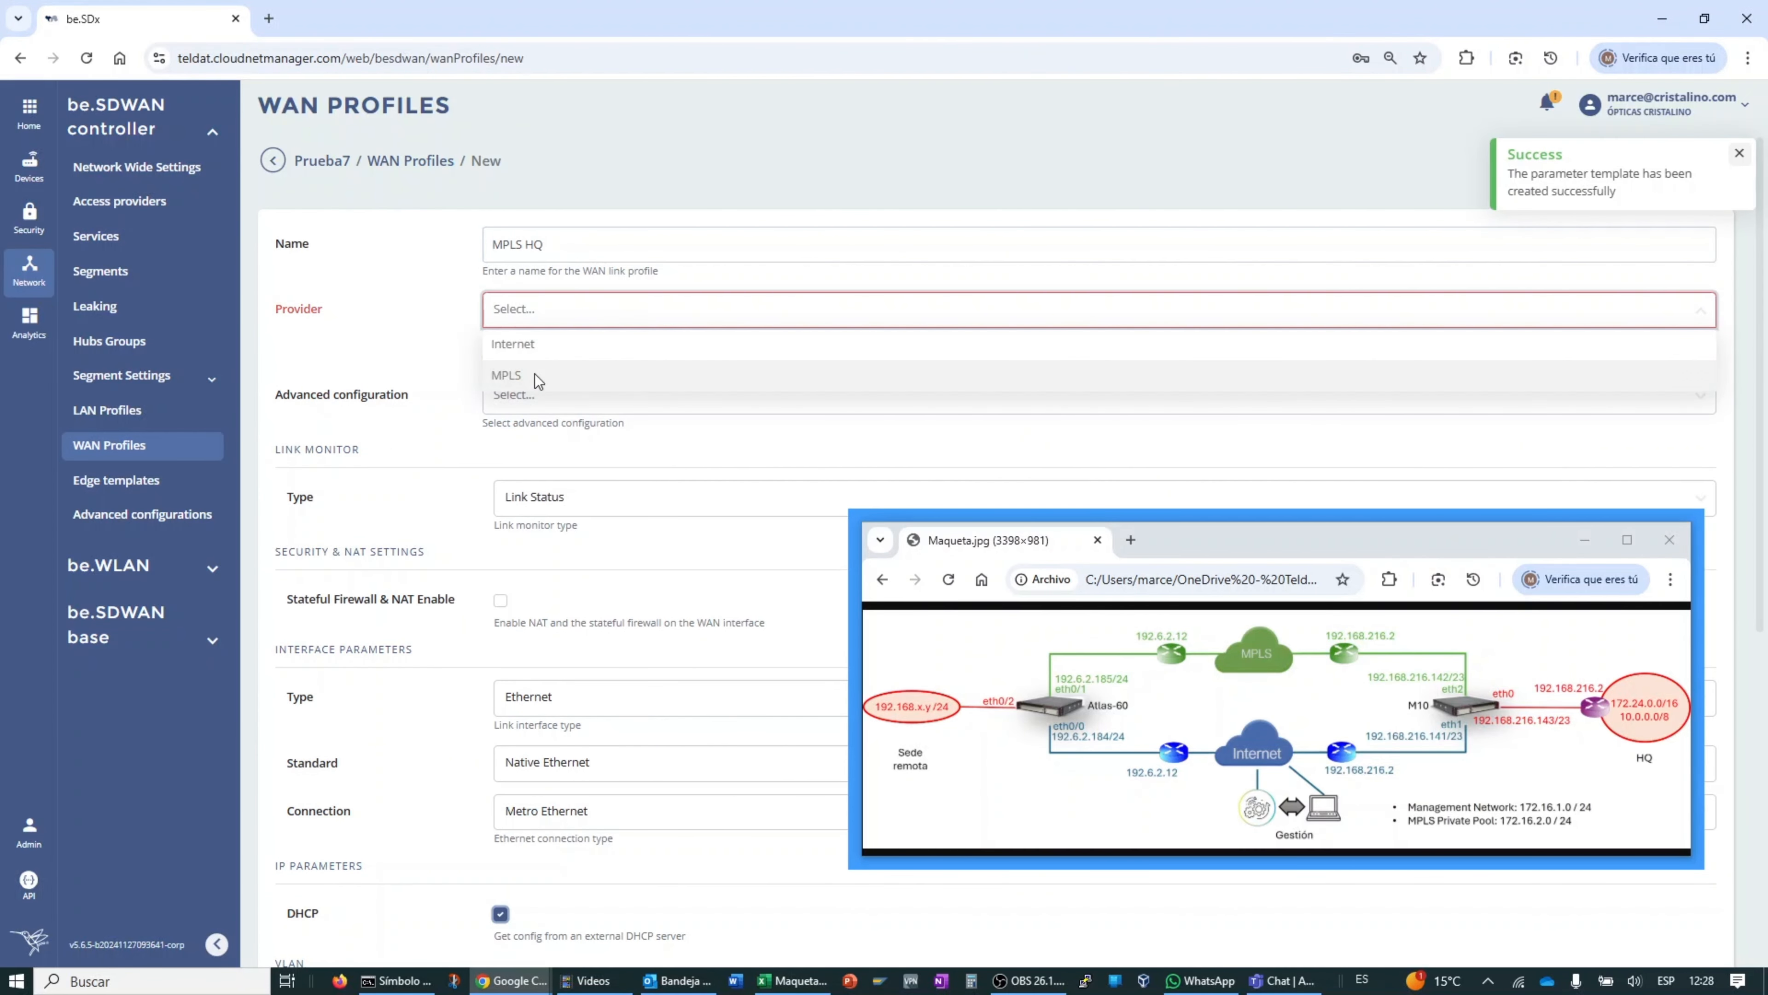
click(572, 380)
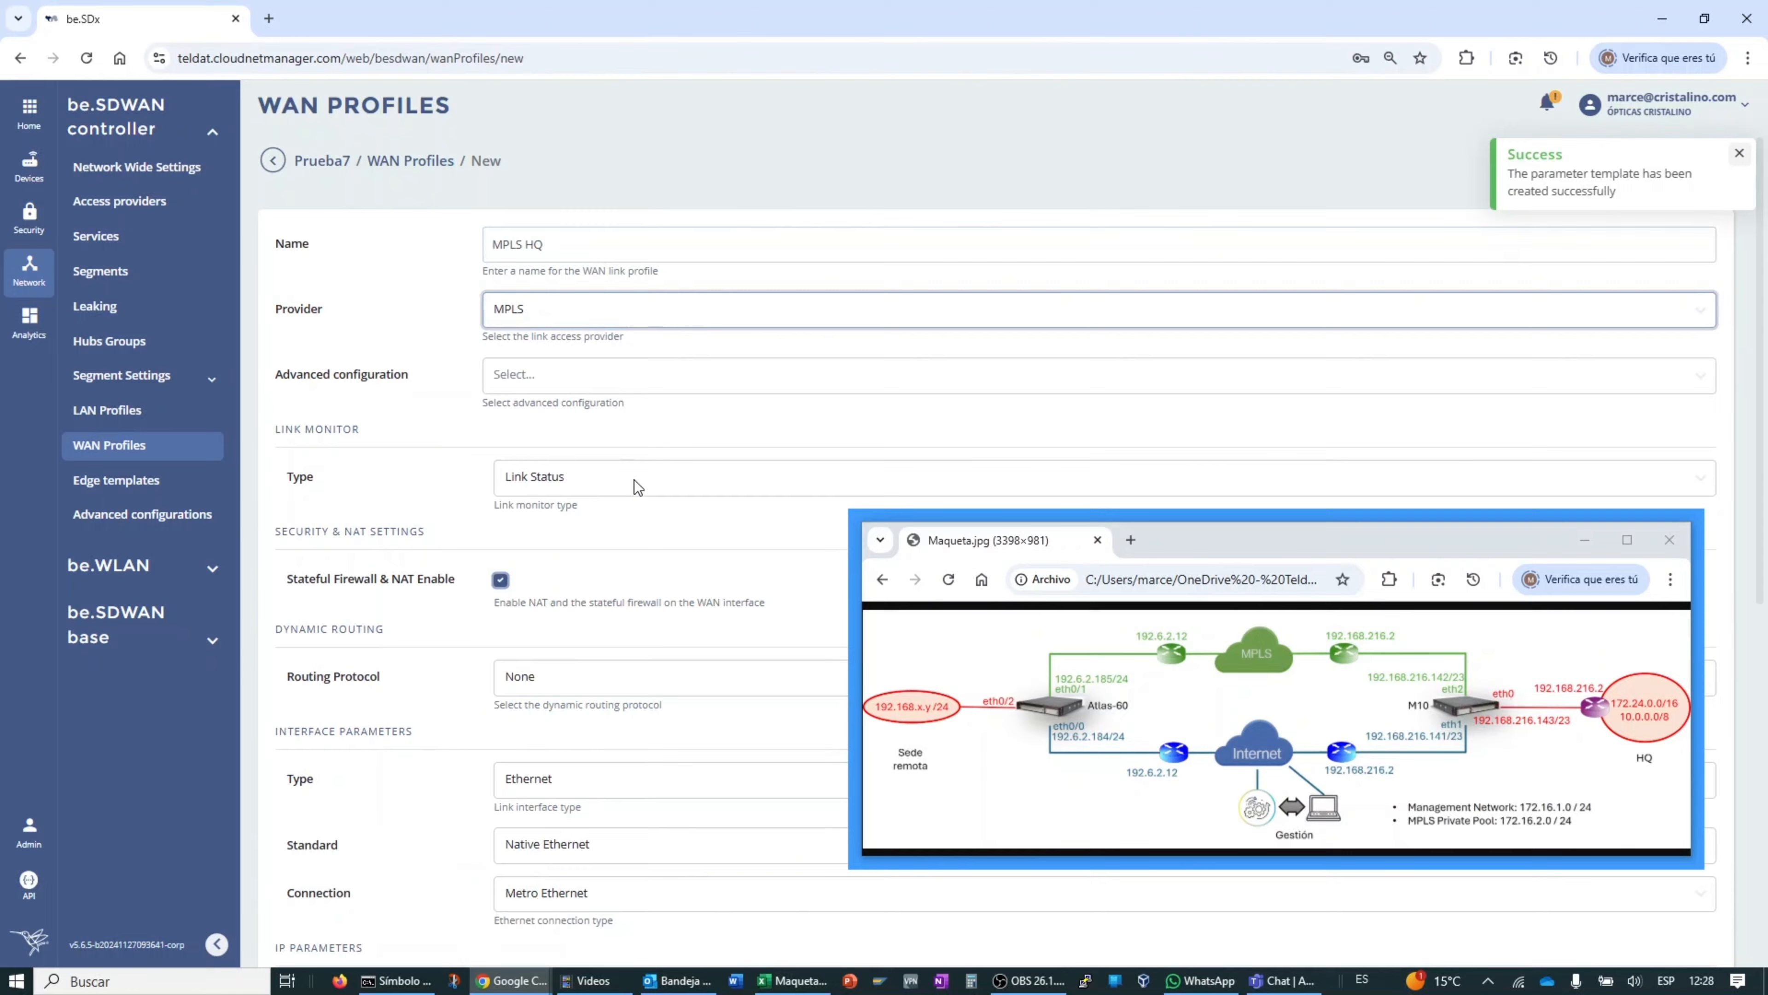
click(501, 580)
scroll(550, 530, down, 4)
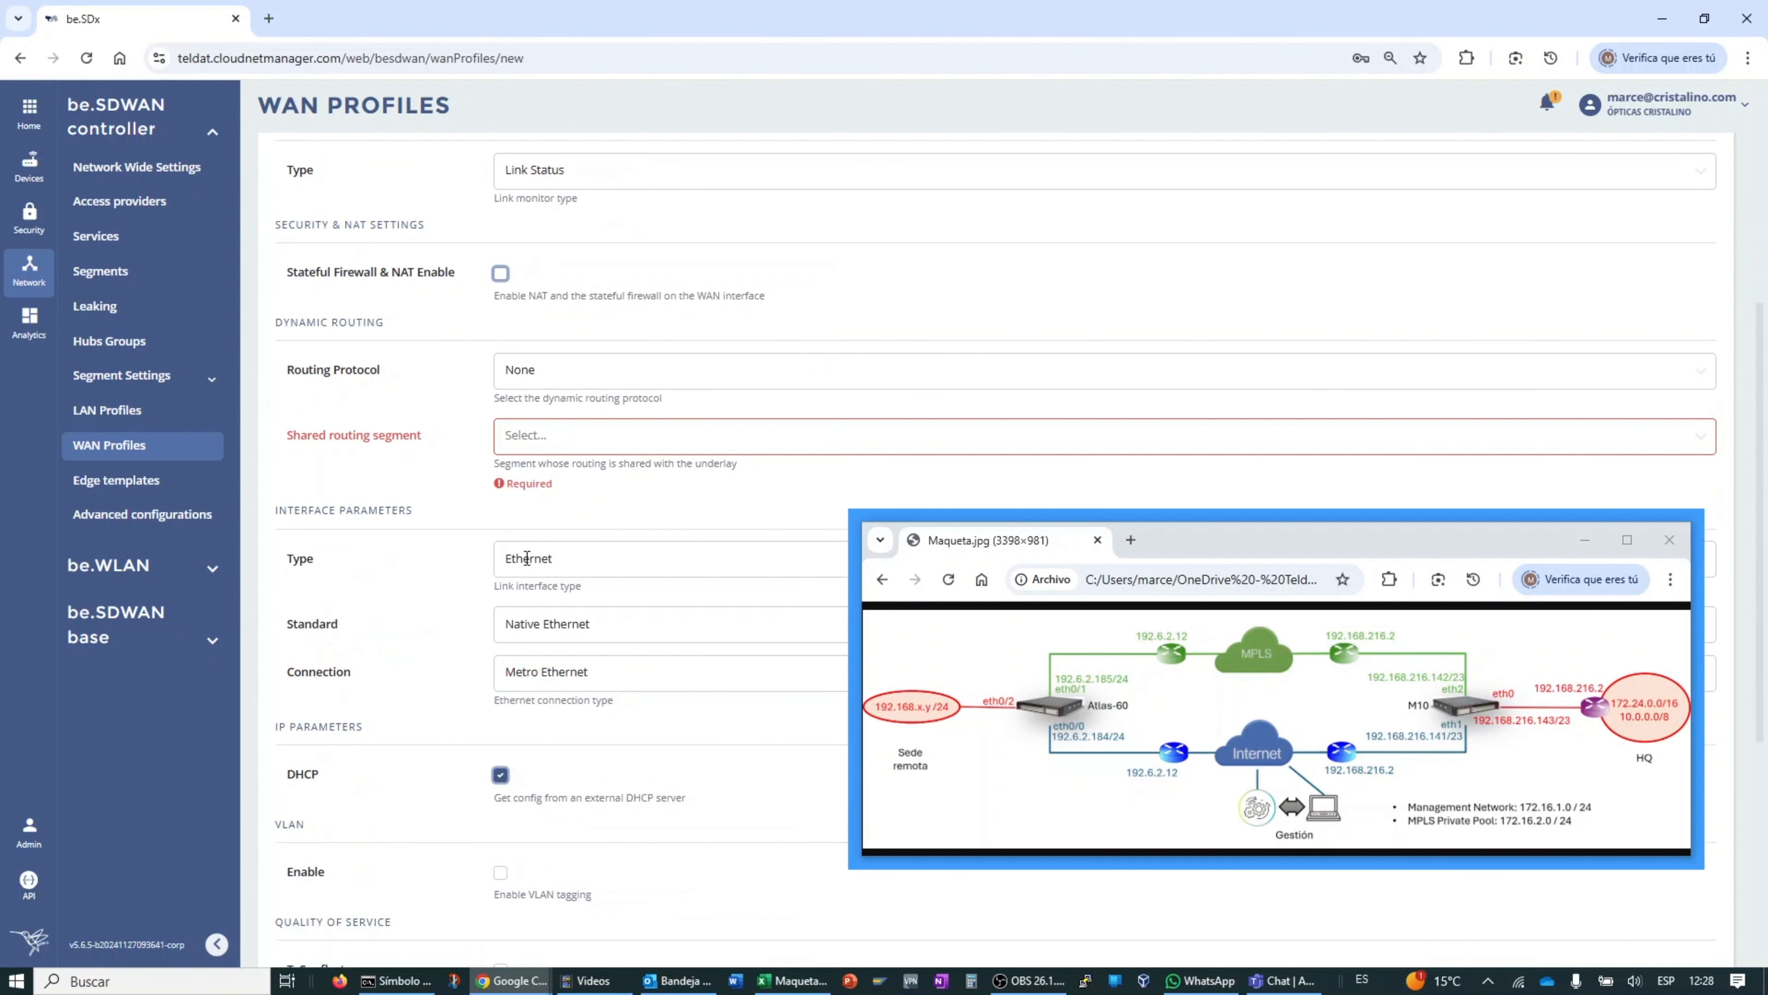
click(539, 378)
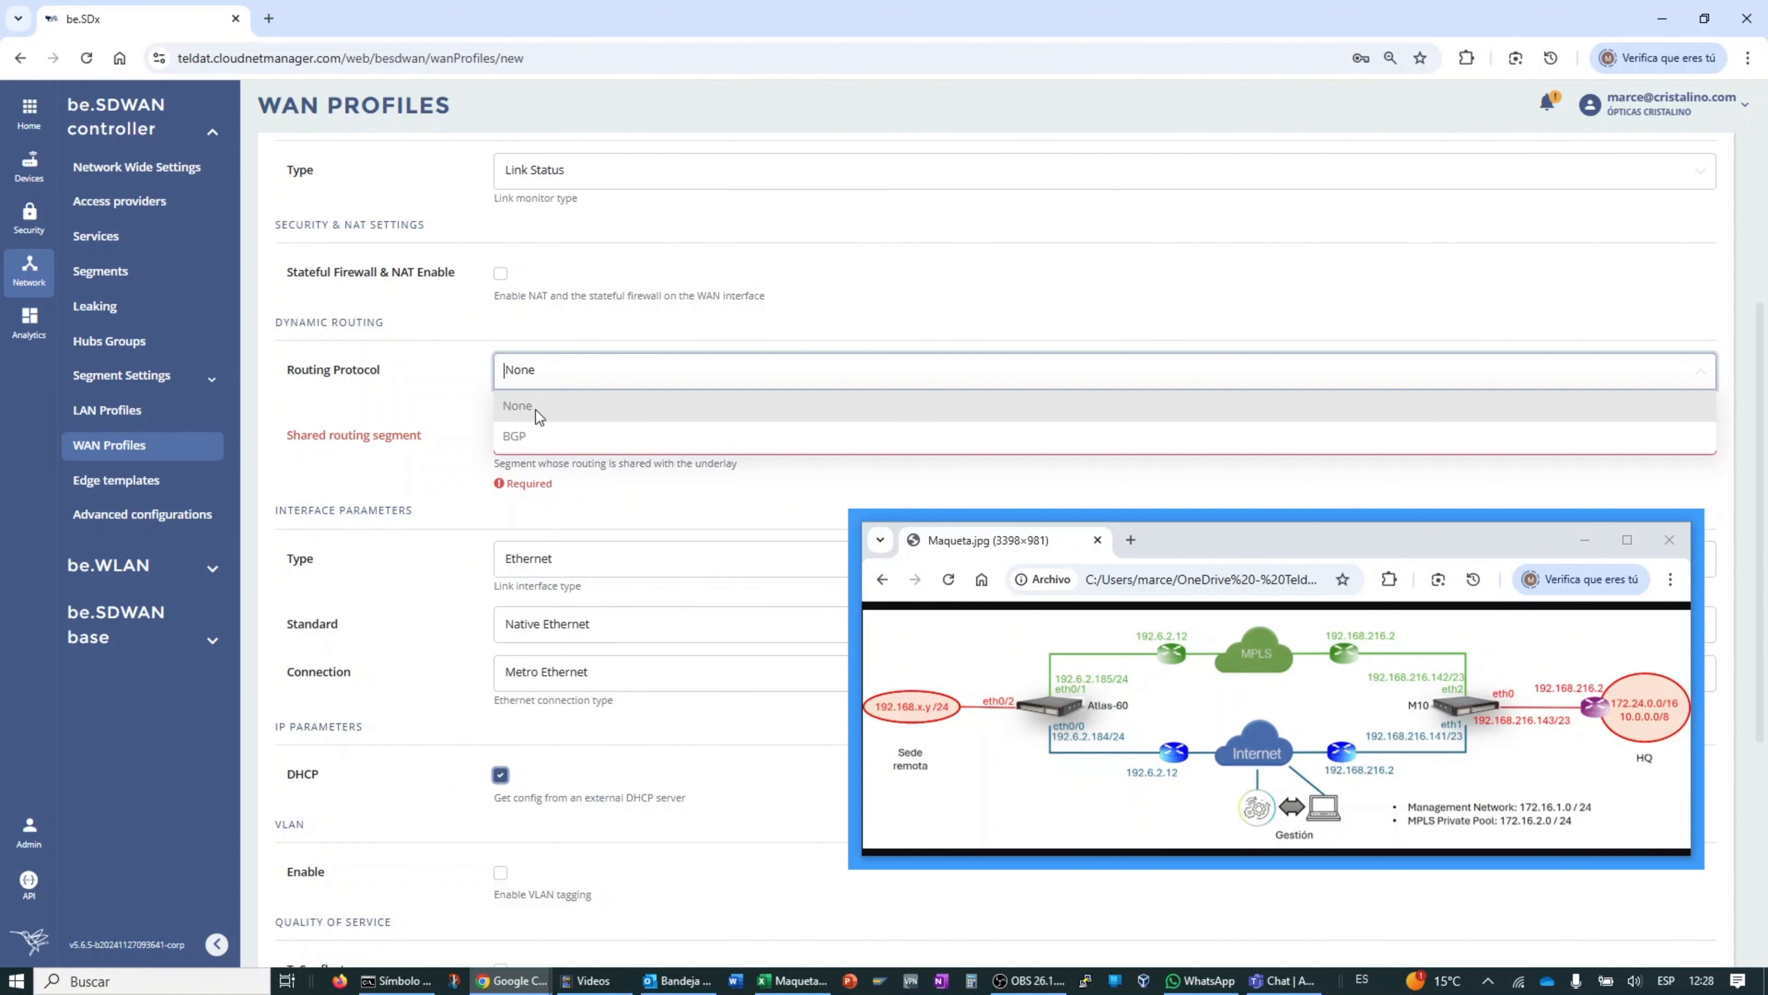
click(535, 410)
click(579, 366)
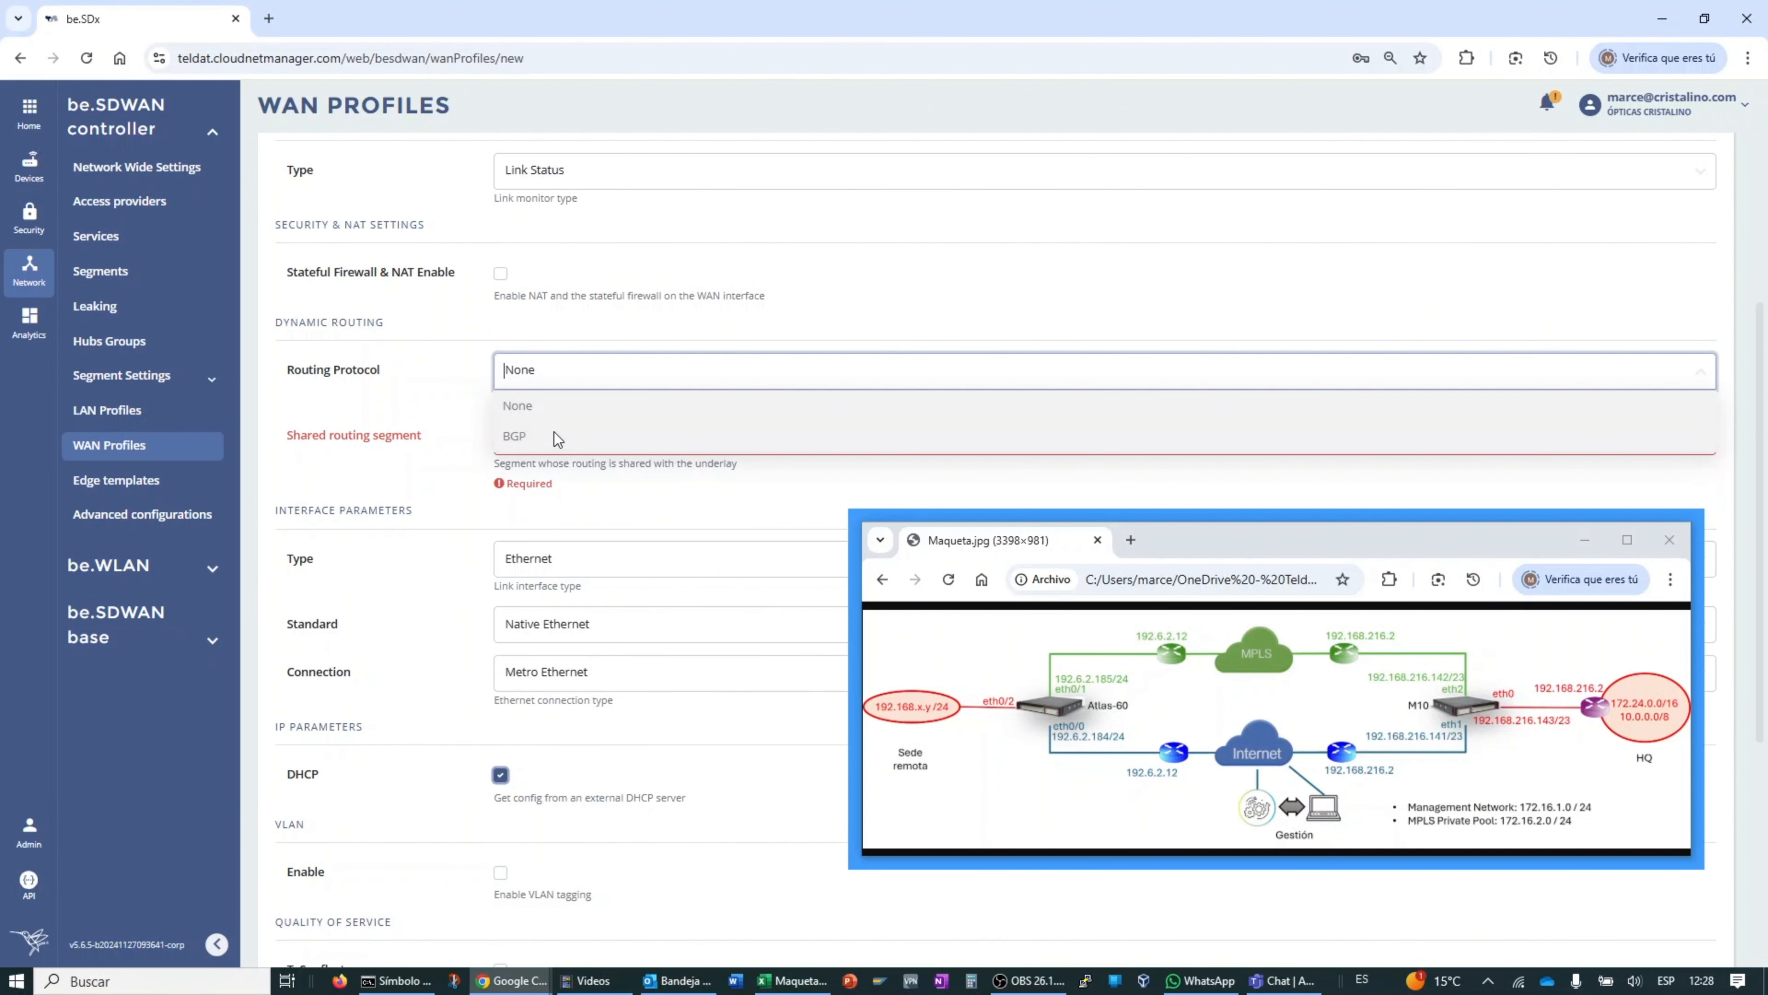
click(554, 432)
click(543, 370)
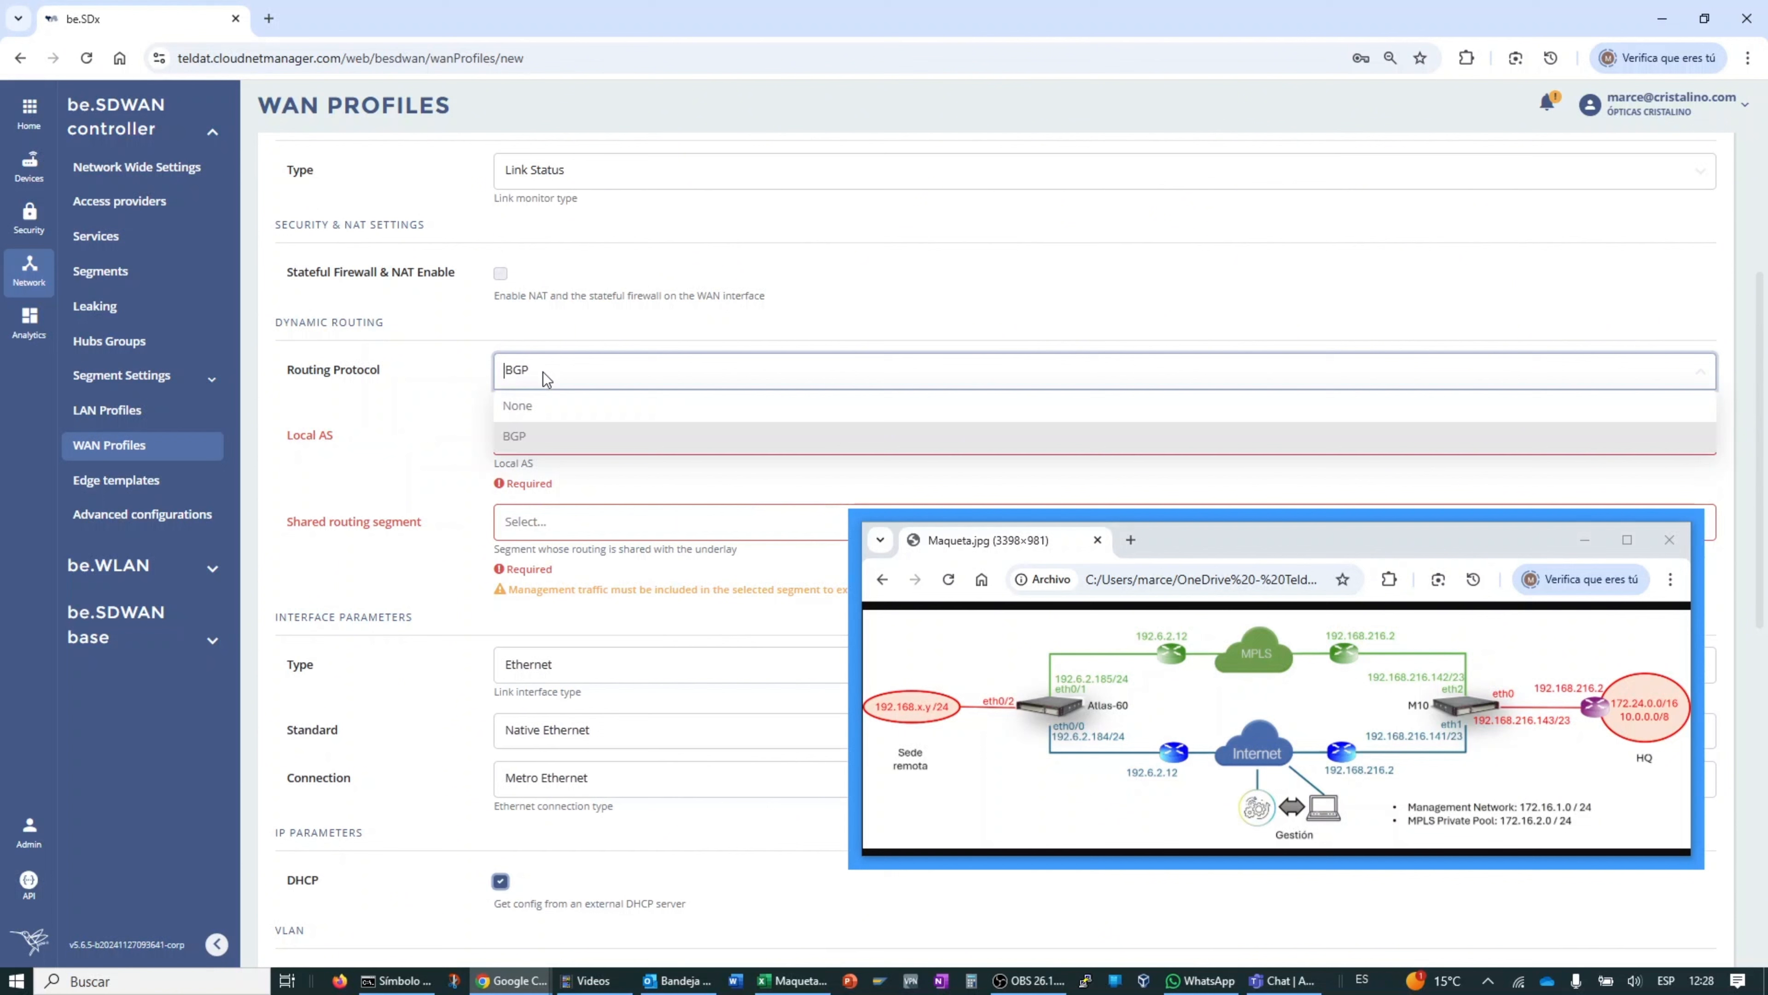
click(539, 409)
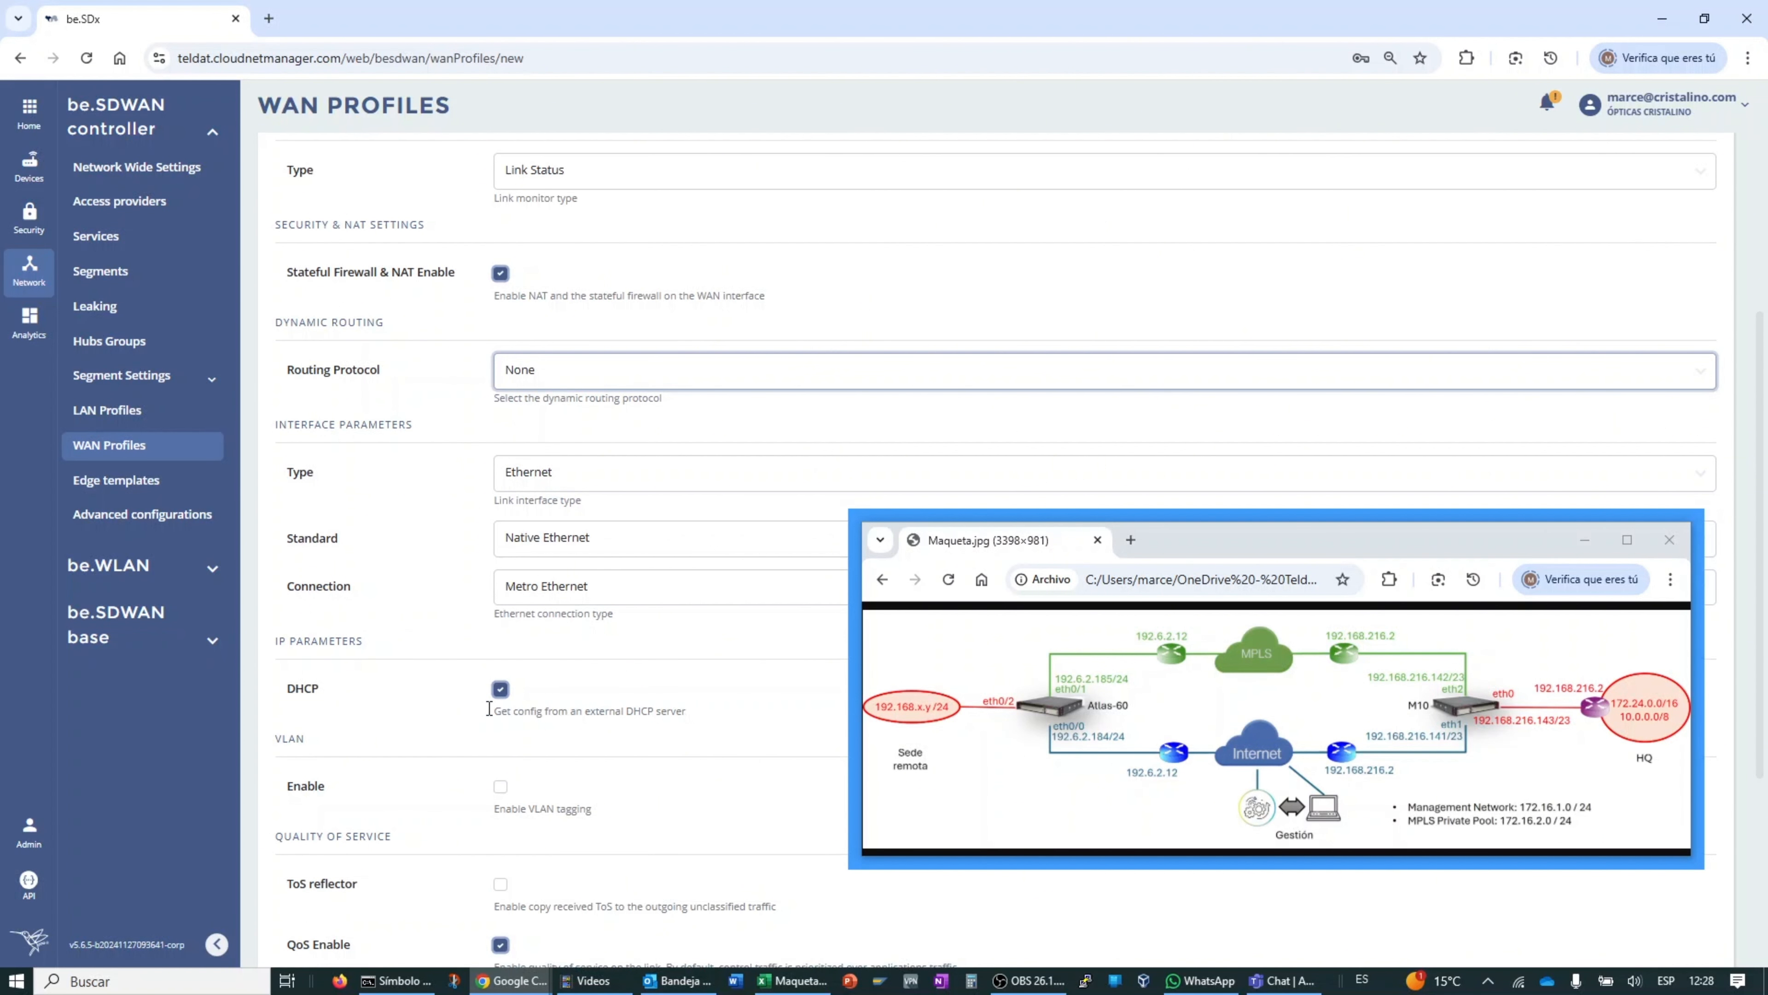
Step: Disable DHCP for the MPLS HQ profile and set its interface address to 192.168.216.142
click(501, 691)
key(alt+Tab)
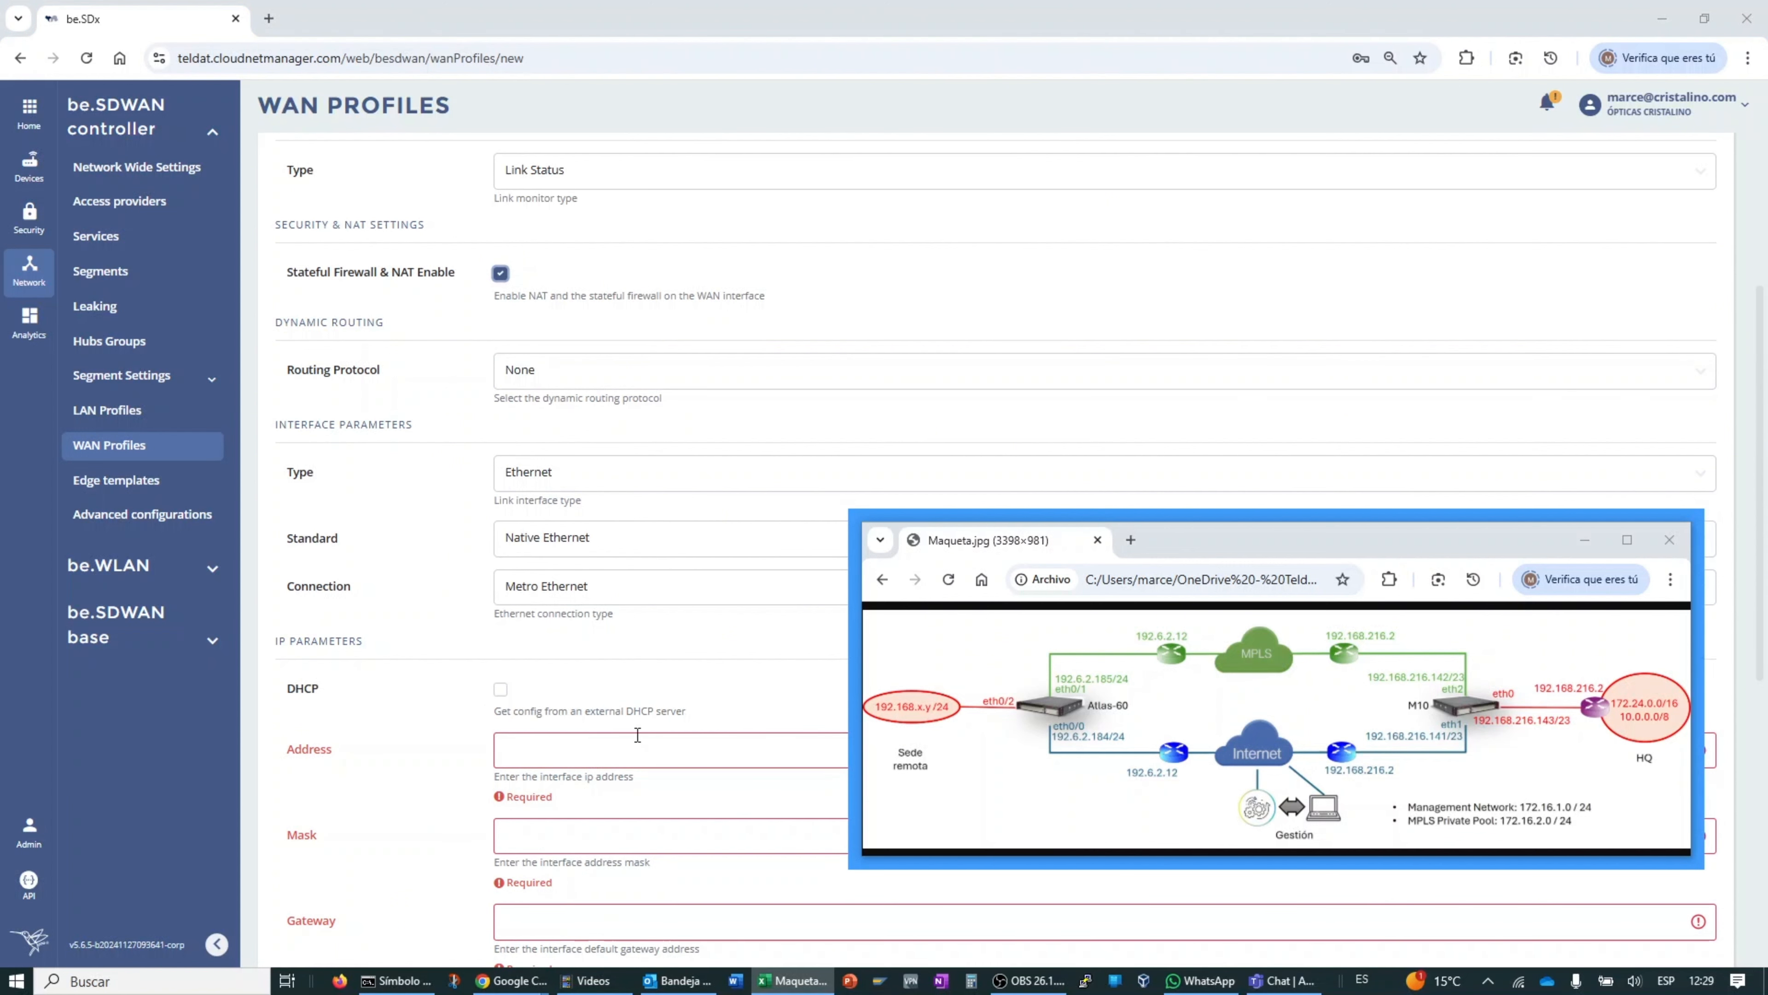
scroll(630, 717, down, 3)
click(588, 448)
text(192.168.216.142)
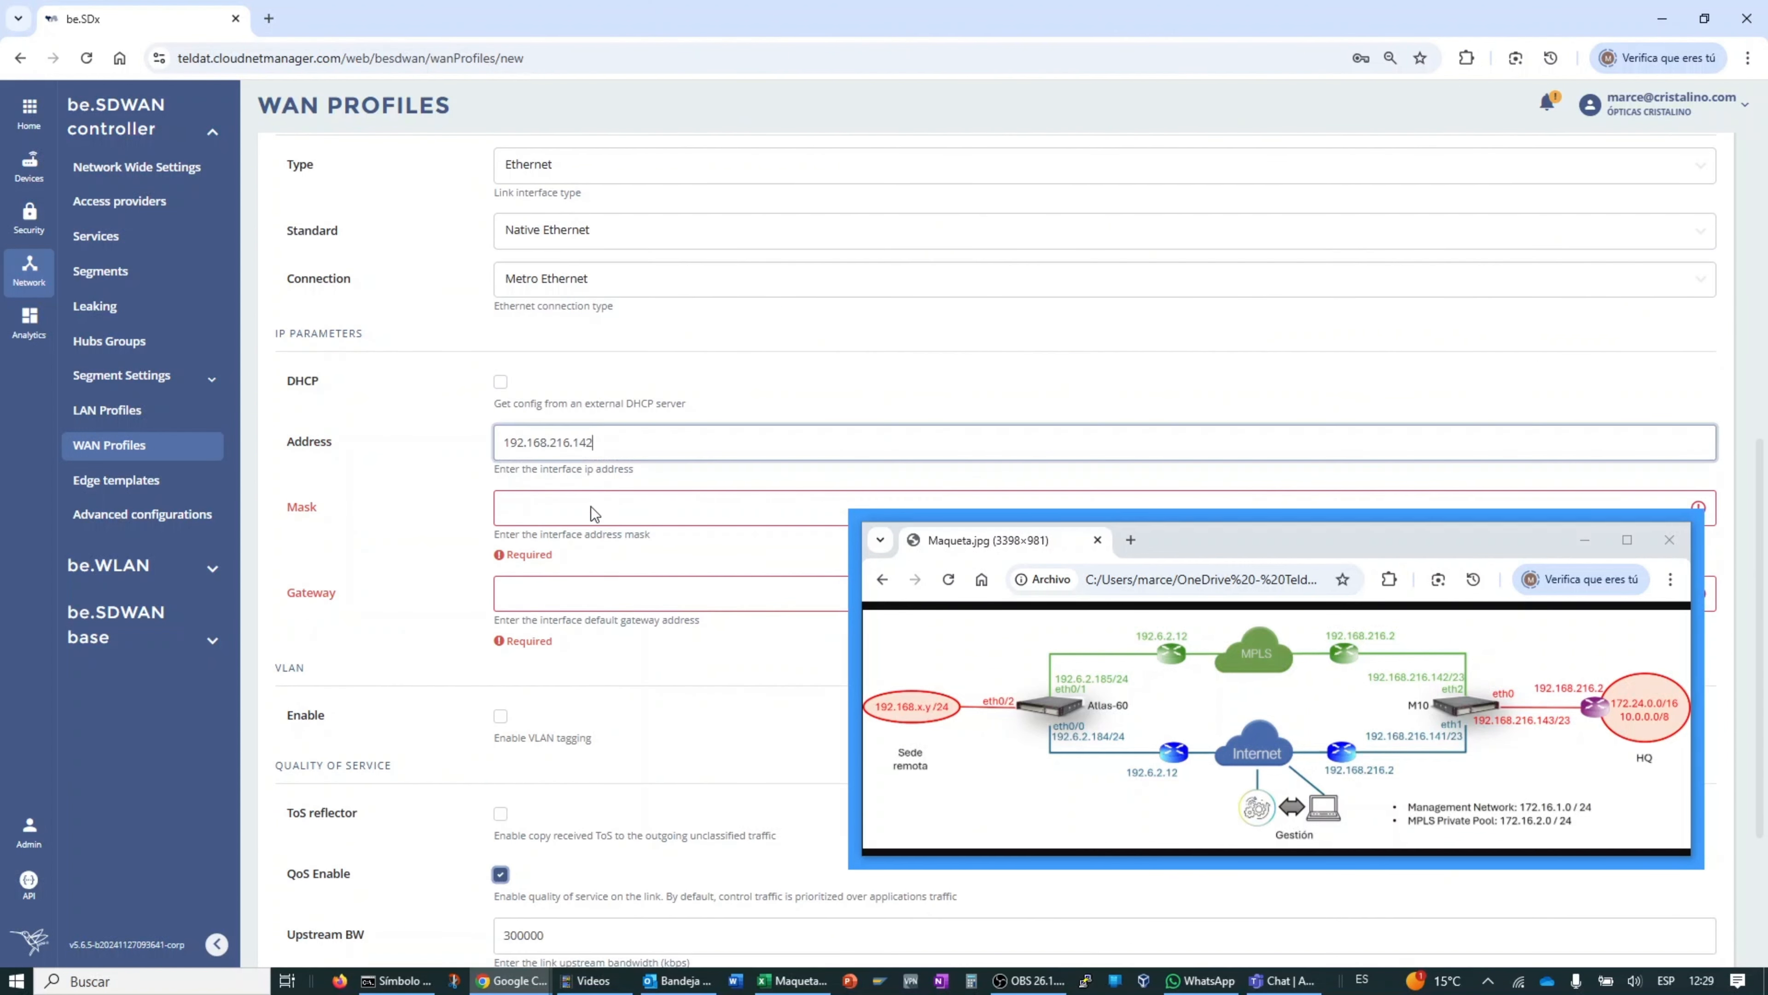
Step: Set the MPLS HQ profile's gateway to 192.168.216.2 and mask to 255.255.254.0, and save the profile
click(590, 594)
text(192.168.216.142)
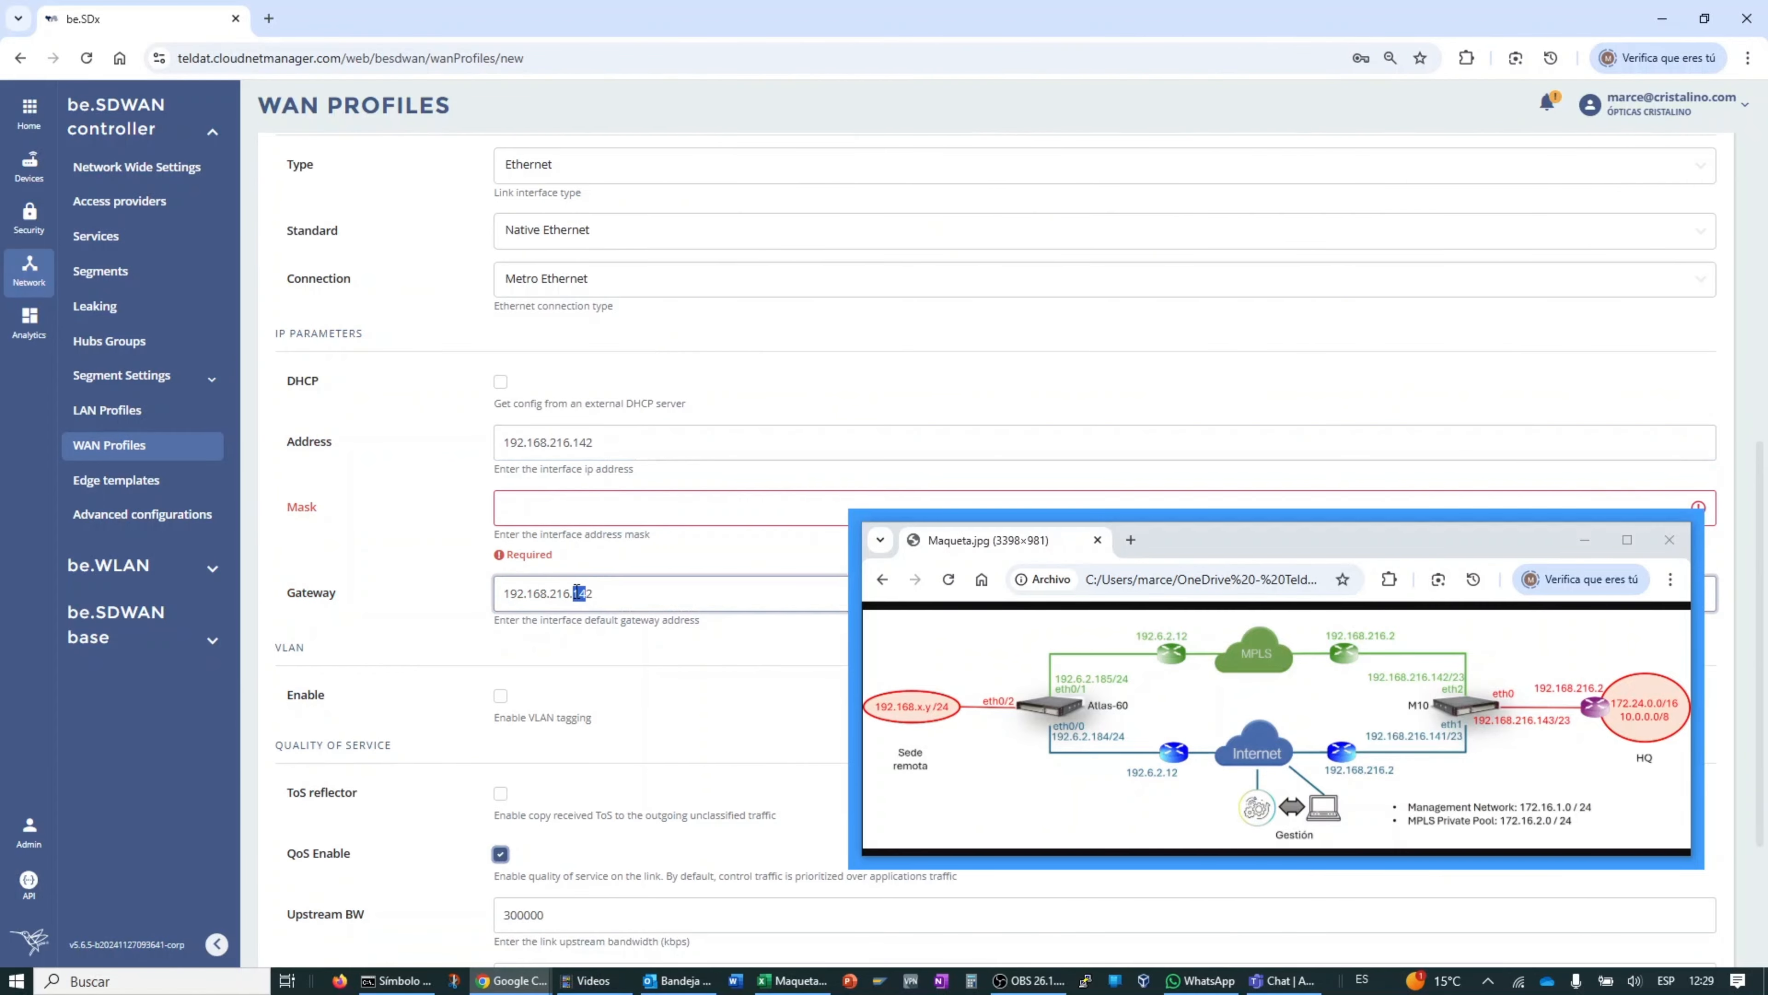
key(BackSpace)
click(598, 509)
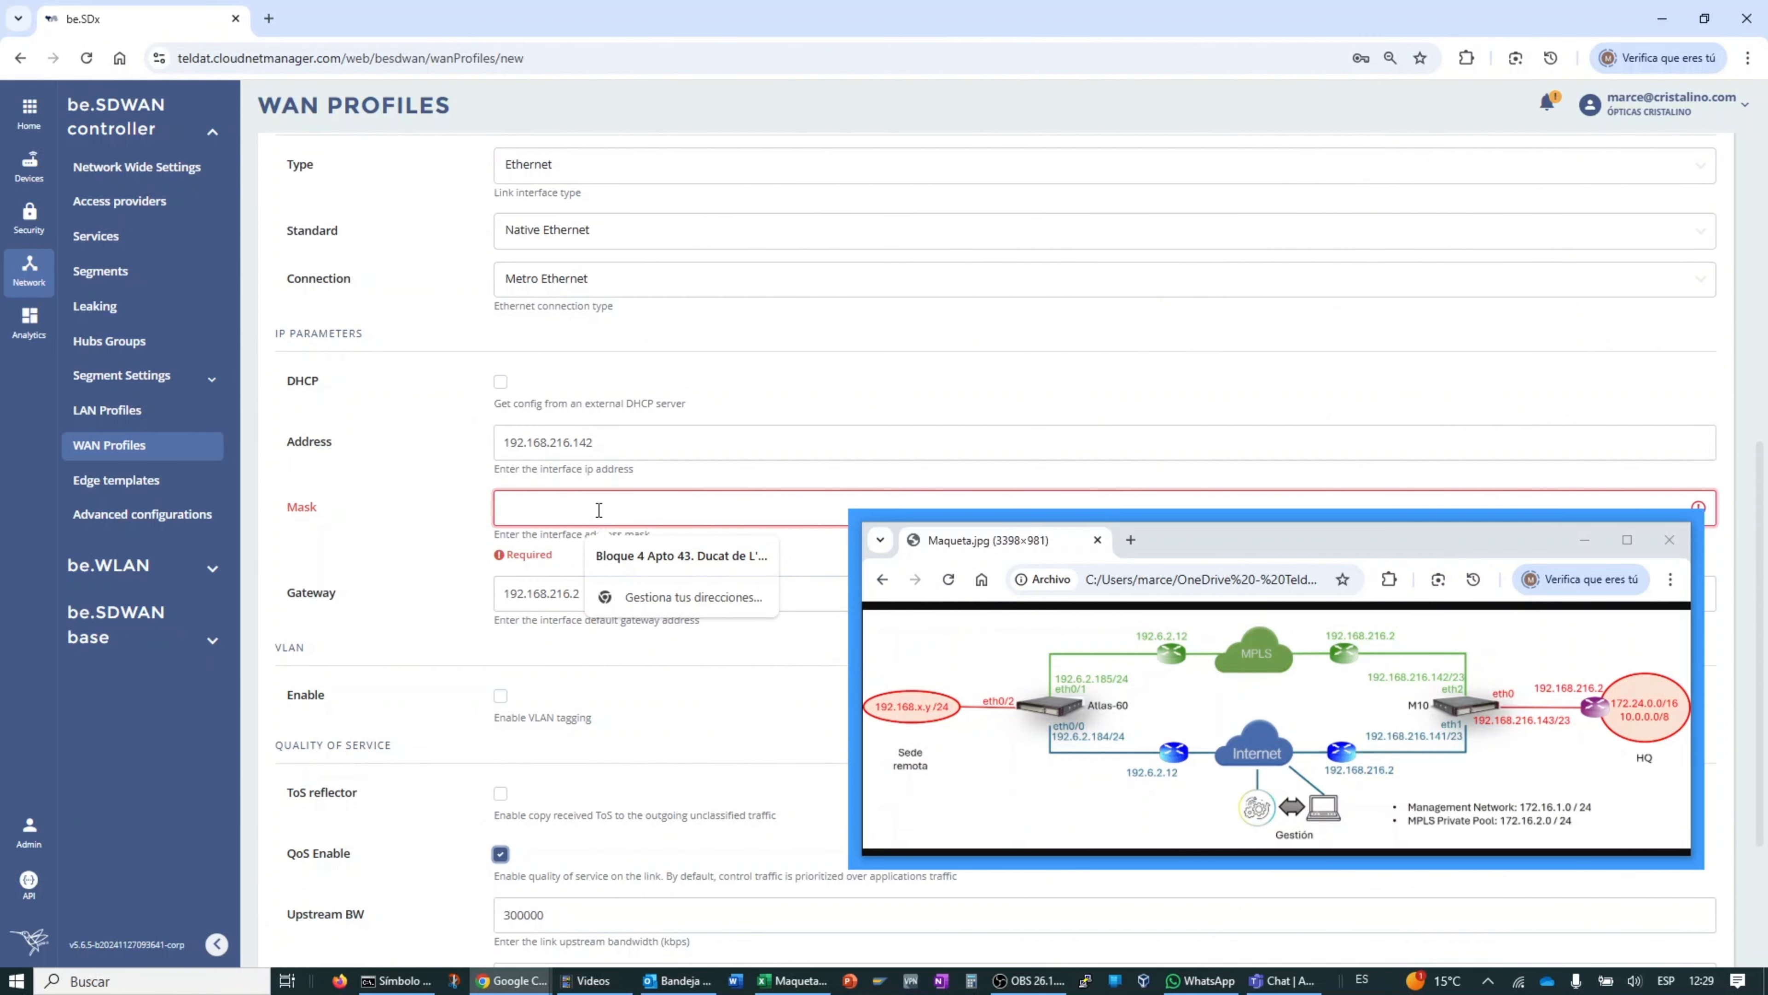
text(255.255.)
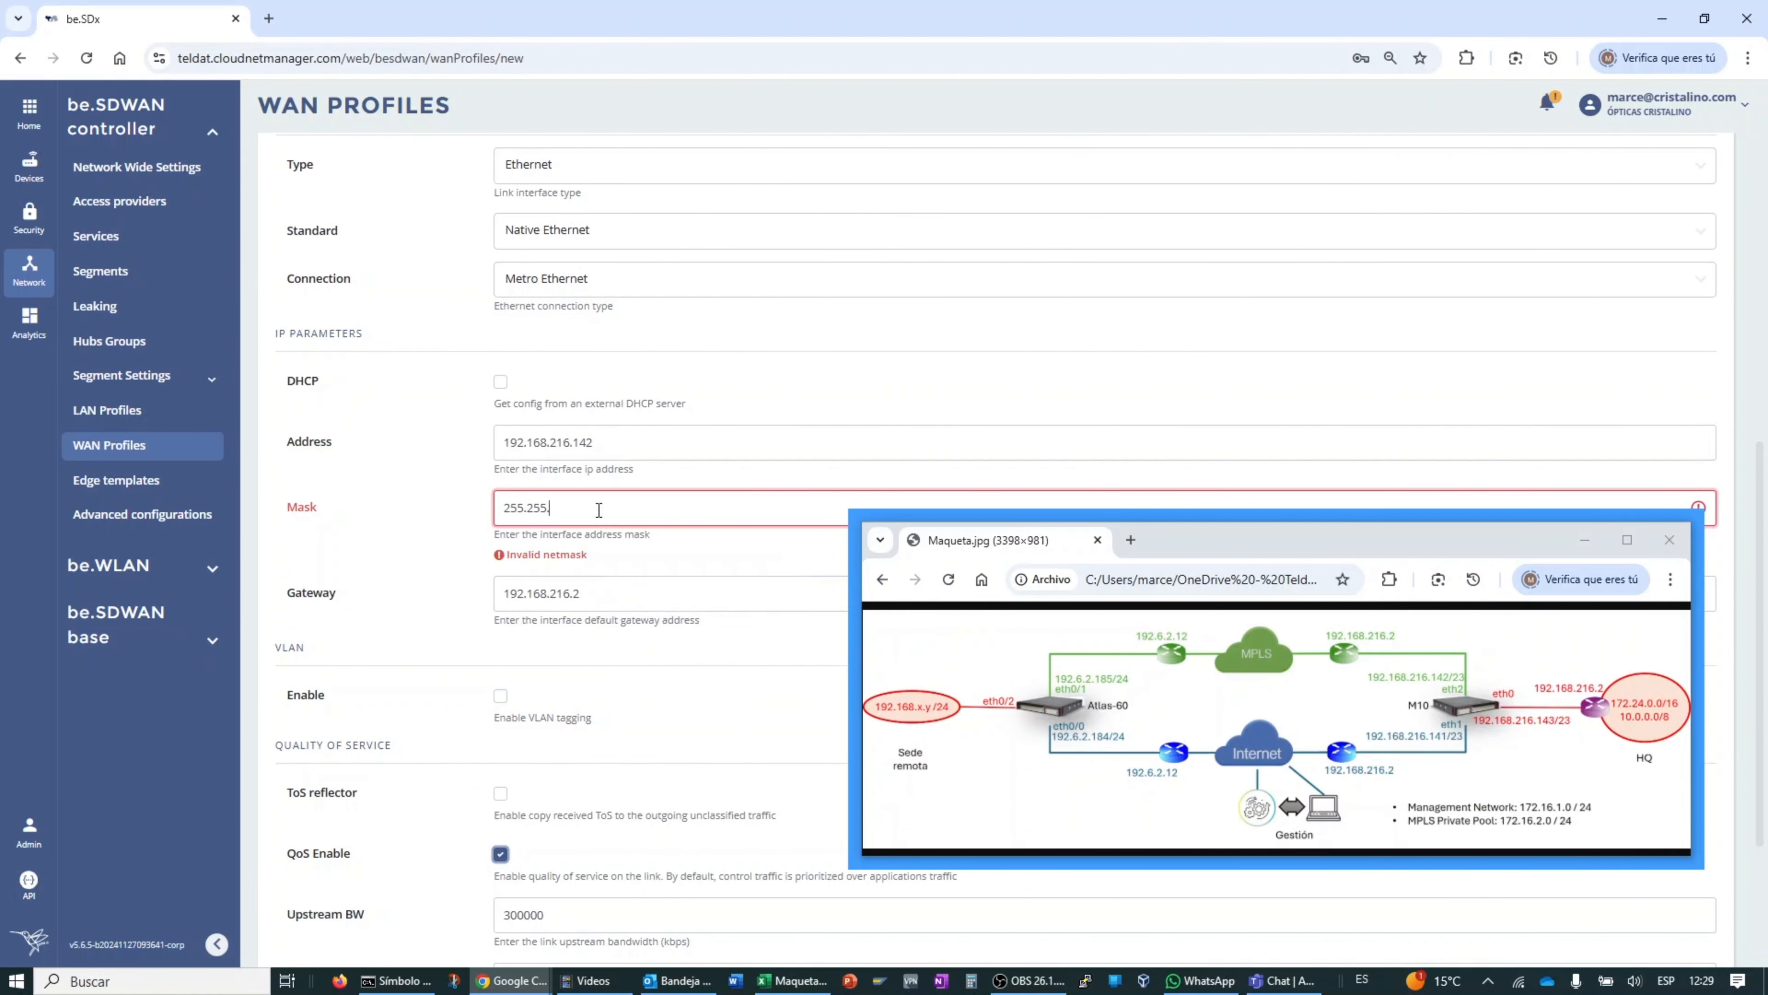
text(254.0)
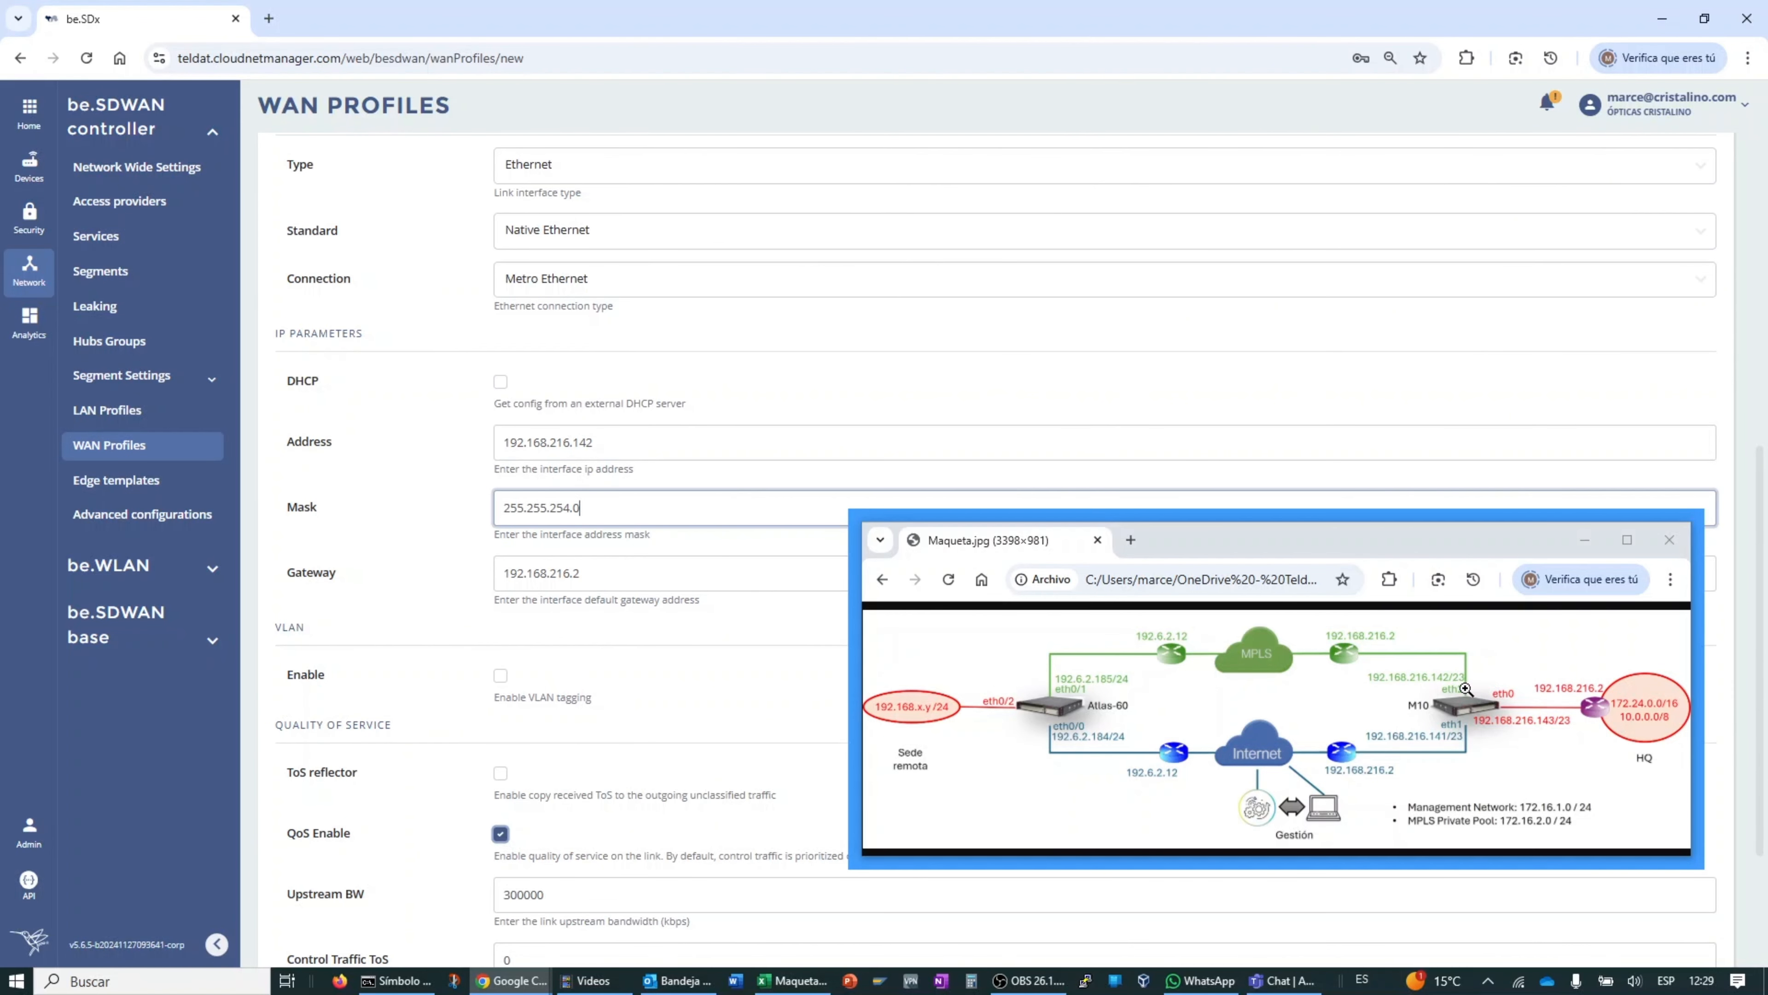
scroll(665, 766, down, 3)
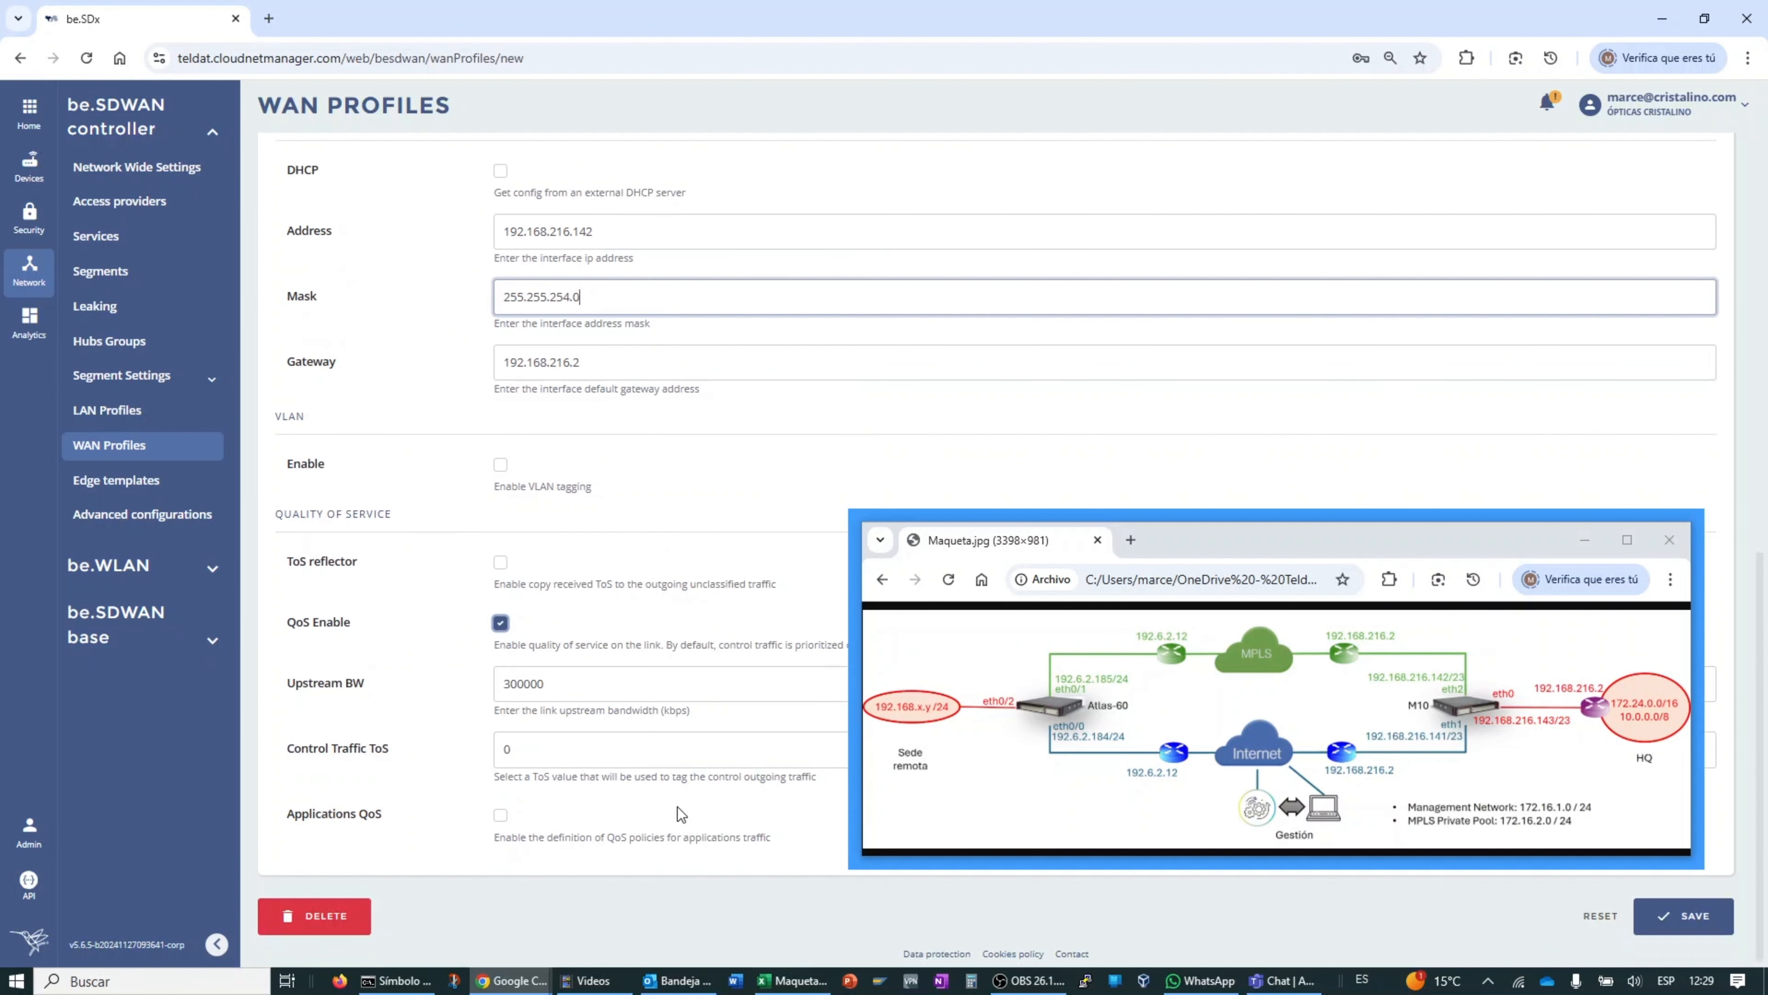
click(1703, 924)
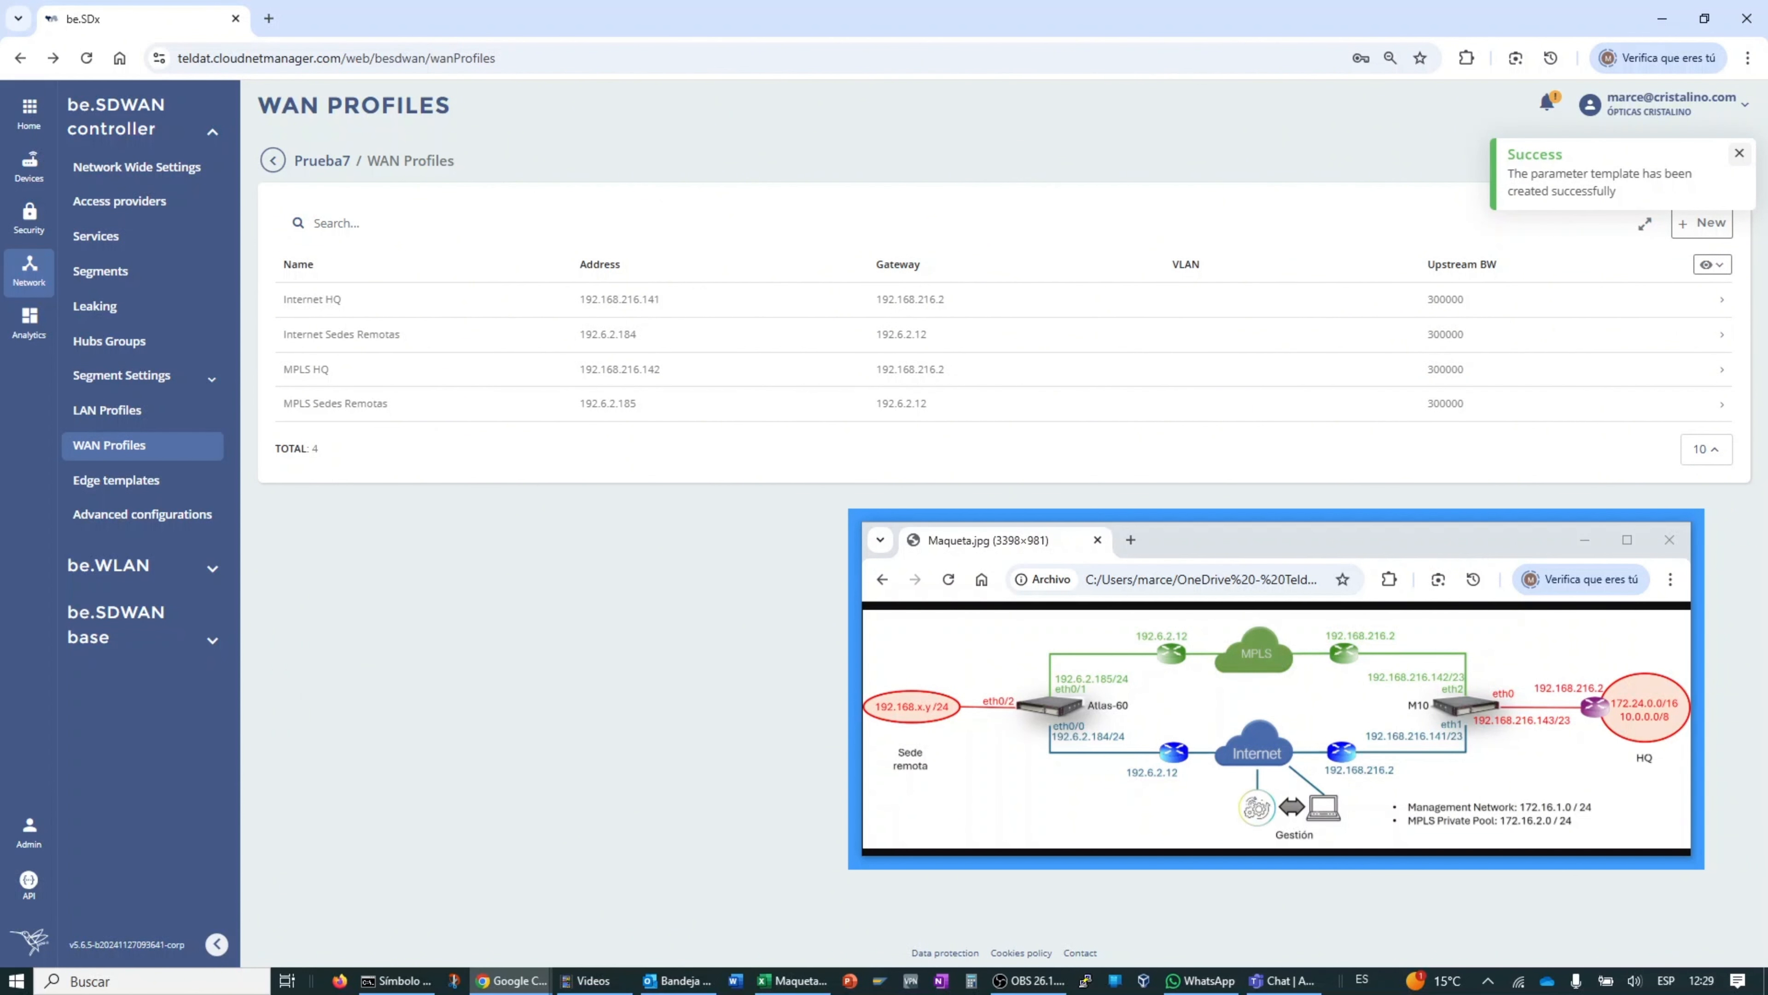
Step: Start a new edge template named Sedes Remotas, moving the network diagram window clear of the form
click(156, 484)
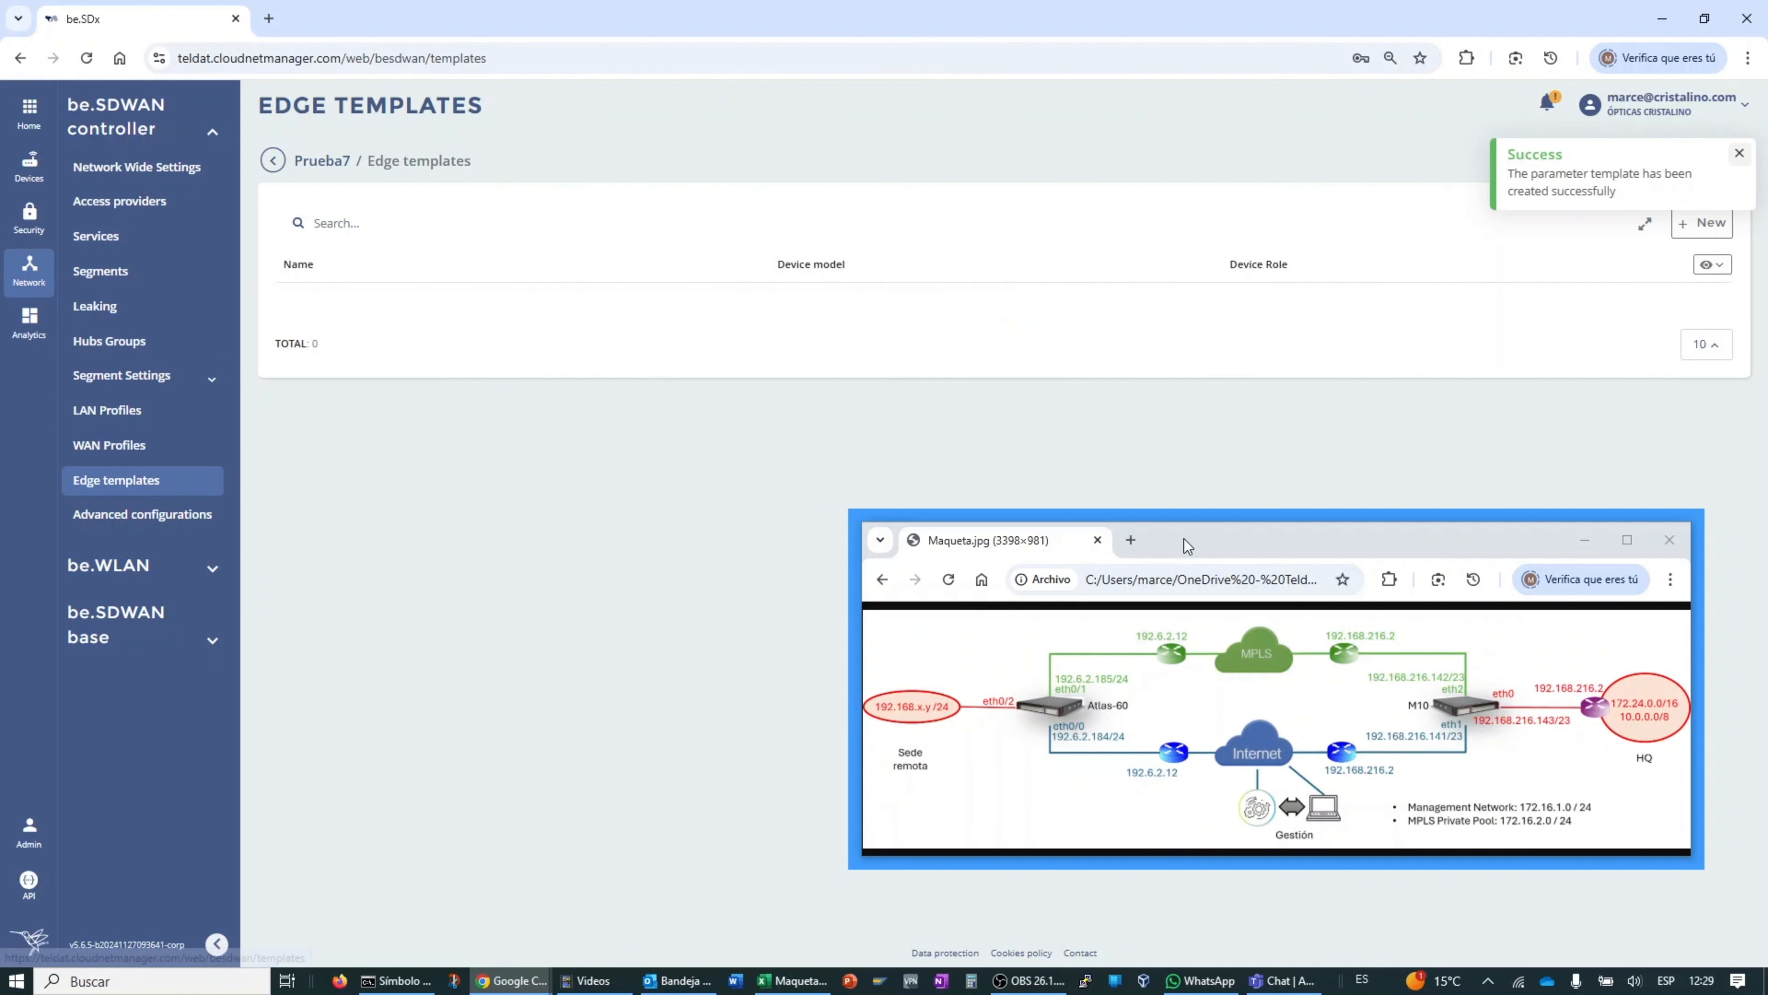
drag(1187, 546, 405, 635)
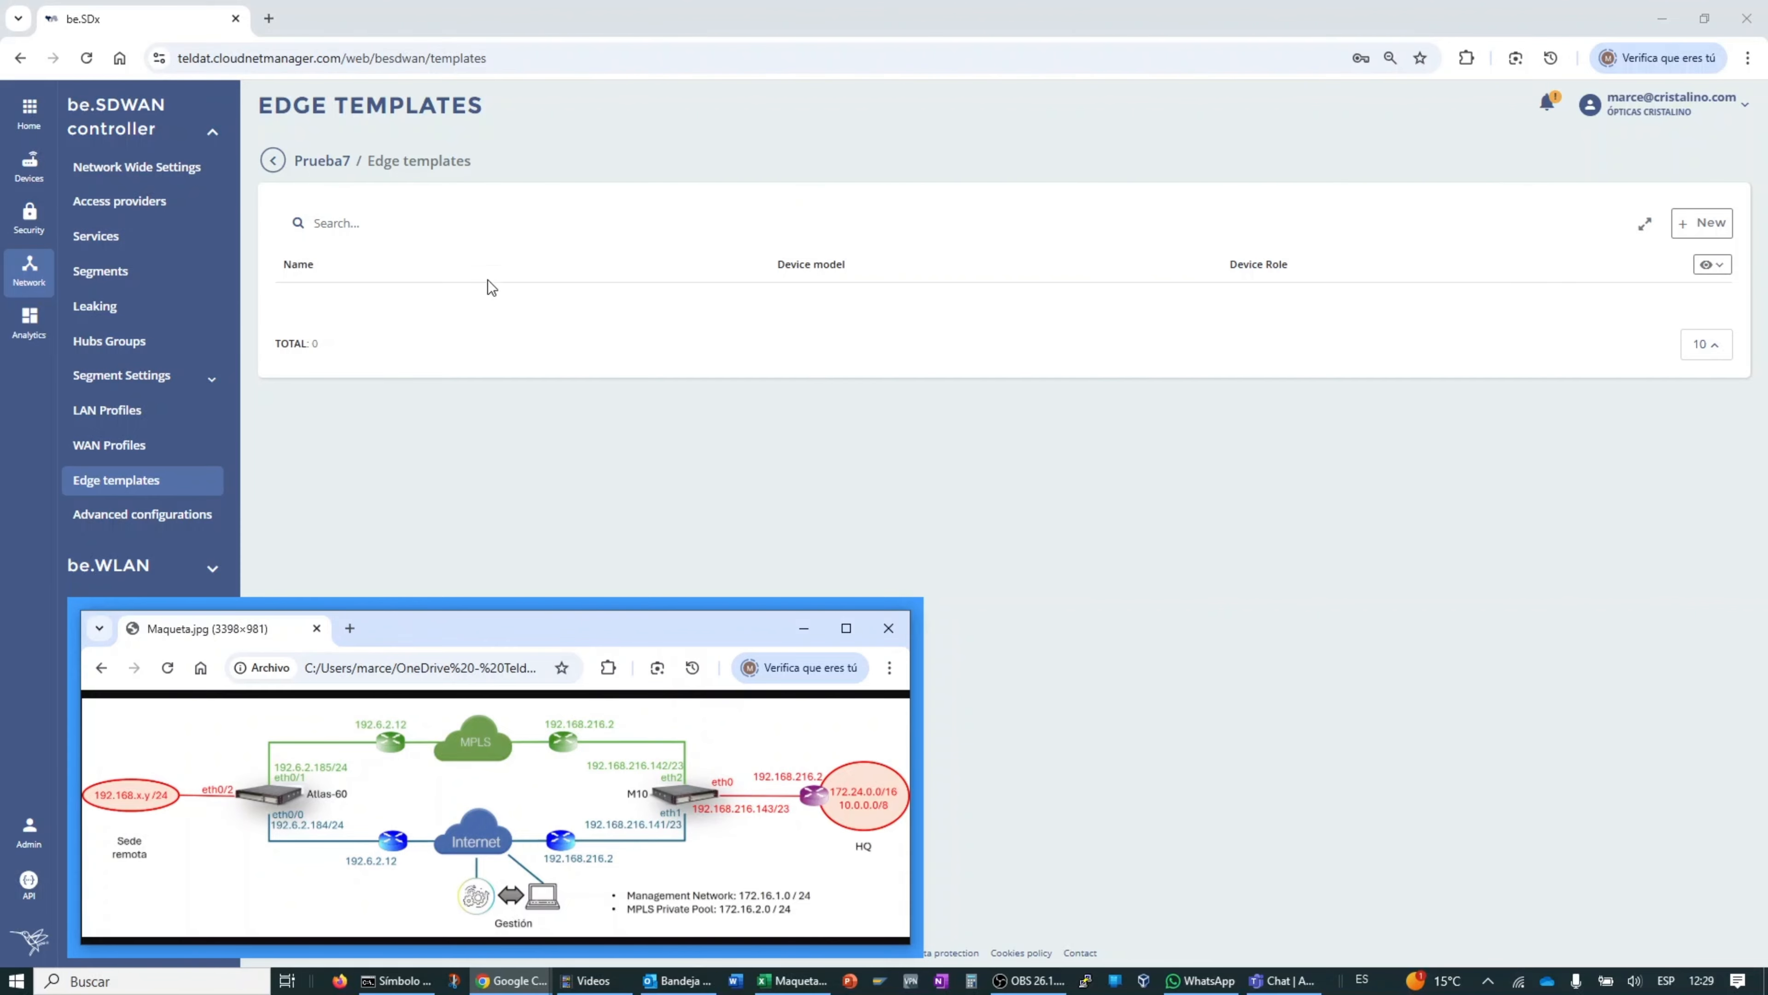
click(1705, 230)
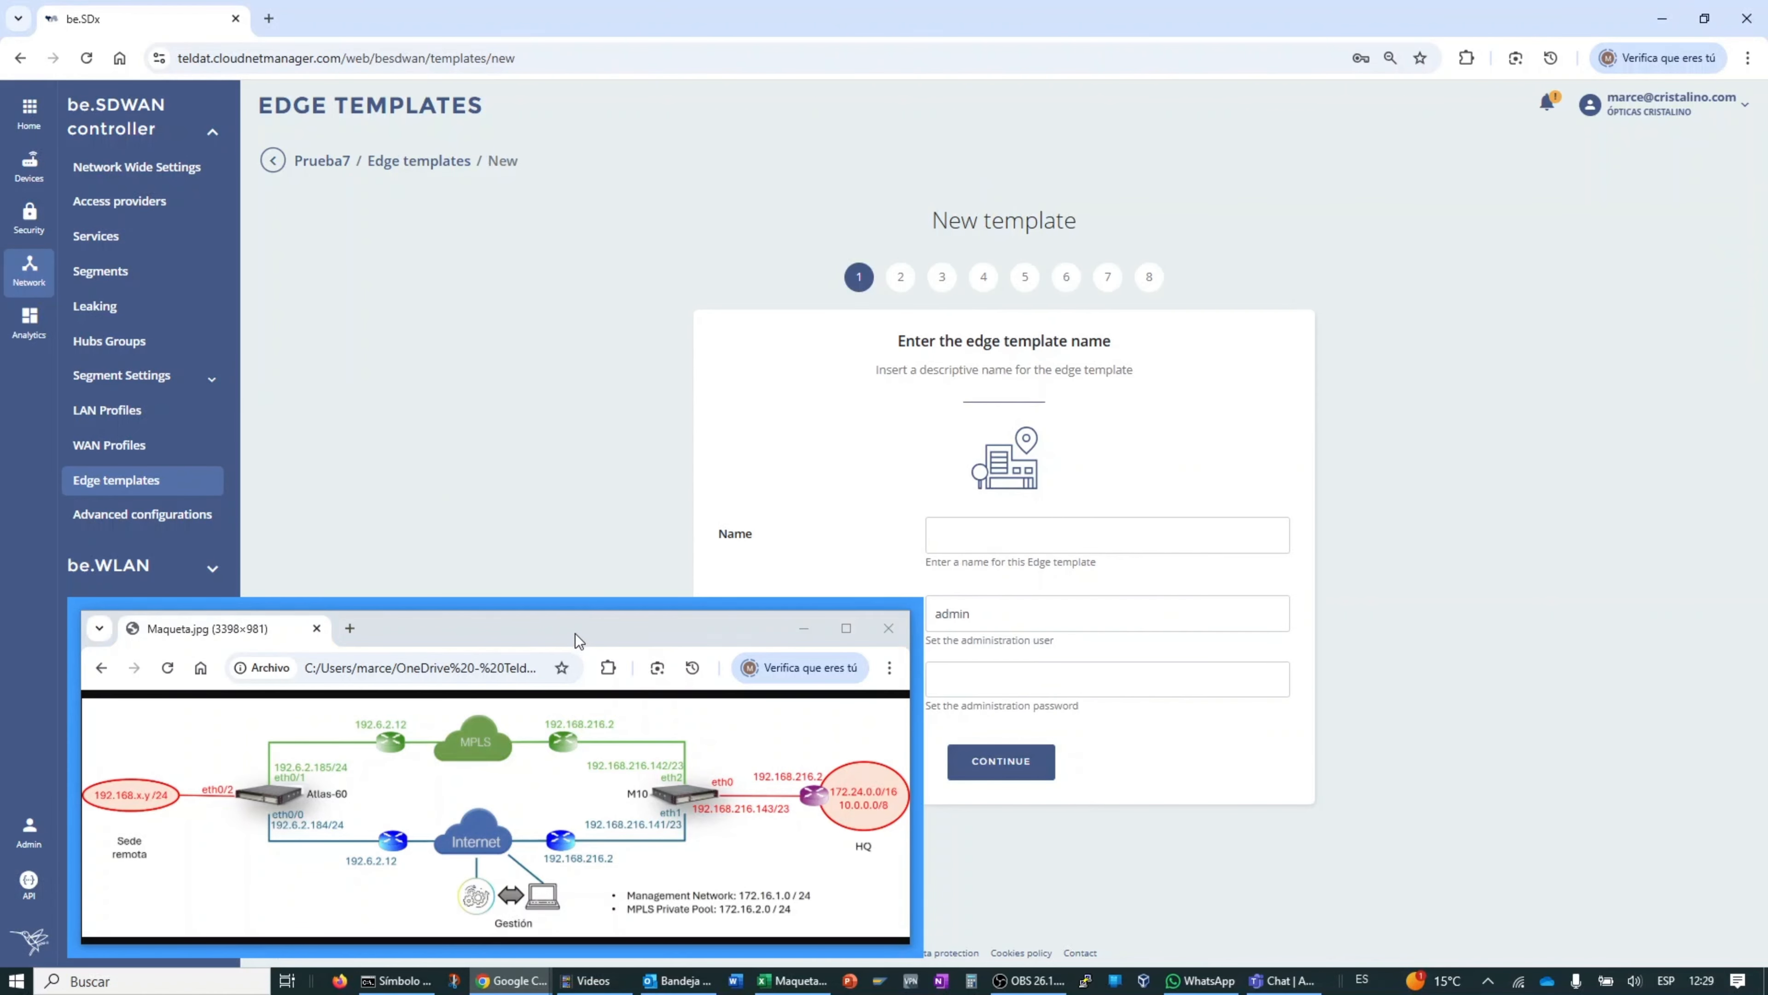
drag(573, 637, 515, 637)
key(alt+Tab)
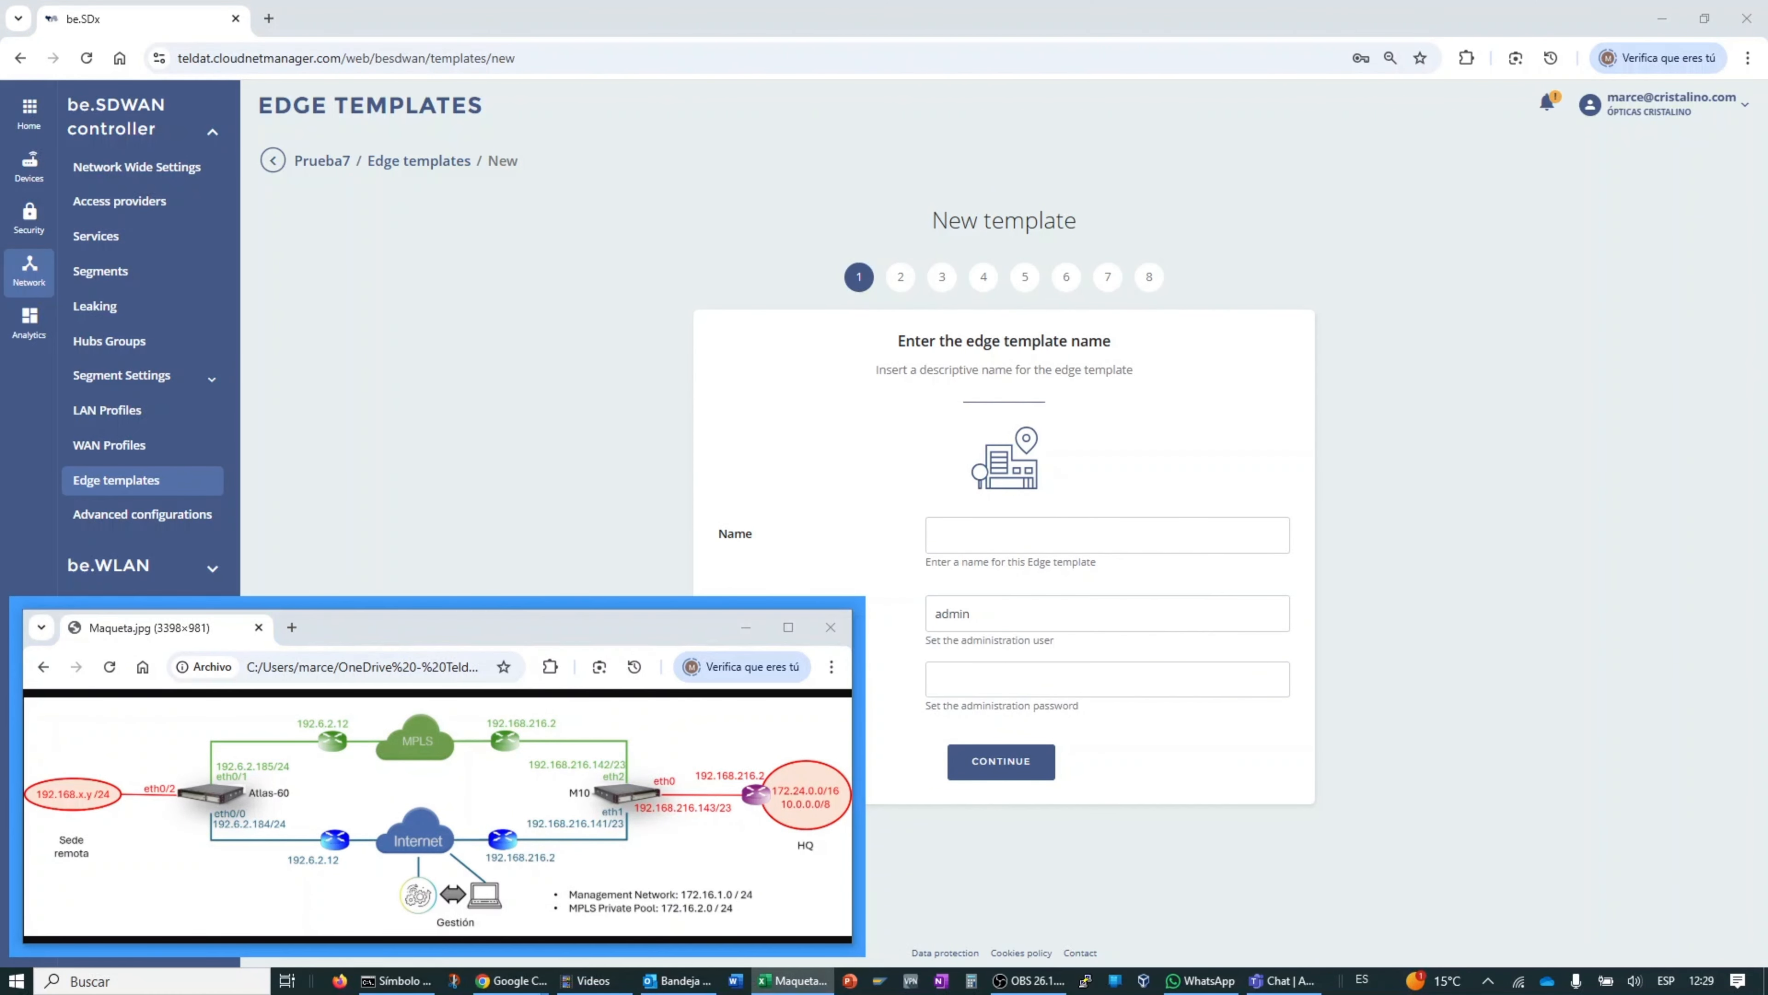
click(1045, 541)
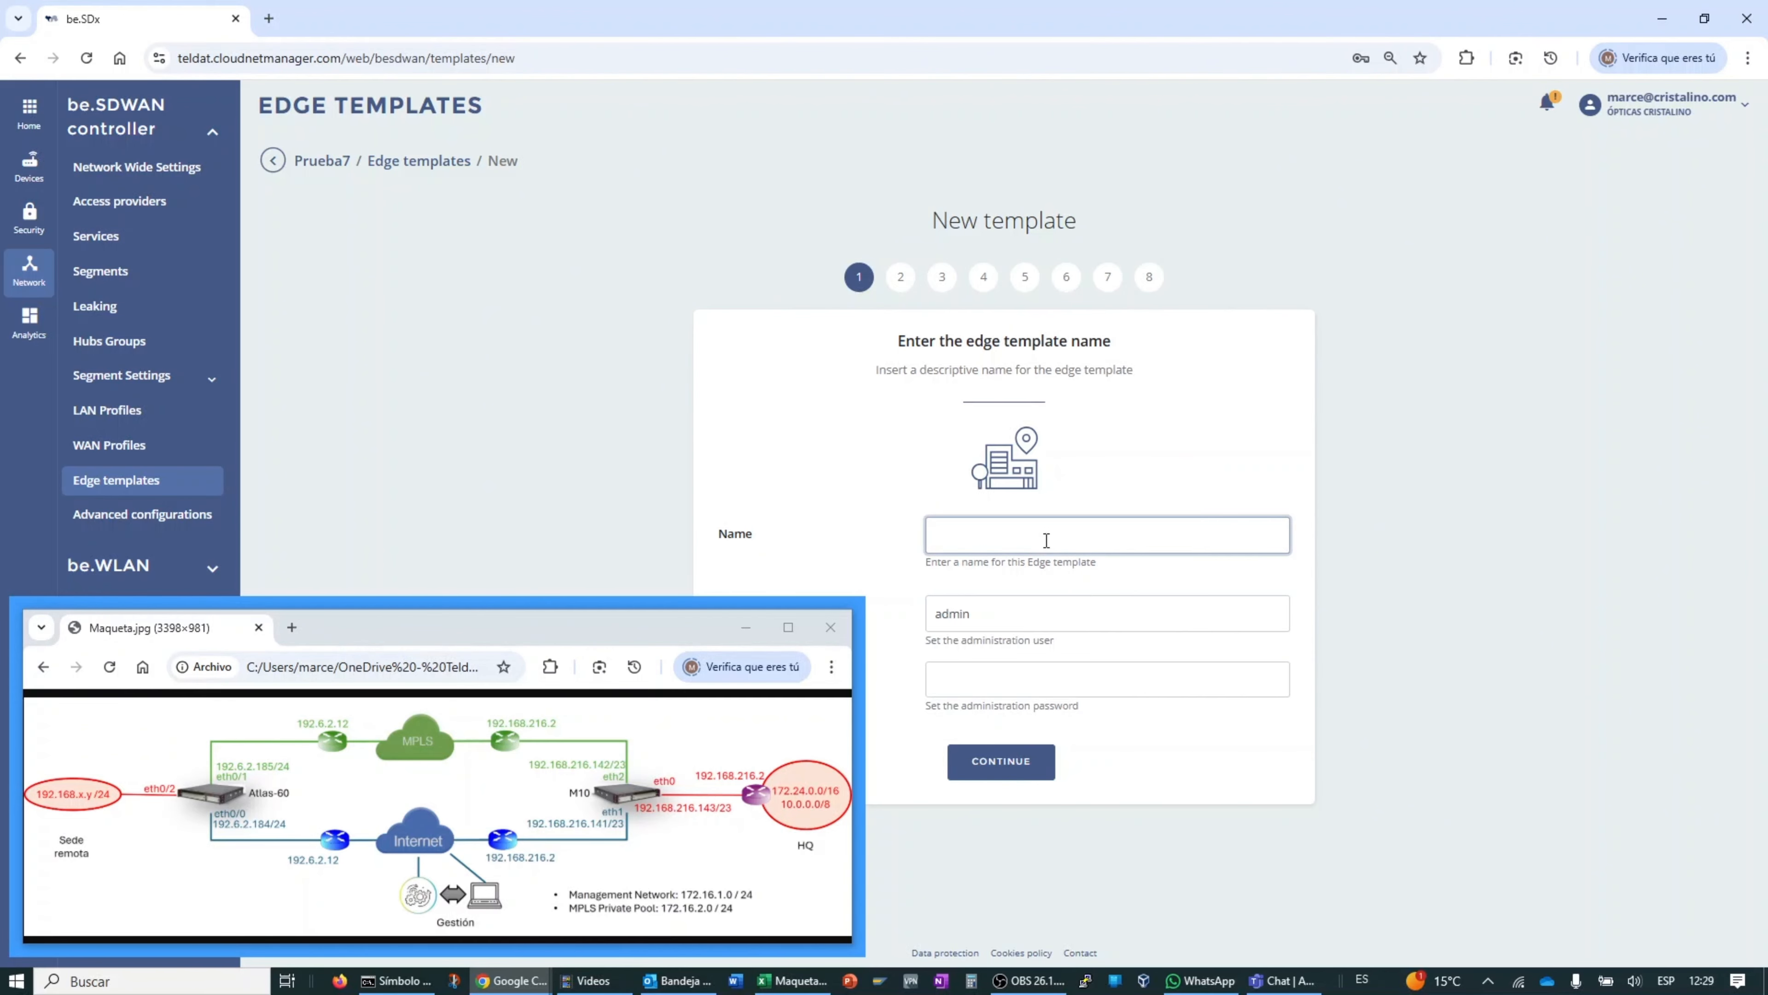
text(Sedes Remotas)
drag(667, 641, 521, 634)
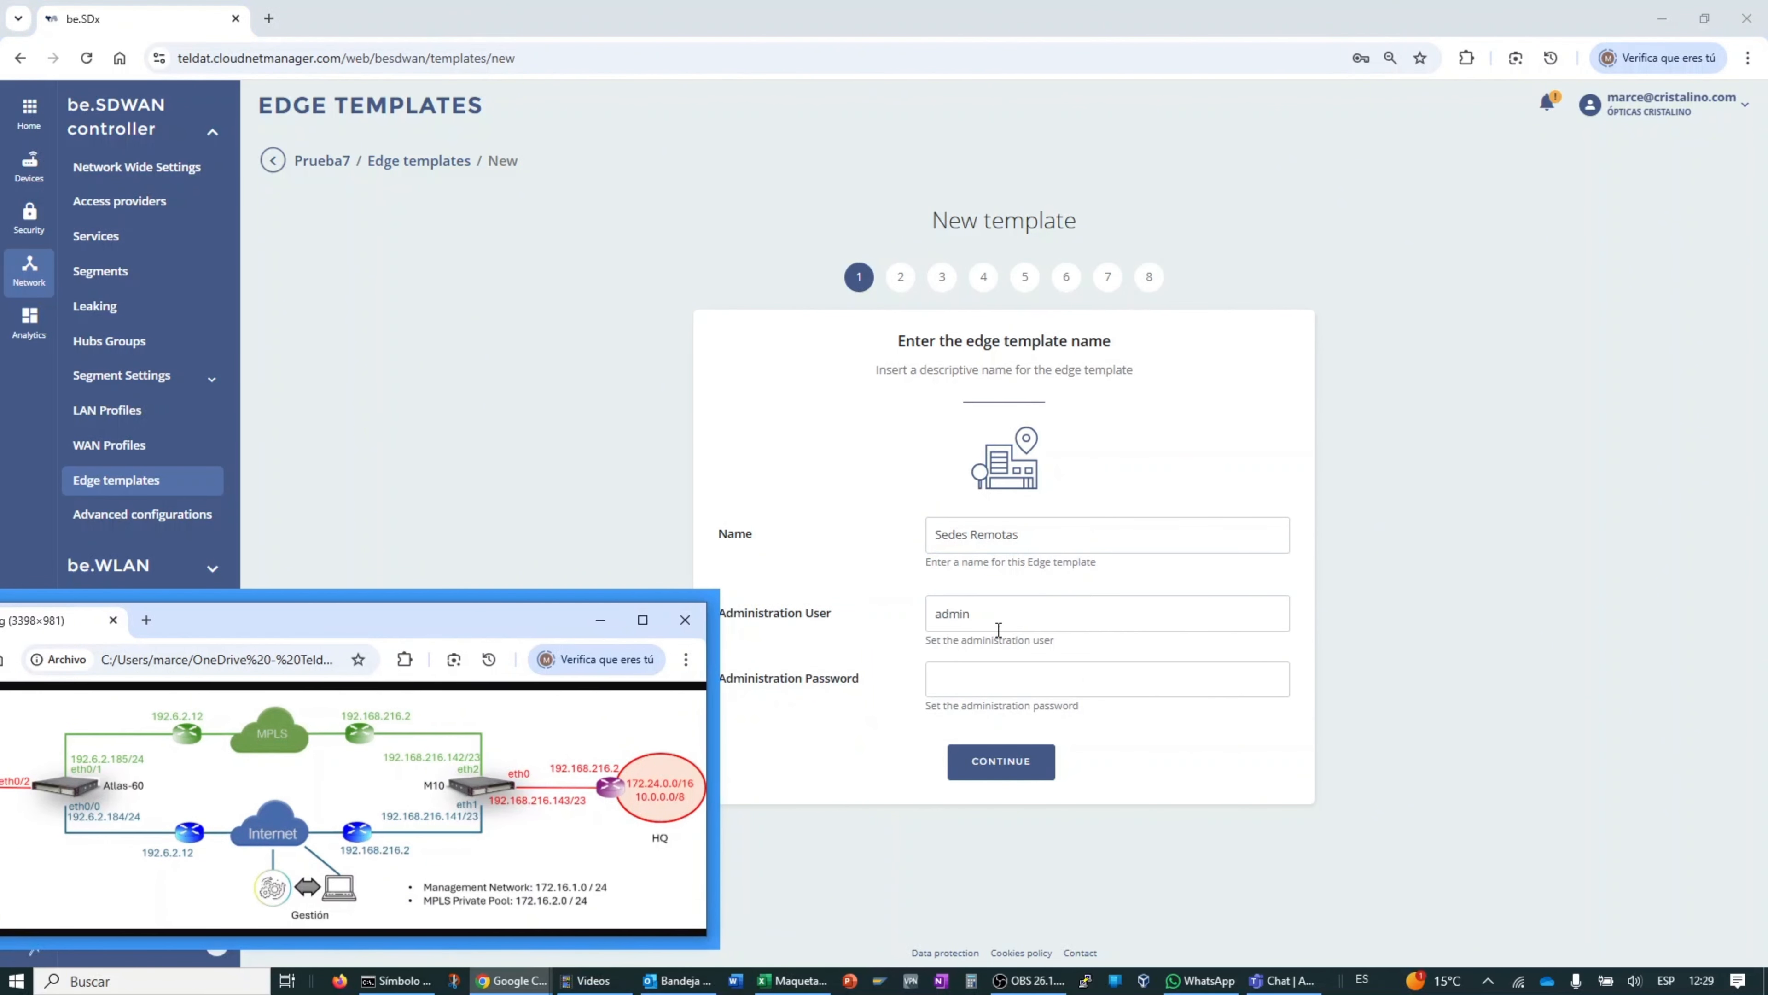
Step: Fill in the administration password of the Sedes Remotas template and proceed to device model selection
drag(997, 619, 740, 627)
key(ctrl+c)
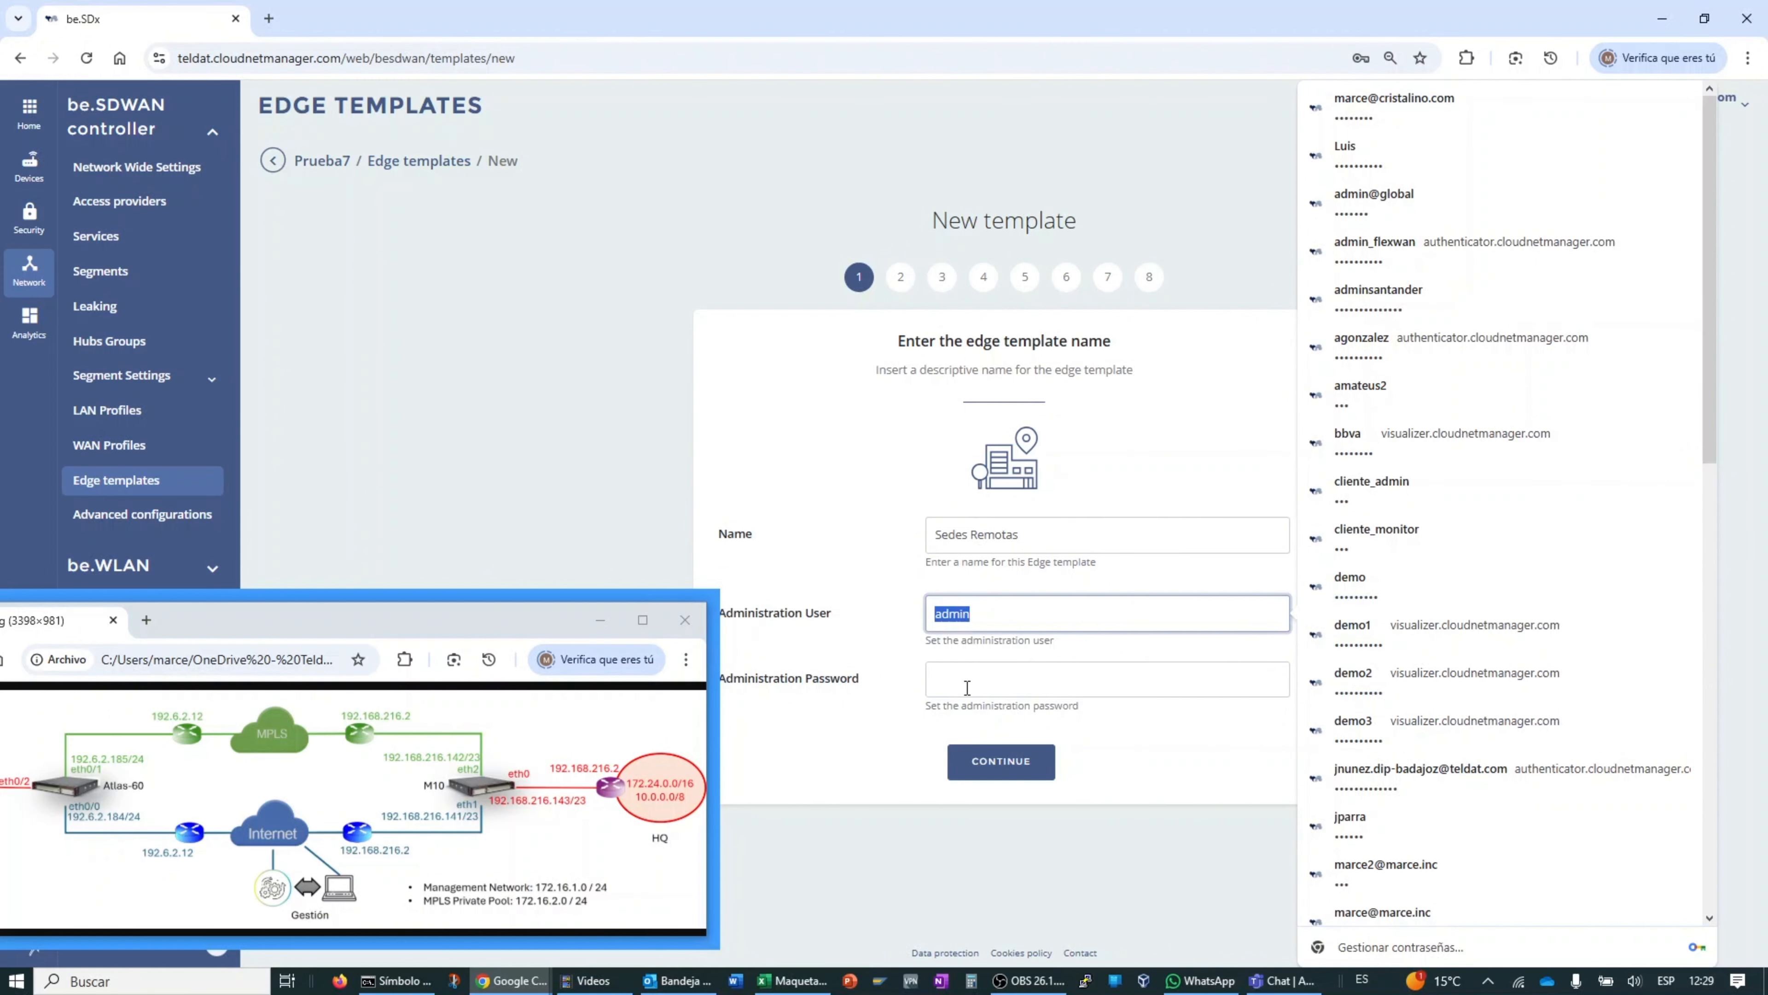
click(970, 688)
key(ctrl+v)
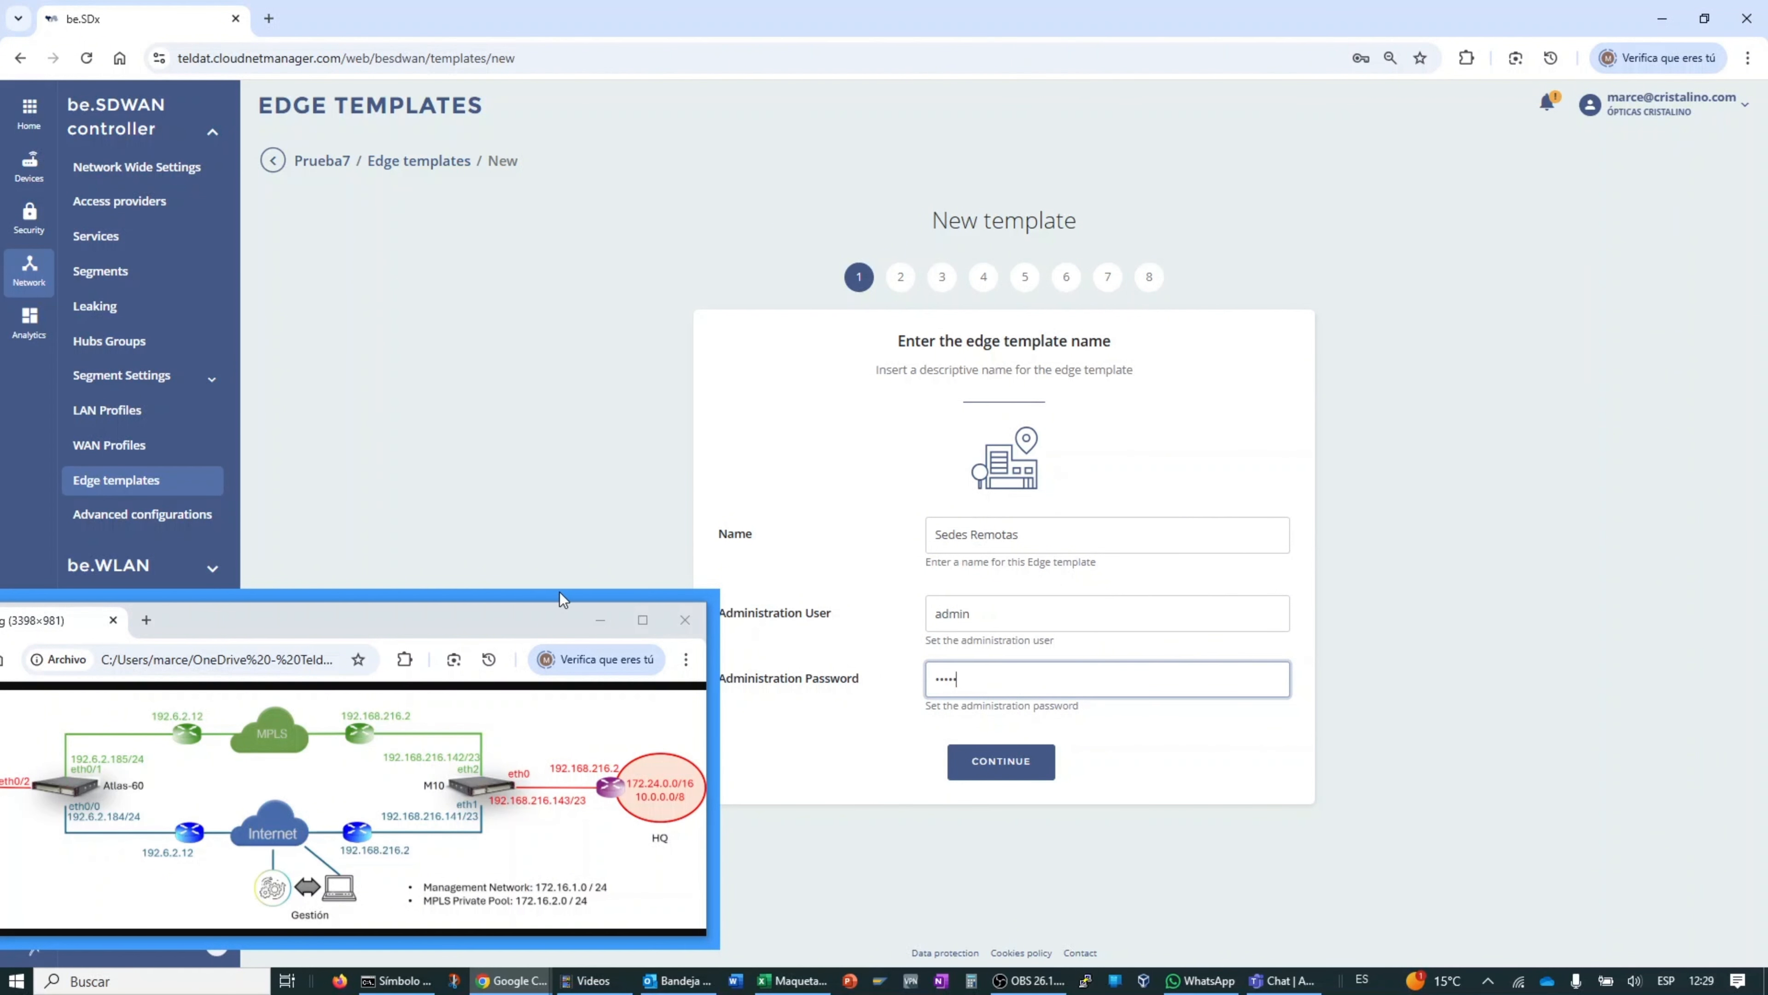
drag(550, 626, 535, 627)
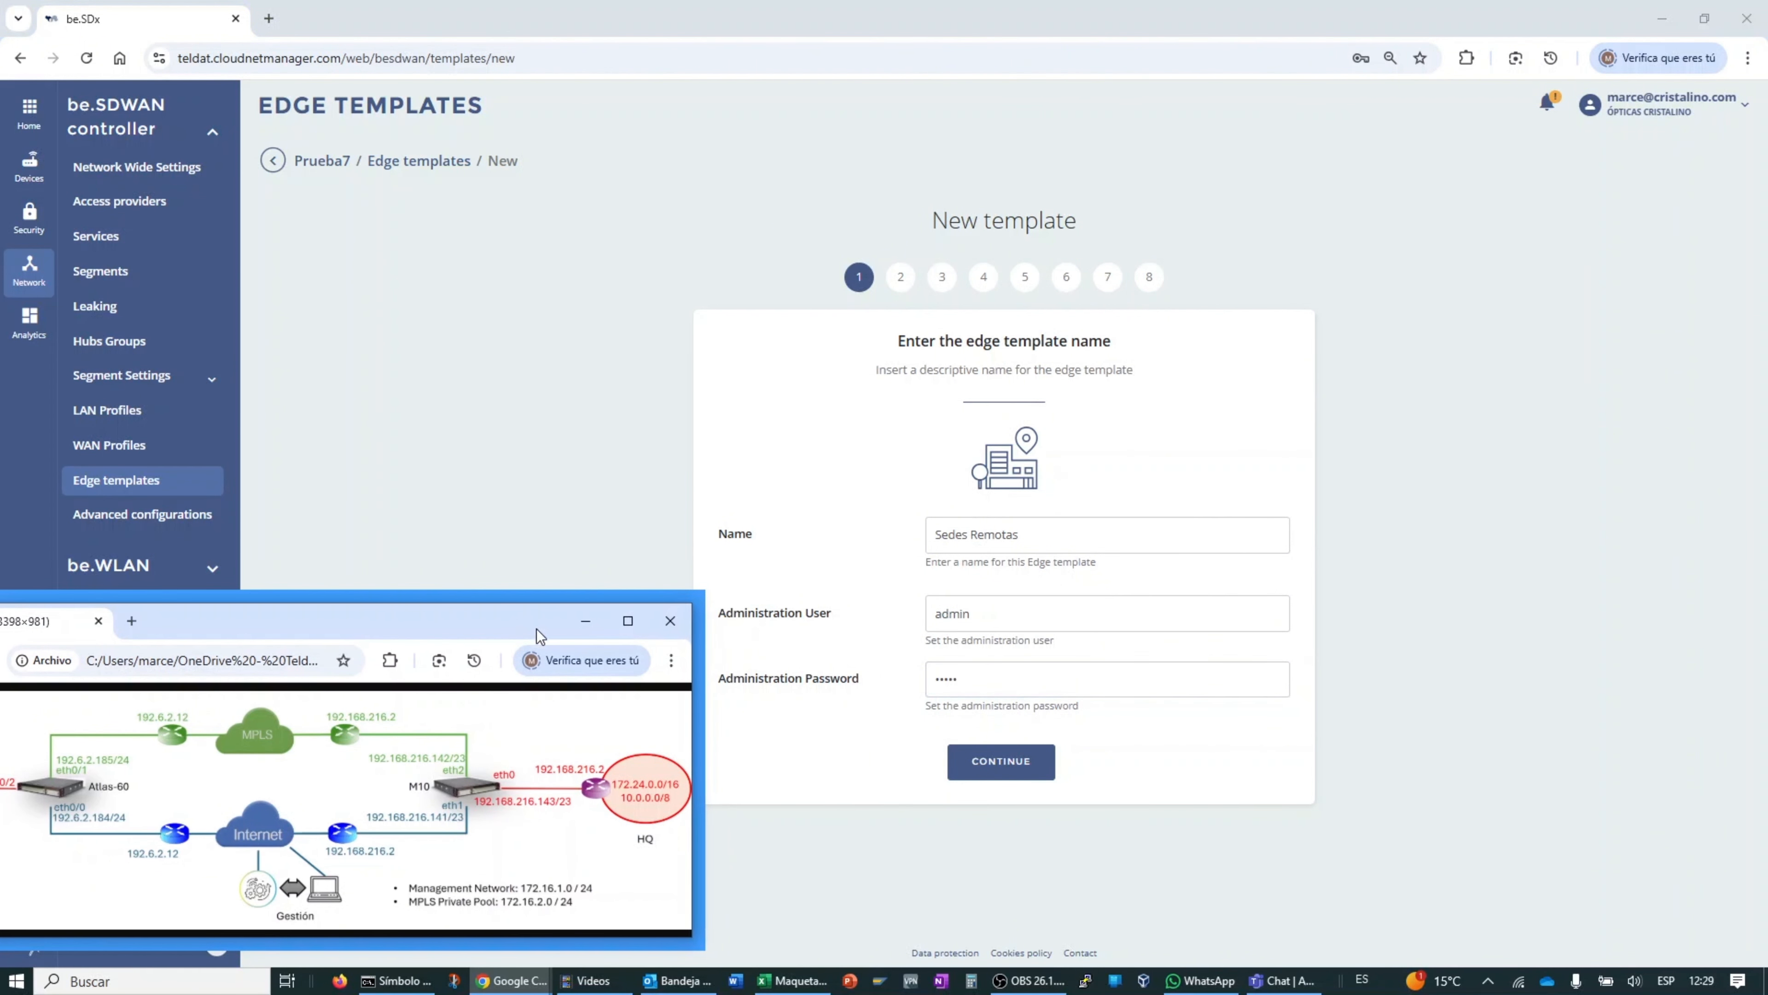
click(996, 766)
Step: Choose ATLAS60 as the template's device model and accept the default device equipment
drag(373, 627, 484, 634)
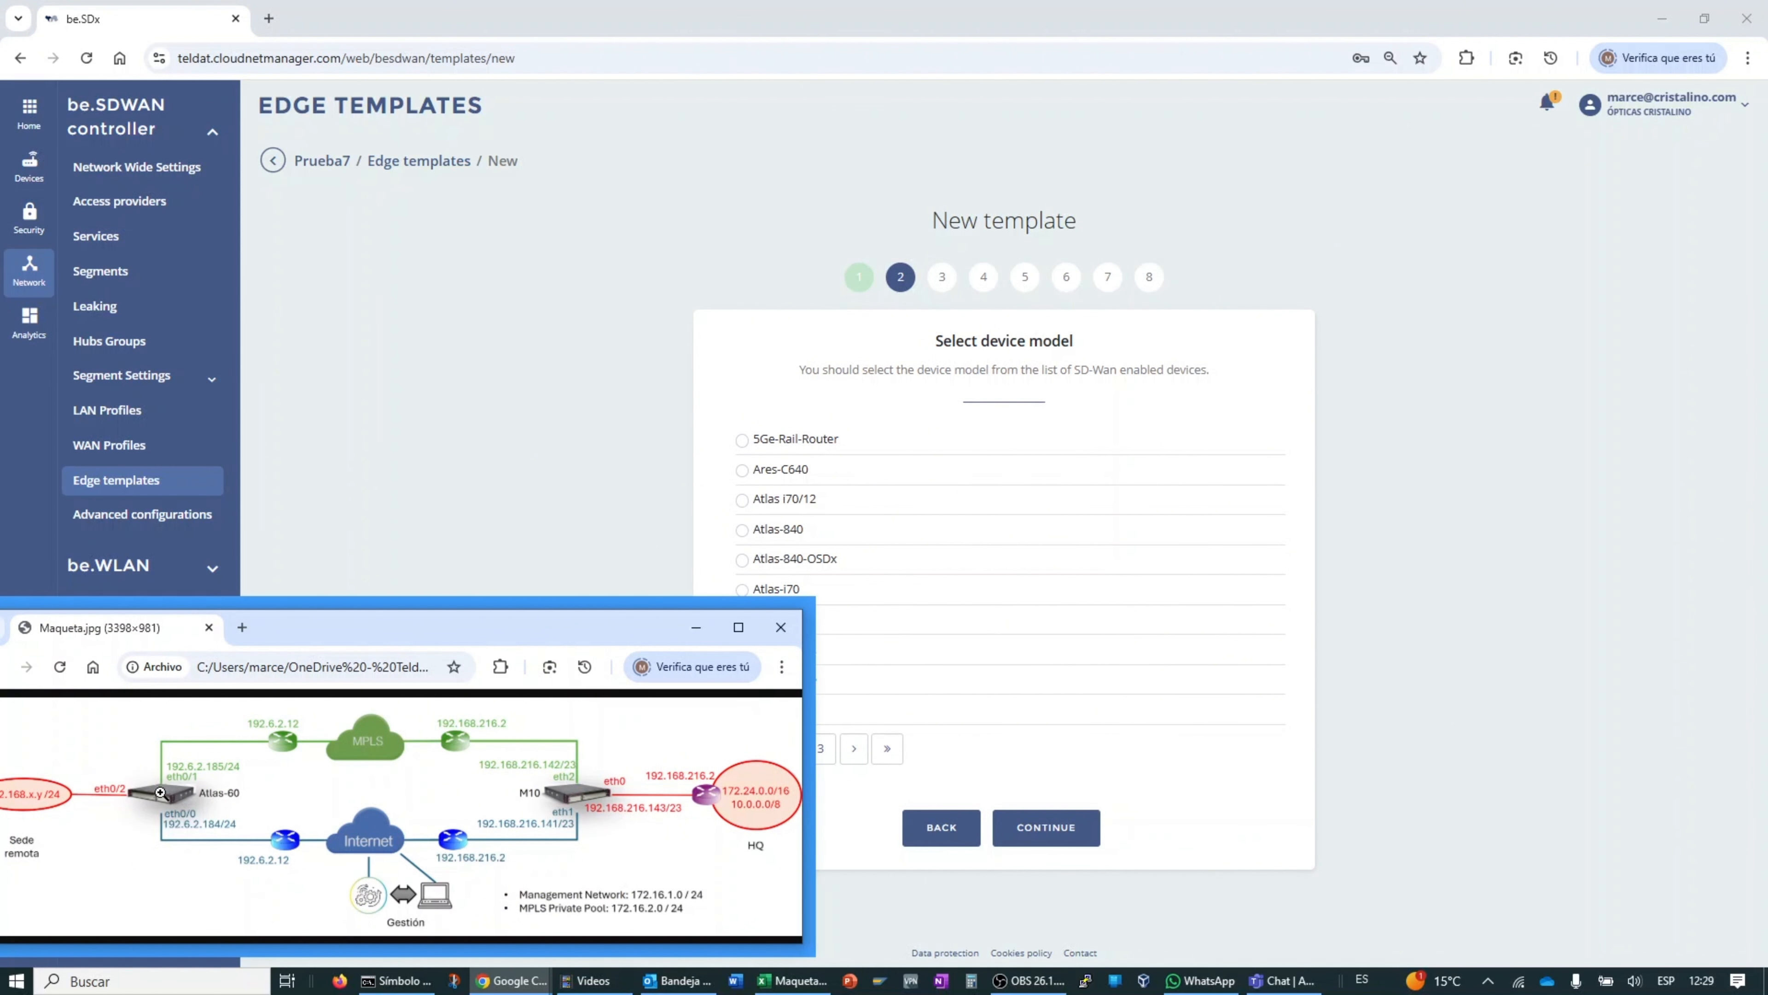
drag(469, 630, 460, 681)
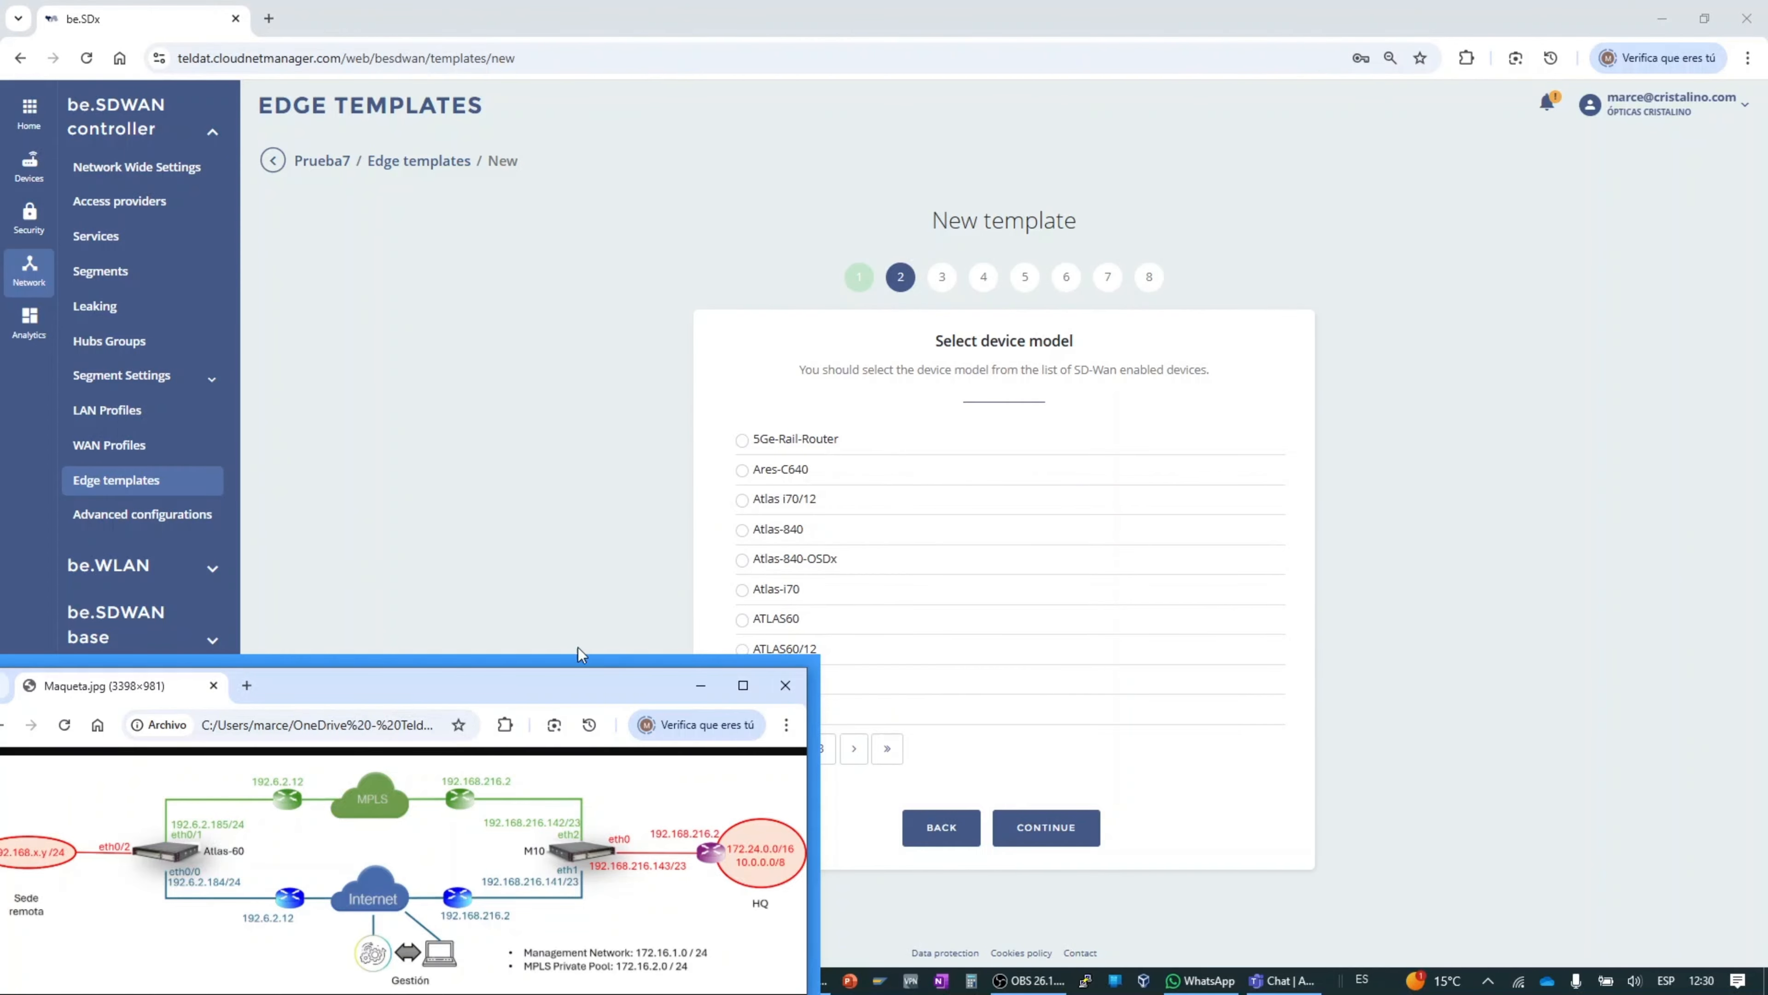
drag(630, 677, 544, 671)
click(742, 620)
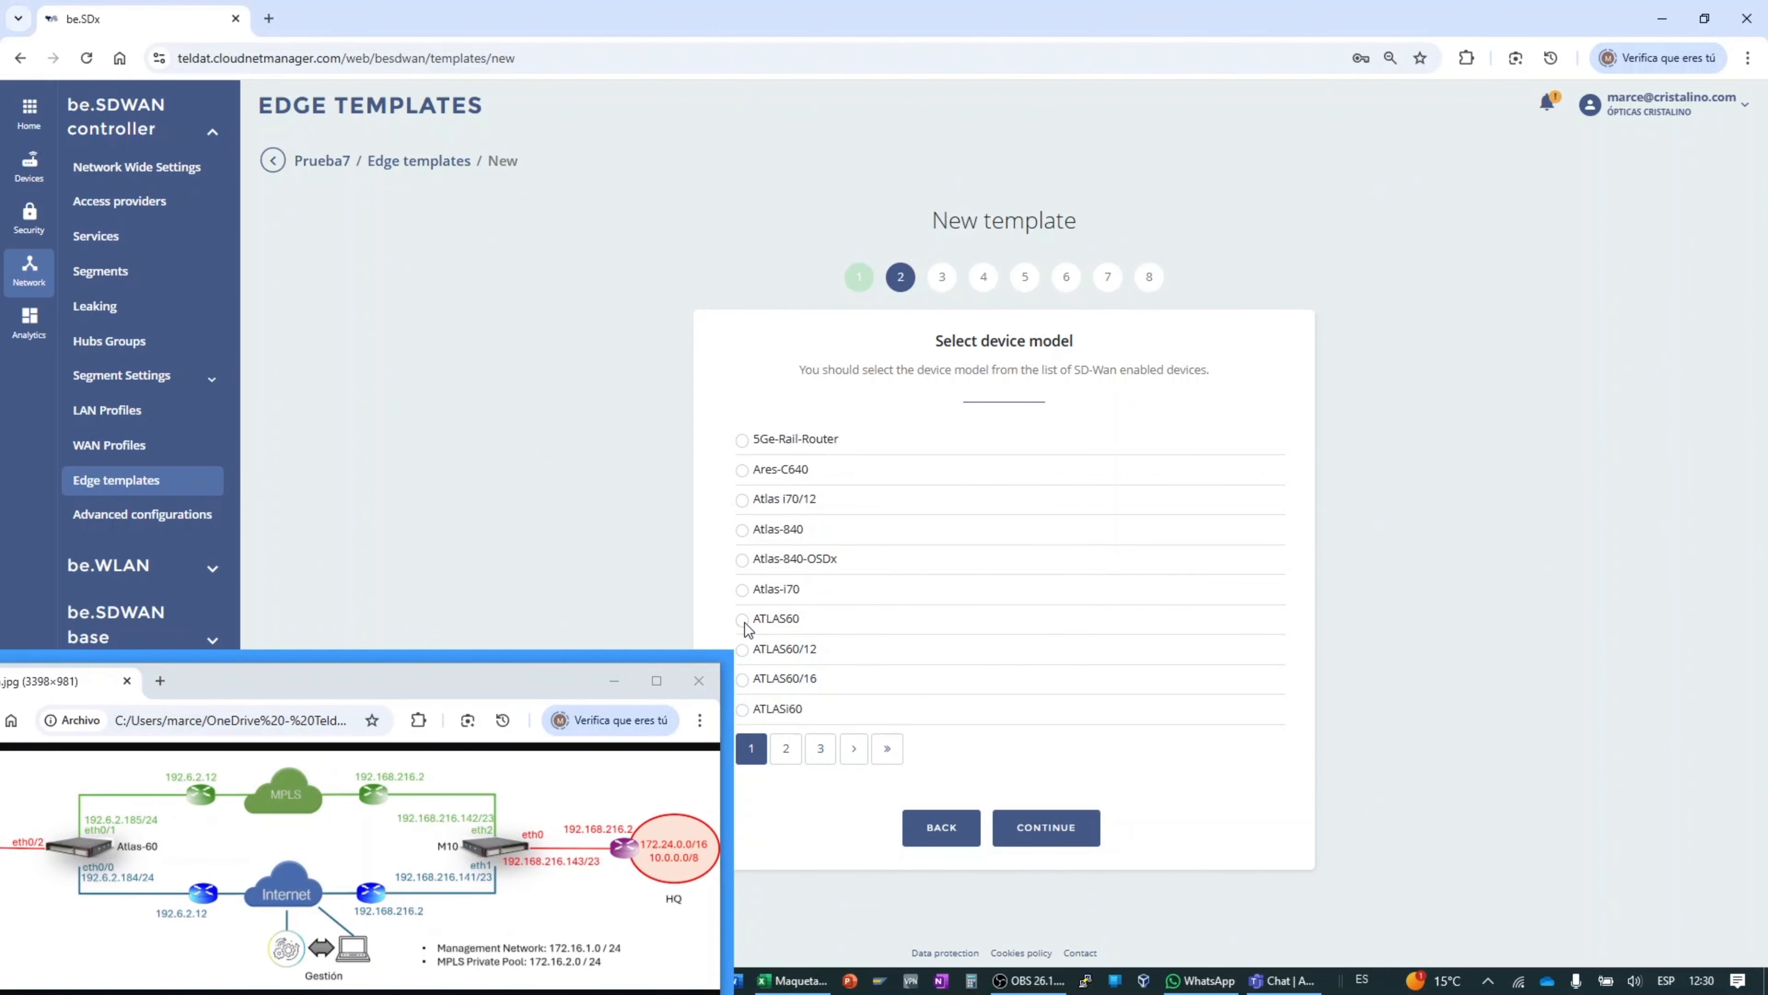
click(1032, 826)
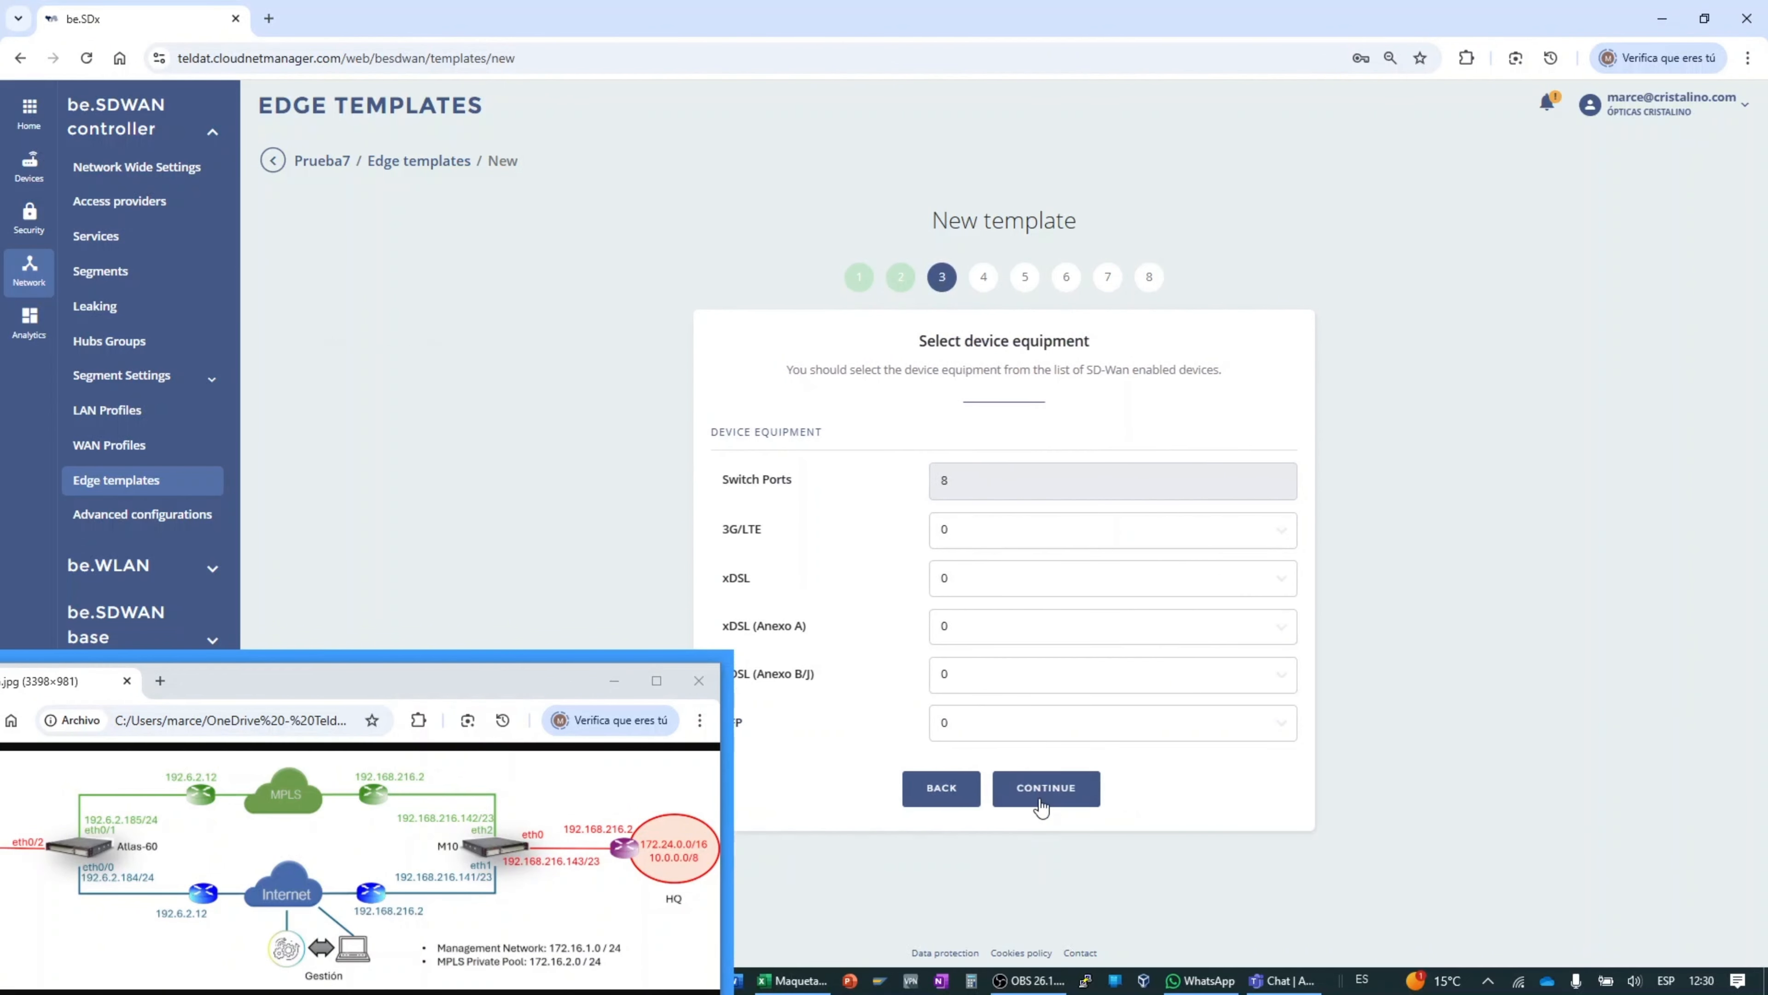
click(1018, 791)
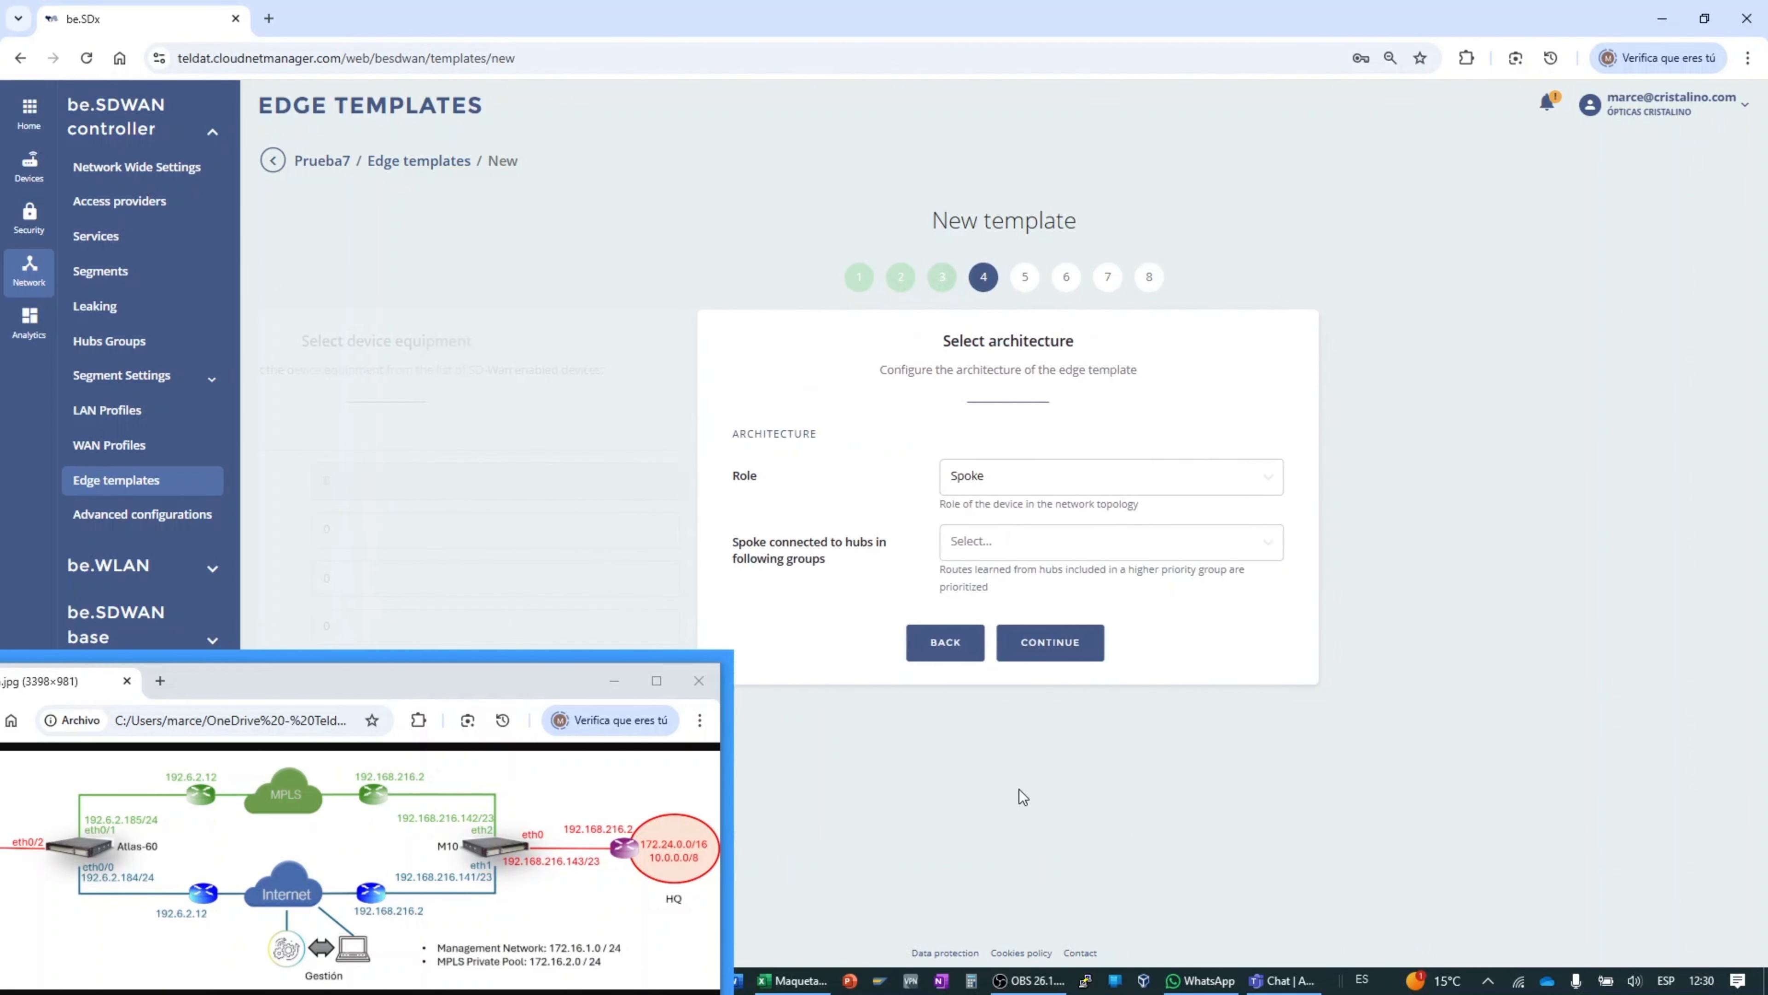
Step: Keep the Spoke role, connect the template to the Hubs de HQ group, and continue to WAN configuration
drag(324, 676, 438, 710)
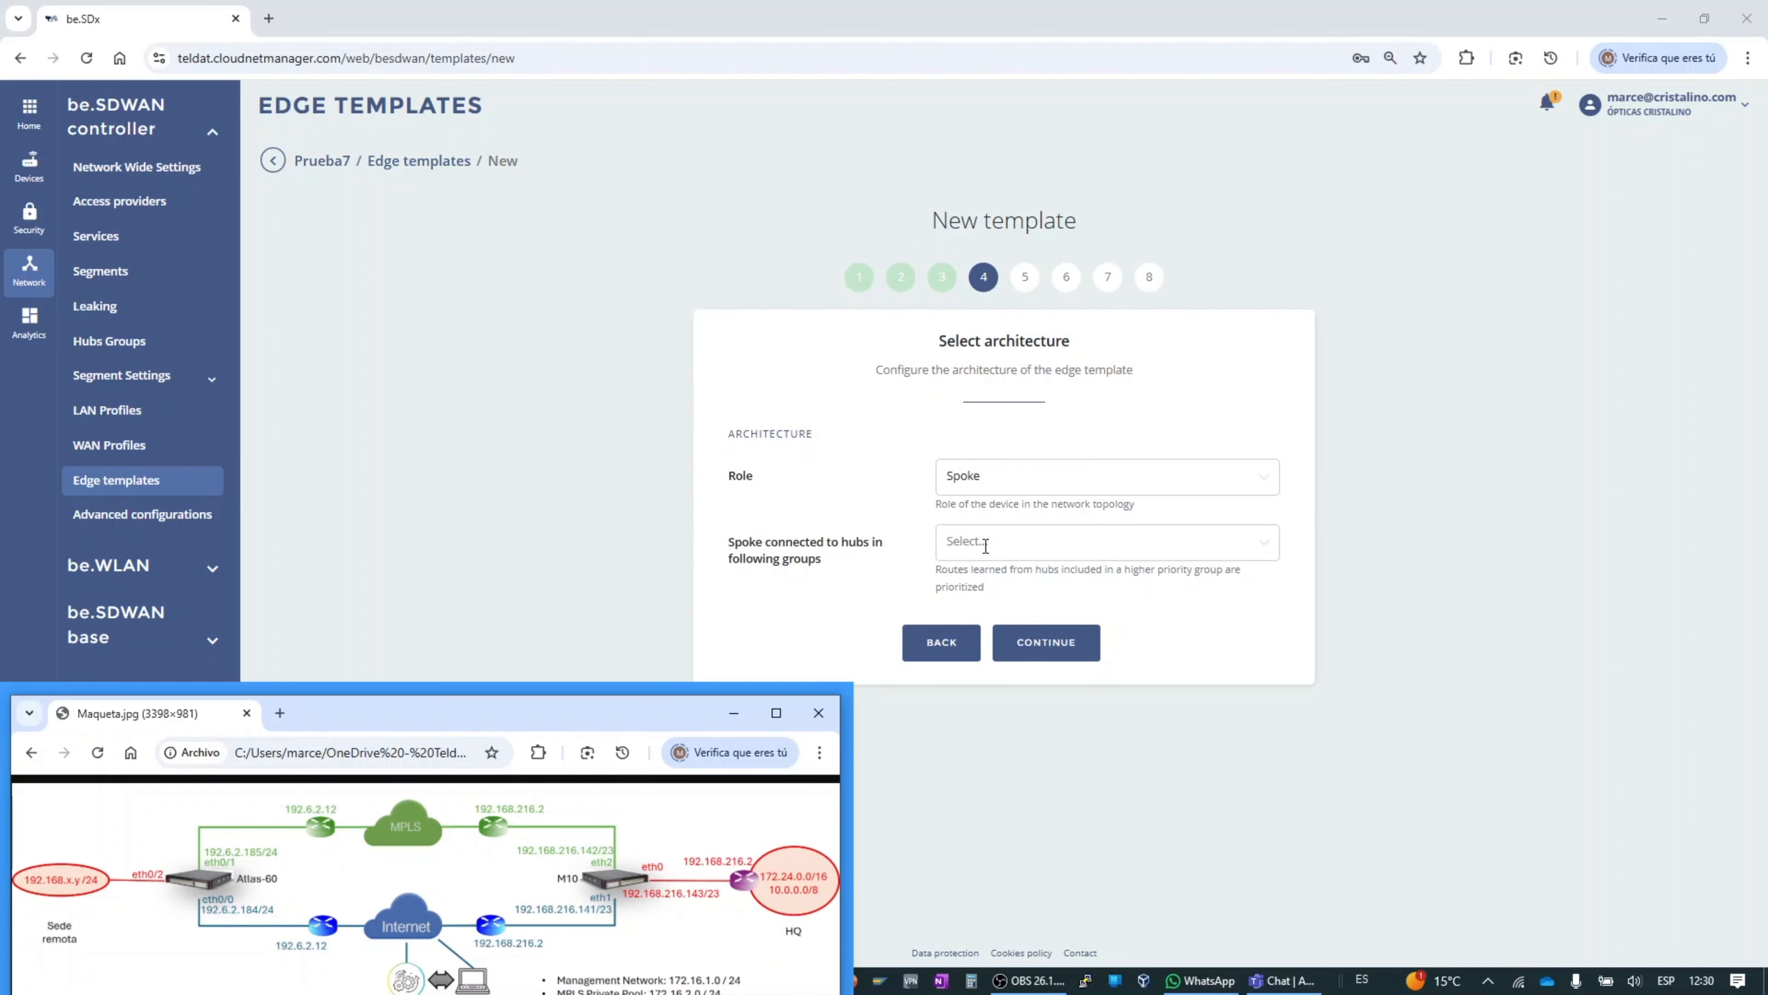
click(985, 543)
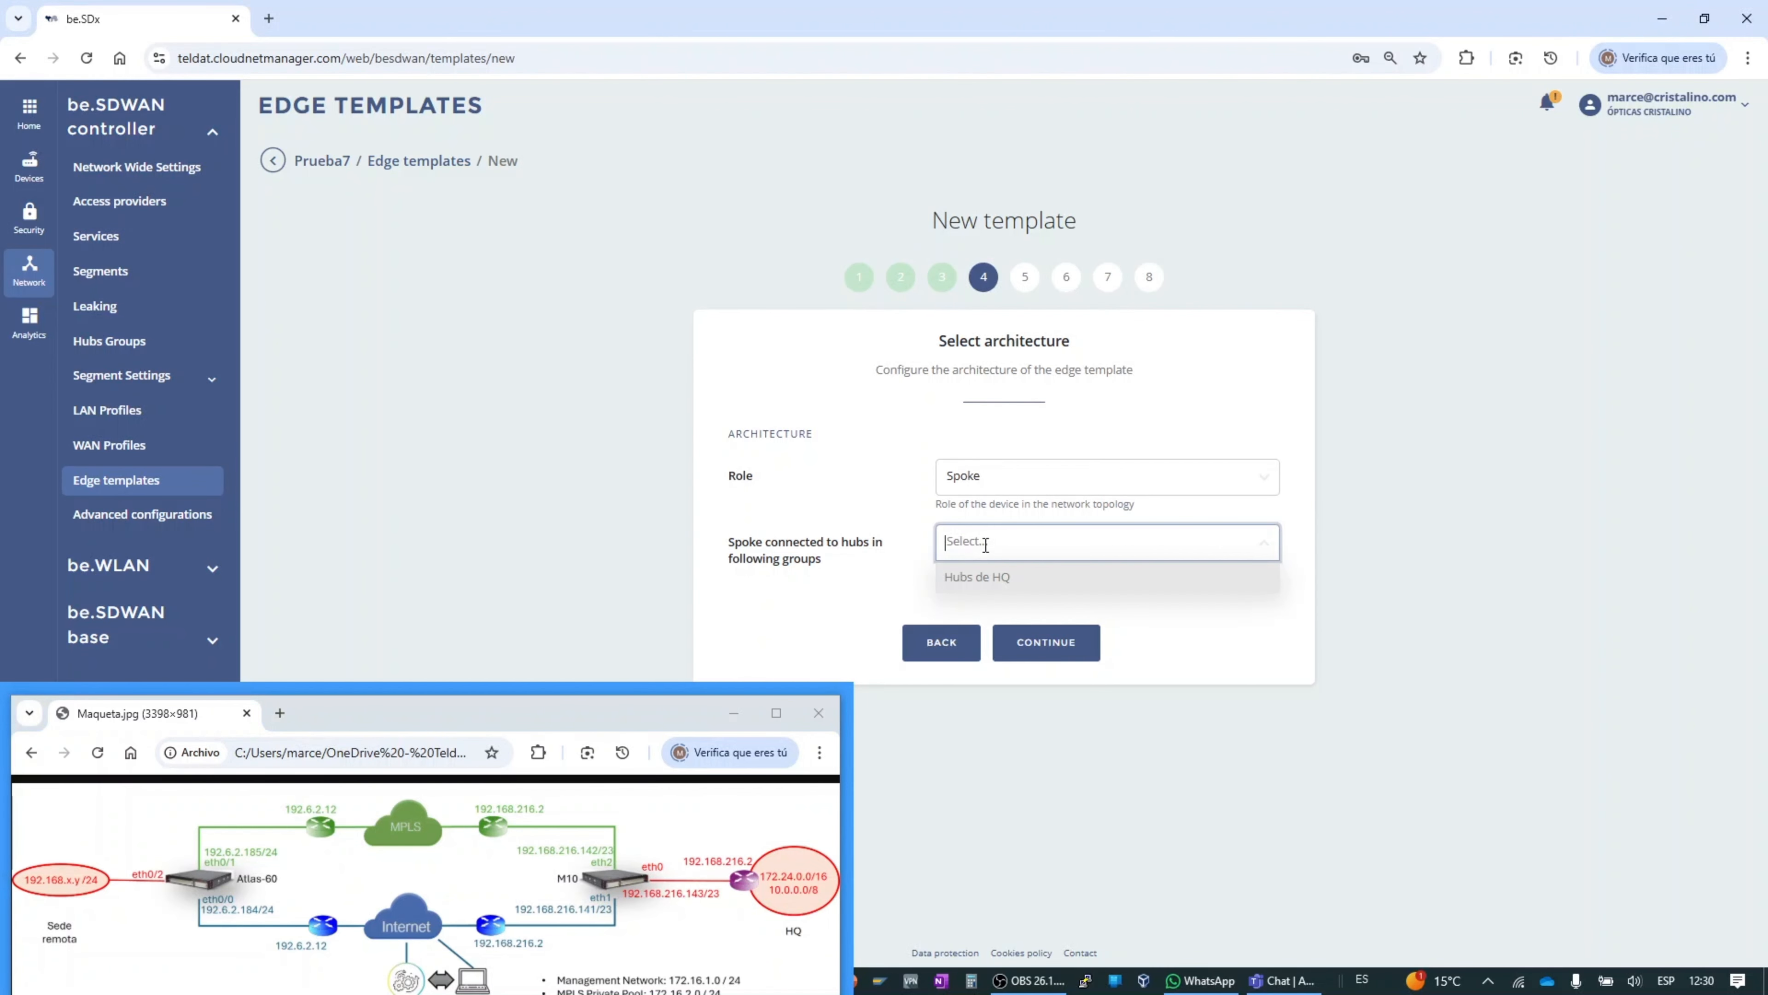
click(966, 578)
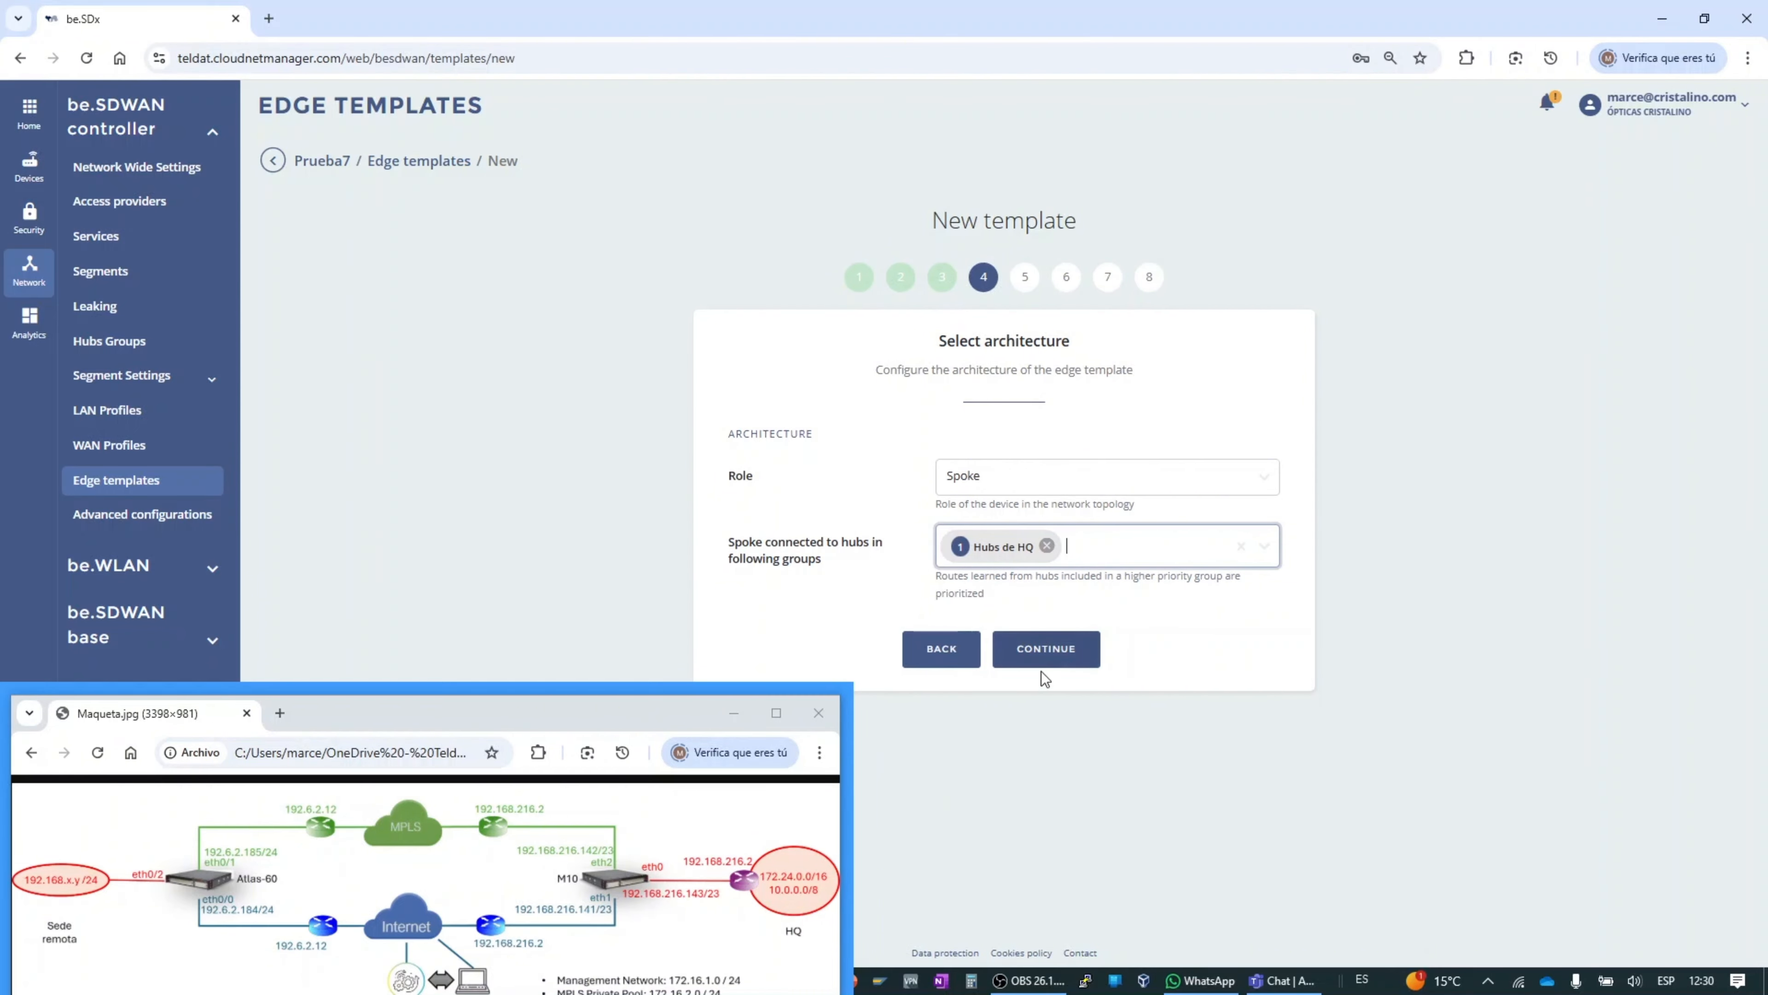
click(1042, 653)
Step: Assign the Internet Sedes Remotas profile to WAN 1, keeping the network diagram window clear of the form
drag(732, 712, 565, 630)
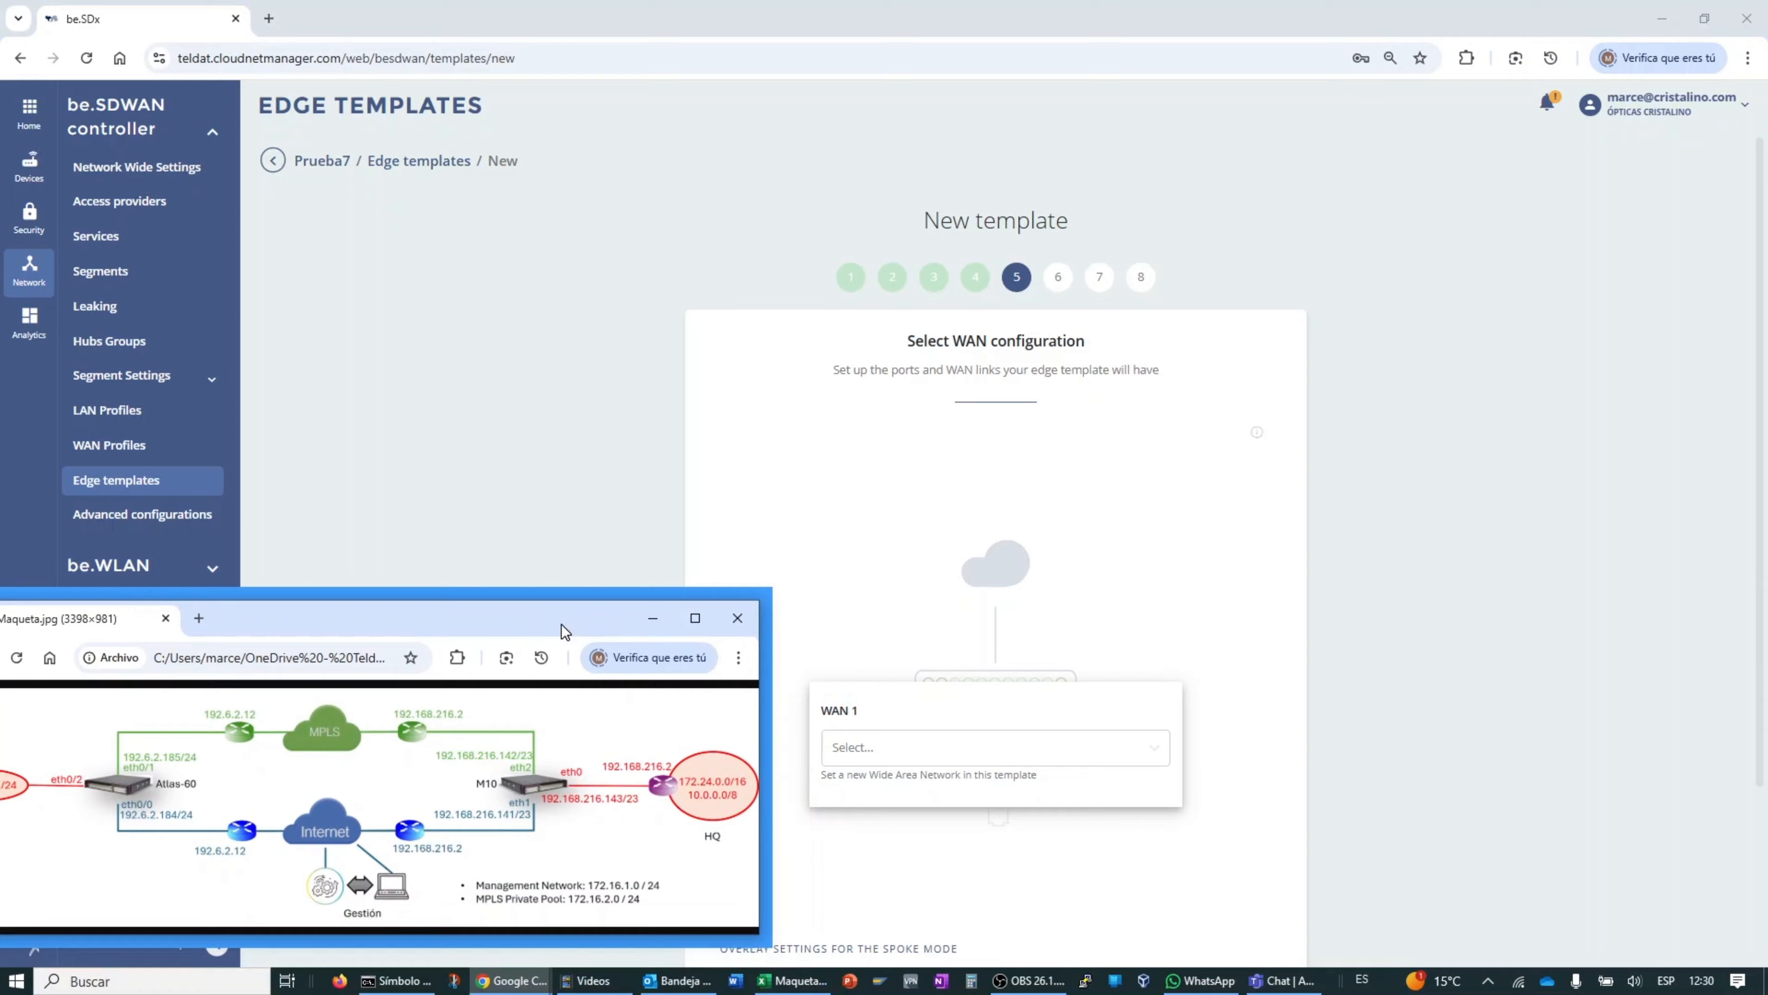
click(1006, 756)
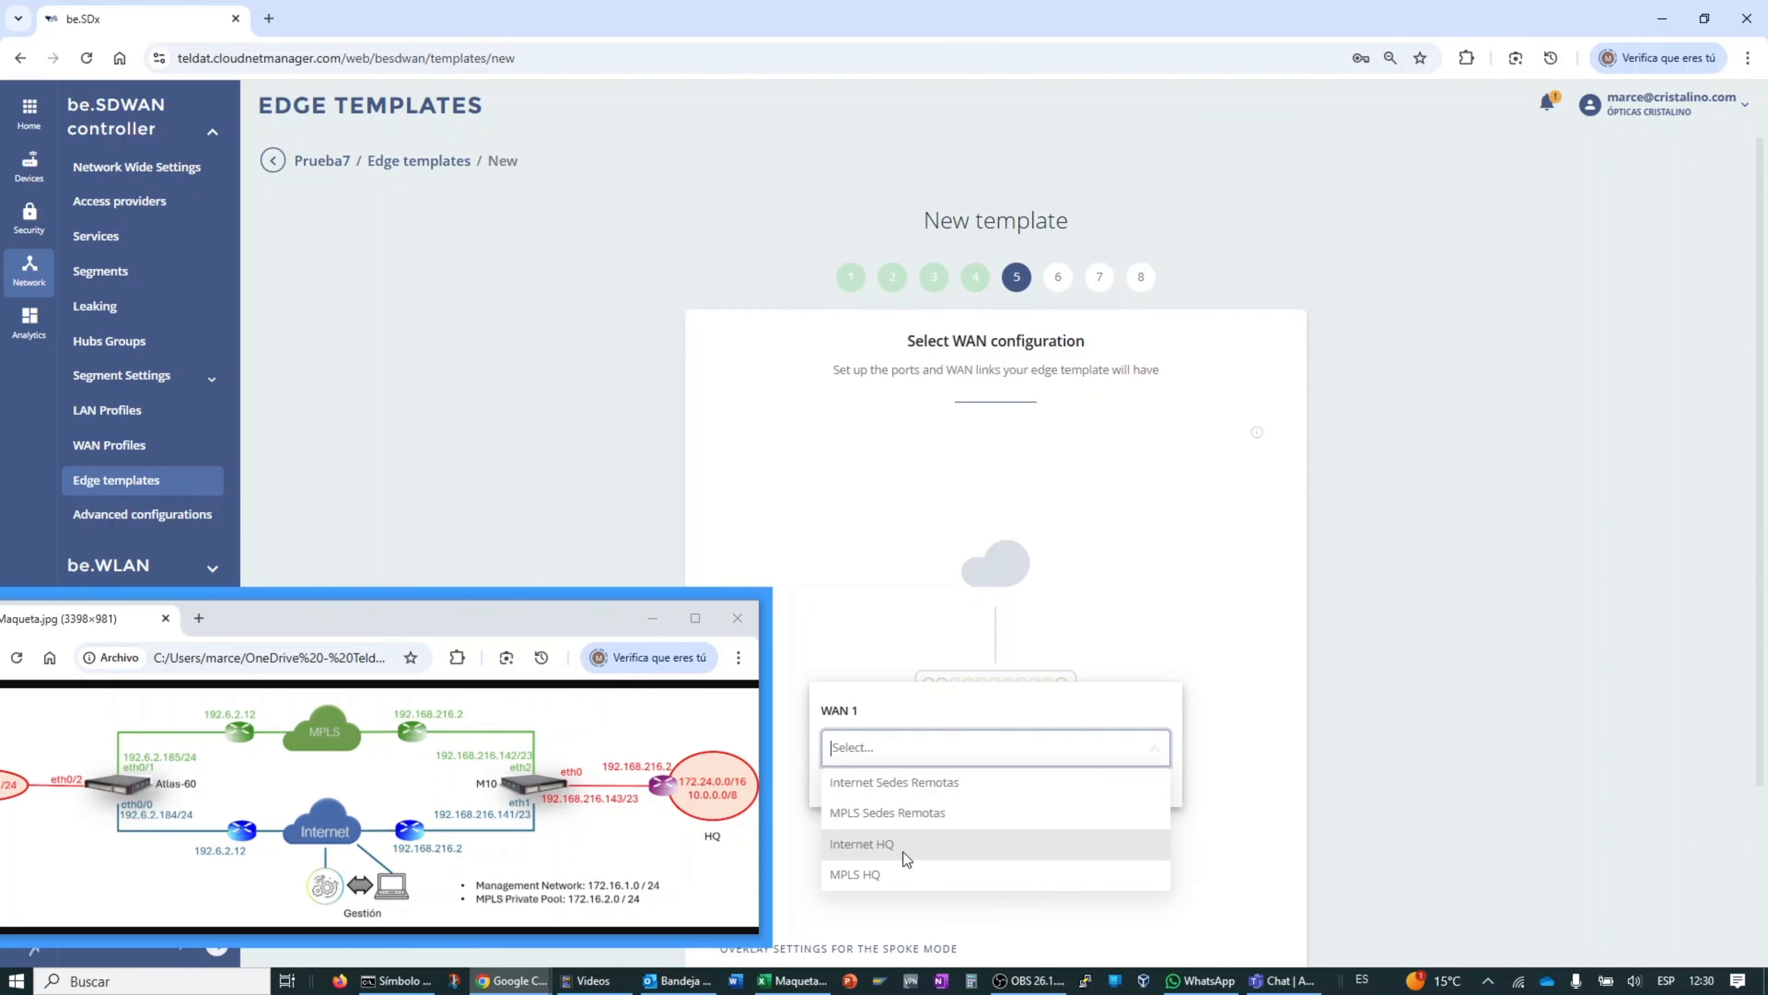
click(927, 790)
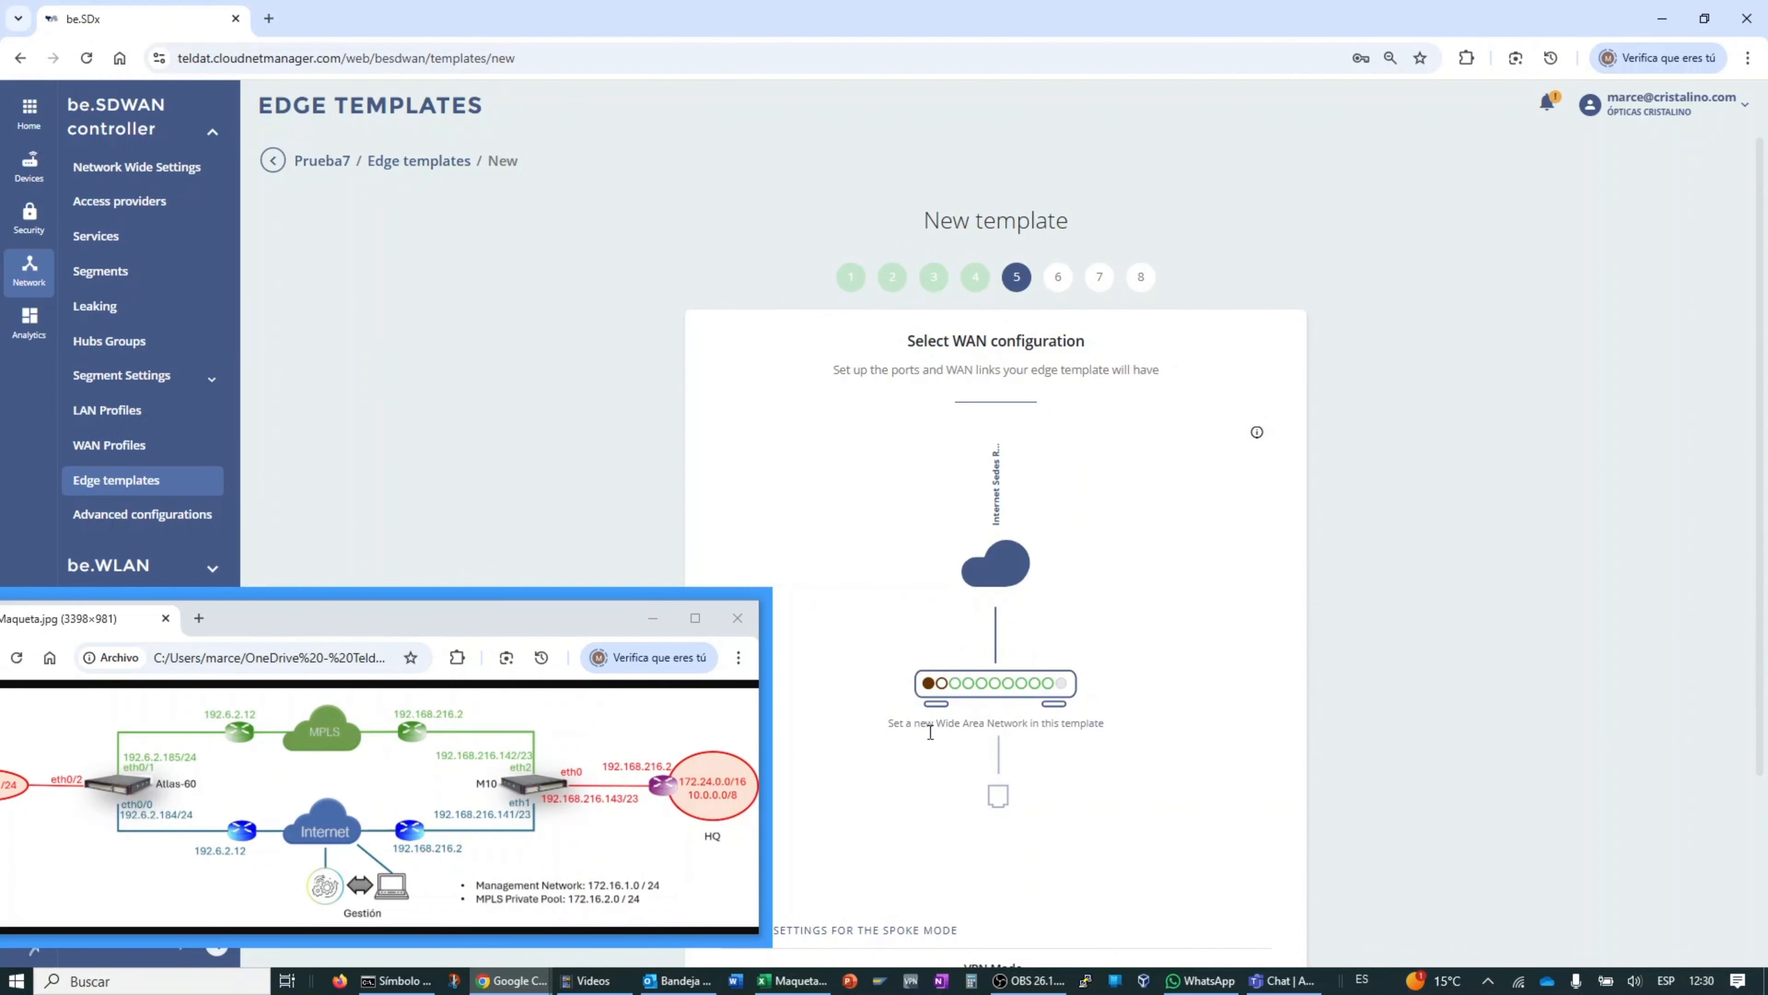
drag(581, 627, 498, 514)
Step: Add a second WAN using the MPLS Sedes Remotas profile and advance to segment configuration
scroll(999, 724, down, 3)
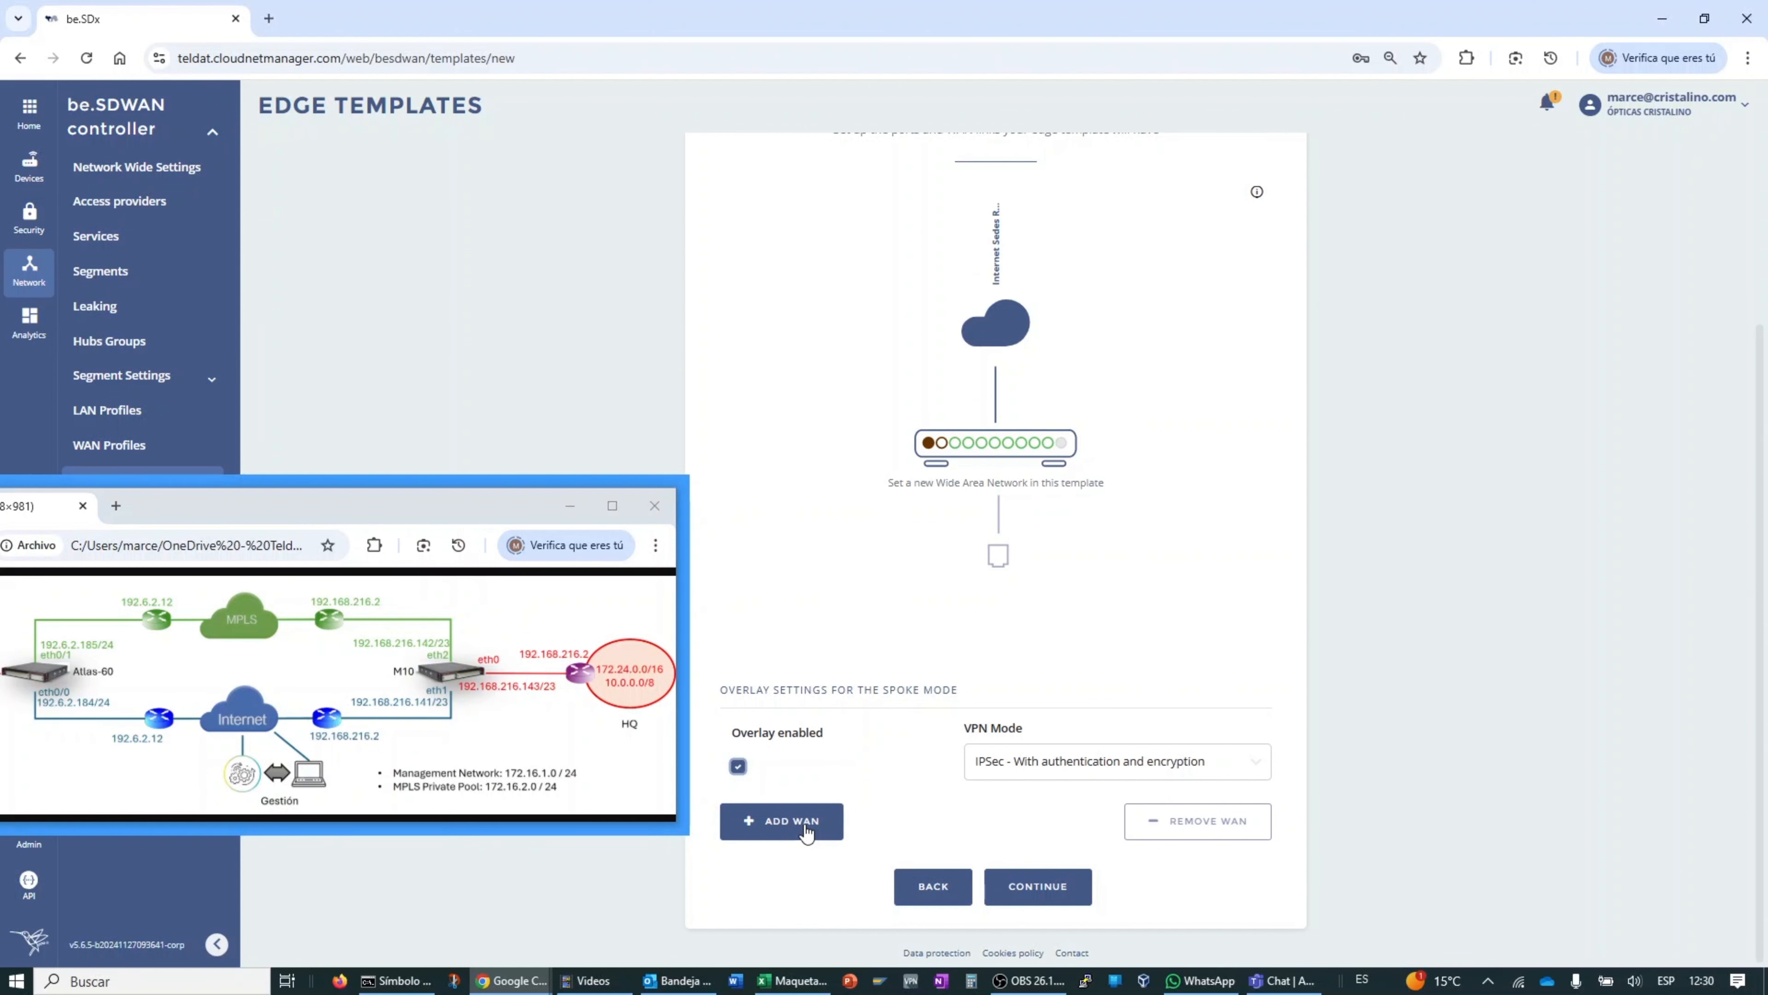
click(806, 830)
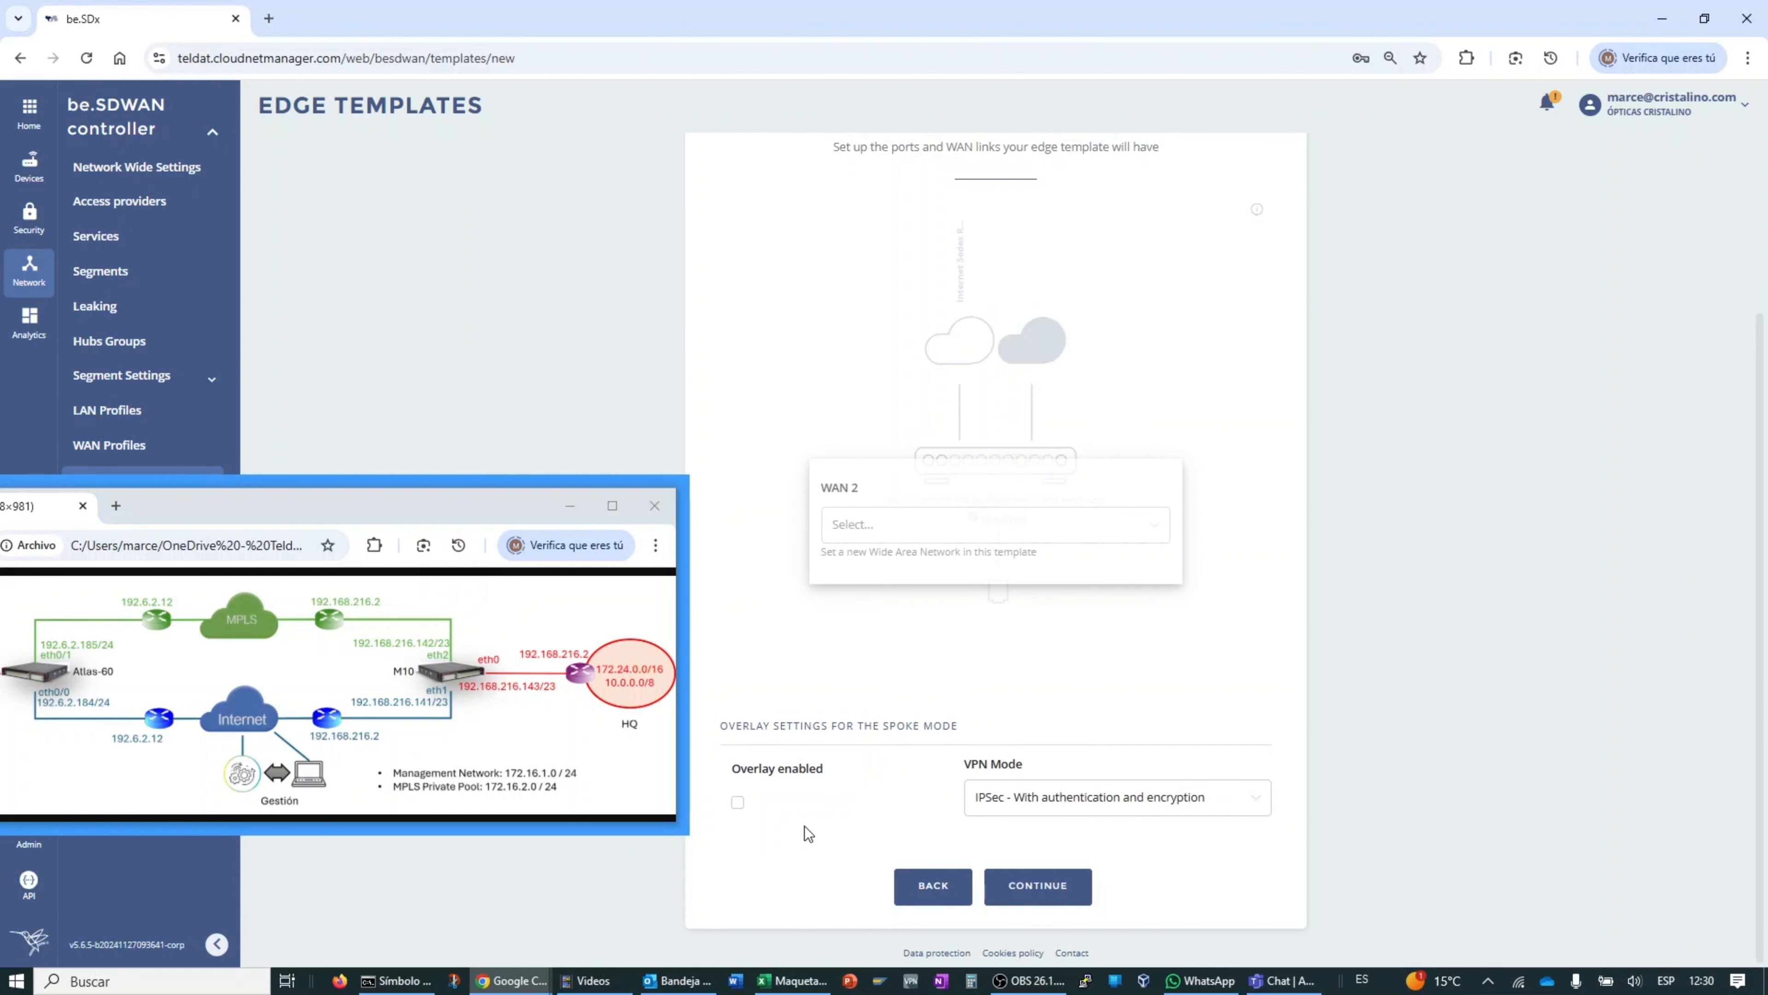
click(996, 529)
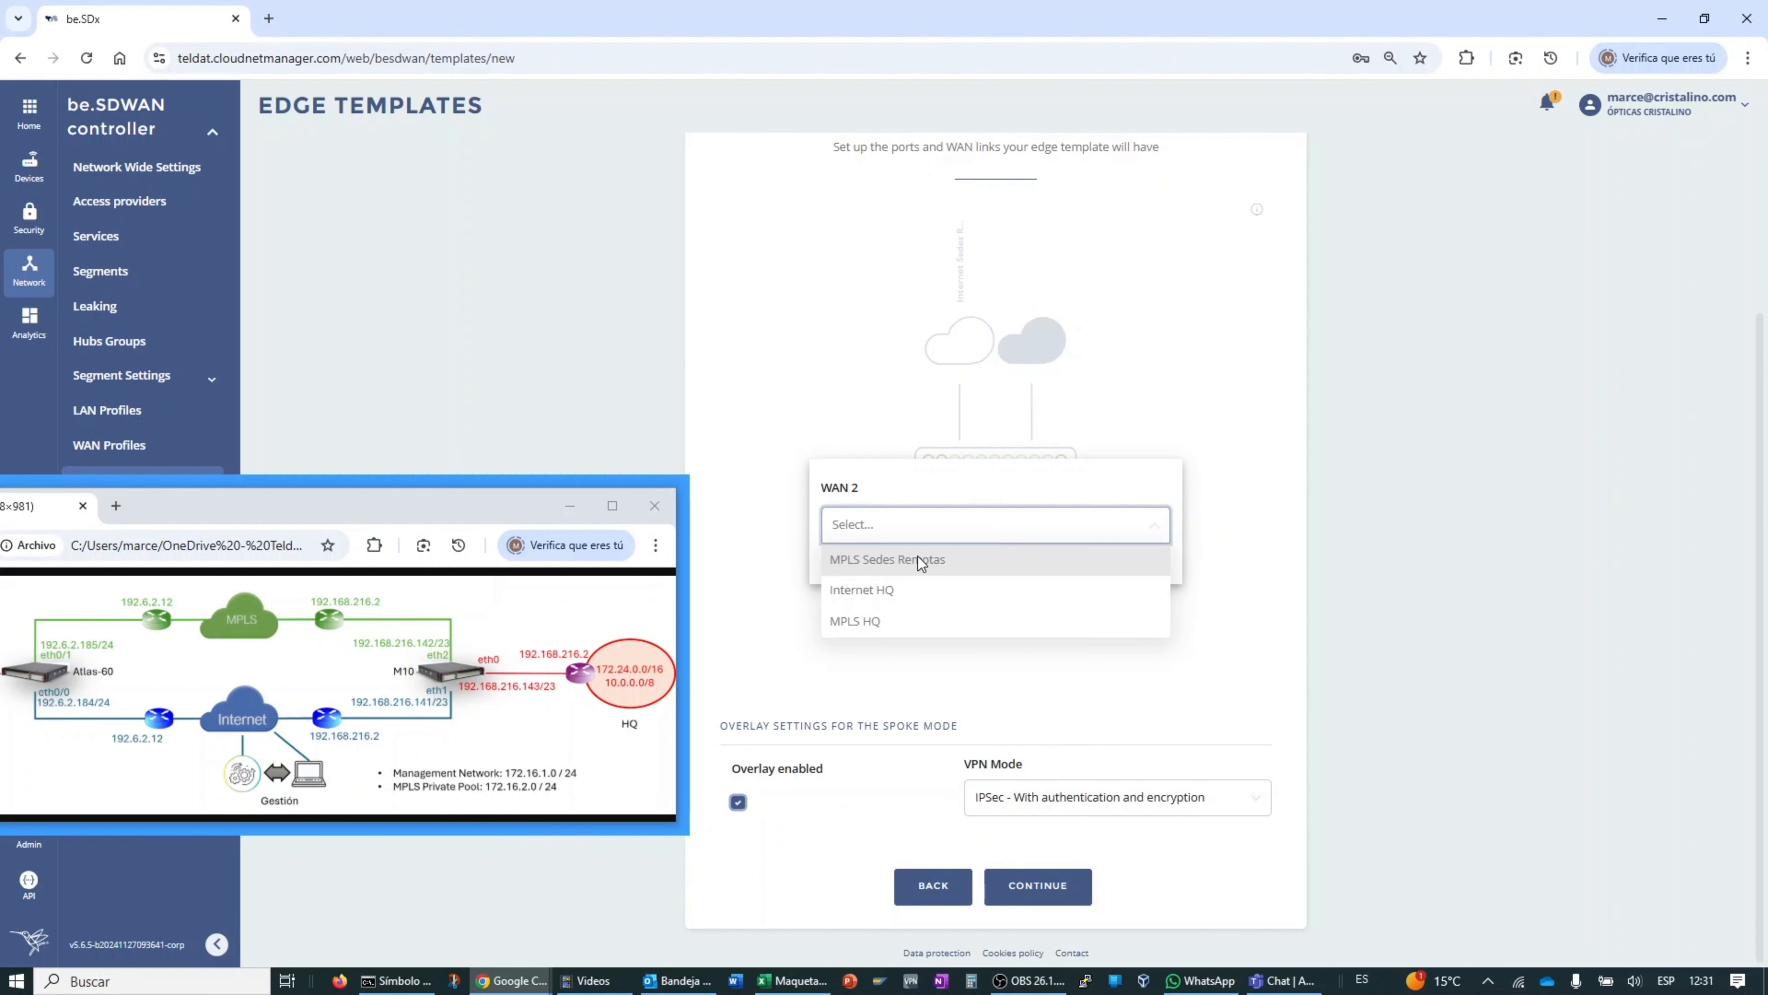
click(870, 561)
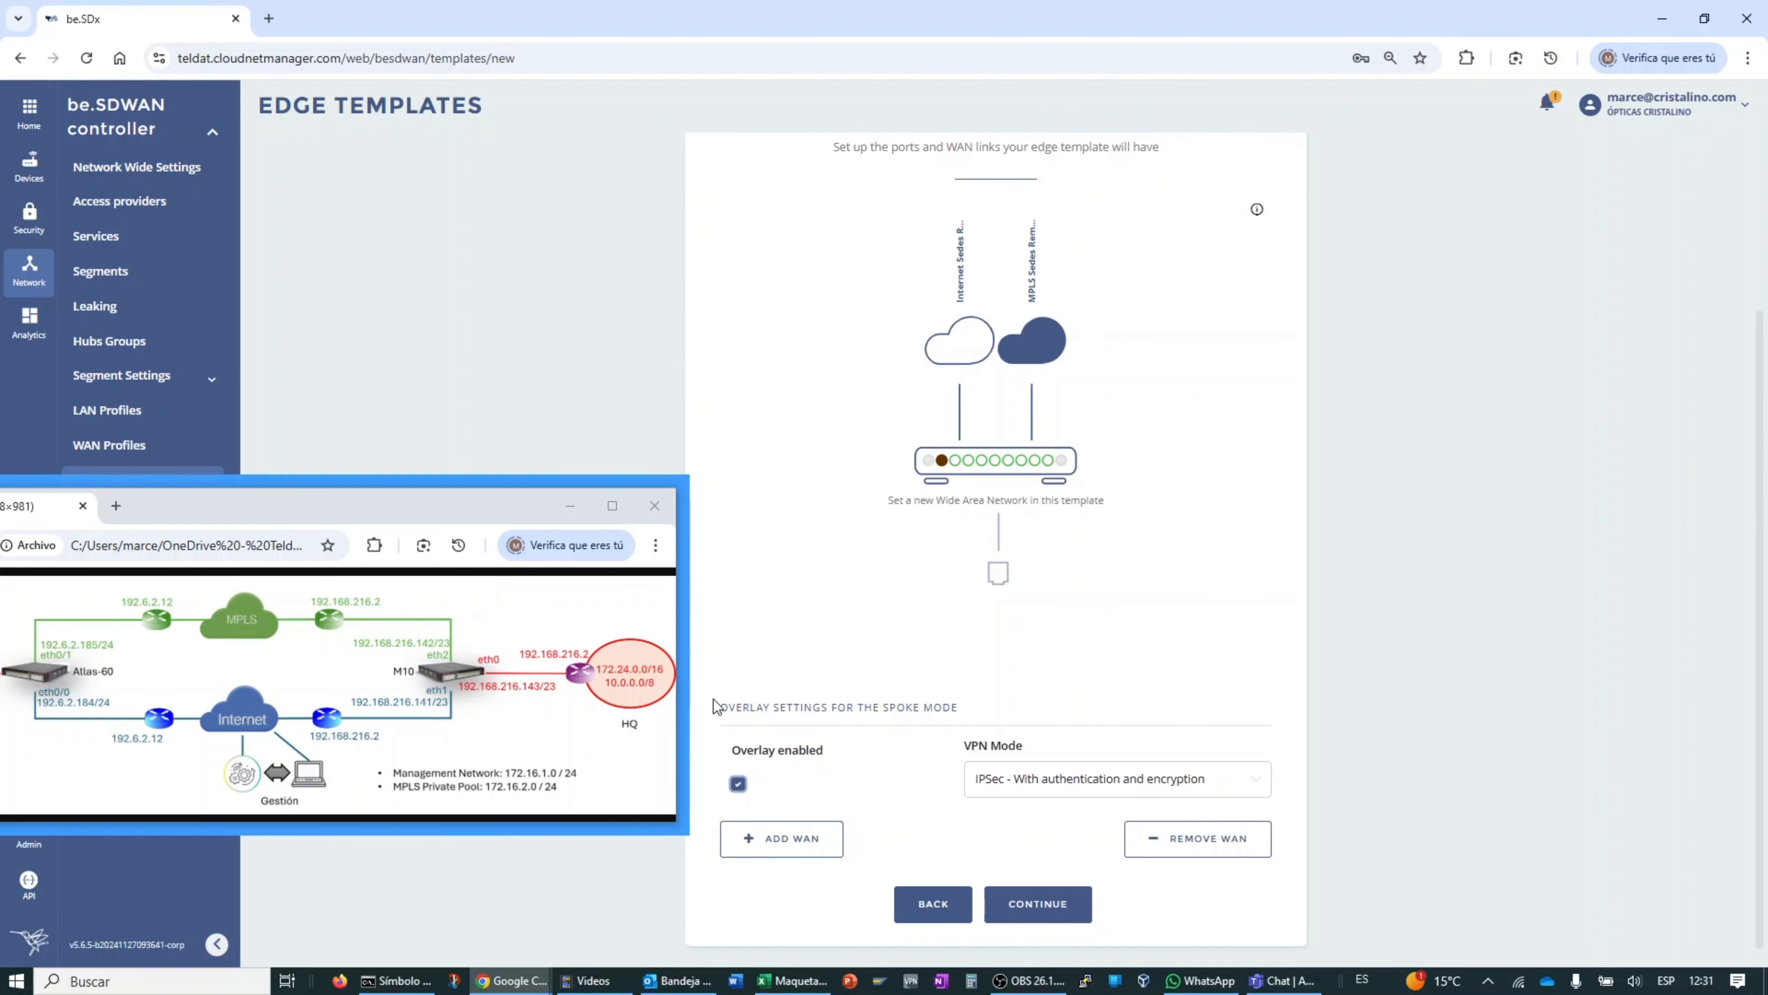
scroll(717, 700, up, 3)
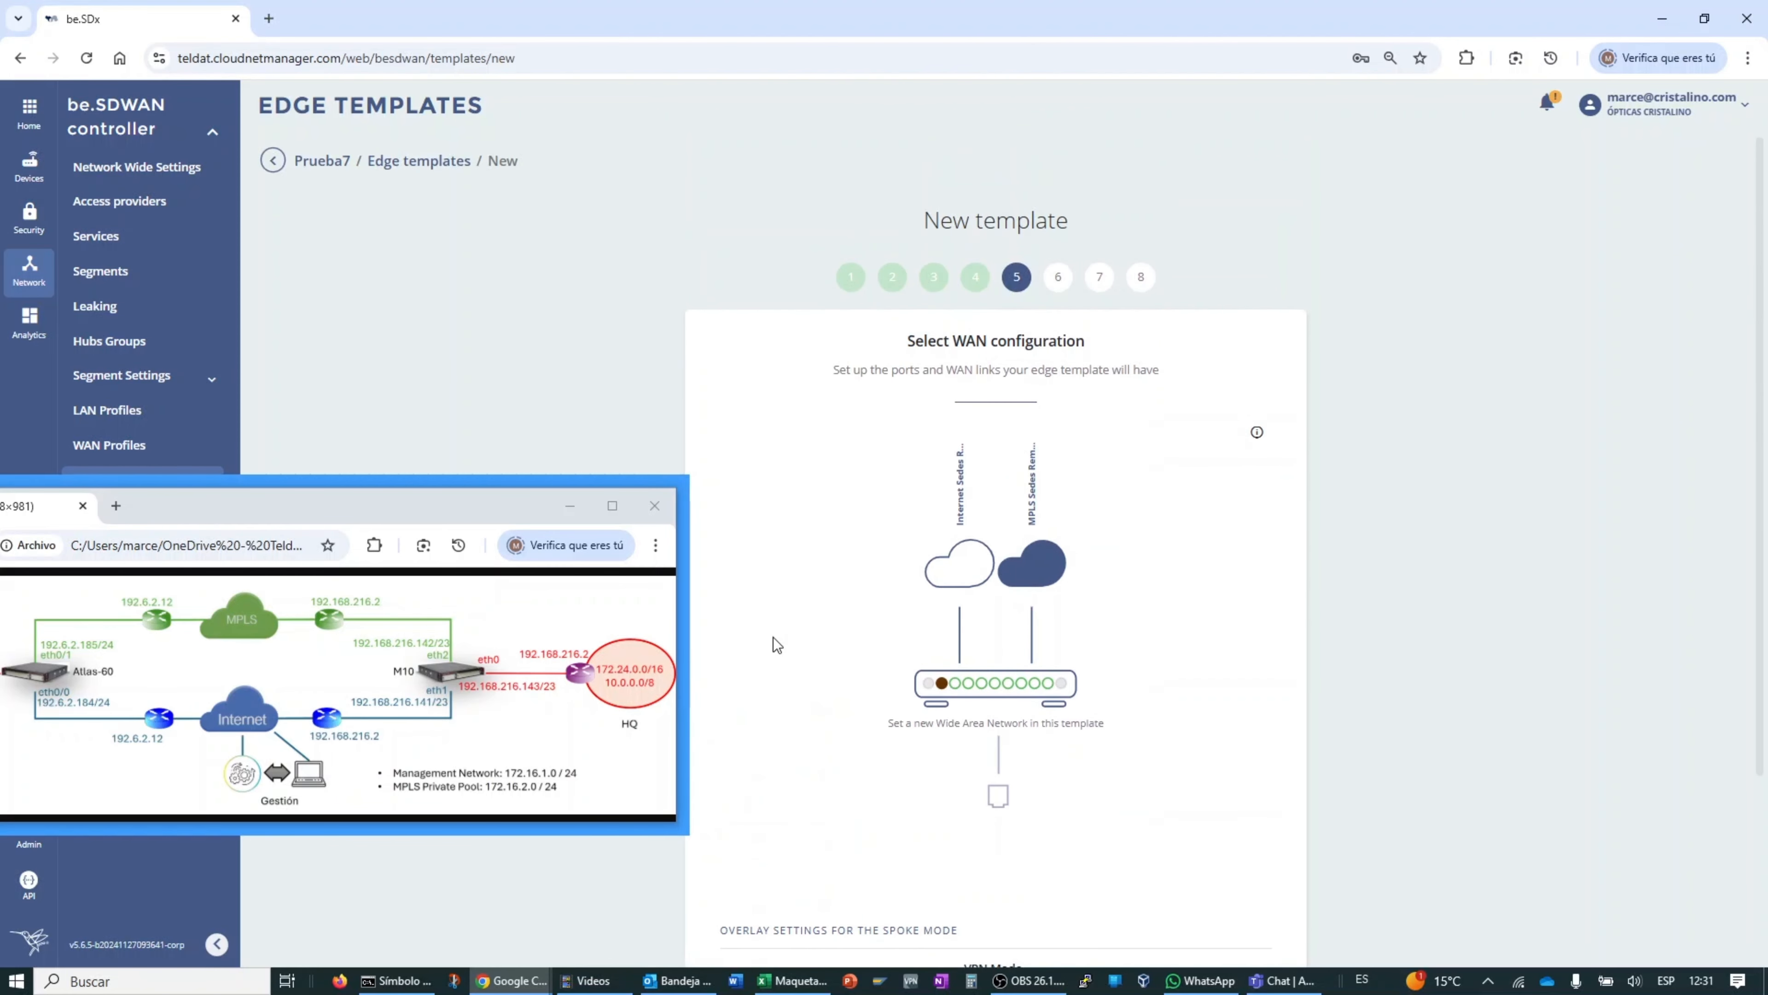
click(1057, 277)
Step: Add Main Segment to the template and continue to LAN configuration
click(1045, 490)
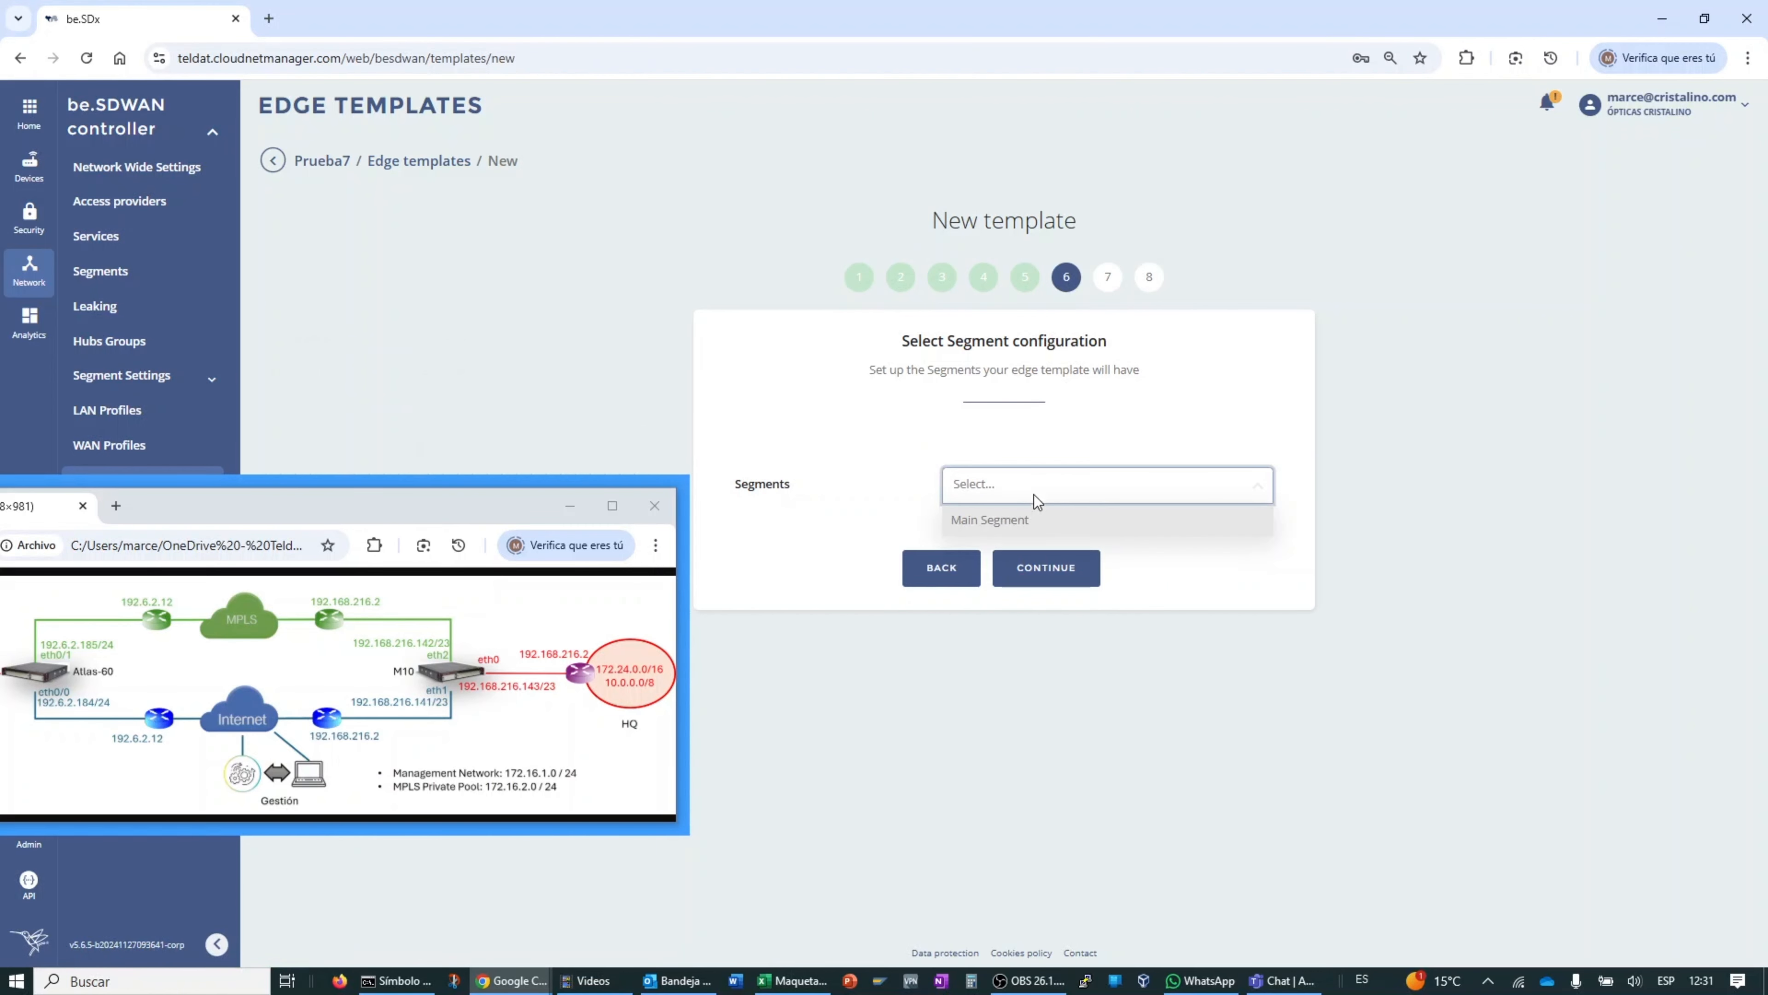
click(1005, 523)
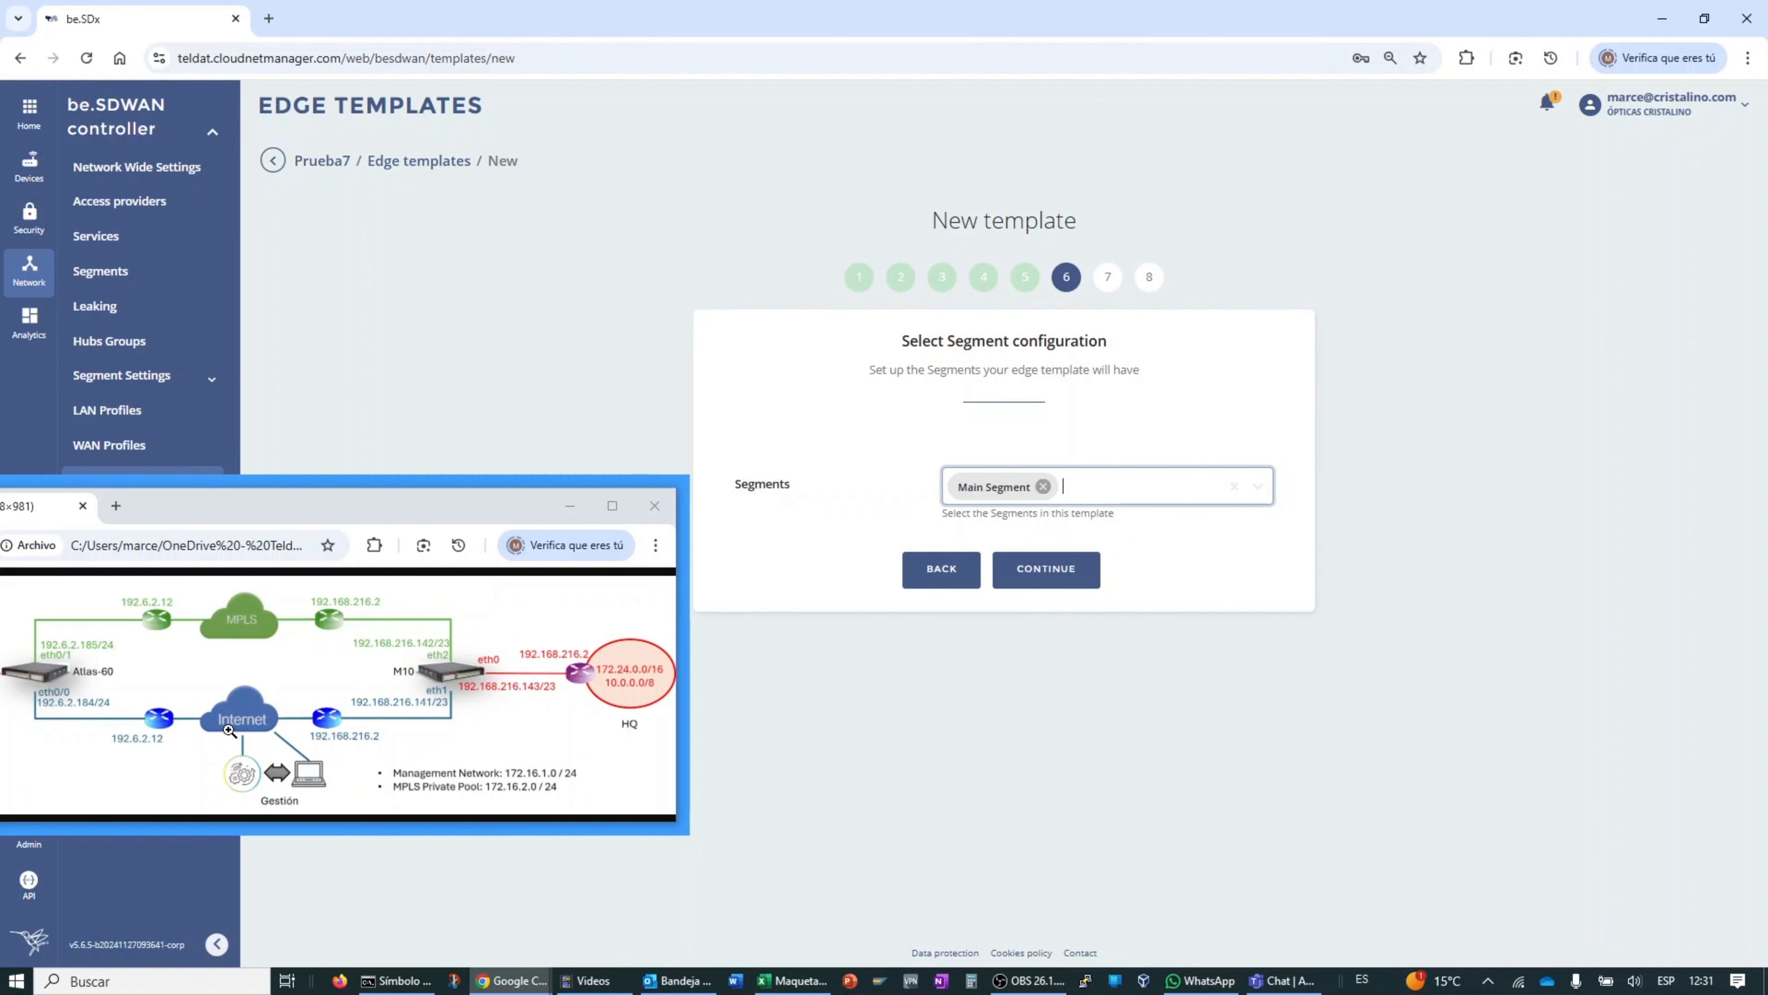
drag(316, 486, 491, 652)
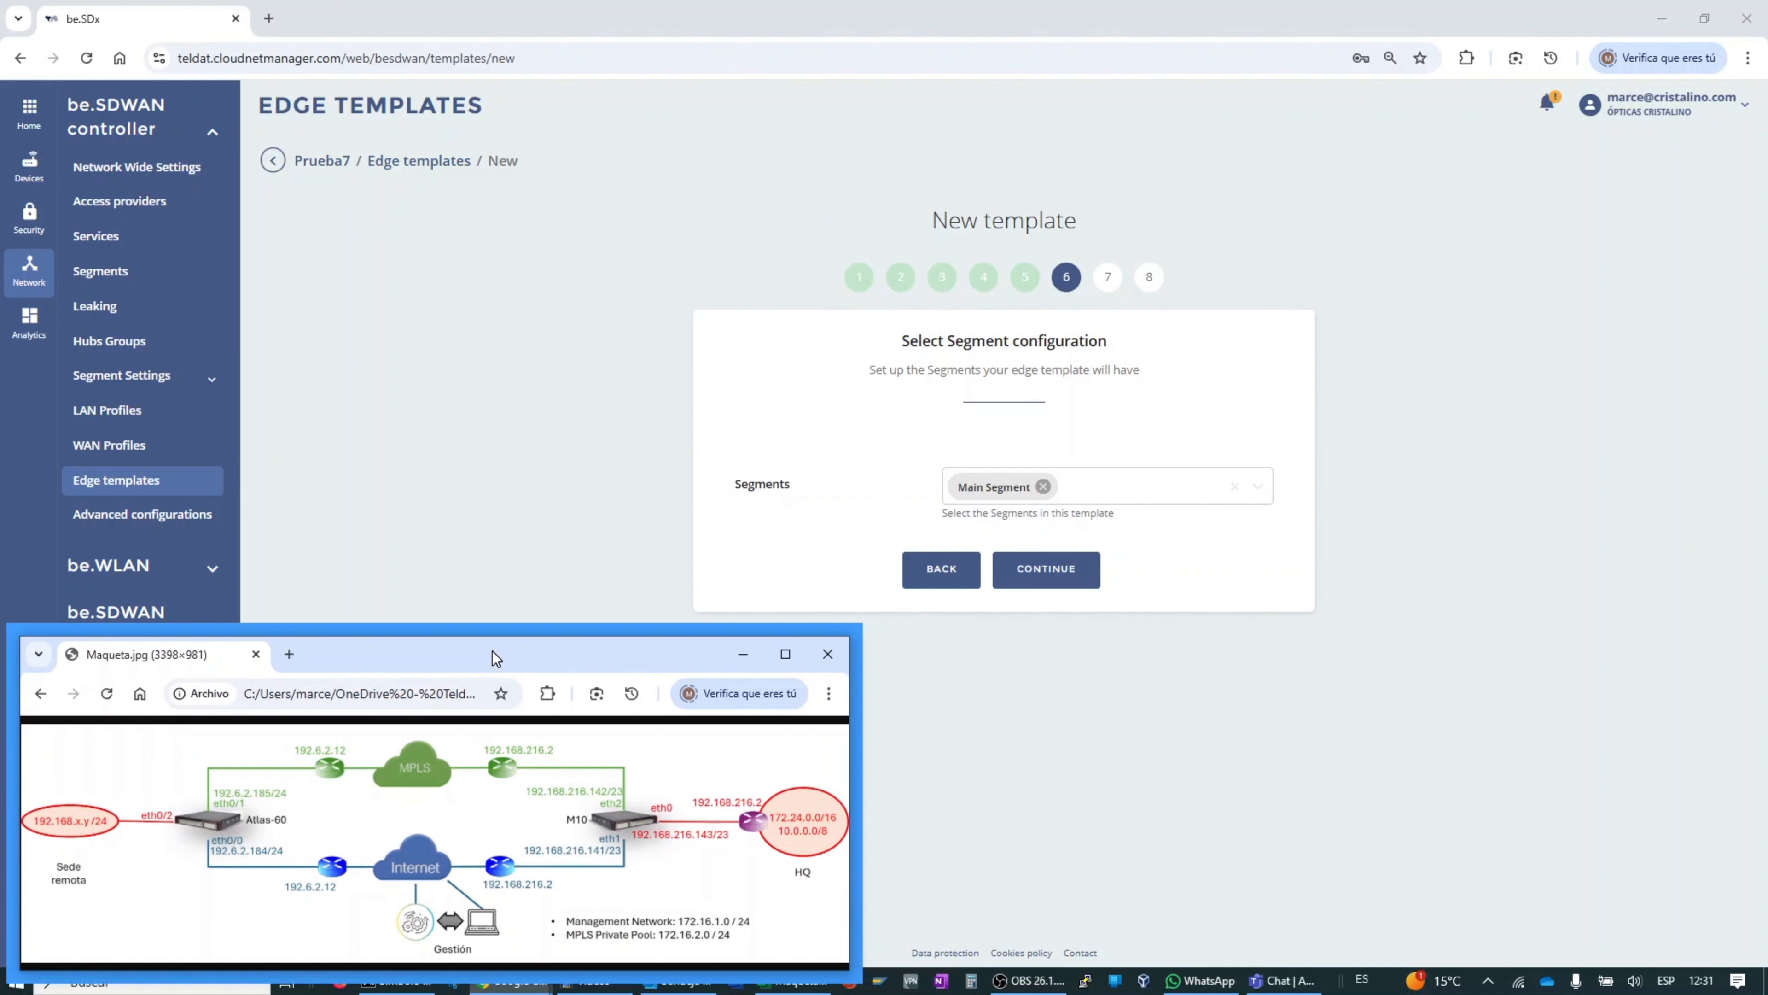
click(1028, 577)
Step: Assign the Sedes Remotas profile of Main Segment to LAN 1, checking the remote site in the network diagram
drag(703, 653, 581, 580)
click(1017, 701)
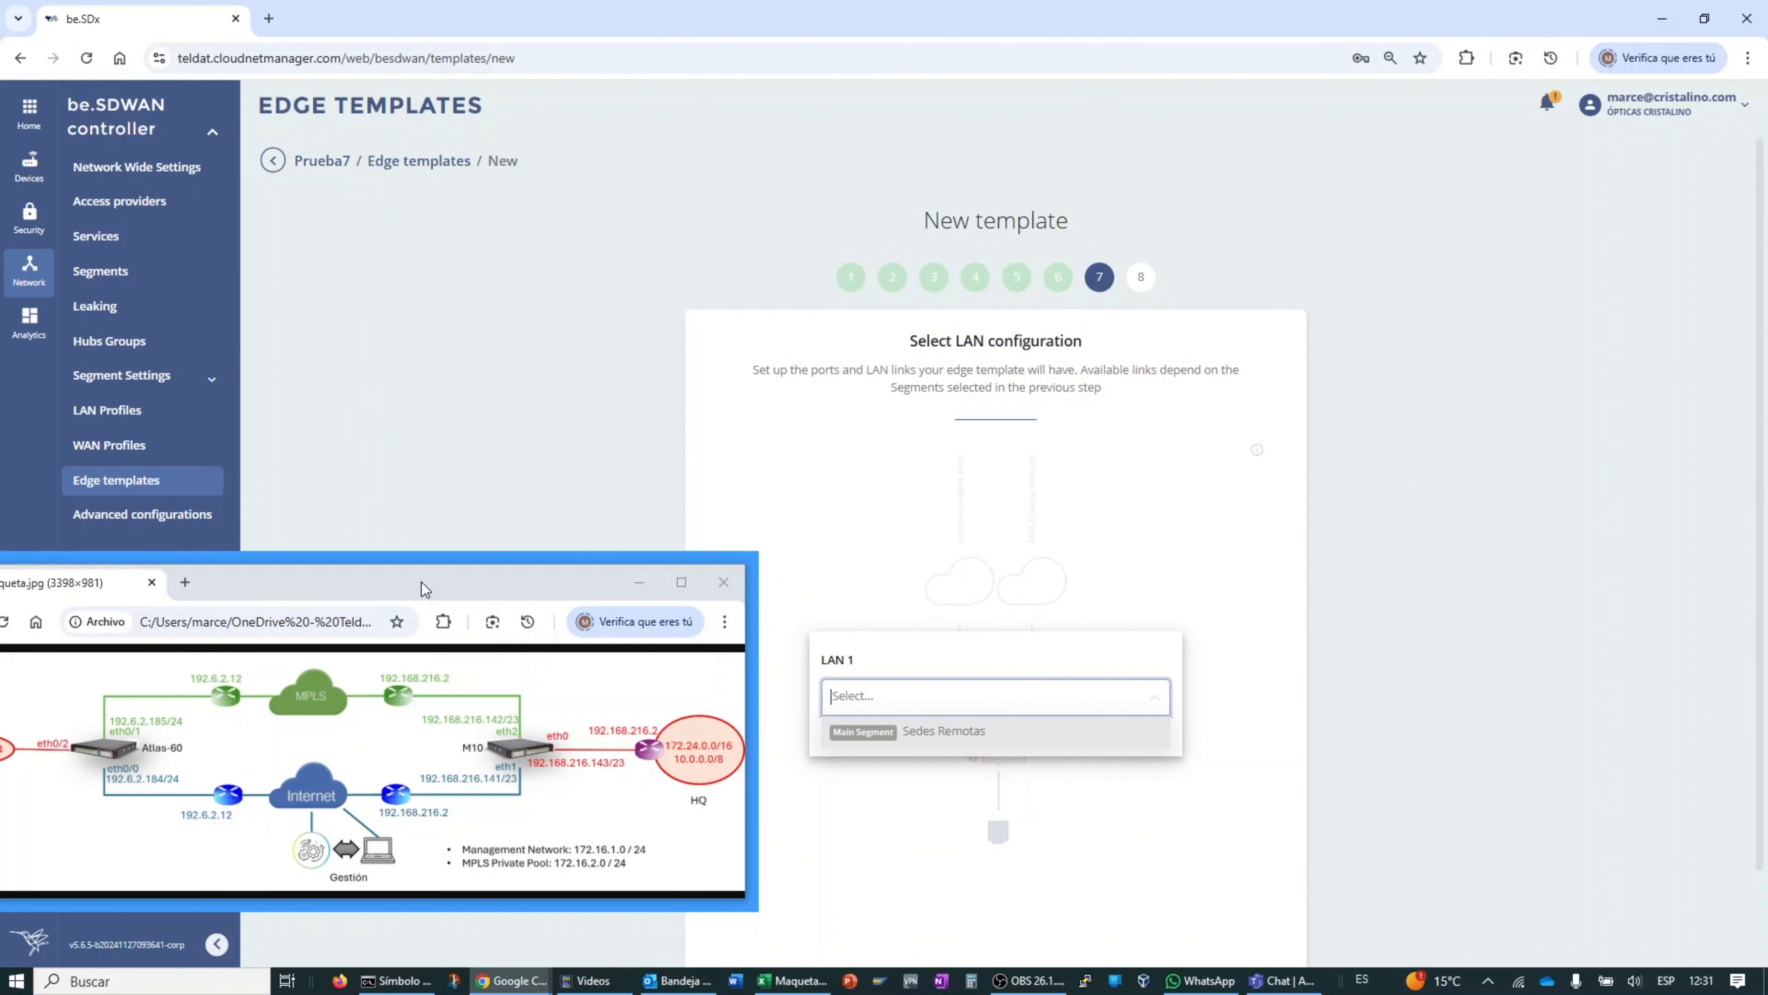
drag(417, 579, 521, 601)
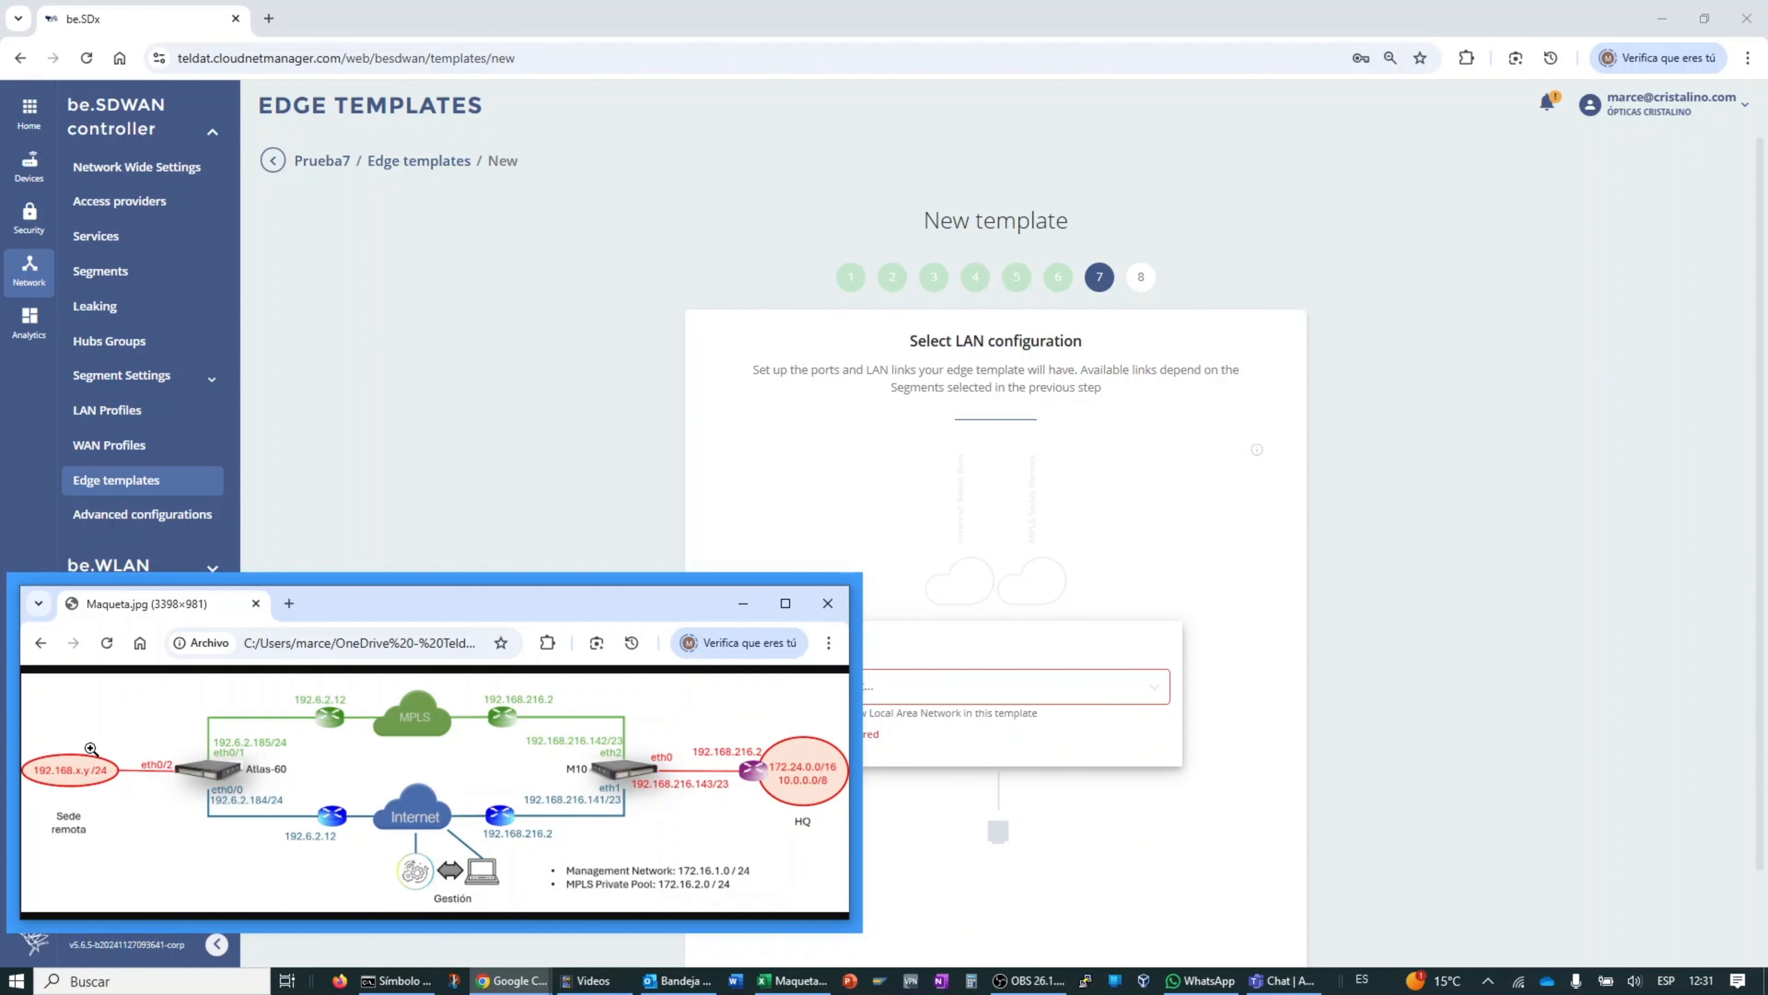
drag(456, 611, 336, 611)
click(1047, 692)
click(942, 724)
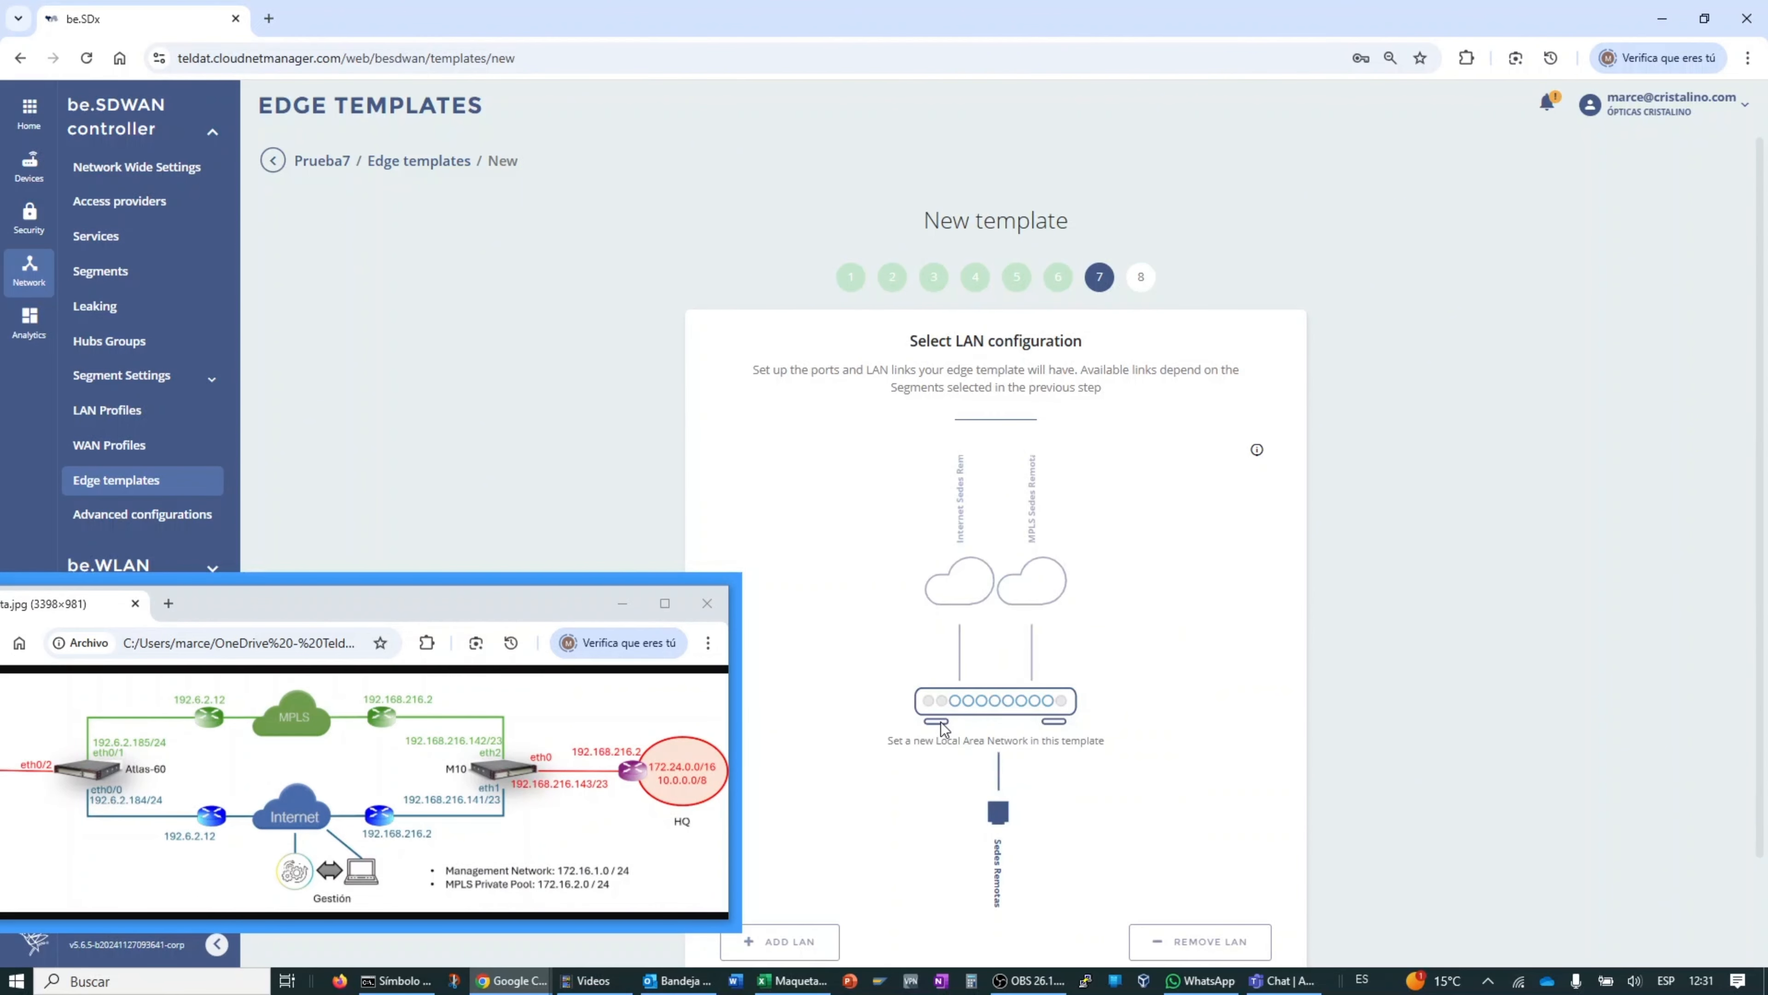
Step: Assign ethernet0/2 ports P1 to P3 and P5 to P7 to the Sedes Remotas LAN and advance to SDWAN routes
click(956, 703)
click(969, 702)
click(982, 703)
click(994, 703)
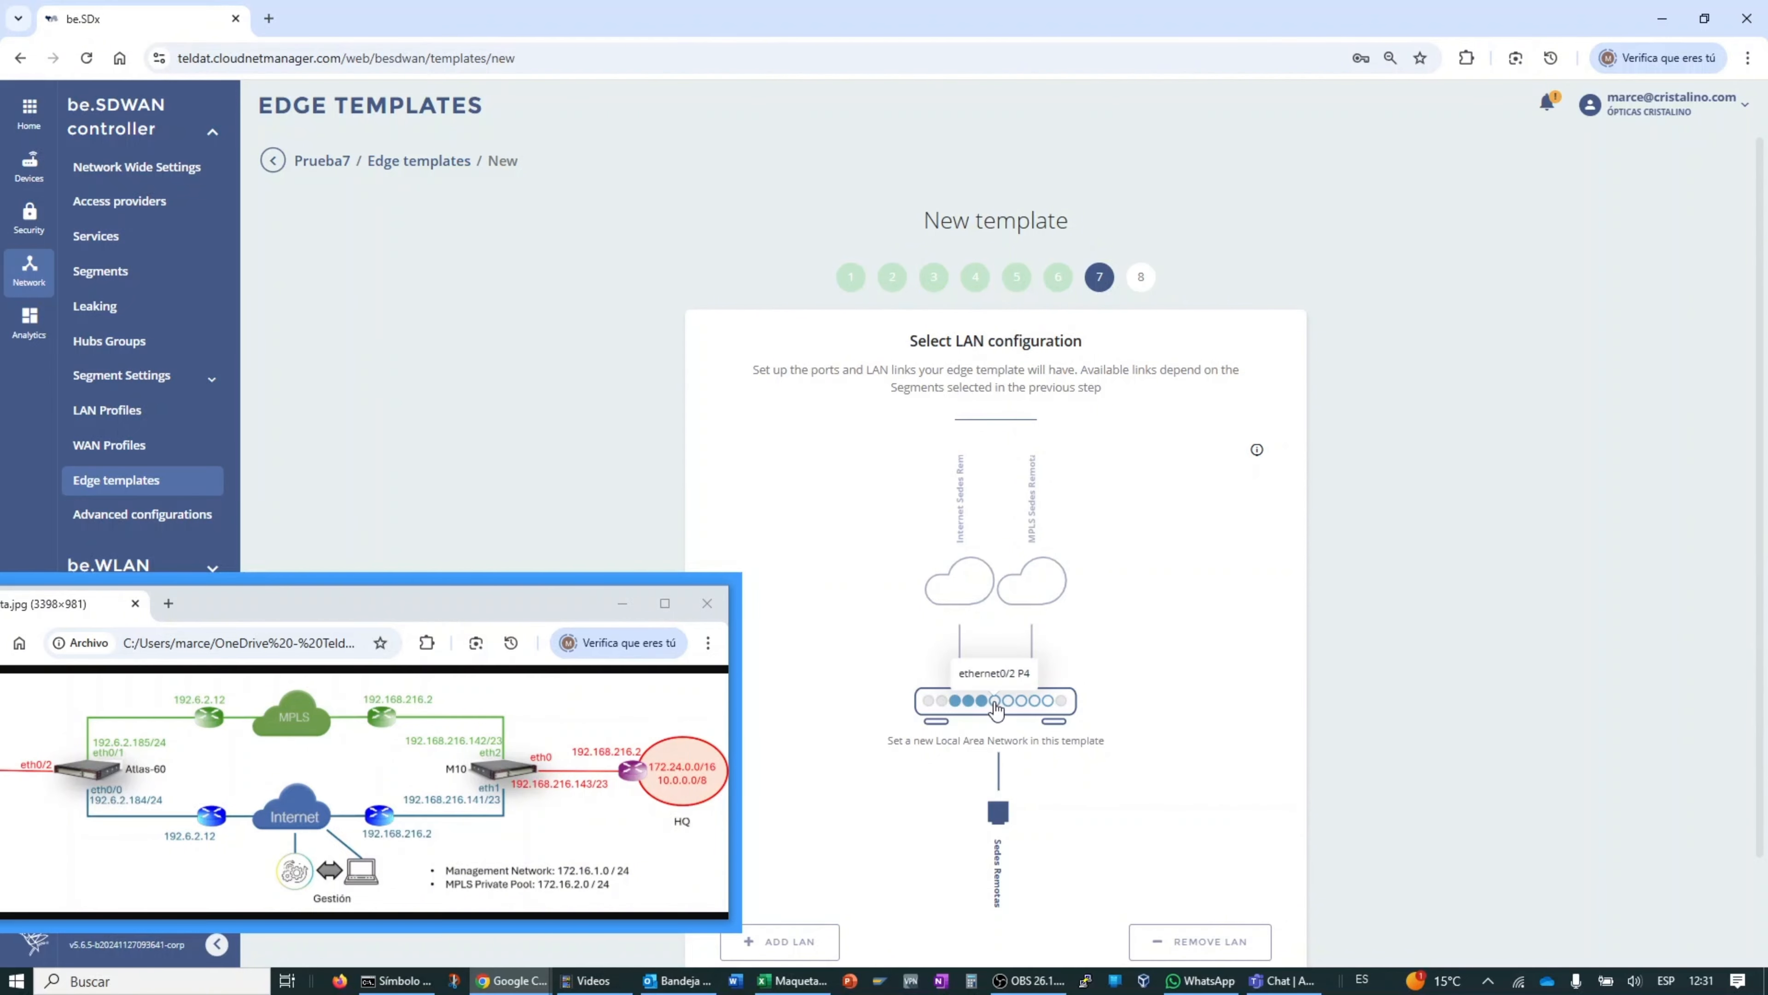
click(1008, 702)
click(1021, 702)
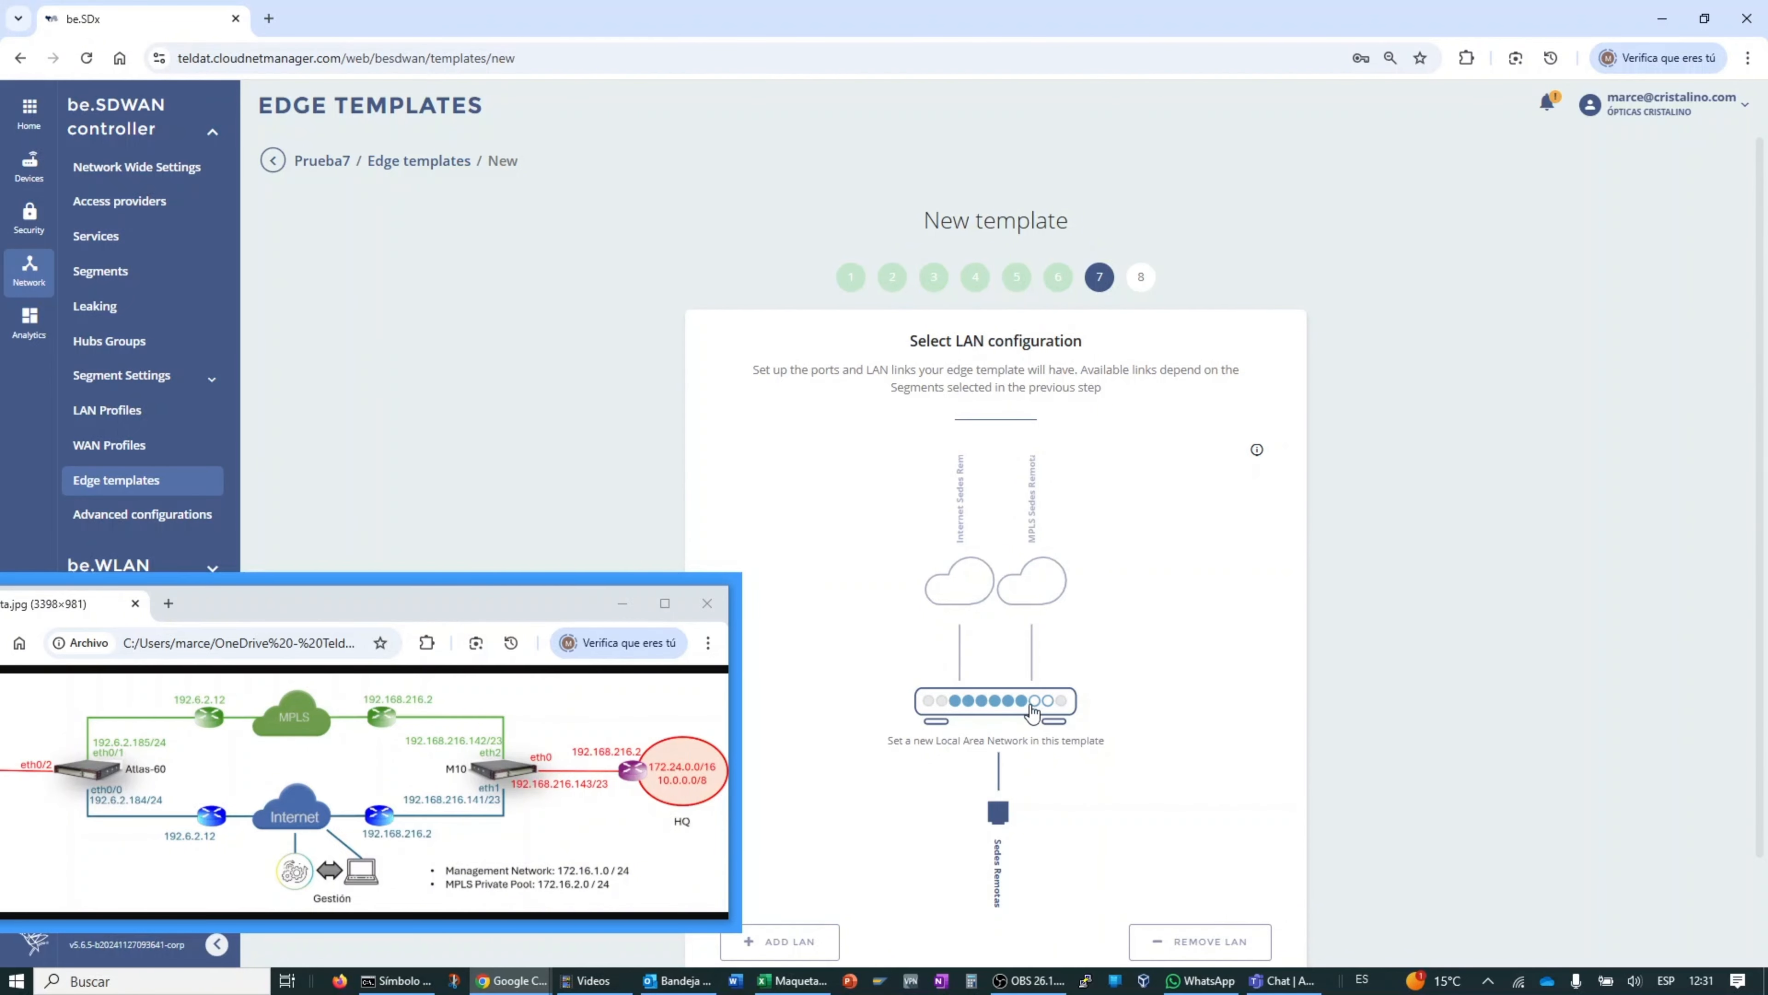
click(995, 701)
click(1035, 701)
drag(454, 614, 564, 619)
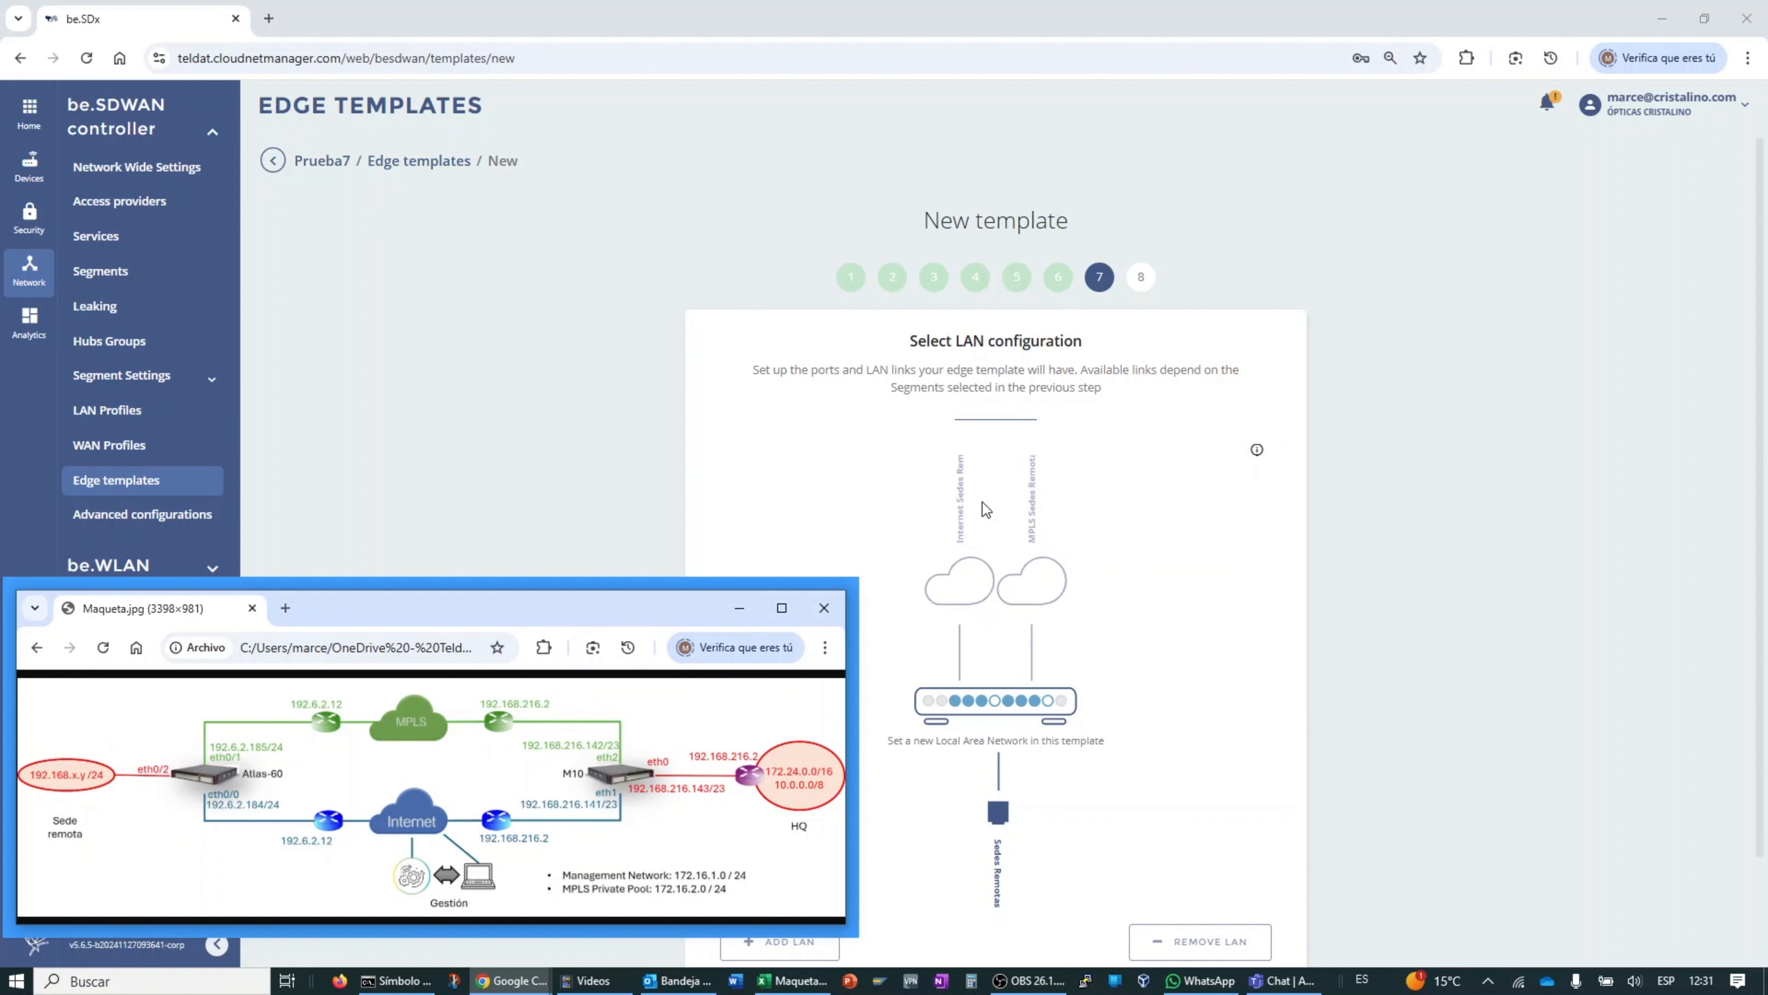
click(1140, 277)
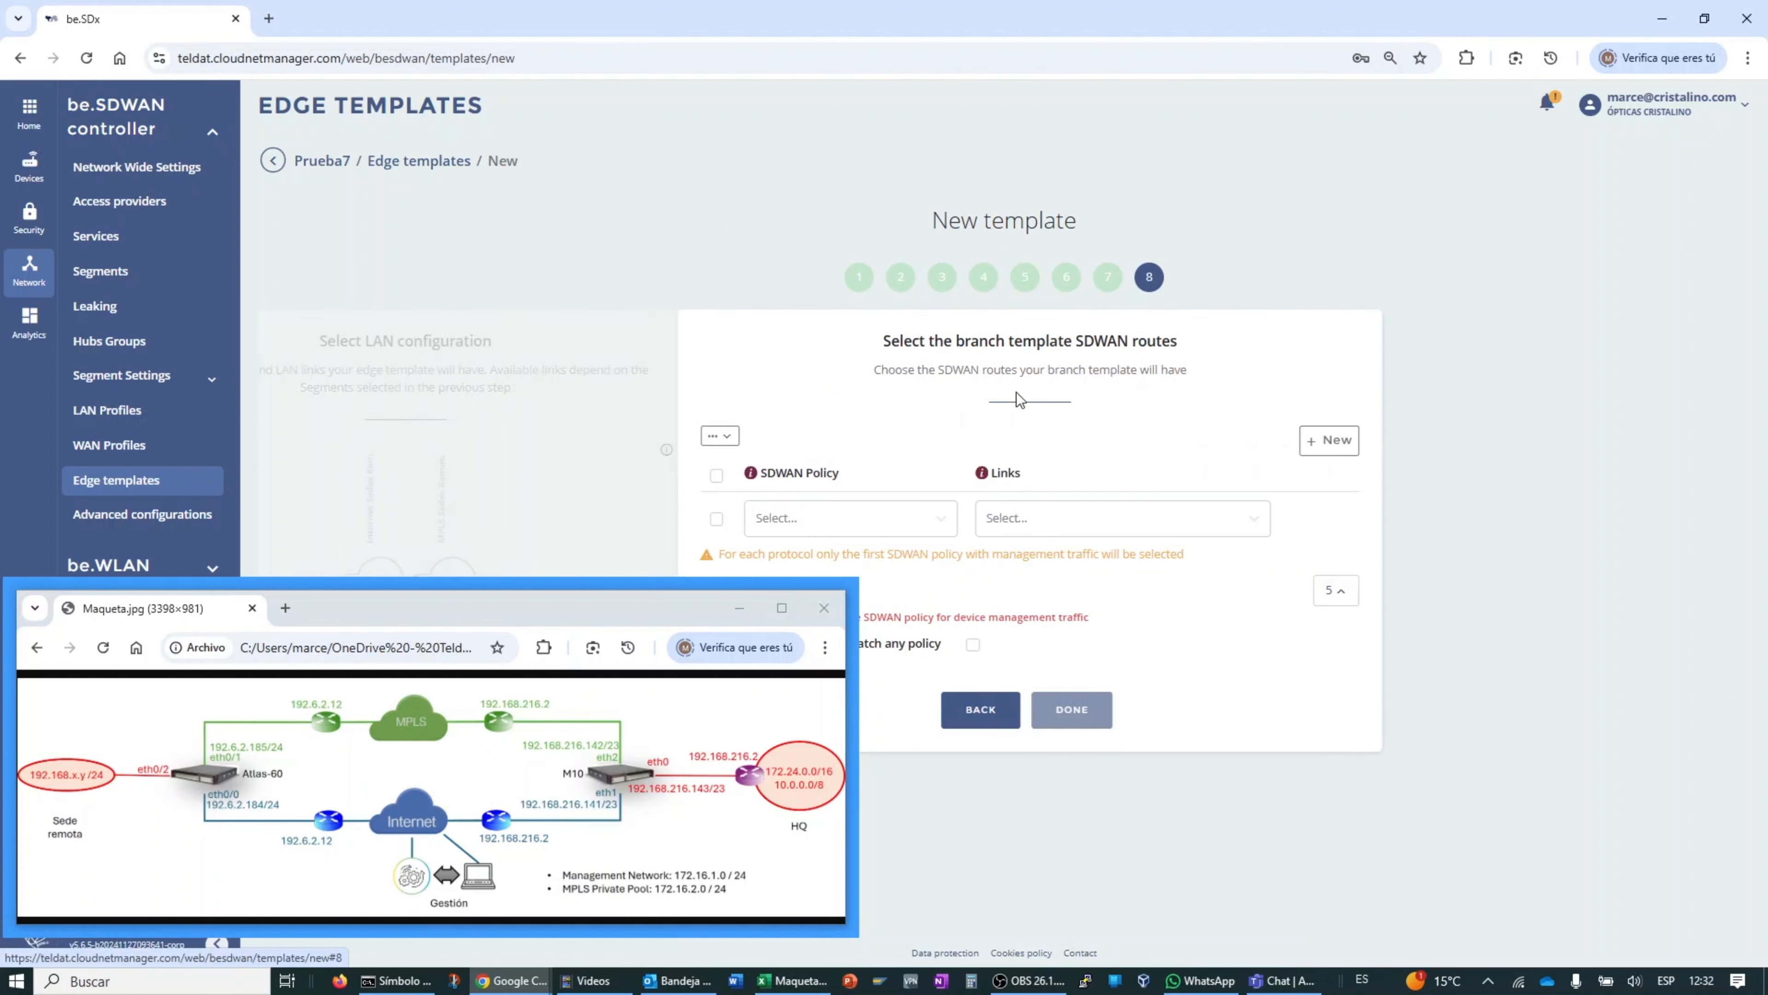
Step: Route the Tráfico Gestión policy over the Internet Sedes Remotas underlay link and add a second route row
drag(639, 614, 624, 658)
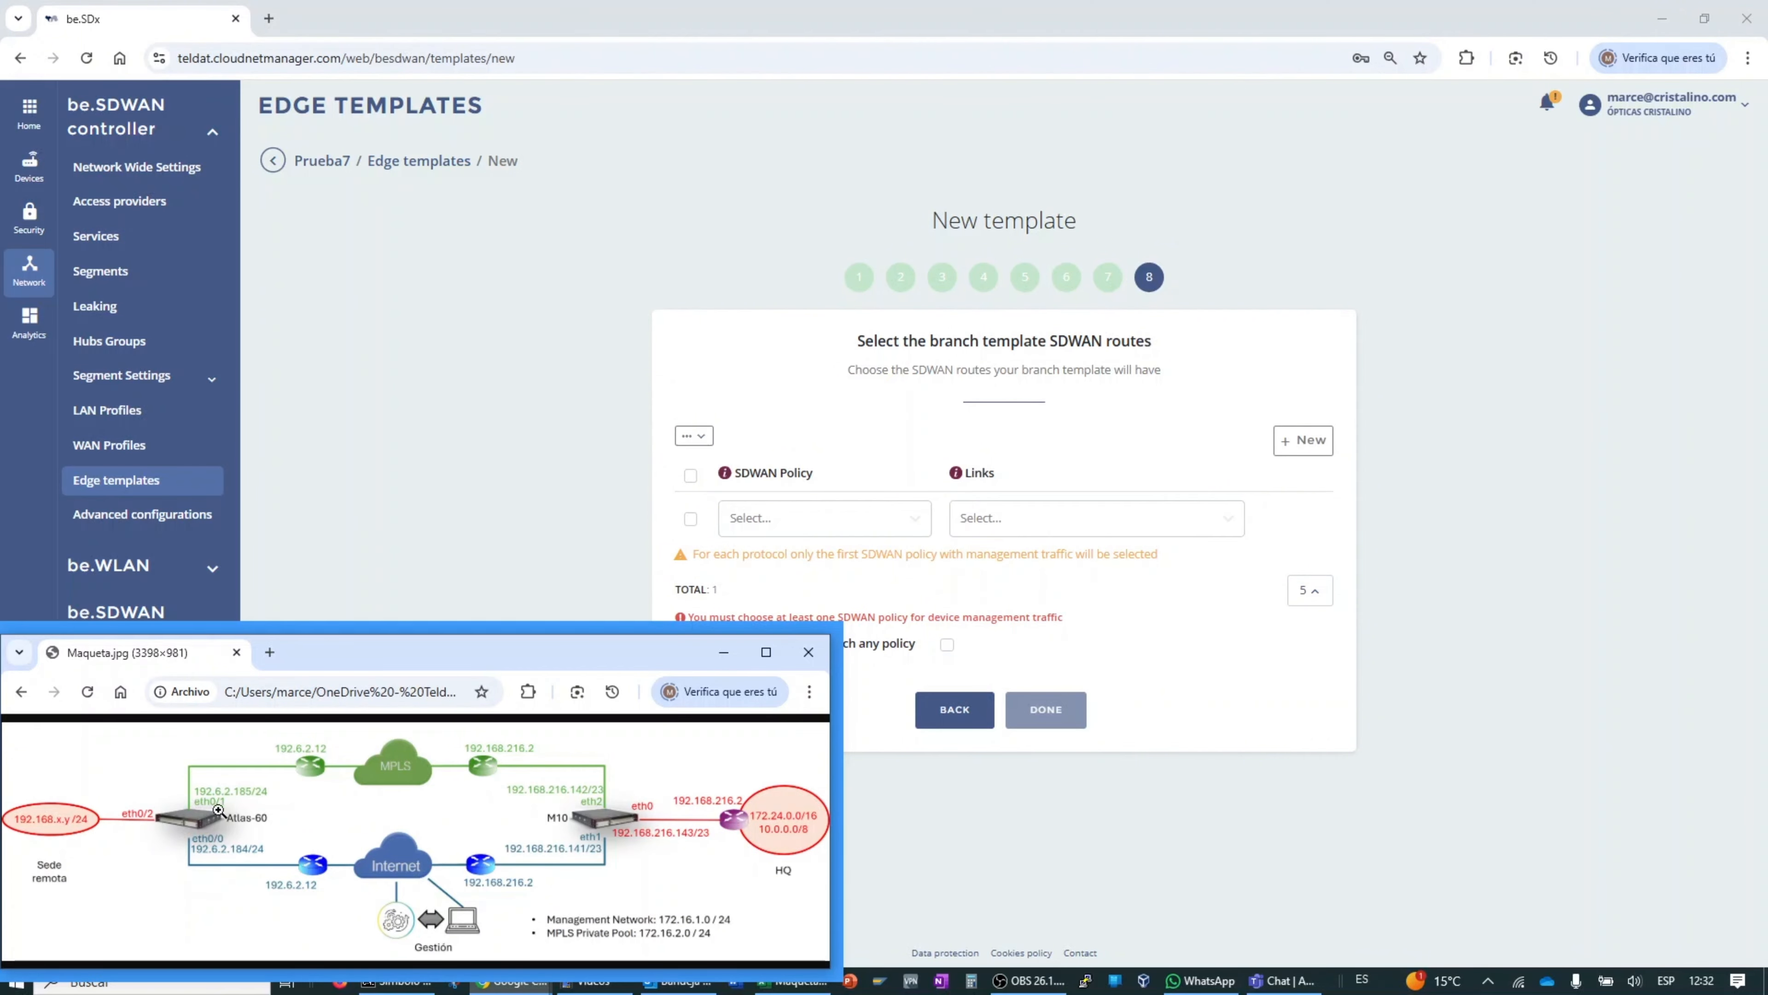
click(804, 519)
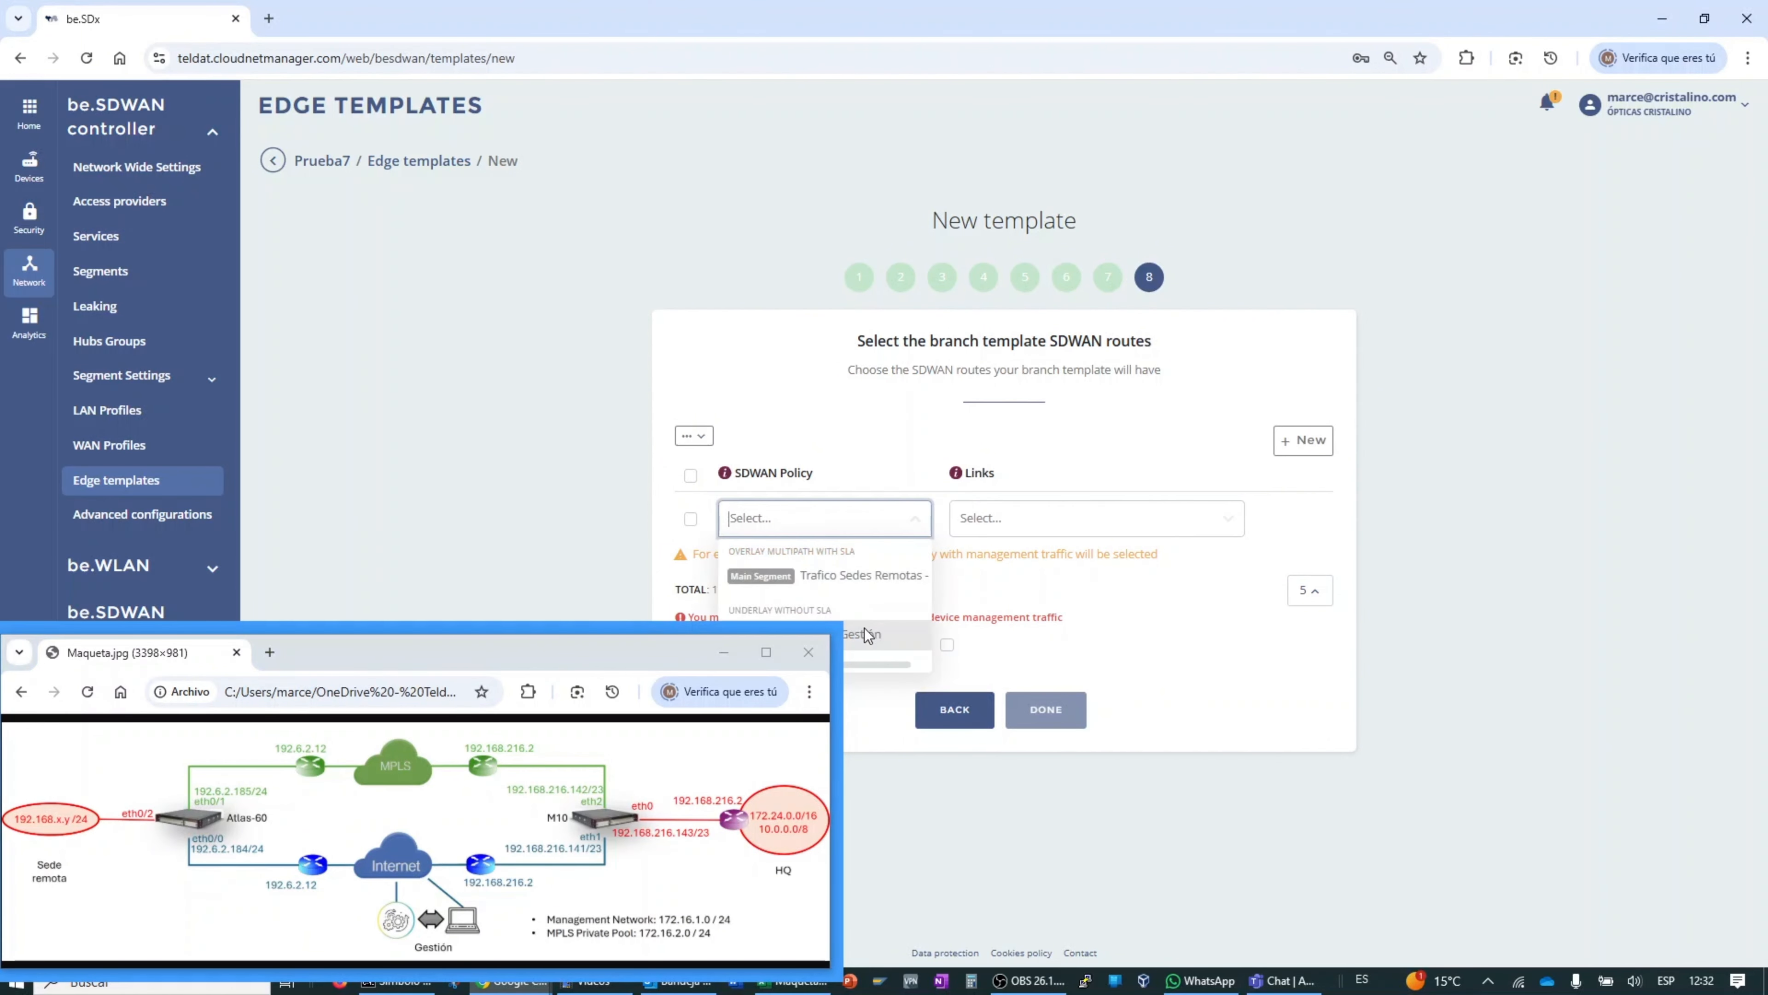
click(862, 576)
mouse_move(615, 653)
mouse_down()
mouse_move(605, 686)
mouse_move(620, 680)
mouse_up()
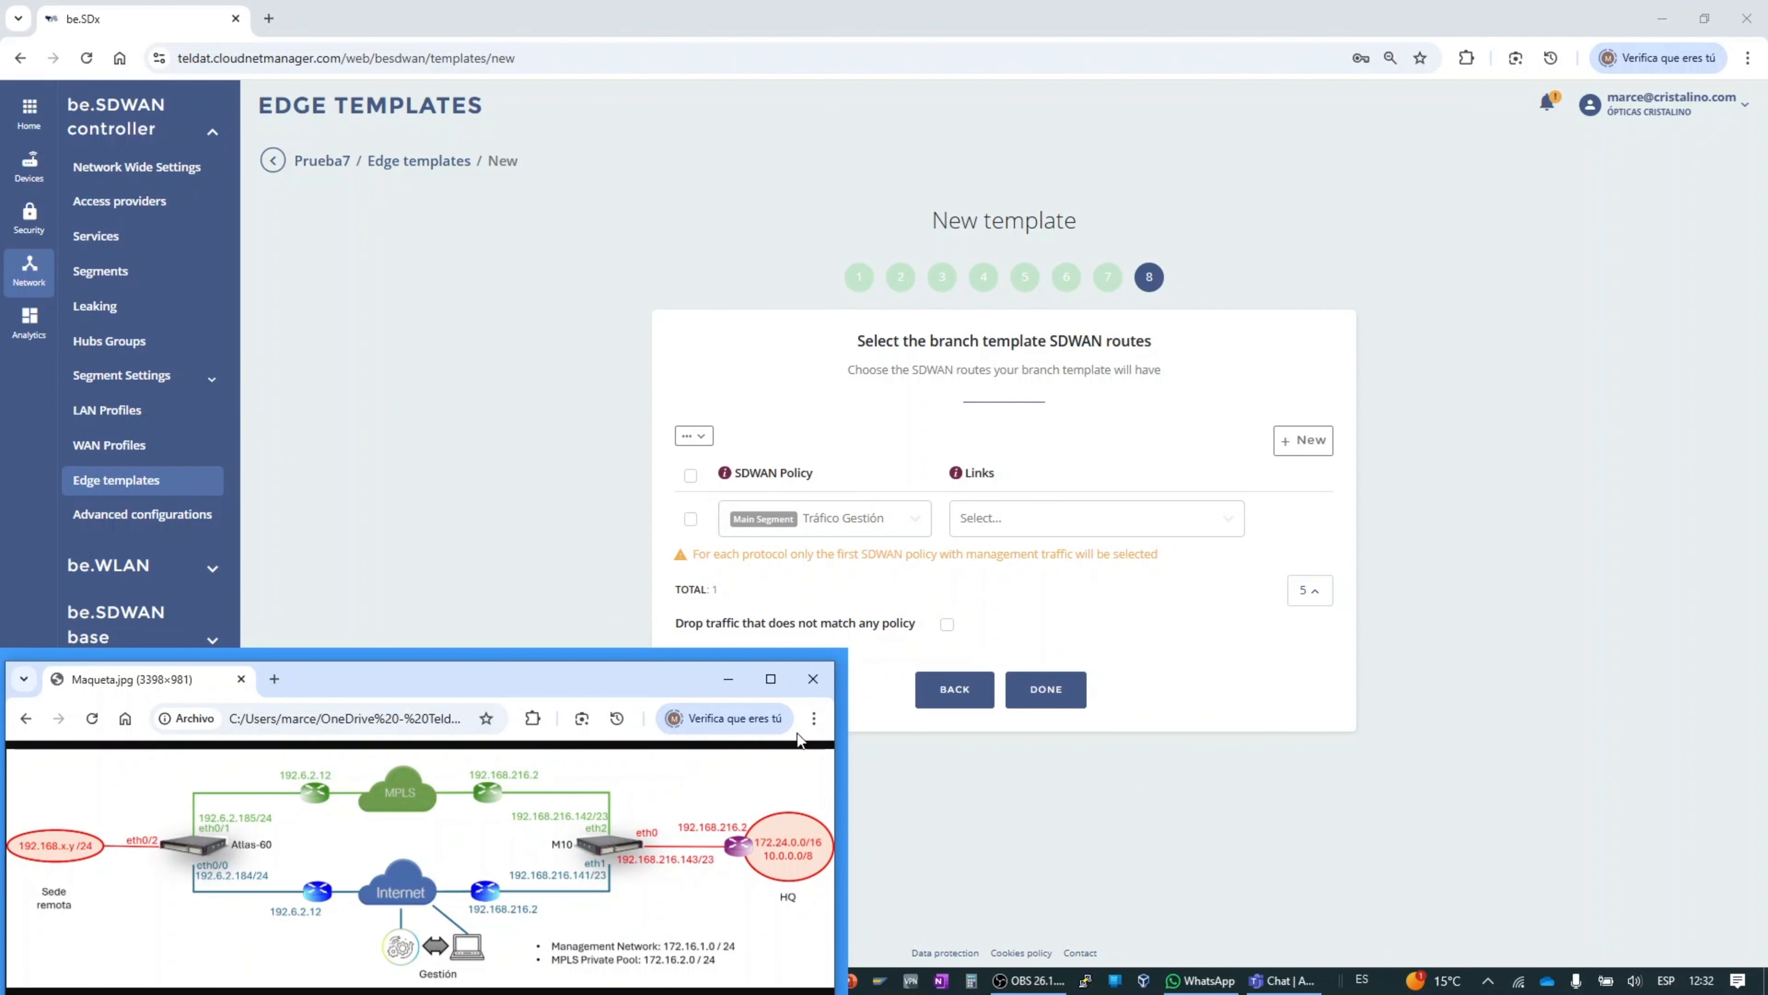
click(1028, 532)
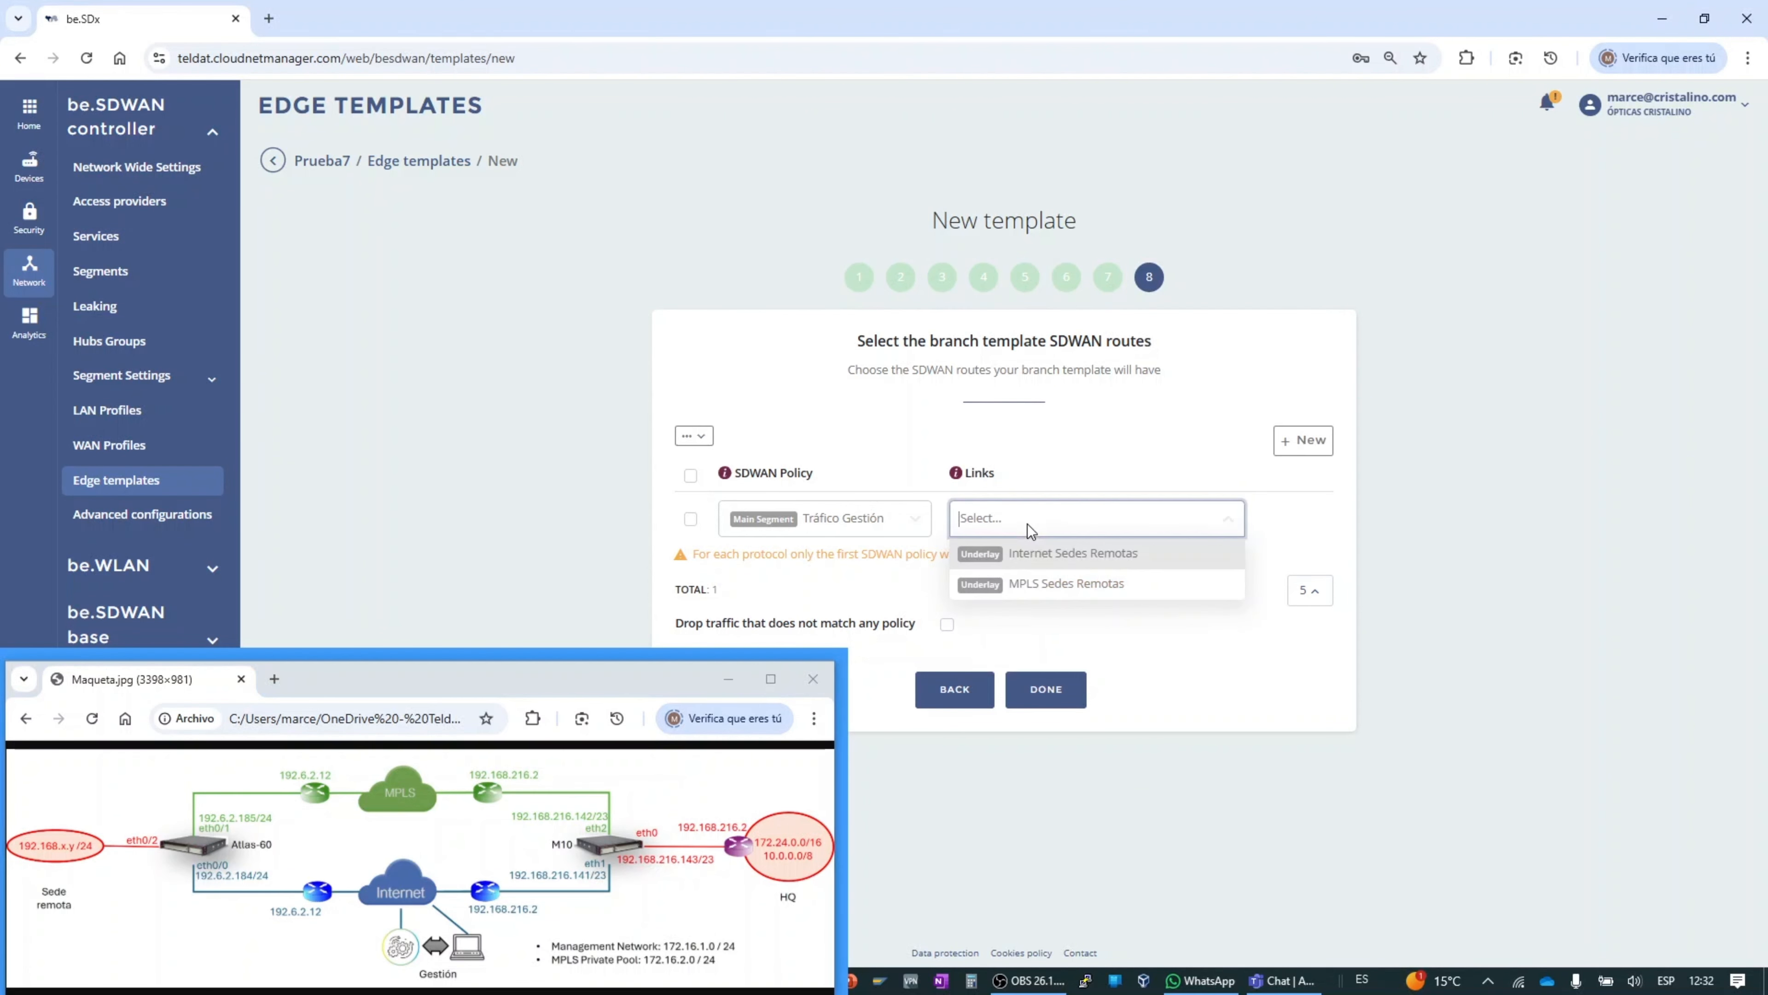
click(1060, 555)
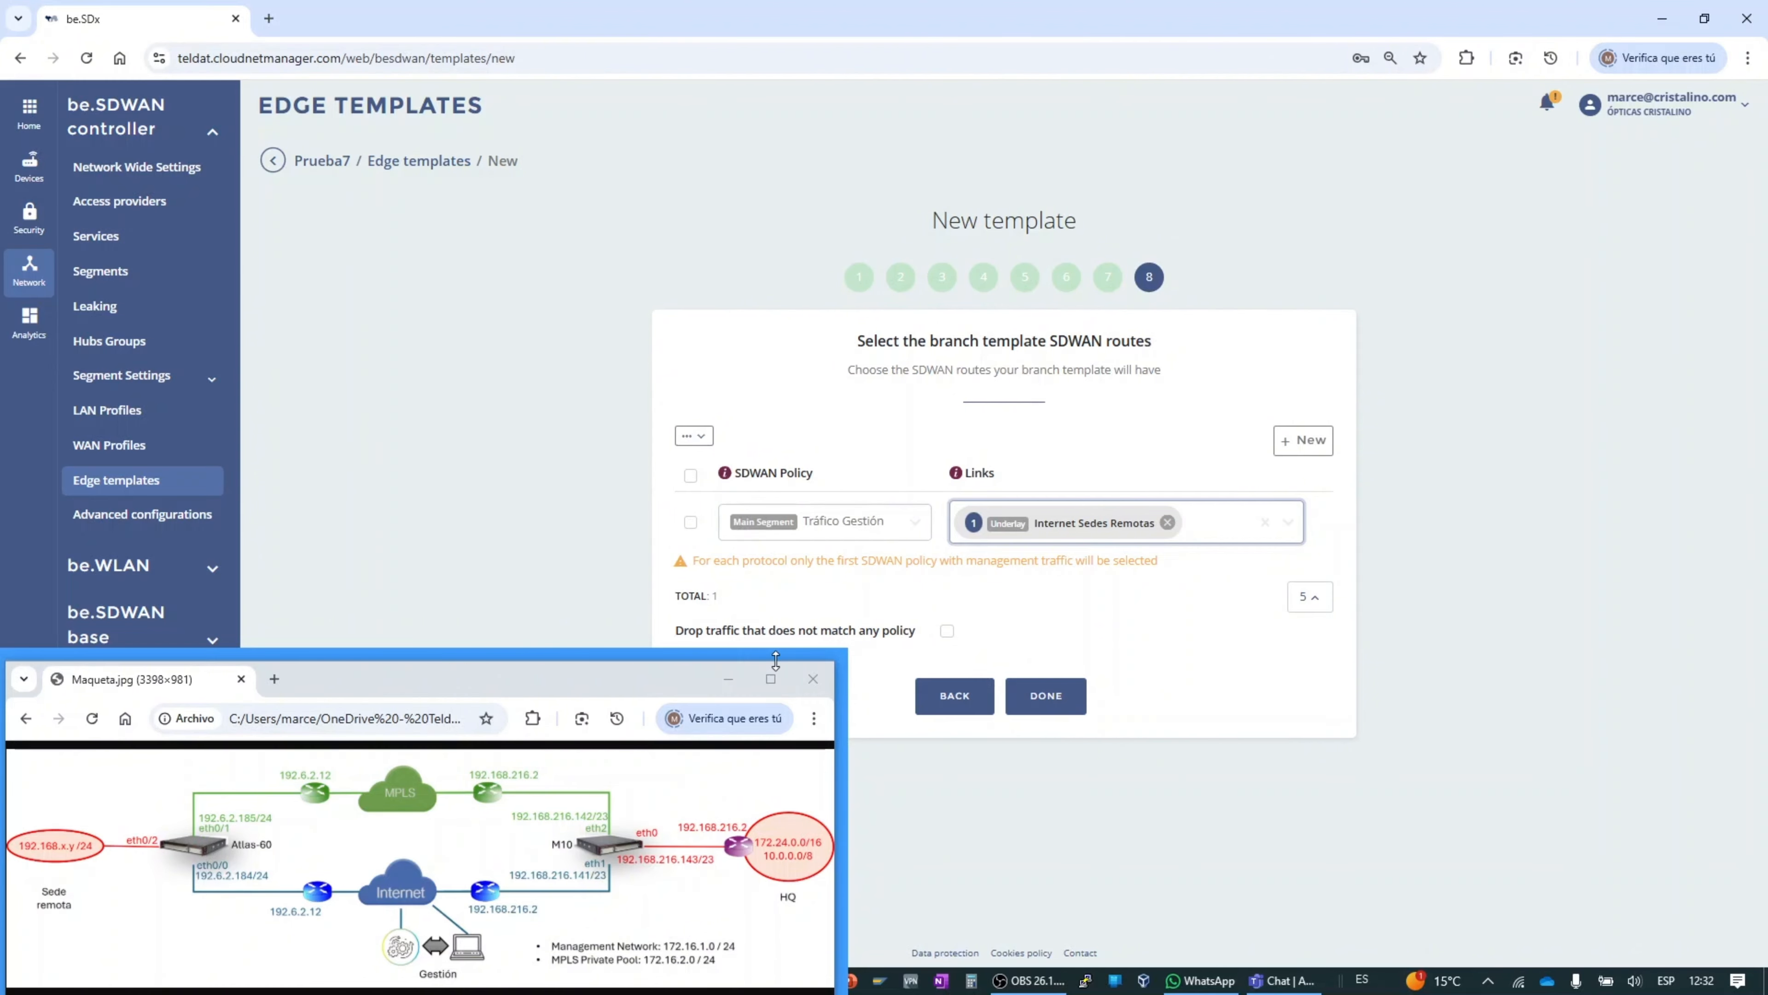
click(1318, 448)
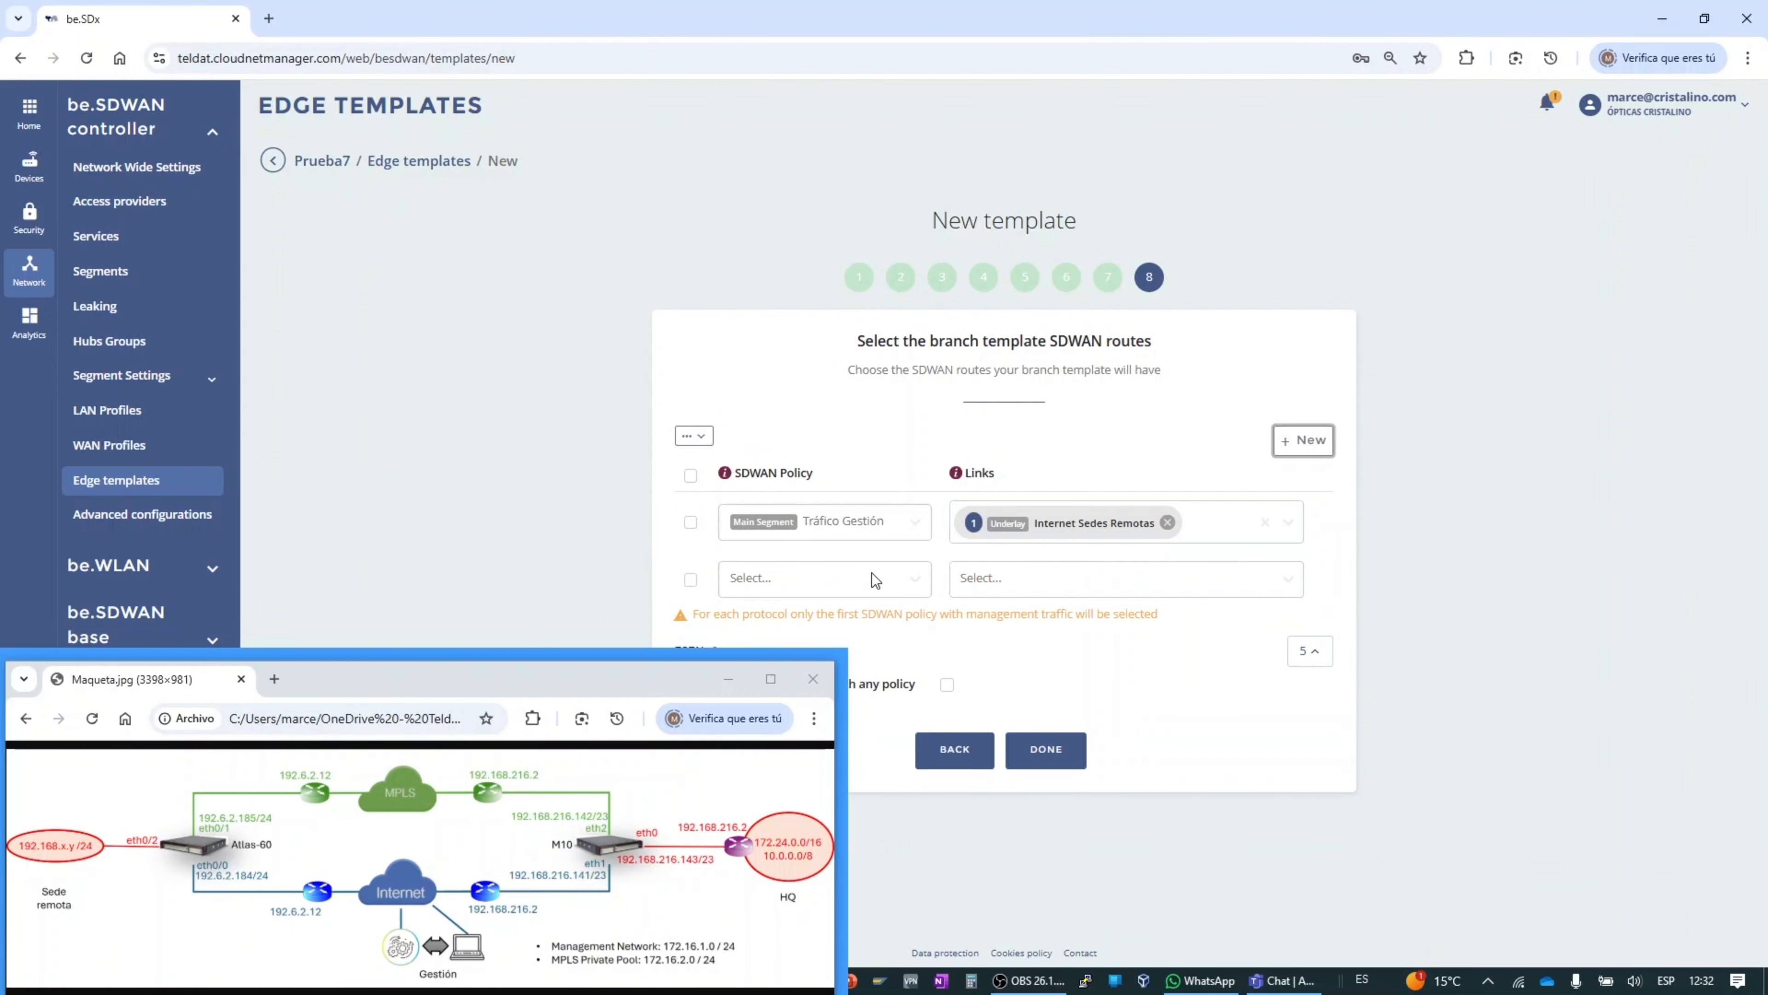
Step: Route the Trafico Sedes R... policy of Main Segment over the Internet Sedes Remotas and MPLS Sedes Remotas overlay links
click(870, 575)
click(858, 639)
drag(641, 678, 619, 731)
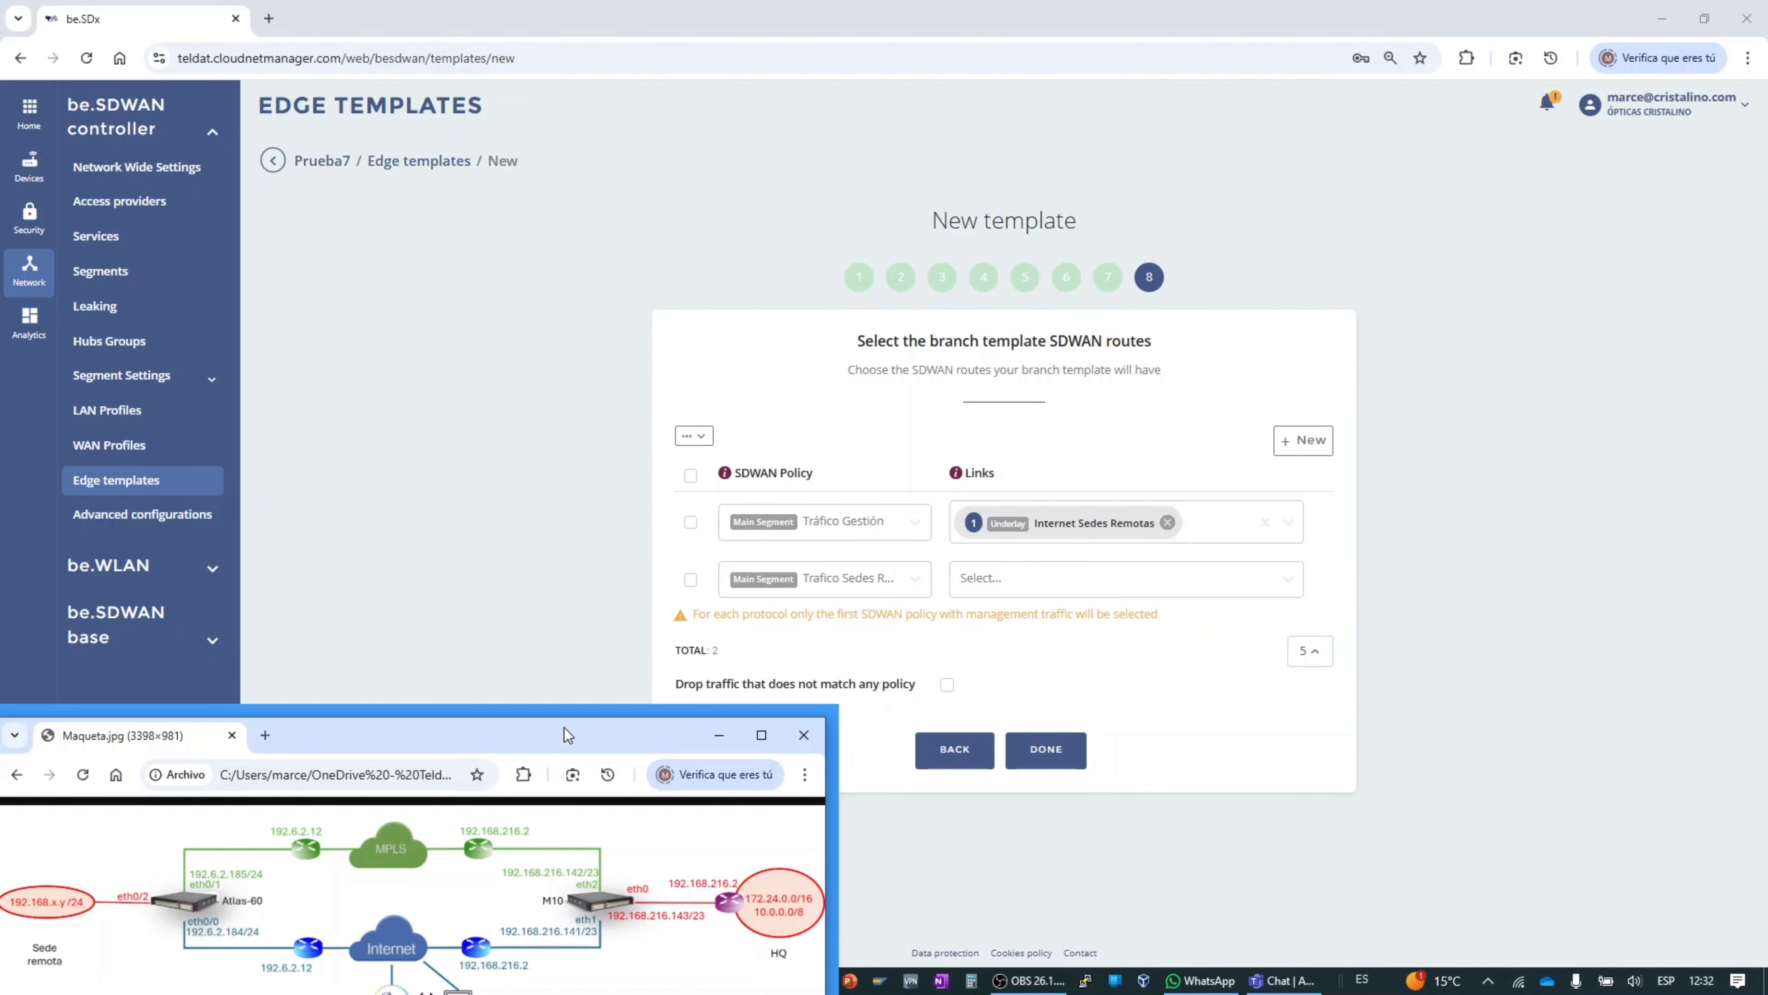
drag(564, 729, 574, 689)
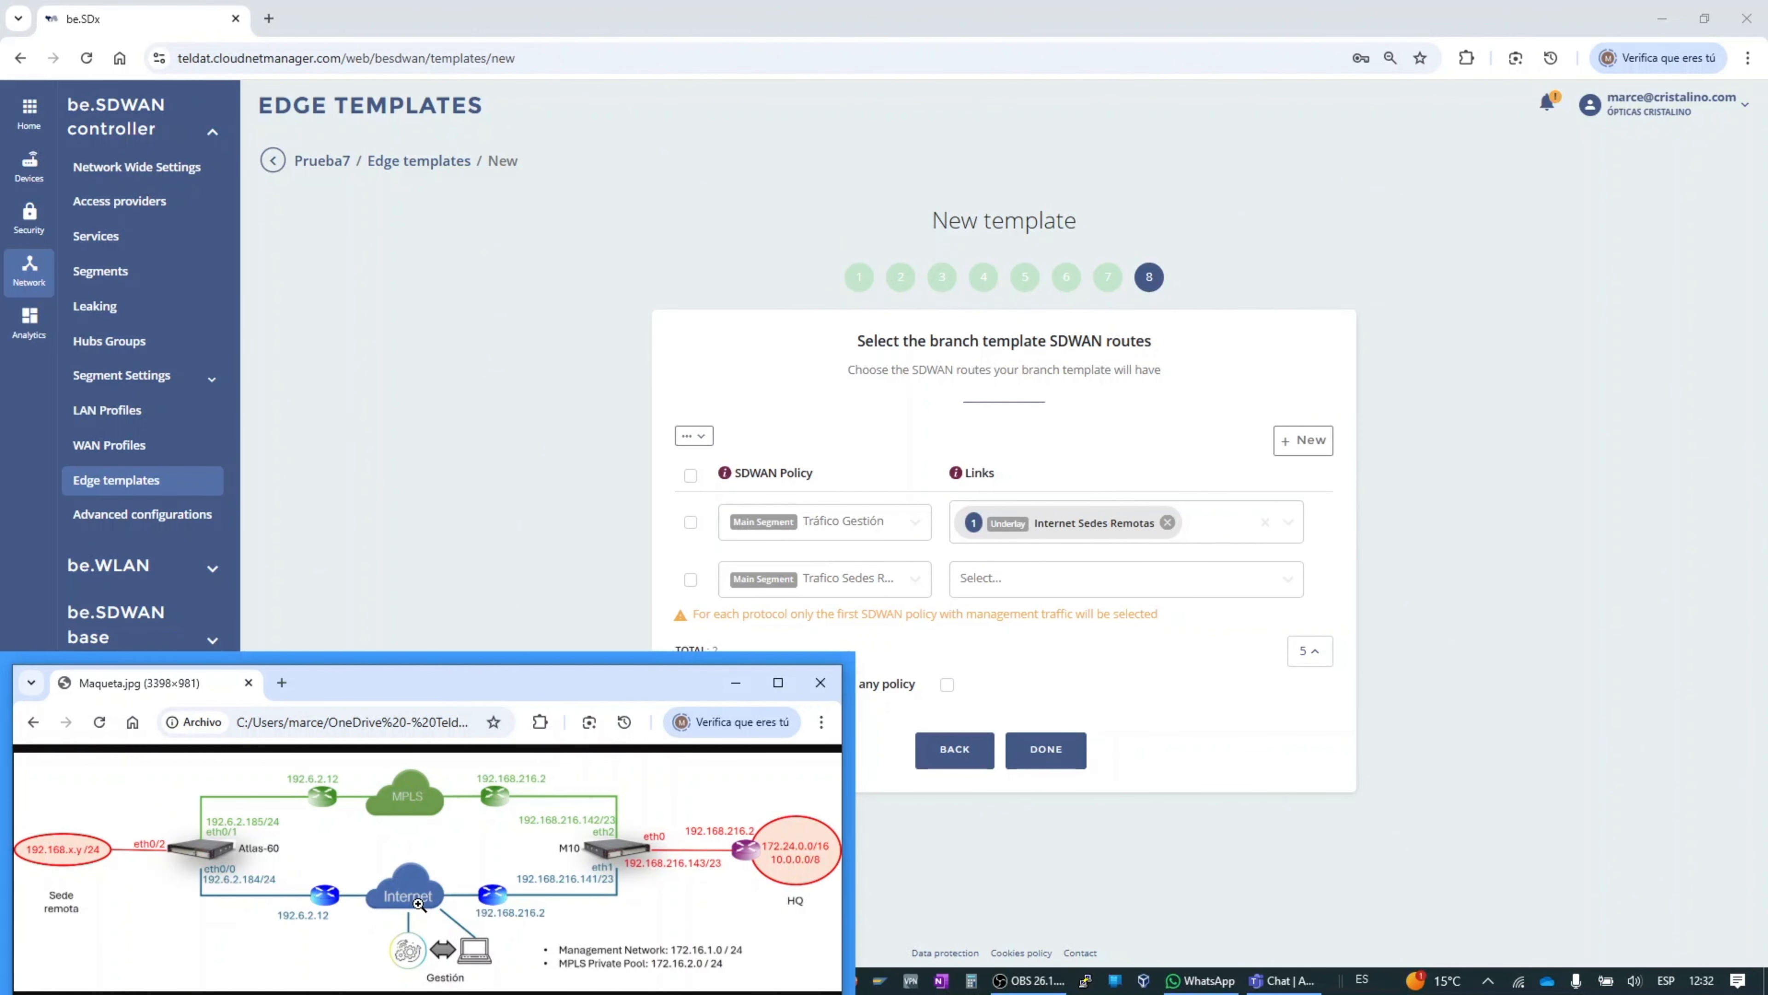
drag(539, 688, 493, 698)
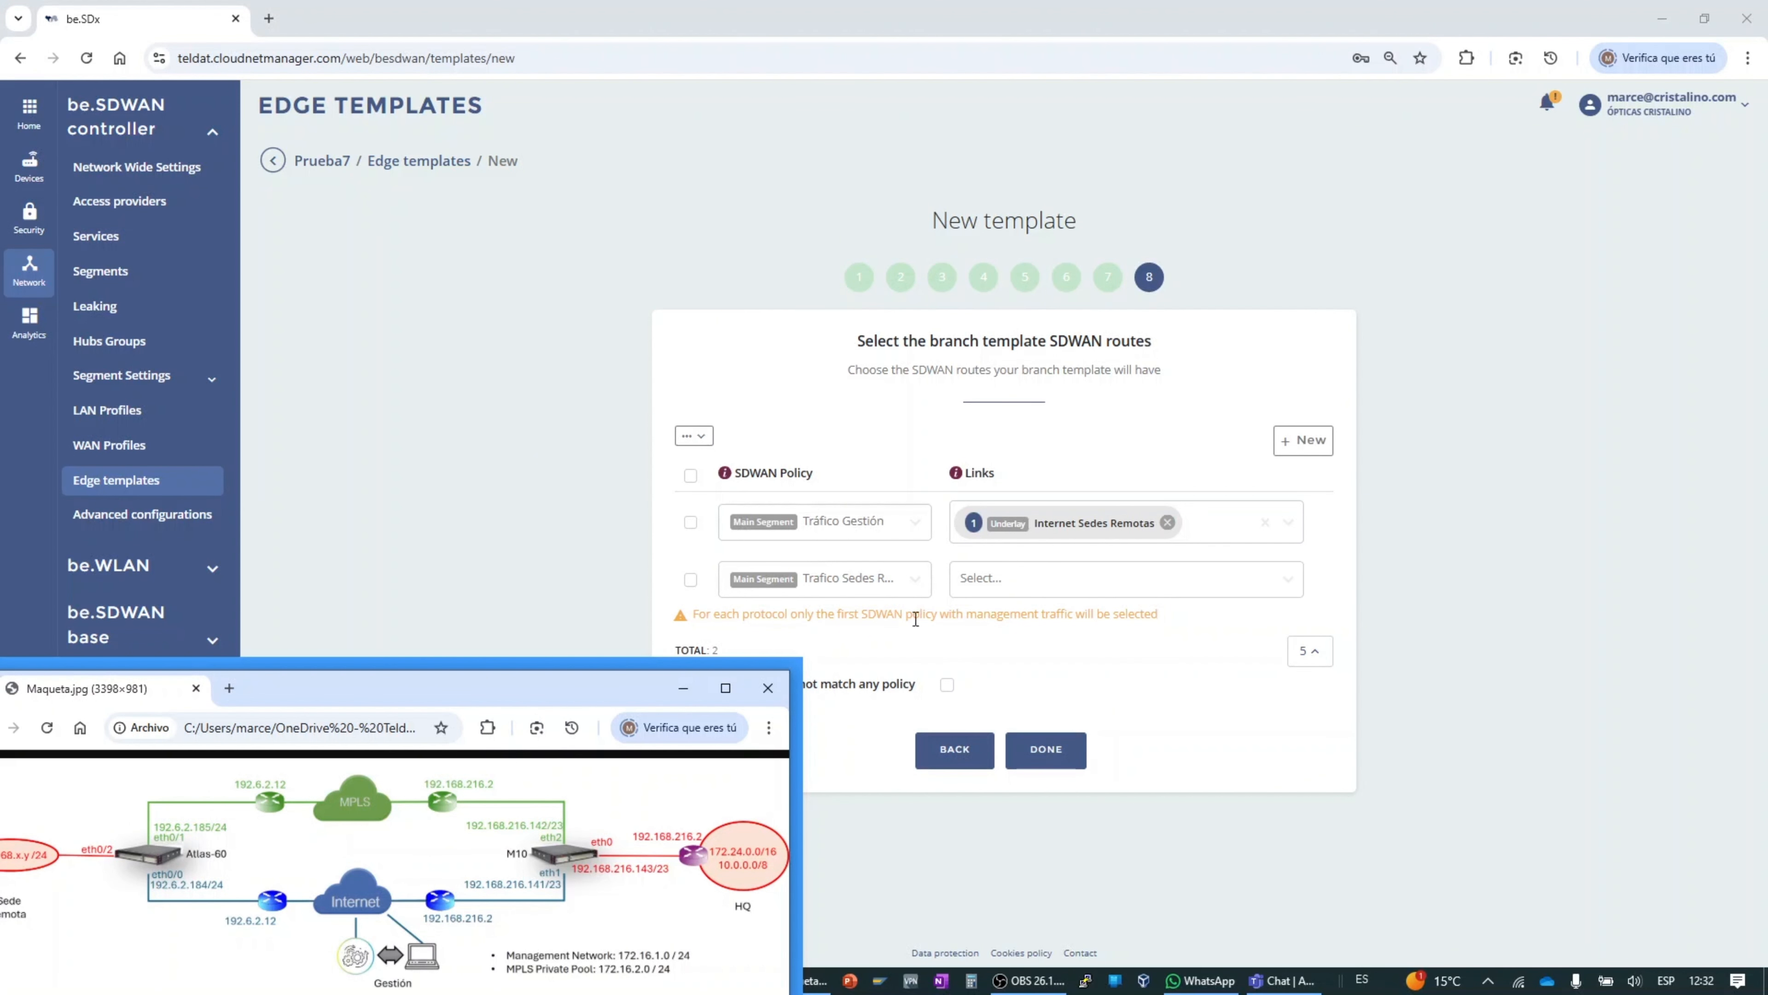
click(1030, 583)
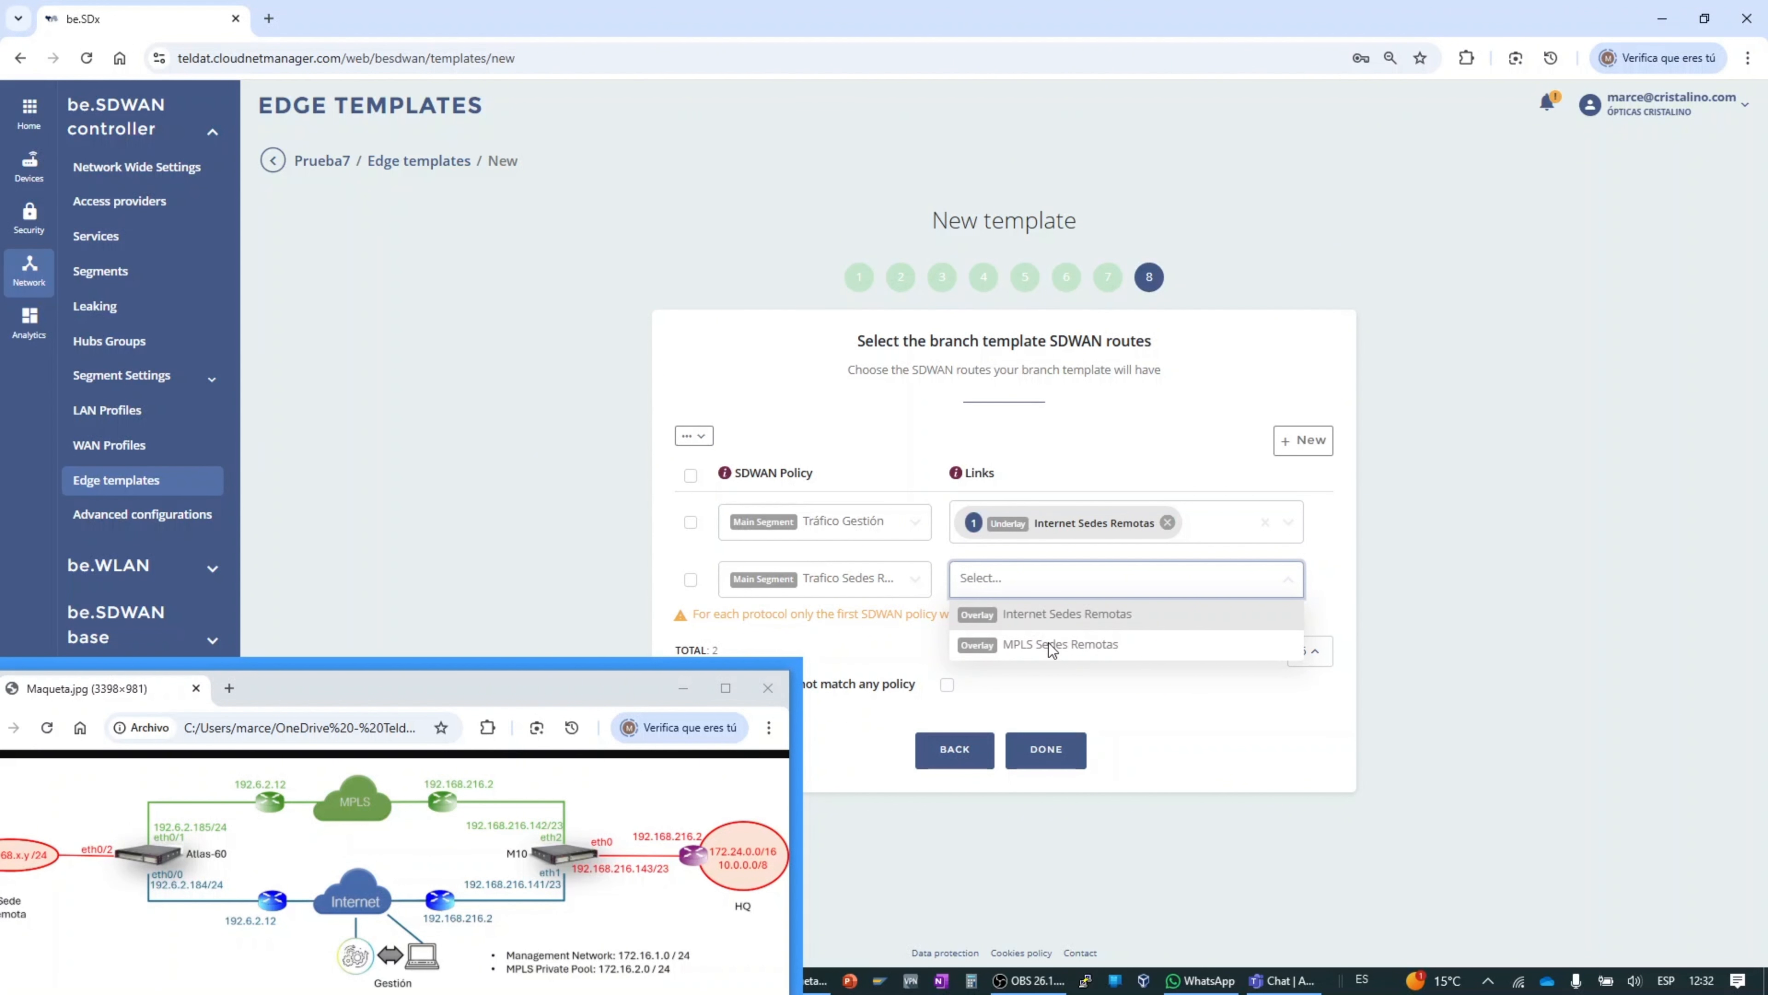
click(1053, 619)
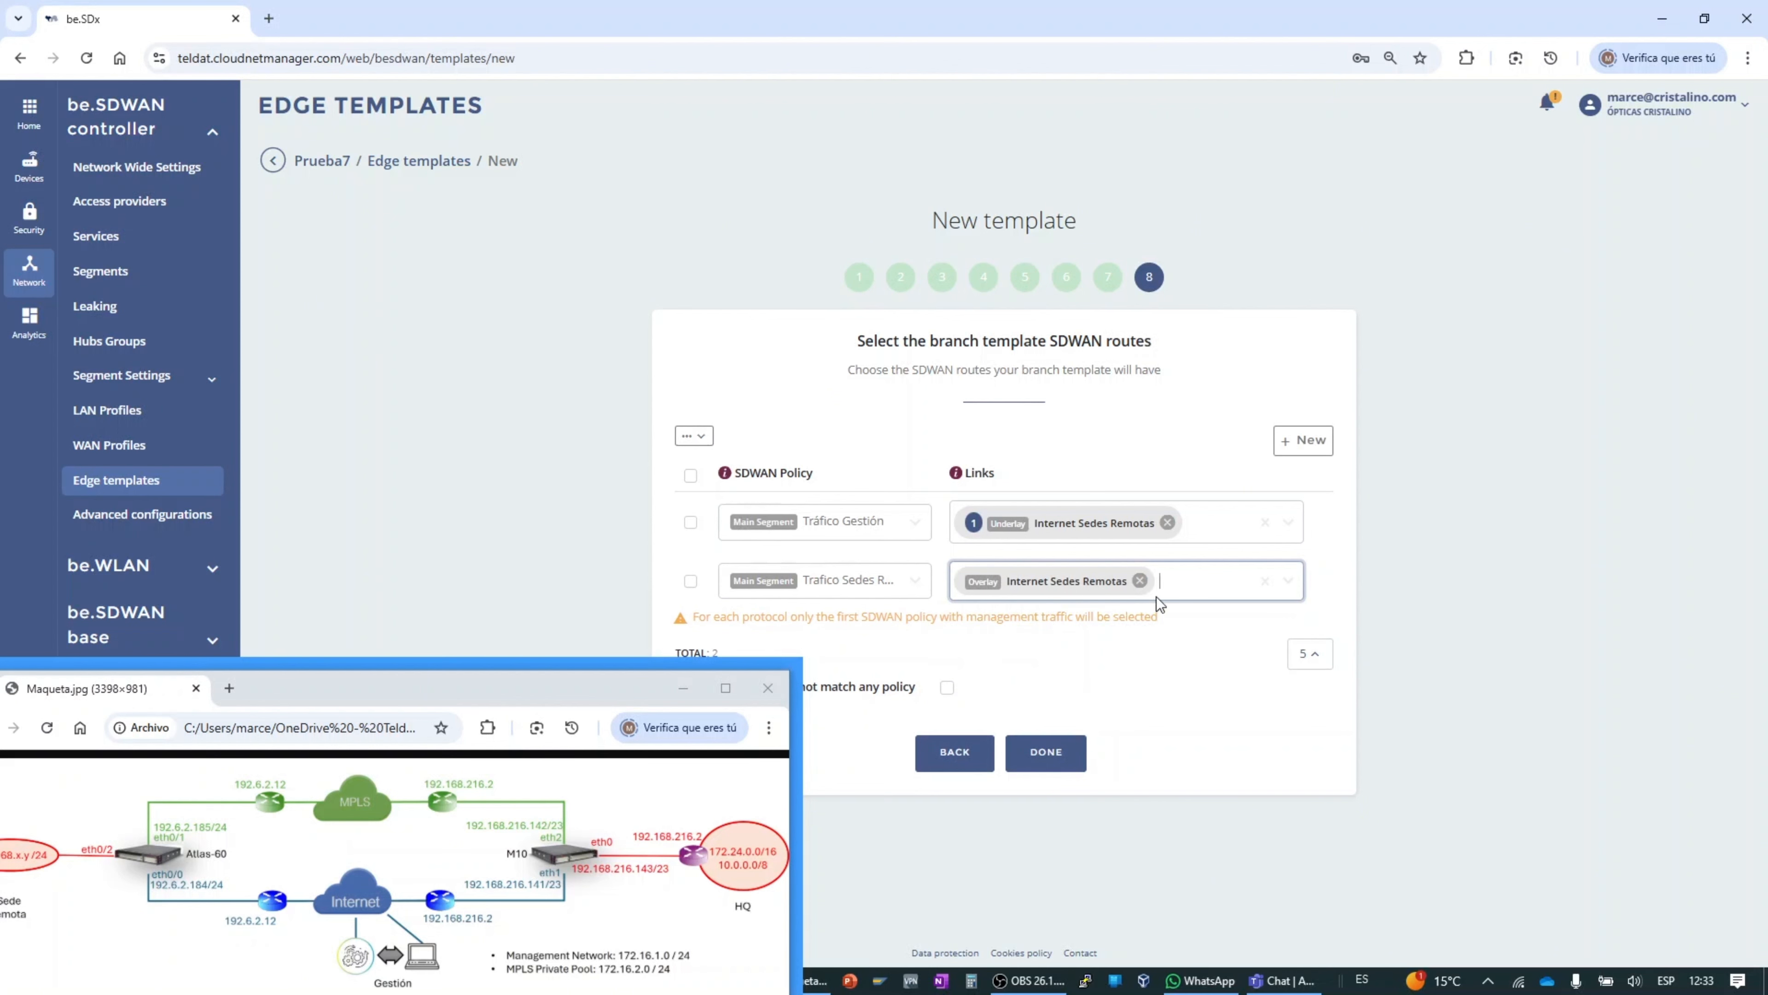
click(1167, 586)
click(1107, 618)
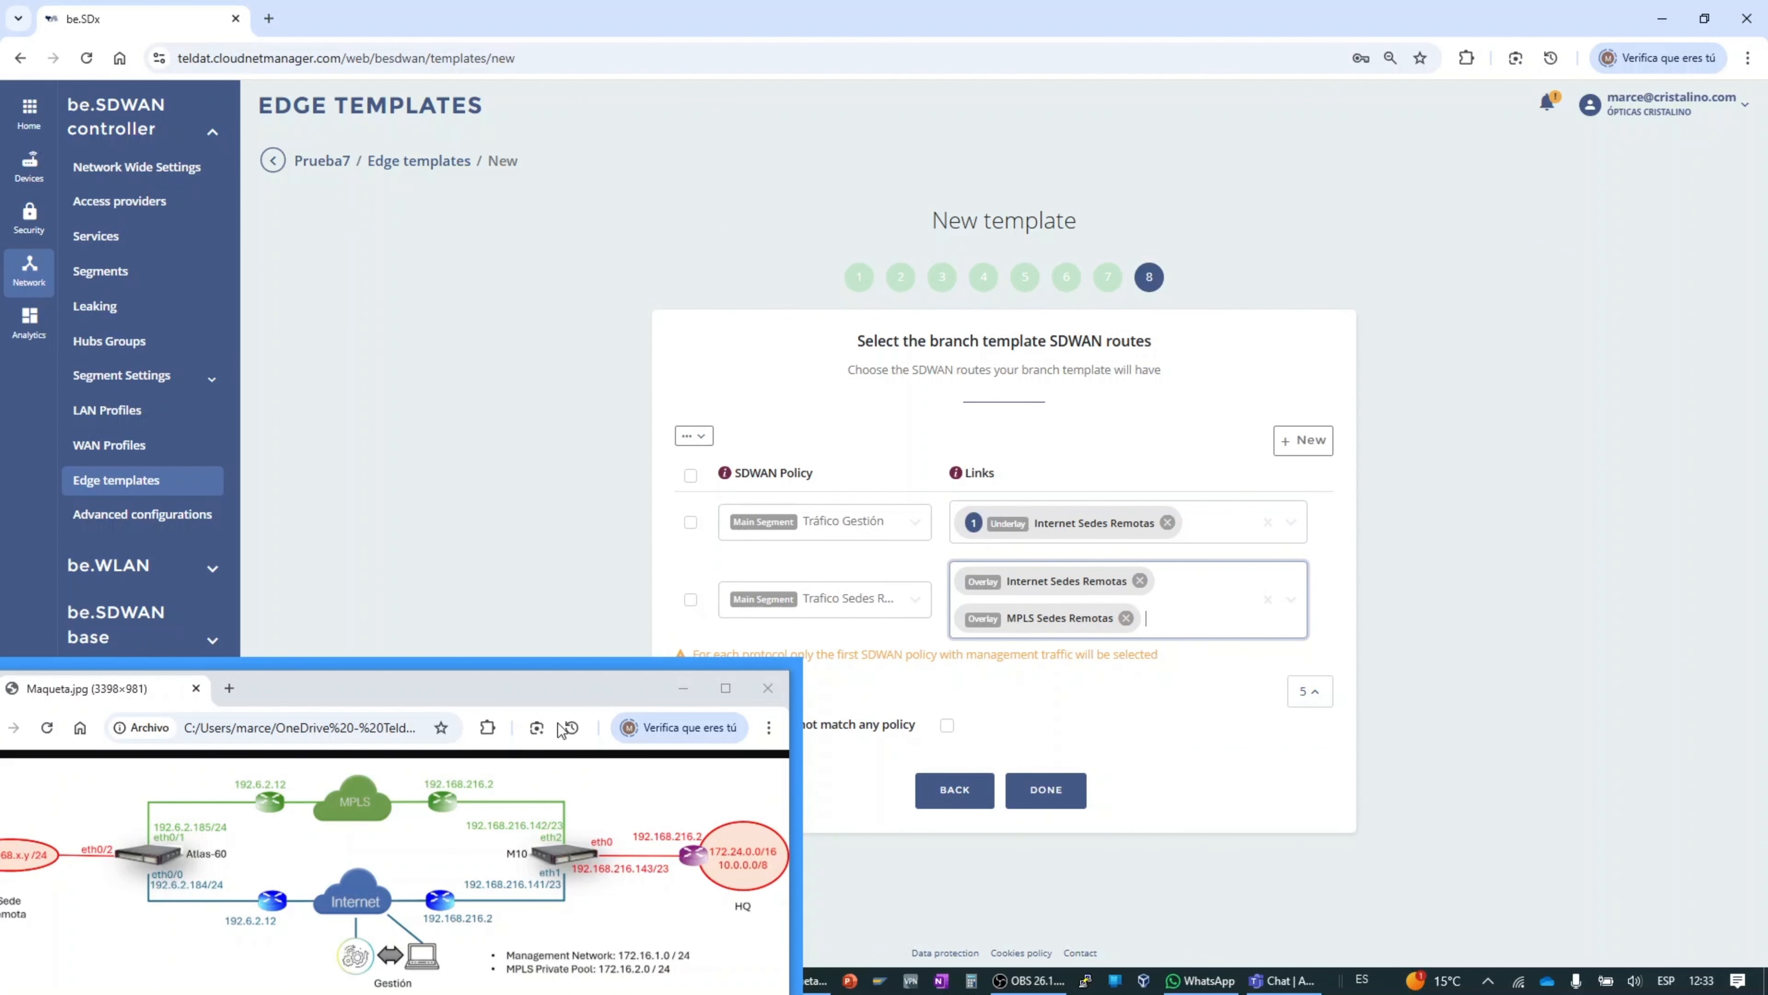
Step: Enable dropping traffic that does not match any policy and finish the Sedes Remotas template
drag(459, 691, 529, 673)
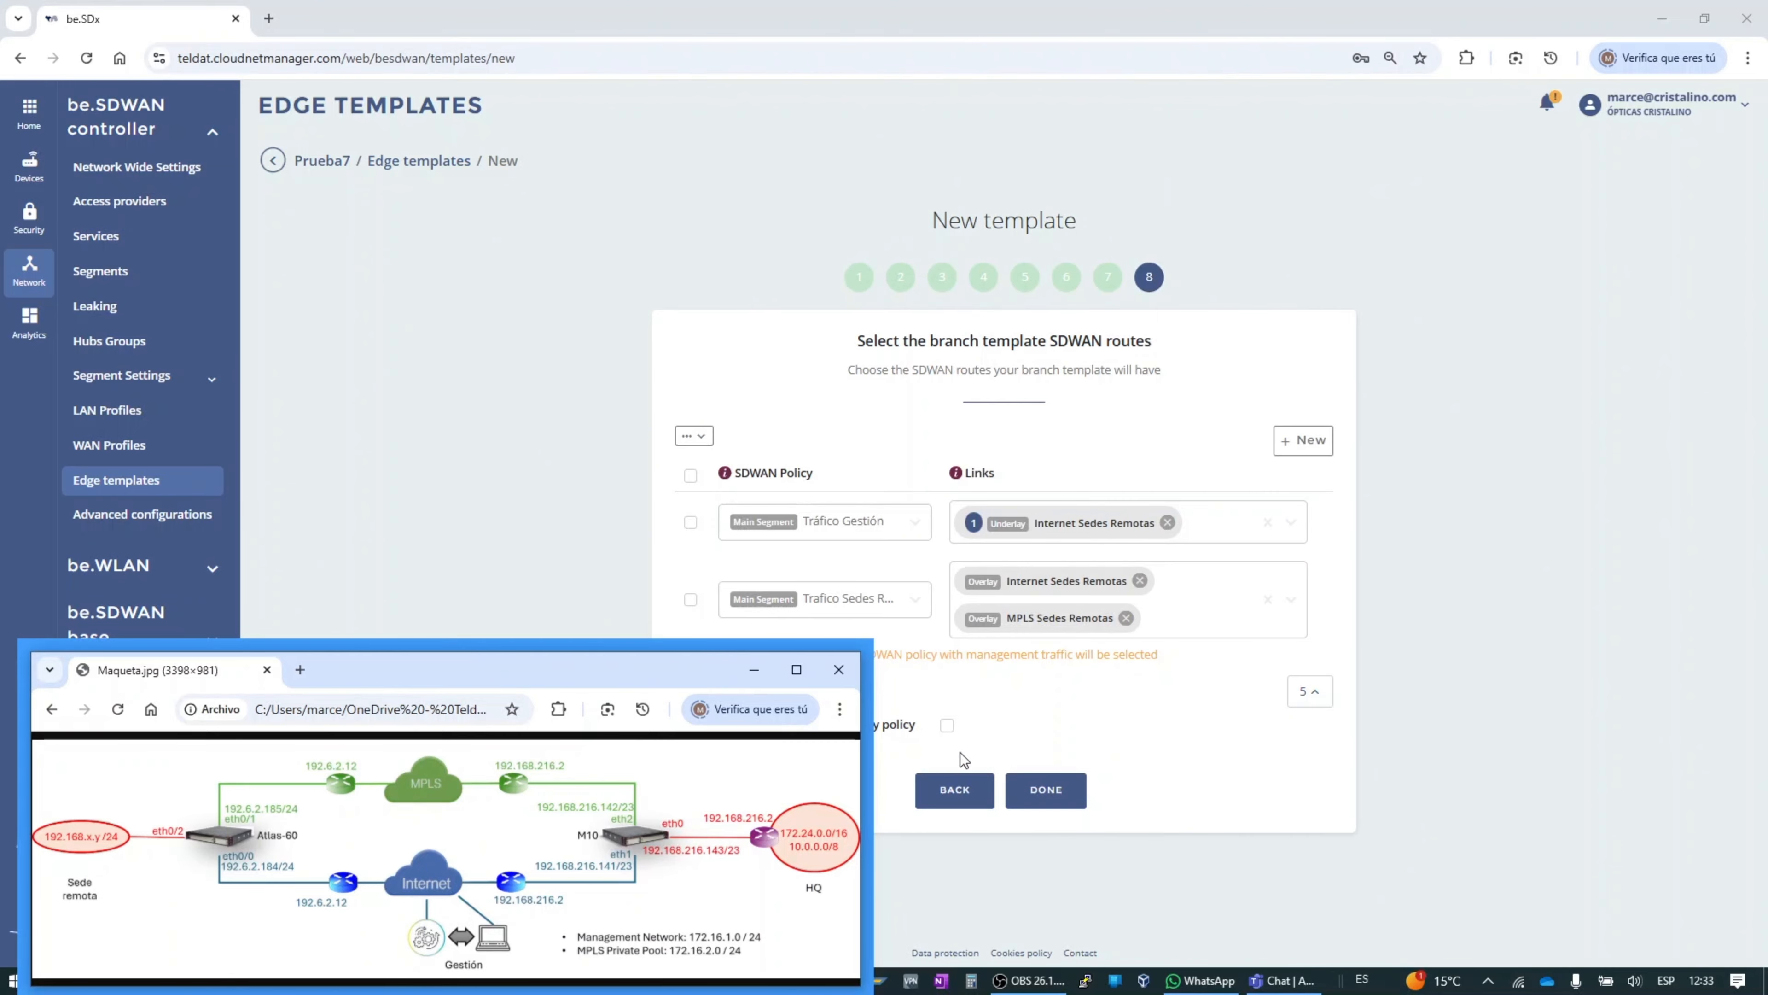
drag(624, 671, 587, 695)
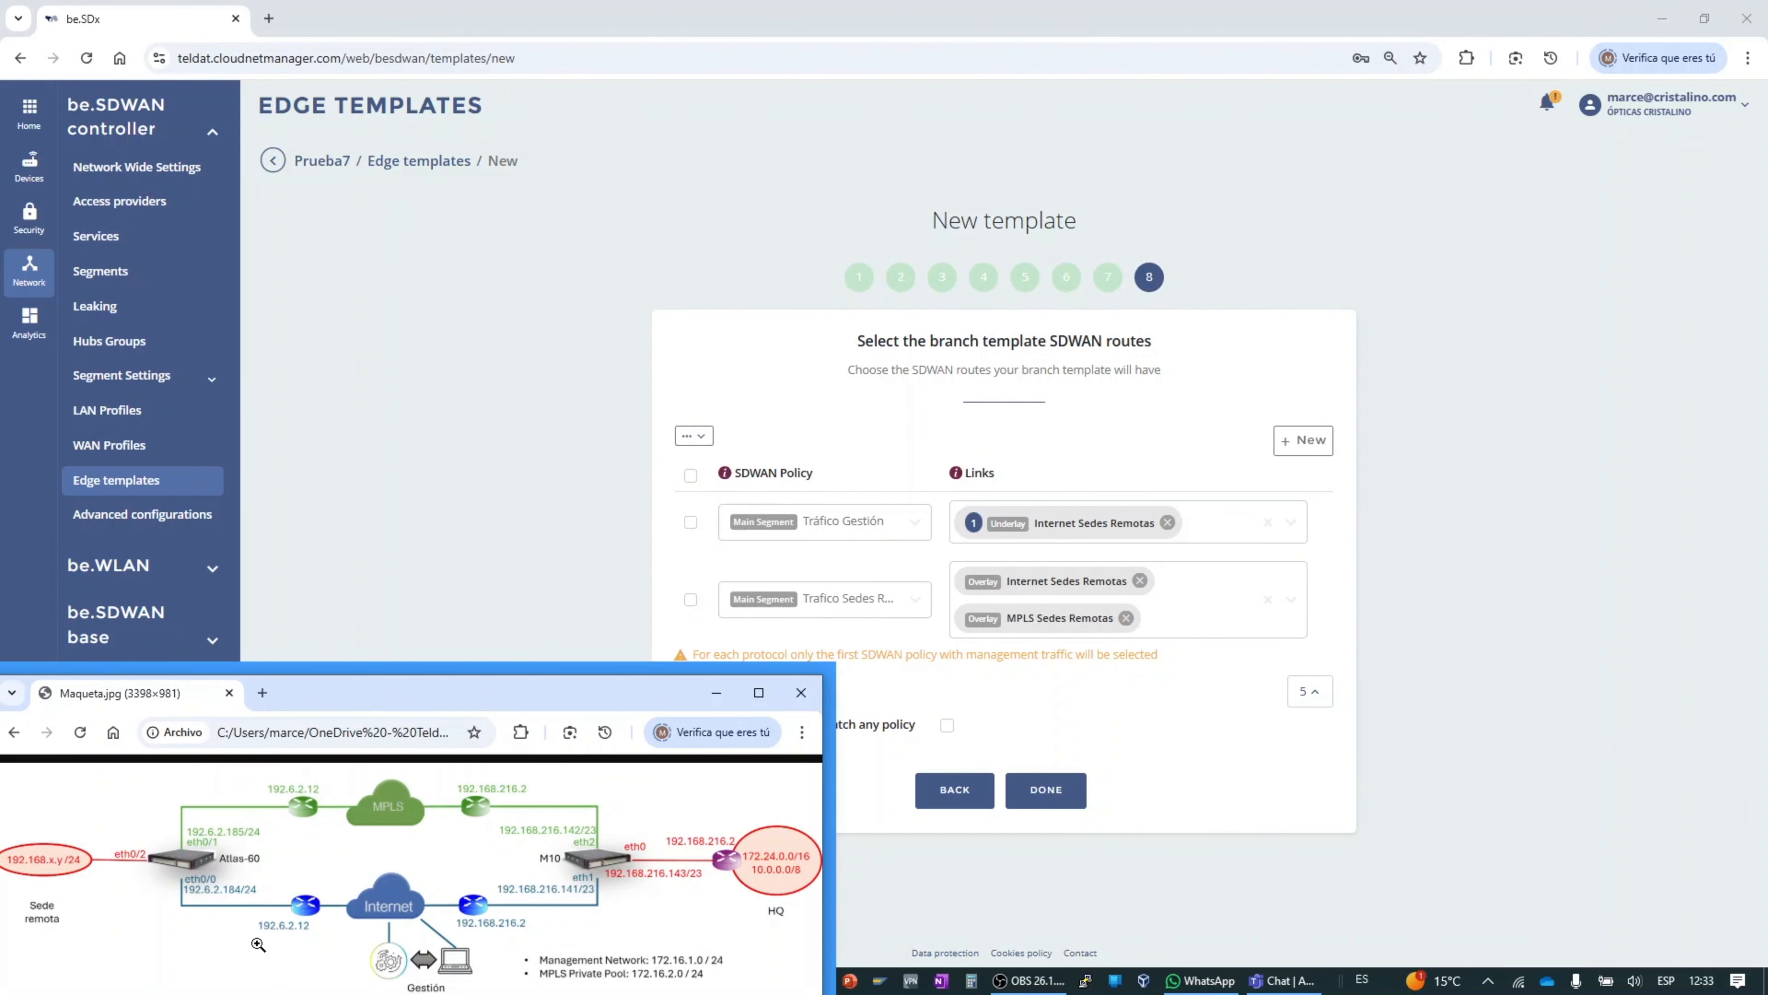
drag(605, 705, 575, 822)
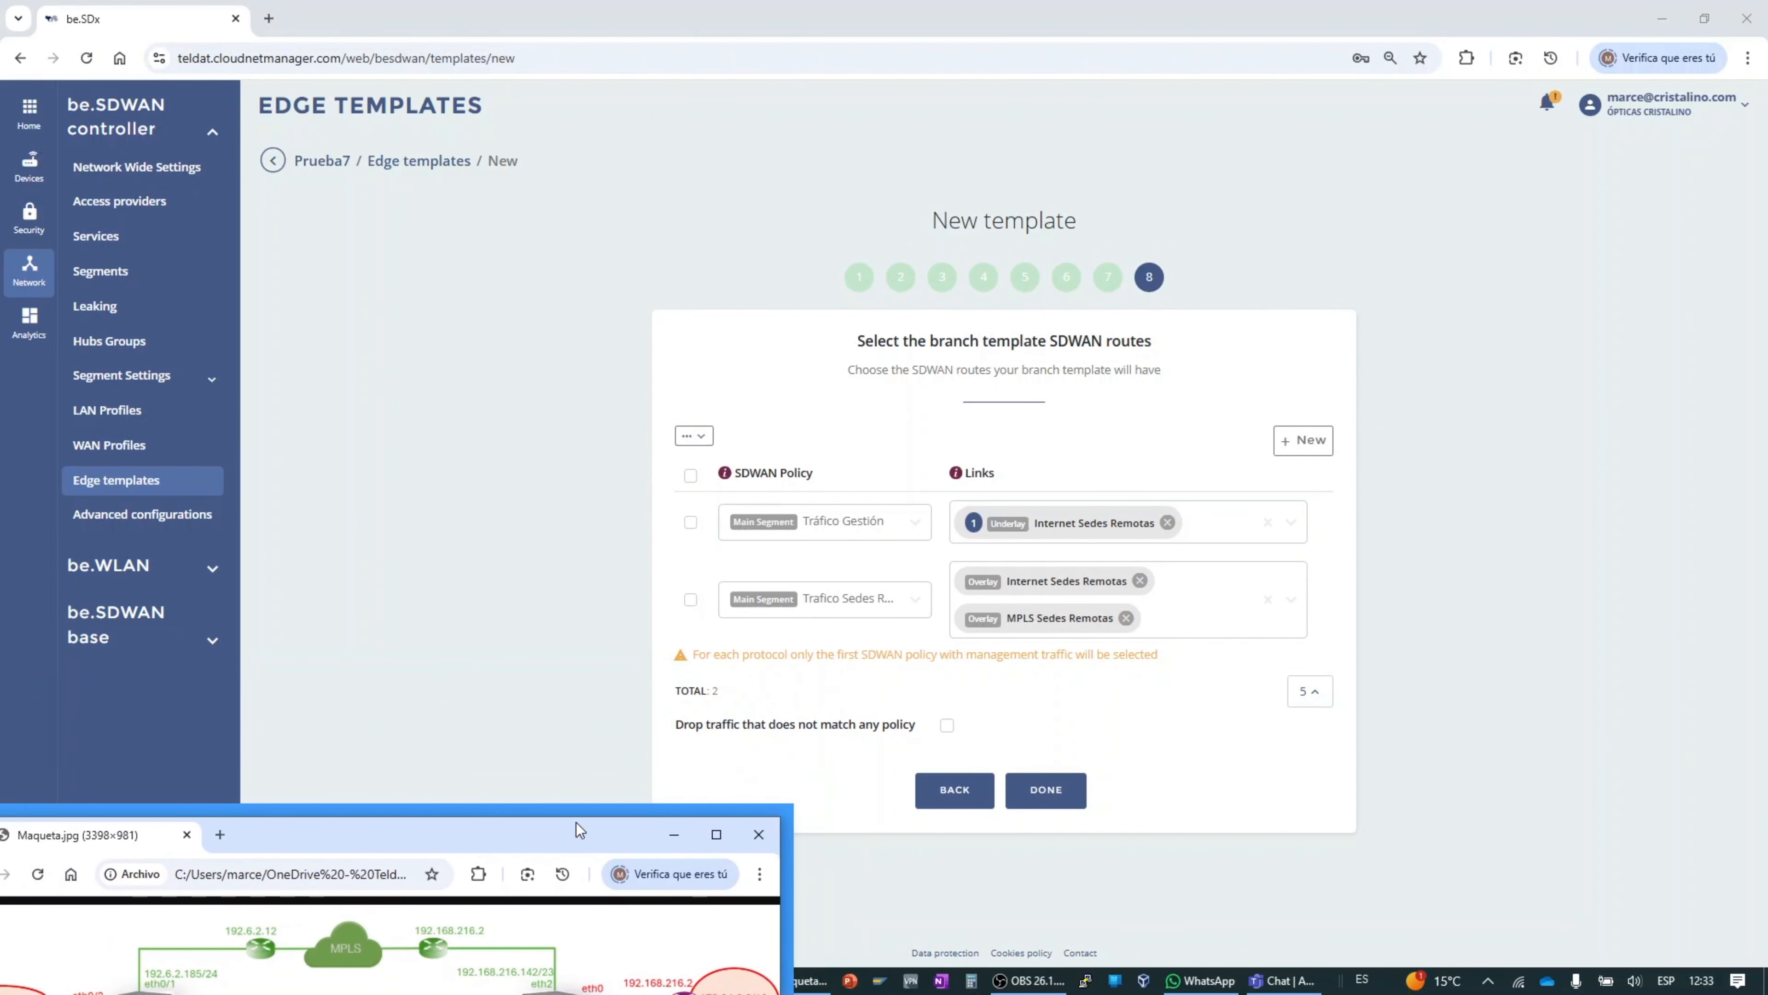
click(951, 725)
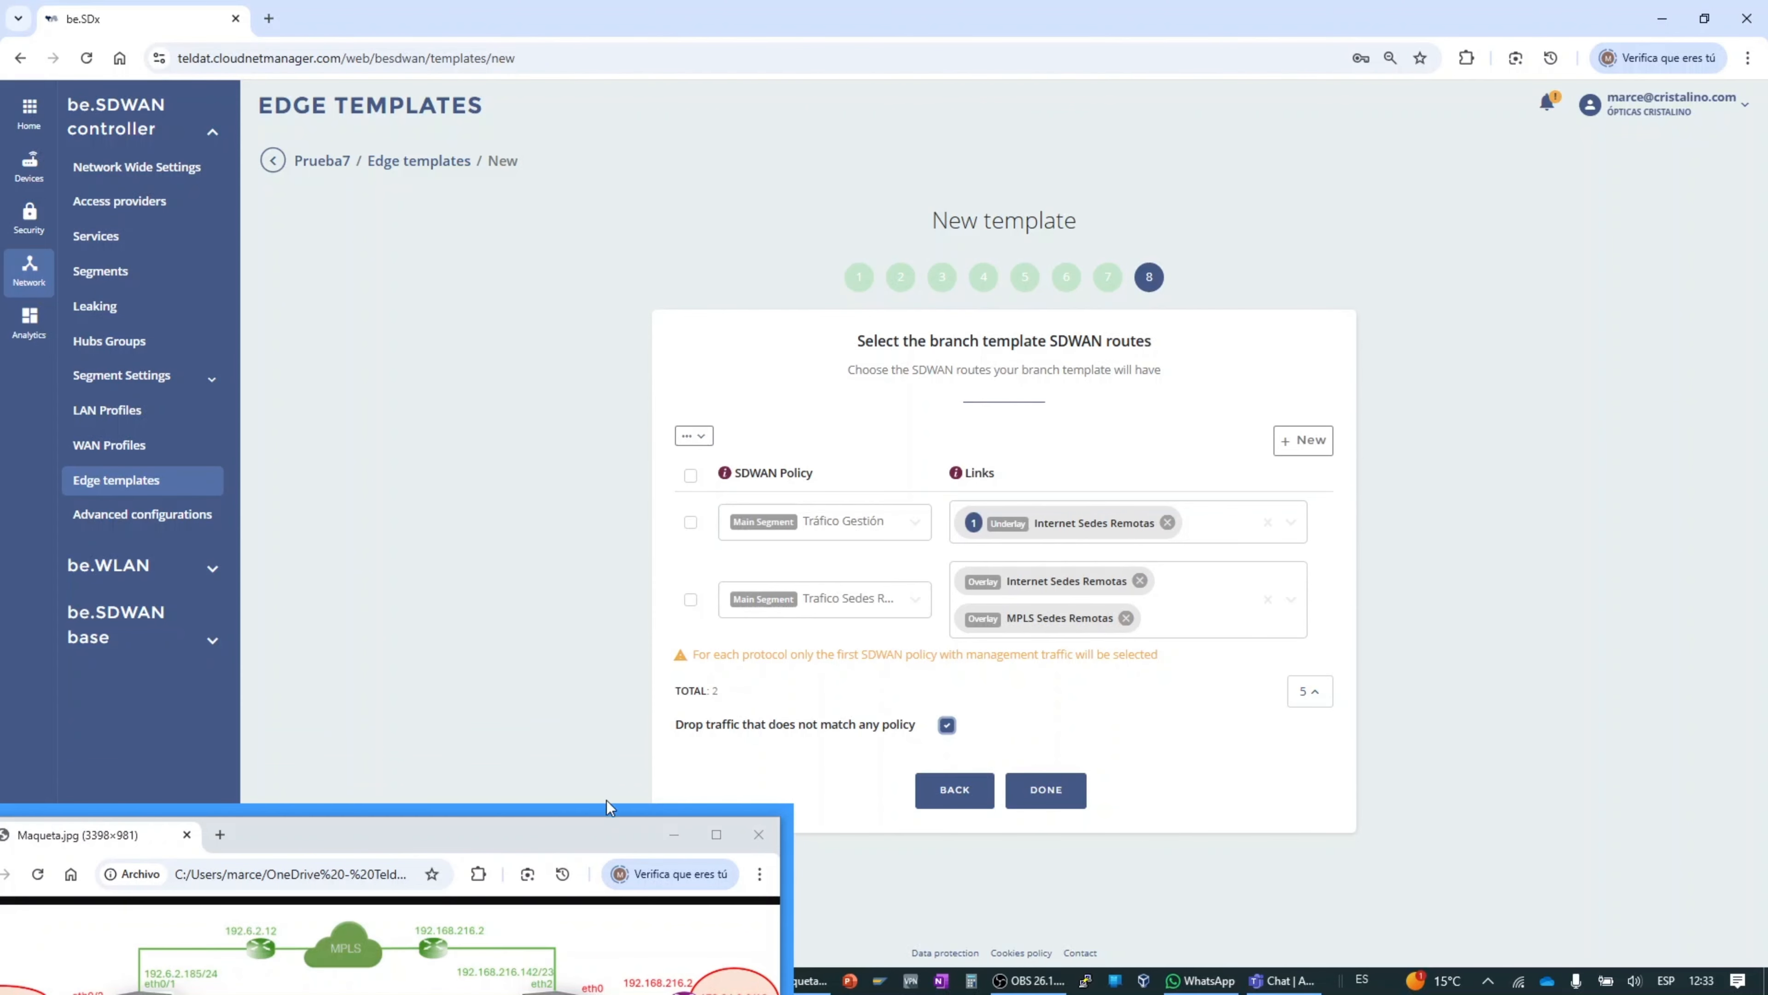
drag(516, 838, 547, 788)
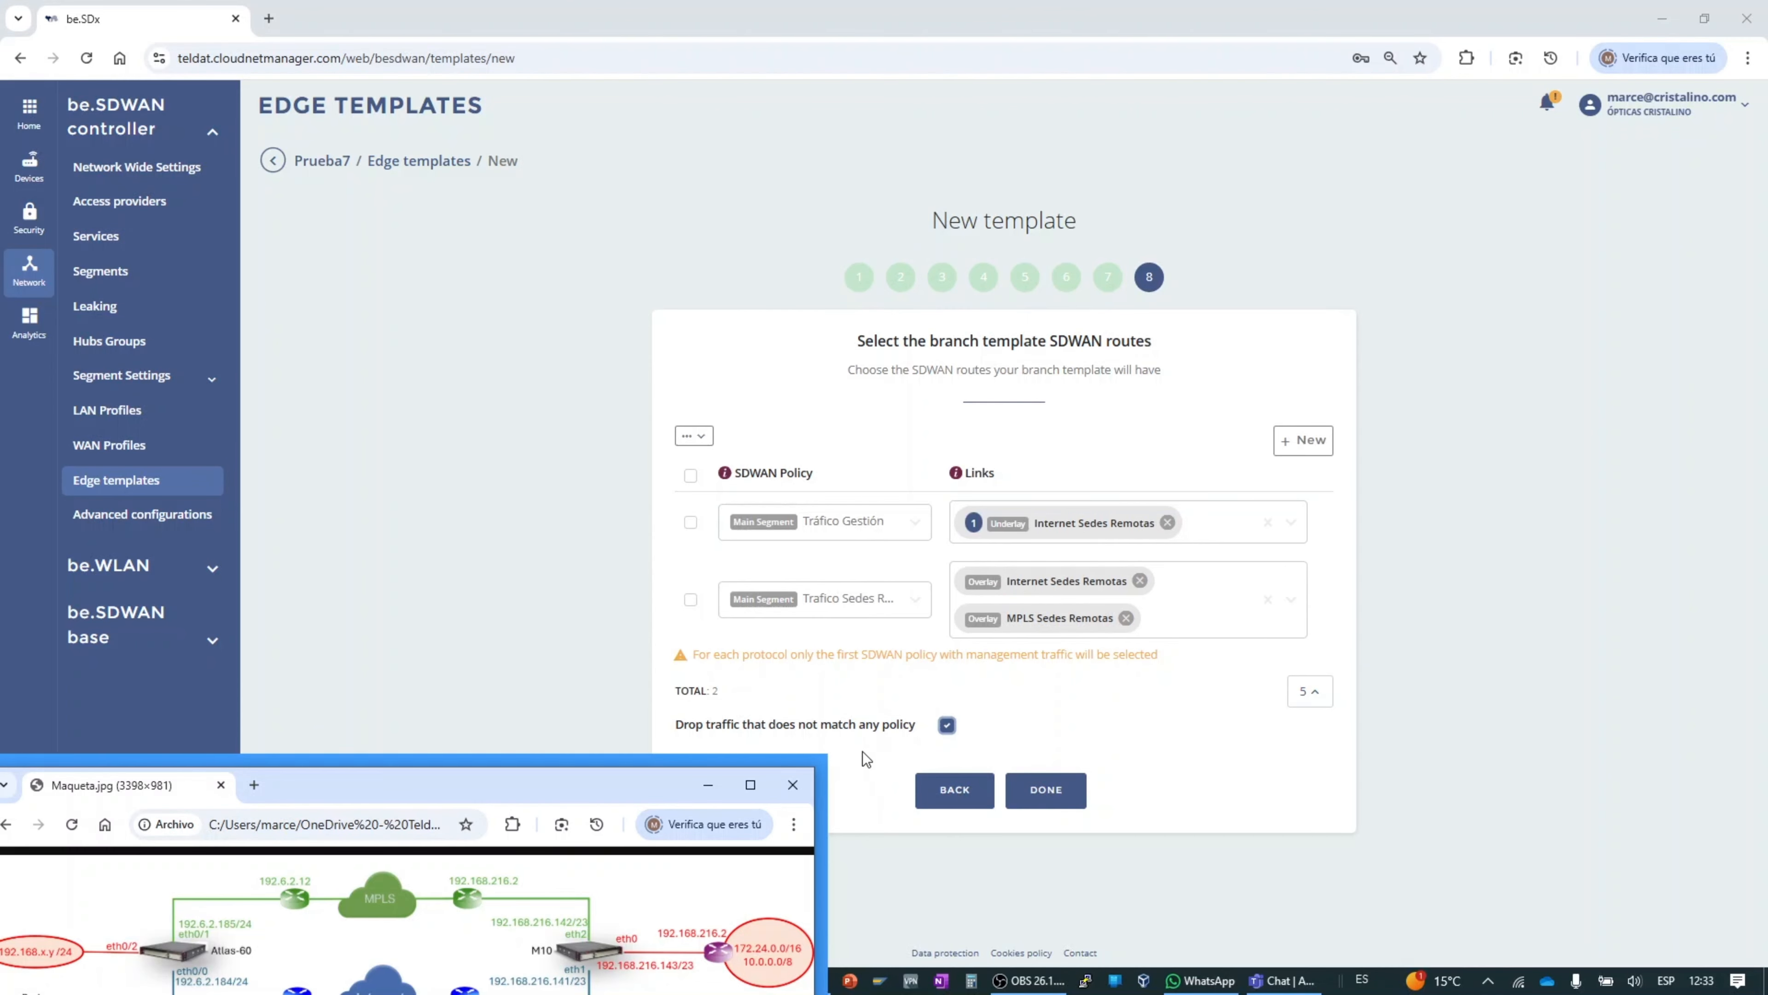
click(949, 728)
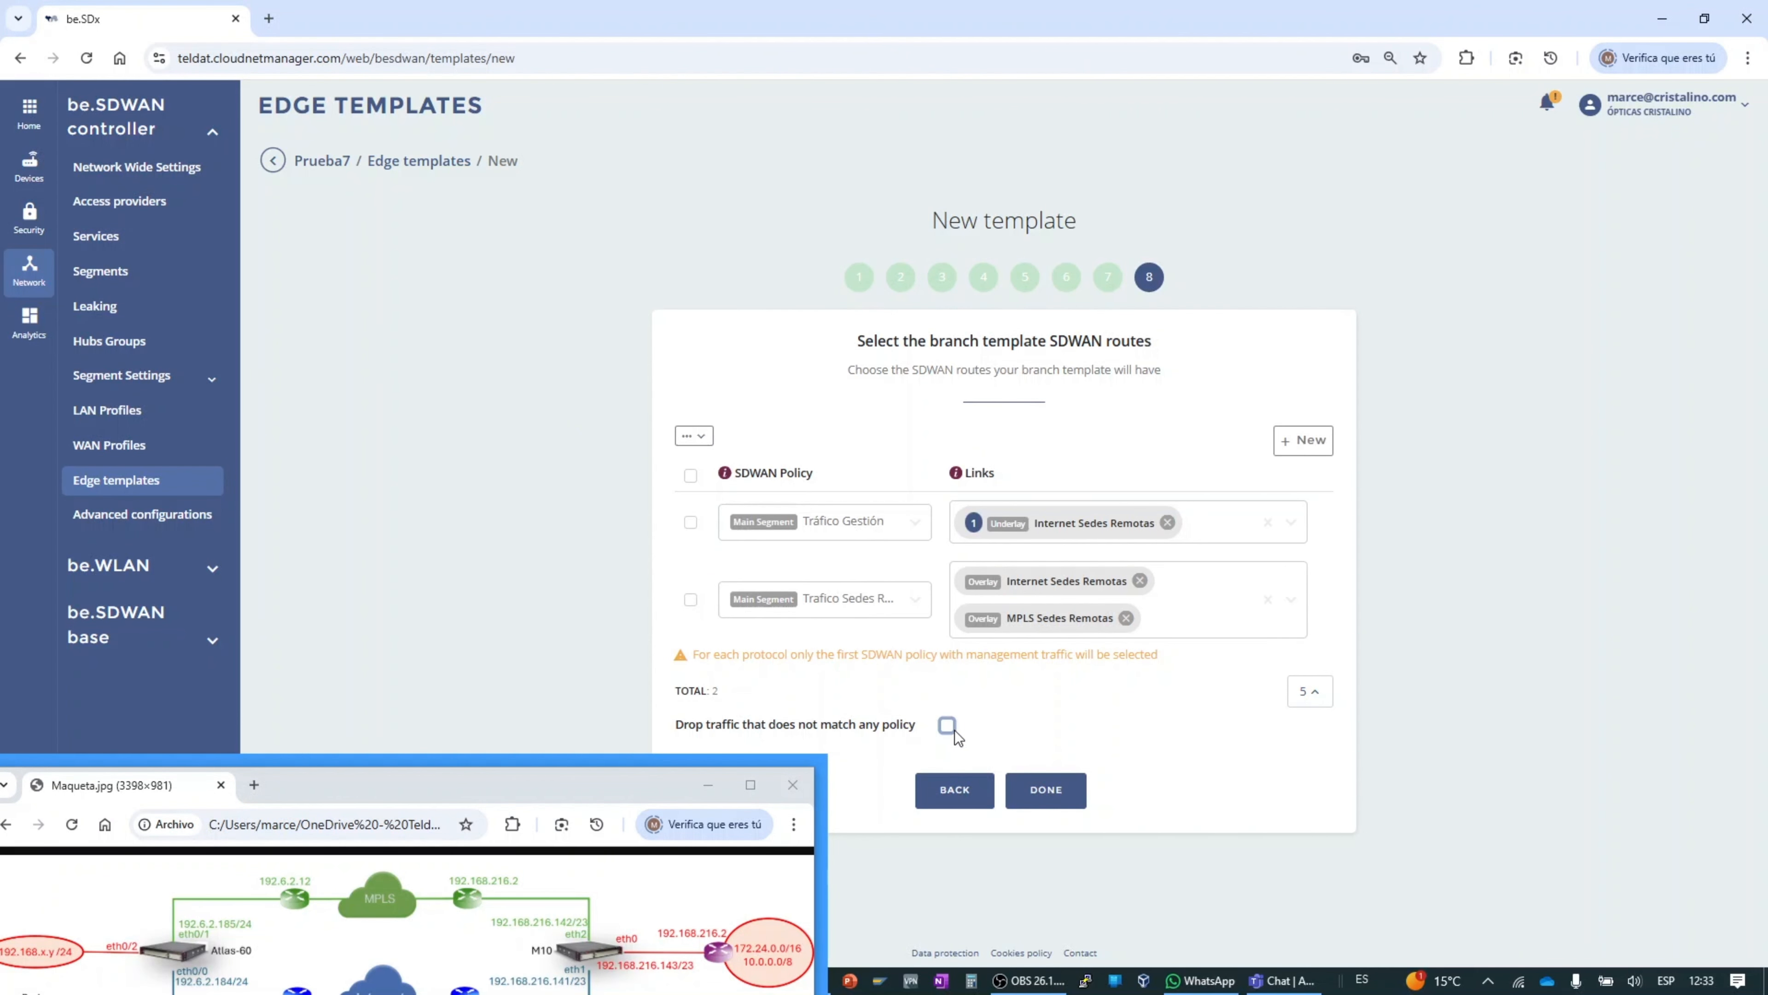
drag(608, 803, 610, 792)
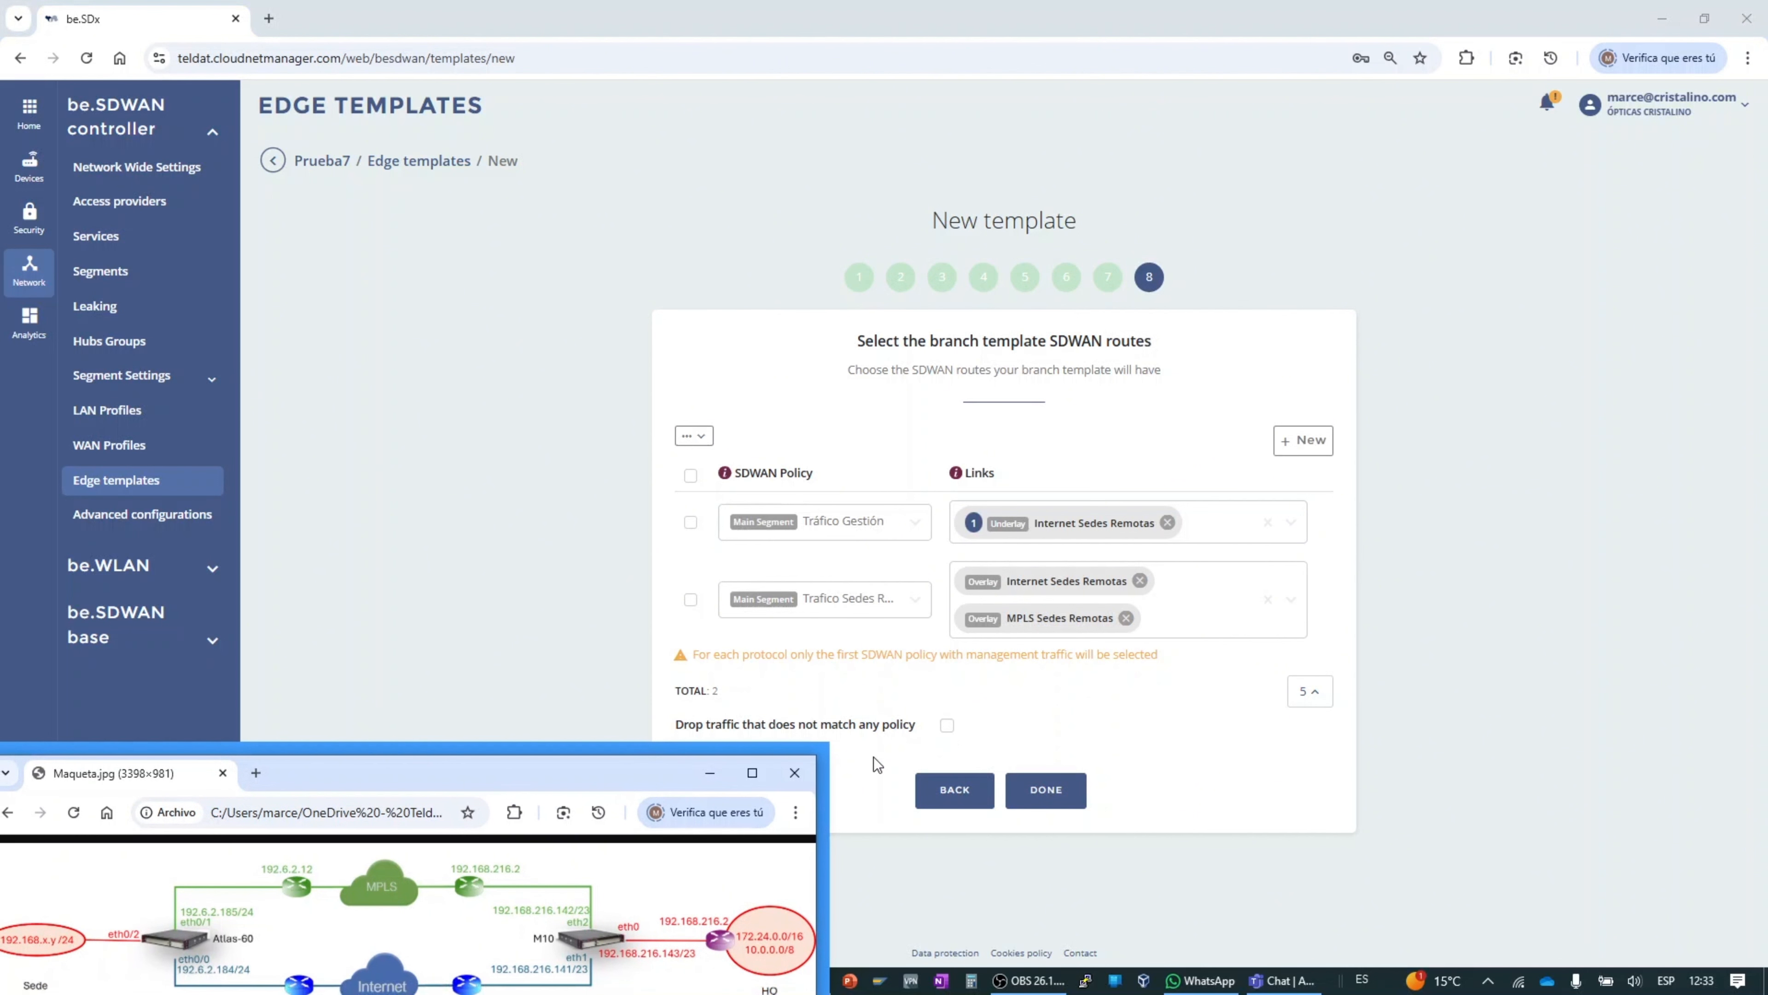
click(948, 728)
click(948, 727)
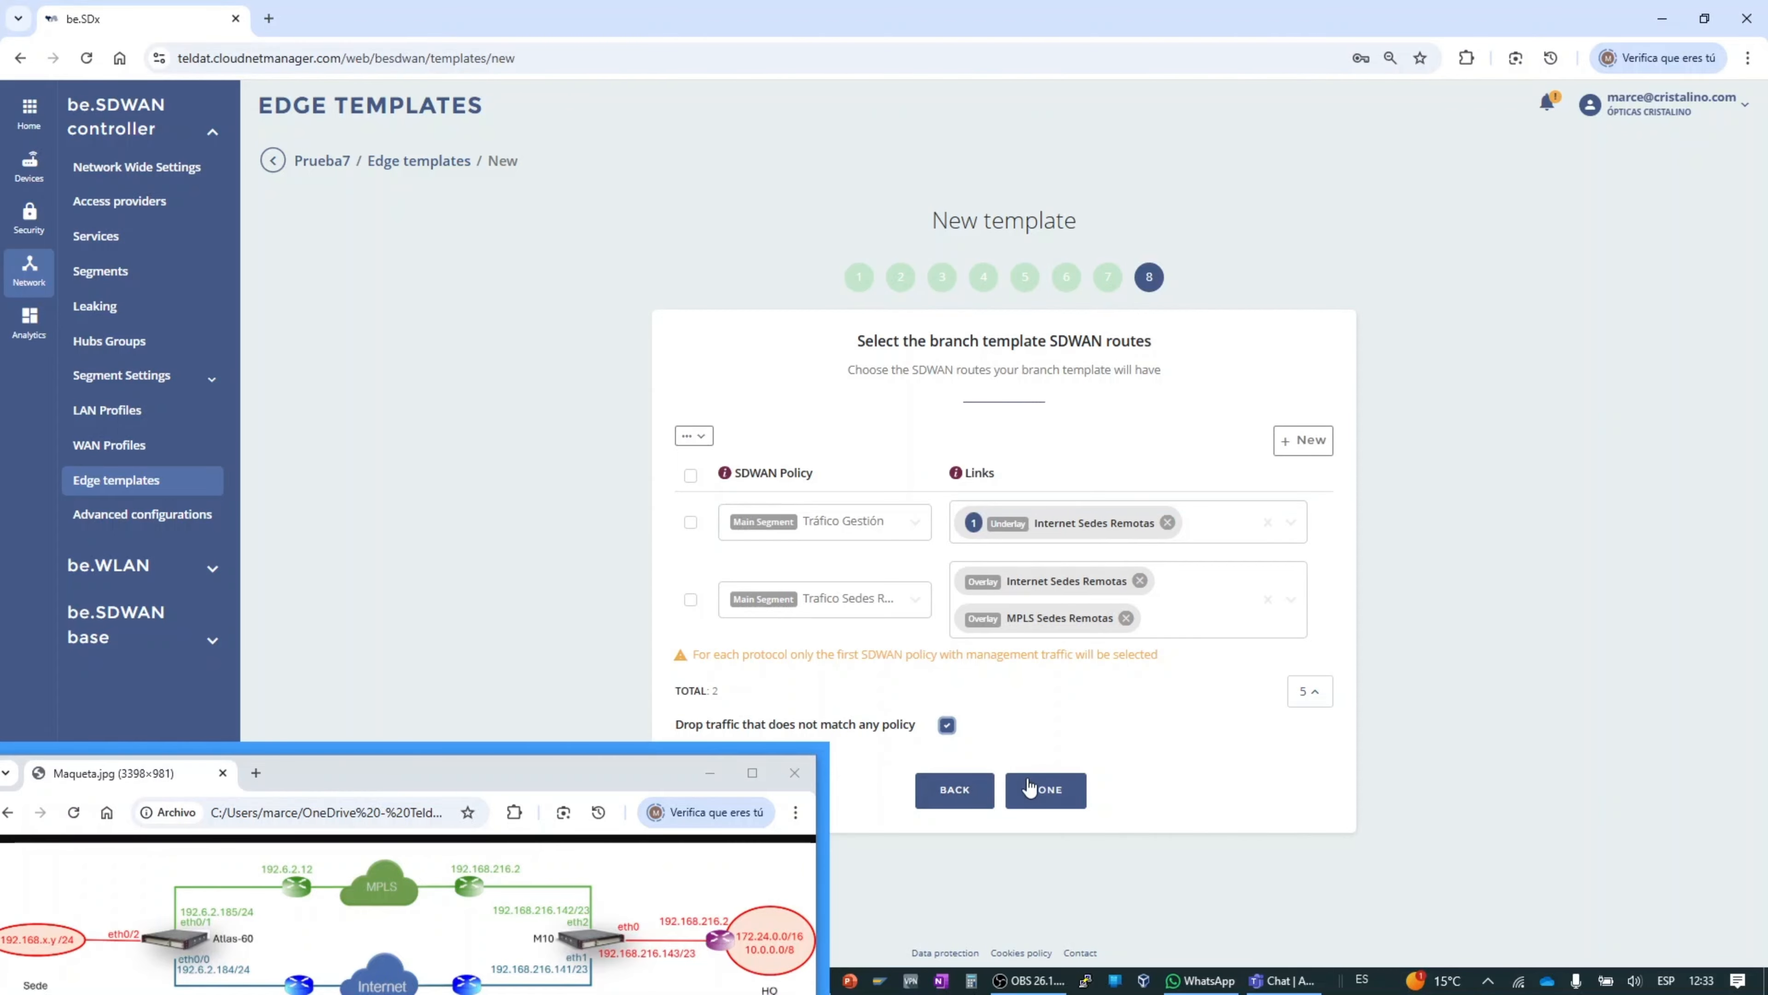
click(1053, 793)
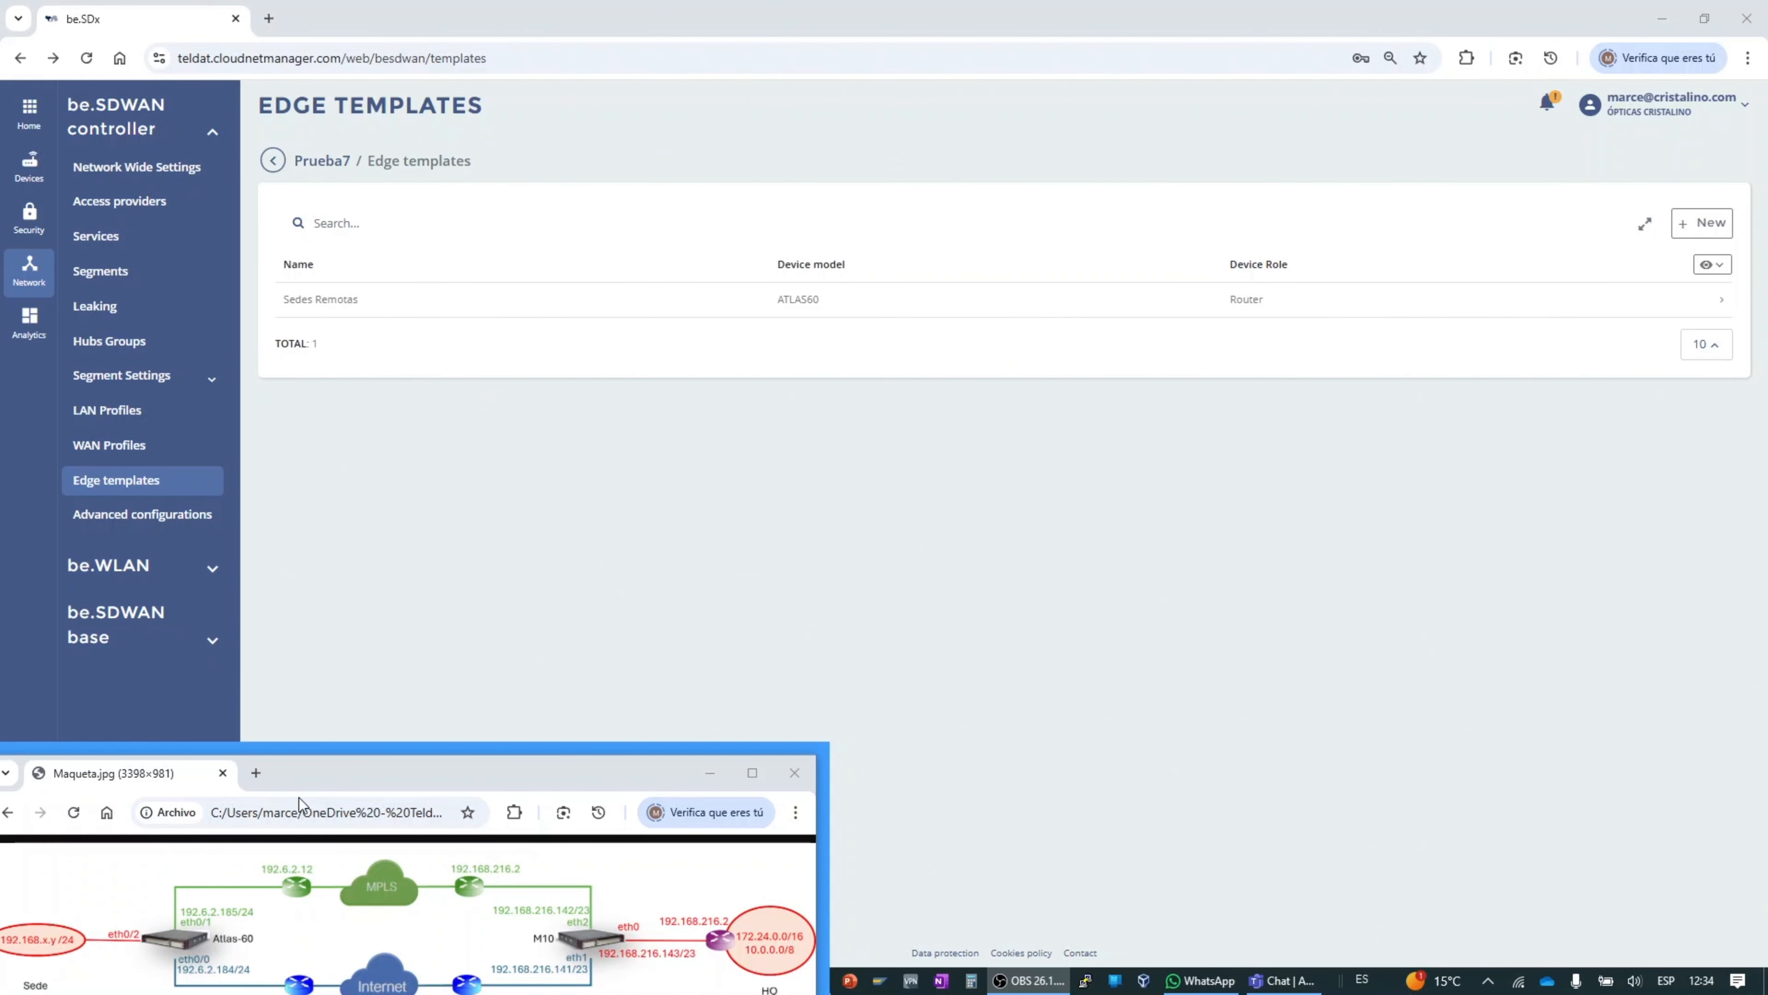
Step: Start a new edge template named HQ, enter the administration password and continue to device model selection
click(410, 765)
drag(409, 765, 451, 659)
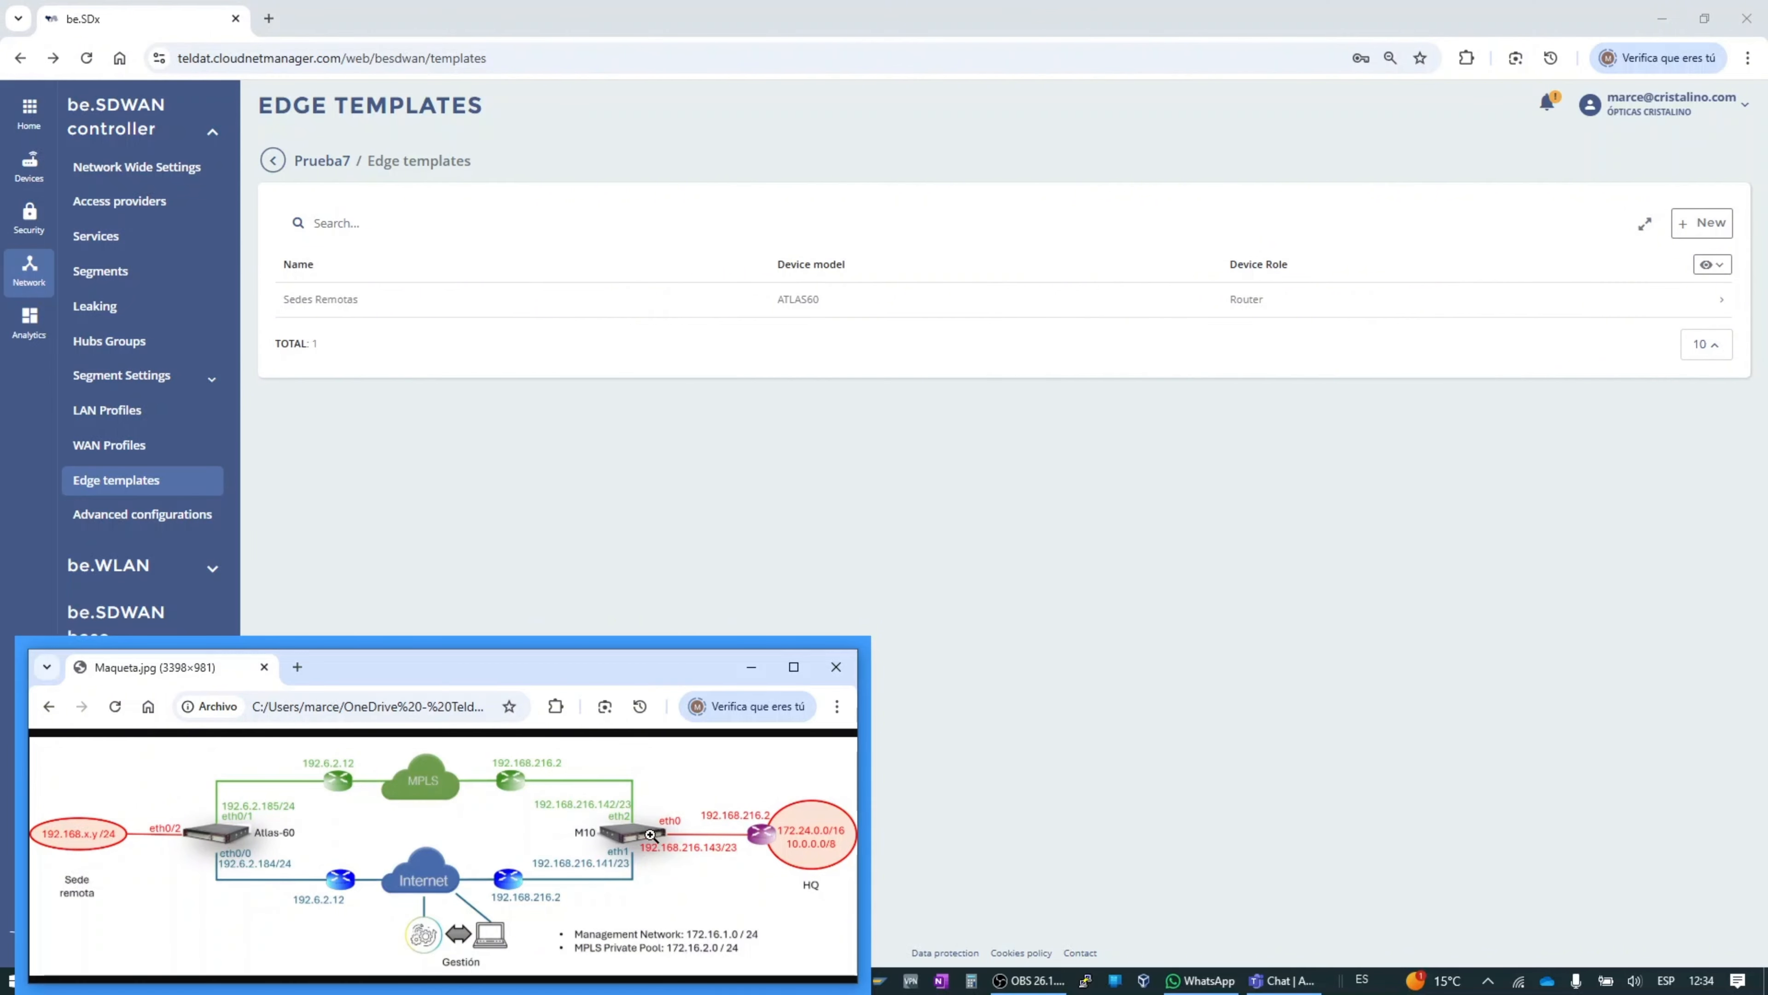
click(1702, 224)
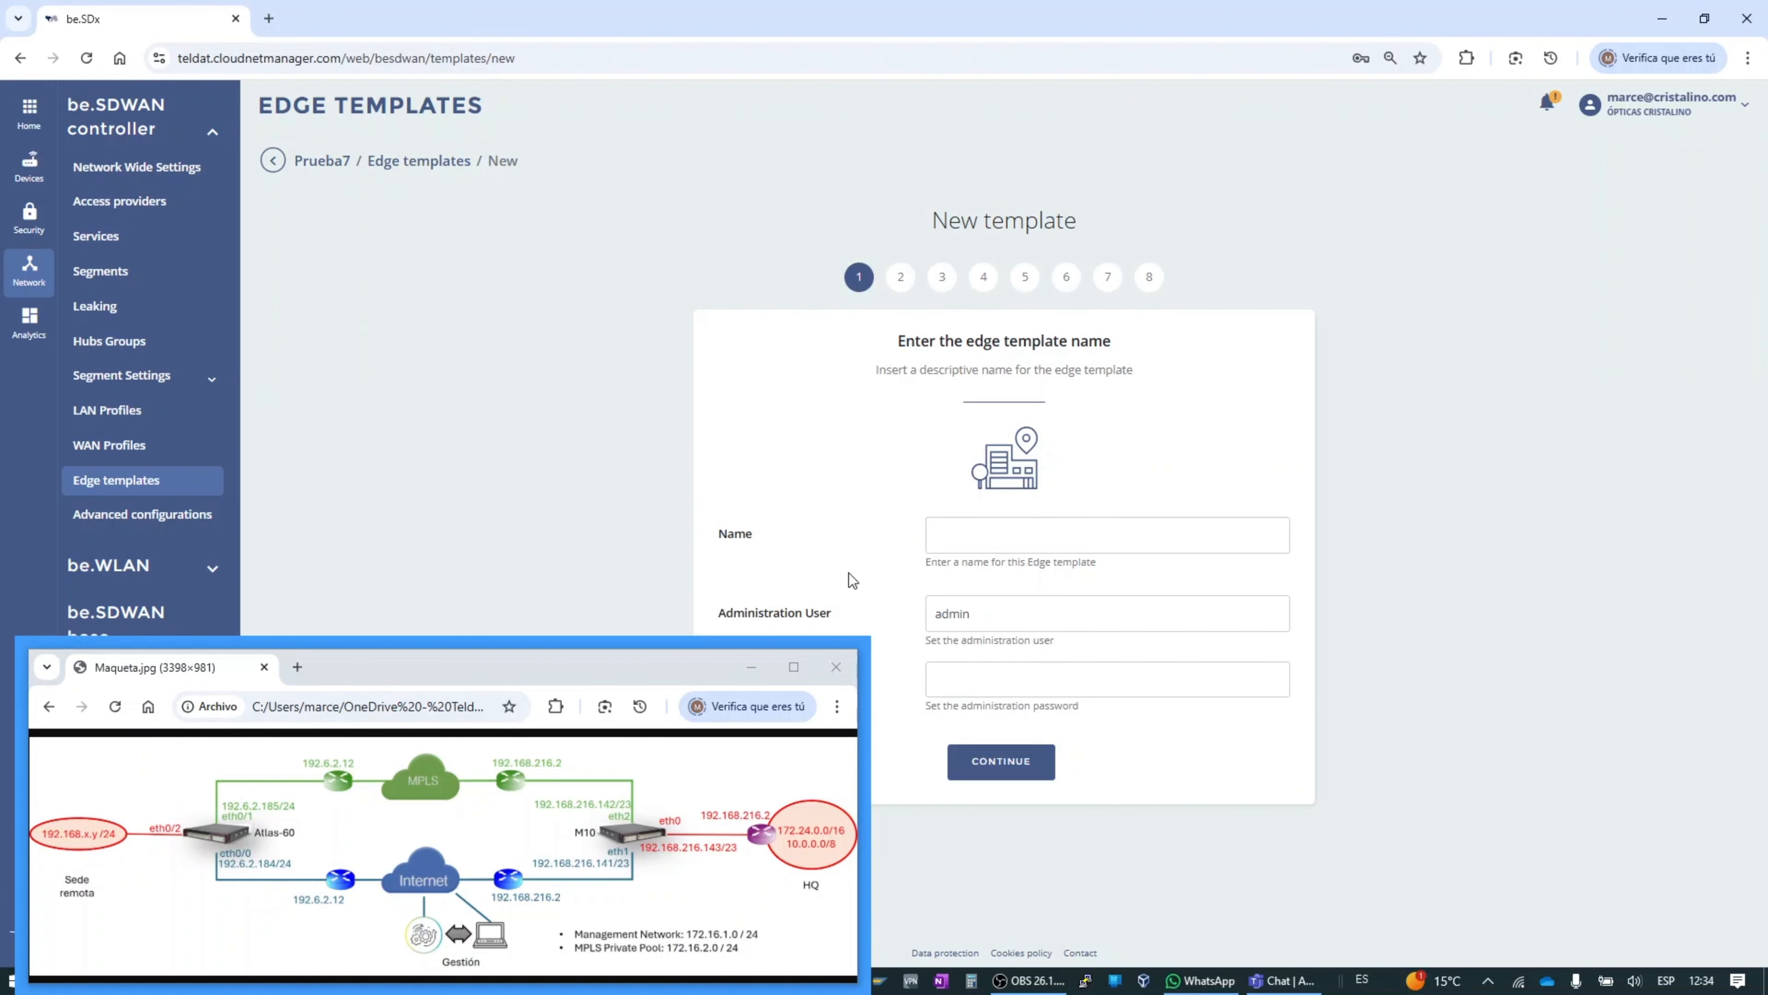
click(1021, 530)
text(HQ)
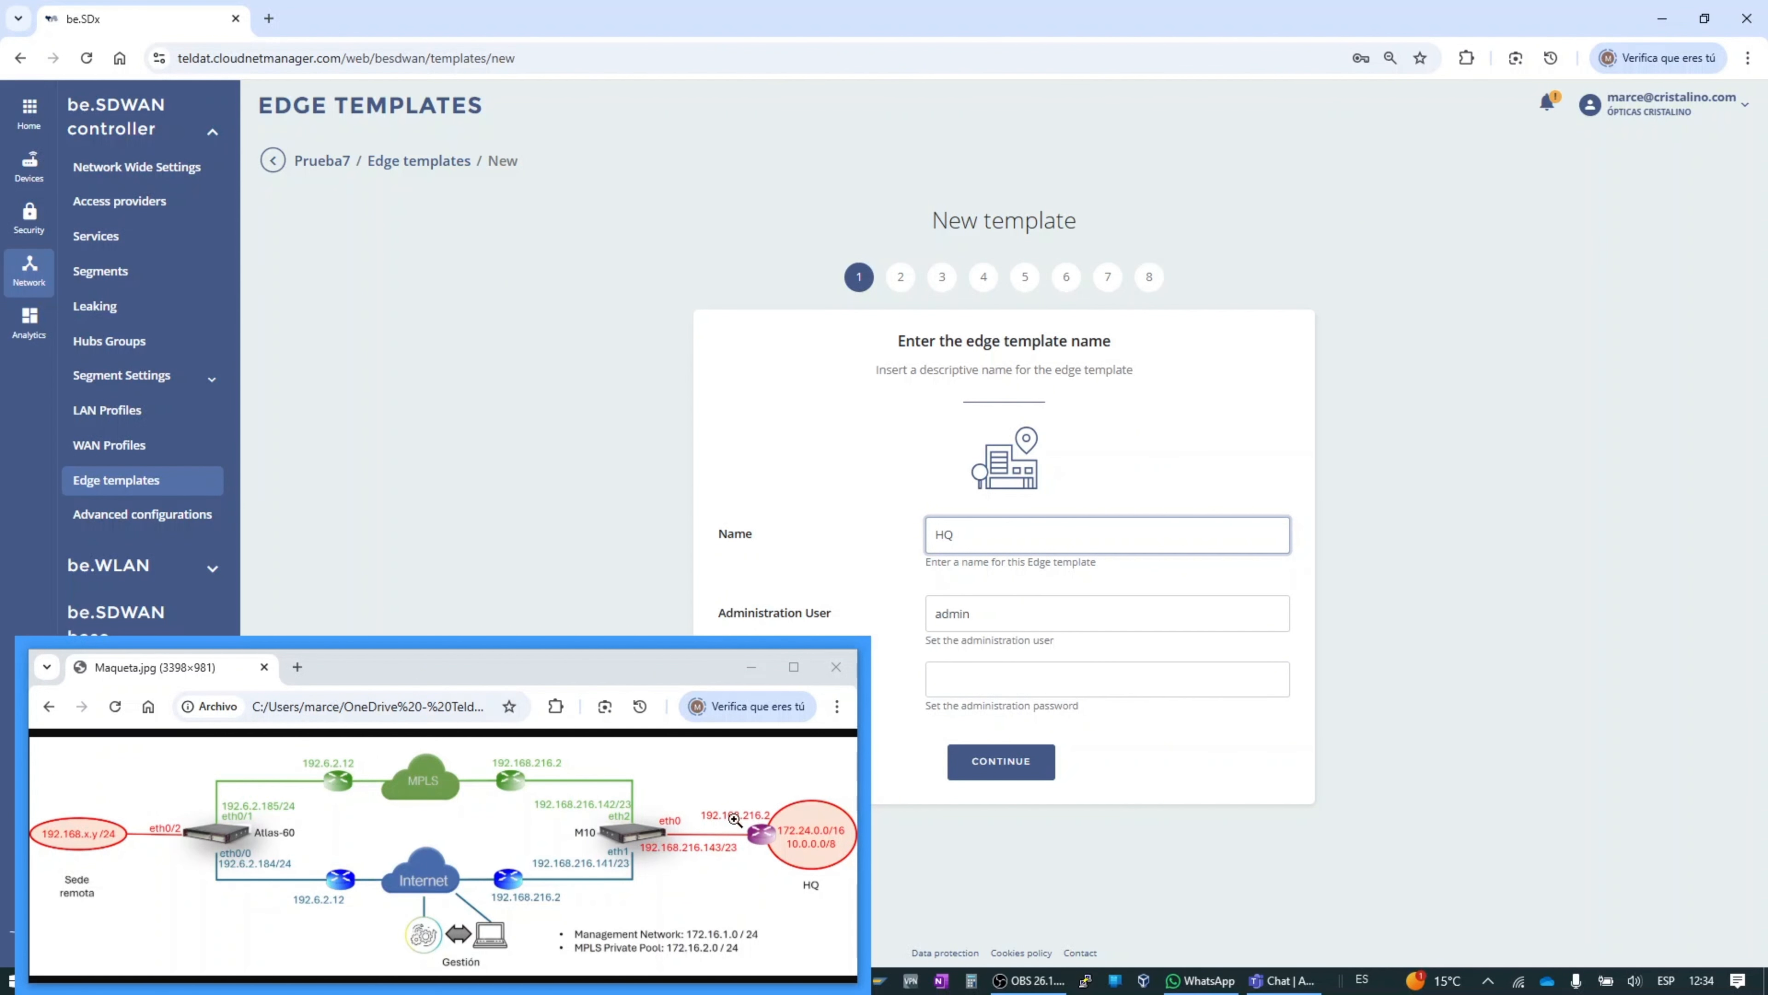
drag(701, 665, 717, 644)
drag(1018, 621, 801, 648)
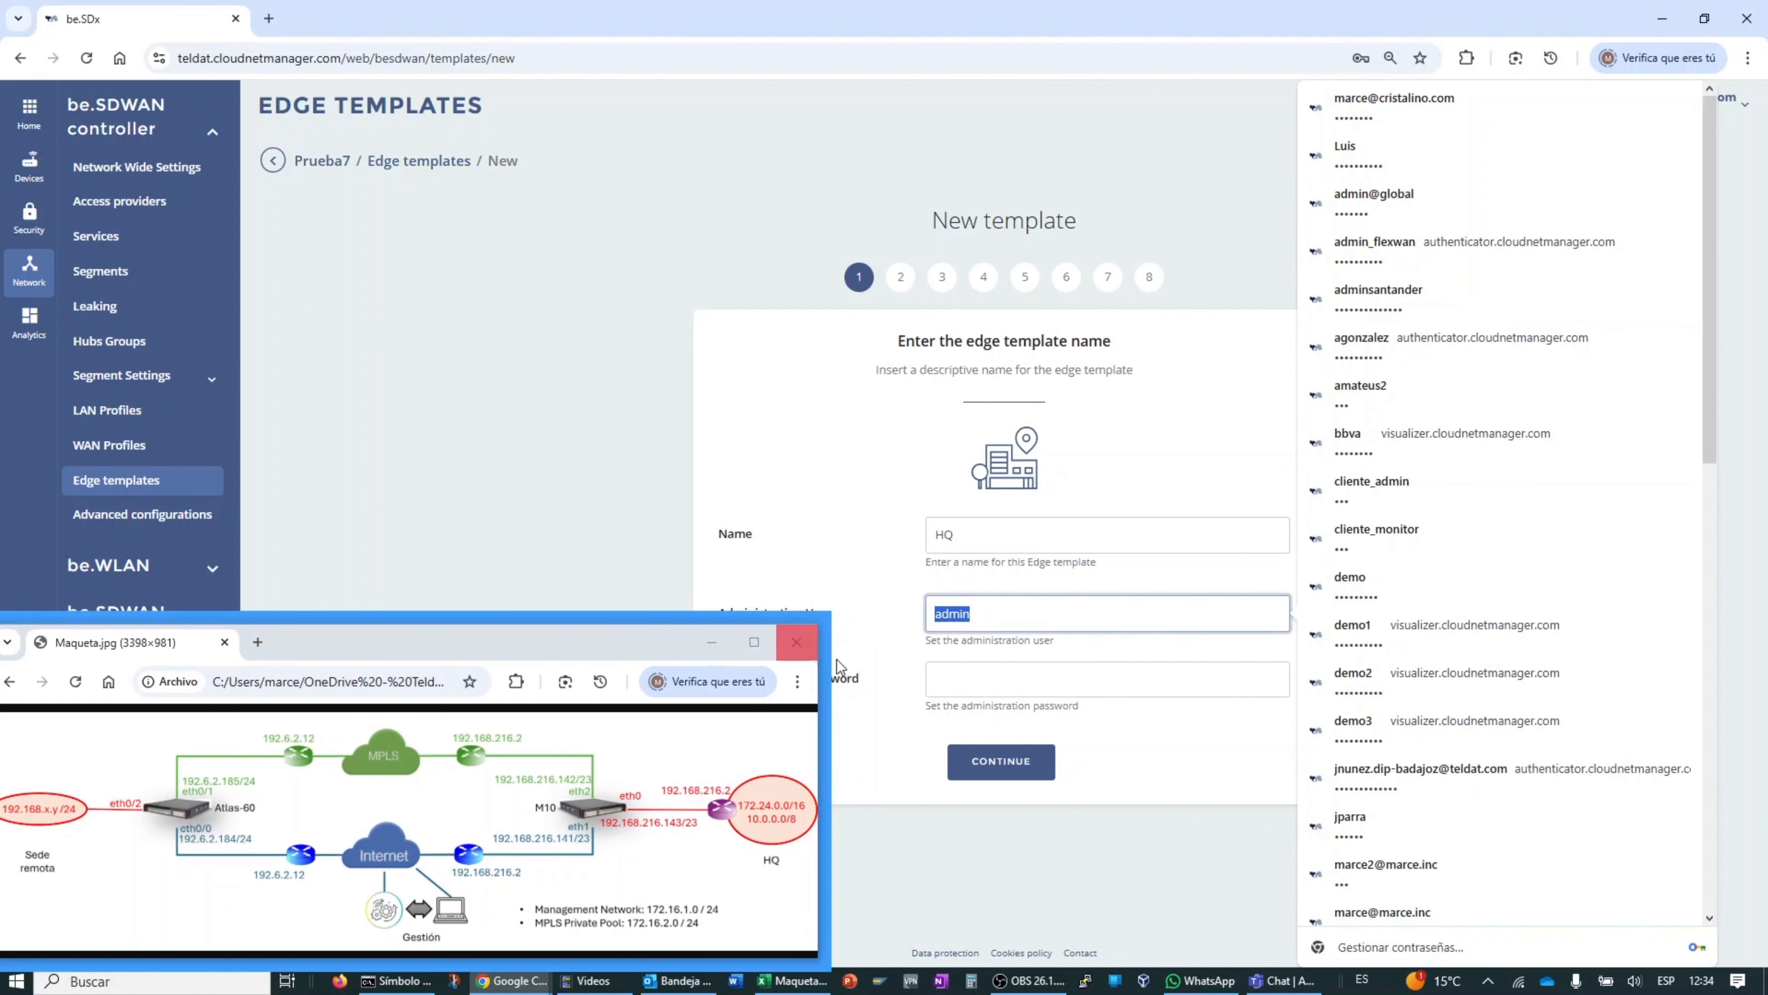
key(ctrl+c)
click(1035, 686)
key(ctrl+v)
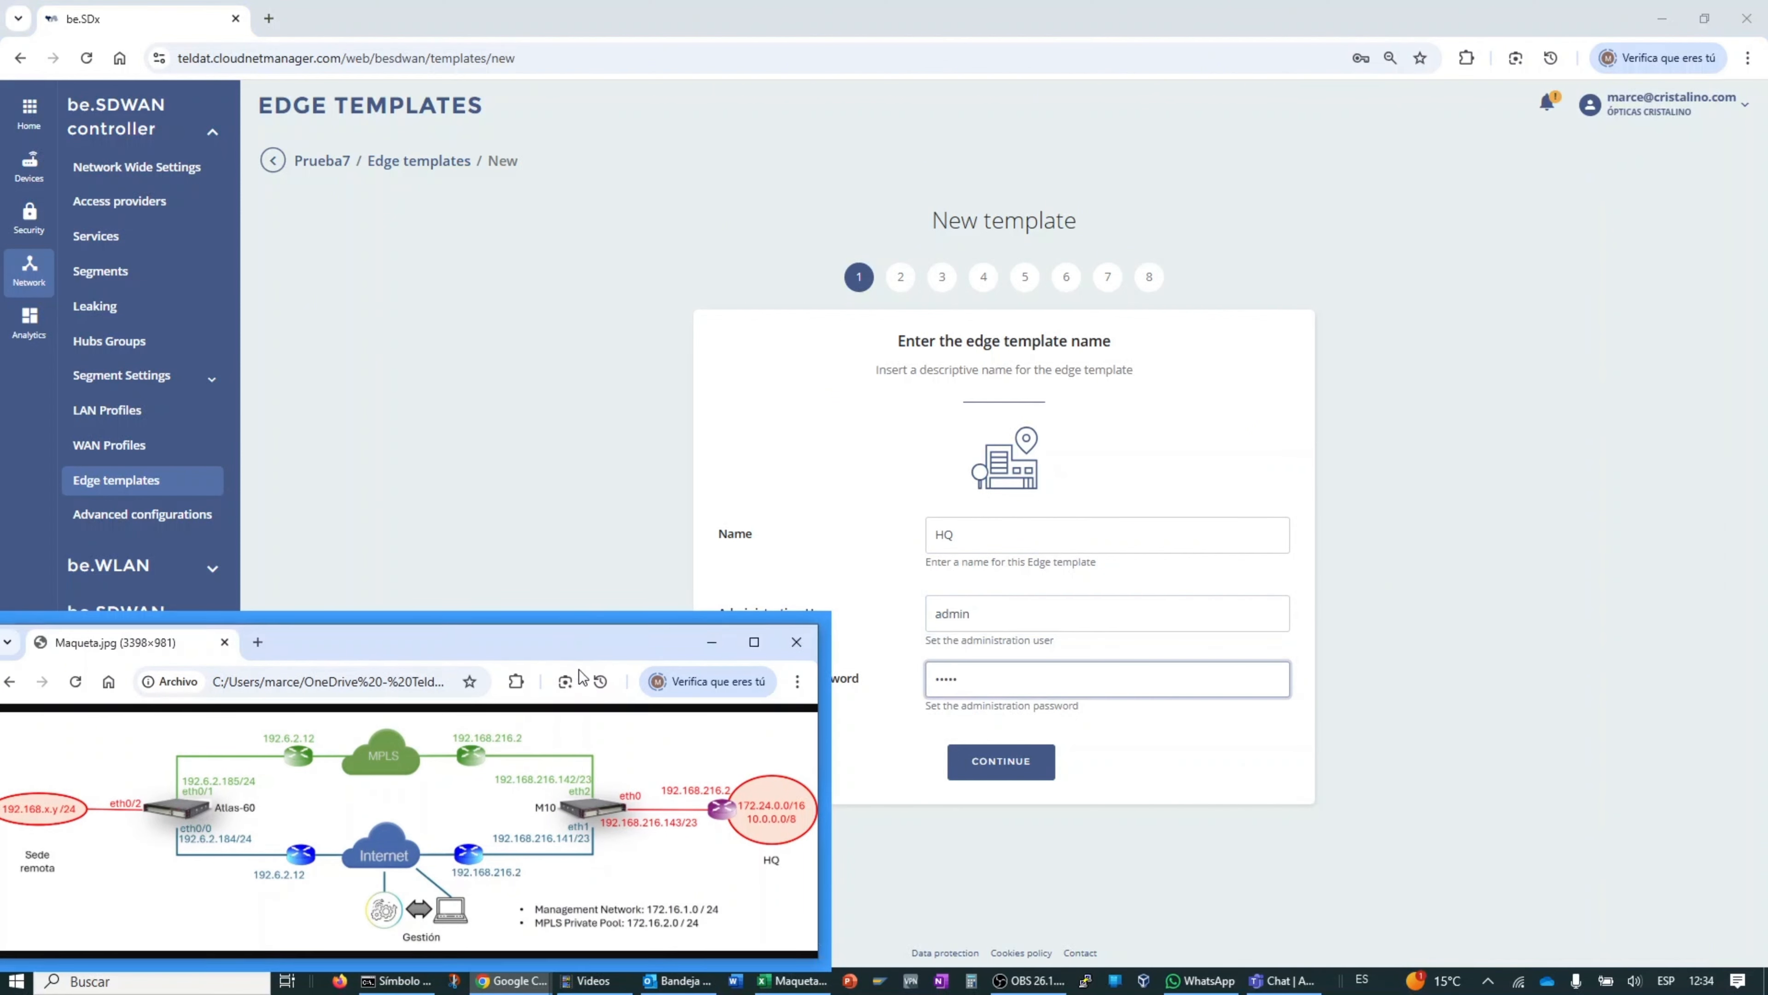
drag(580, 641, 584, 739)
click(1007, 758)
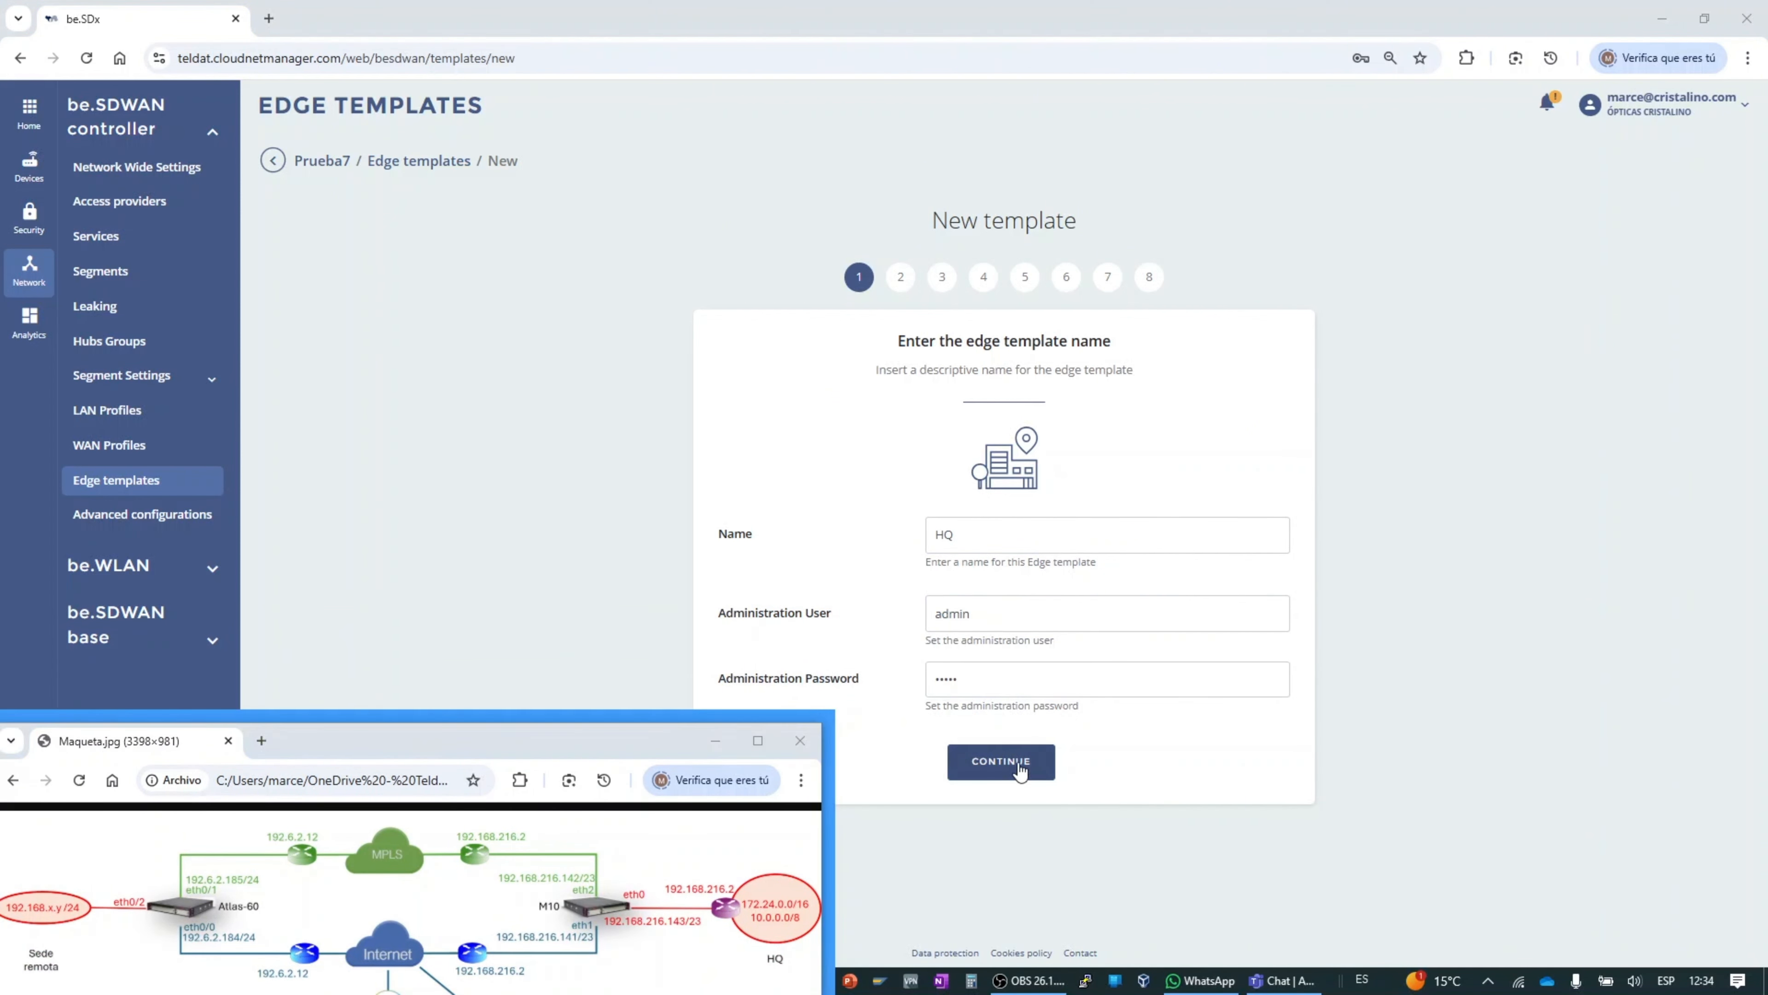
Step: Select M10-Smart-OSDx as the HQ device model and accept the default device equipment
drag(628, 729, 568, 805)
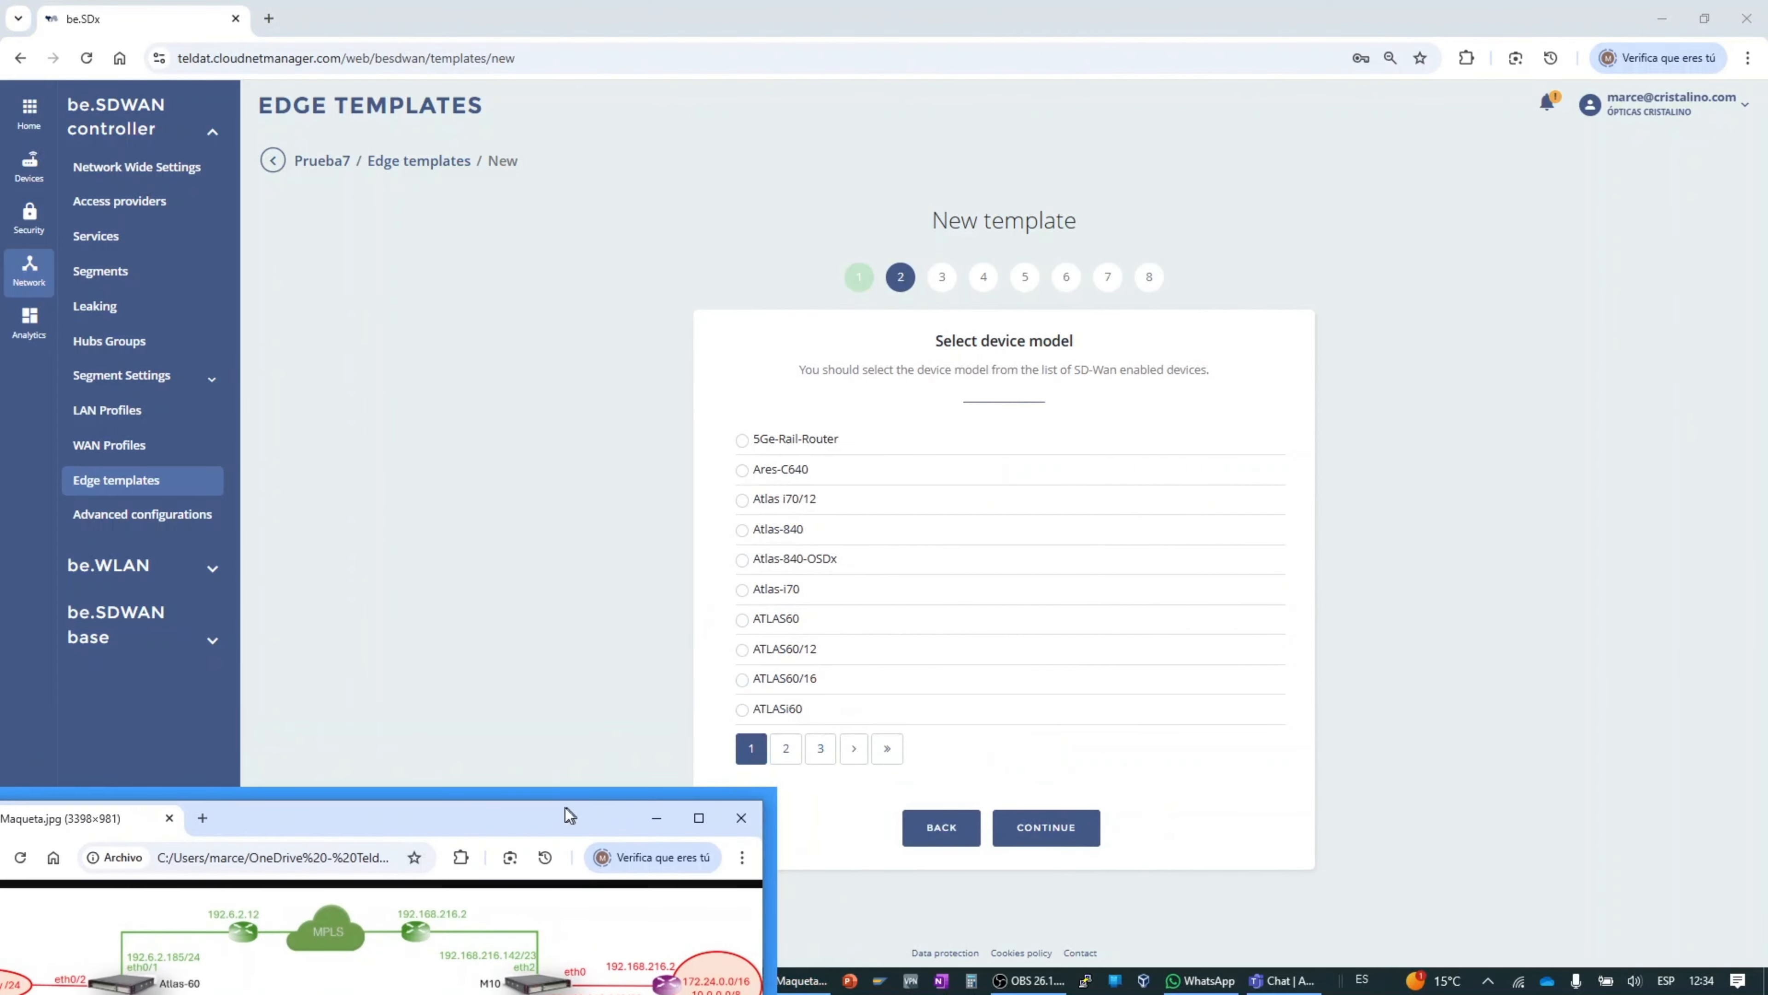
click(819, 754)
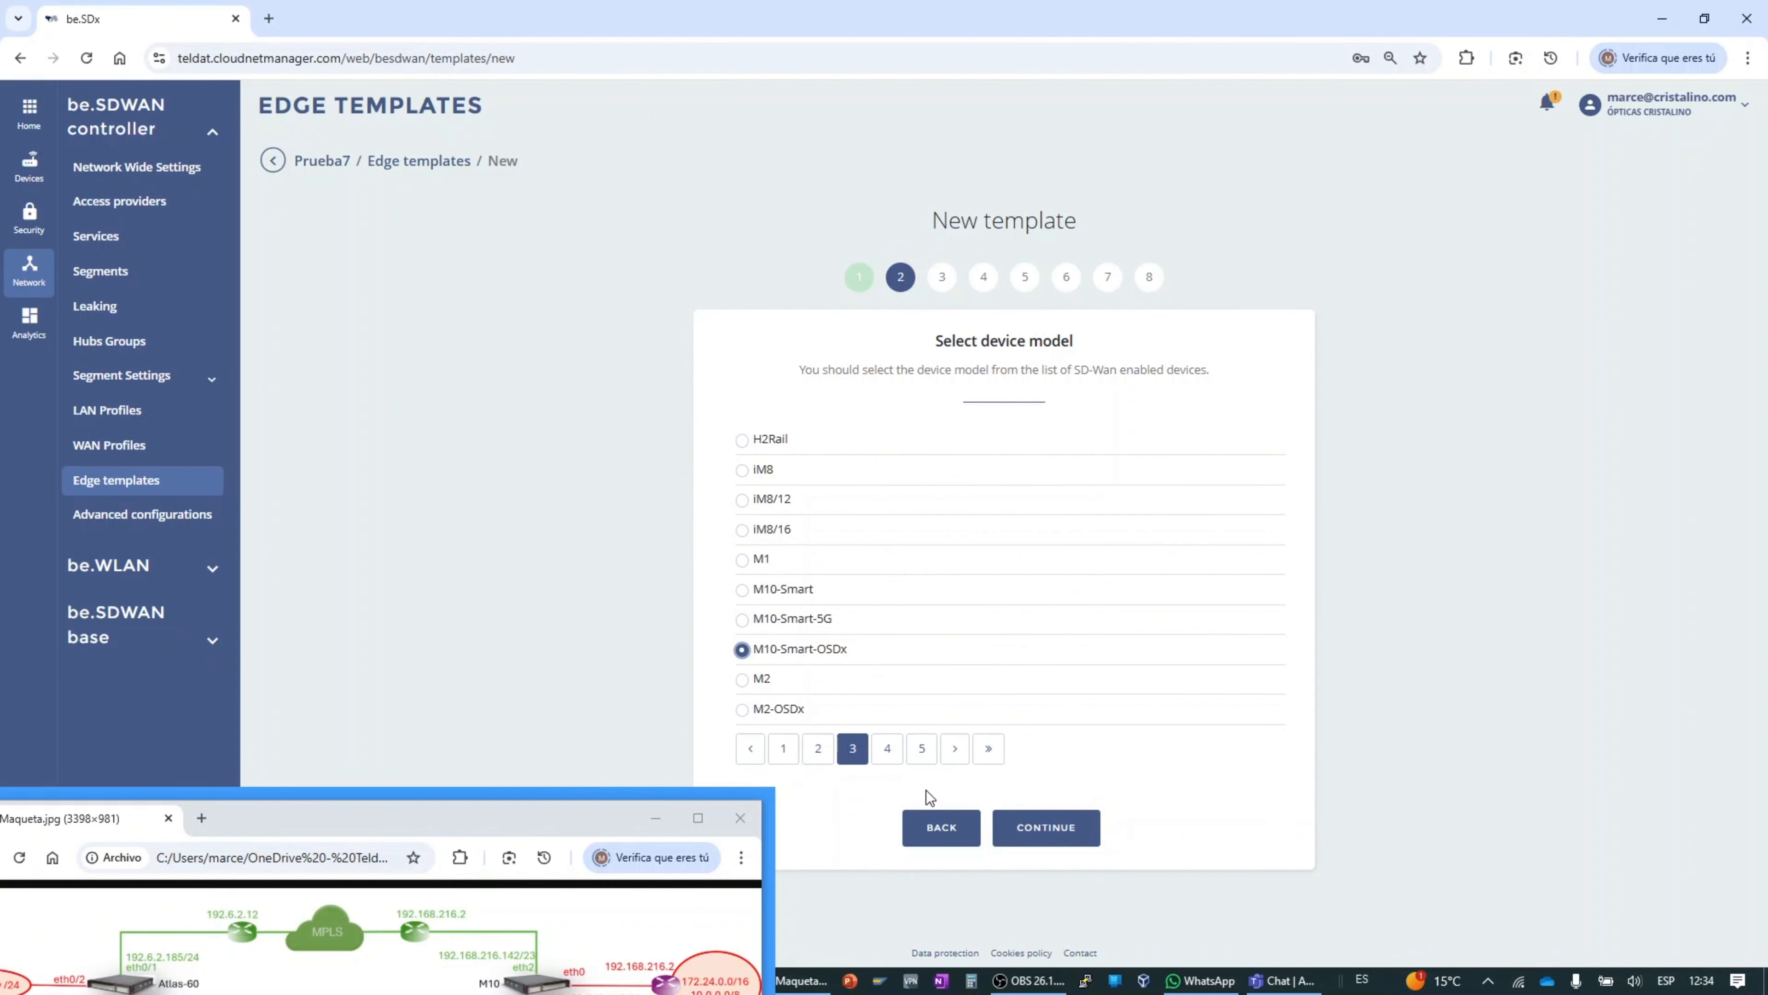
click(1064, 831)
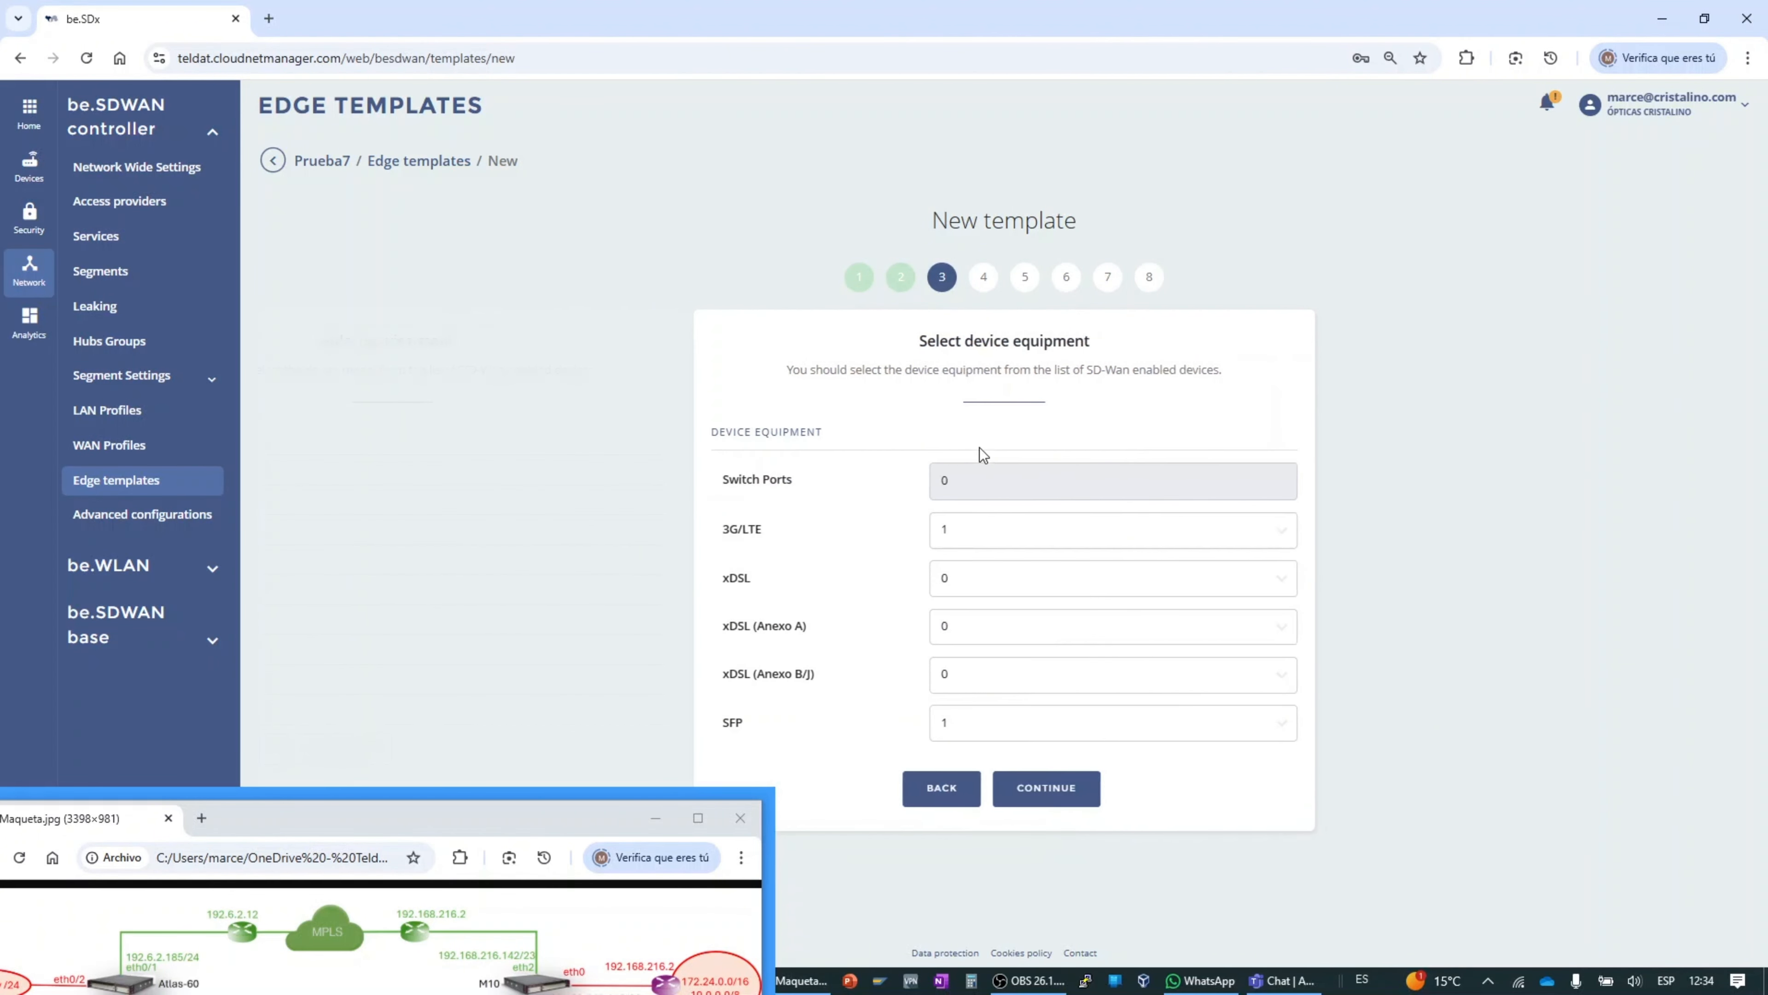
click(1043, 794)
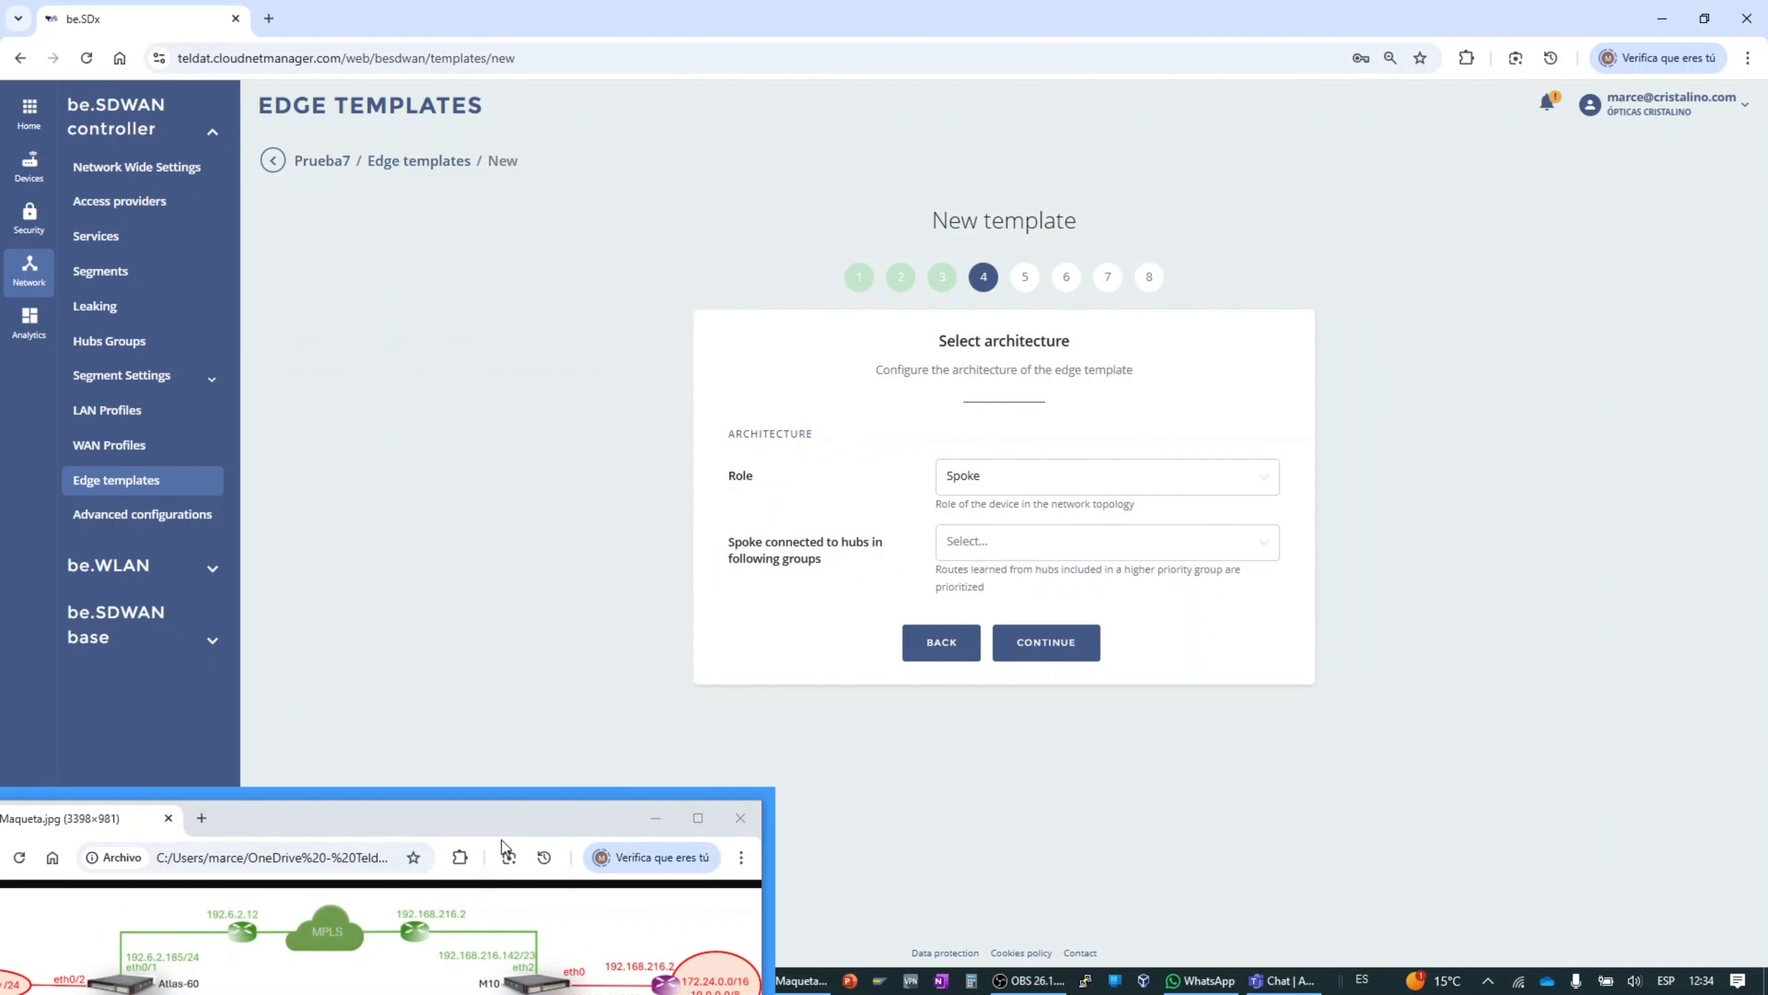
Step: Set the HQ template's role to Hub, add it to the Hubs de HQ group and continue to WAN configuration
drag(503, 843, 403, 675)
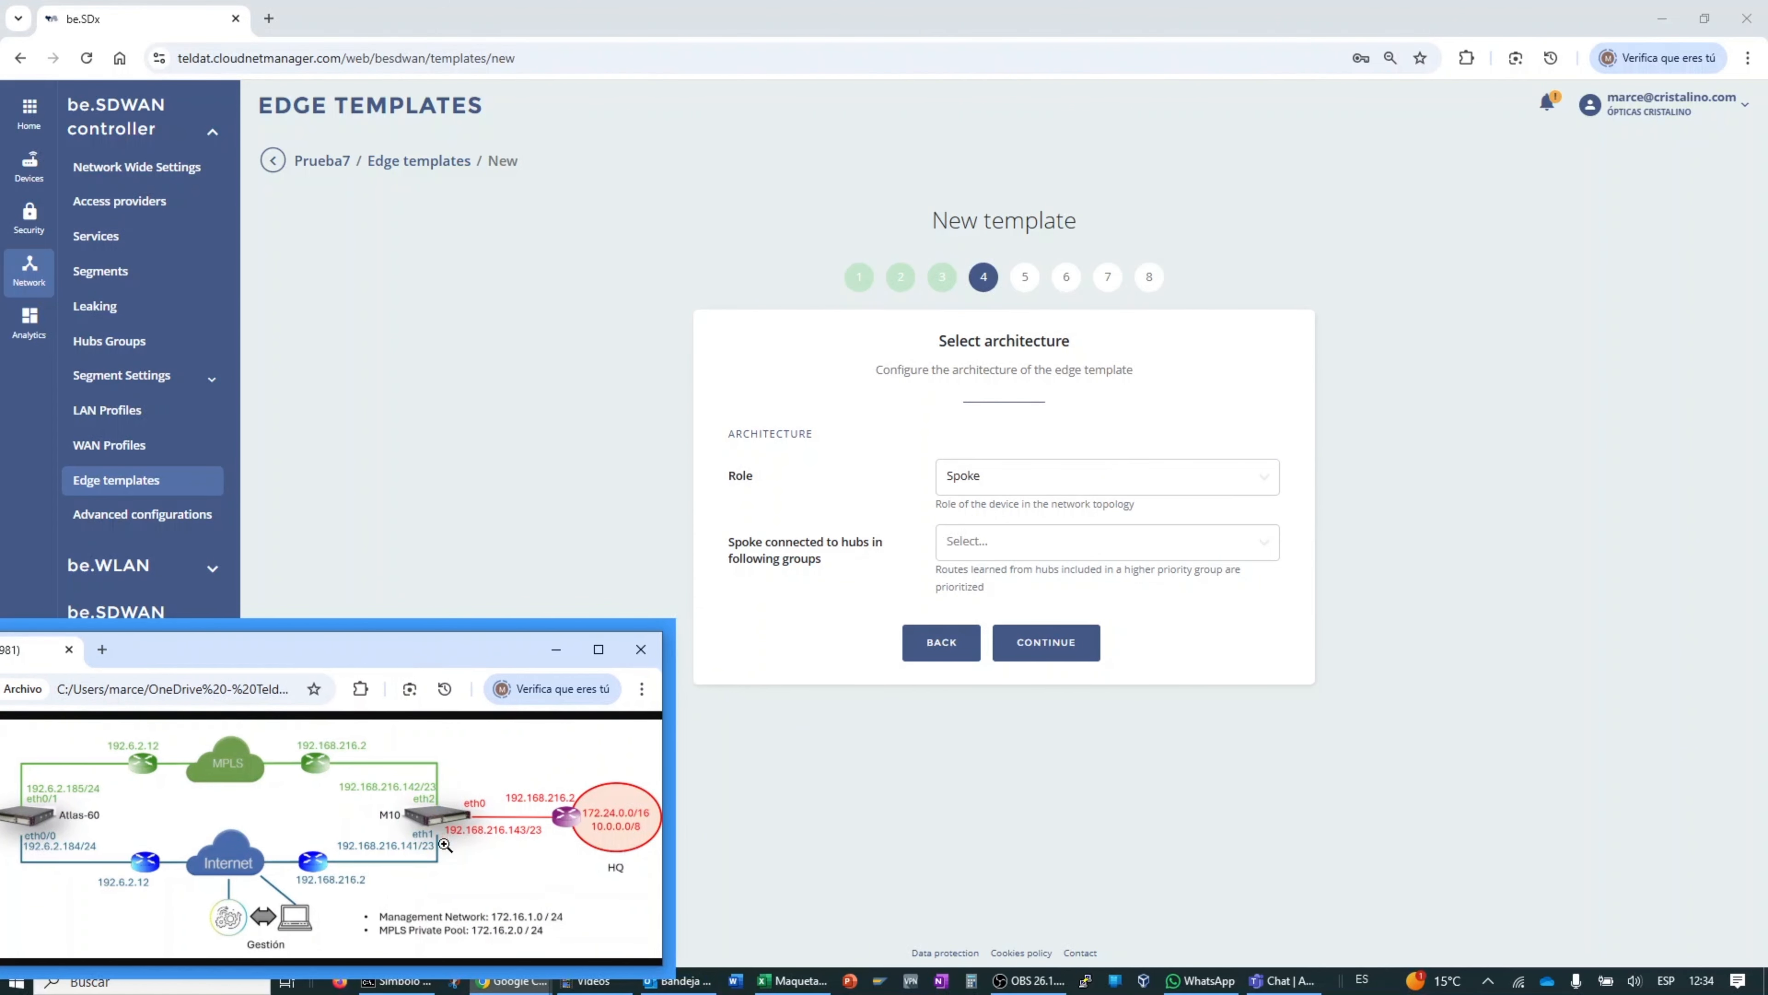
click(1005, 484)
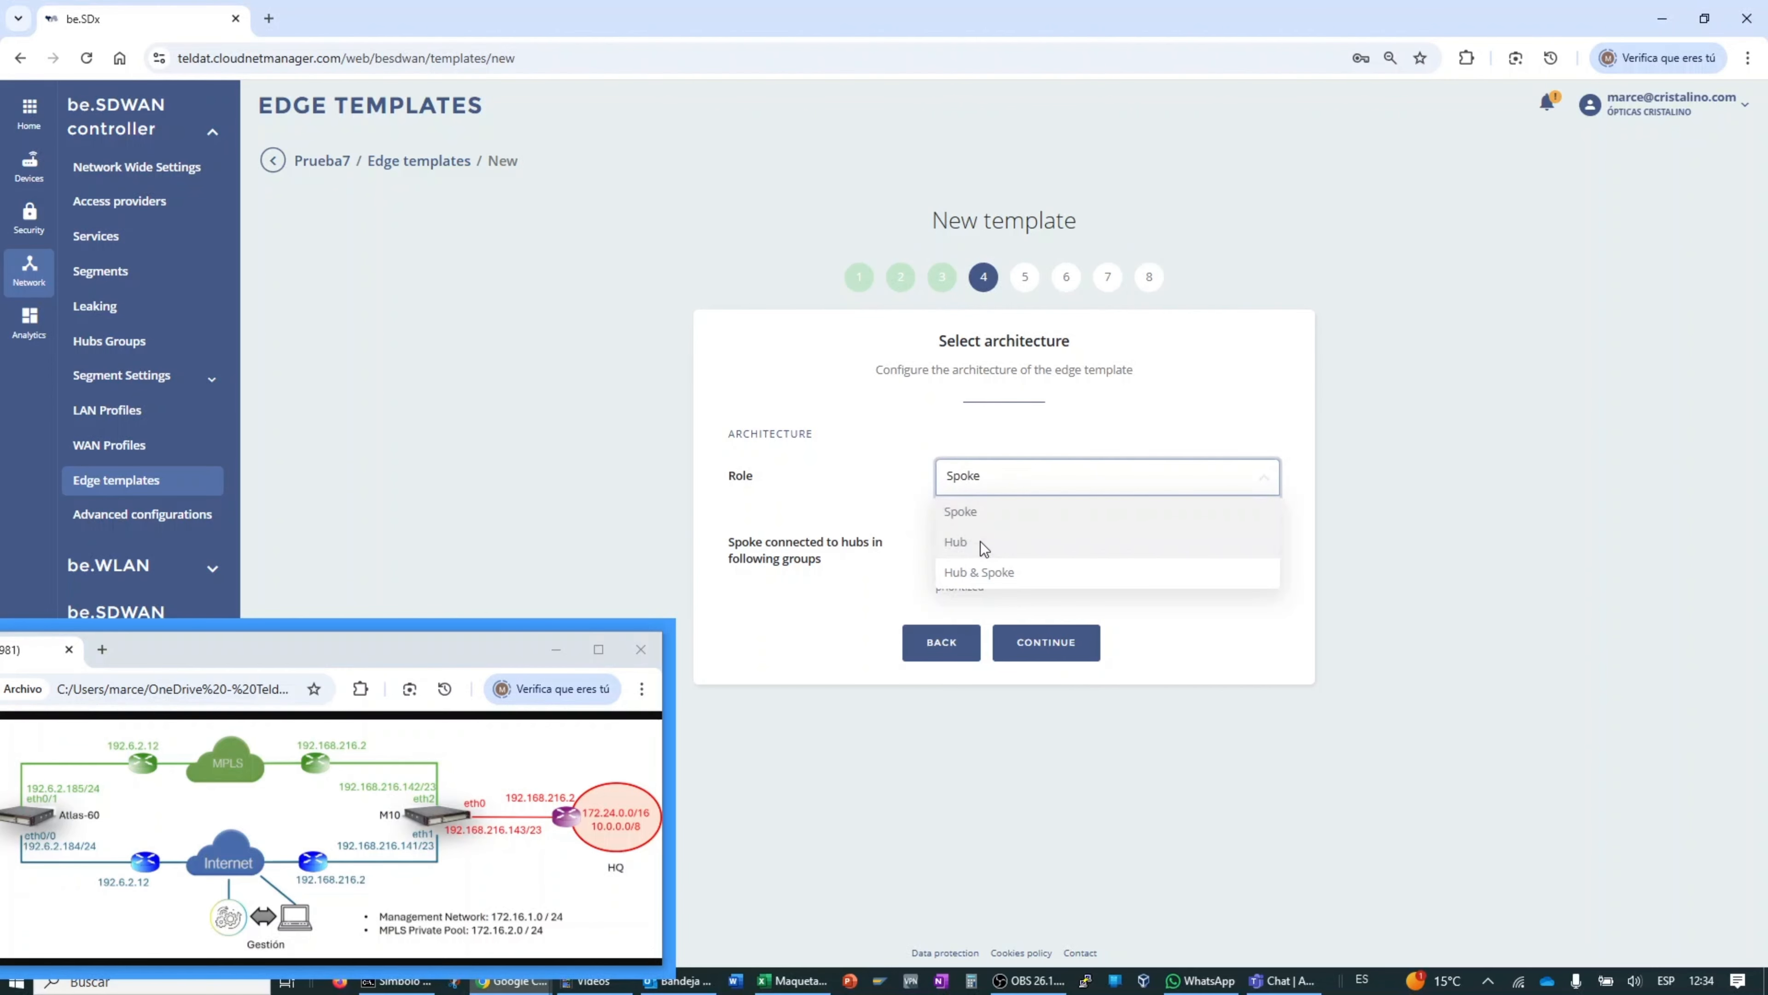
click(981, 542)
click(1016, 470)
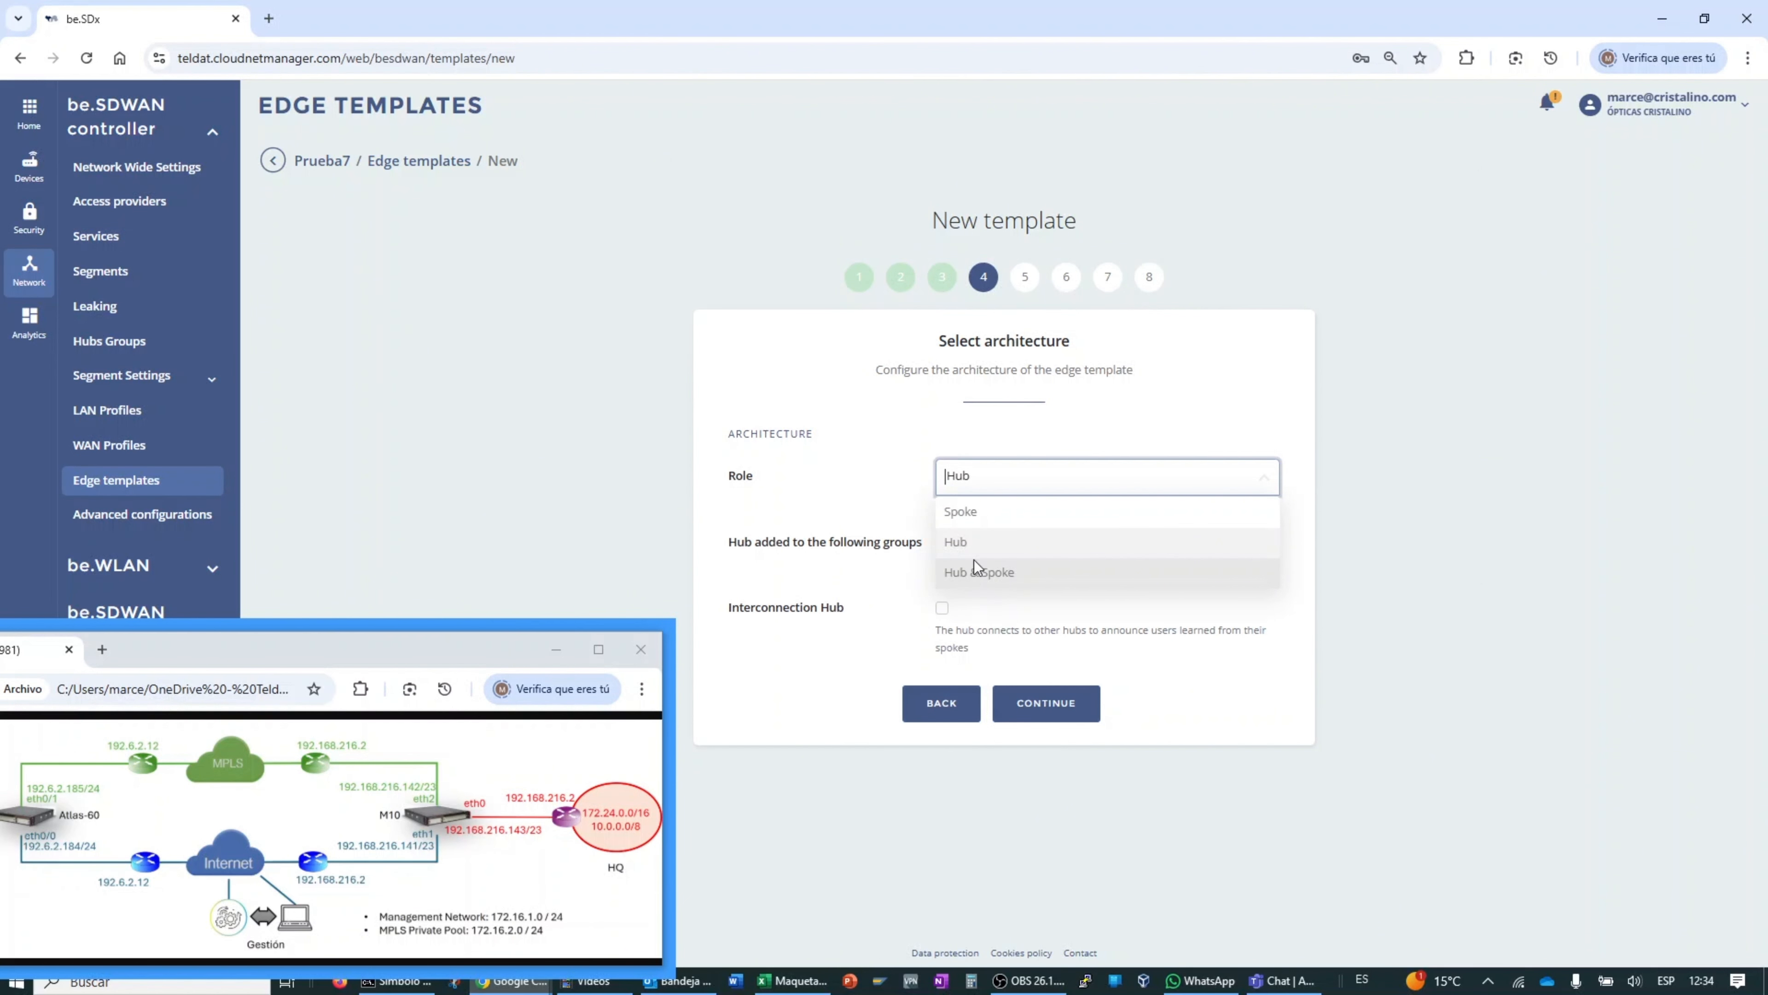
click(903, 499)
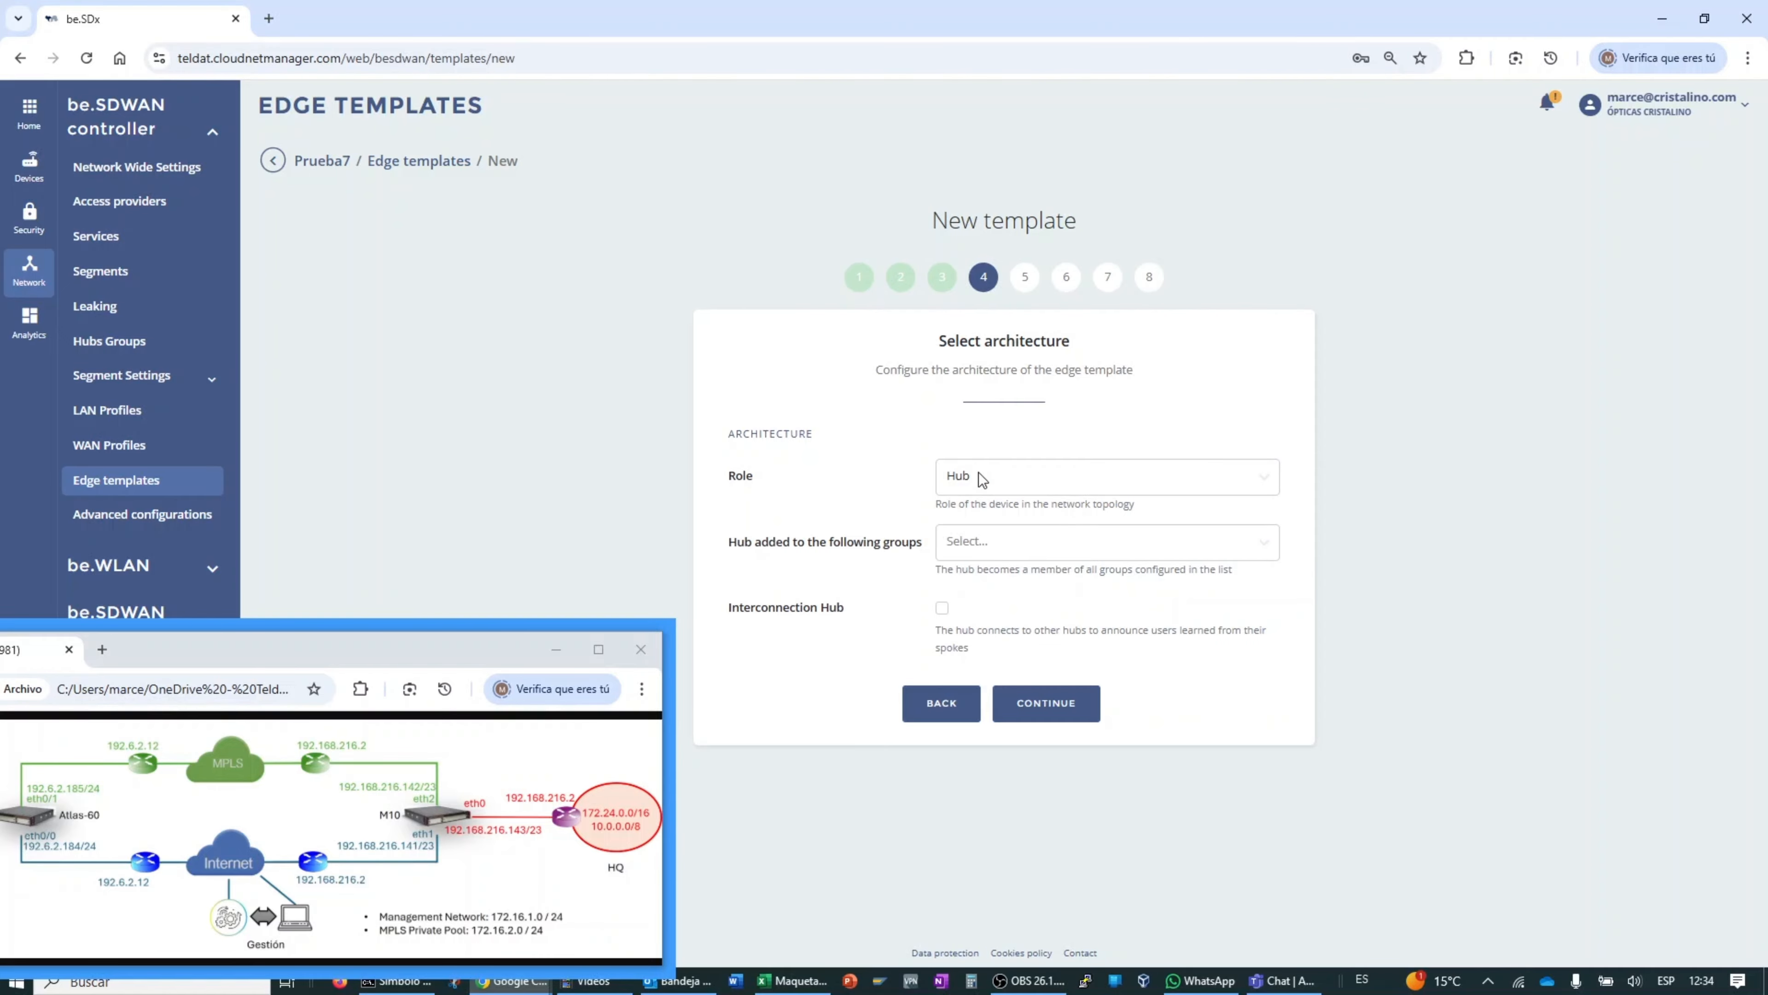
click(1012, 550)
click(1002, 576)
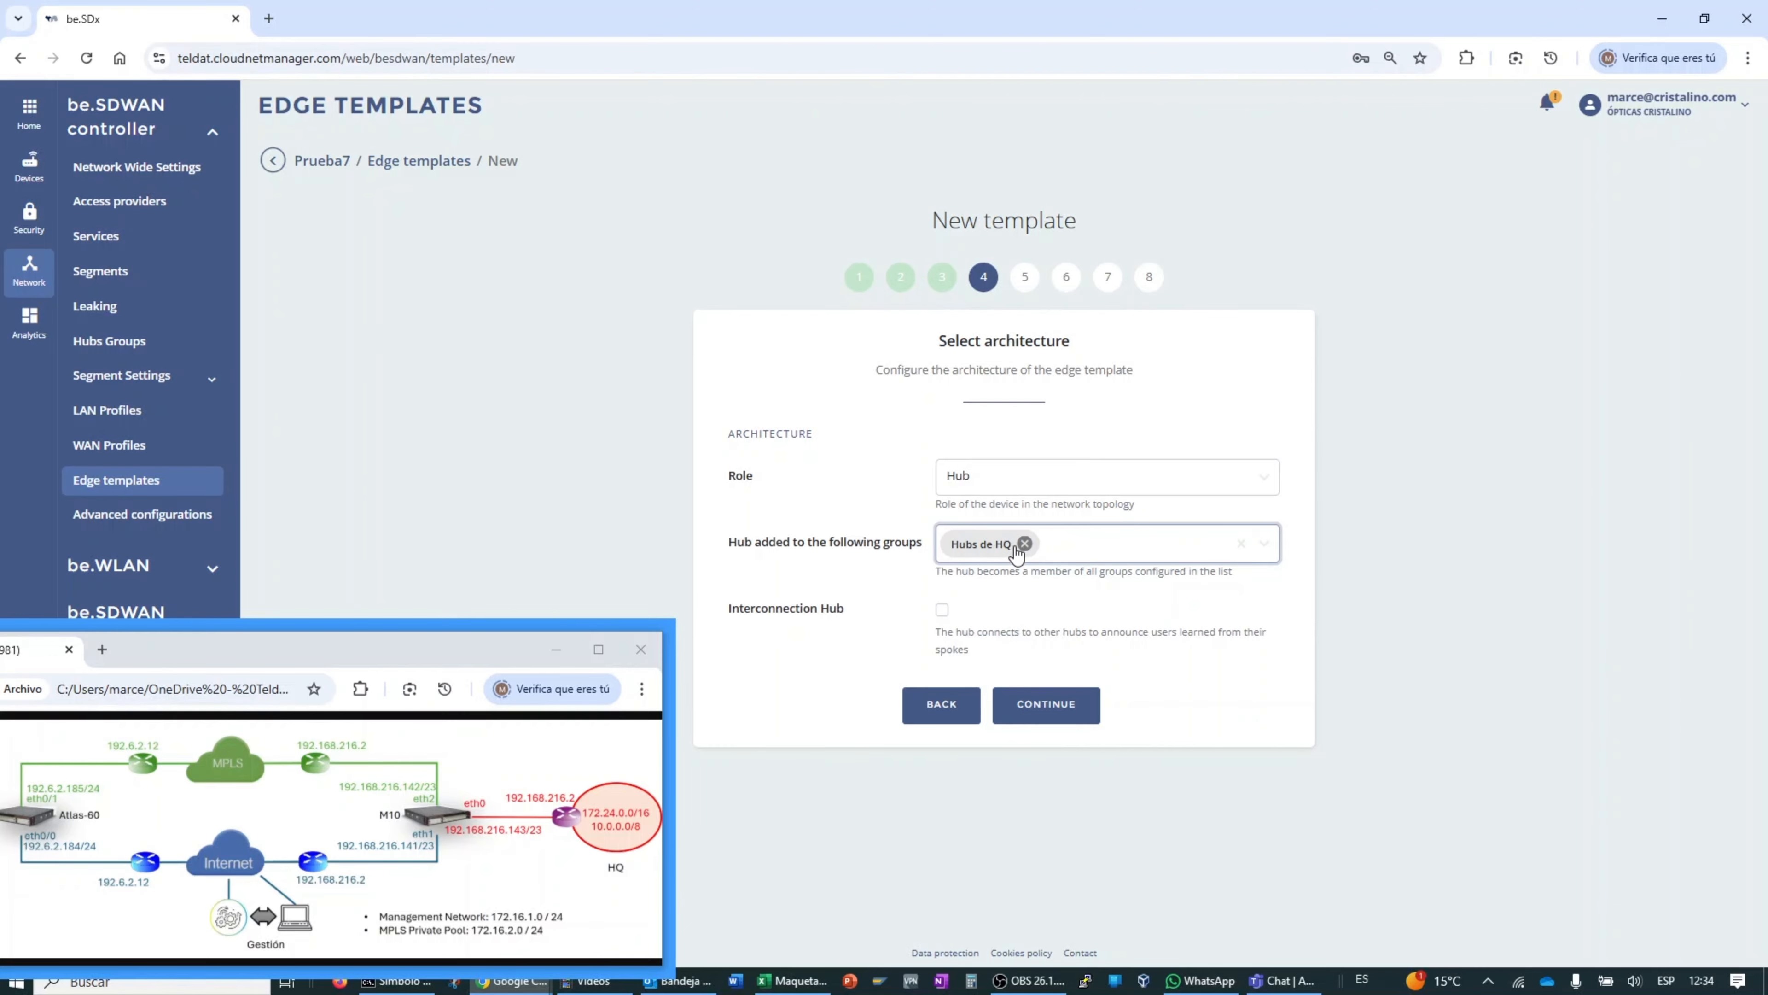
drag(430, 667, 513, 665)
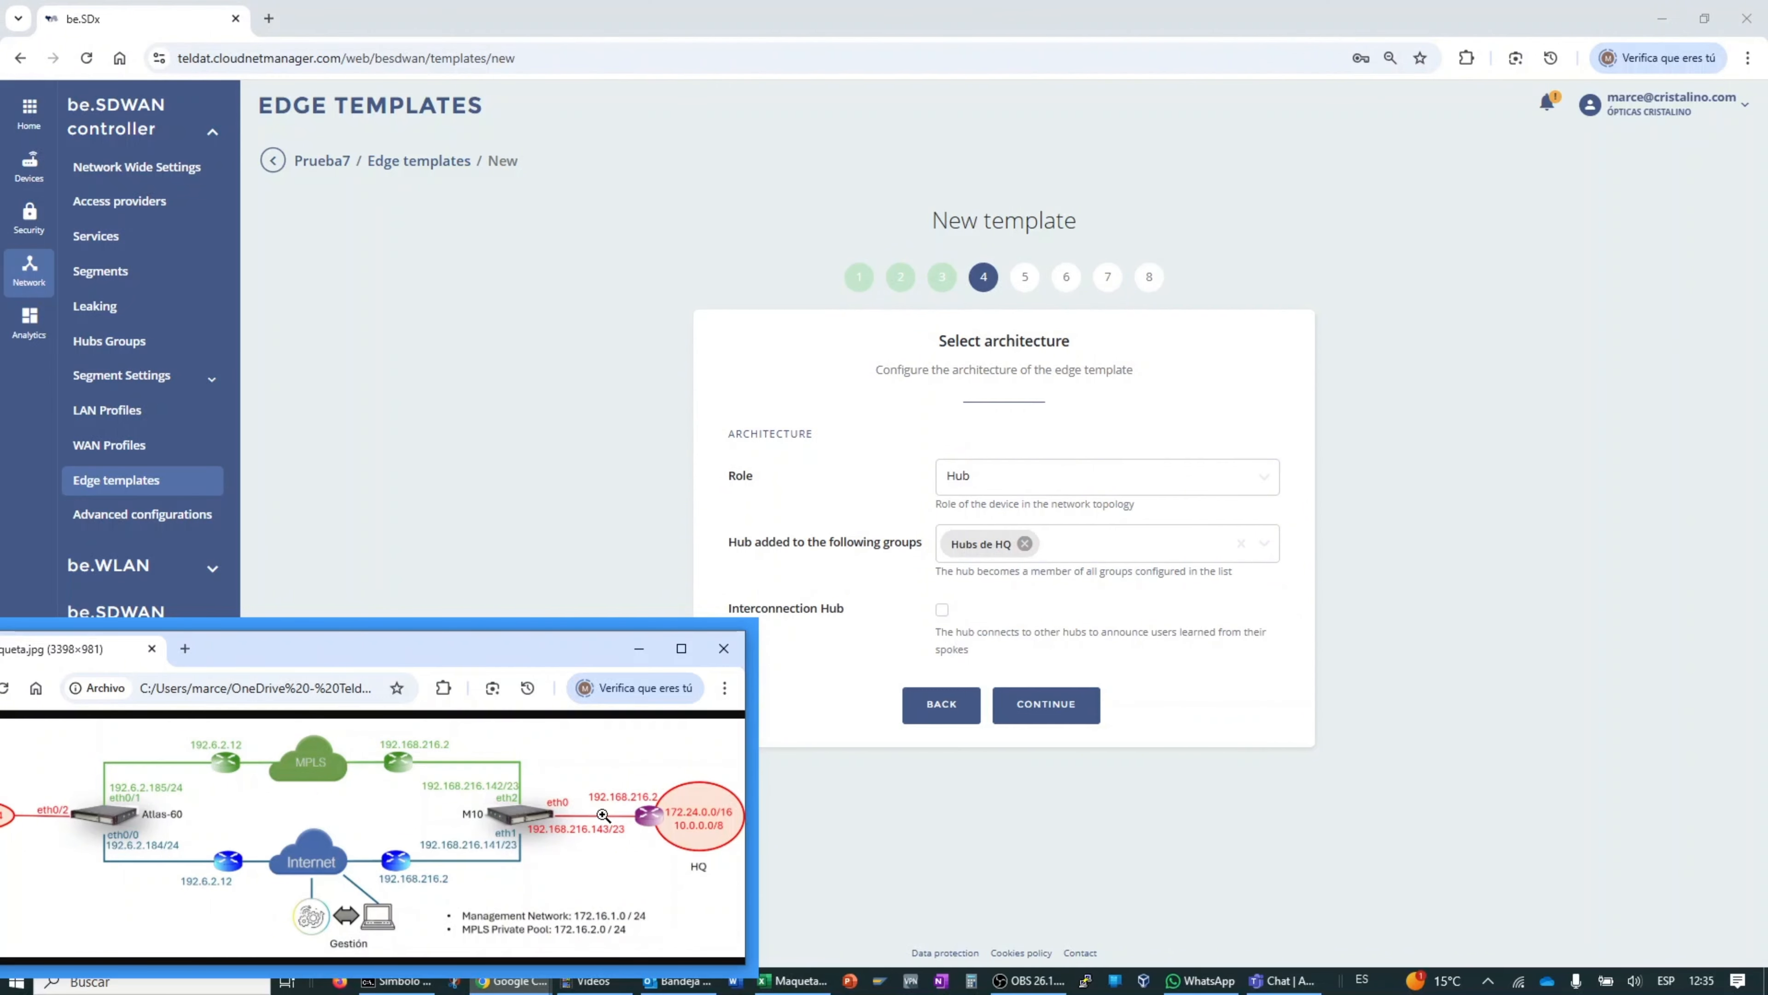
drag(493, 652, 566, 641)
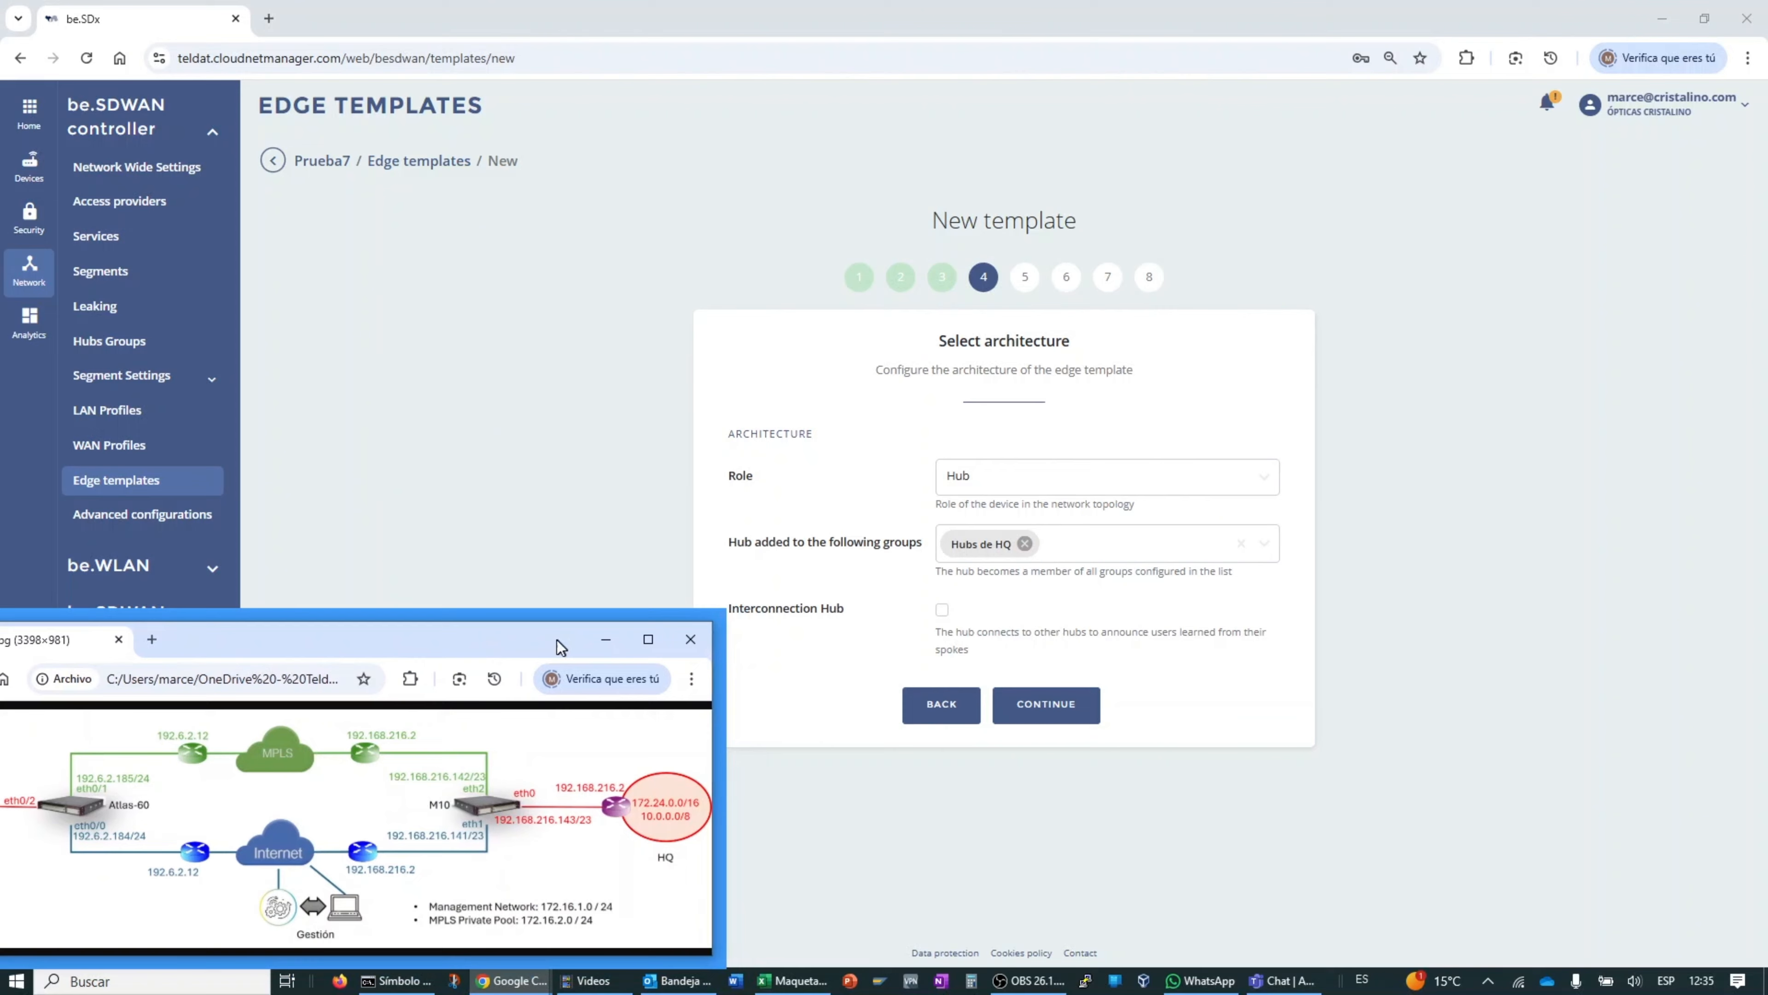
click(1066, 706)
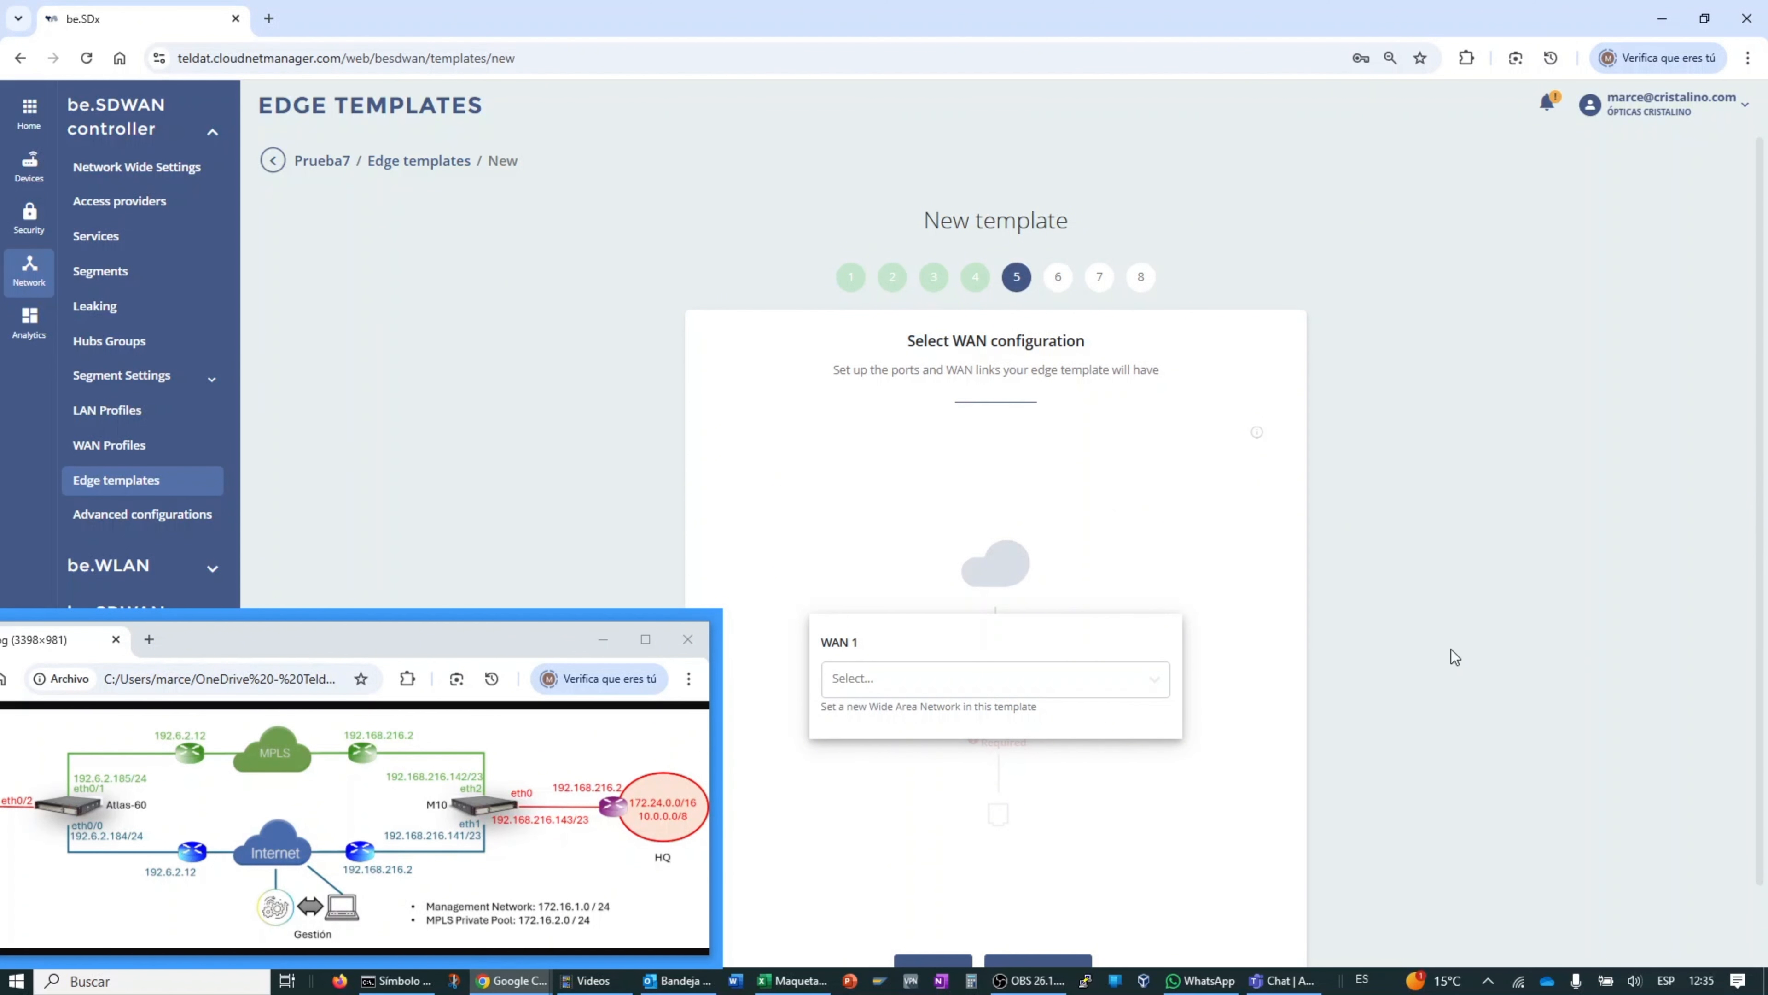
Step: Assign the Internet HQ profile to WAN 1 of the HQ template
scroll(1376, 658, down, 1)
click(958, 594)
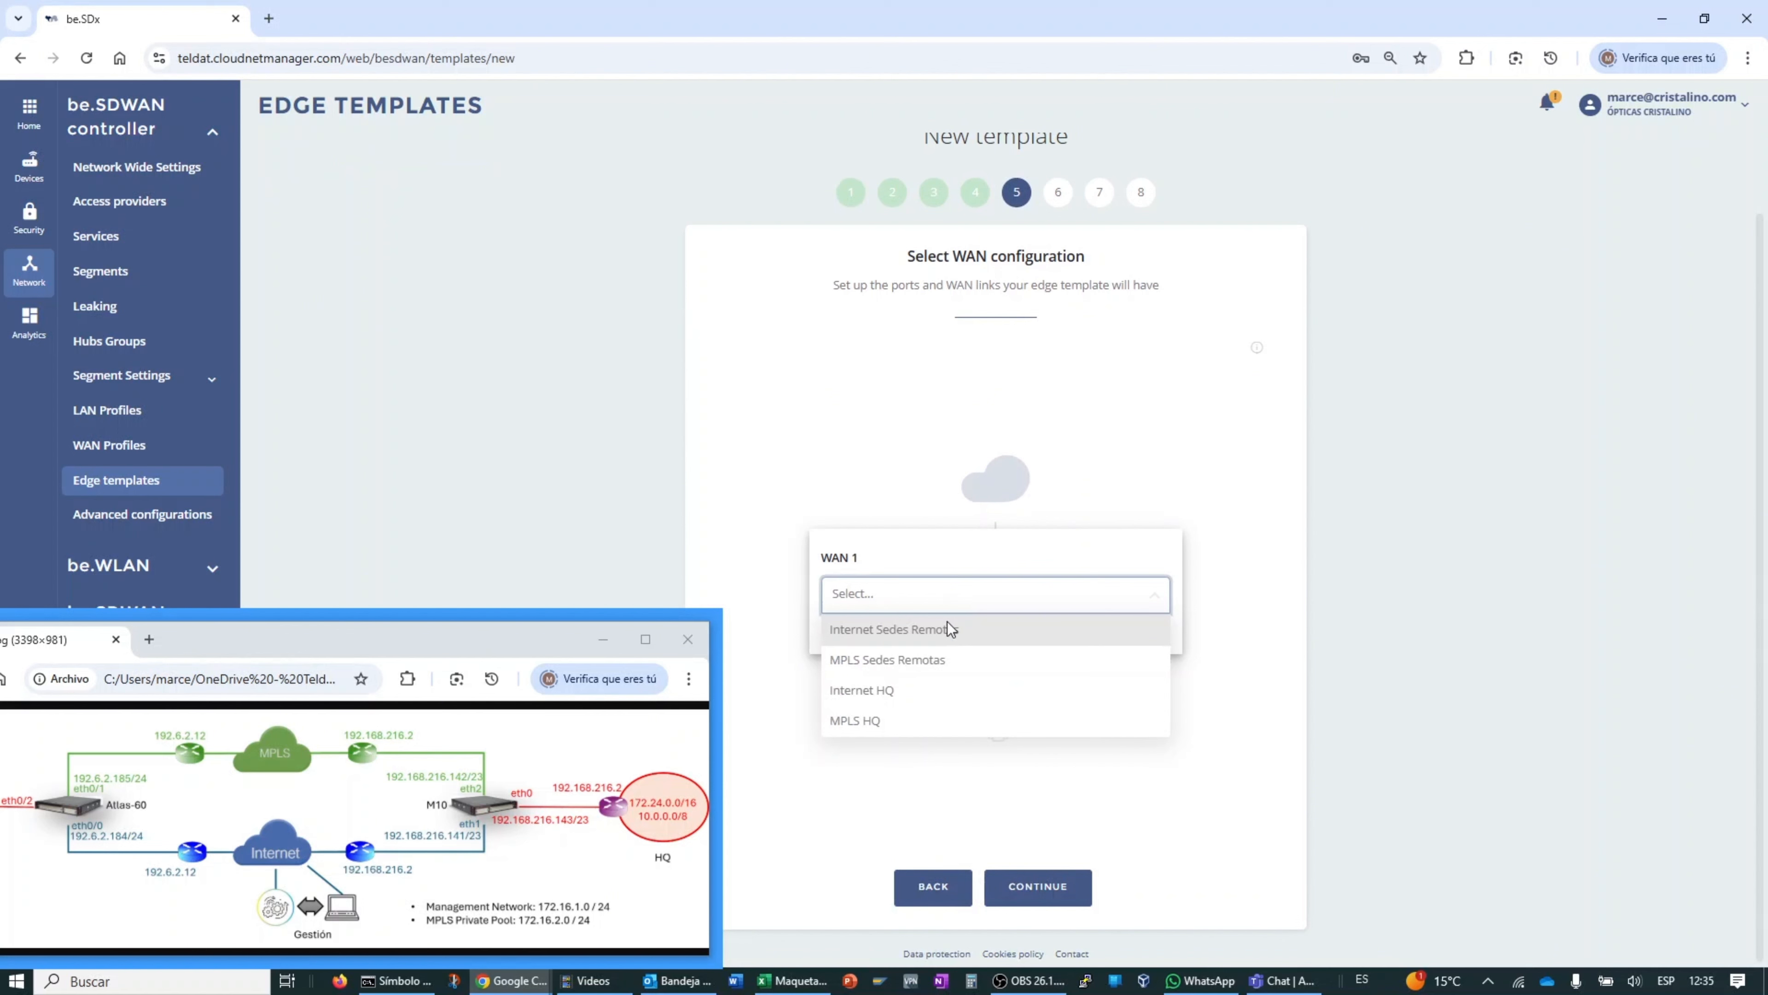
click(893, 691)
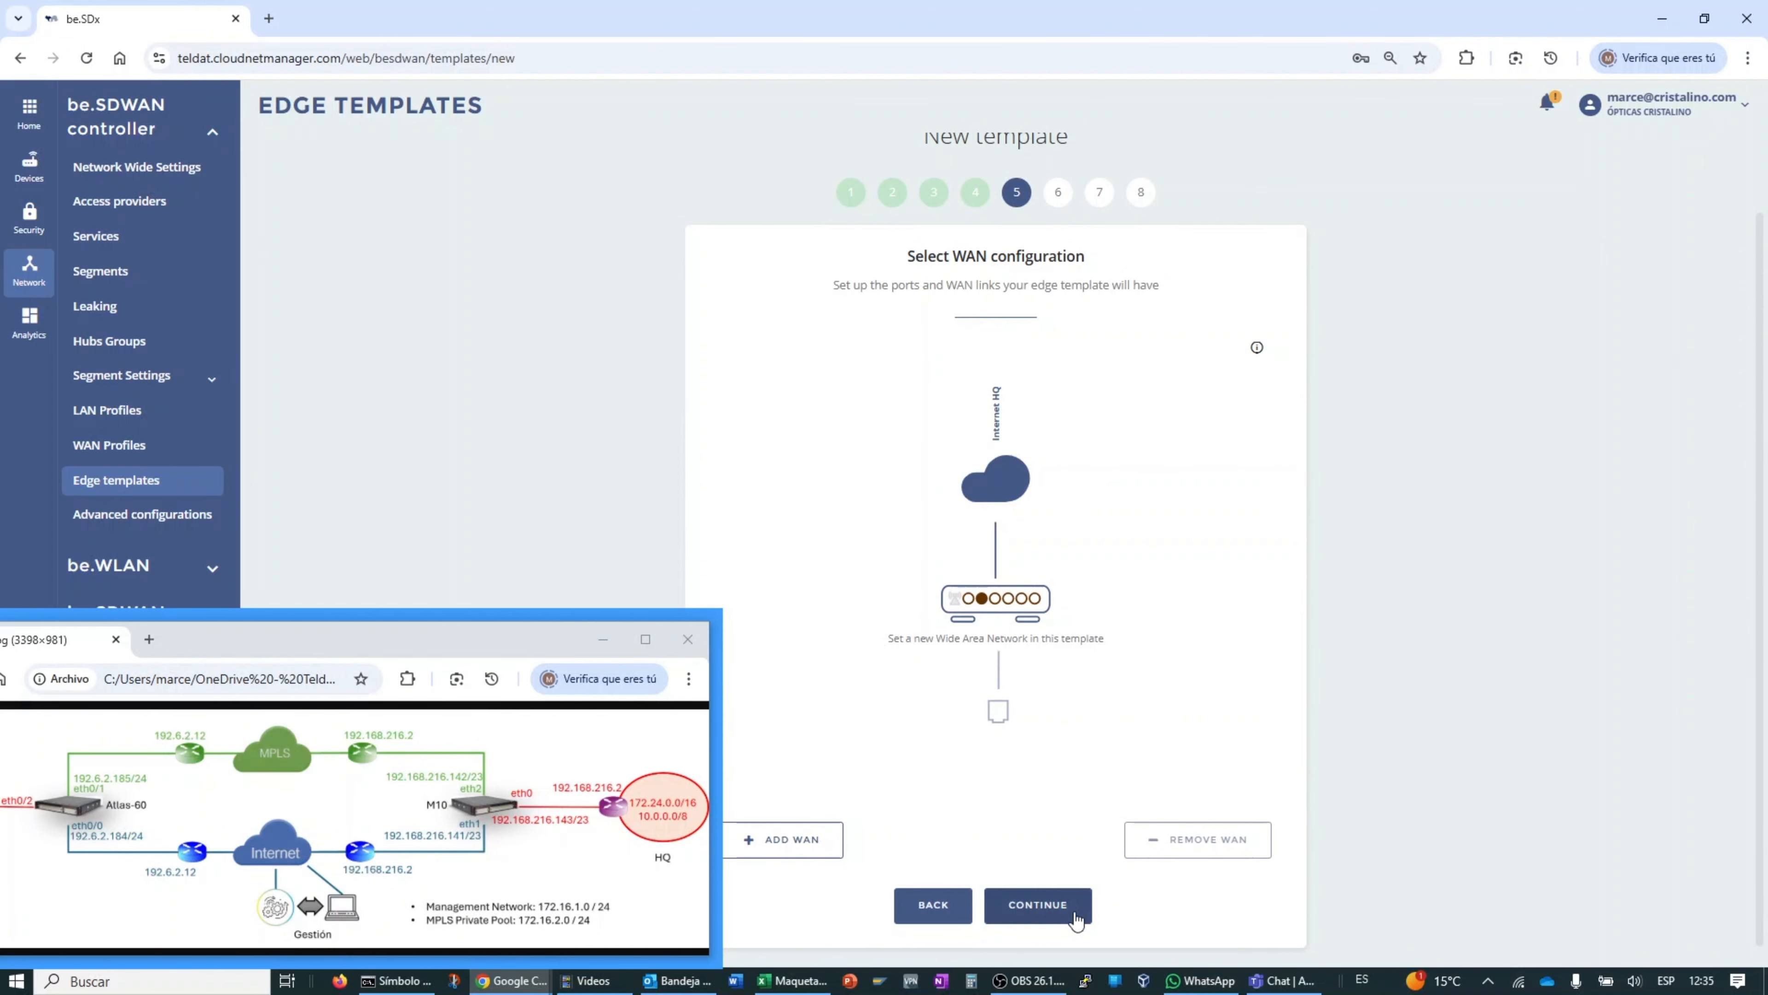
Step: Accept the HQ template's WAN setup, assign Main Segment to the template and continue to LAN configuration
click(1039, 910)
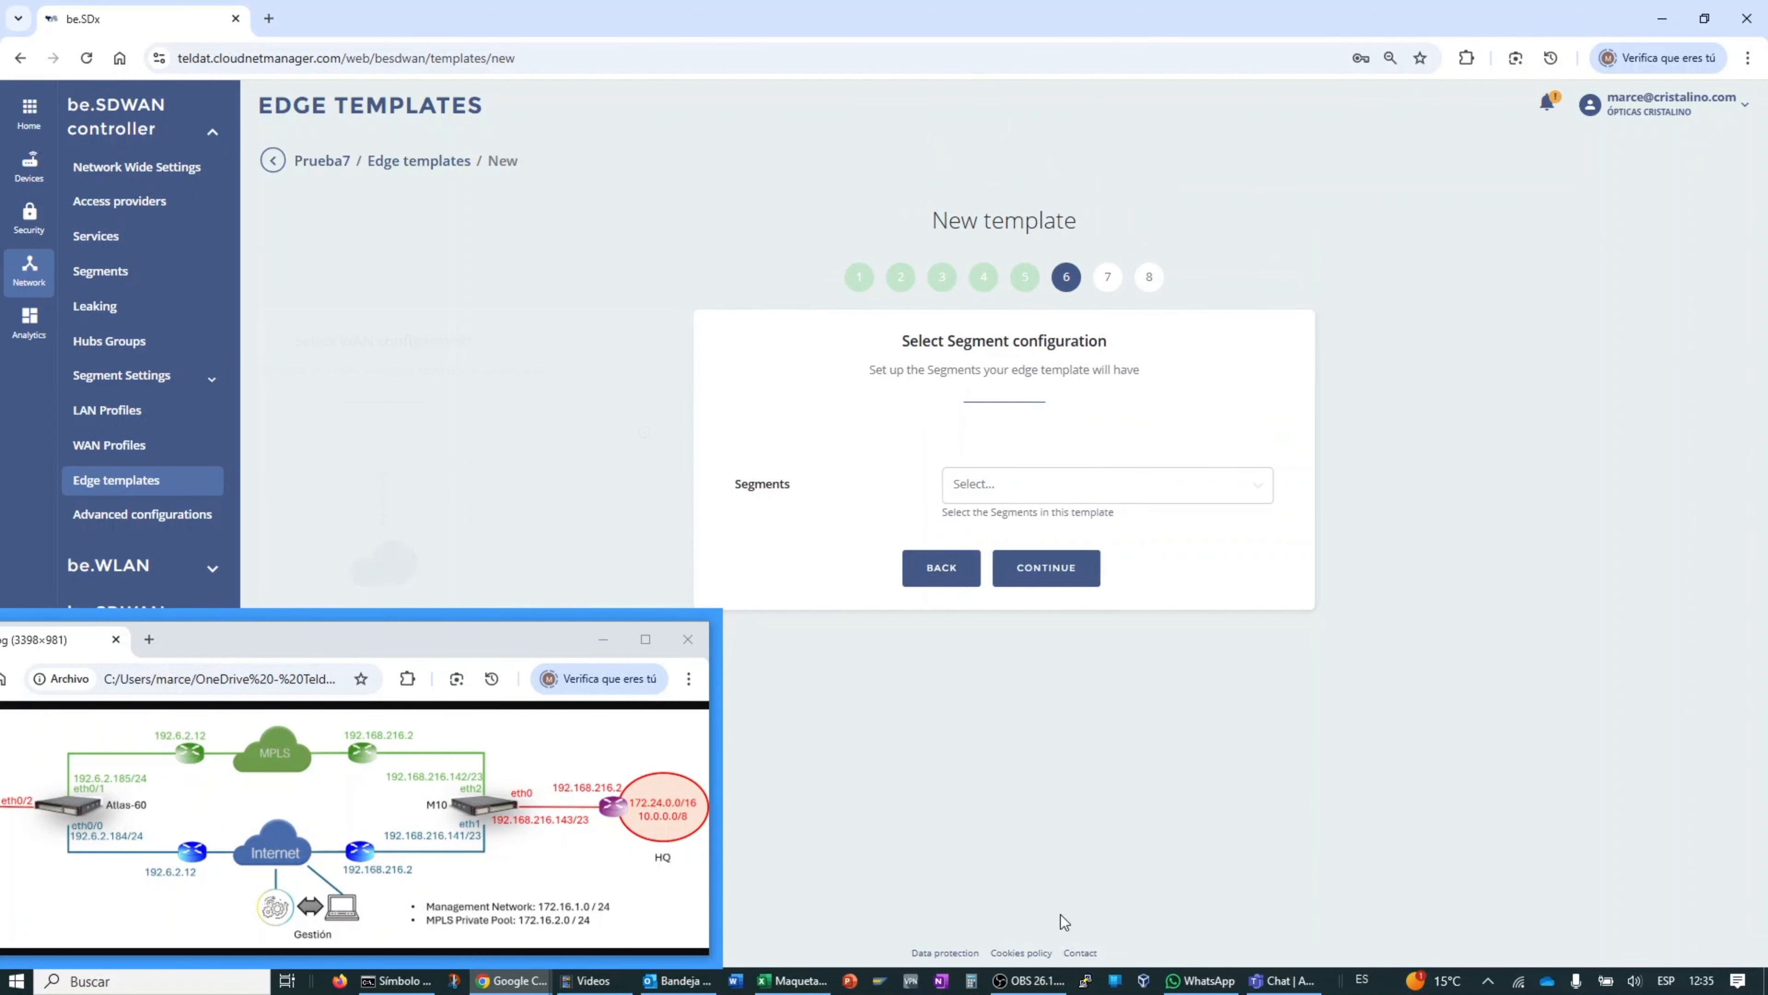
click(1023, 494)
click(1003, 515)
click(1048, 570)
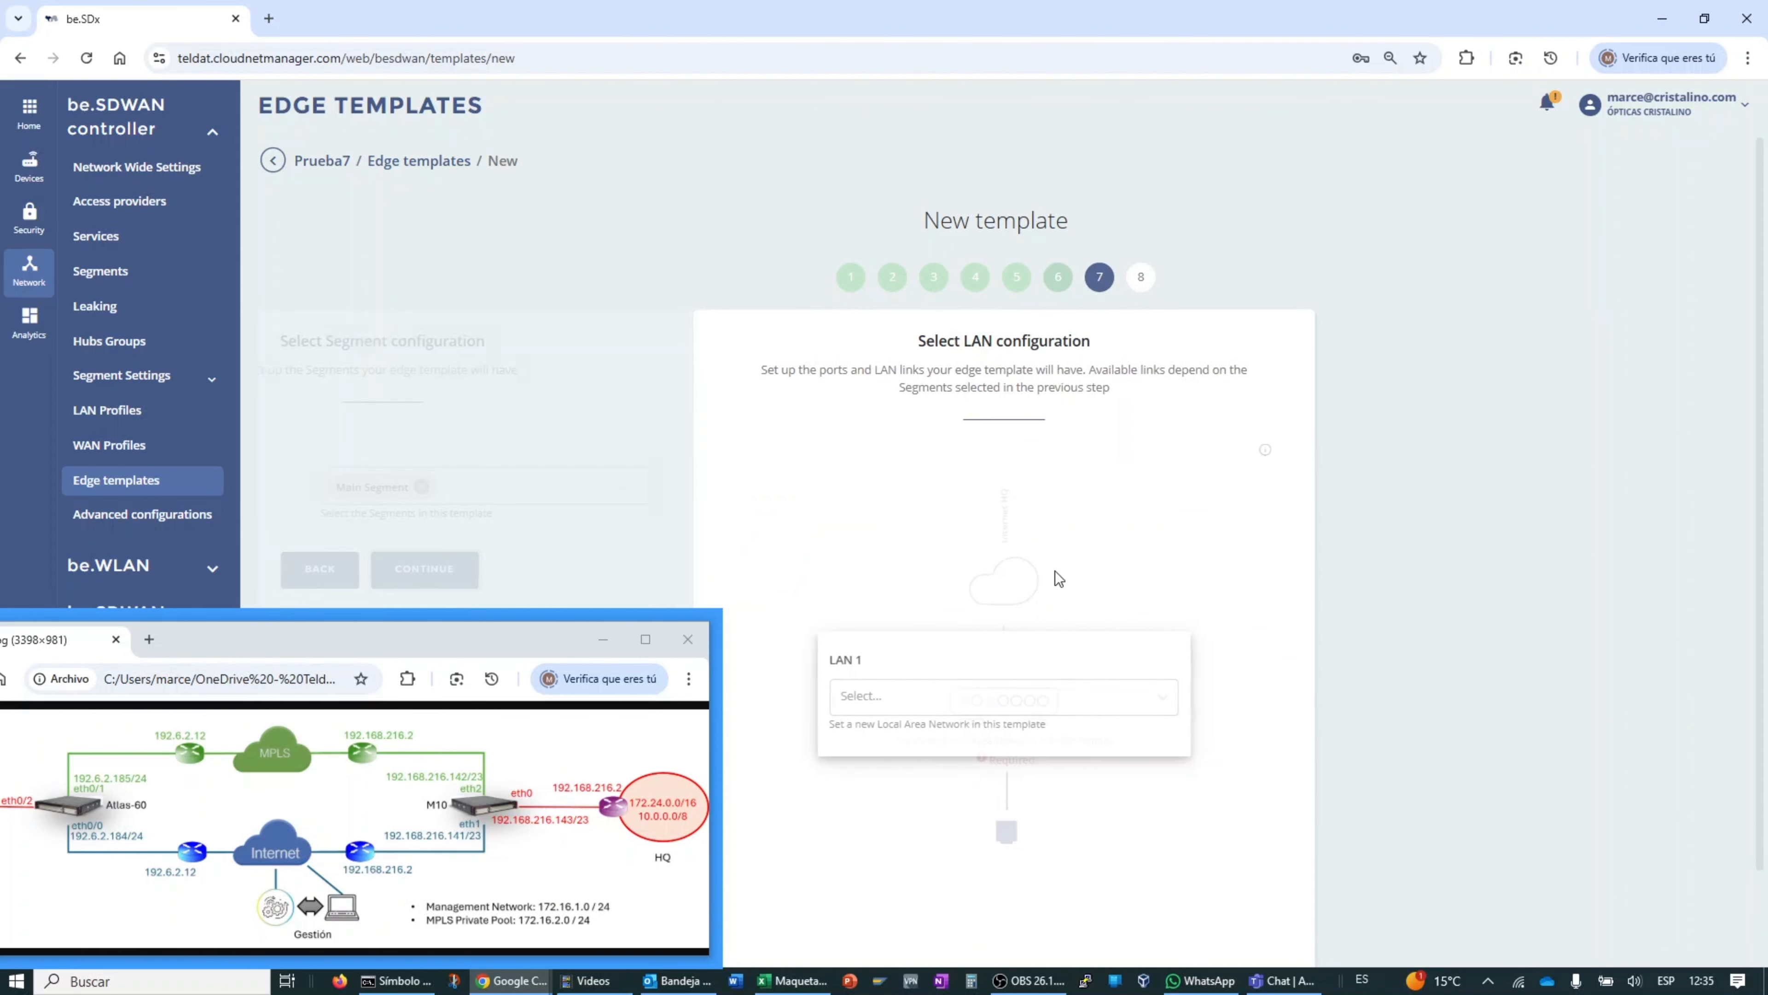
Step: Assign the HQ profile to LAN 1 on port eth0 of the HQ template and continue to the SDWAN routes
click(946, 705)
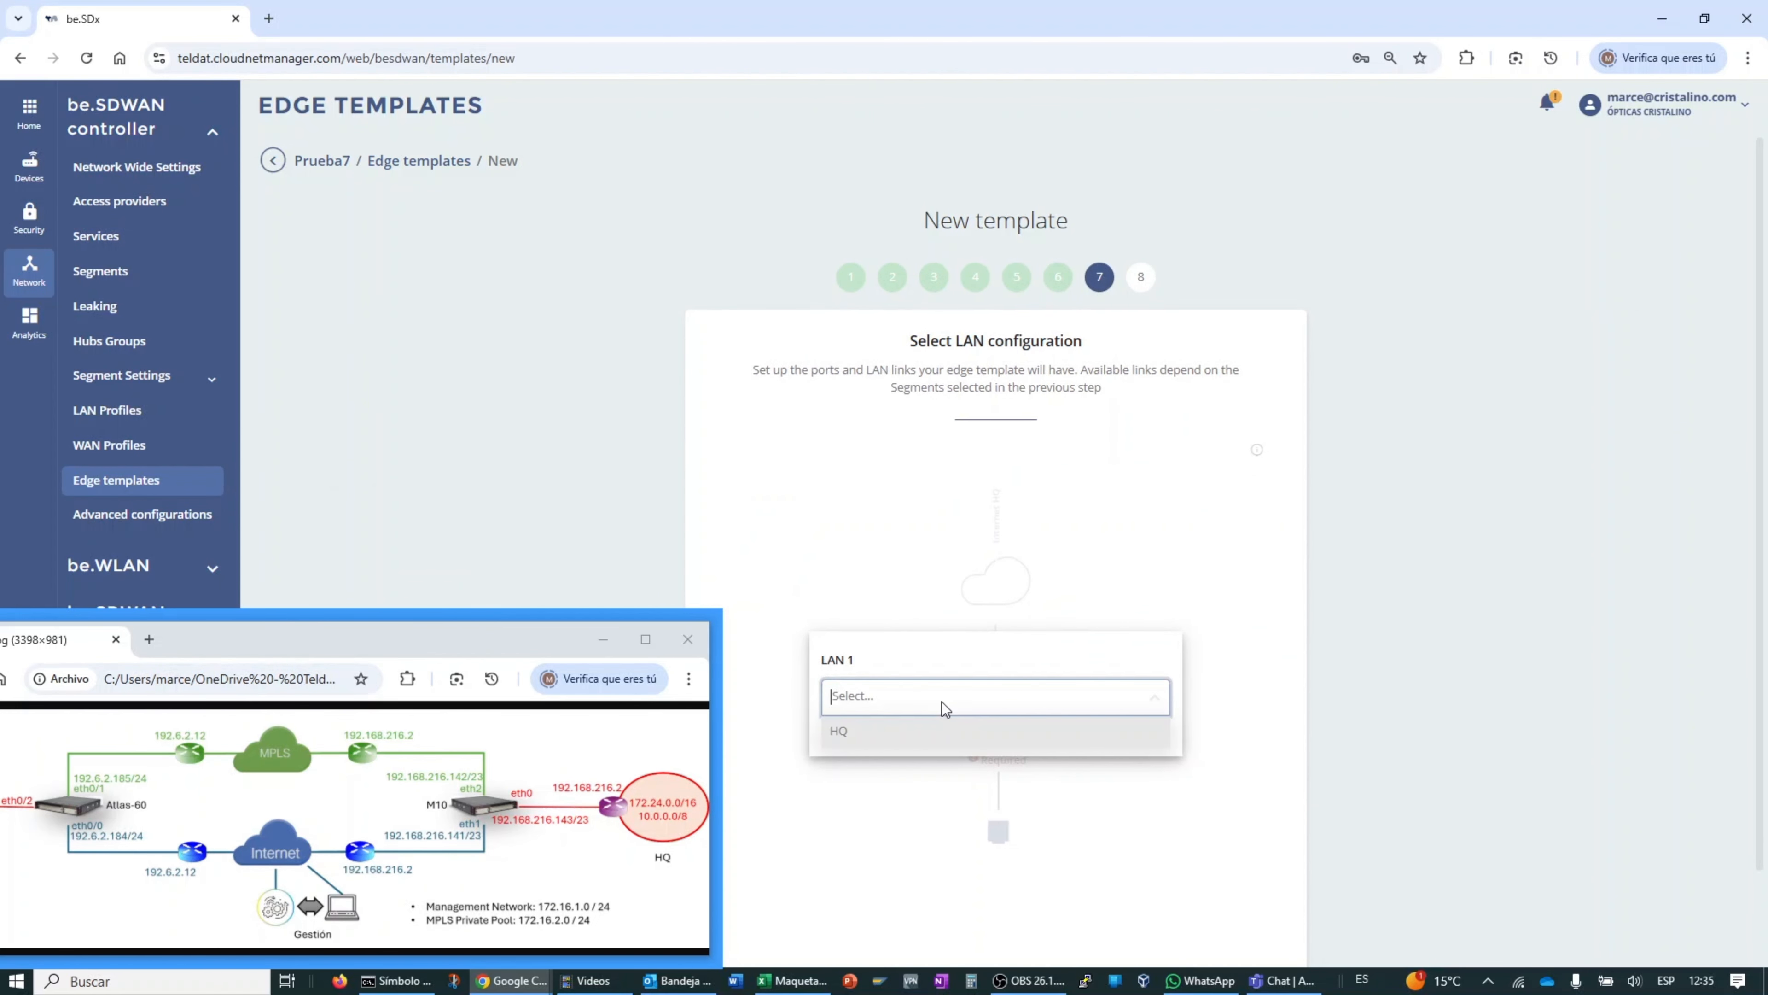
click(859, 737)
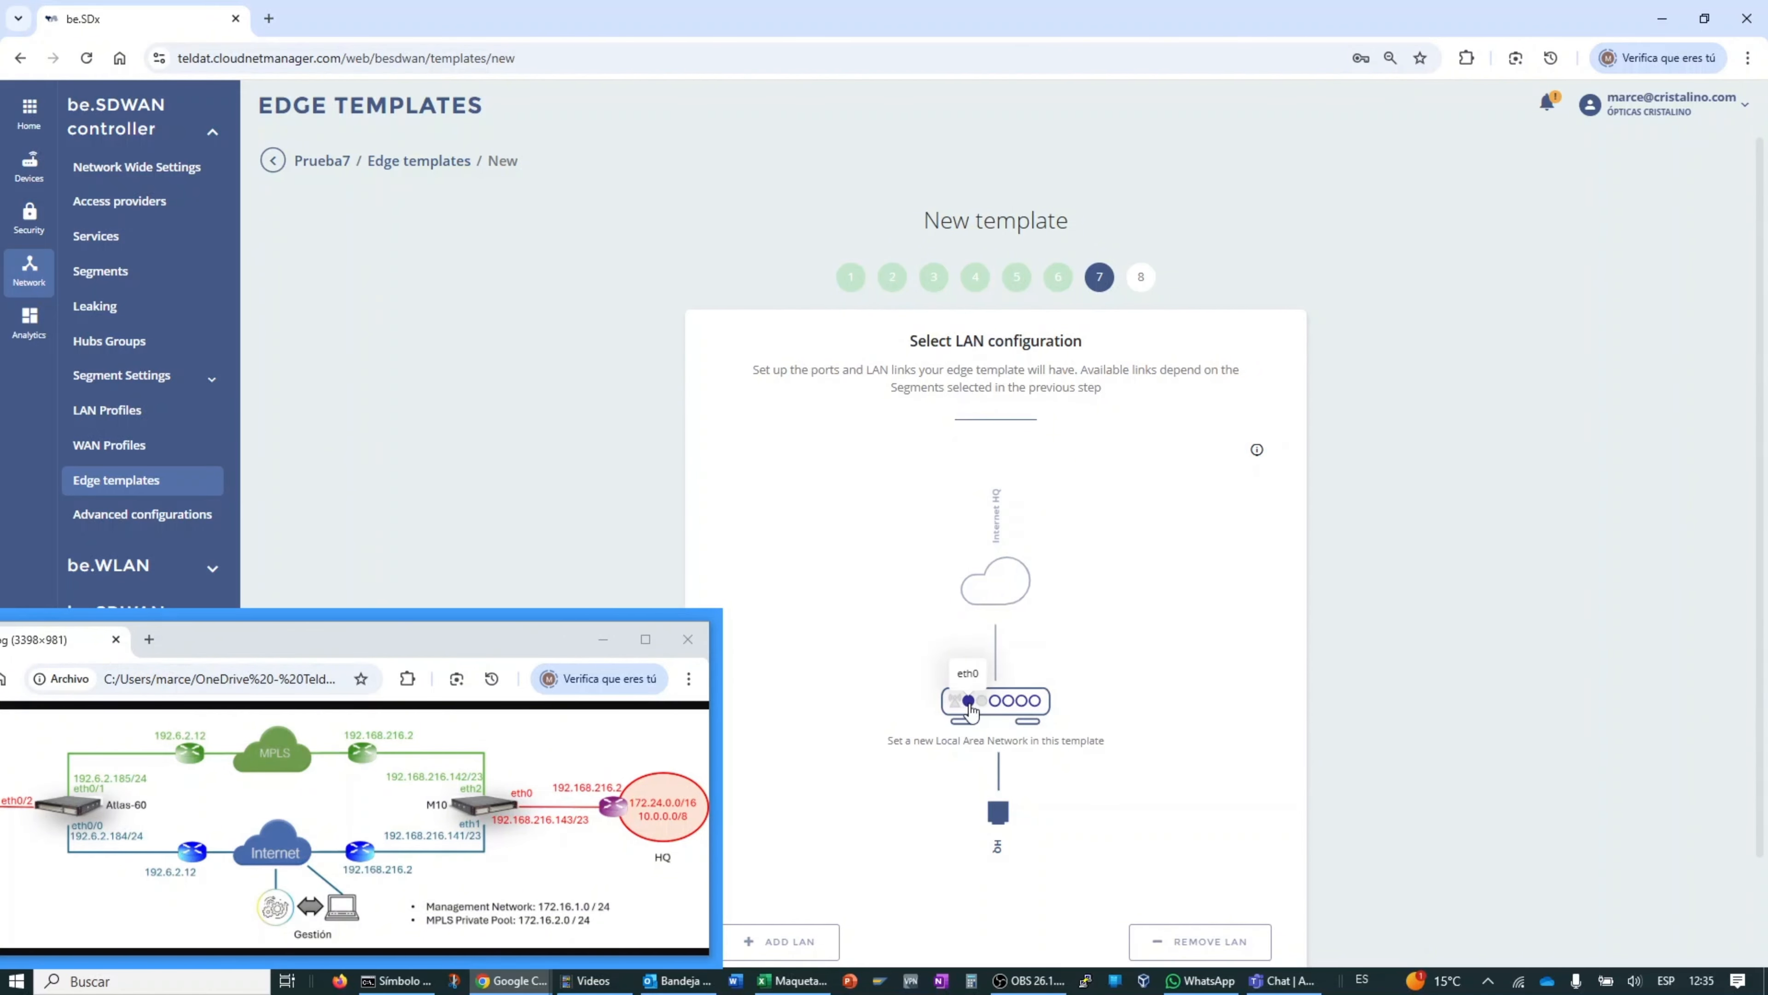
scroll(765, 729, down, 2)
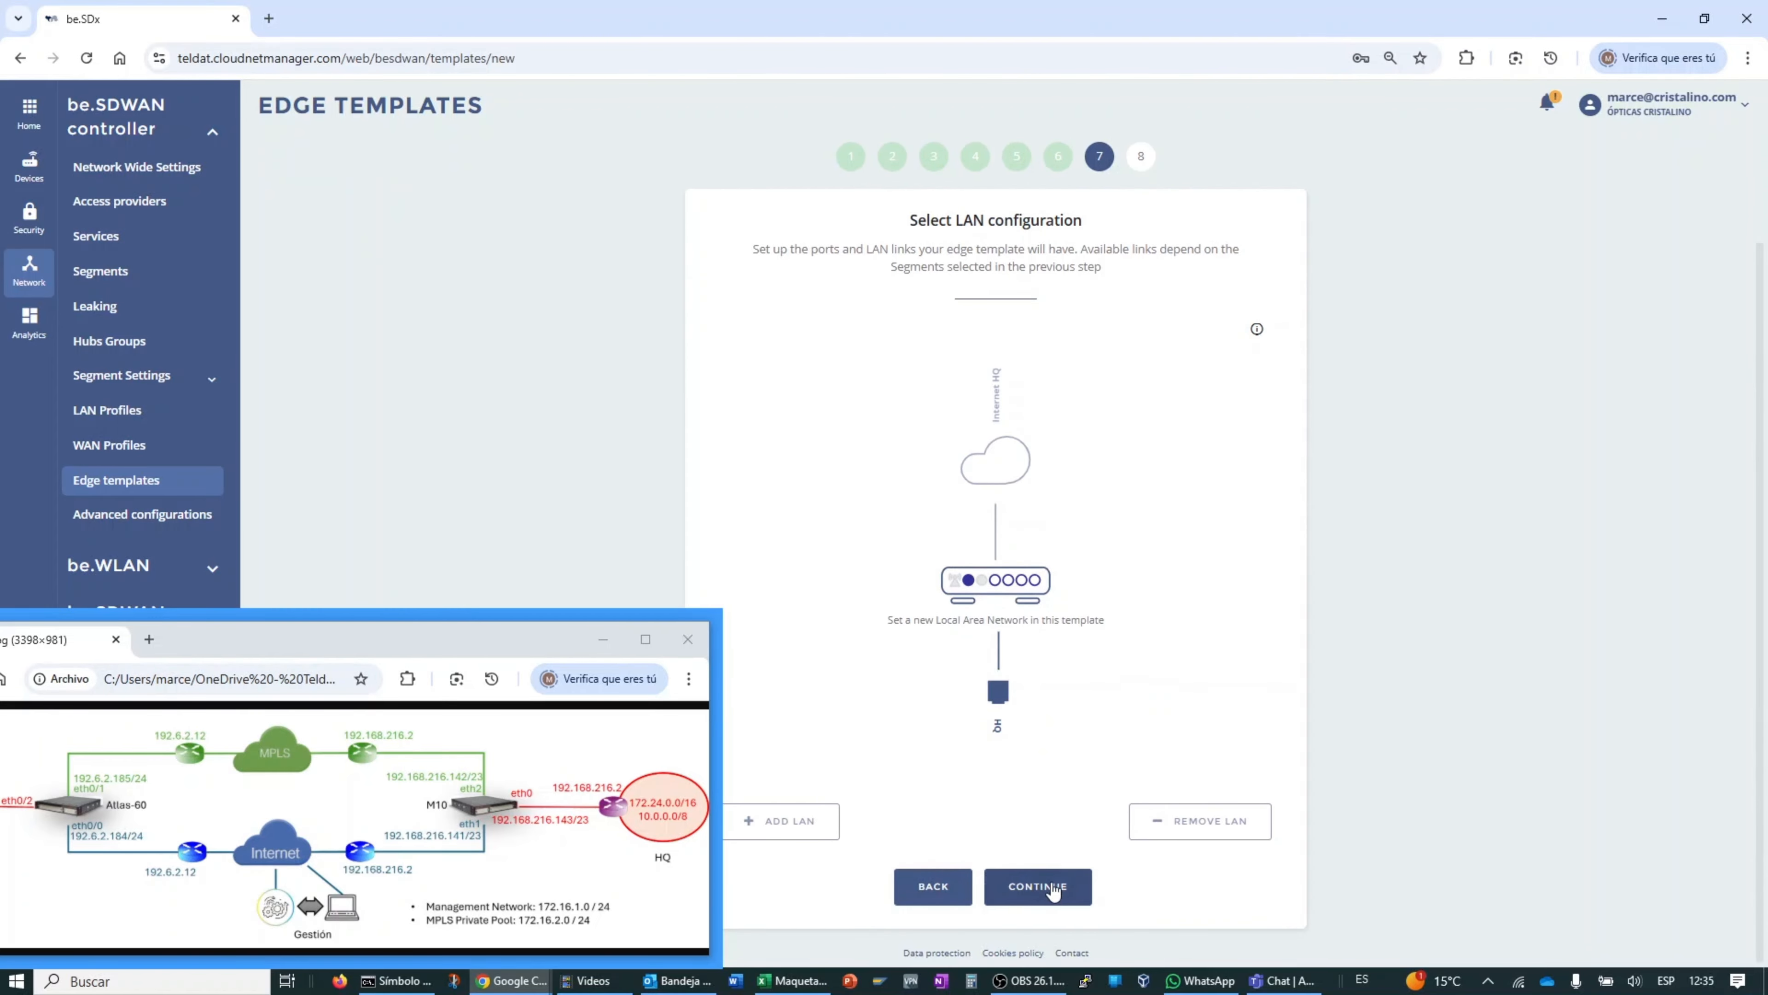
click(1044, 894)
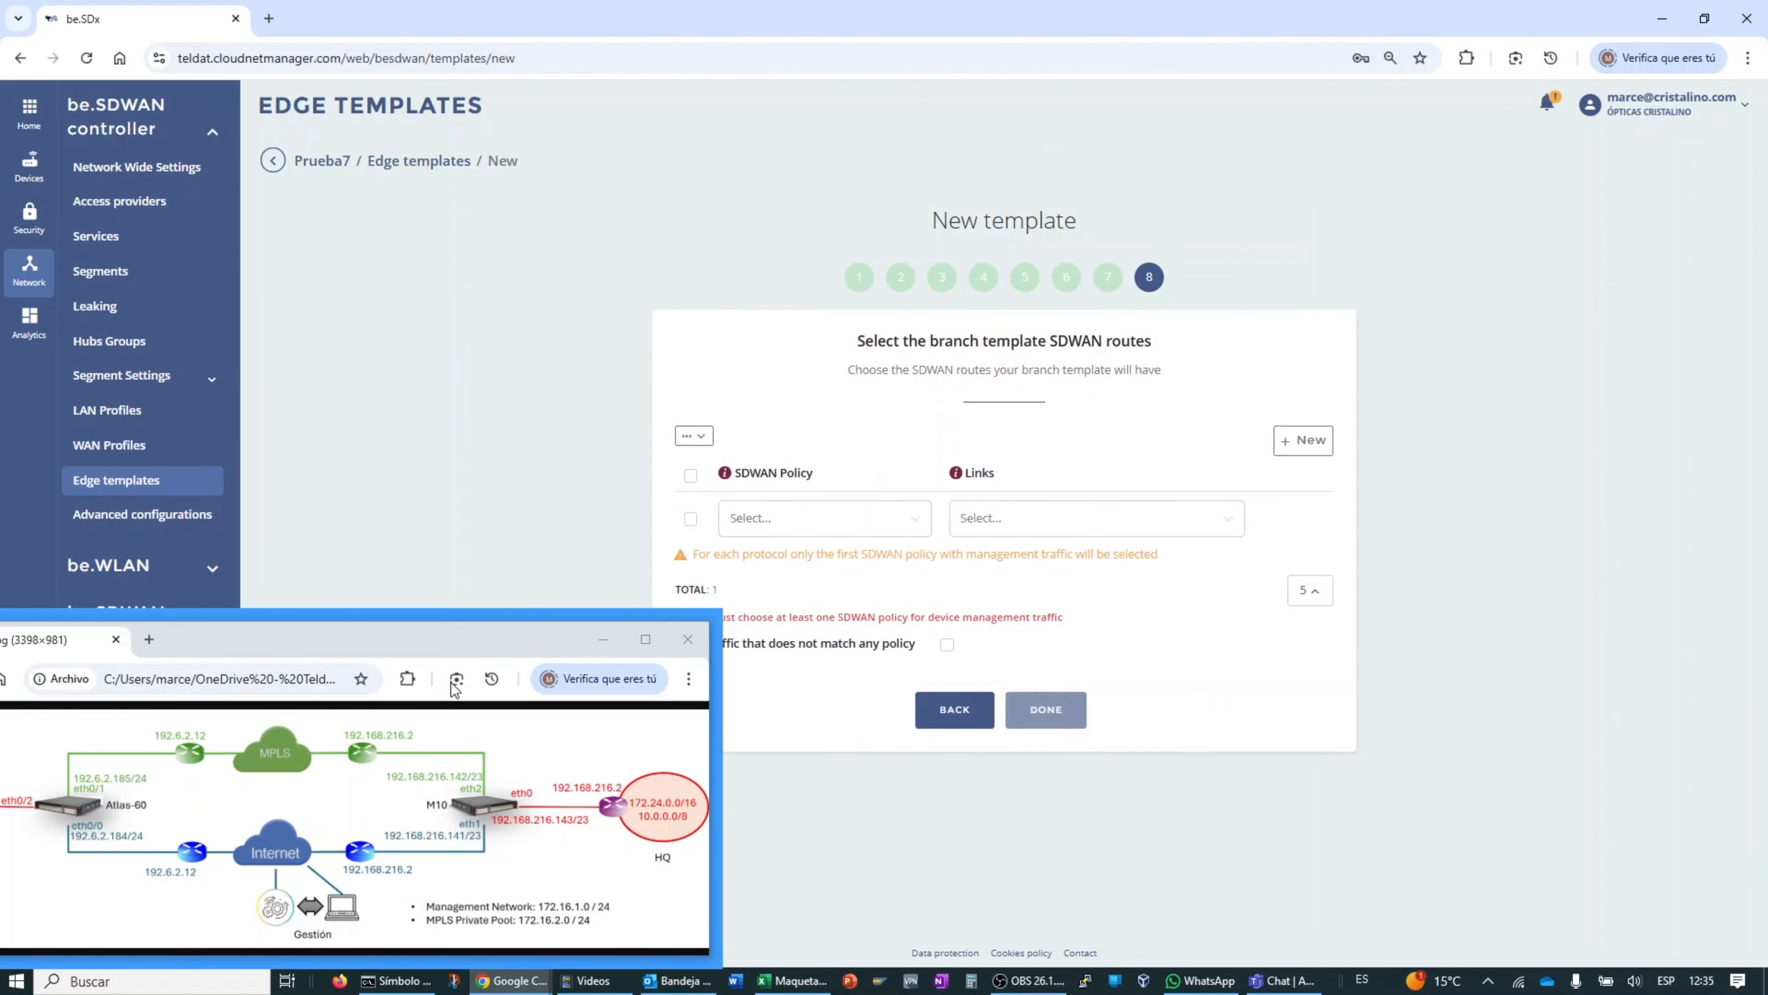
Step: Set the first SDWAN route to the Tráfico Gestión policy over the Internet HQ underlay link
drag(475, 651, 448, 644)
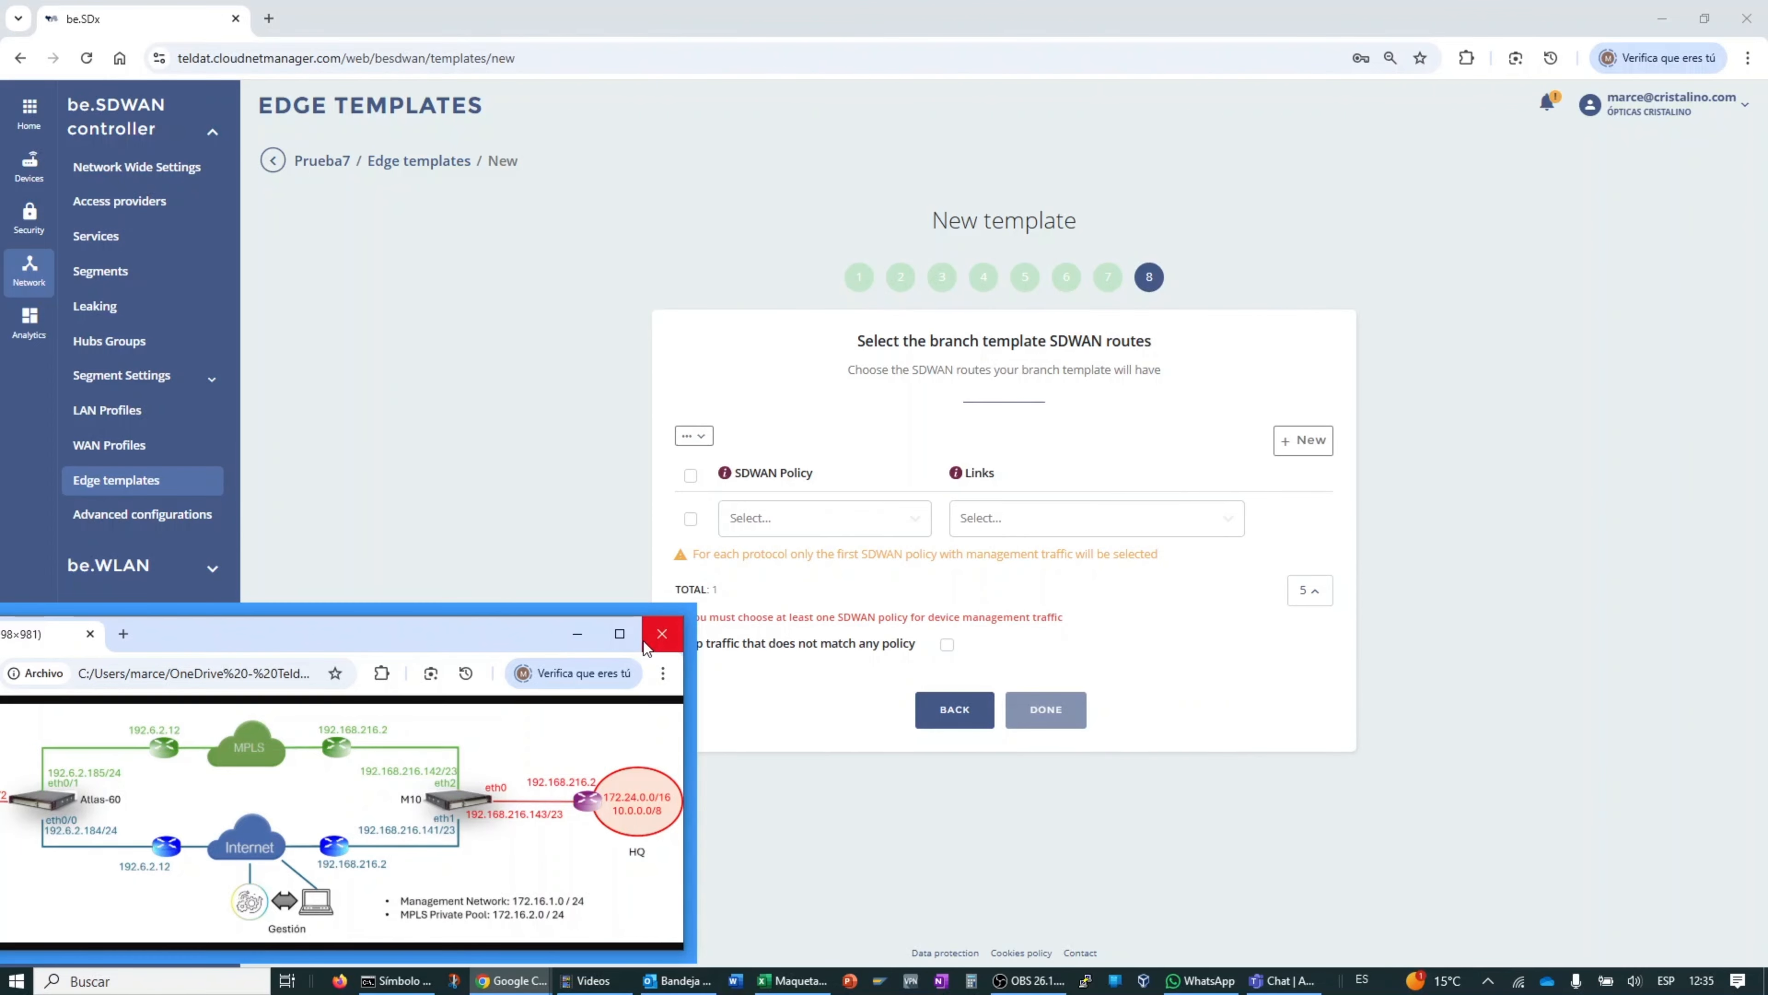
click(773, 518)
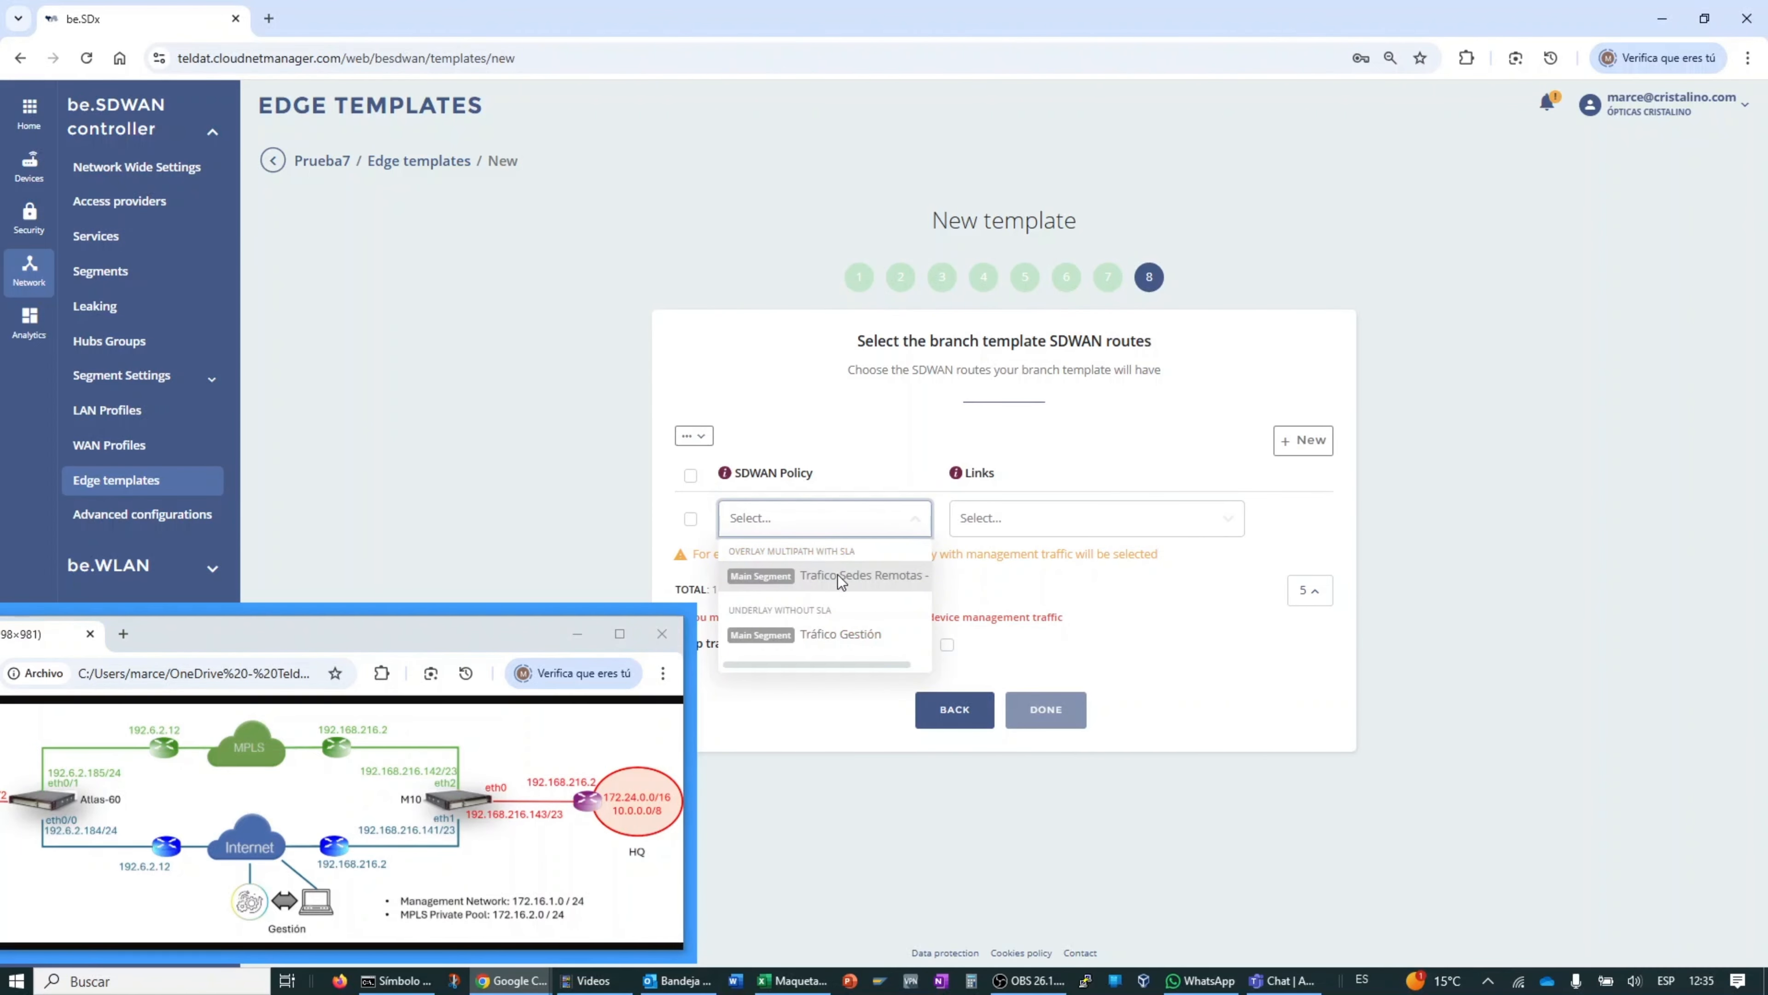
click(838, 630)
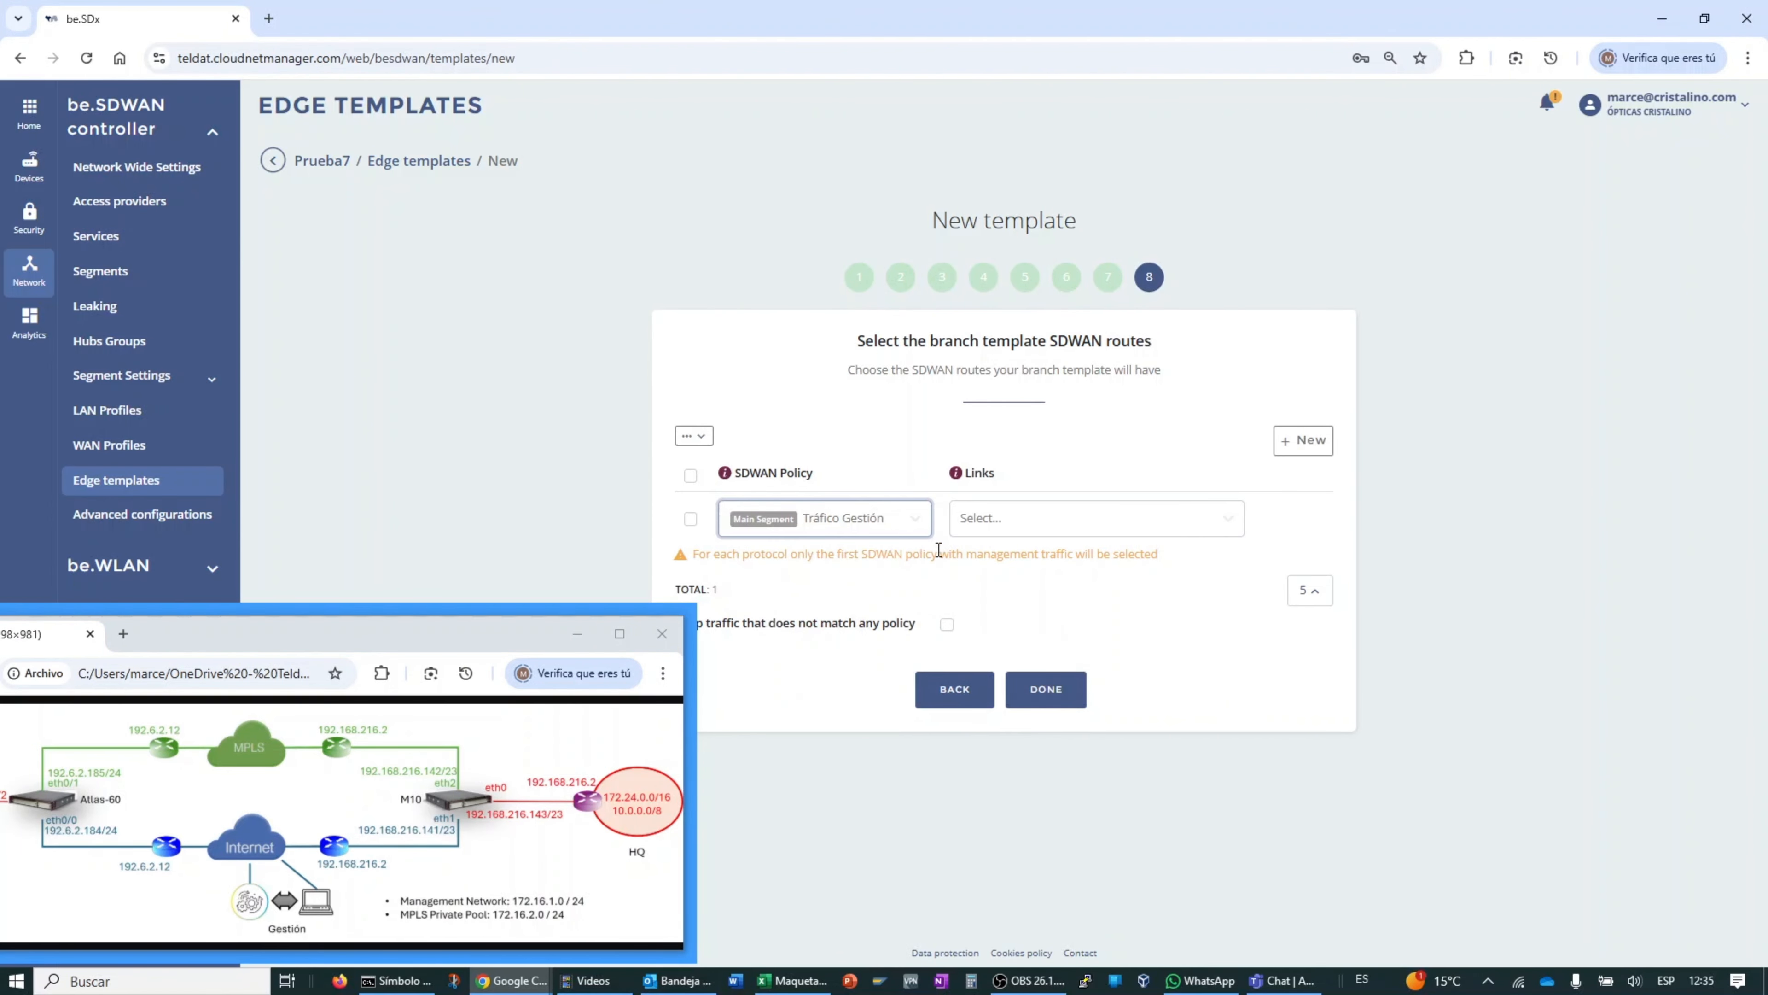
click(1030, 528)
click(1029, 554)
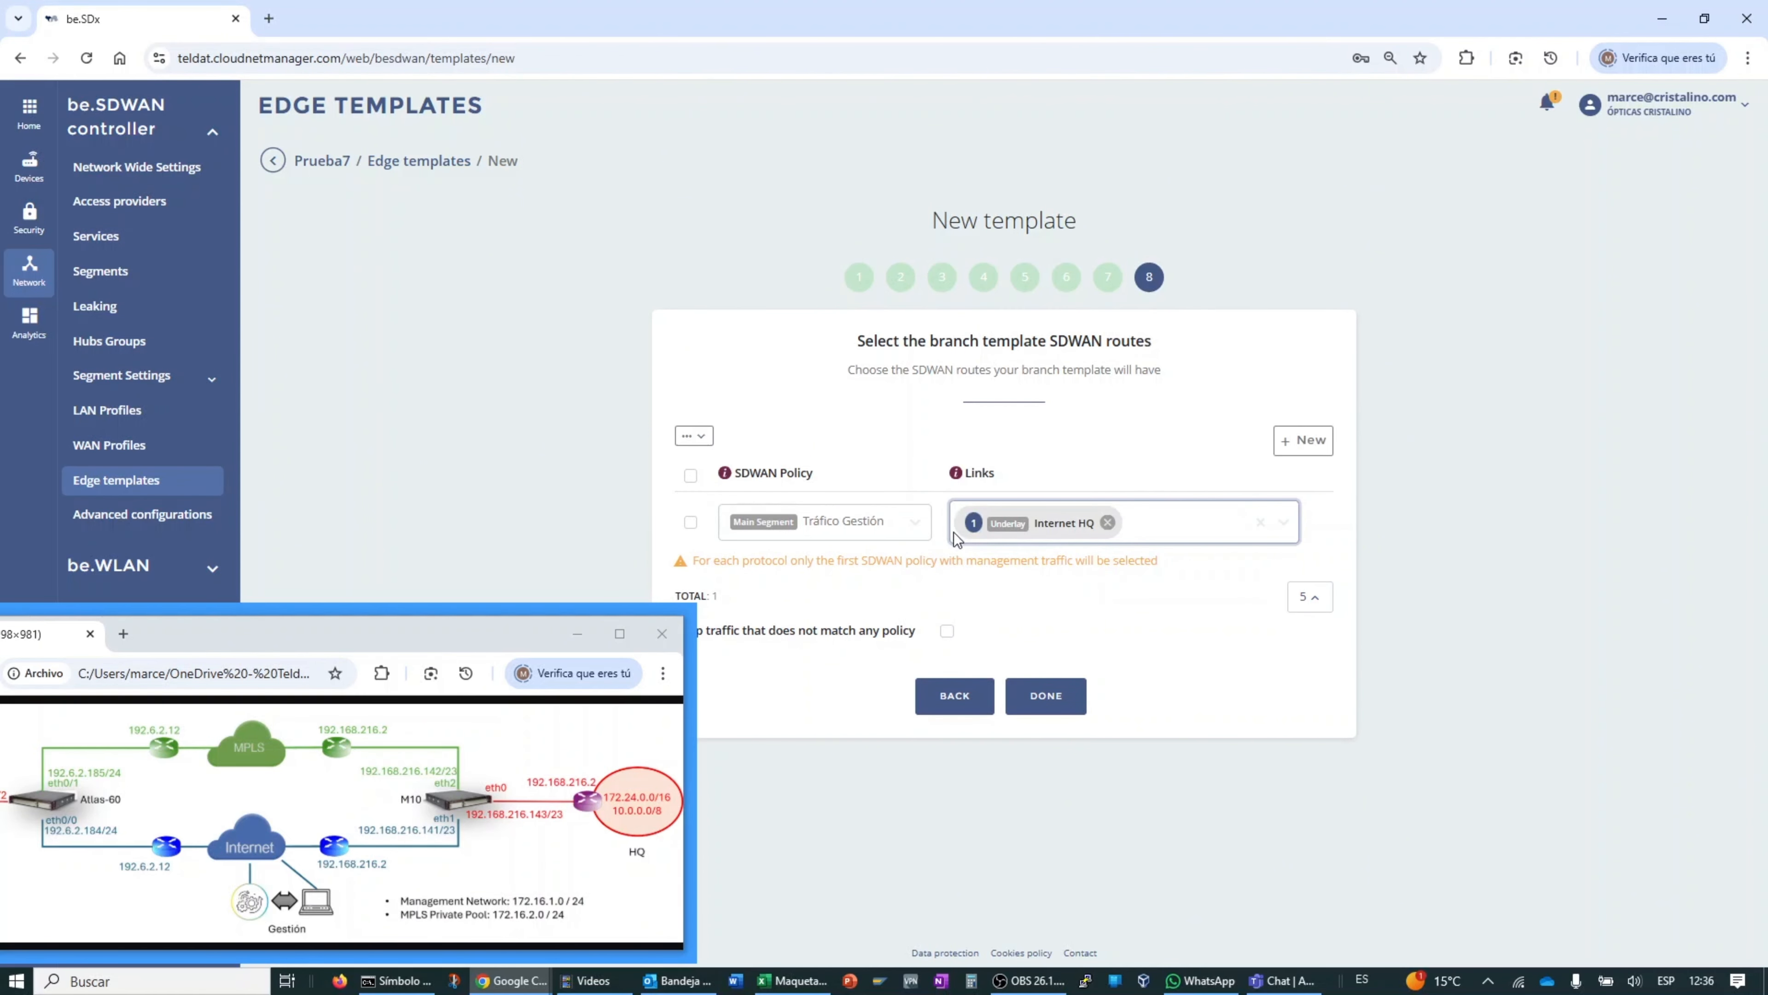
click(1300, 440)
click(901, 584)
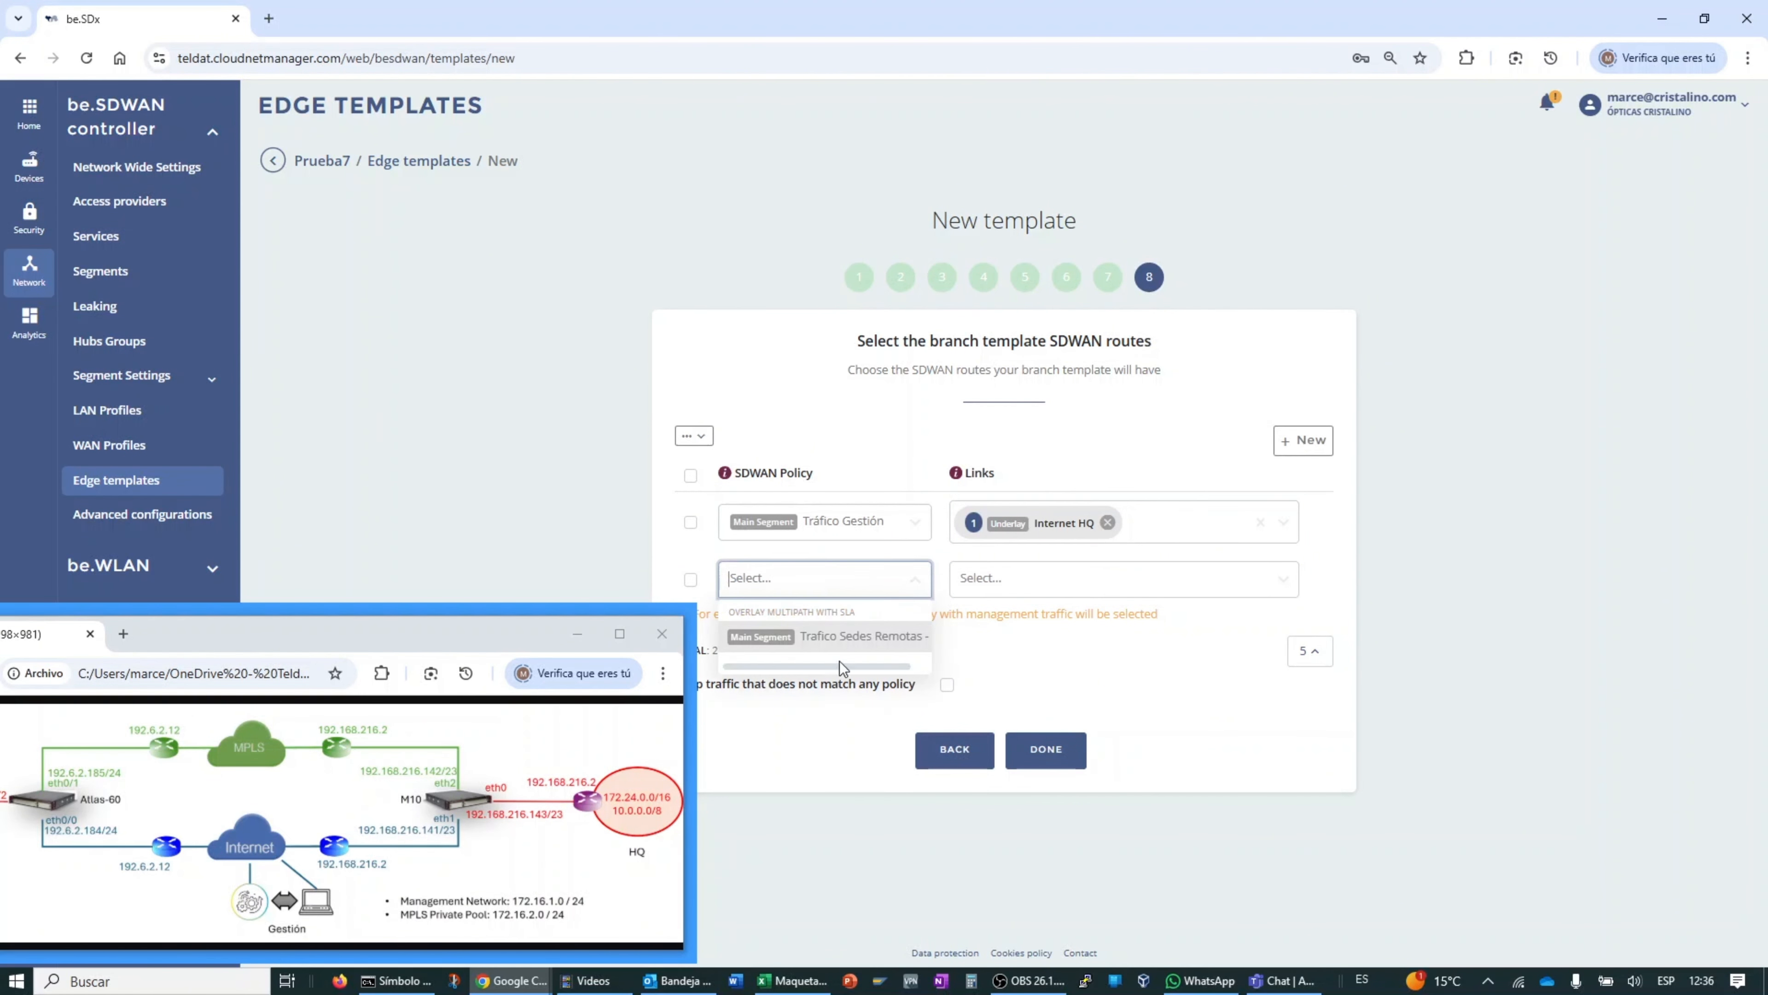
click(831, 638)
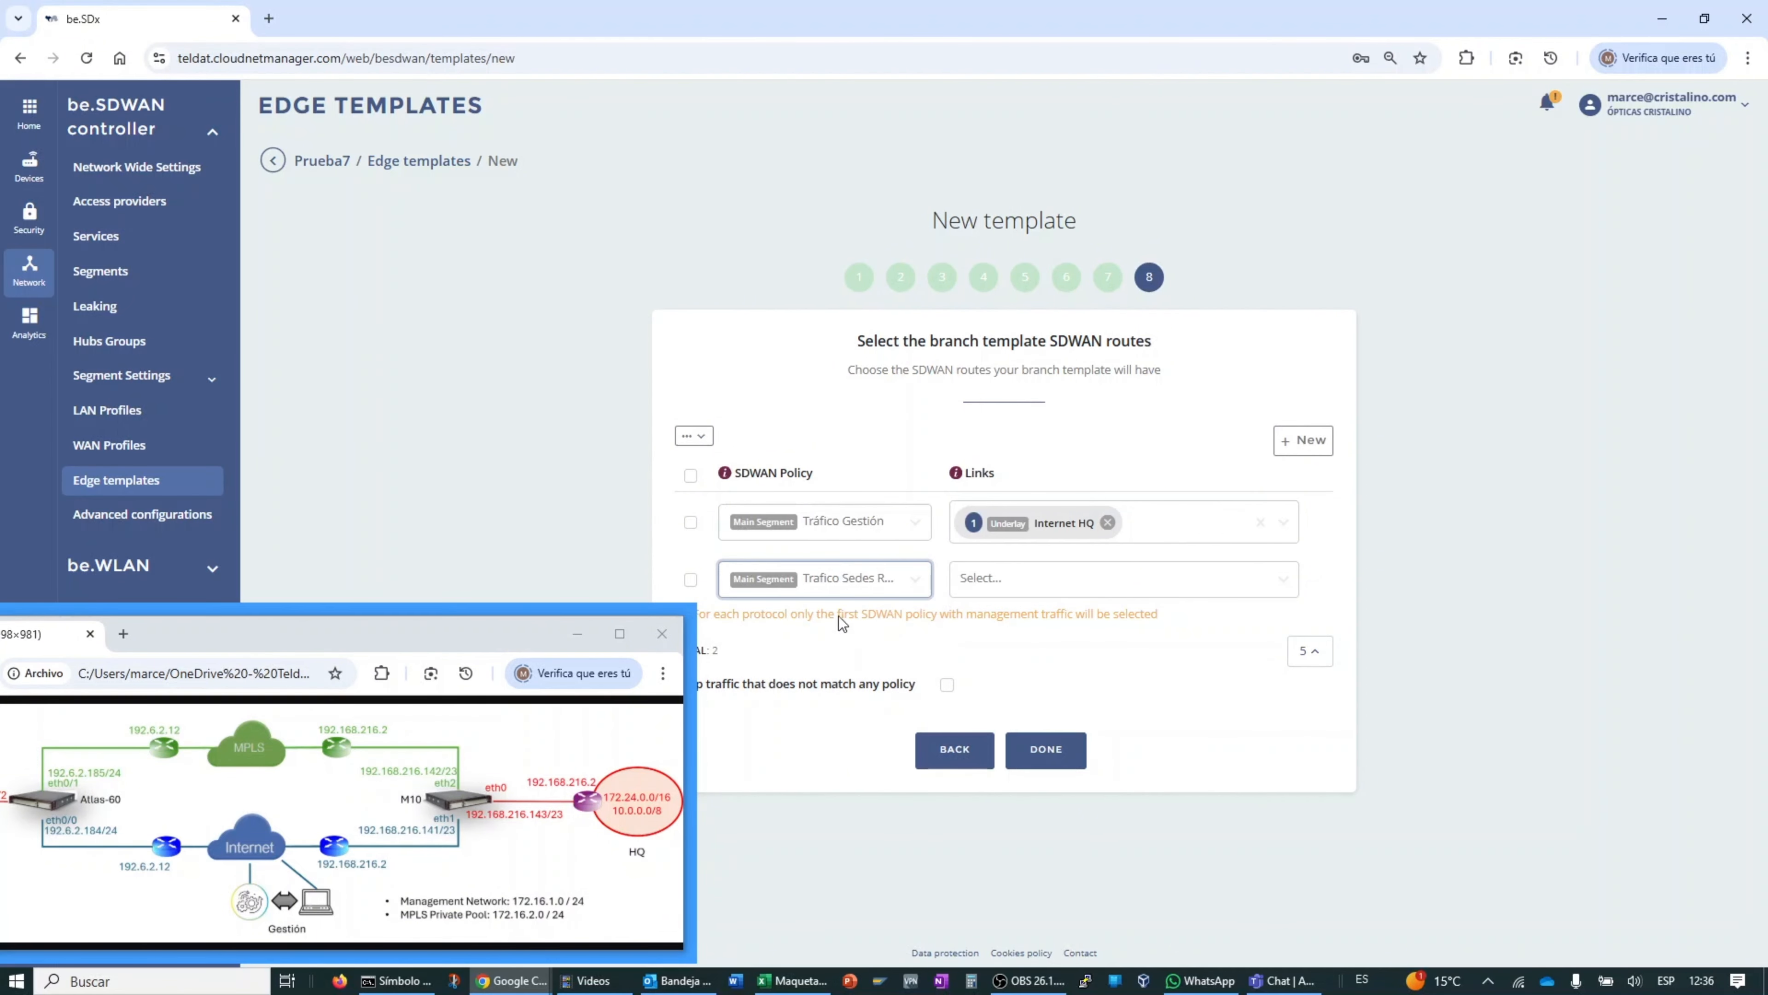
click(690, 581)
click(702, 435)
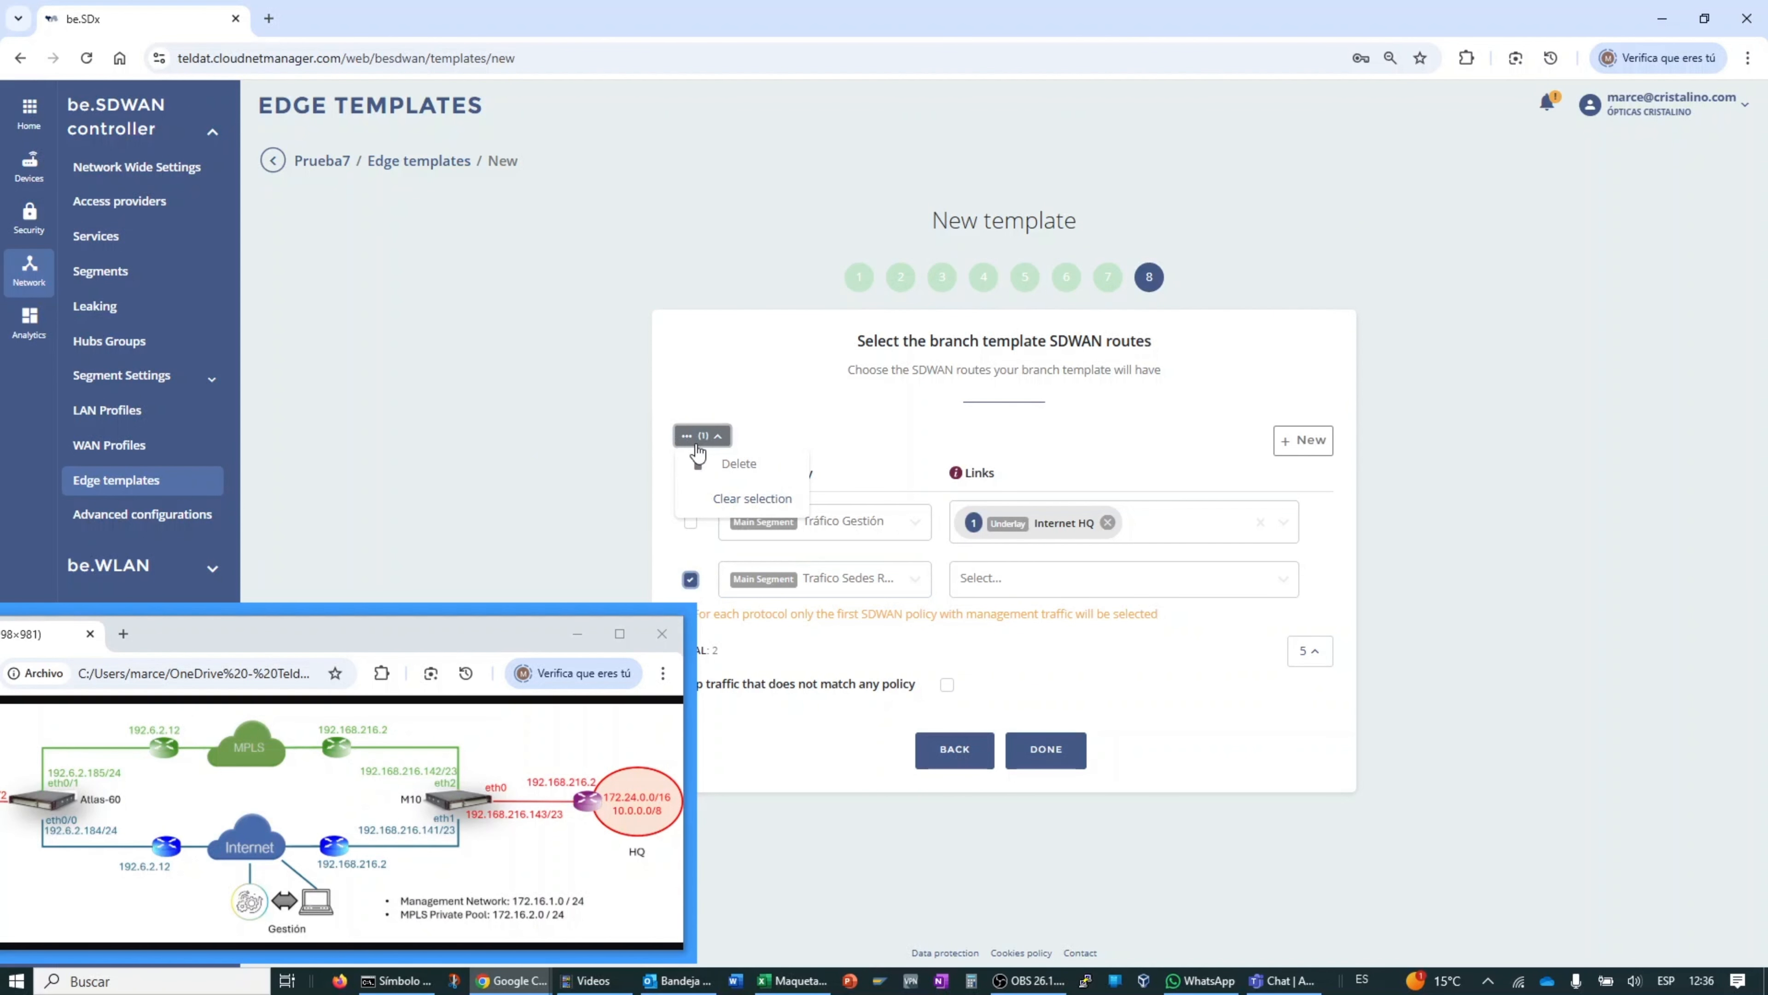
click(738, 464)
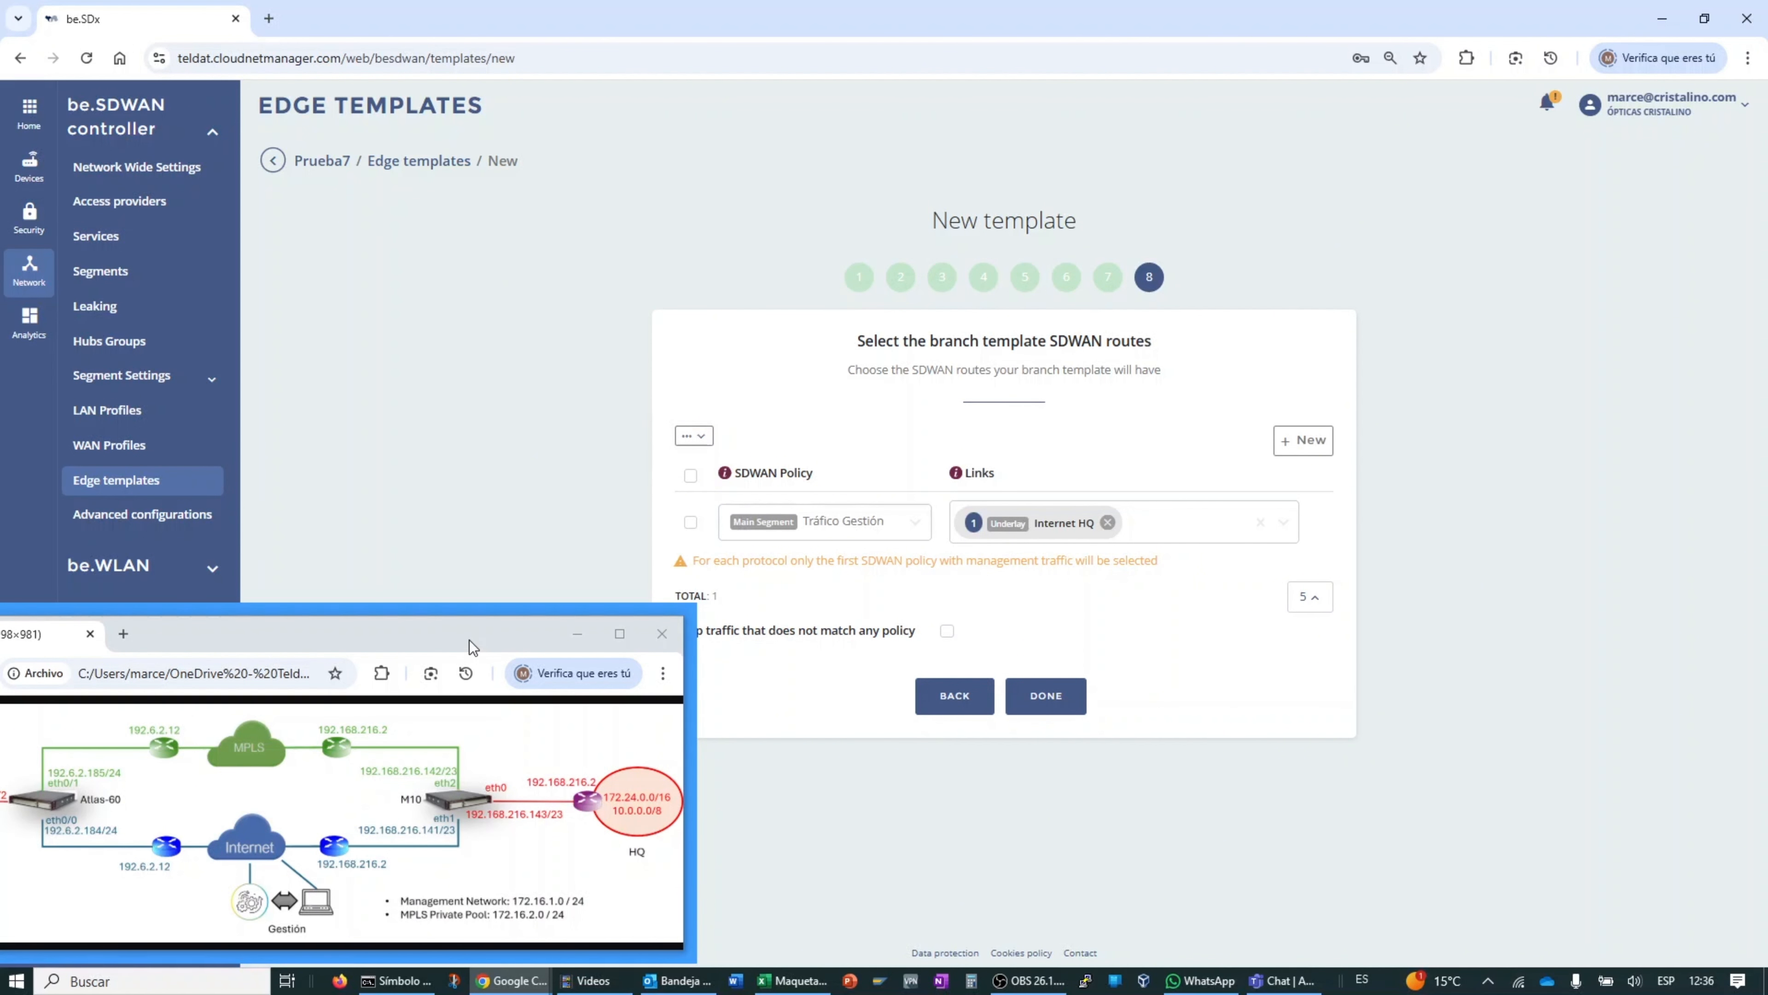
Step: Compare the SDWAN routes with the network diagram and finish creating the HQ edge template
drag(470, 638, 666, 632)
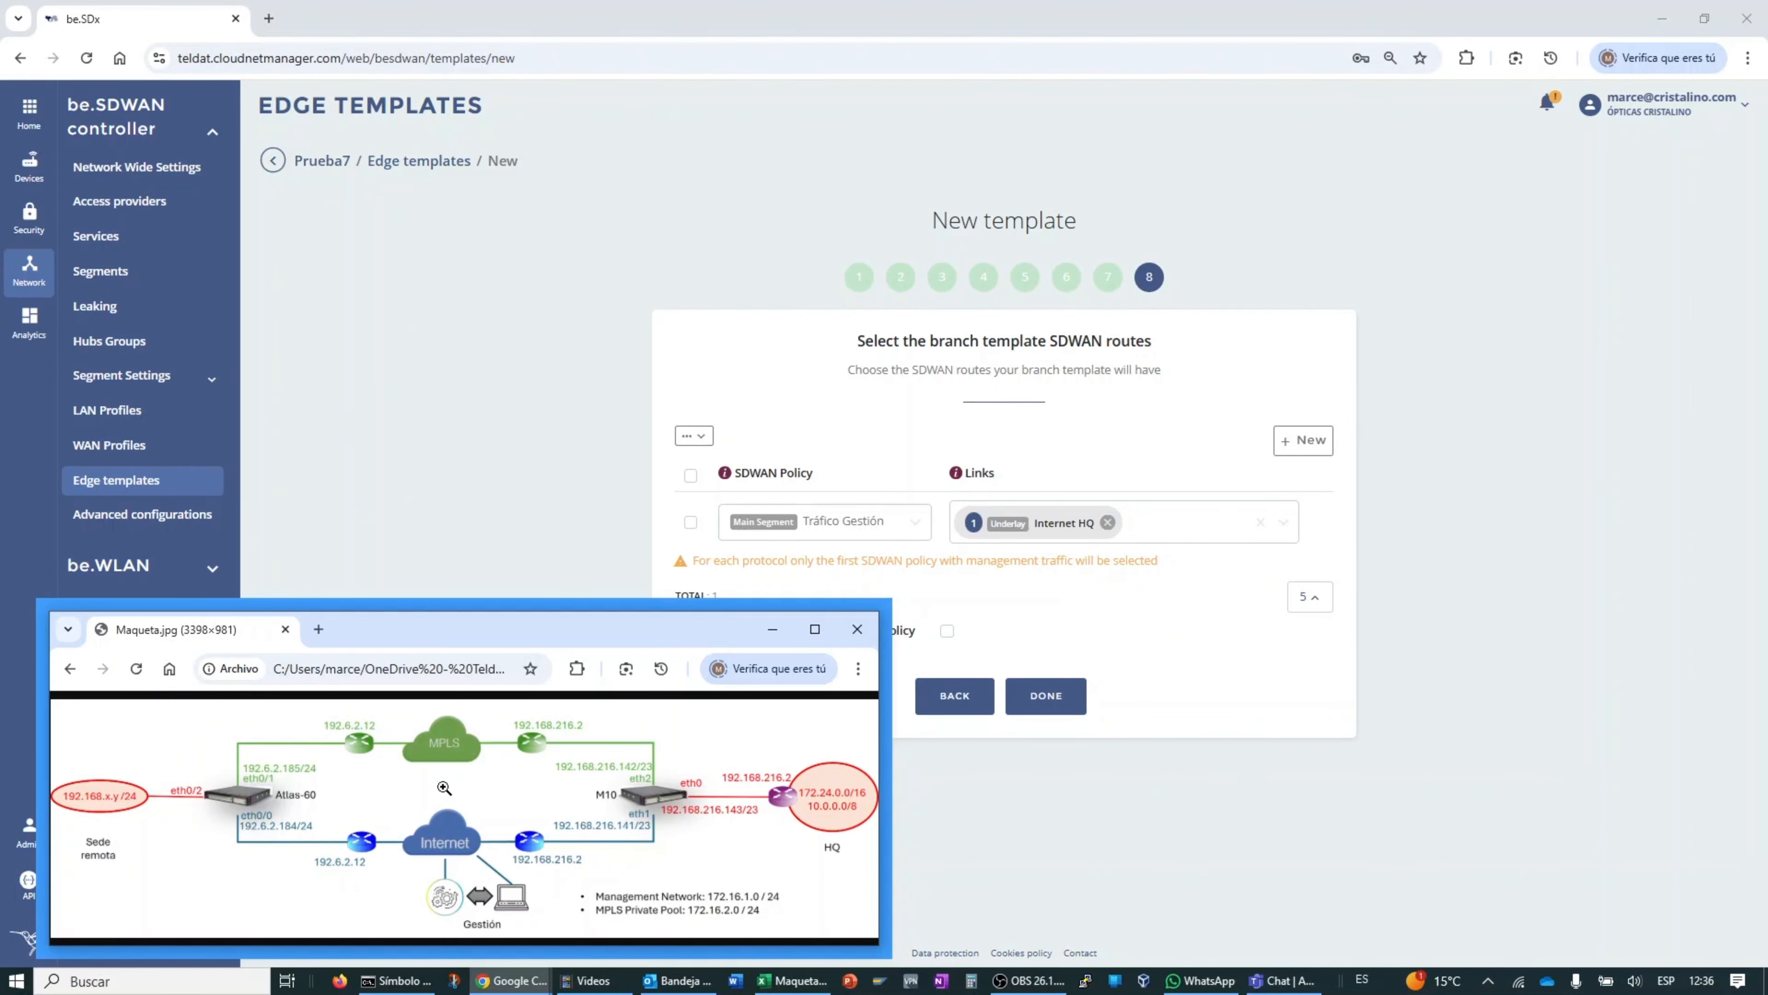
drag(524, 626, 312, 649)
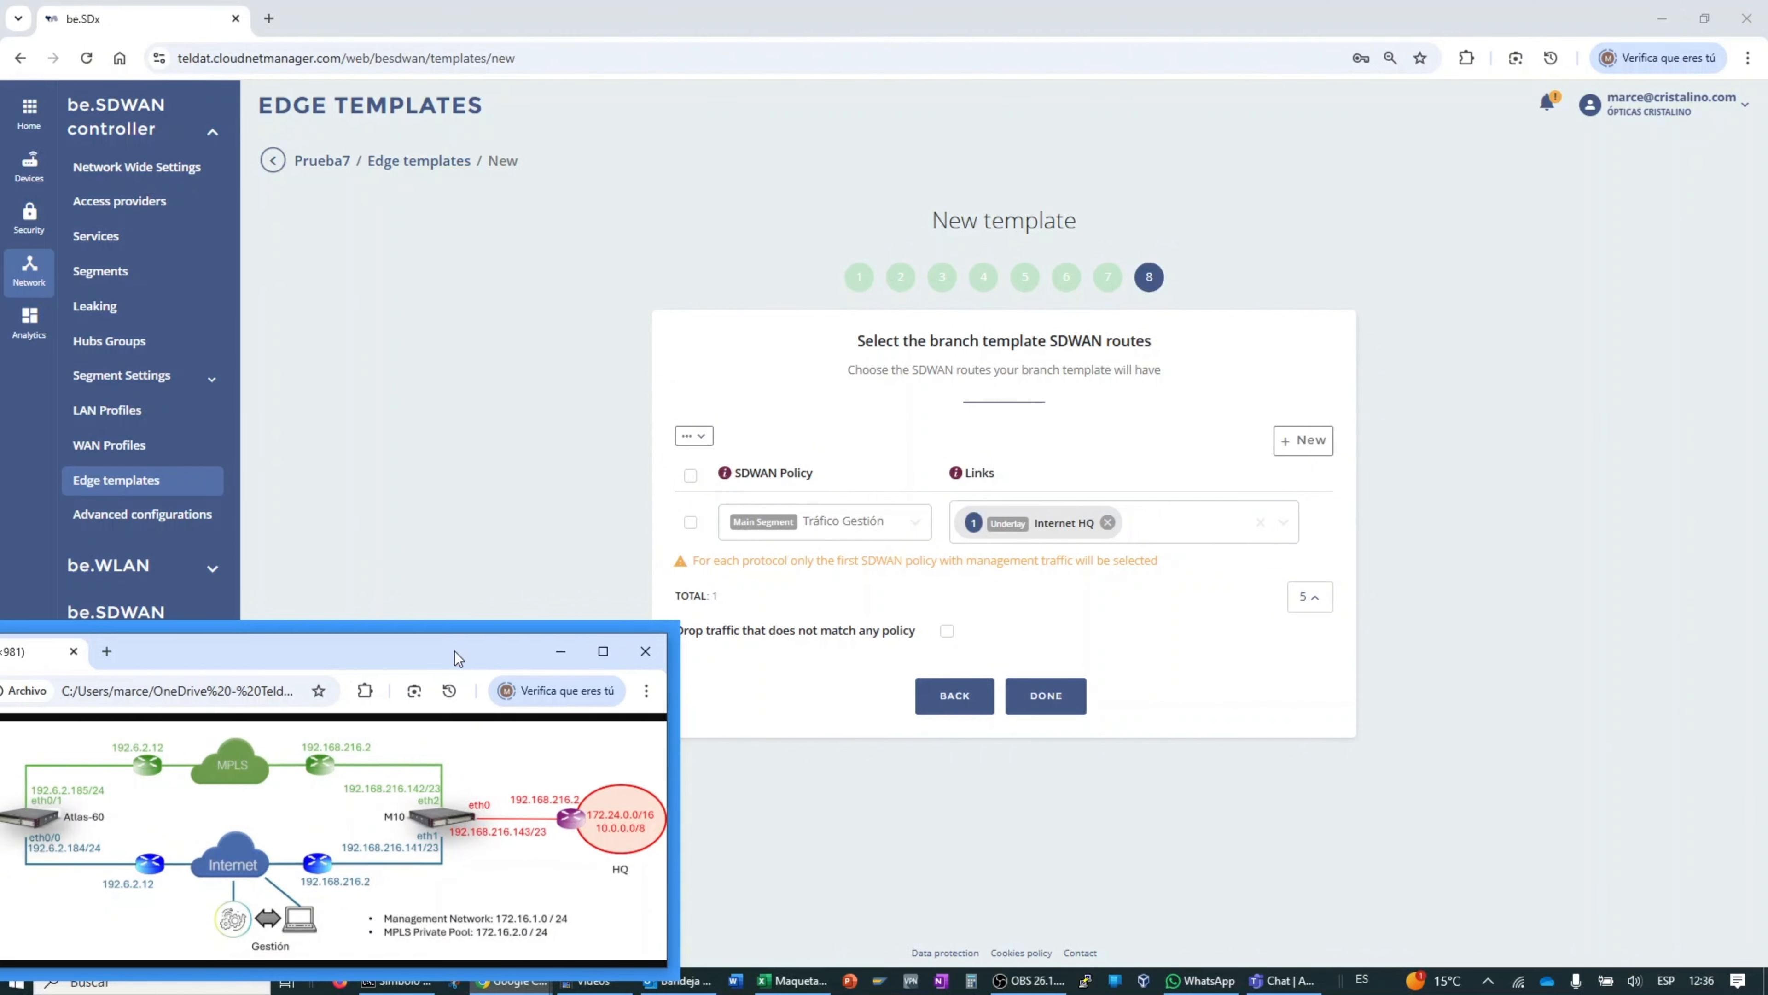
drag(457, 658, 437, 662)
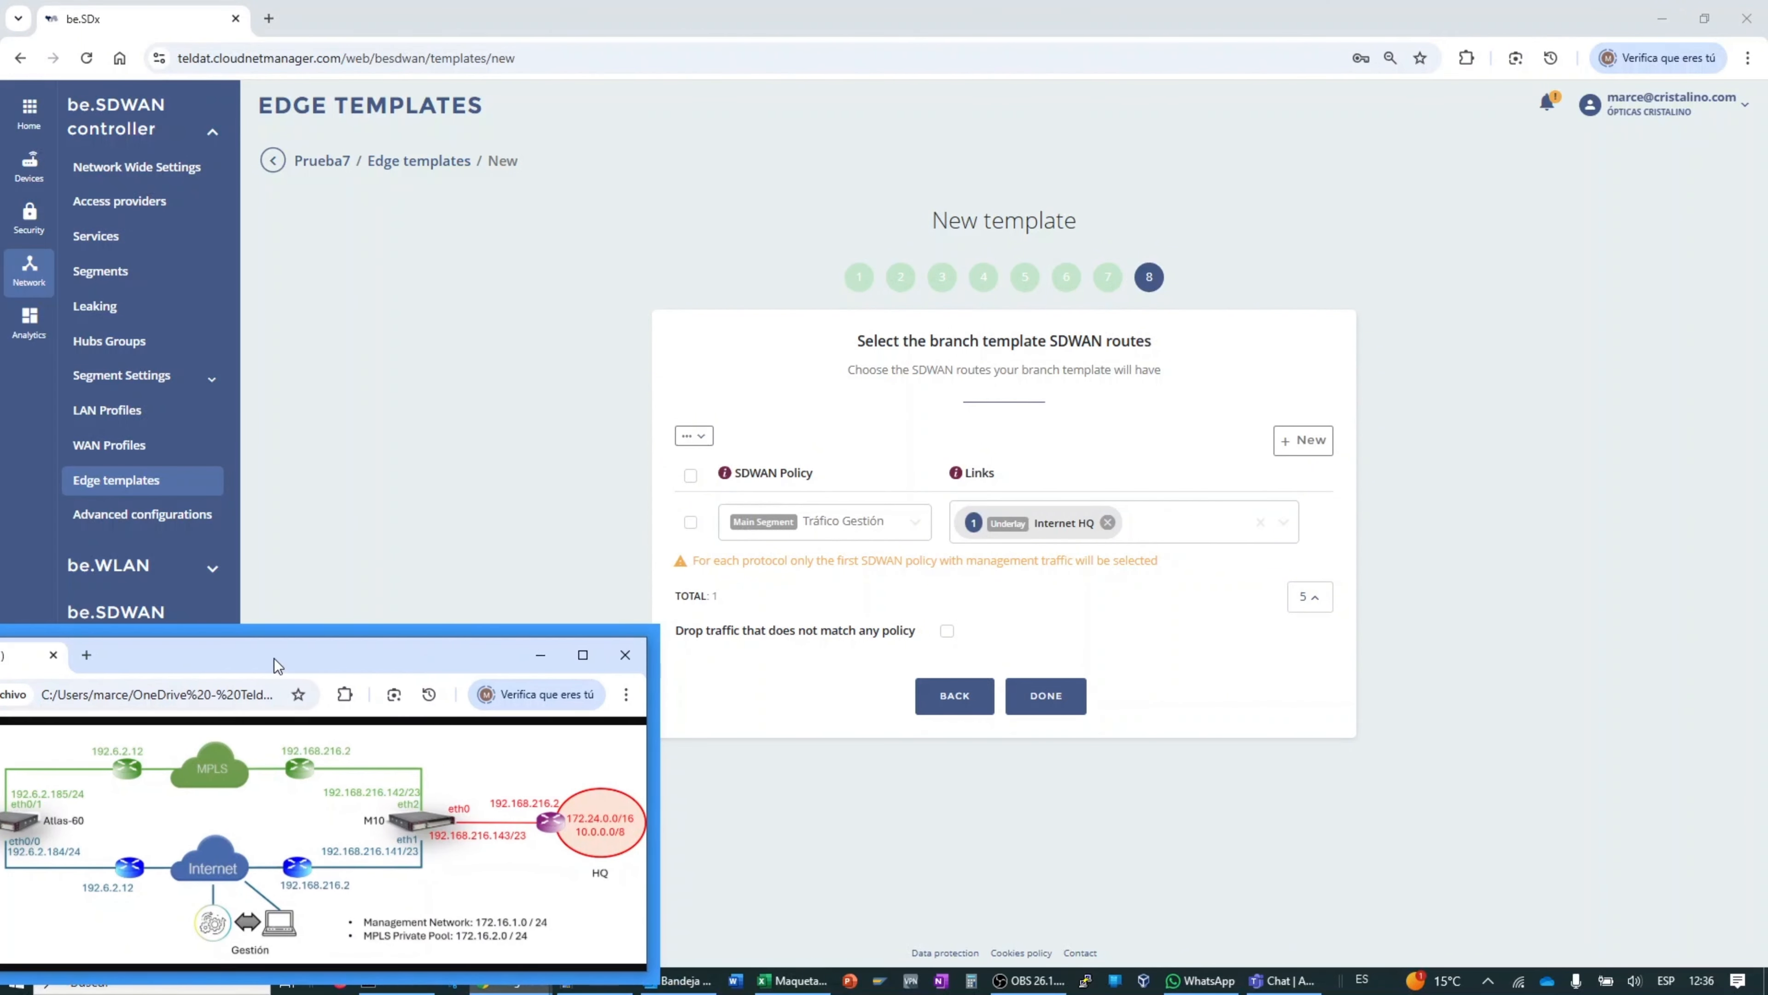
drag(278, 665, 529, 652)
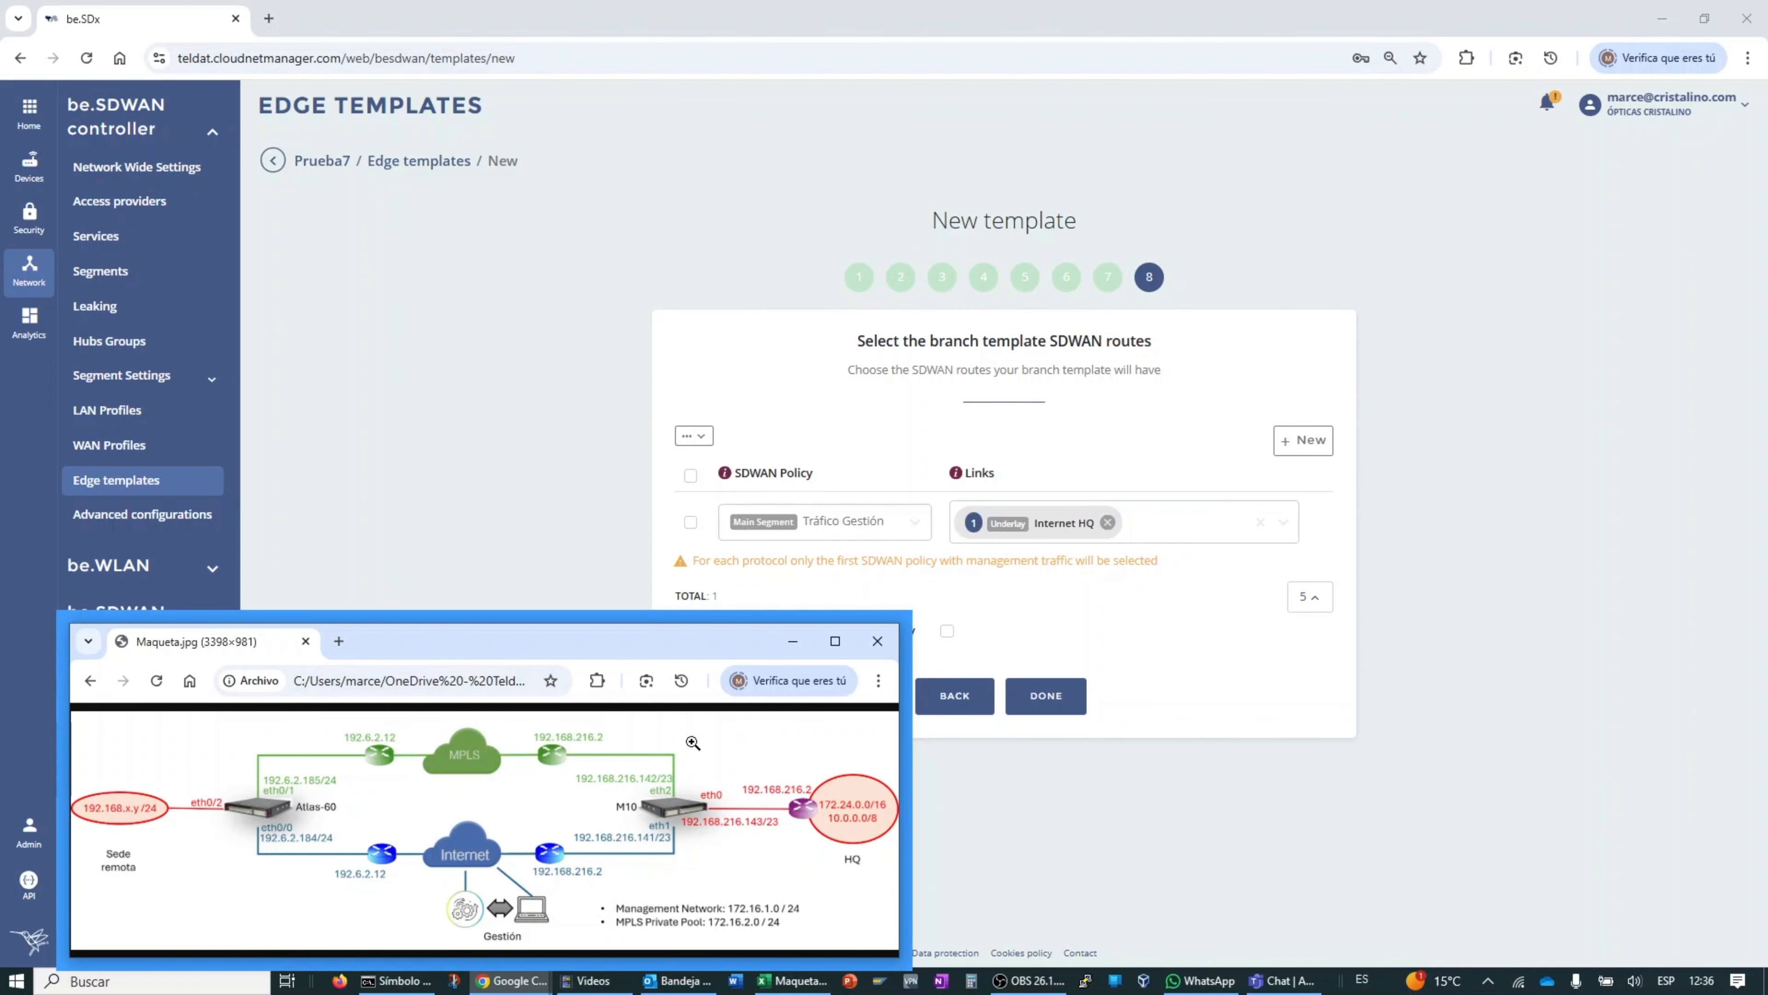
drag(717, 657, 407, 669)
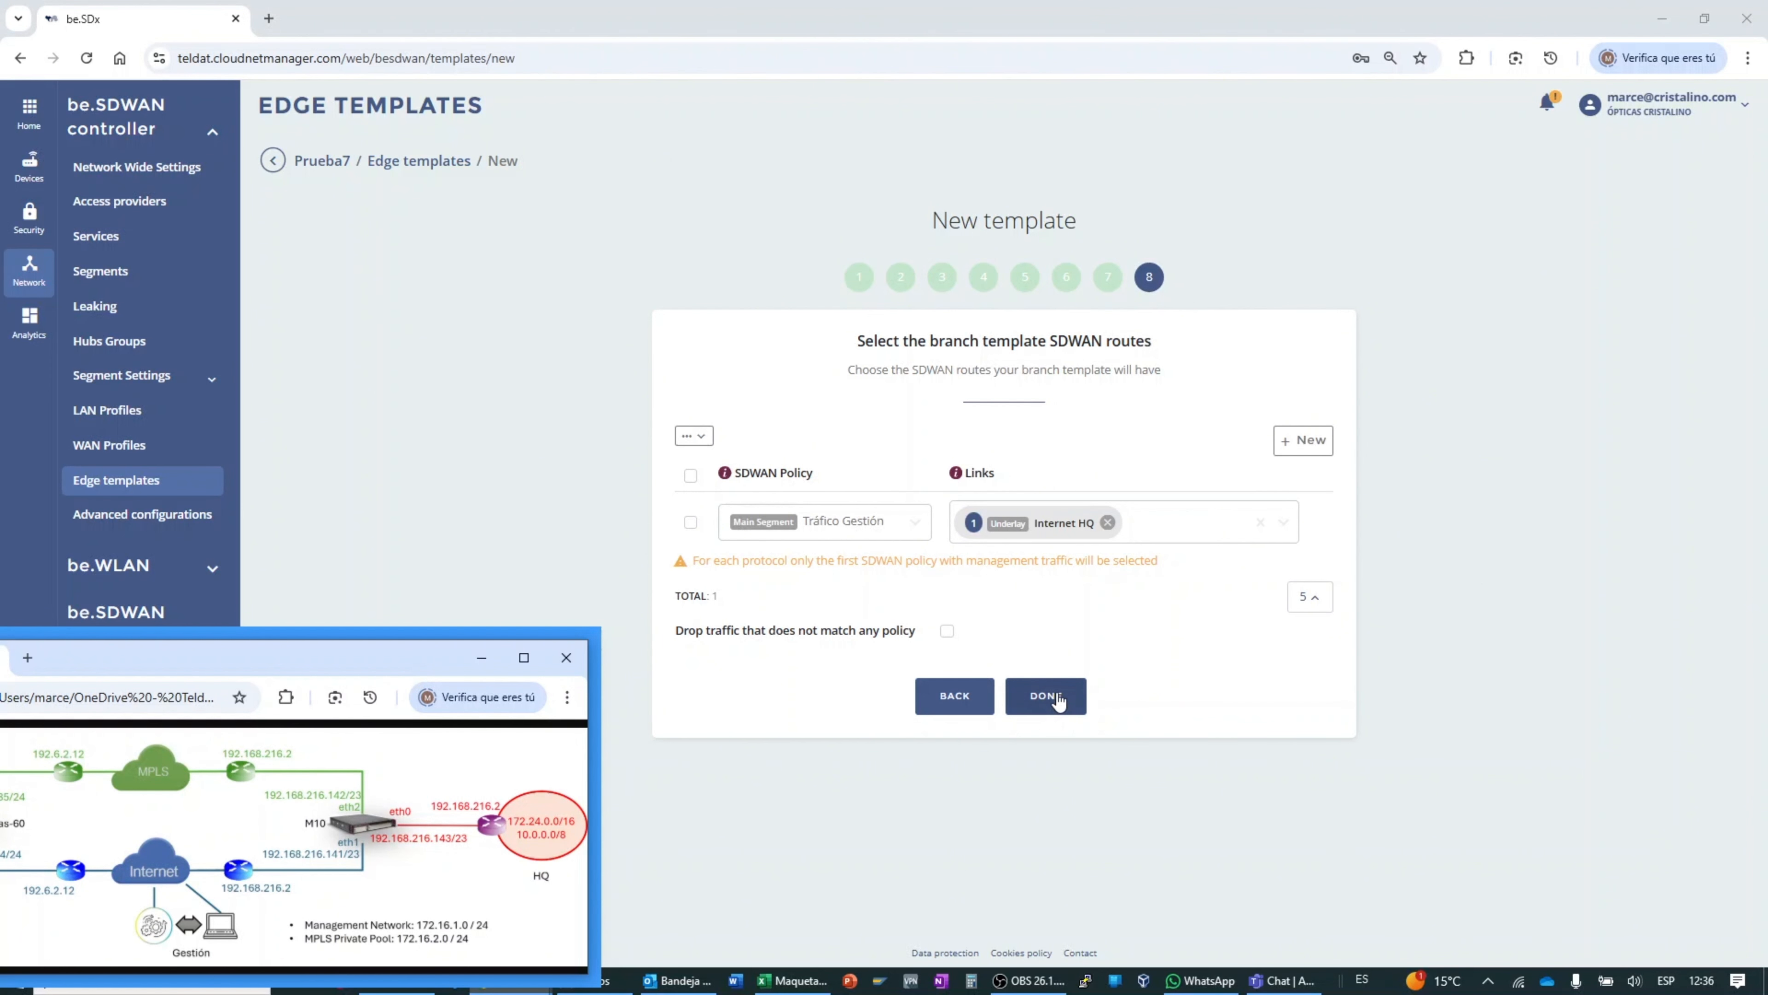
click(1046, 696)
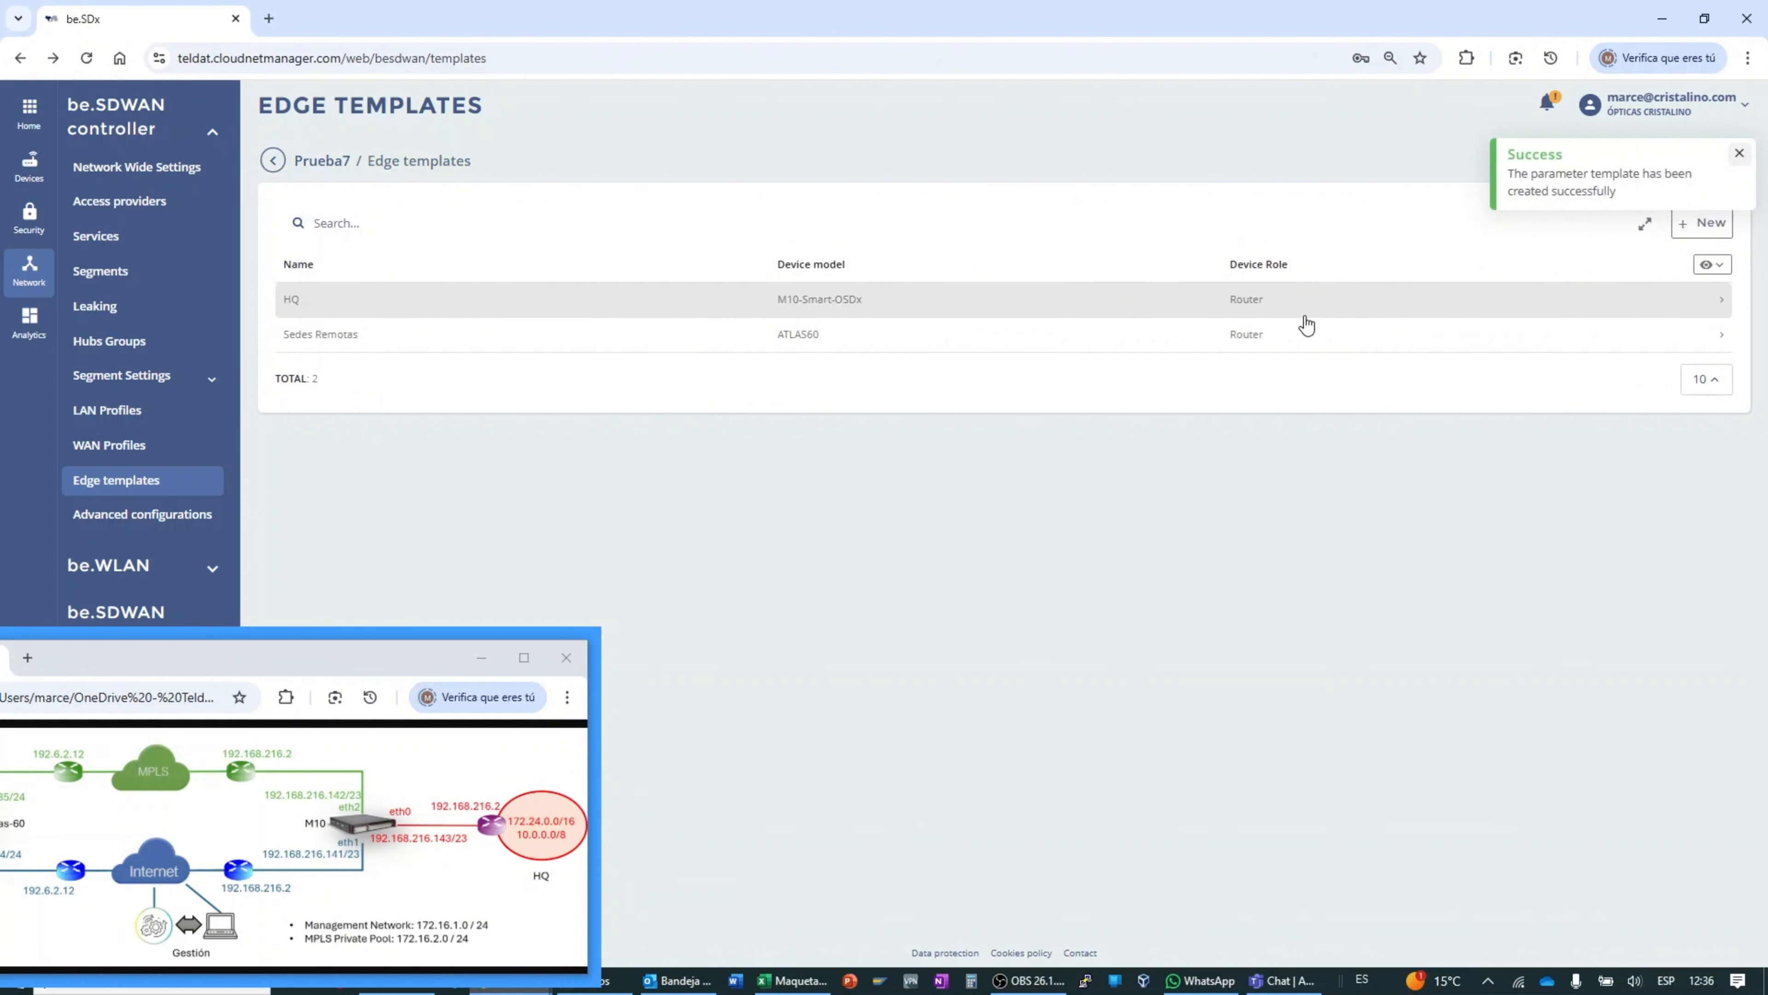
Step: Open the HQ template's SDWAN routes and enable dropping traffic that does not match any policy
click(861, 307)
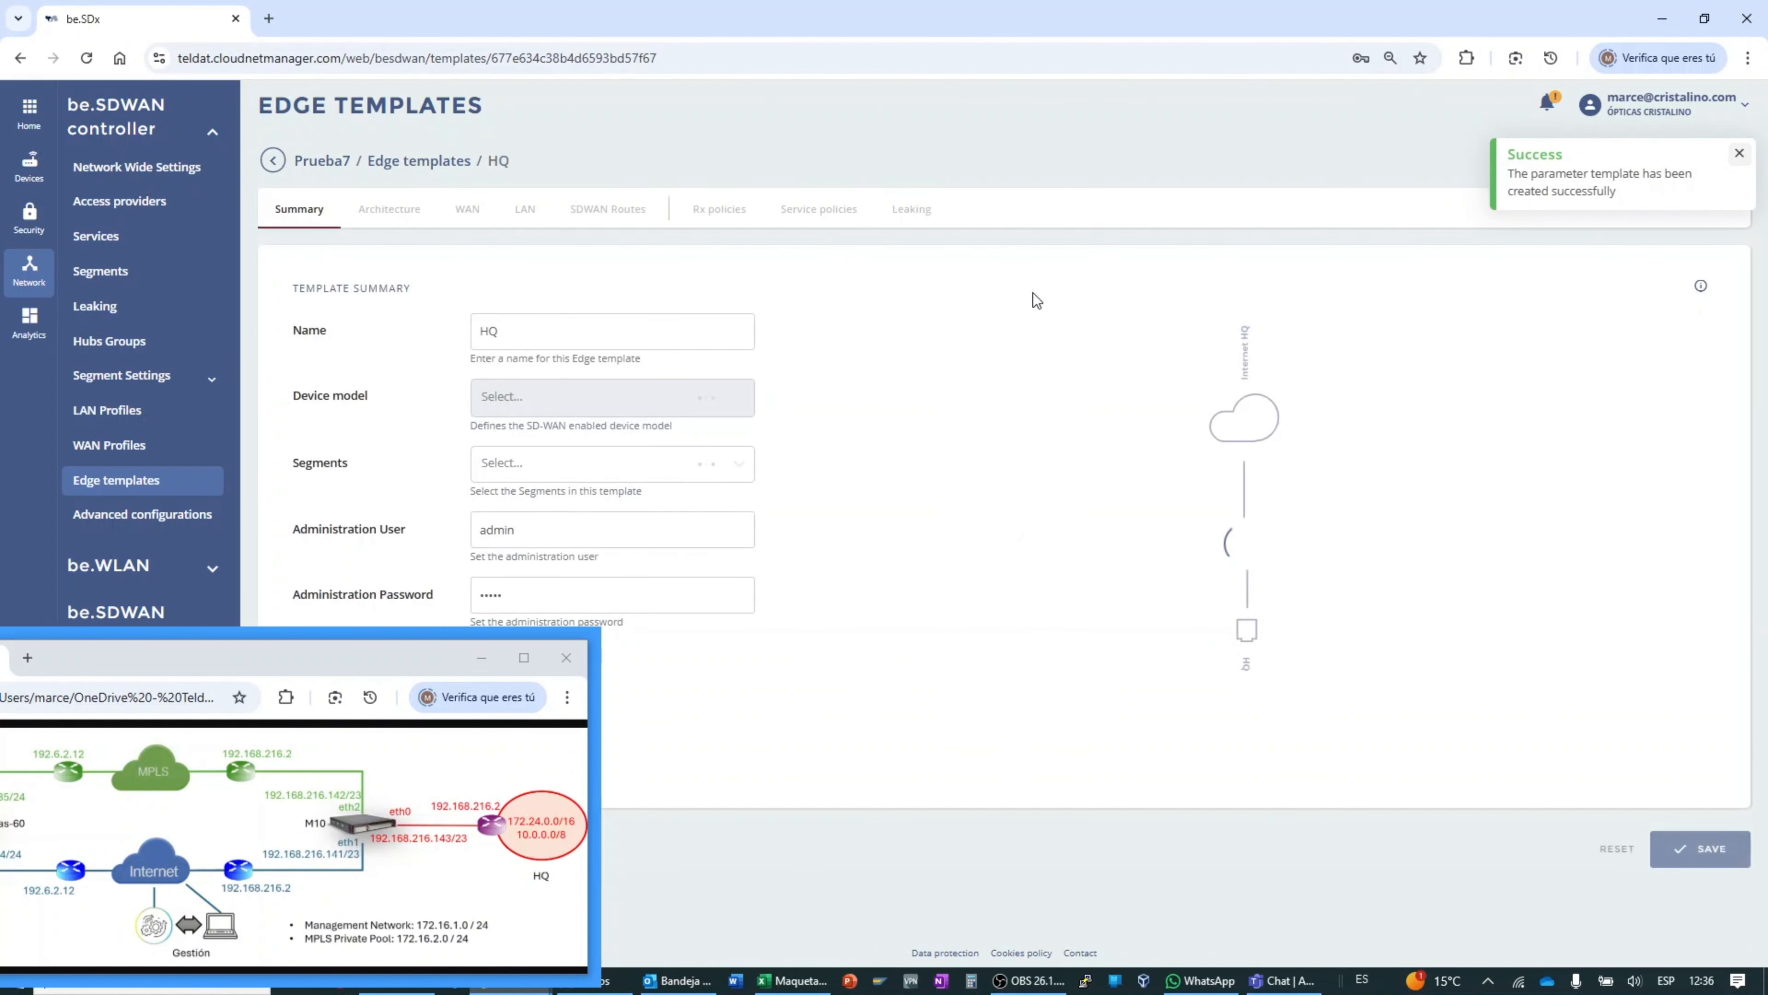
click(714, 214)
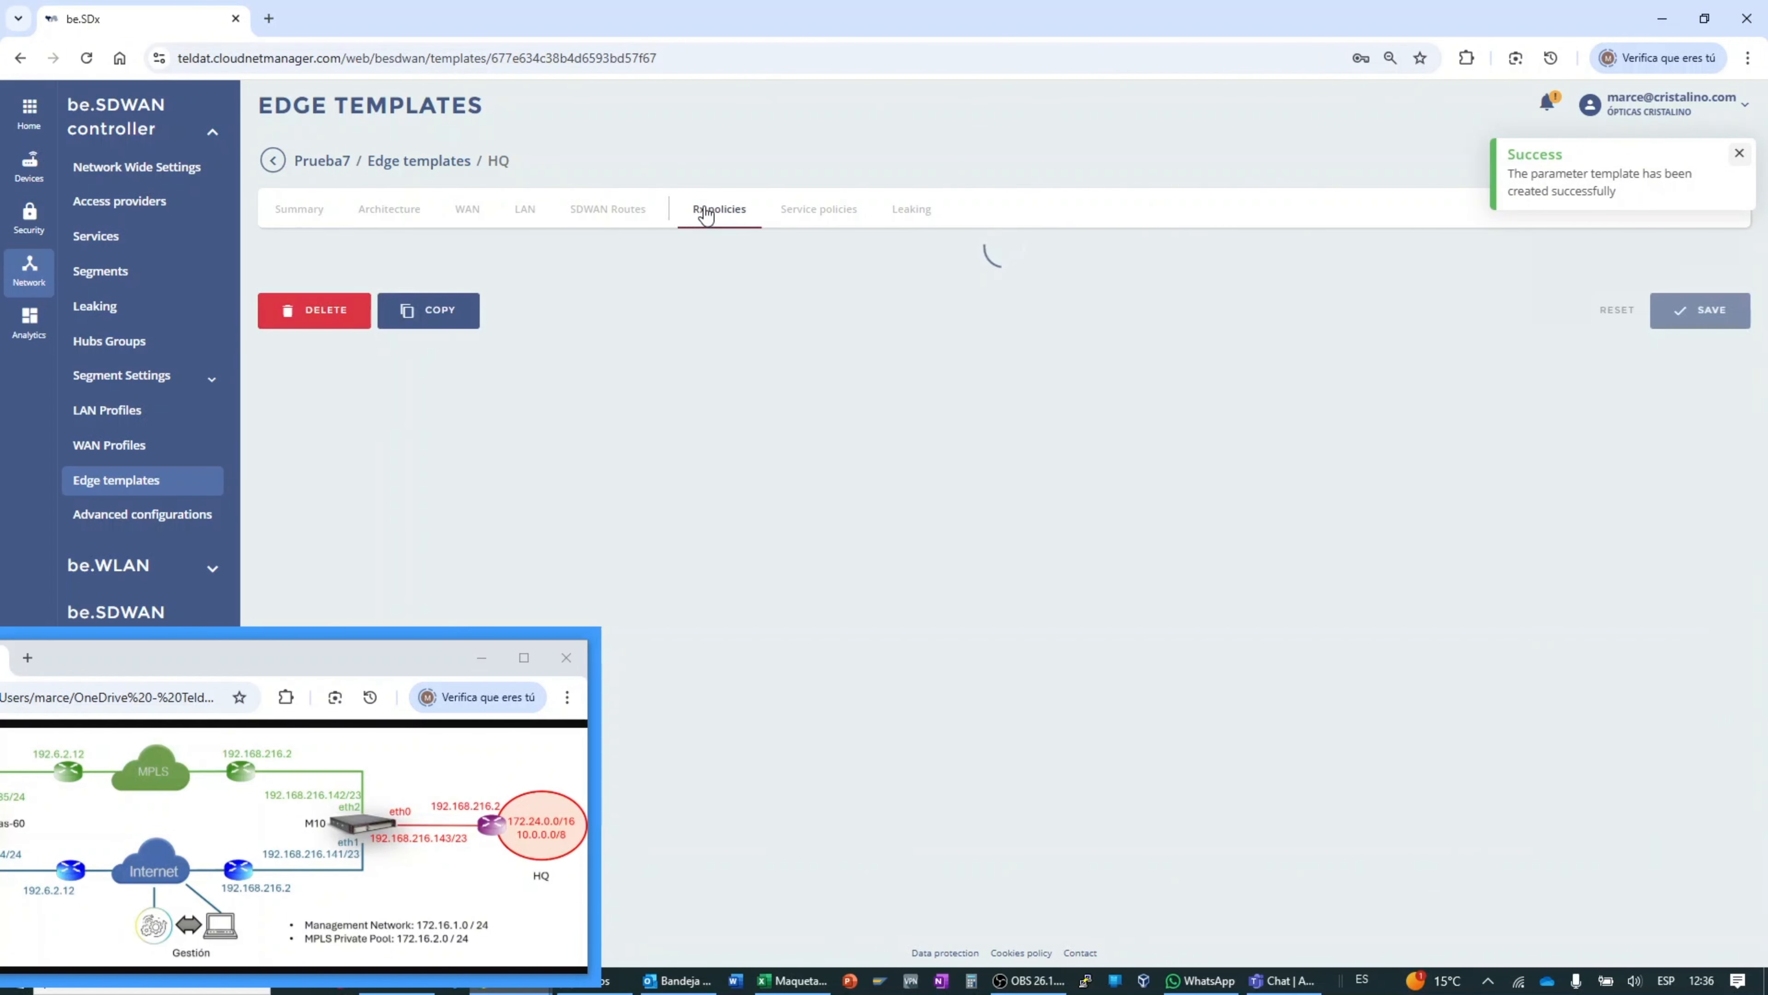
click(625, 216)
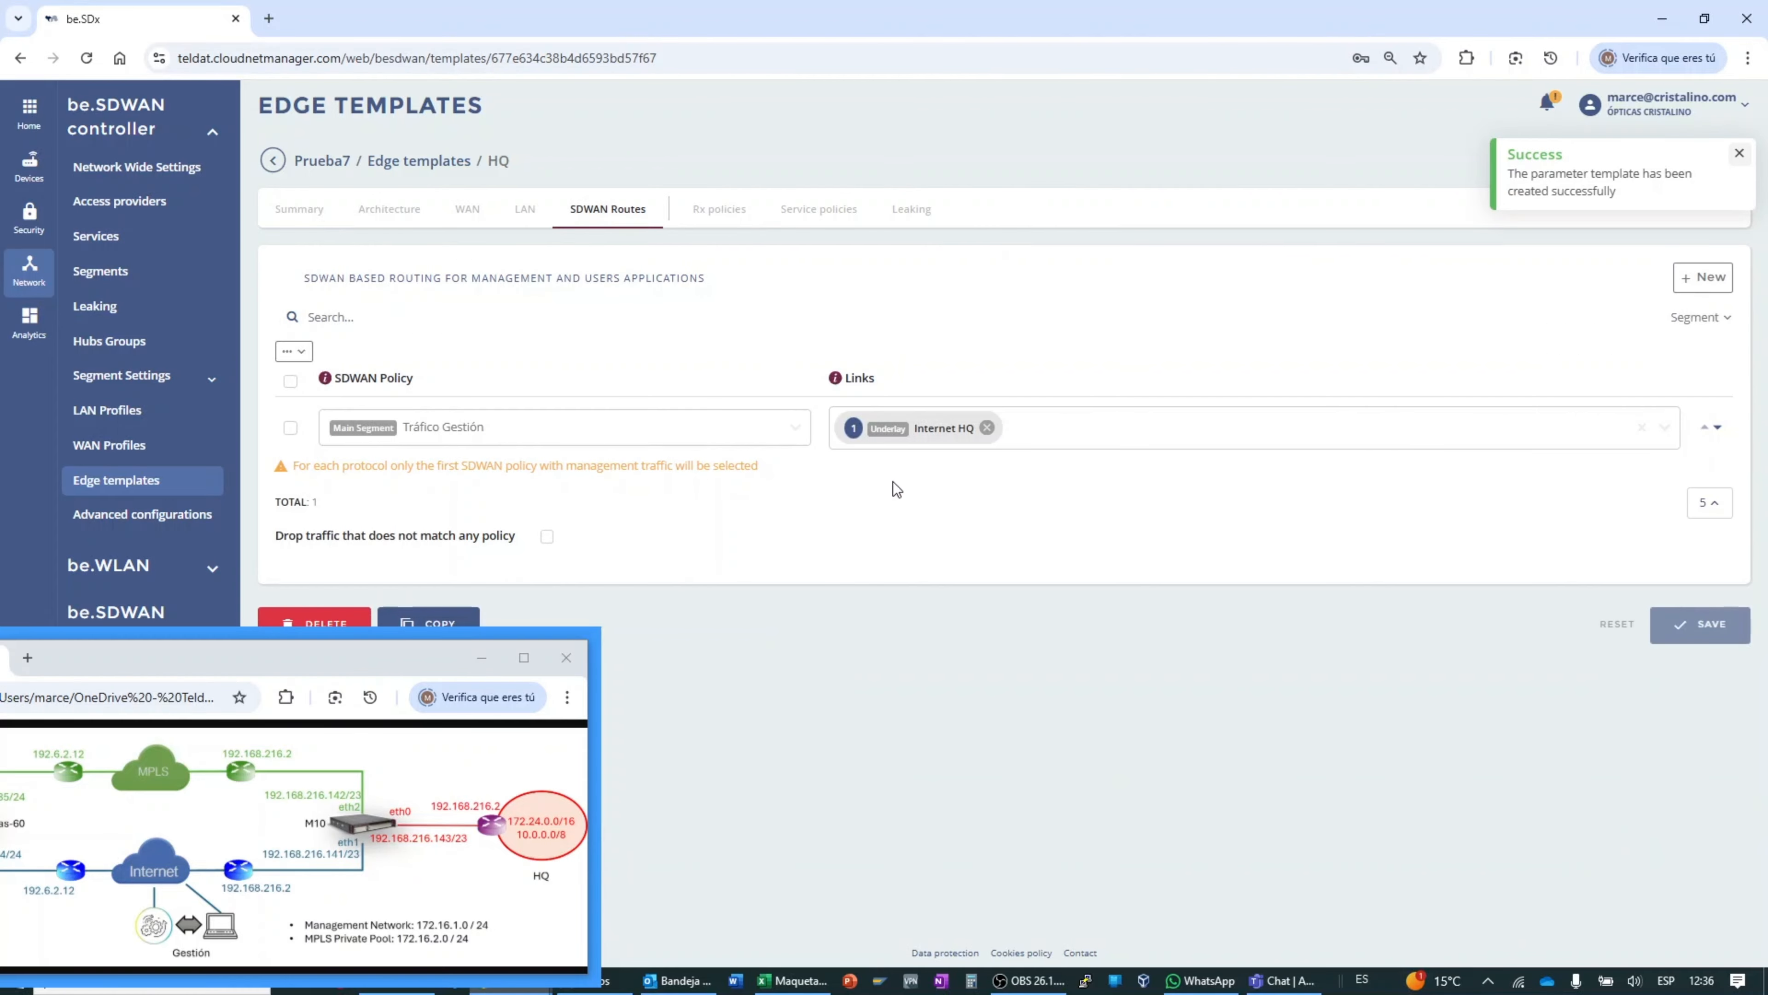
click(547, 537)
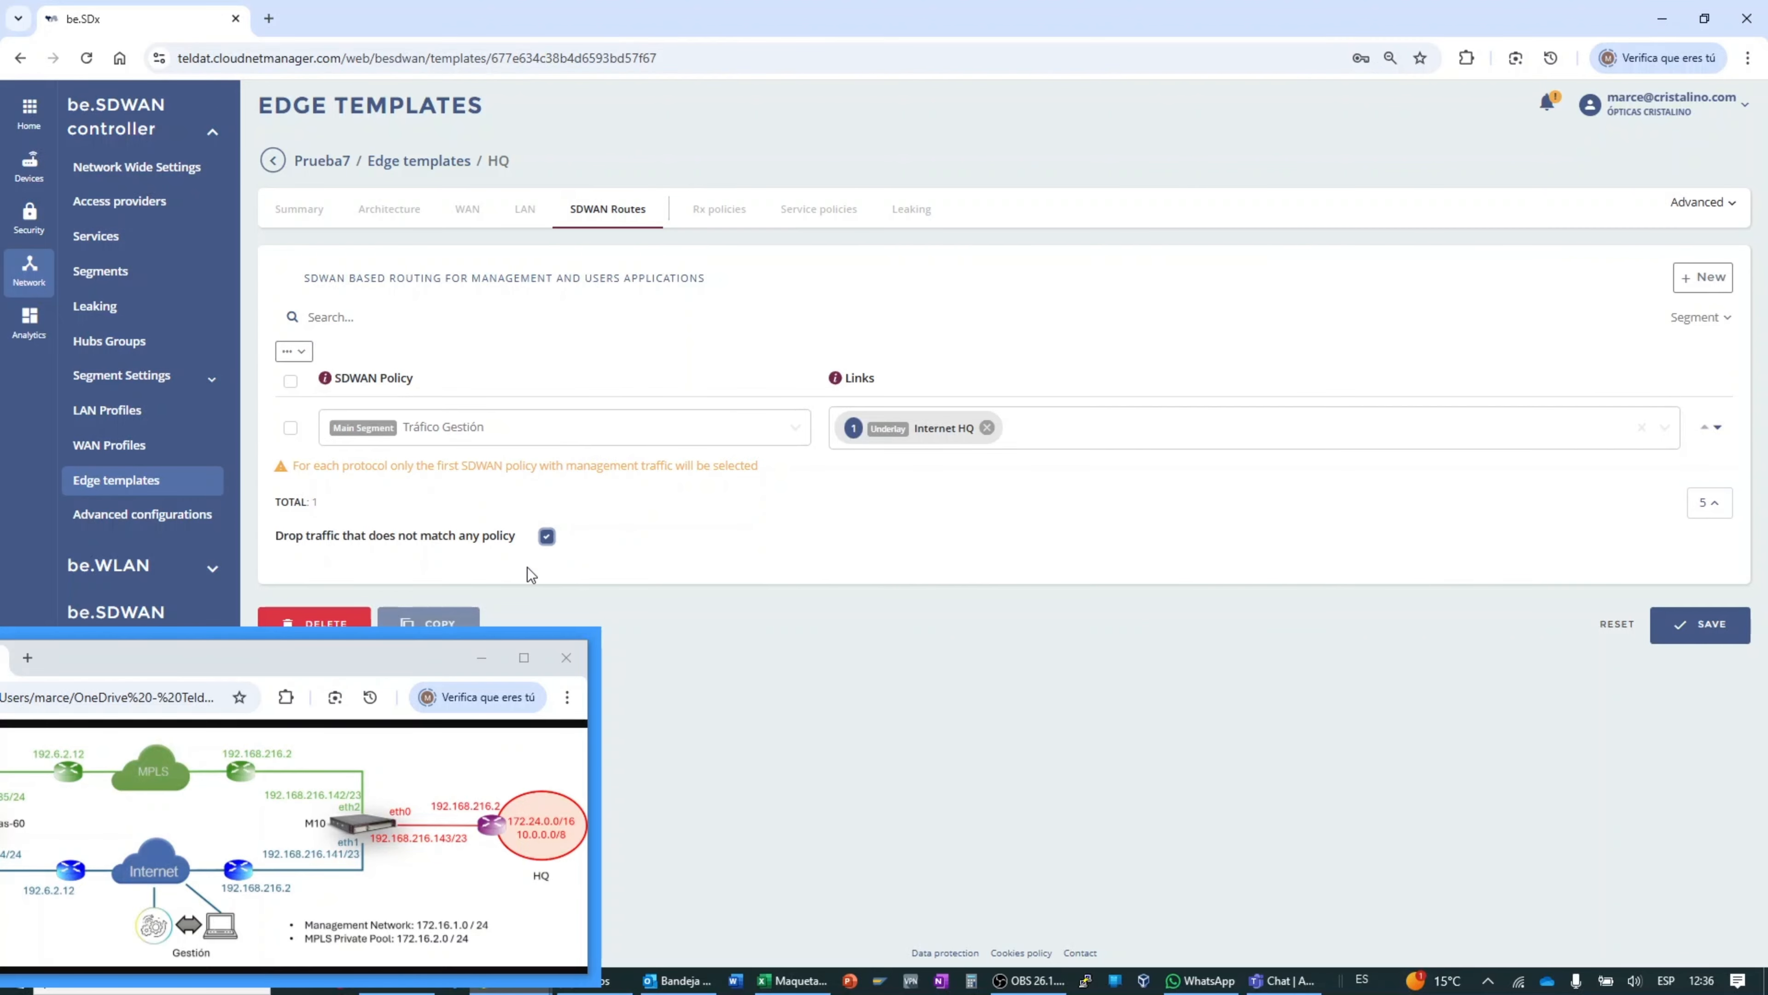
drag(381, 636, 558, 681)
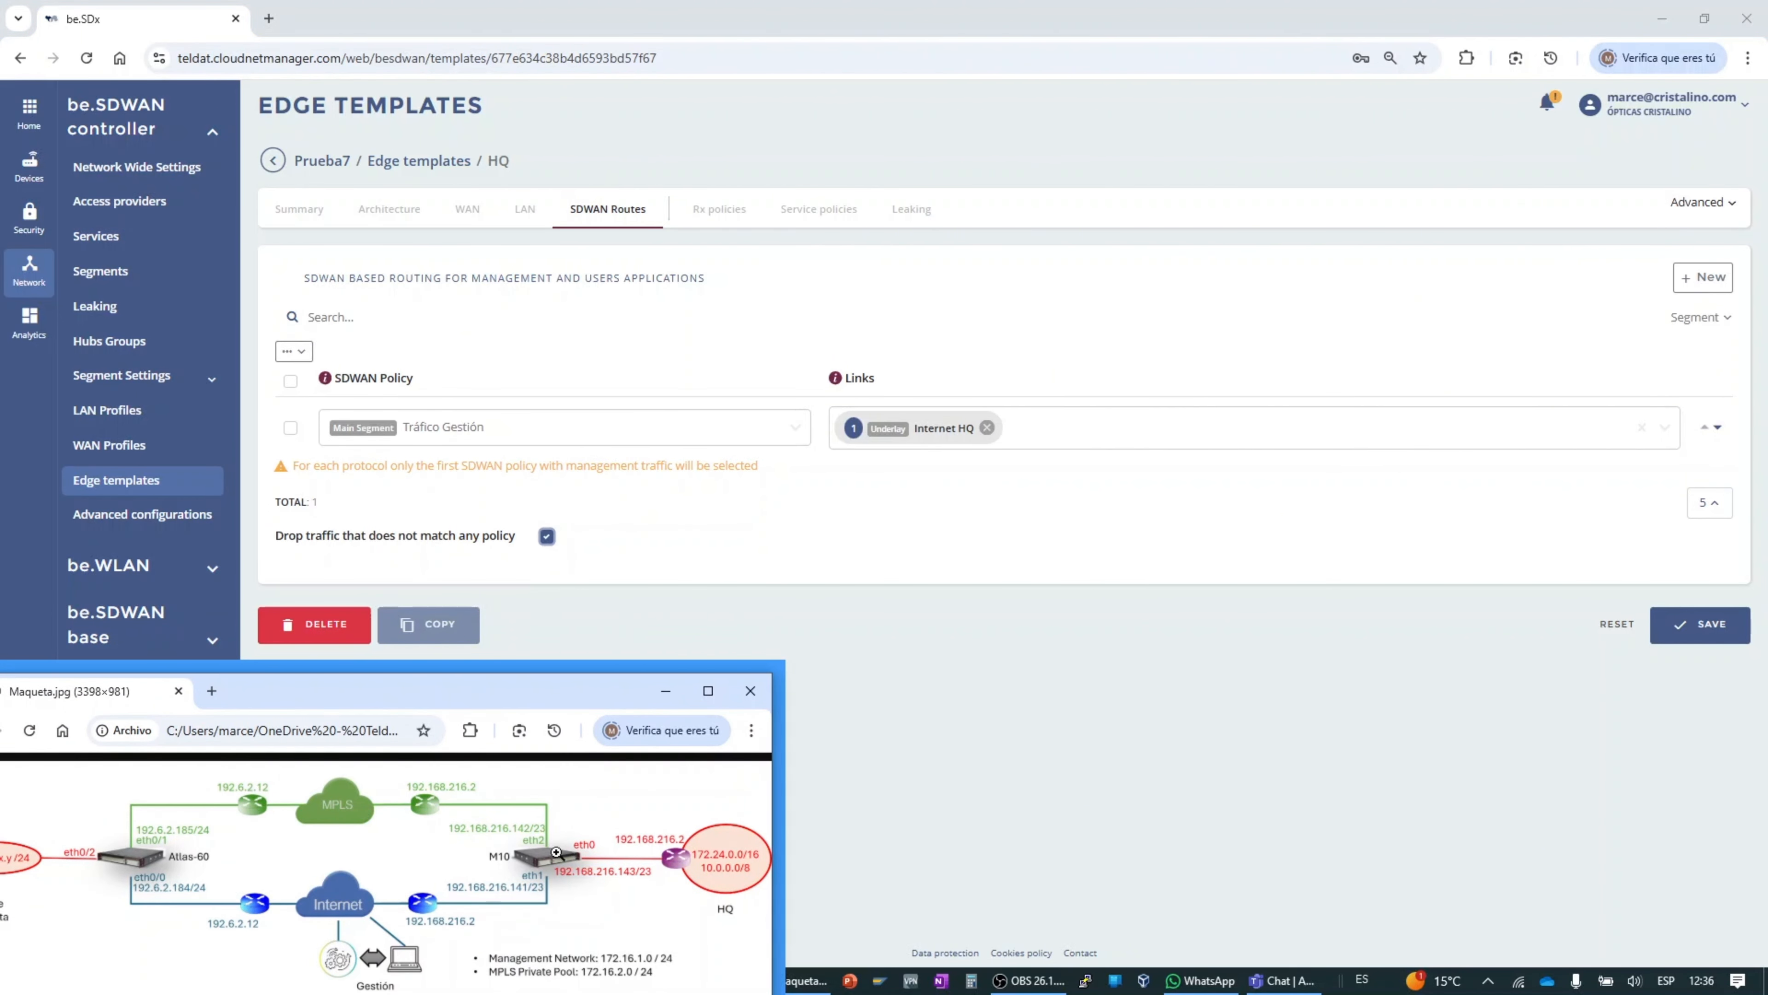
Step: Add a second WAN to the HQ template with the MPLS HQ profile and assign it to port eth2
click(469, 212)
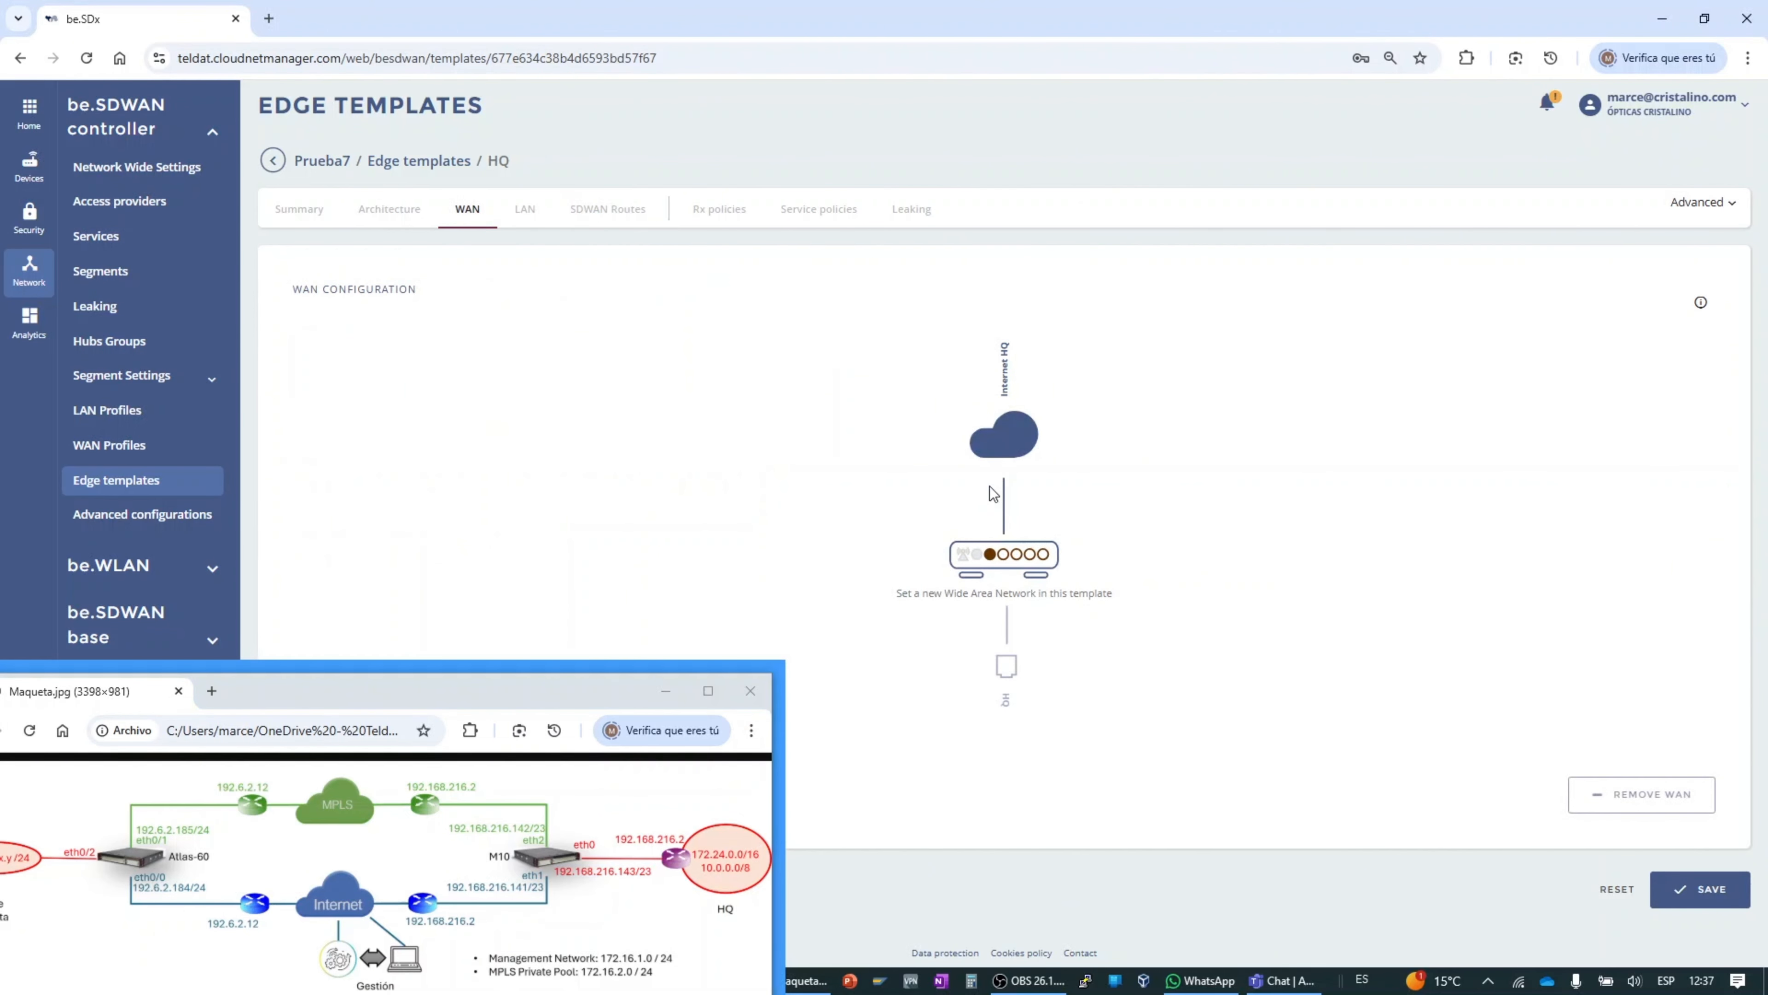
drag(474, 692, 559, 606)
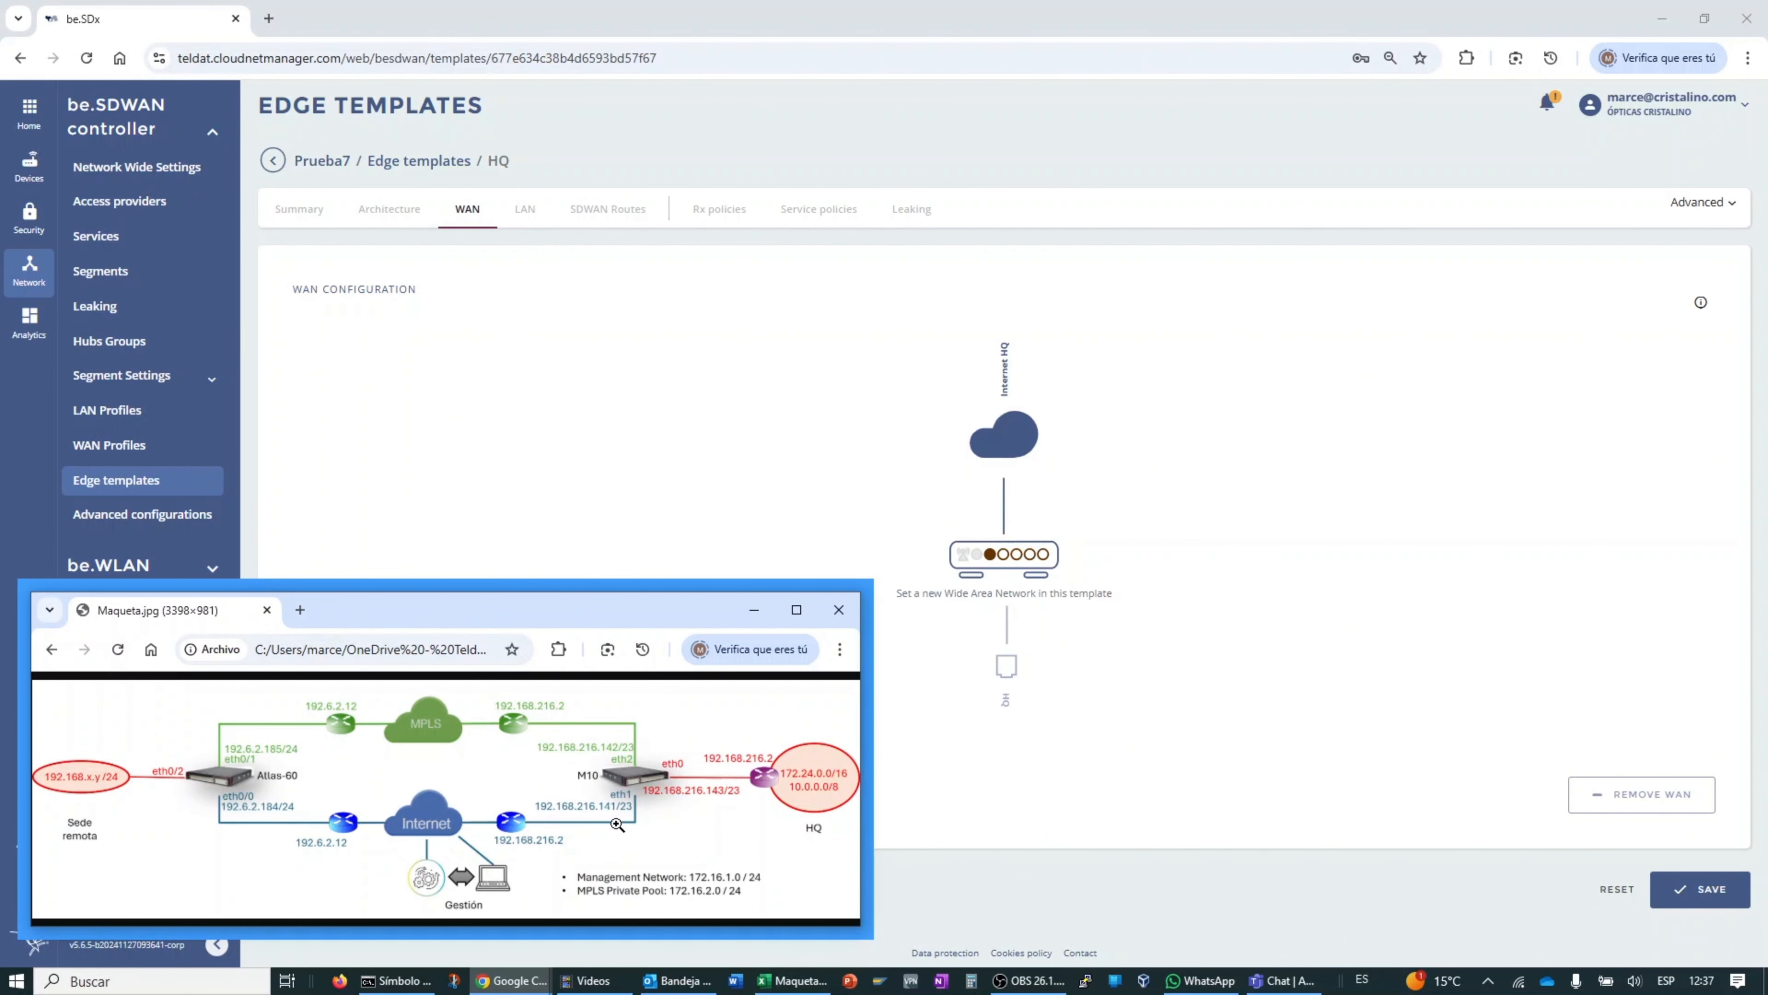
drag(593, 621, 334, 909)
click(369, 798)
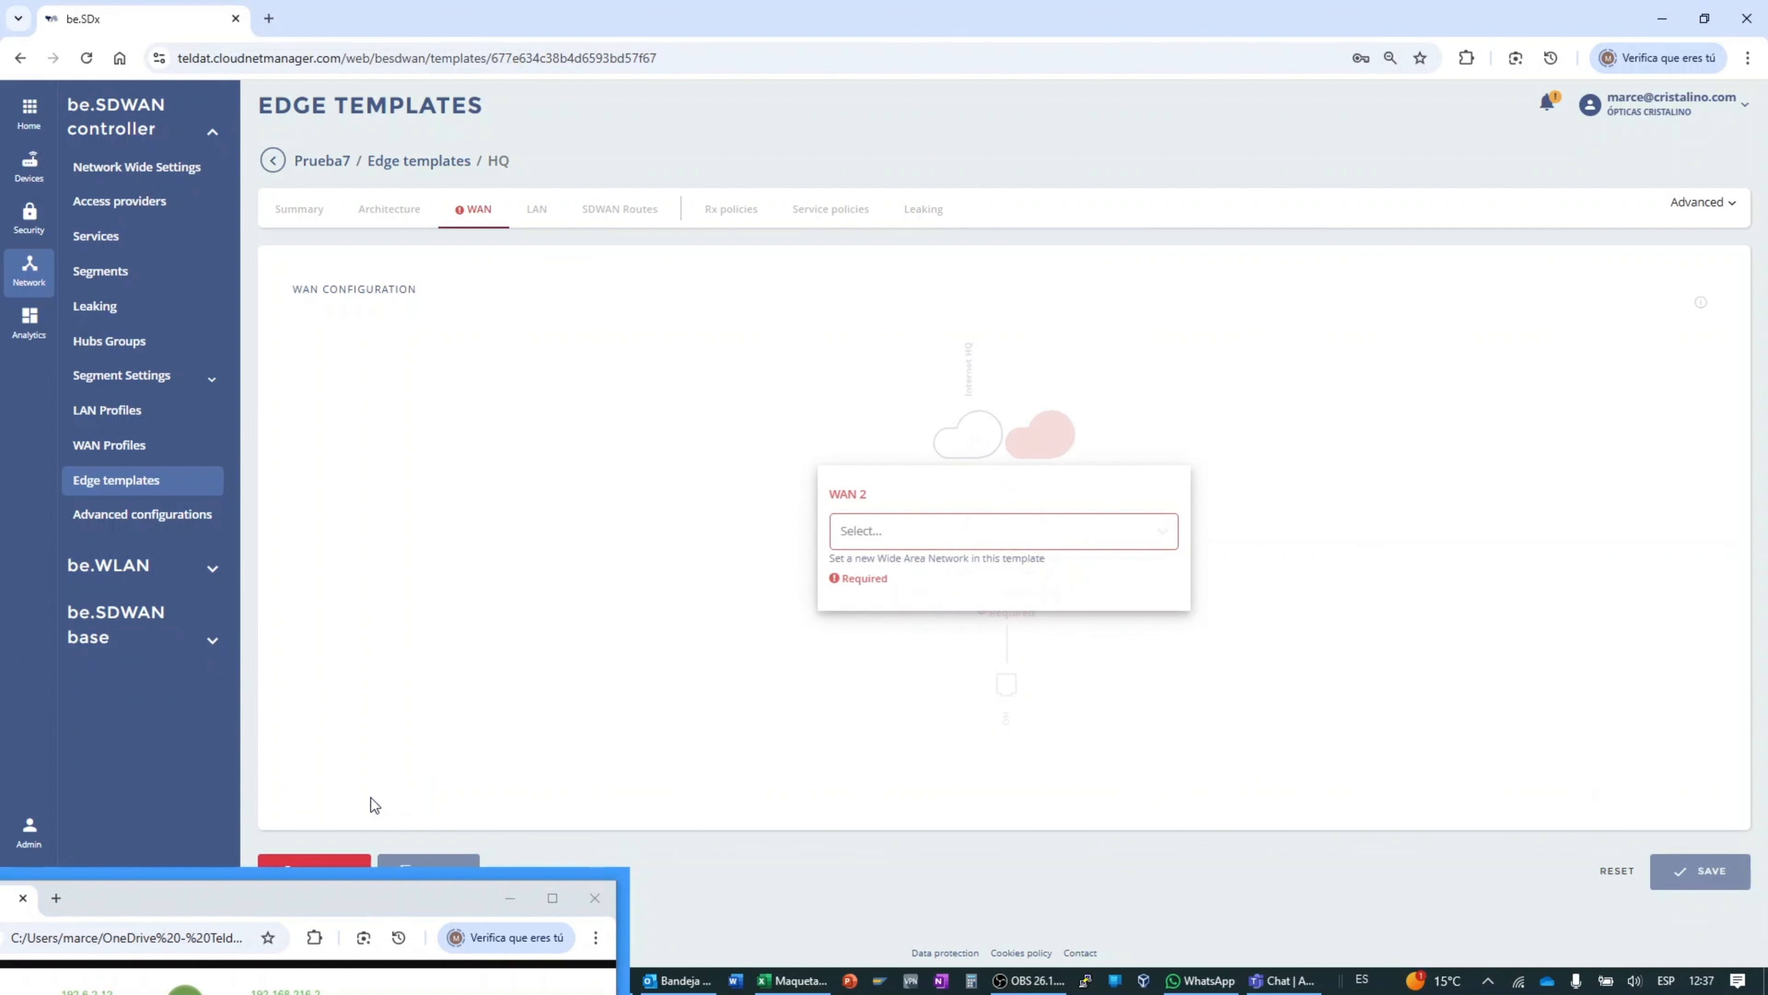
click(893, 533)
click(879, 628)
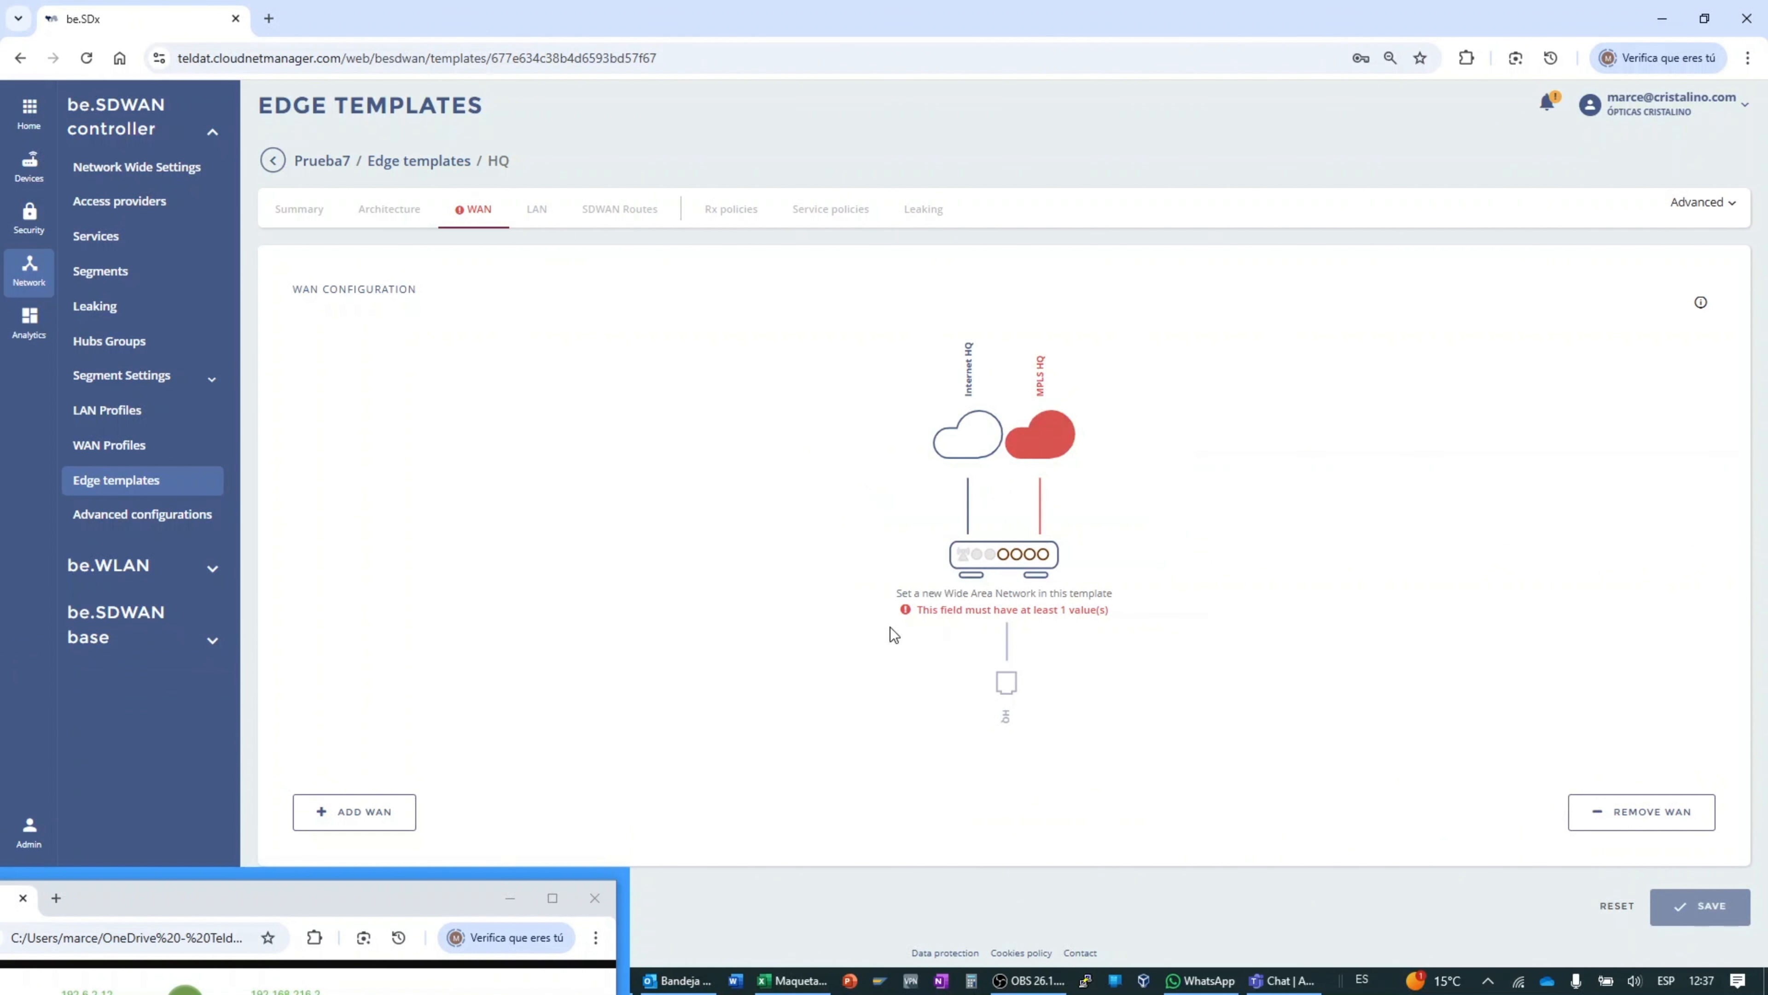
drag(505, 607, 545, 596)
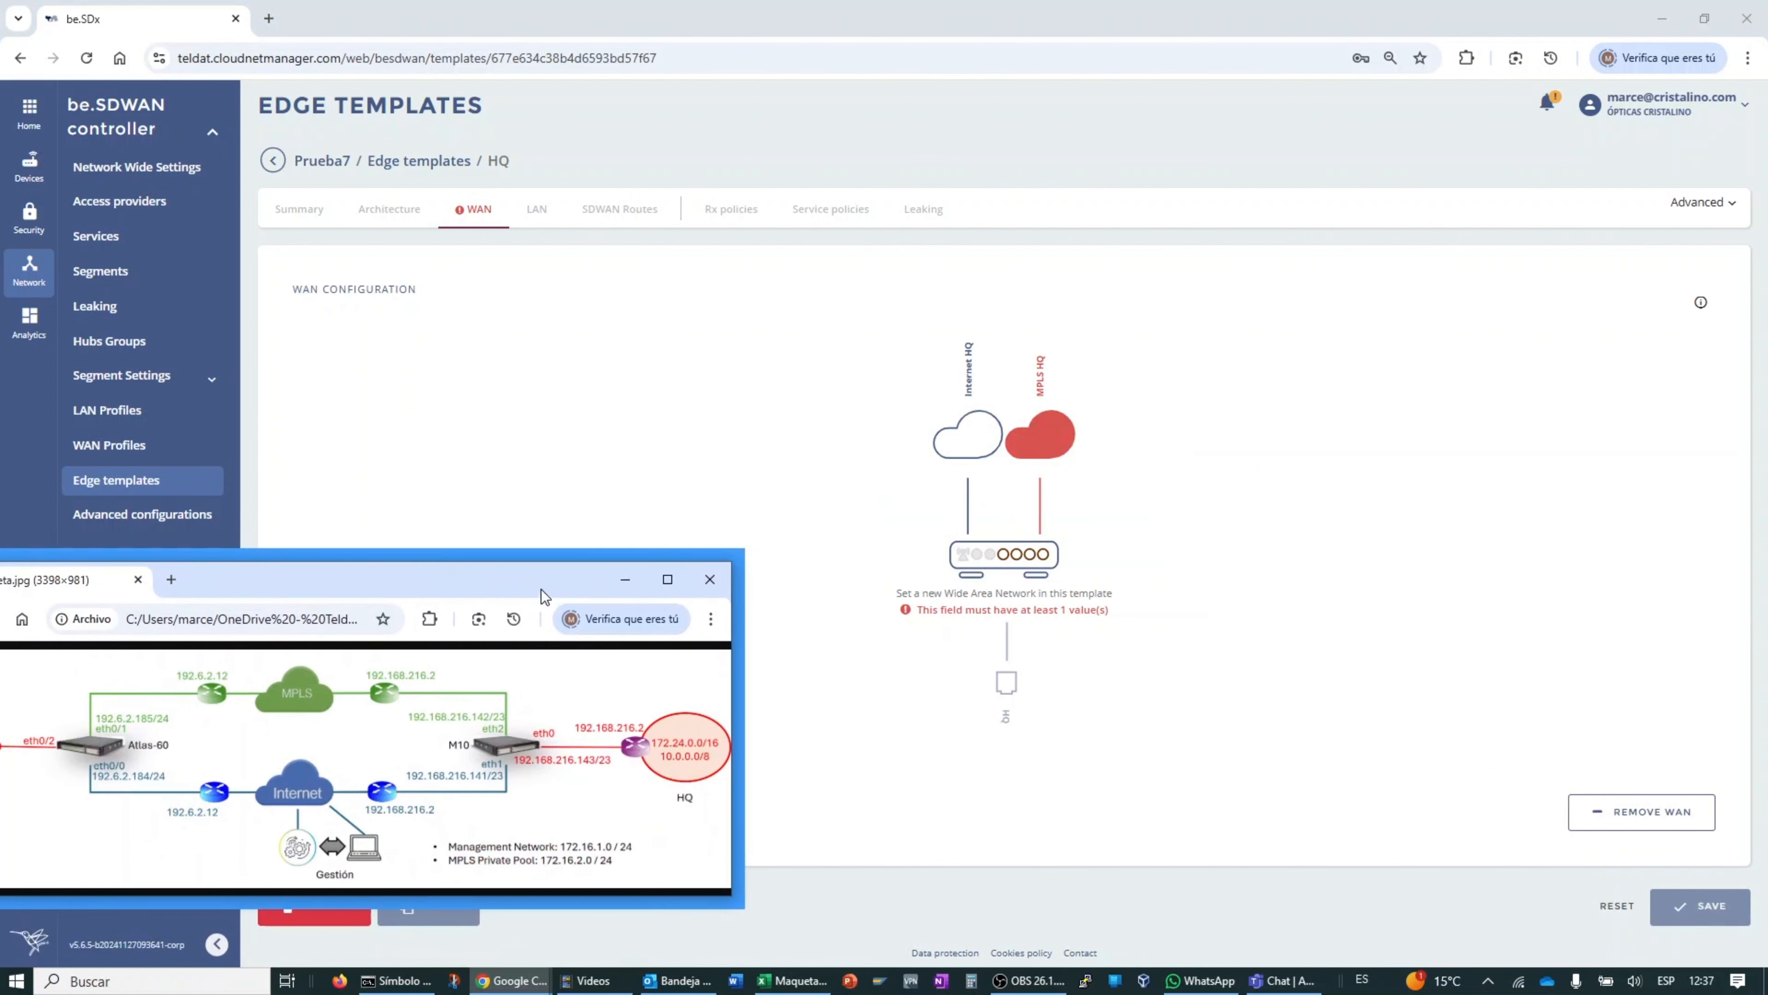
click(1002, 557)
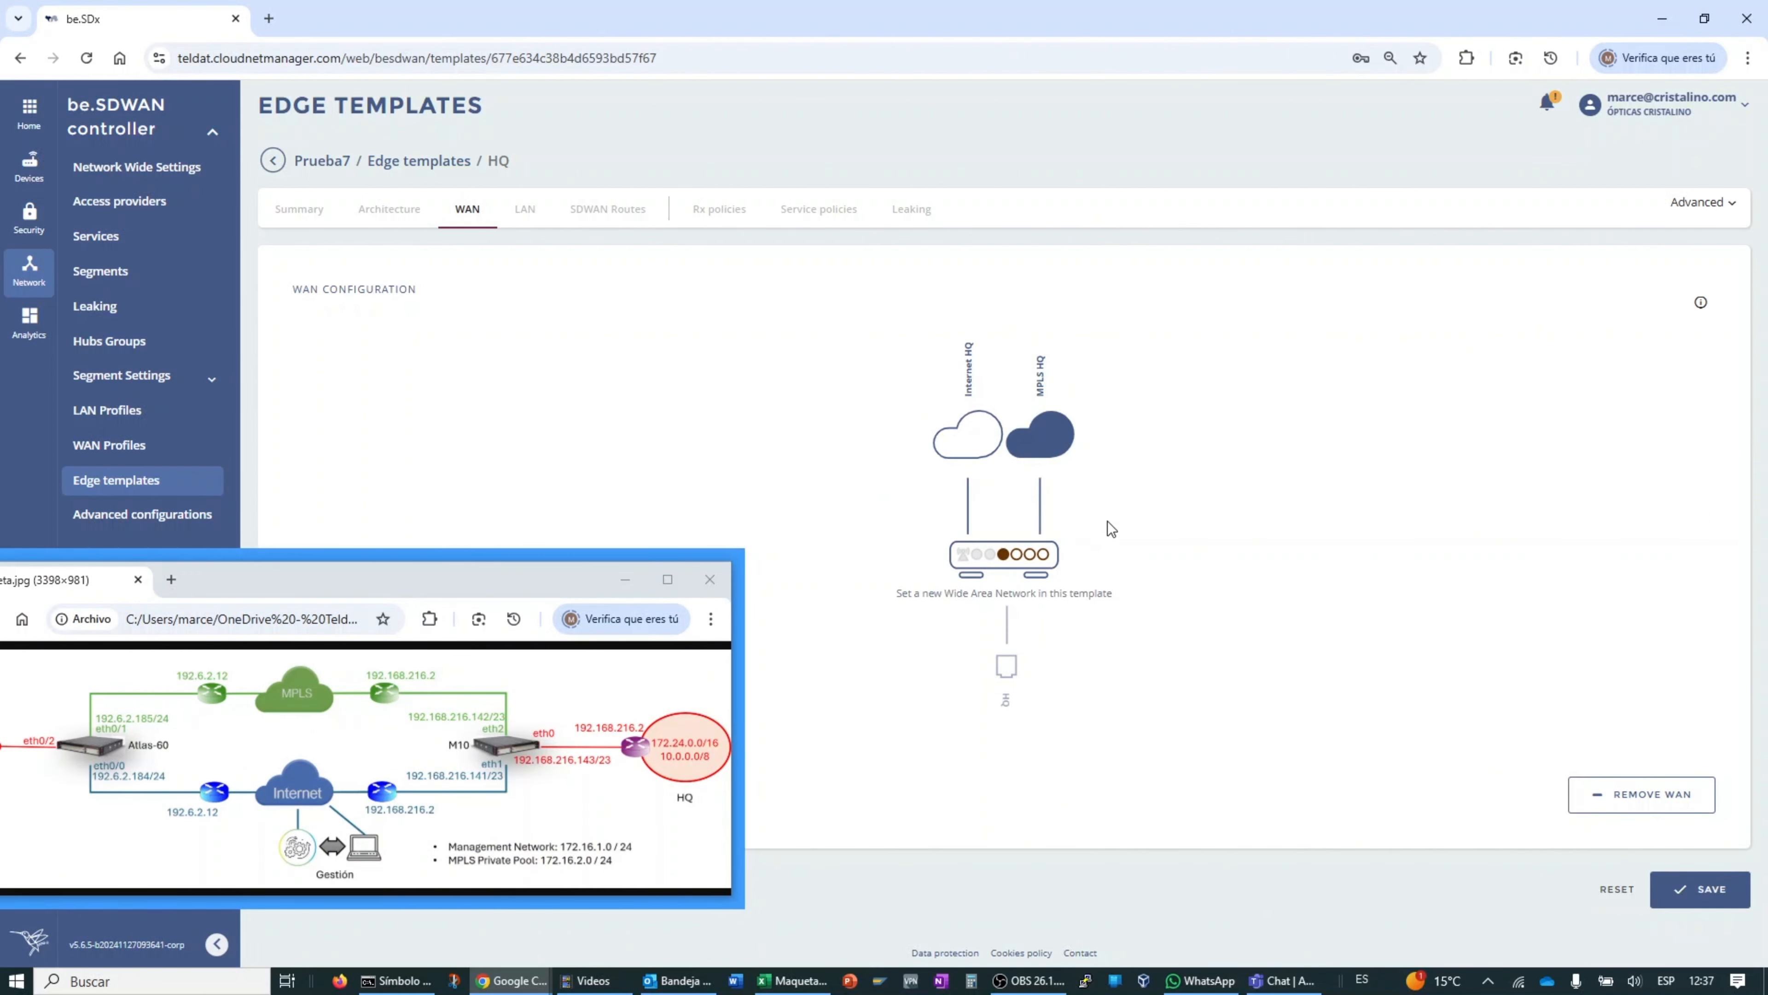
Step: Check the Internet HQ link's port against the network diagram and save the updated HQ template
click(965, 440)
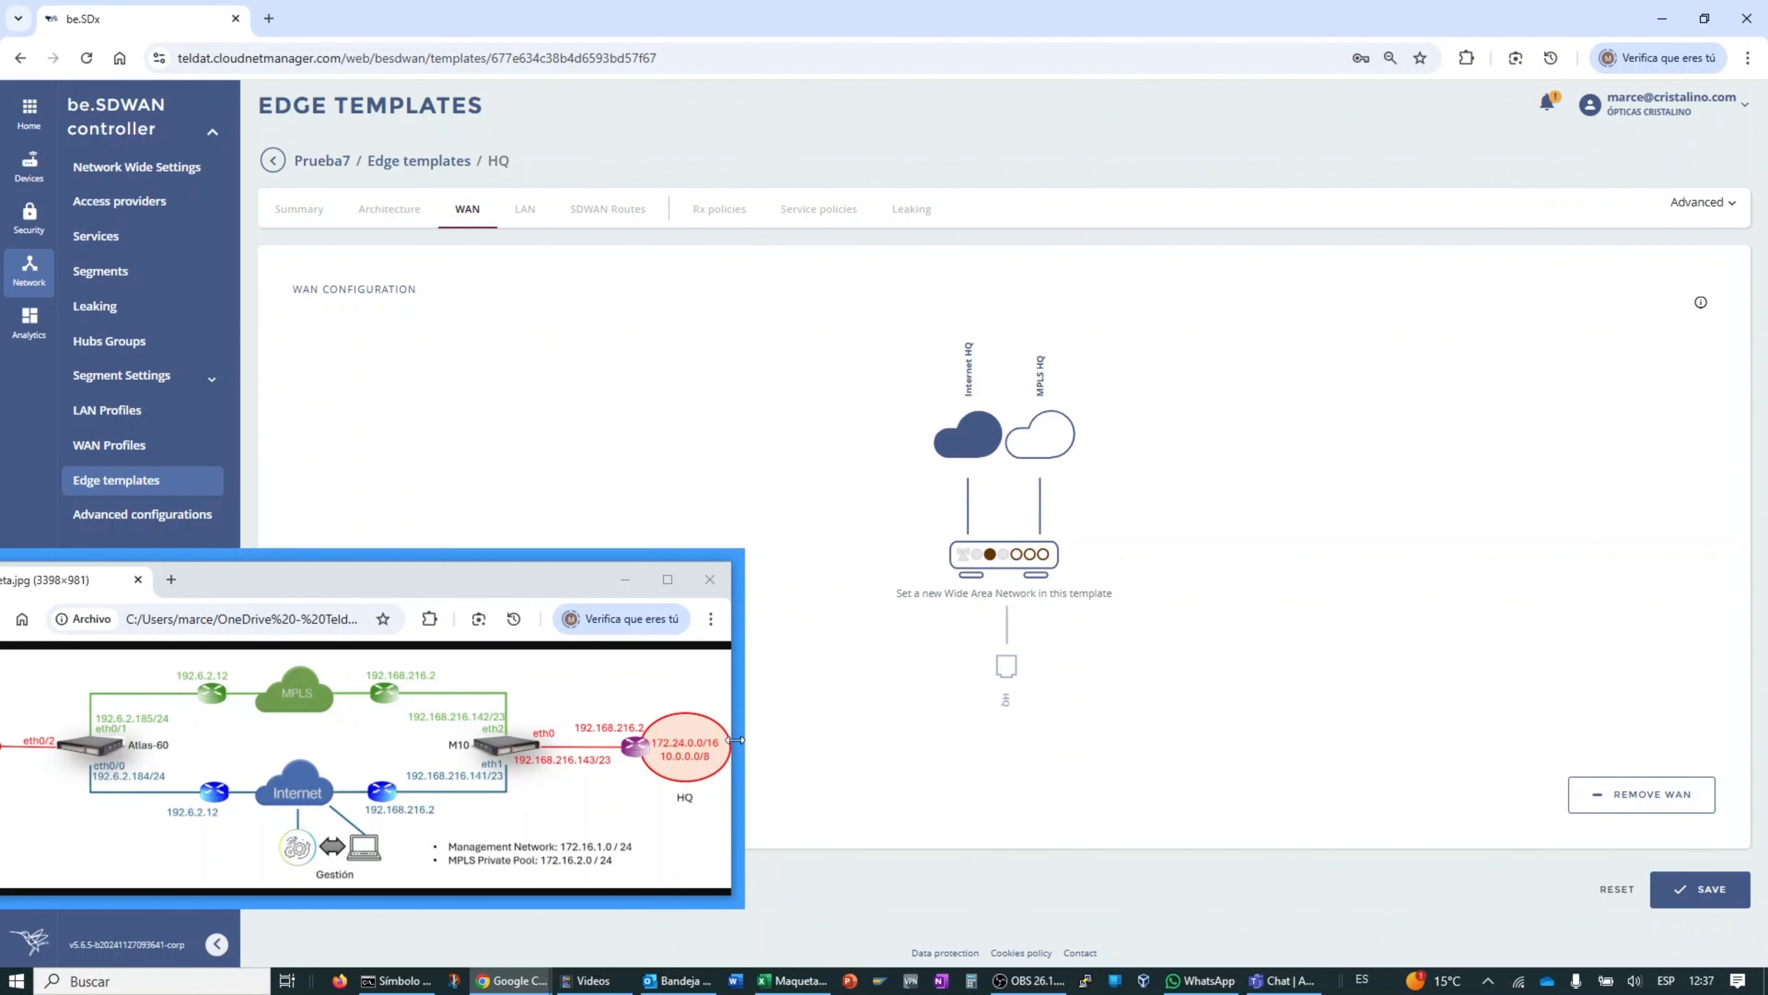
drag(561, 564, 650, 657)
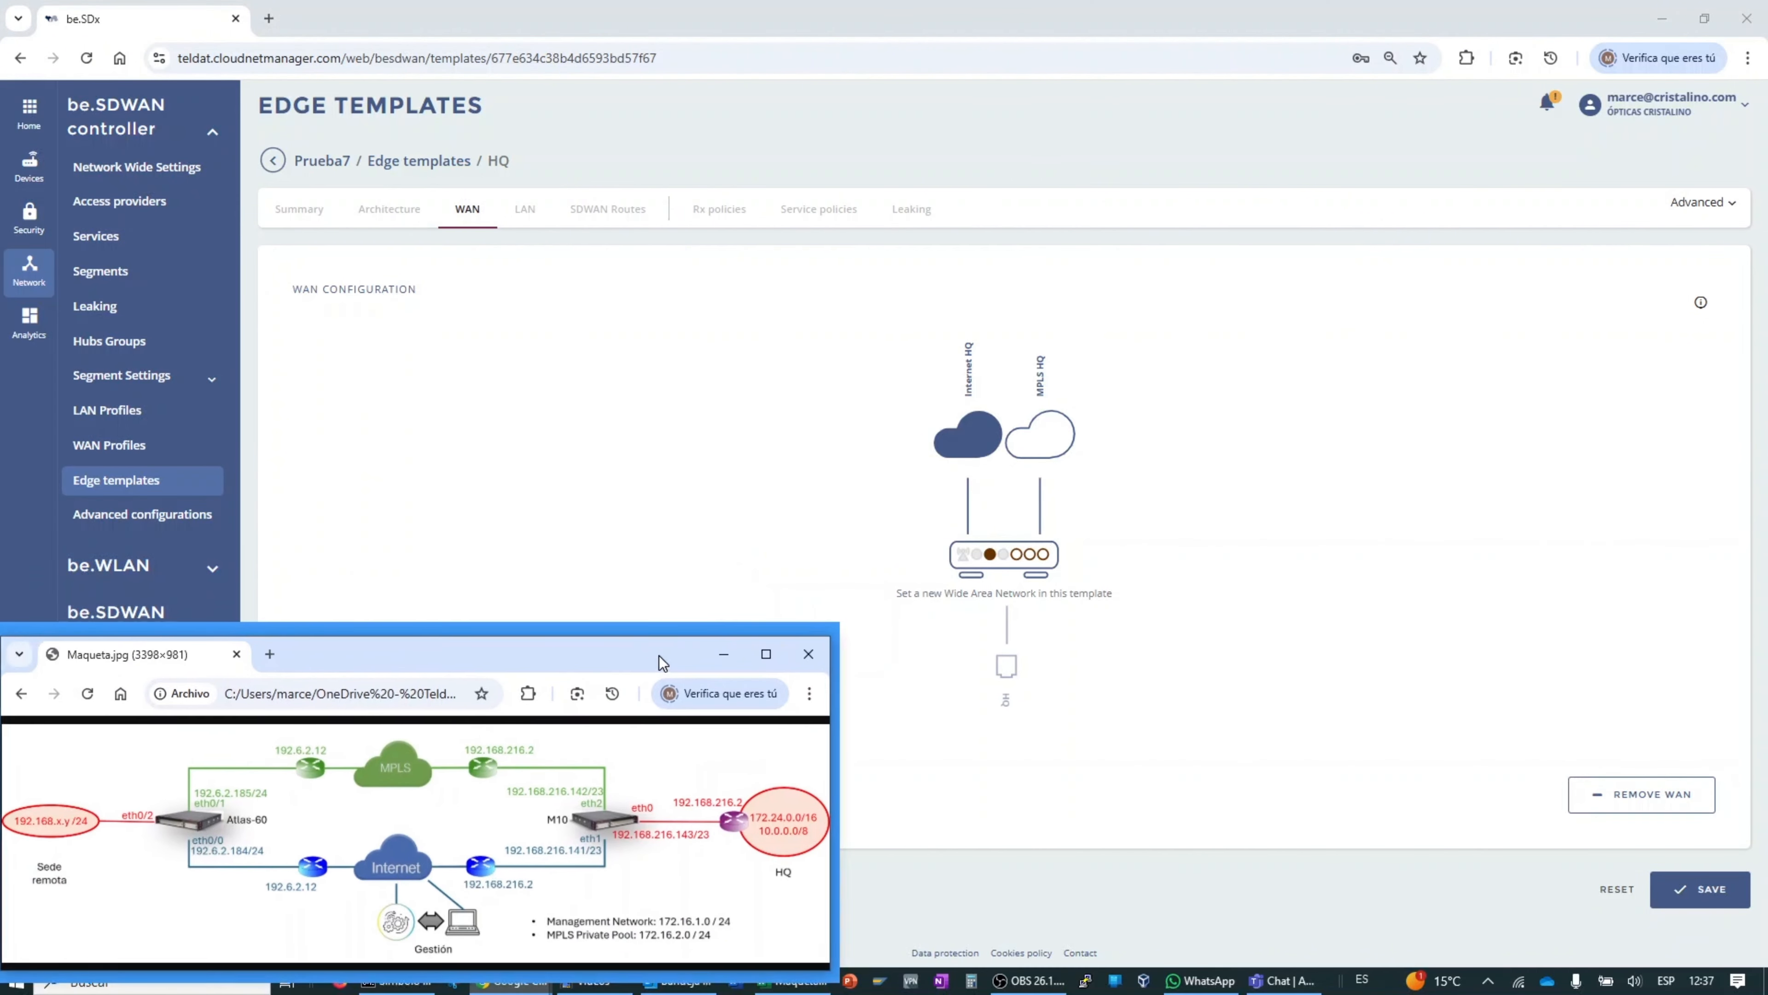
click(1700, 892)
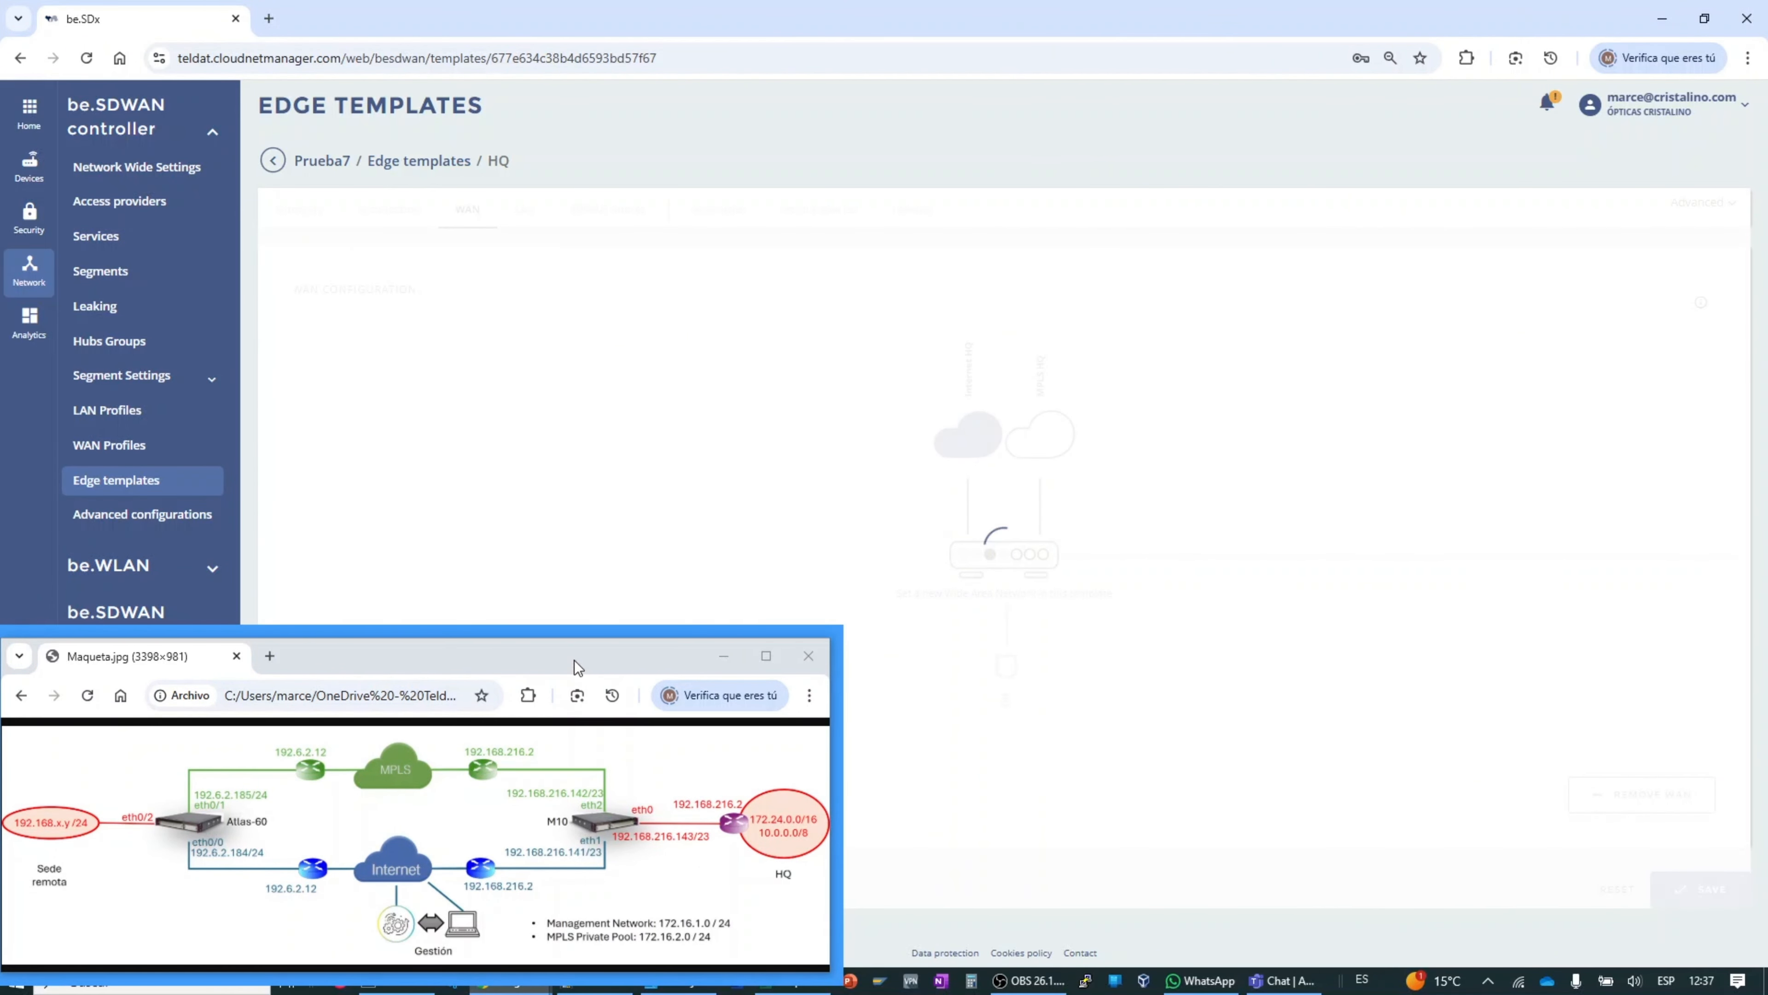
drag(575, 660, 628, 726)
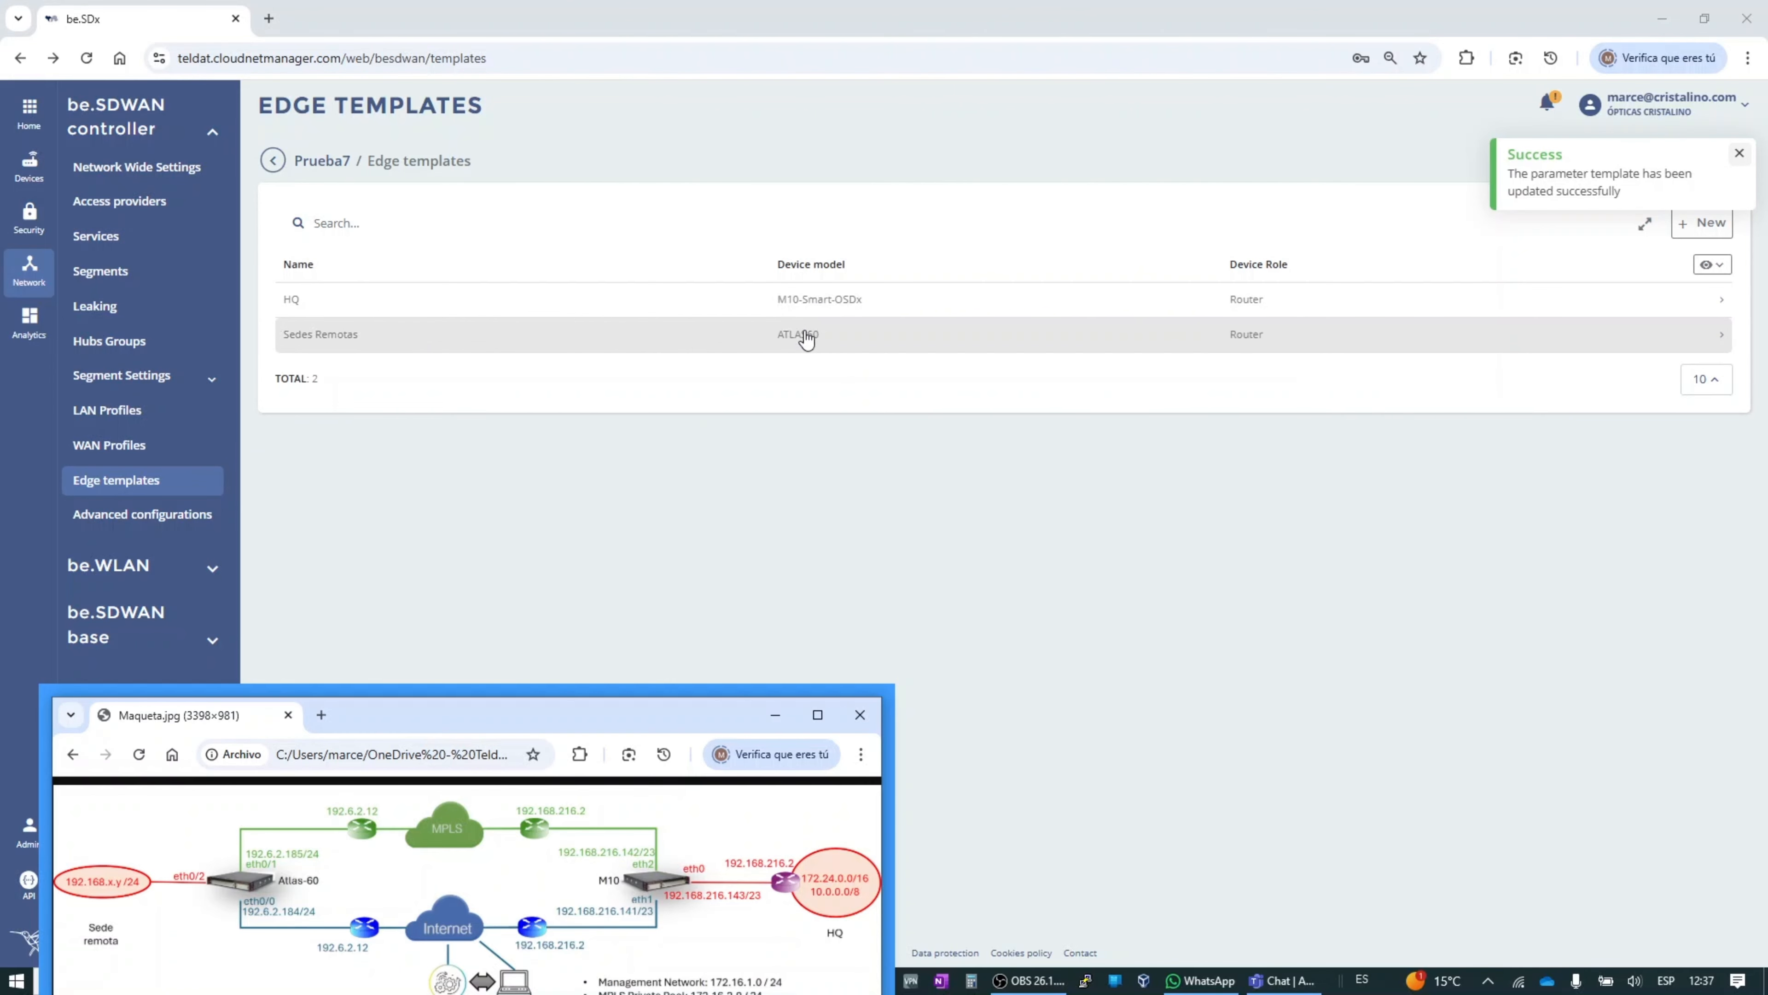
drag(588, 706, 704, 583)
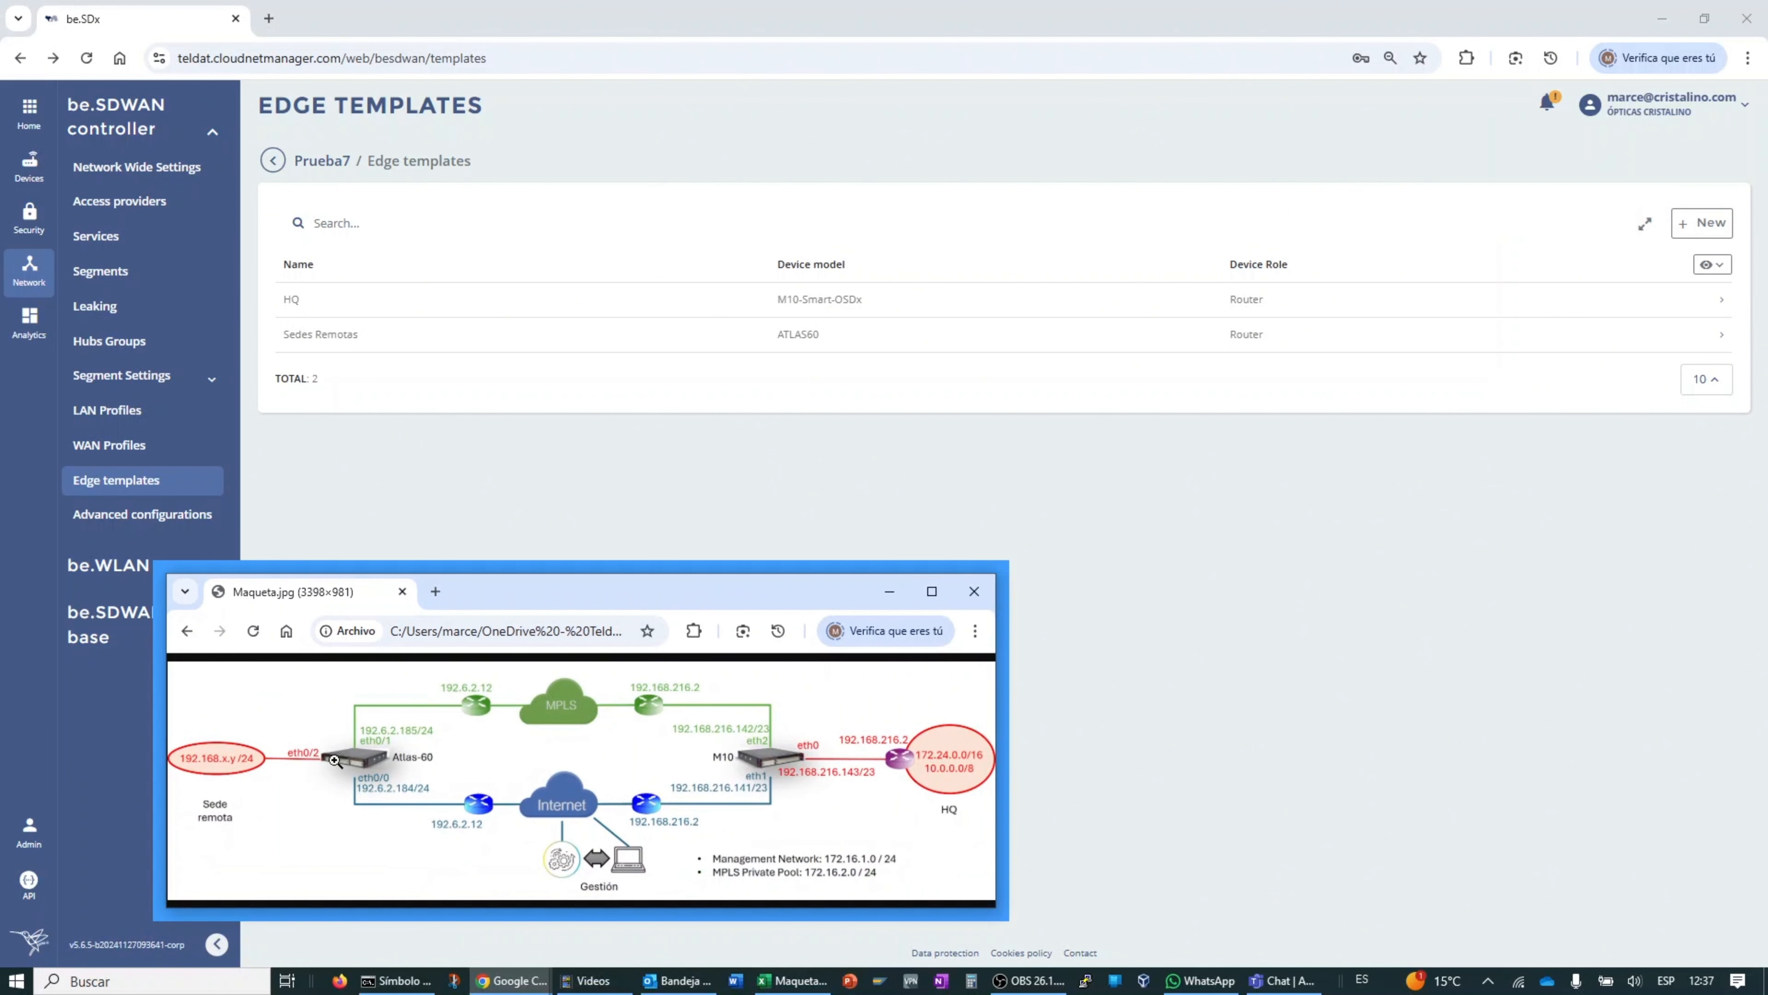